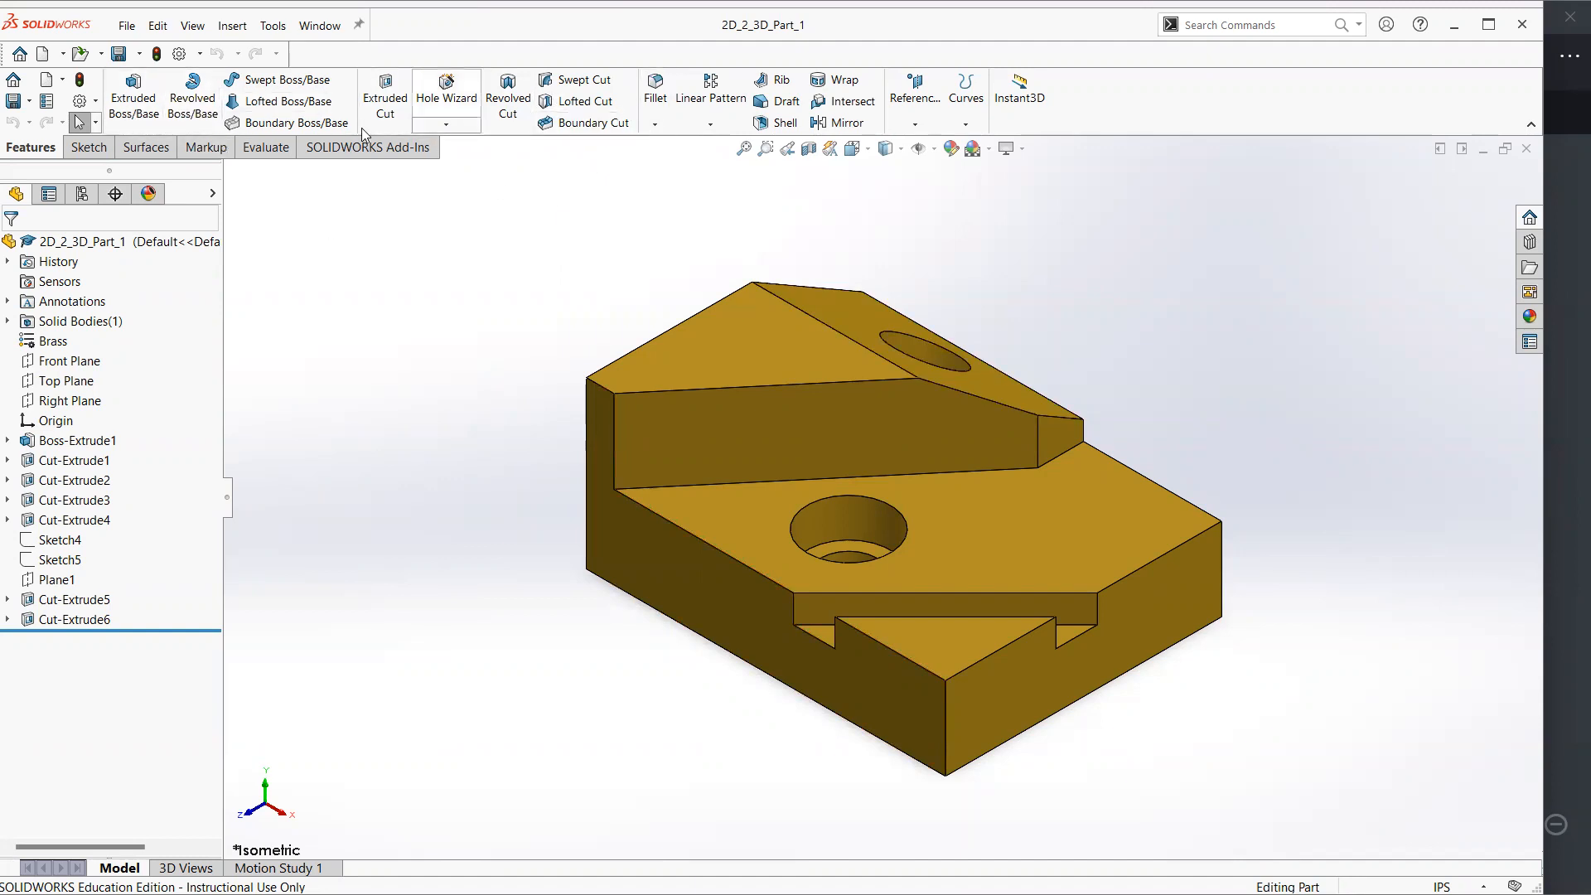
Compare the 2D_2_3D_Part_1 reference drawing in Xodo with the brass part model in SOLIDWORKS
left_click(1564, 450)
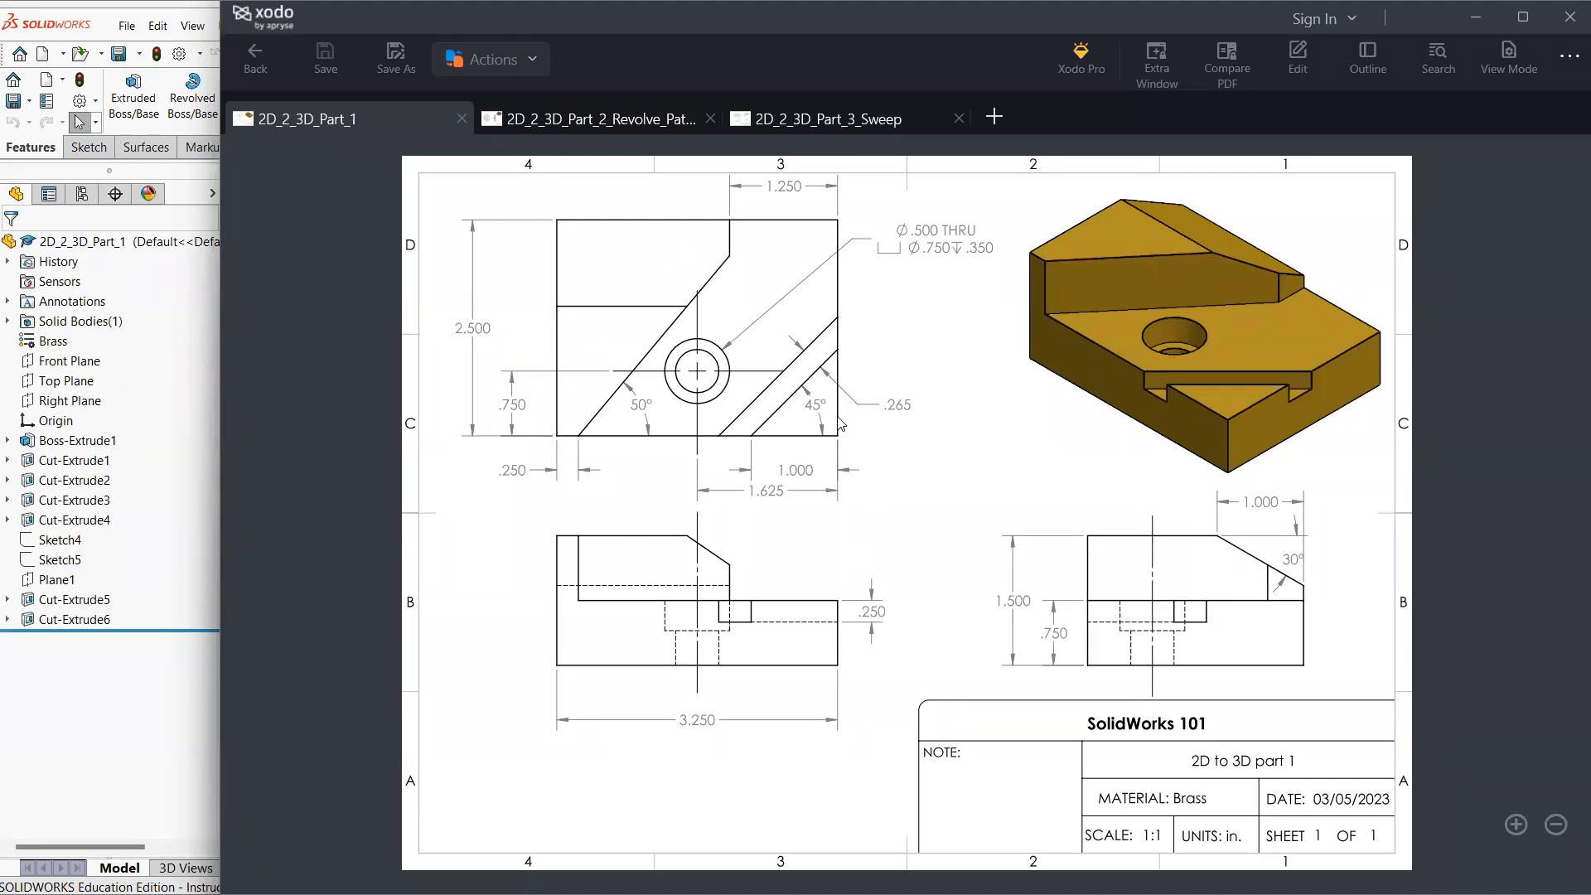
left_click(196, 729)
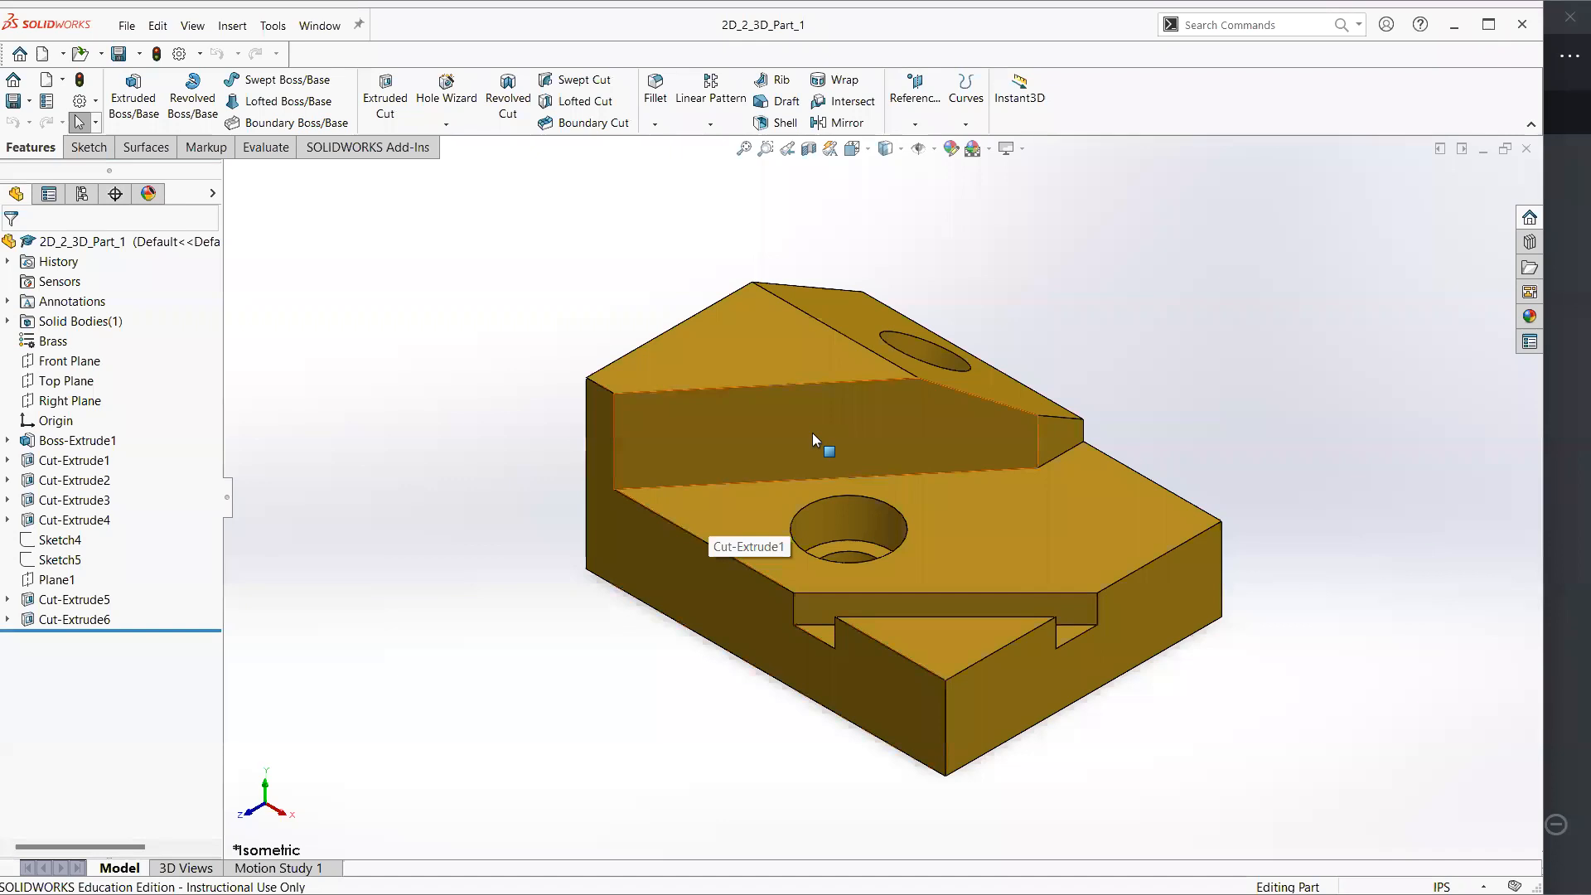
left_click(1564, 437)
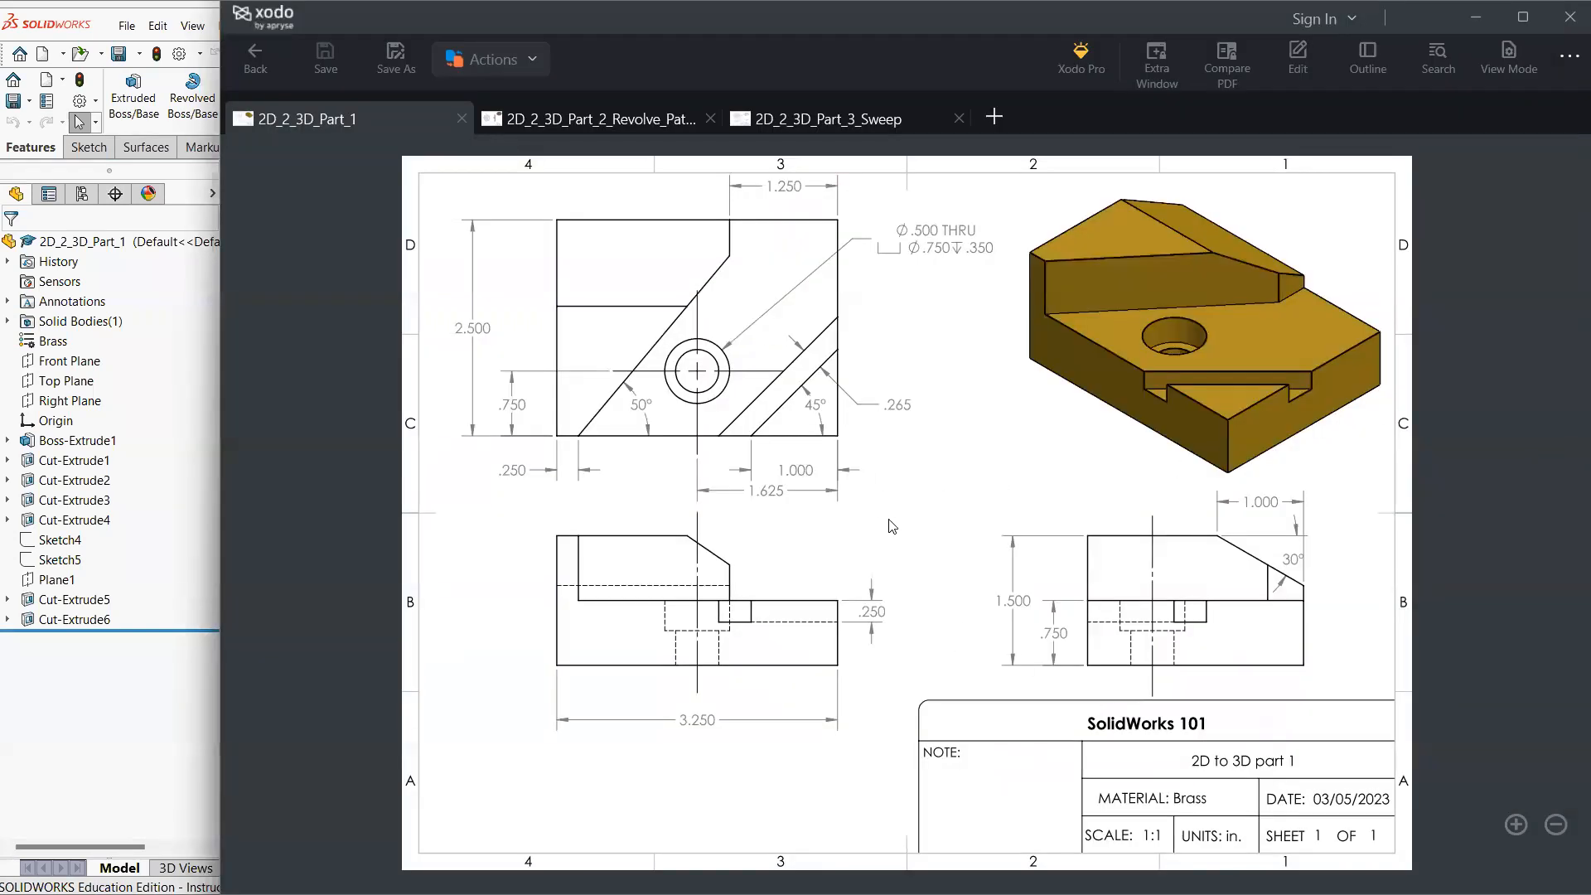
left_click(196, 737)
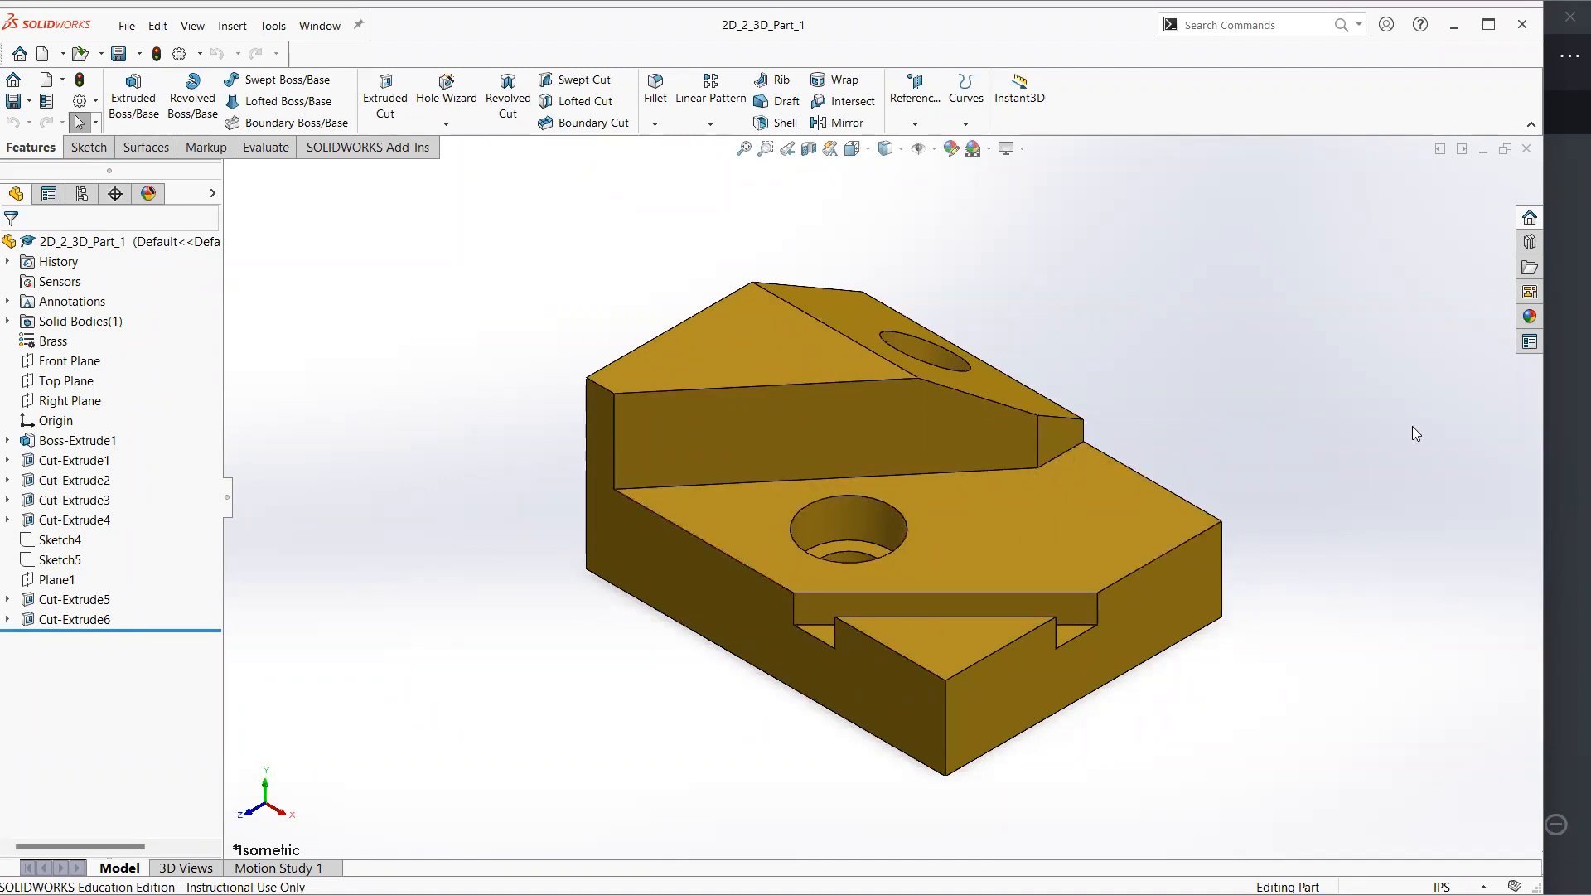
left_click(1552, 434)
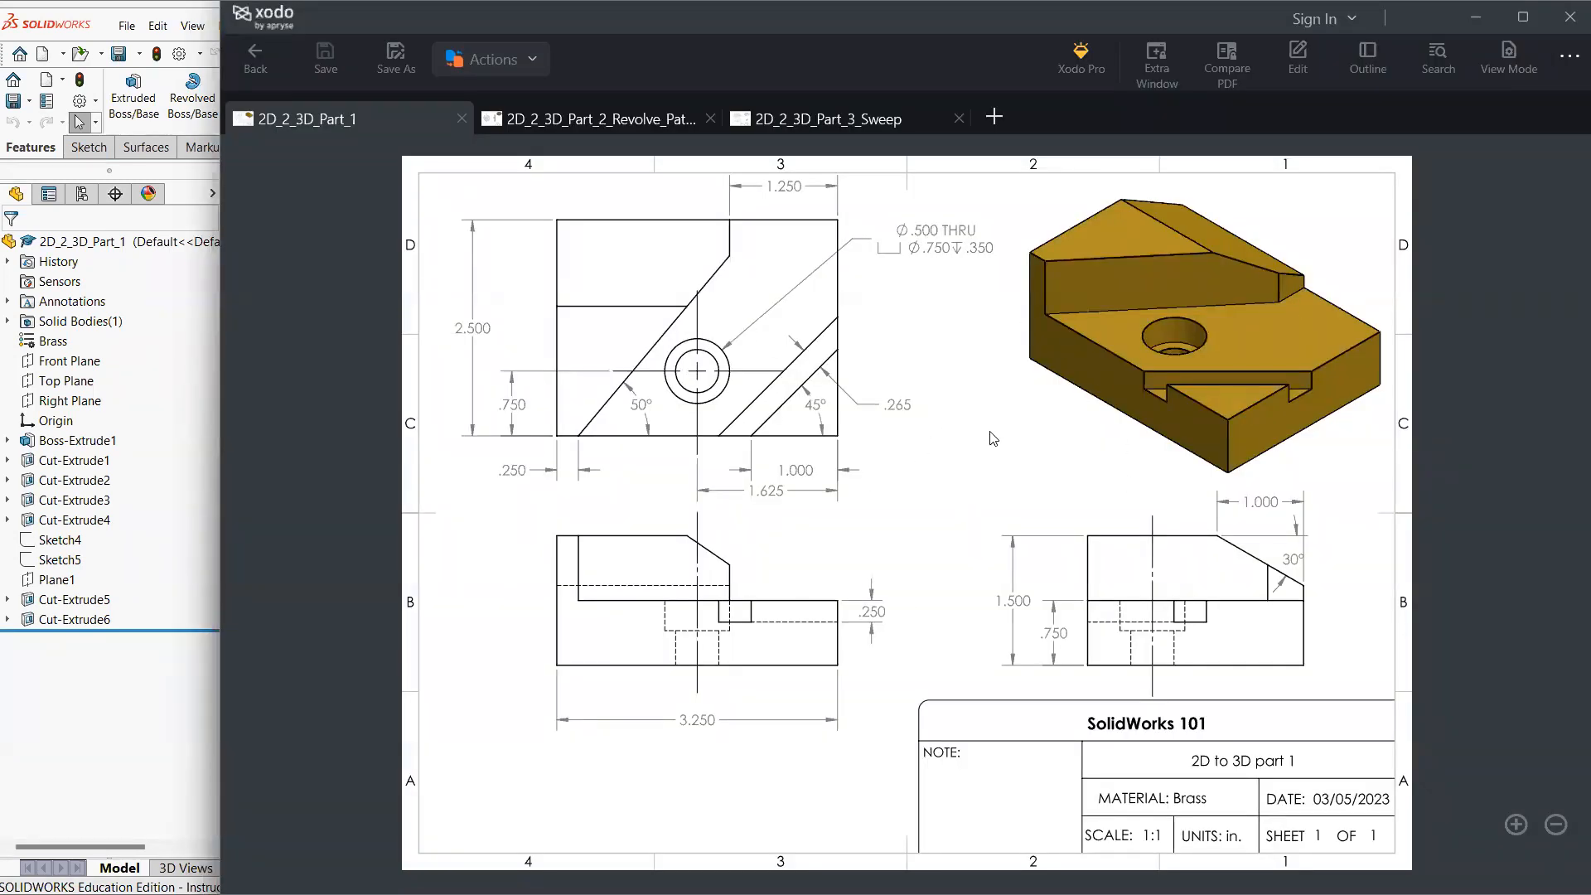
left_click(170, 673)
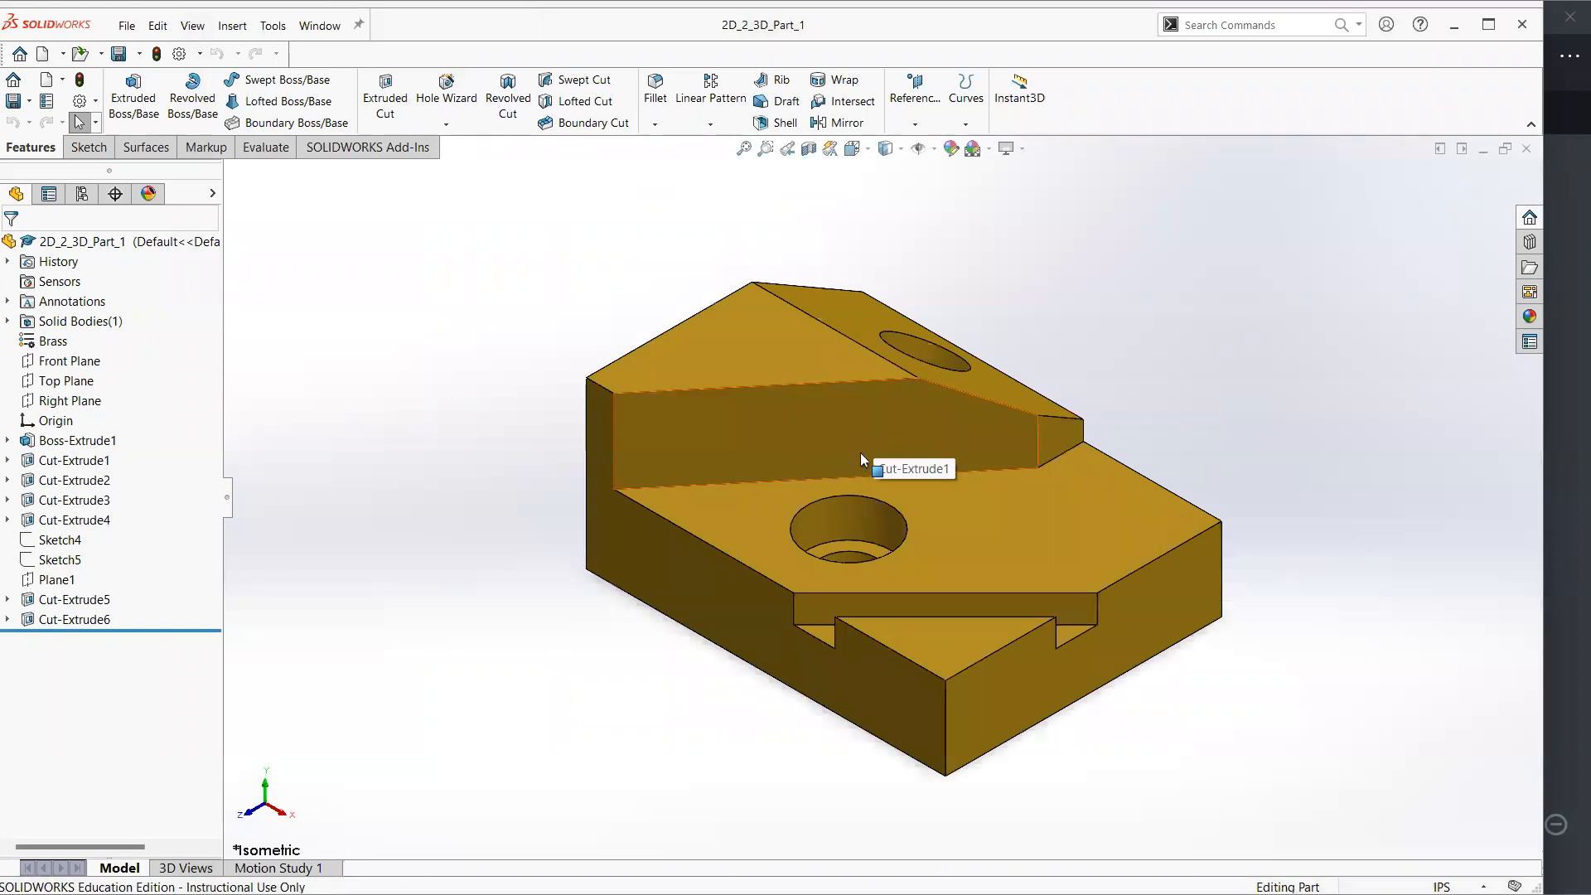
left_click(1565, 407)
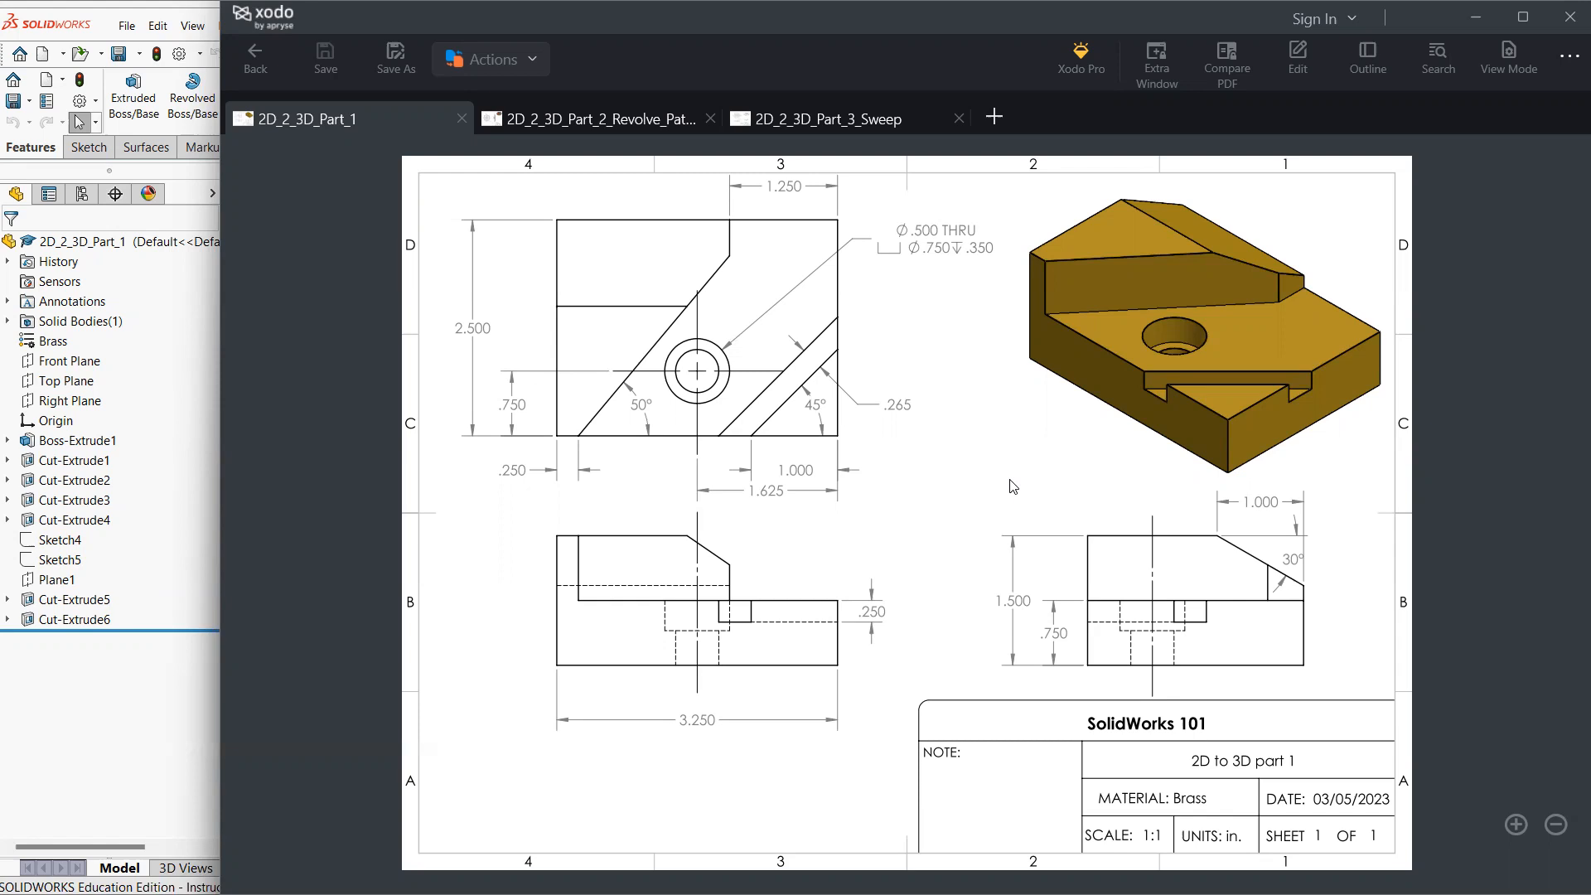
left_click(209, 711)
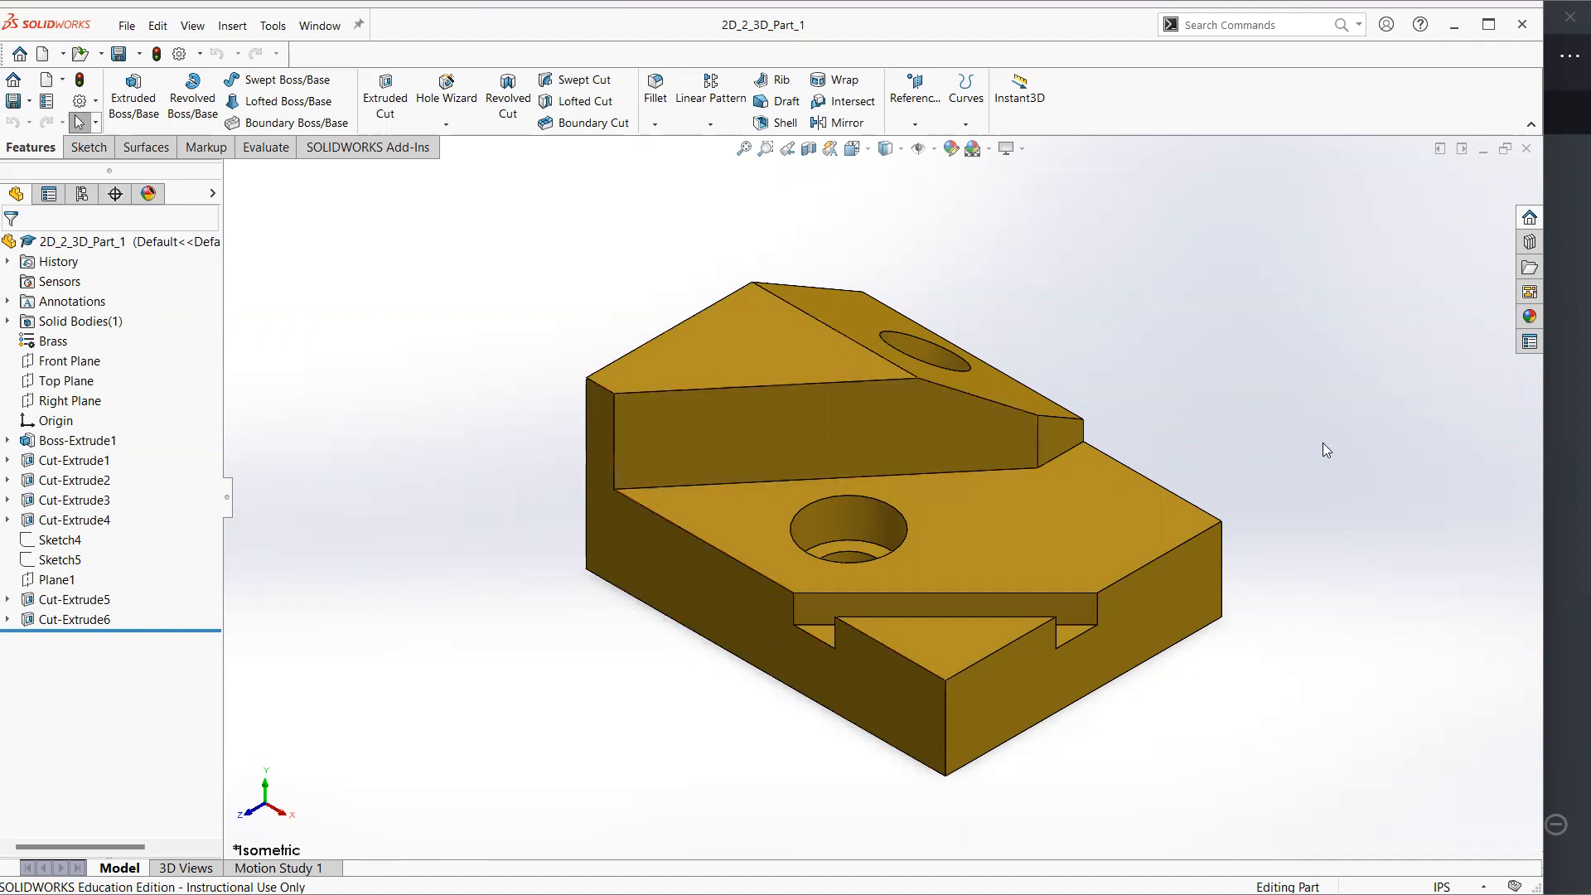
left_click(1556, 412)
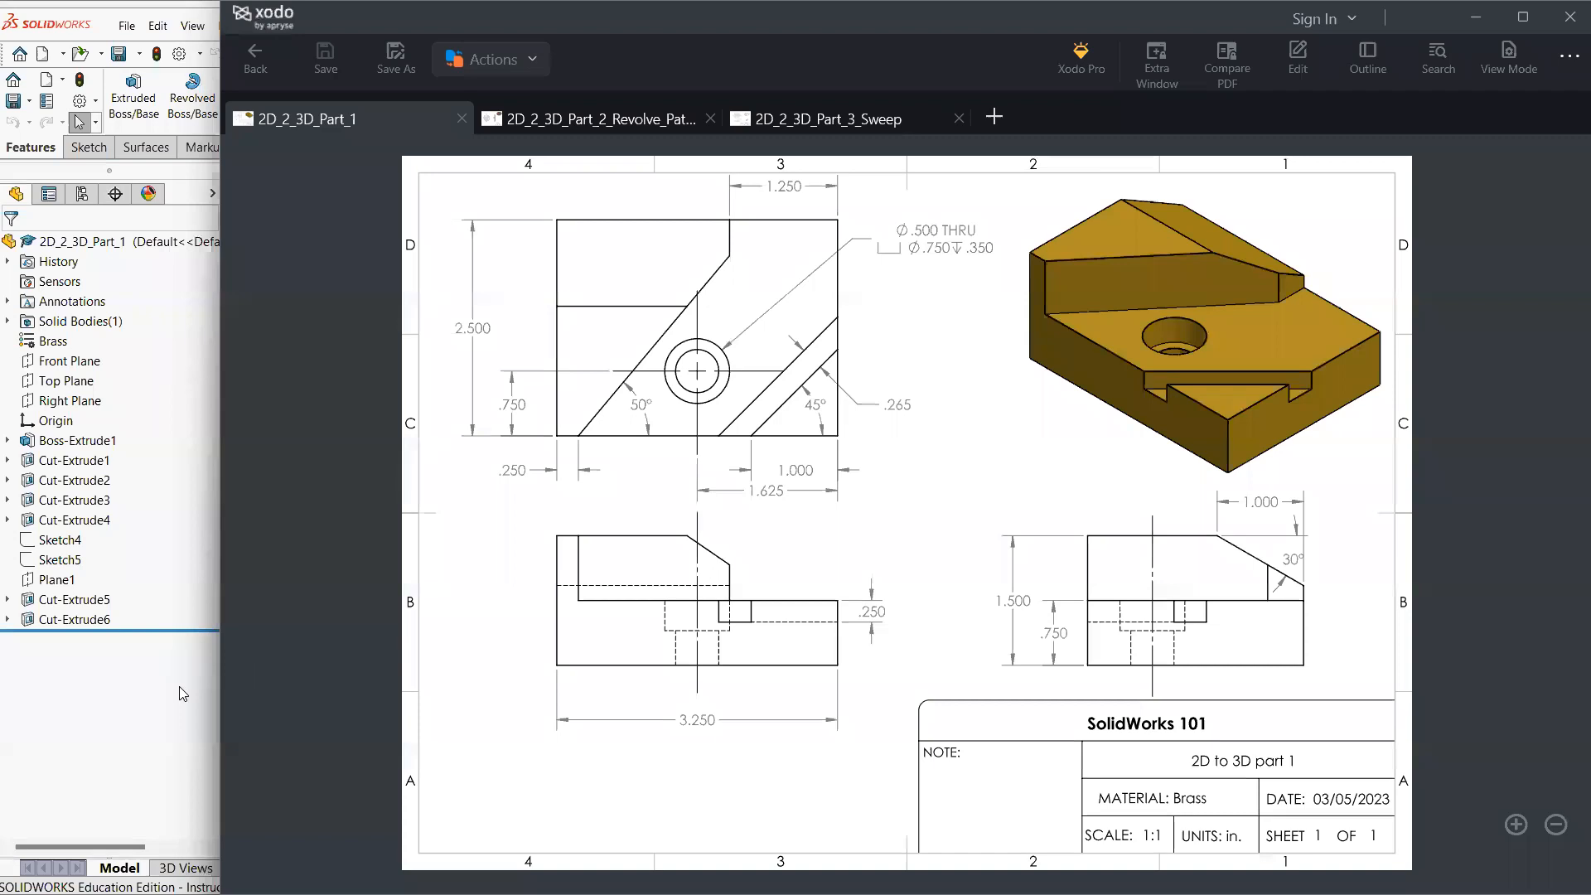
key("alt+Tab")
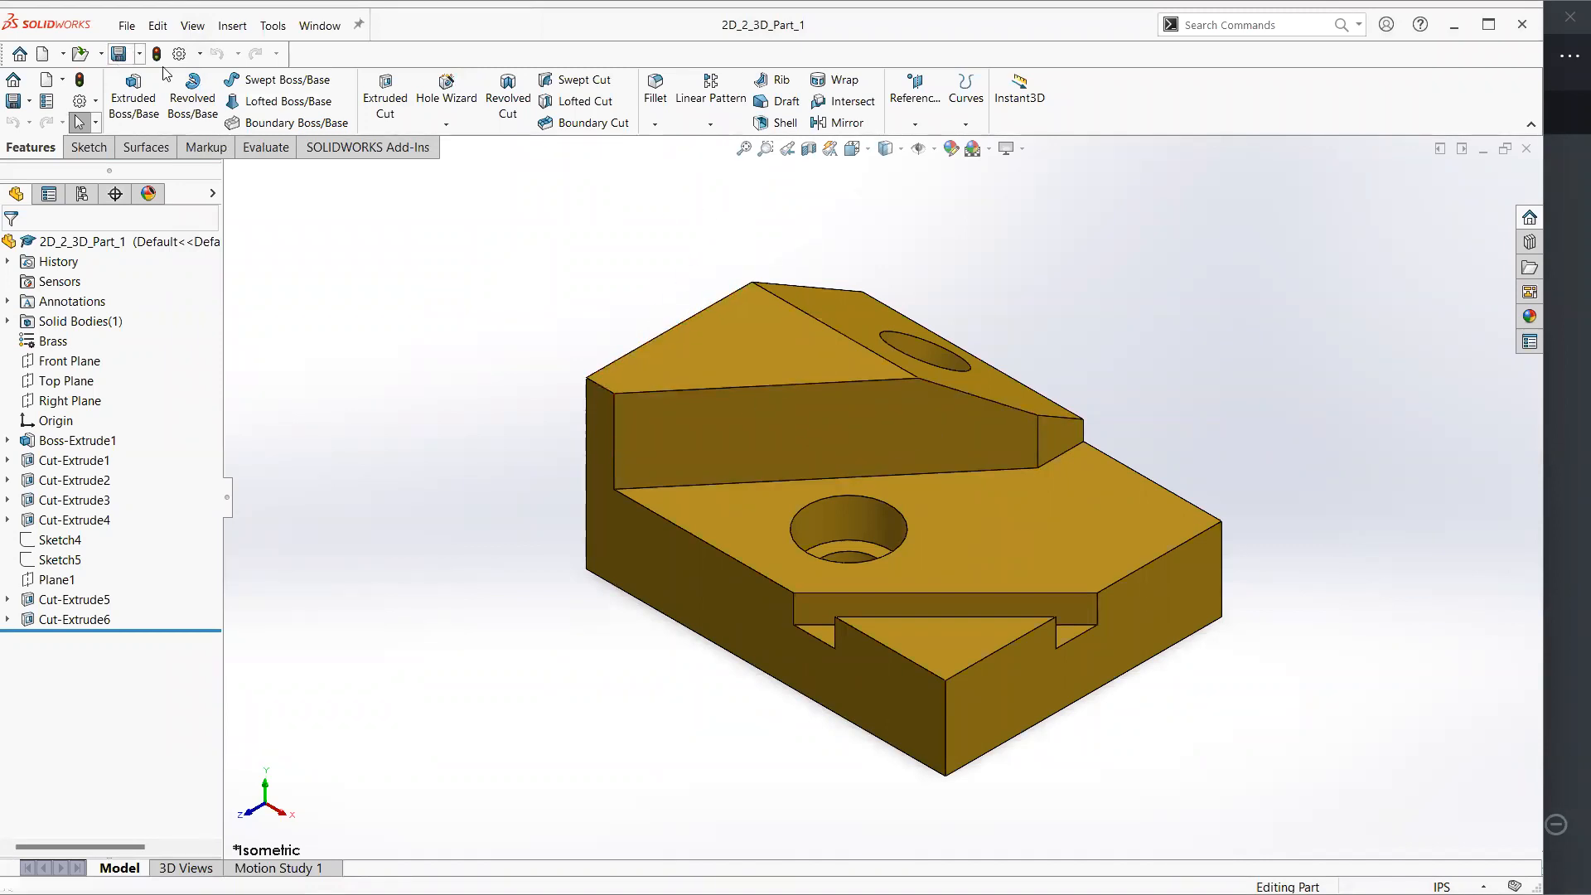
left_click(139, 30)
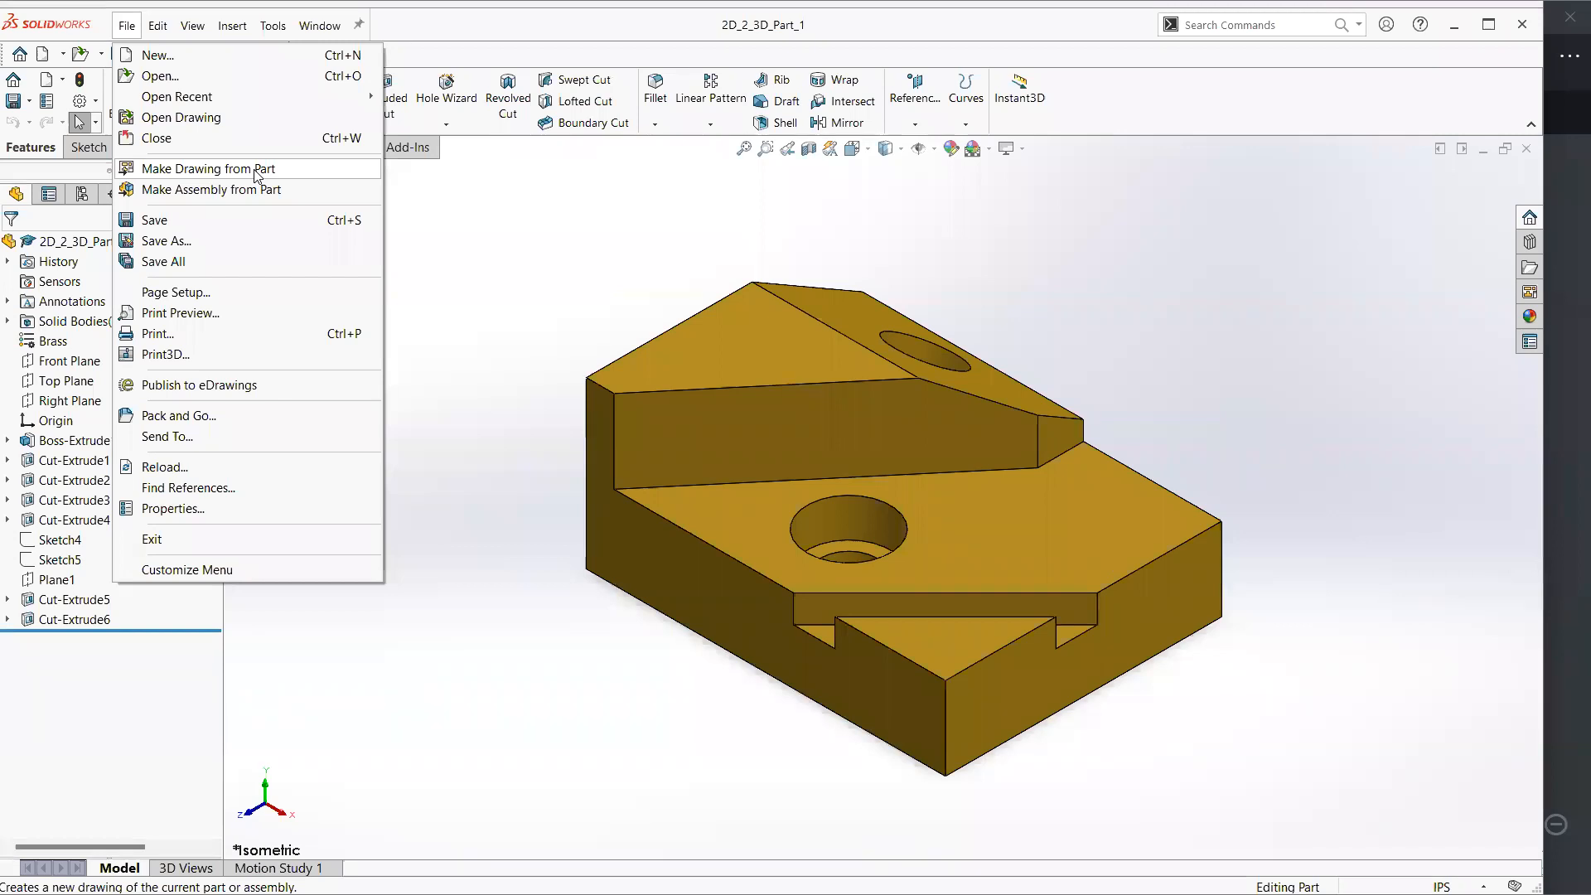
left_click(490, 213)
left_click(127, 28)
left_click(162, 52)
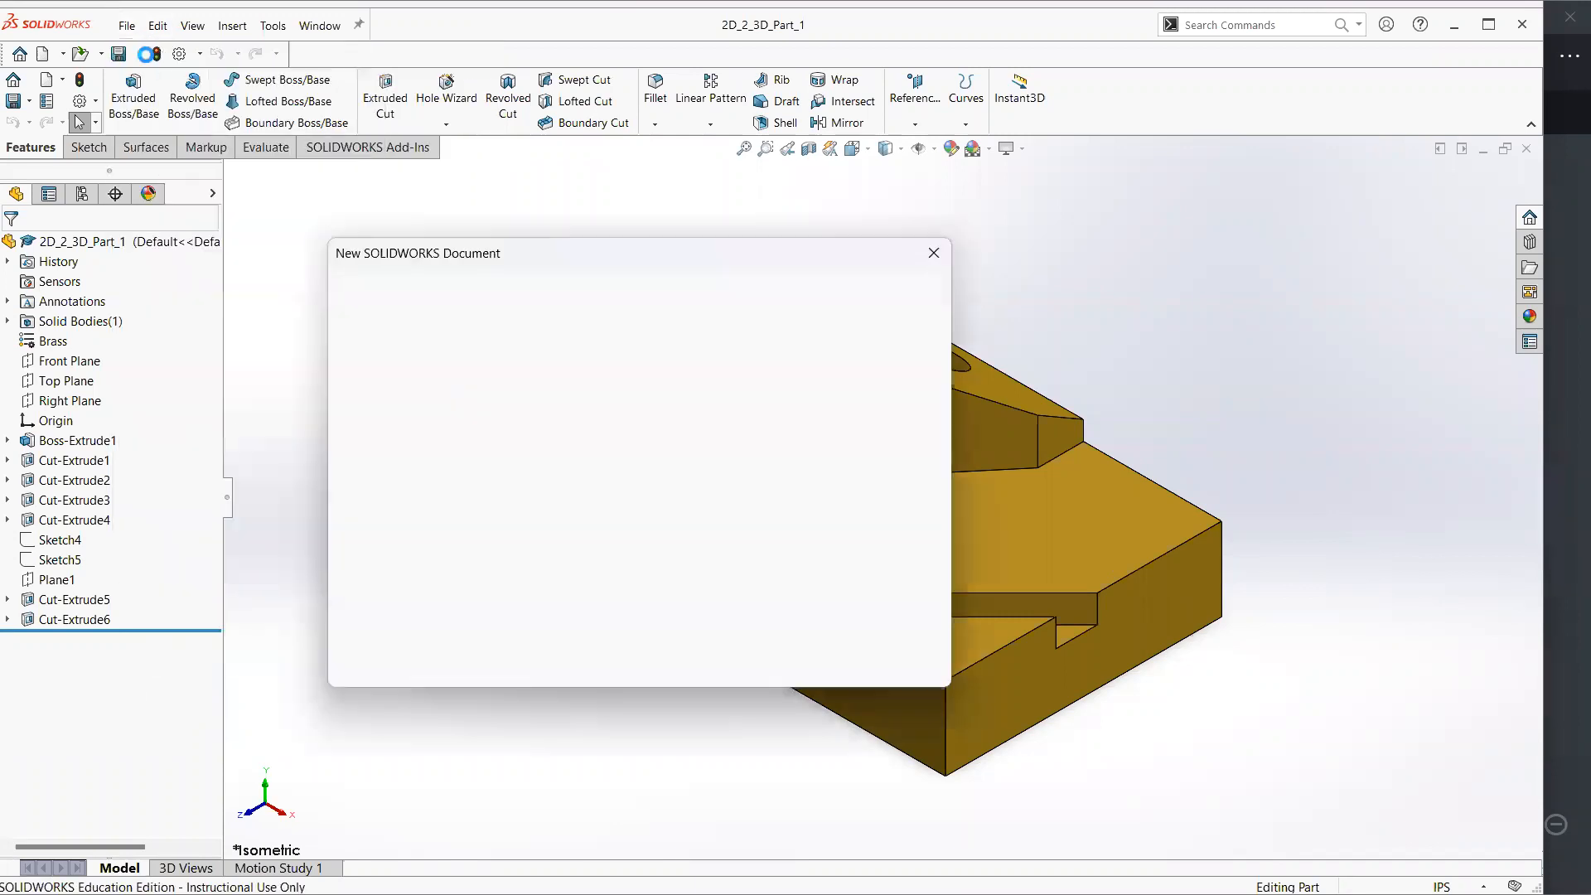
left_click(384, 650)
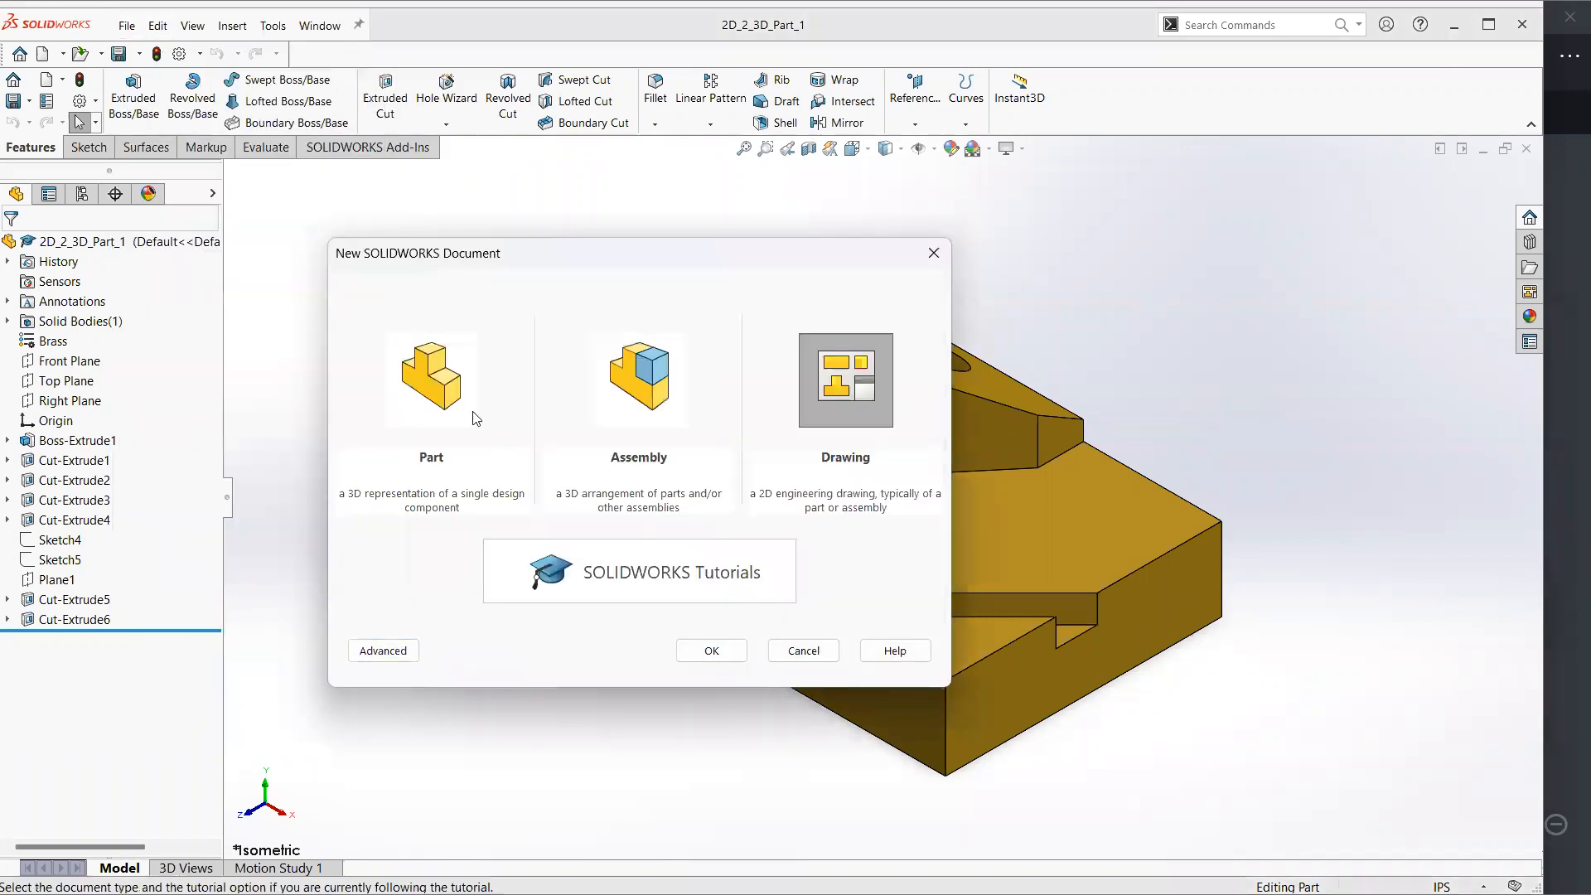
left_click(435, 396)
left_click(648, 385)
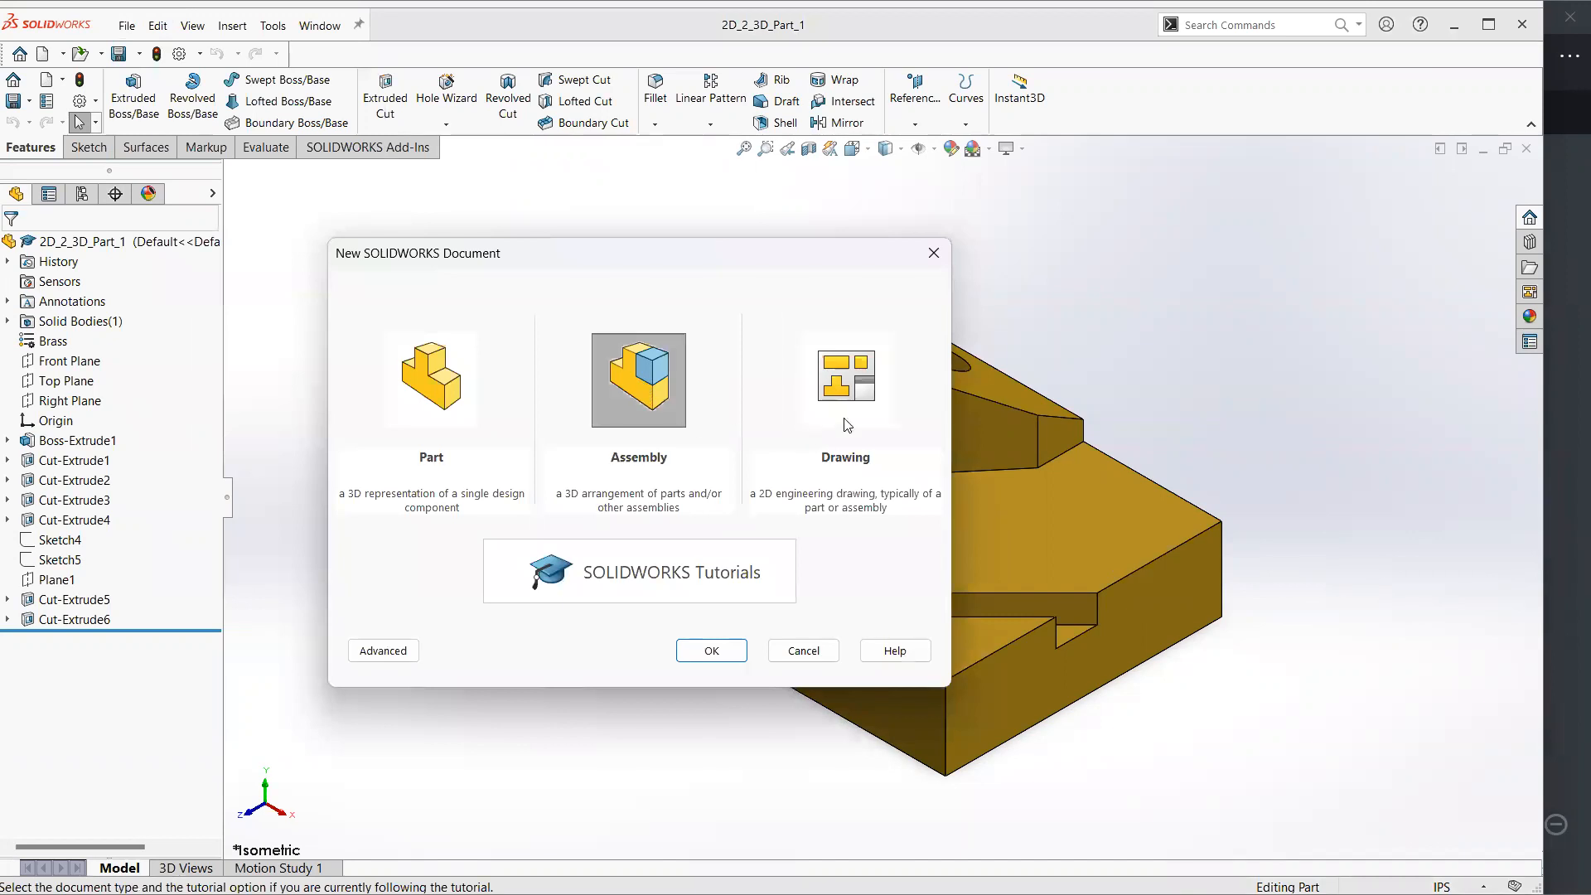
left_click(850, 388)
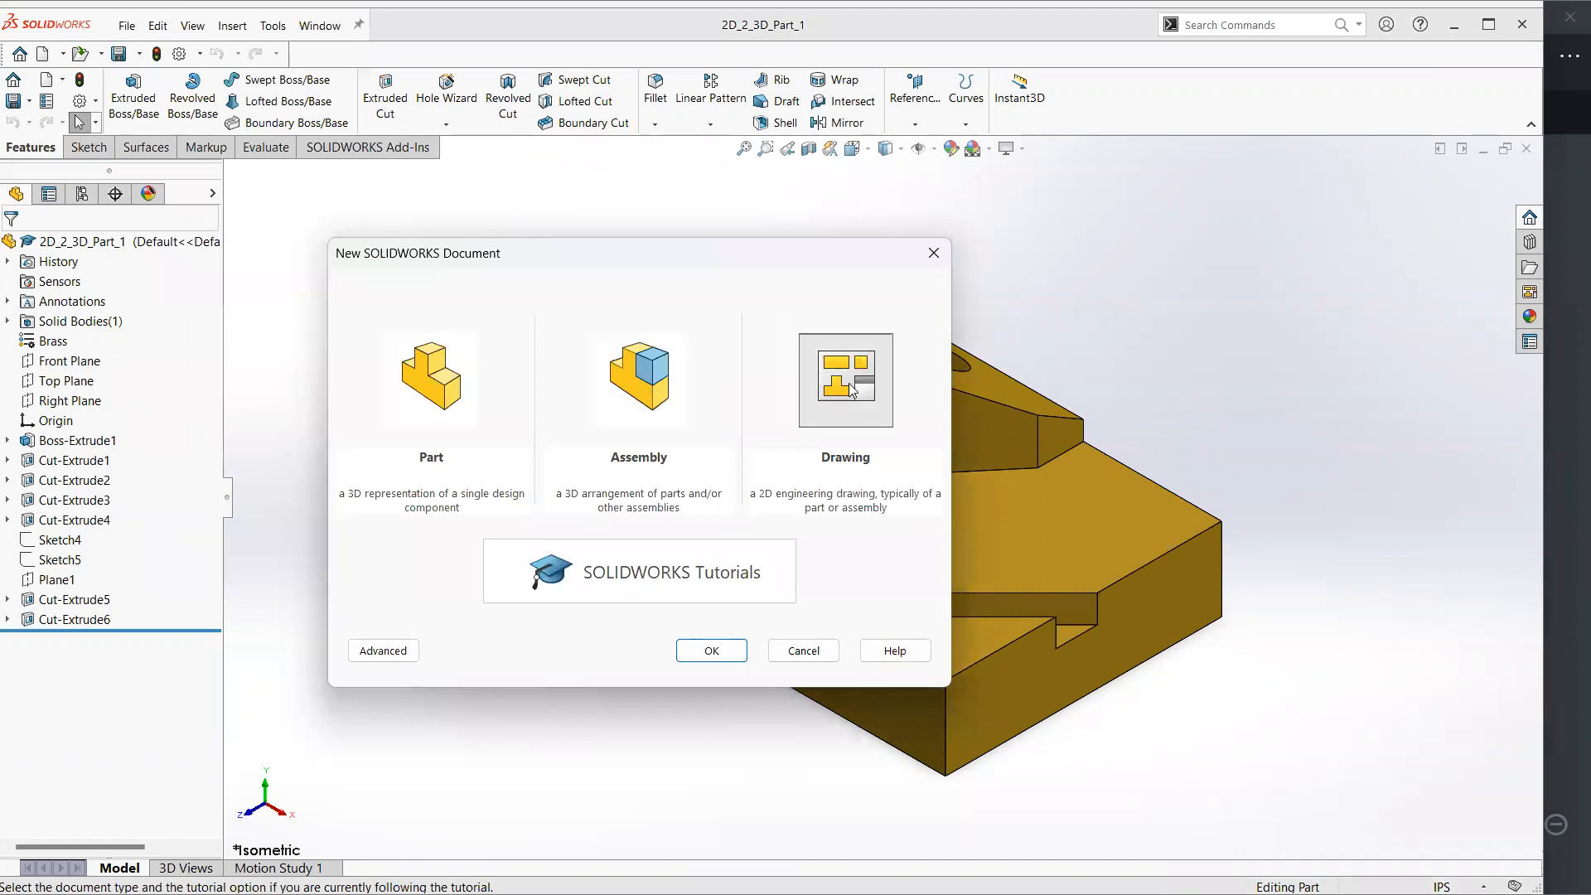
left_click(435, 383)
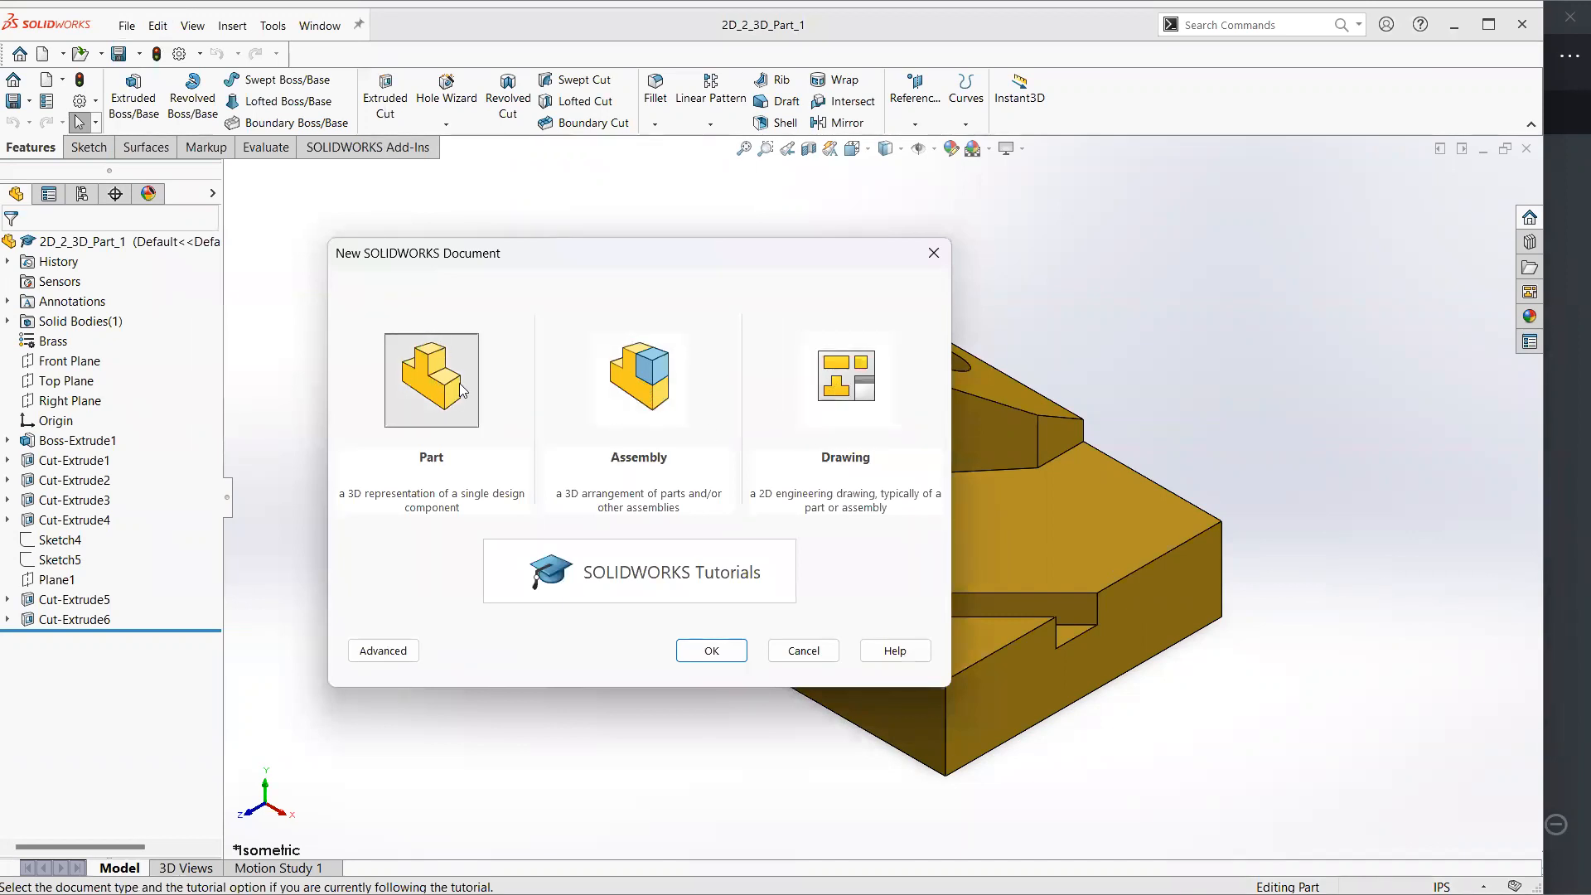
left_click(858, 383)
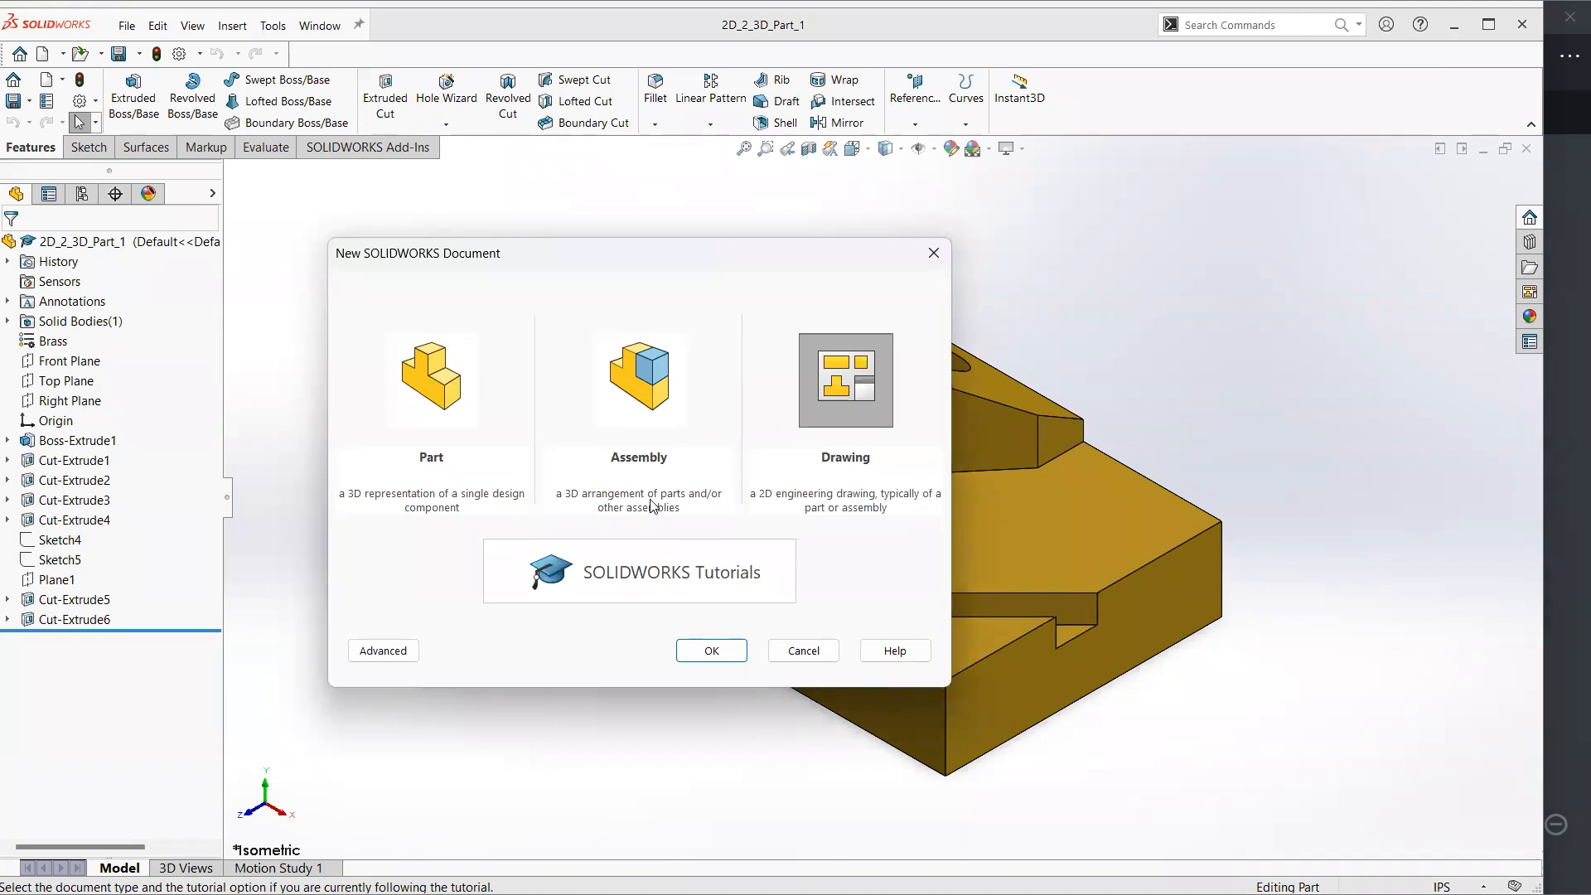
left_click(634, 396)
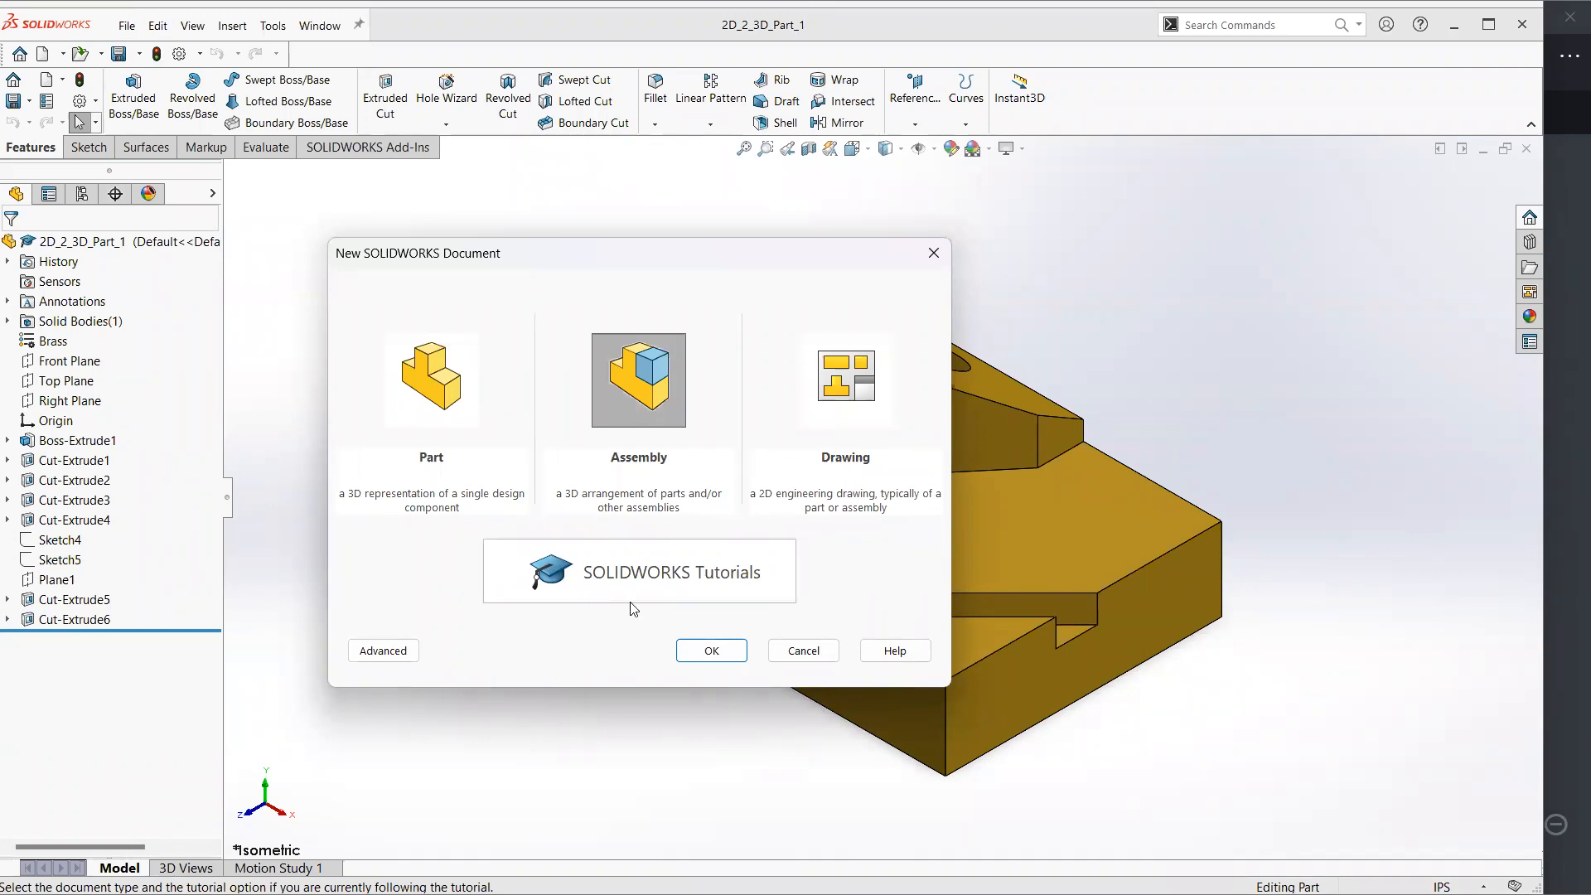
left_click(804, 648)
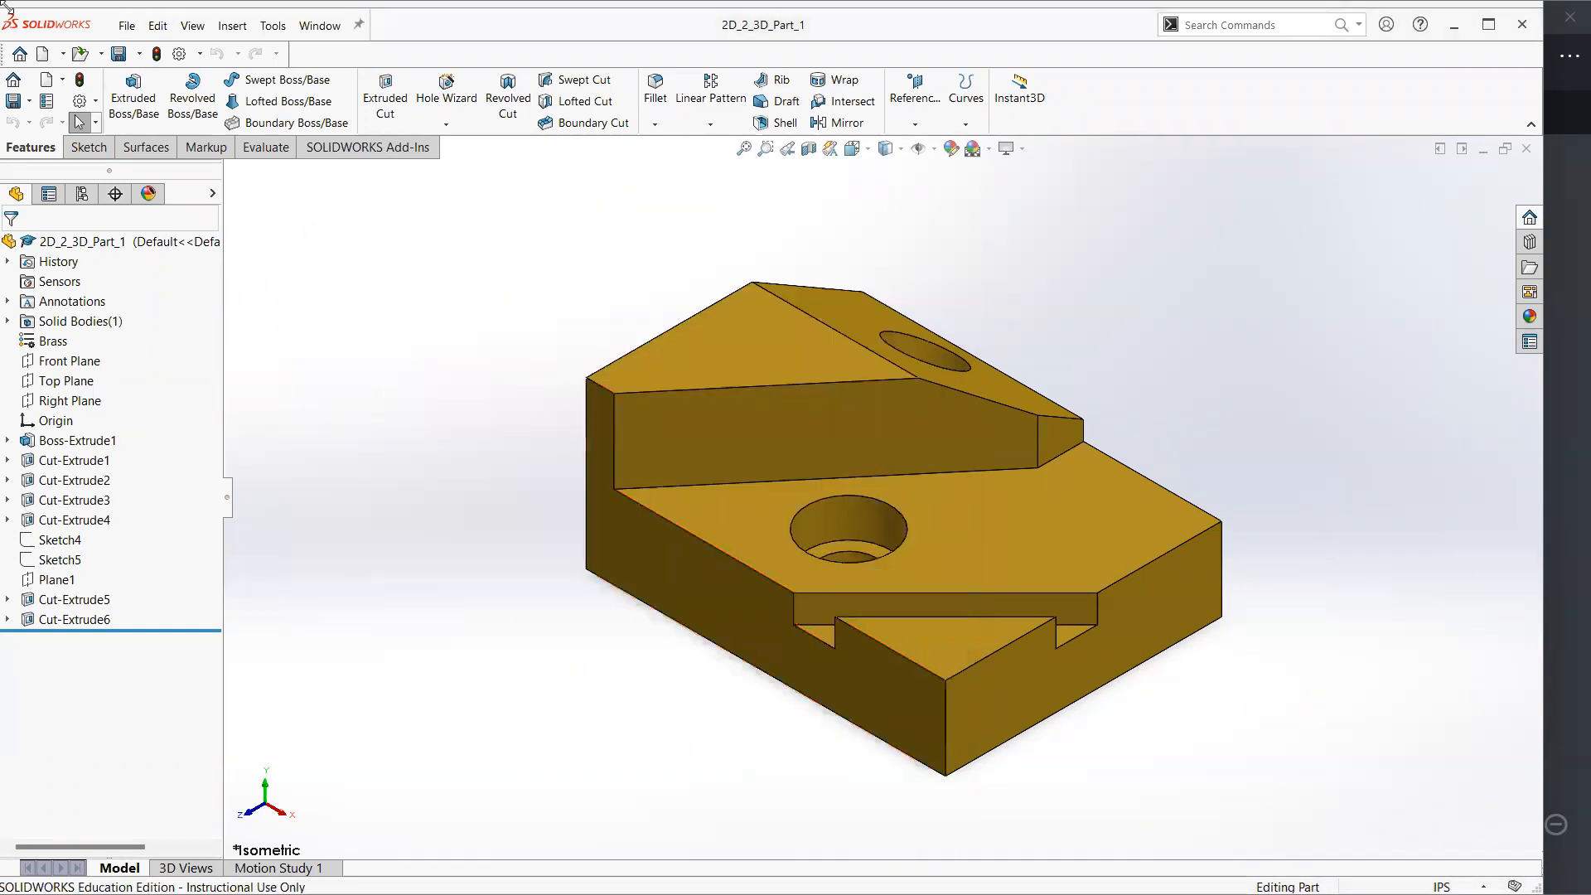
Make a new drawing from the 2D_2_3D_Part_1 part, declining to open the existing drawing file of the same name
left_click(130, 28)
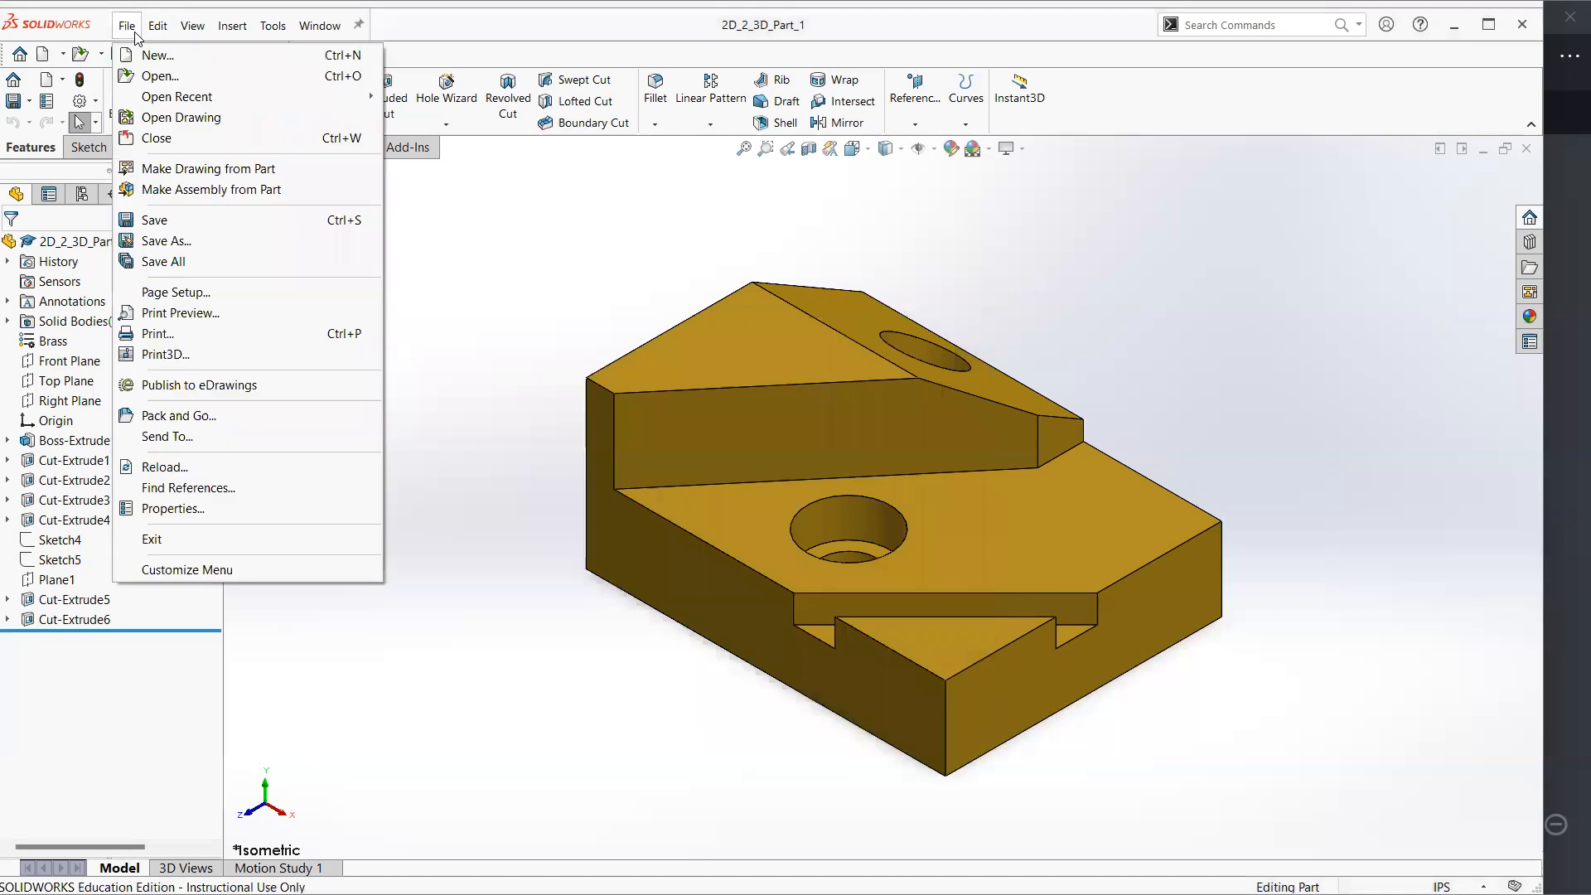
left_click(252, 172)
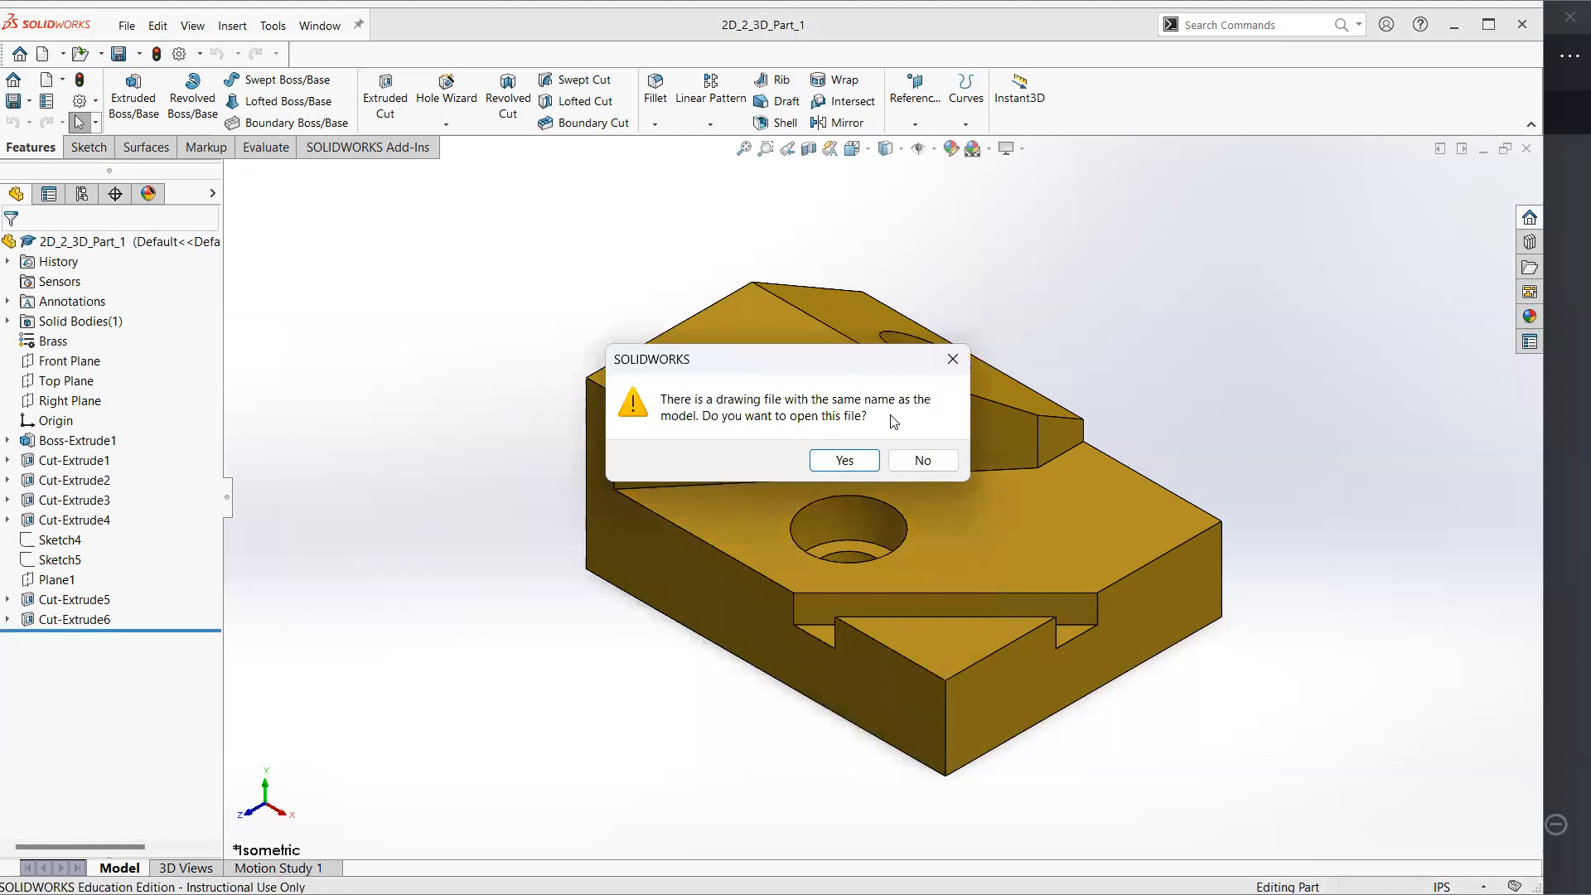
left_click(1564, 436)
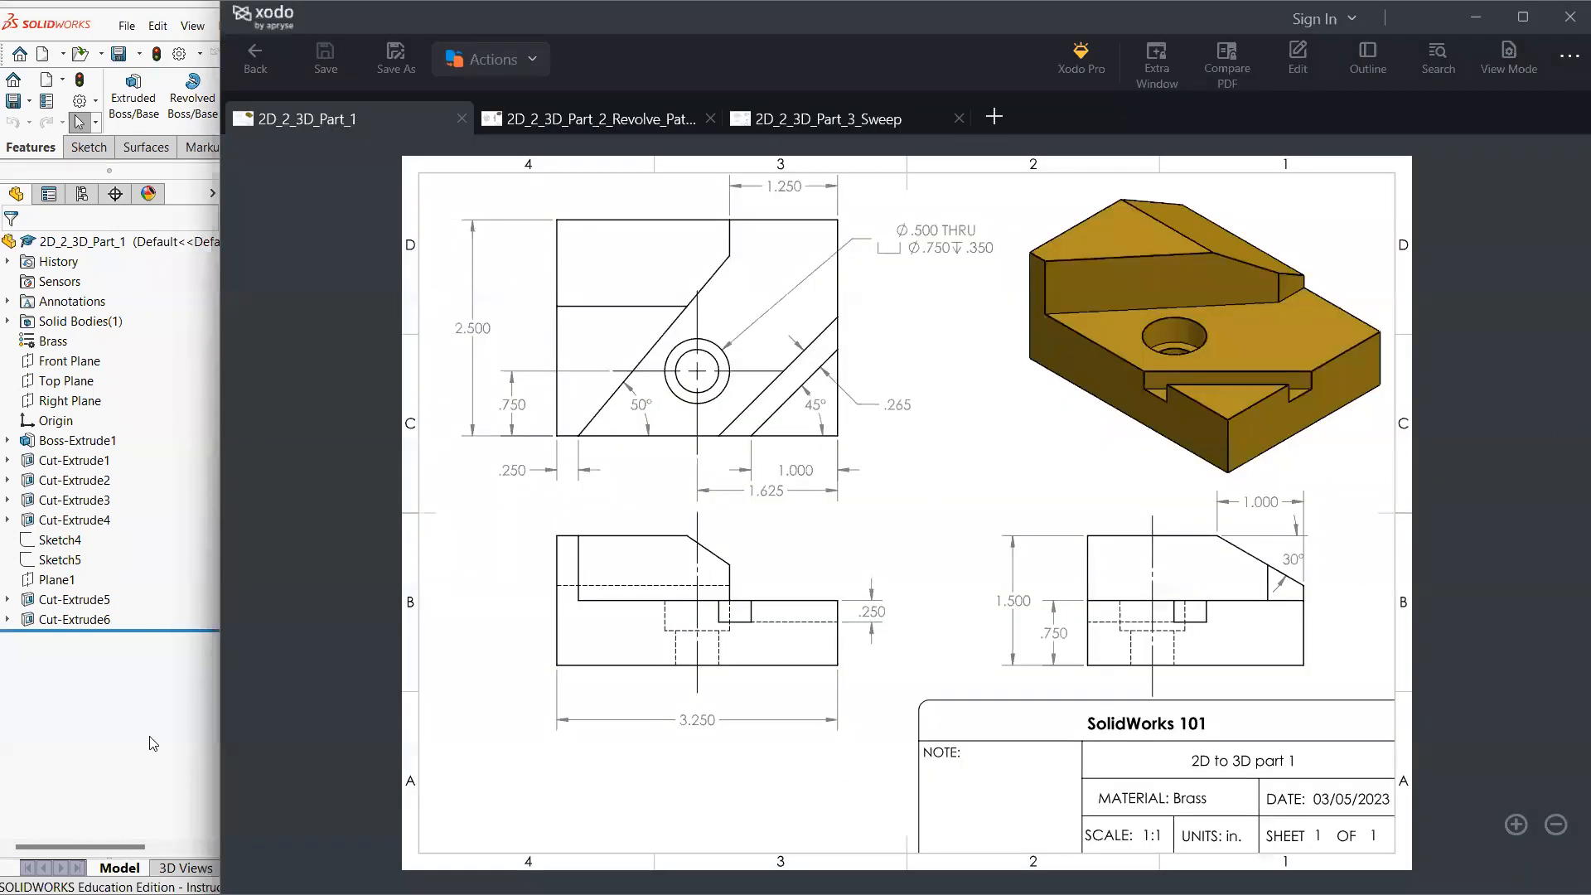
left_click(179, 714)
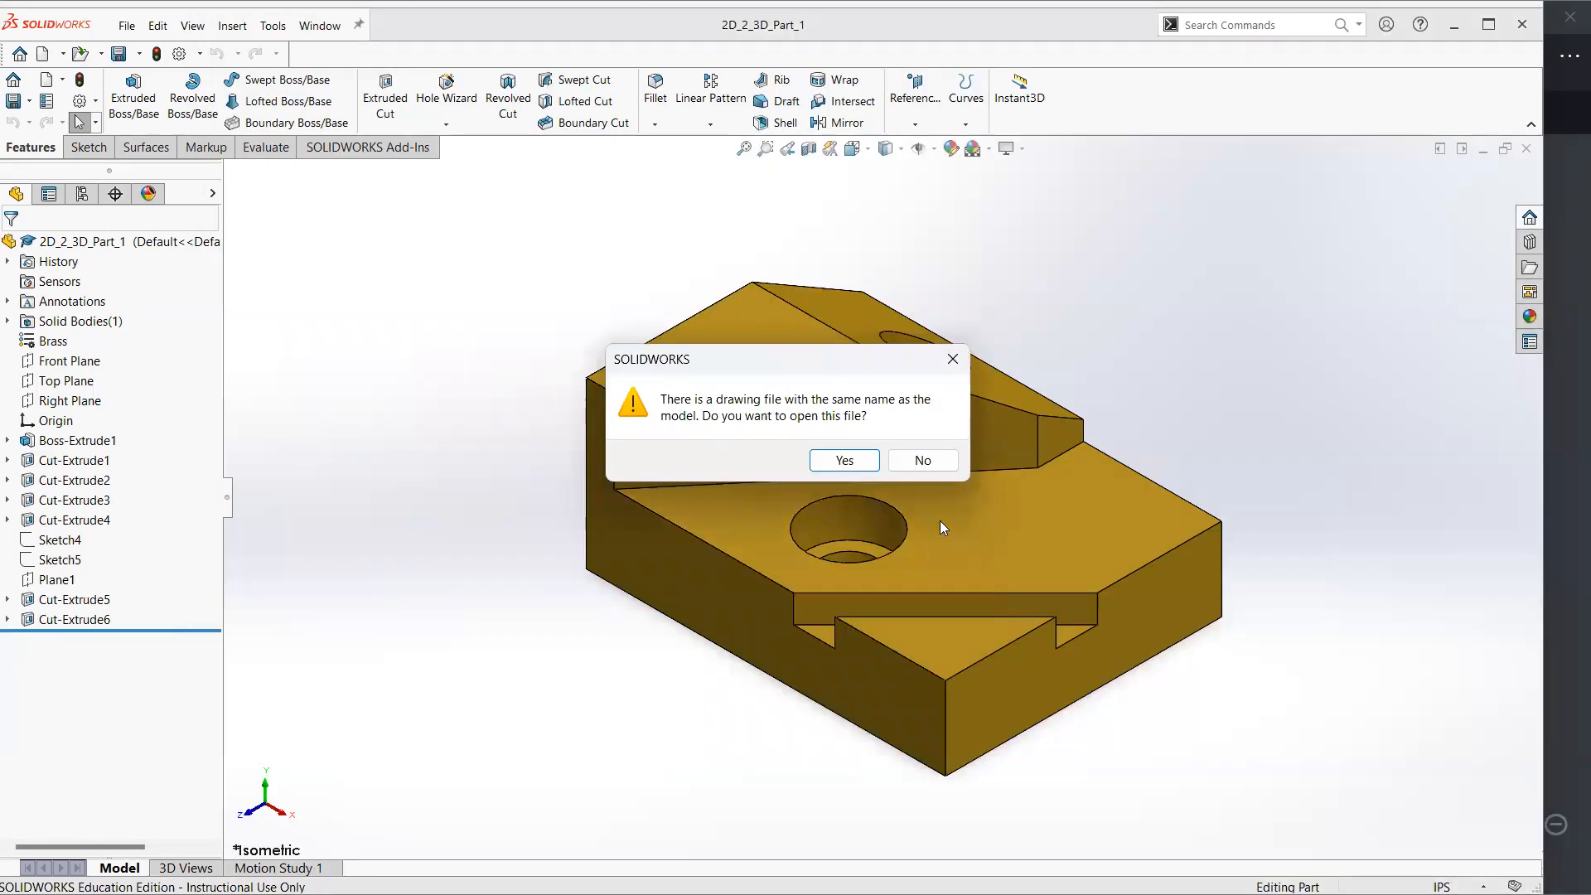
left_click(941, 464)
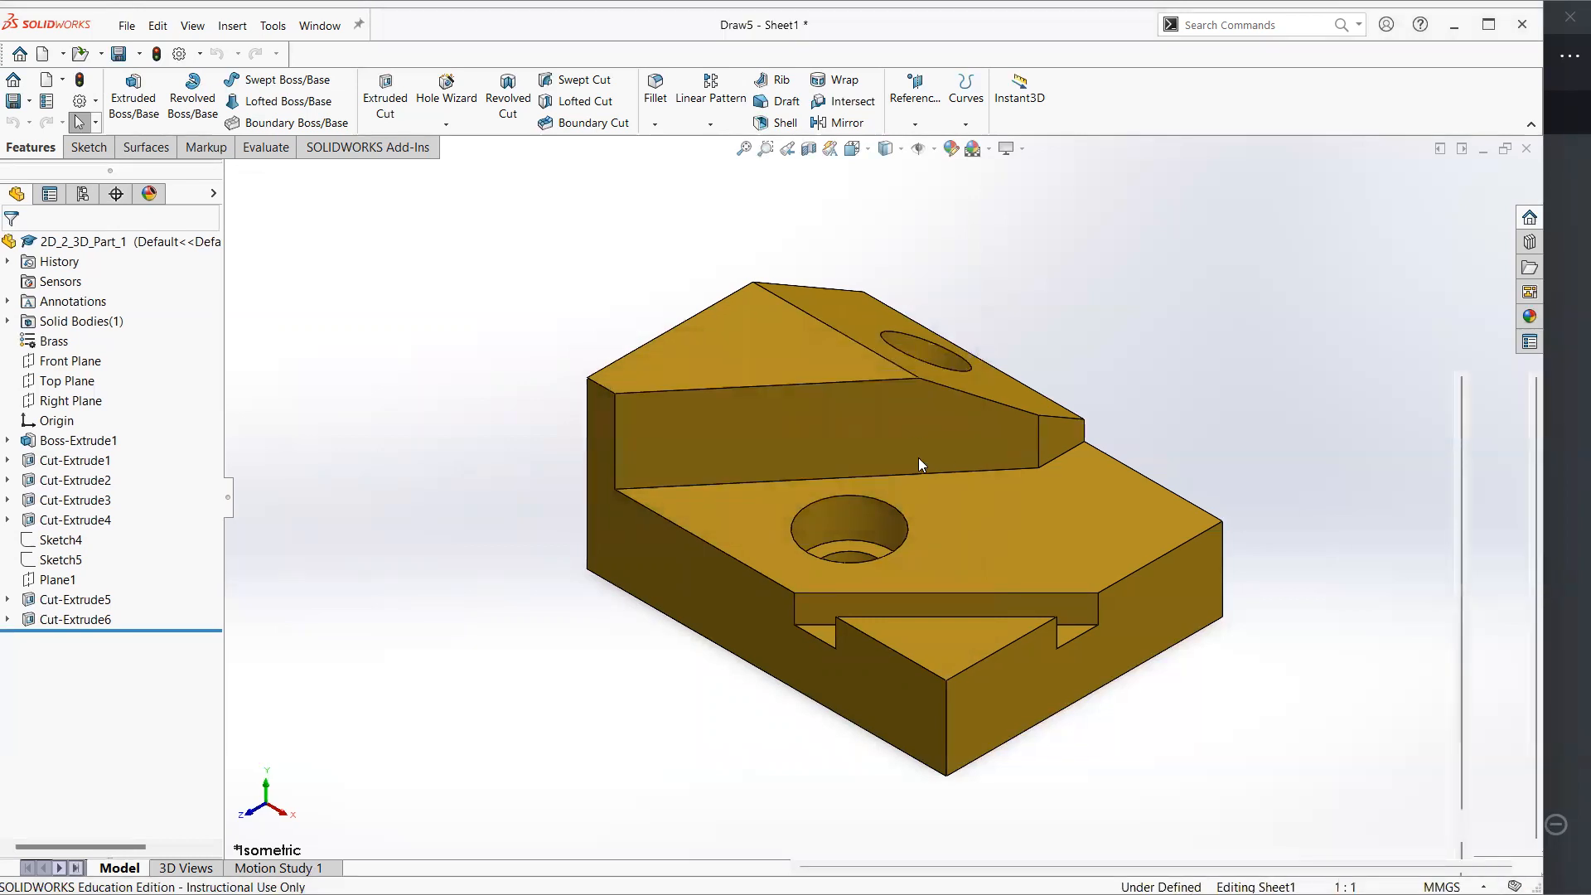
Browse the standard sheet sizes and create the drawing sheet as A4 (ANSI) Landscape
mouse_move(747, 407)
left_mouse_down()
mouse_move(750, 447)
mouse_move(752, 392)
left_mouse_up()
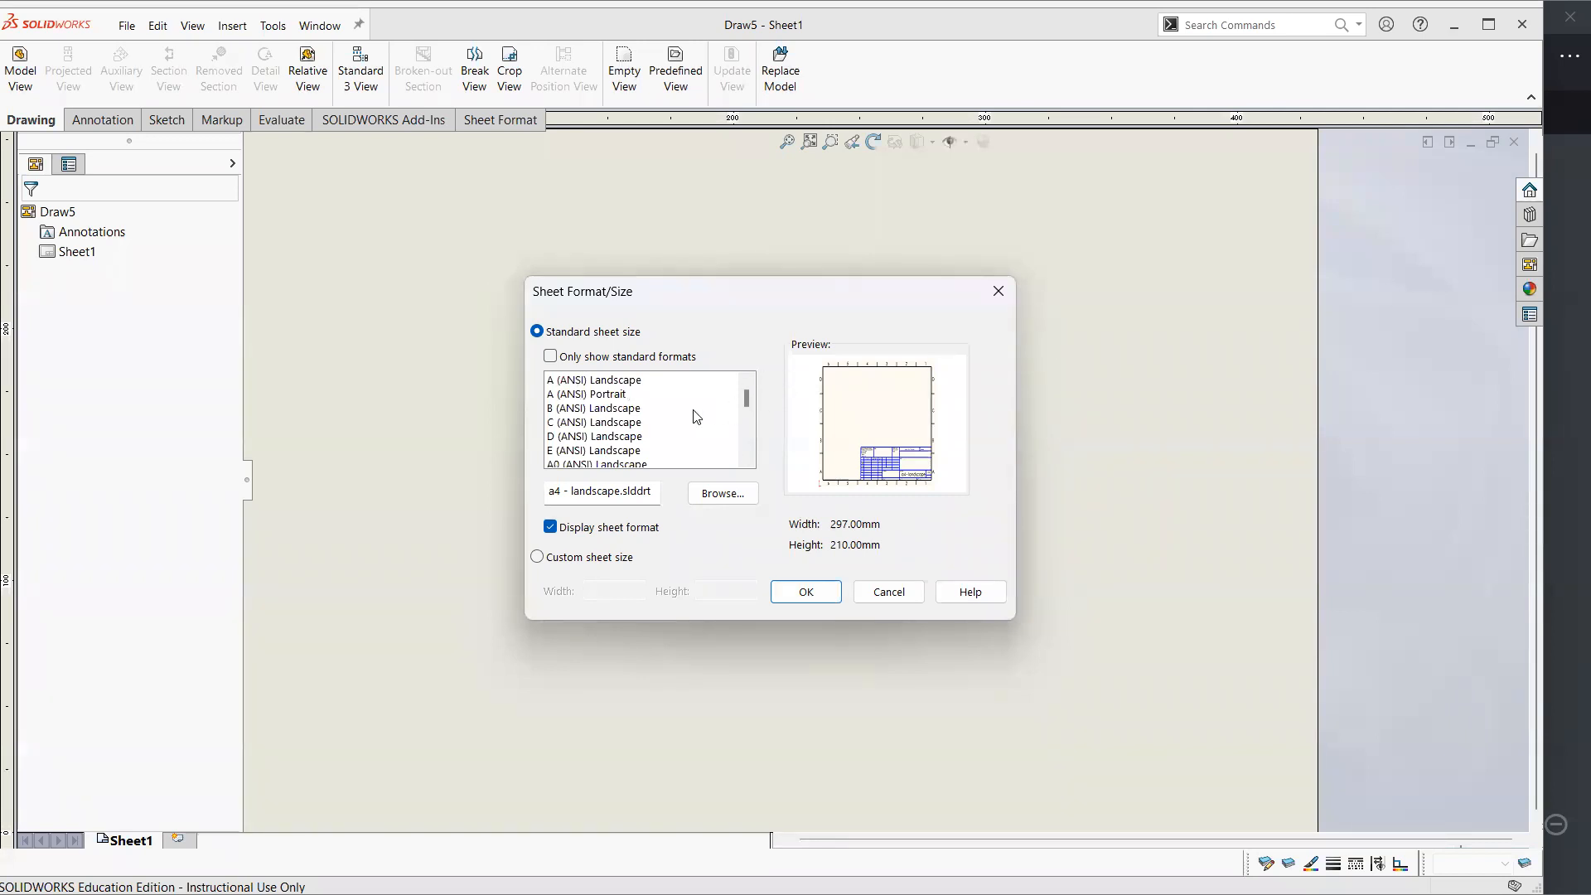
left_click_drag(627, 391, 642, 451)
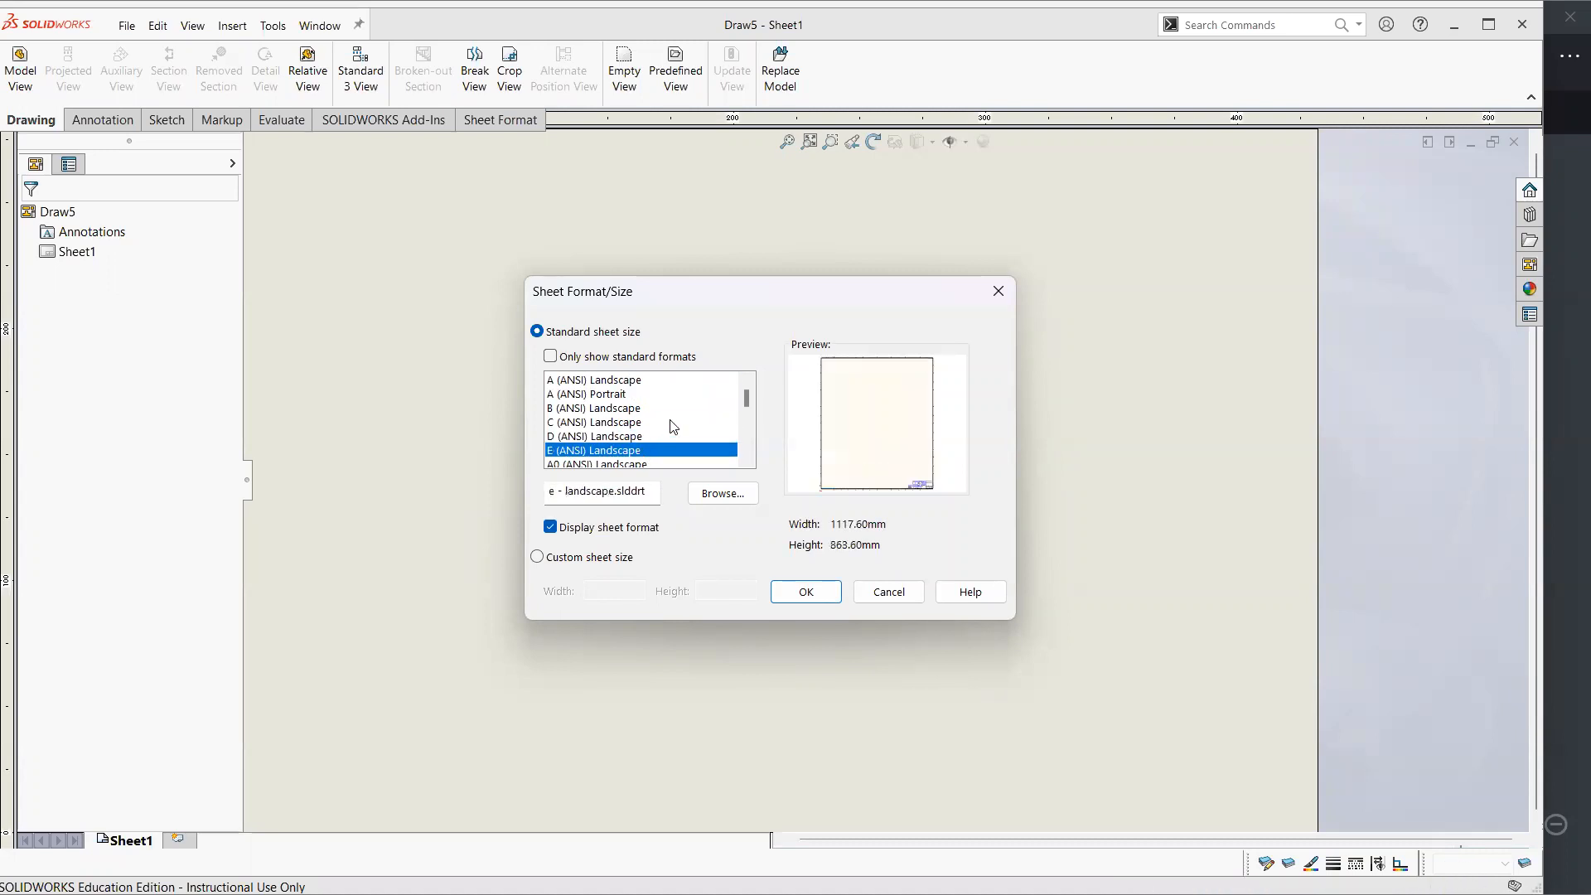
left_click_drag(746, 401, 747, 399)
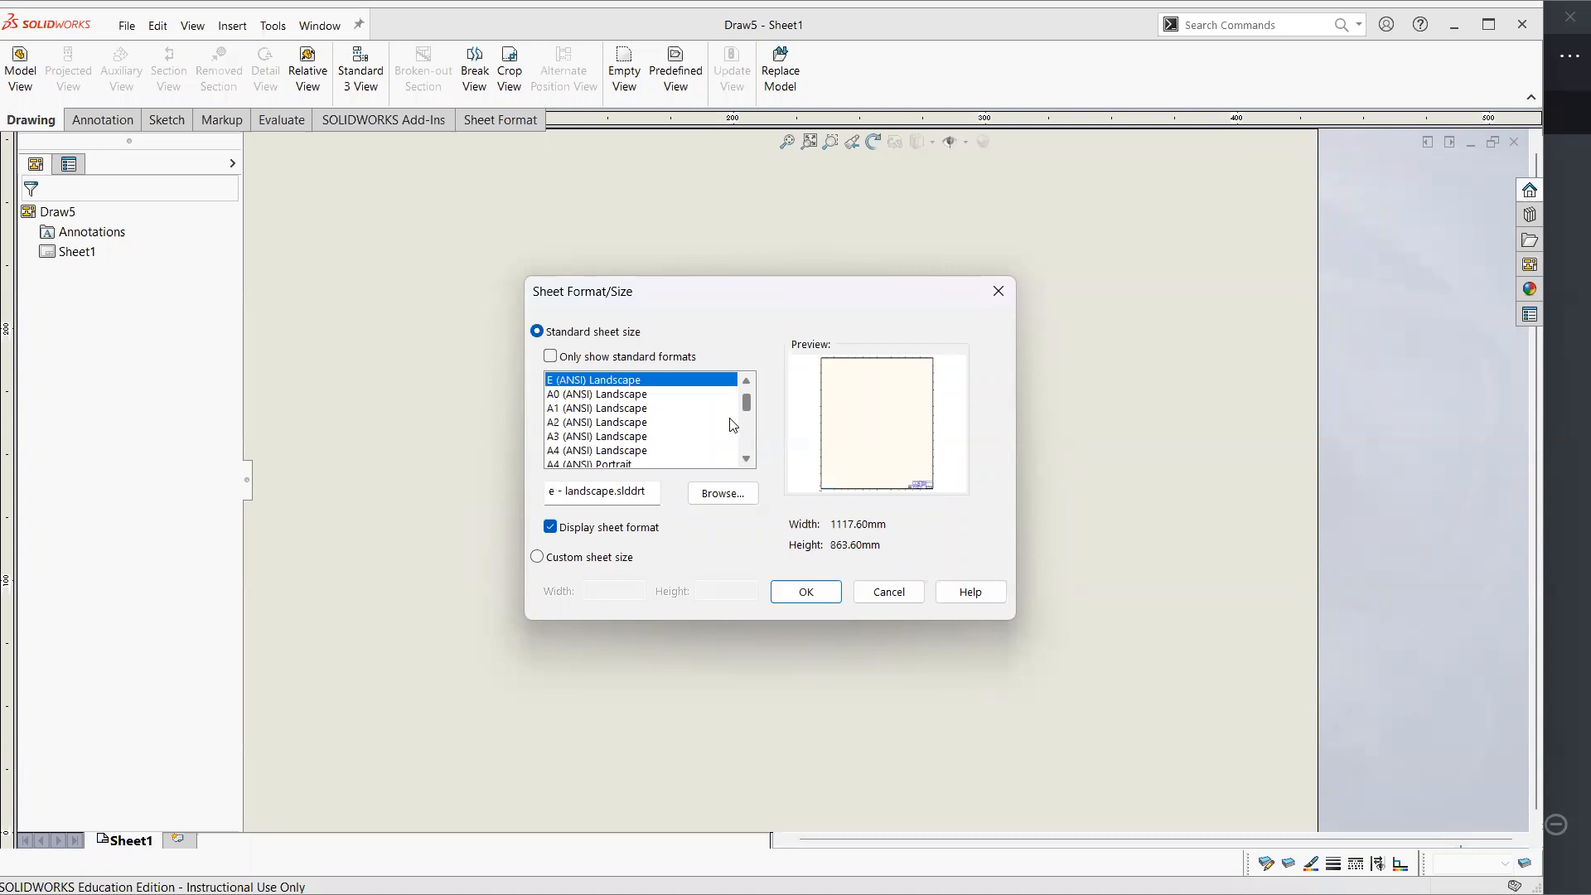
left_click(673, 451)
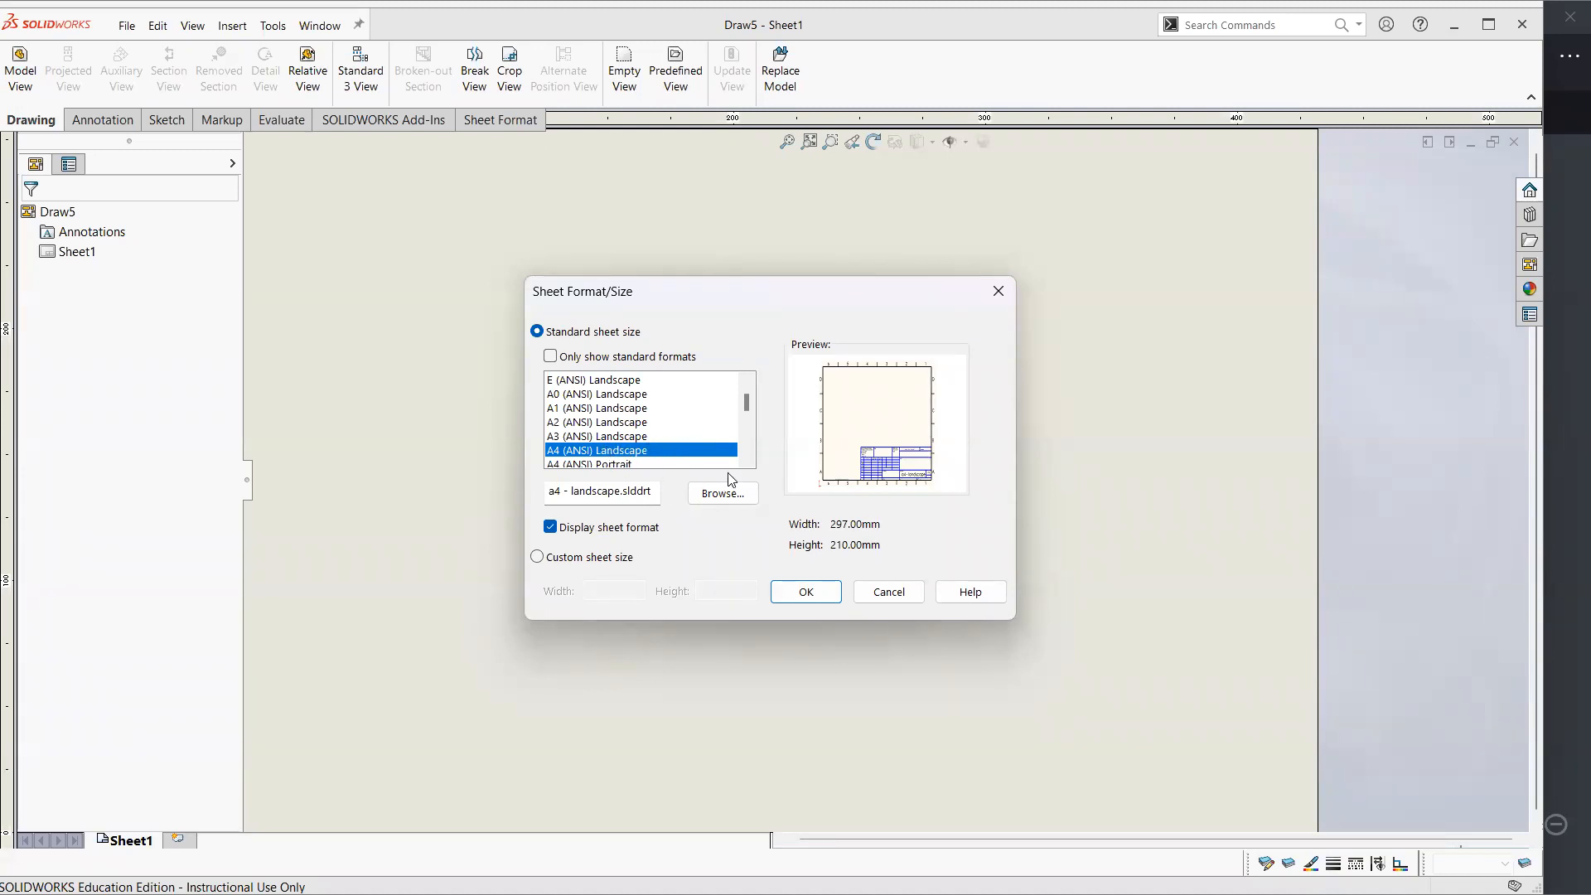
left_click(643, 408)
left_click(642, 394)
left_click(686, 436)
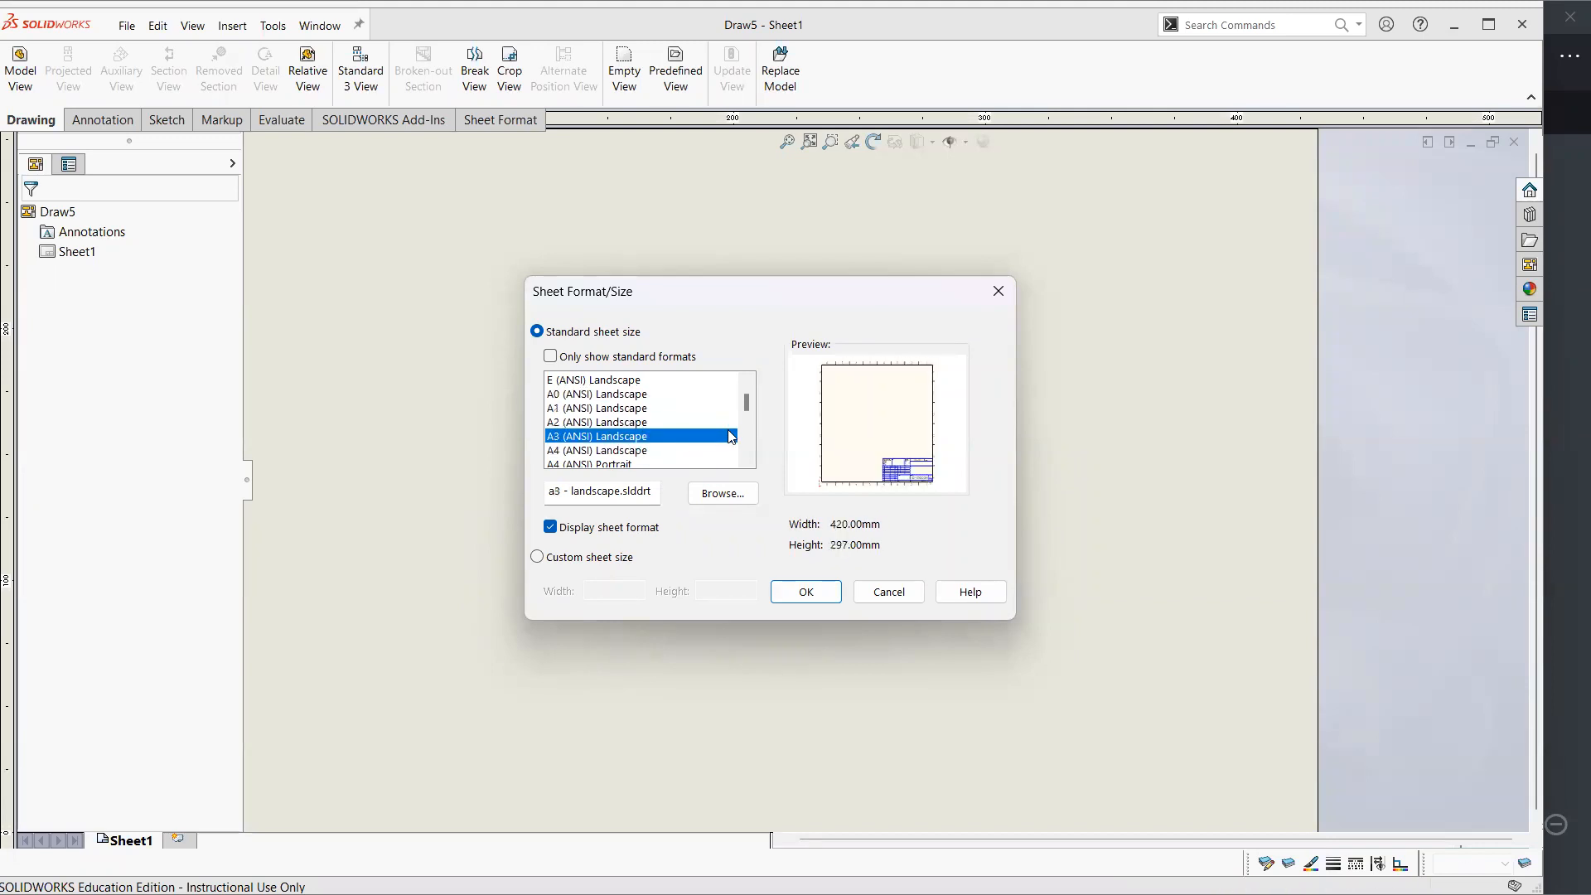
left_click(671, 464)
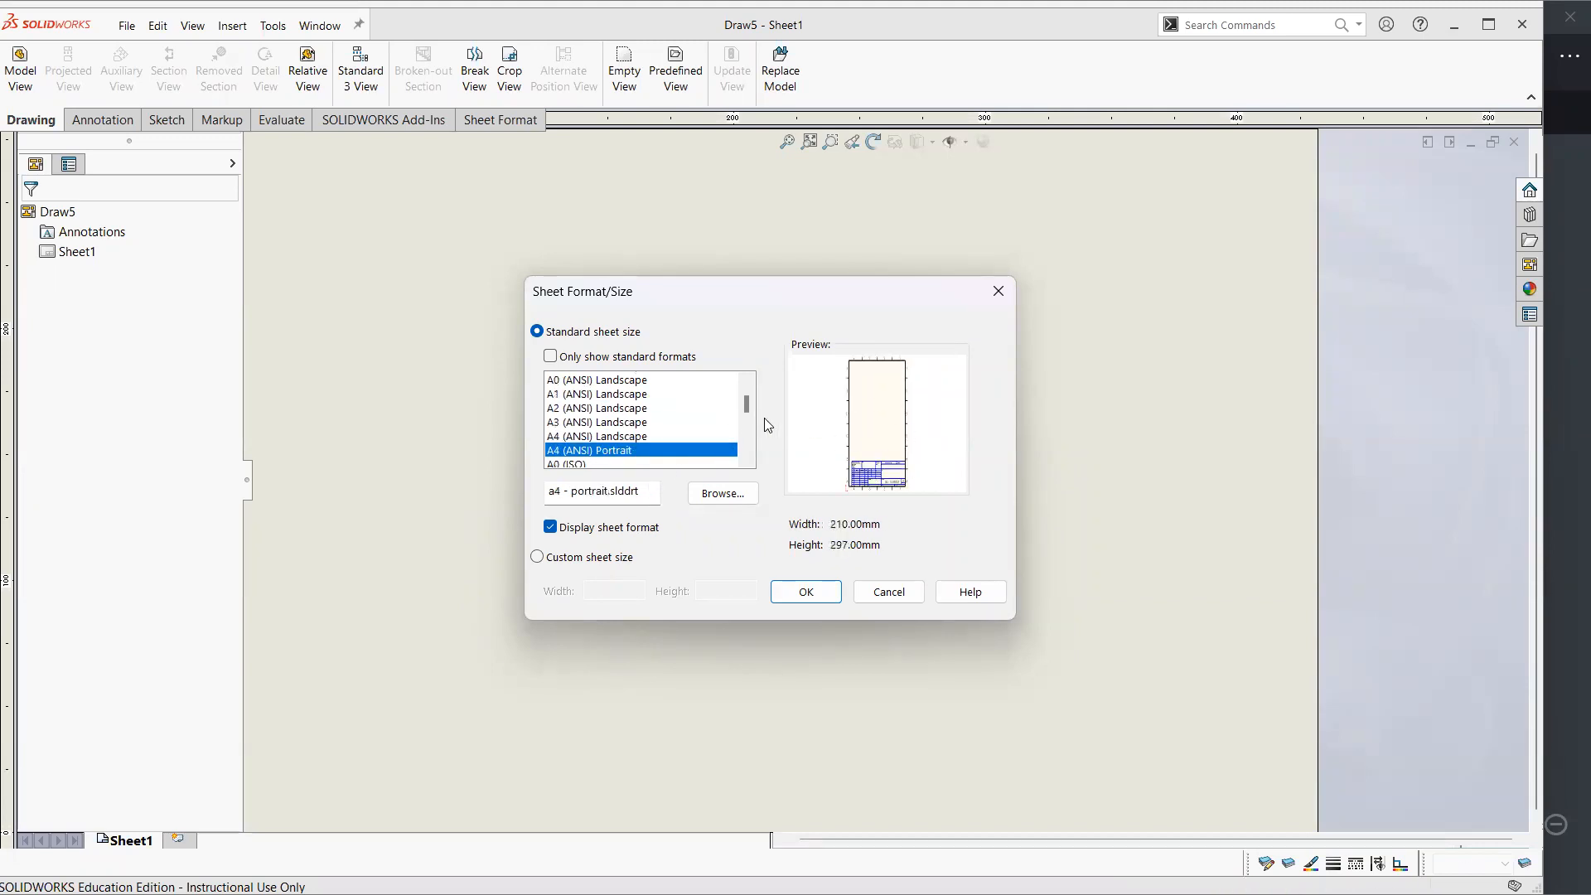
scroll(661, 430, "down", 3)
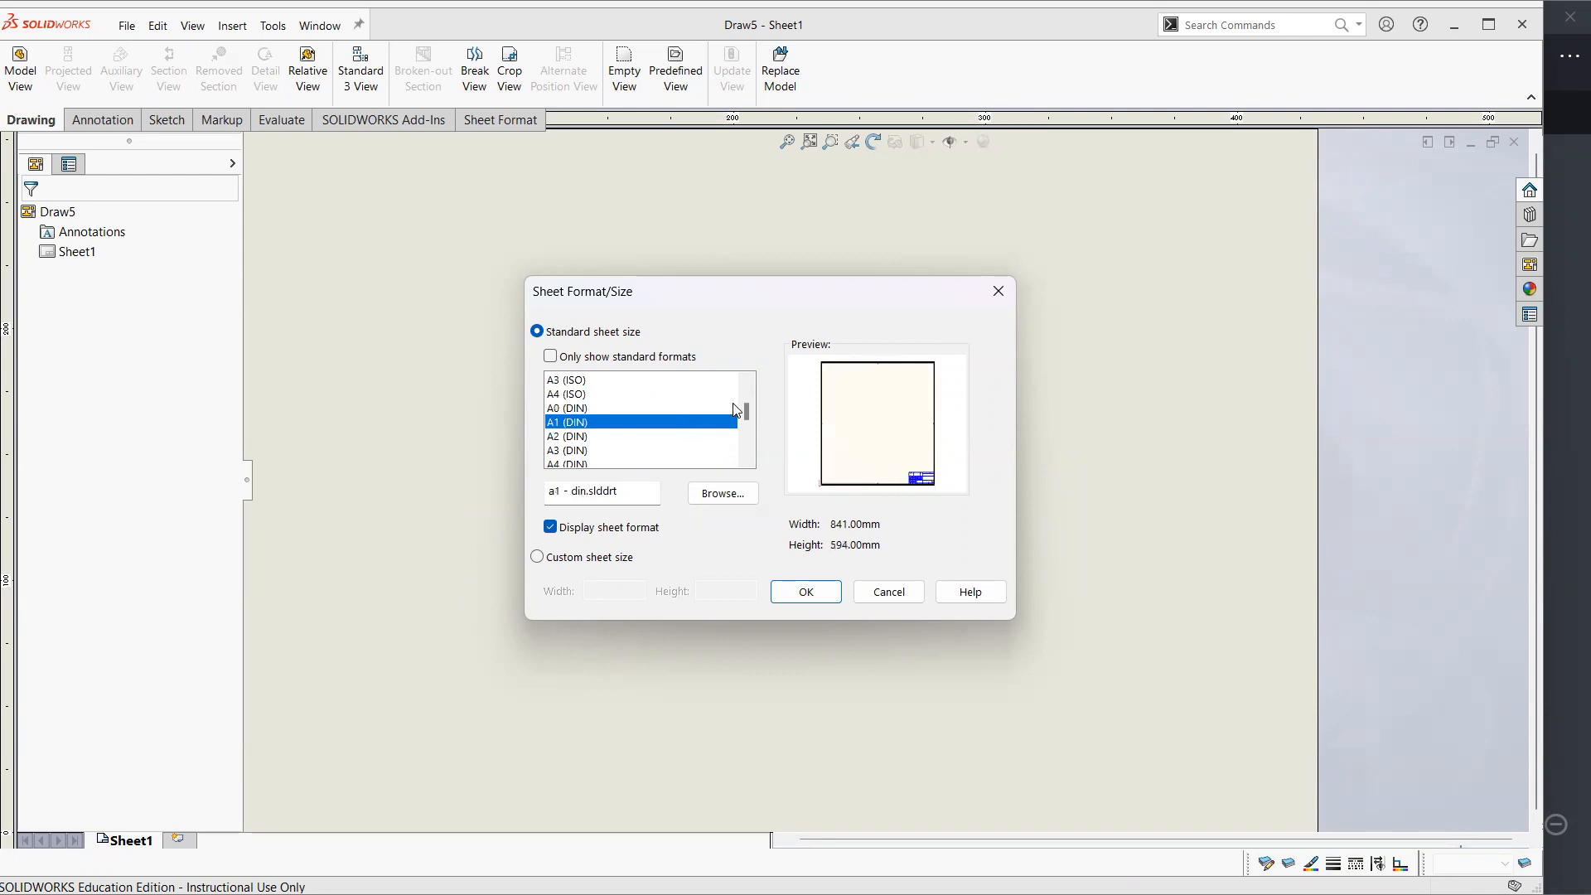
scroll(737, 409, "up", 3)
left_click(668, 436)
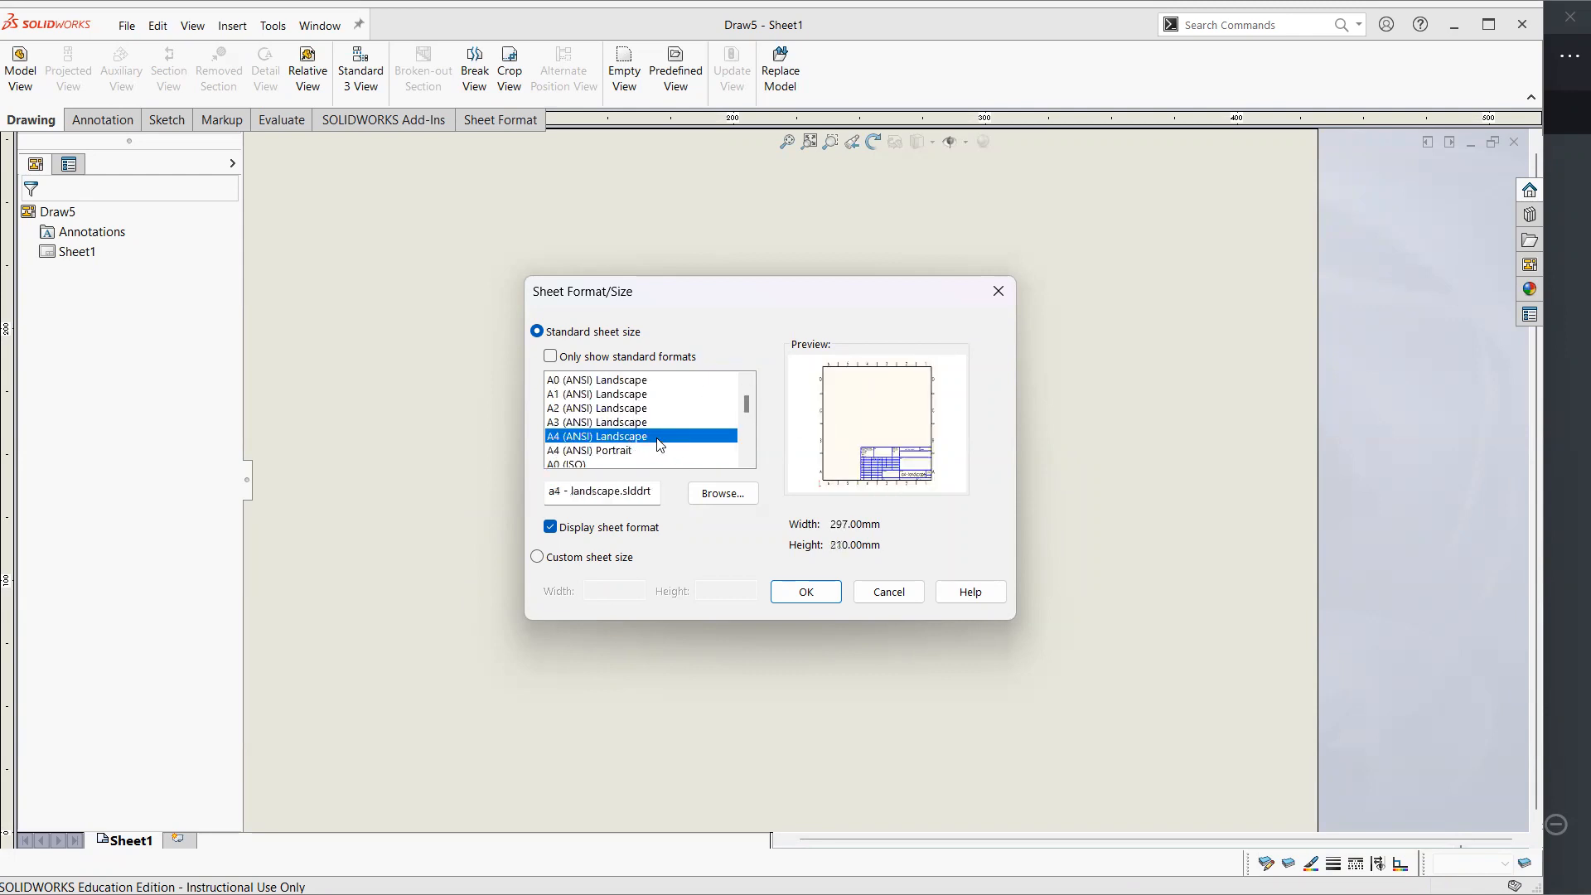
left_click(804, 591)
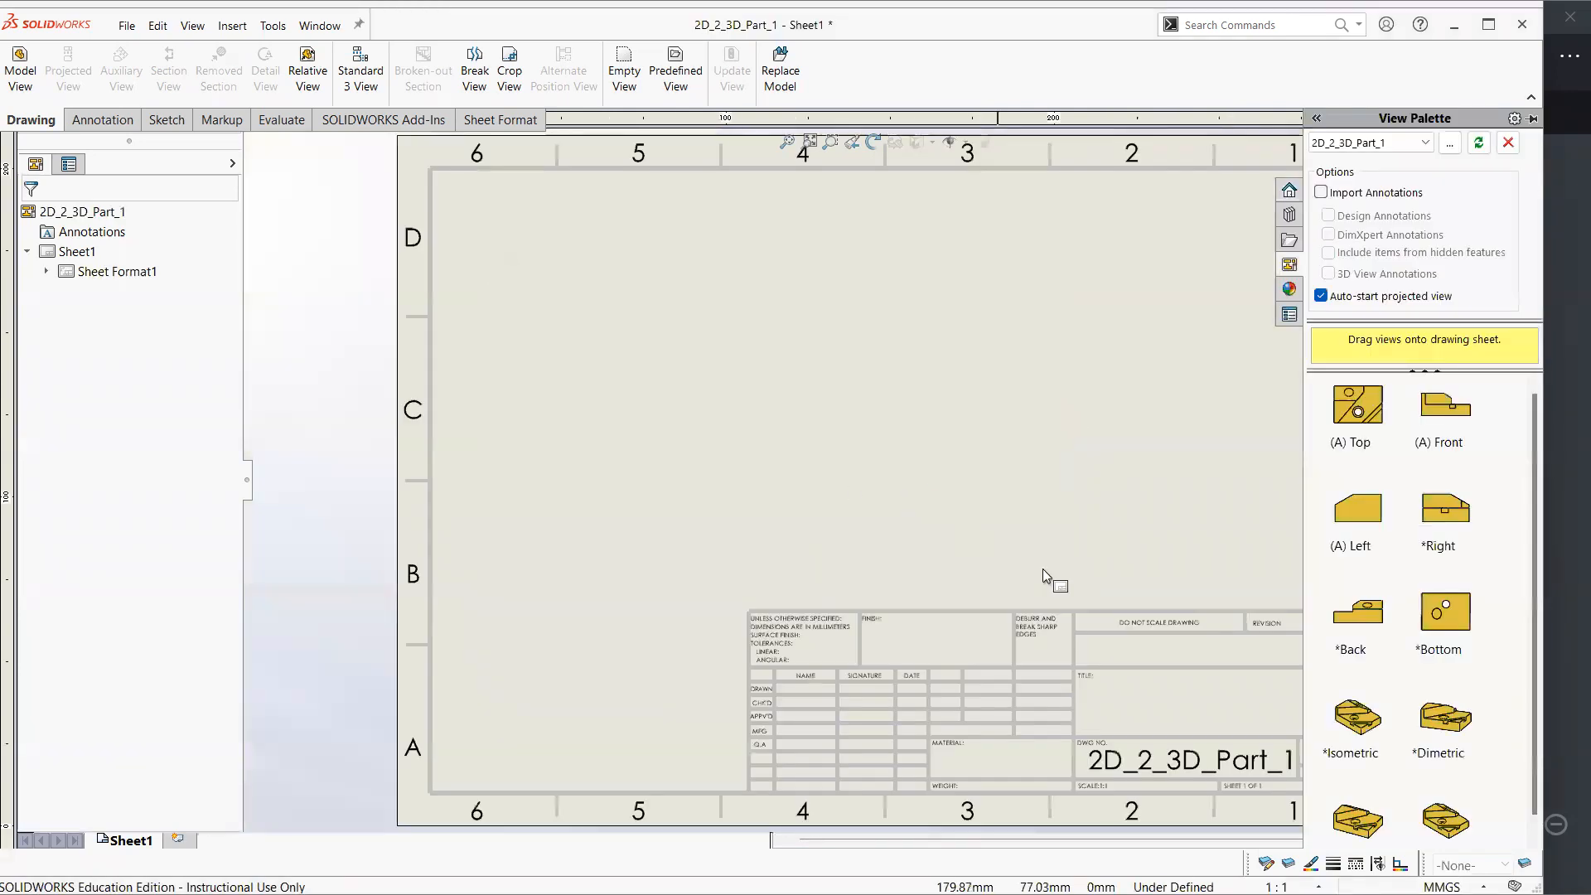
mouse_move(906, 412)
middle_mouse_down()
mouse_move(769, 457)
mouse_move(774, 421)
middle_mouse_up()
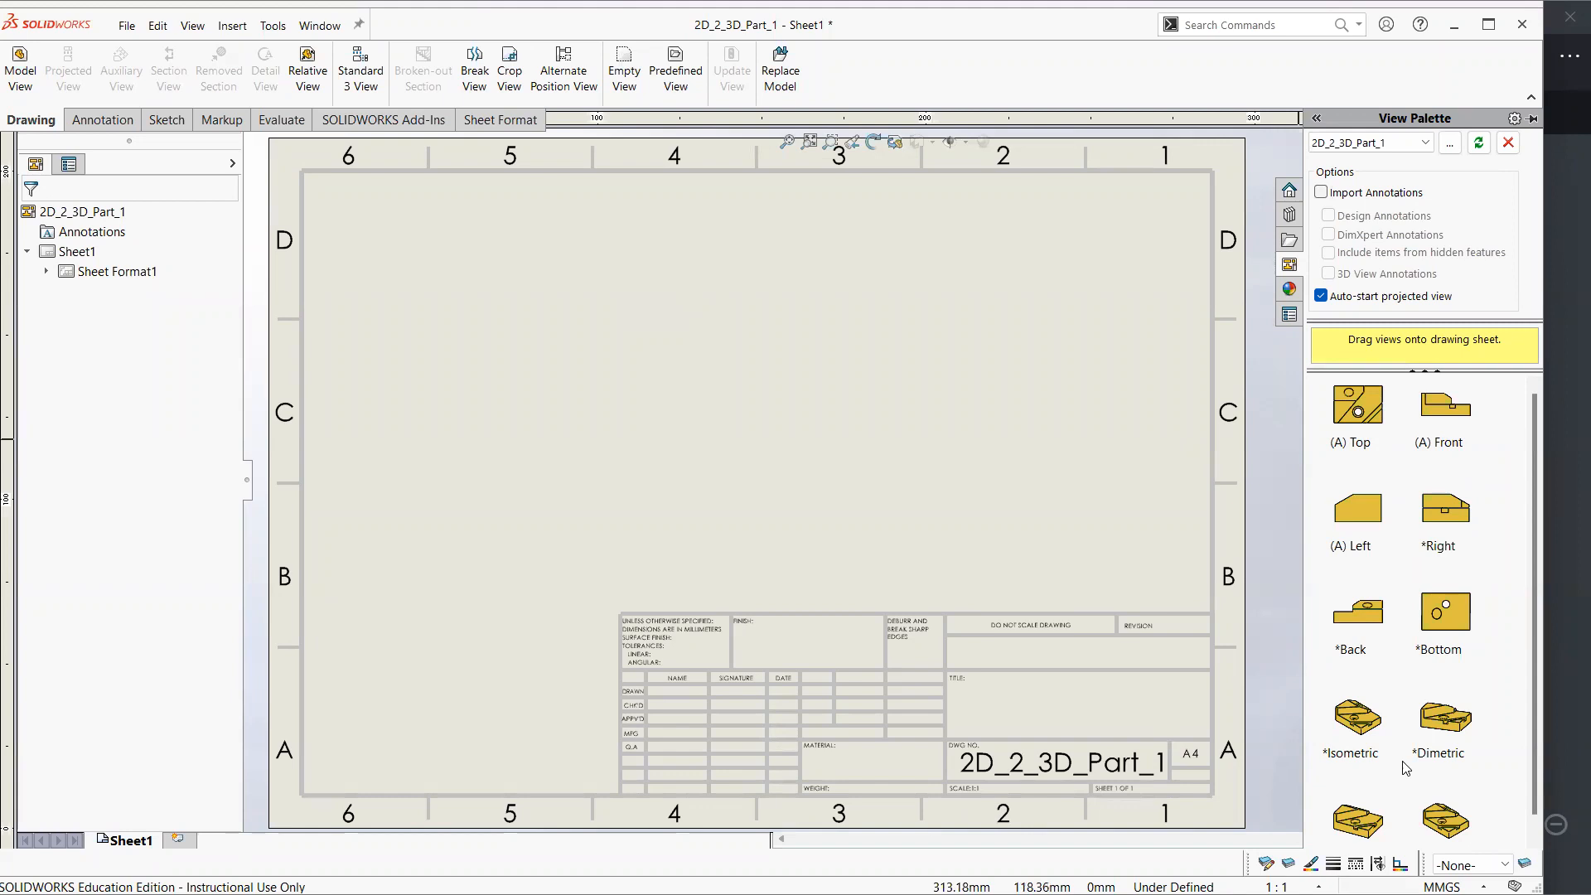
scroll(1367, 746, "down", 1)
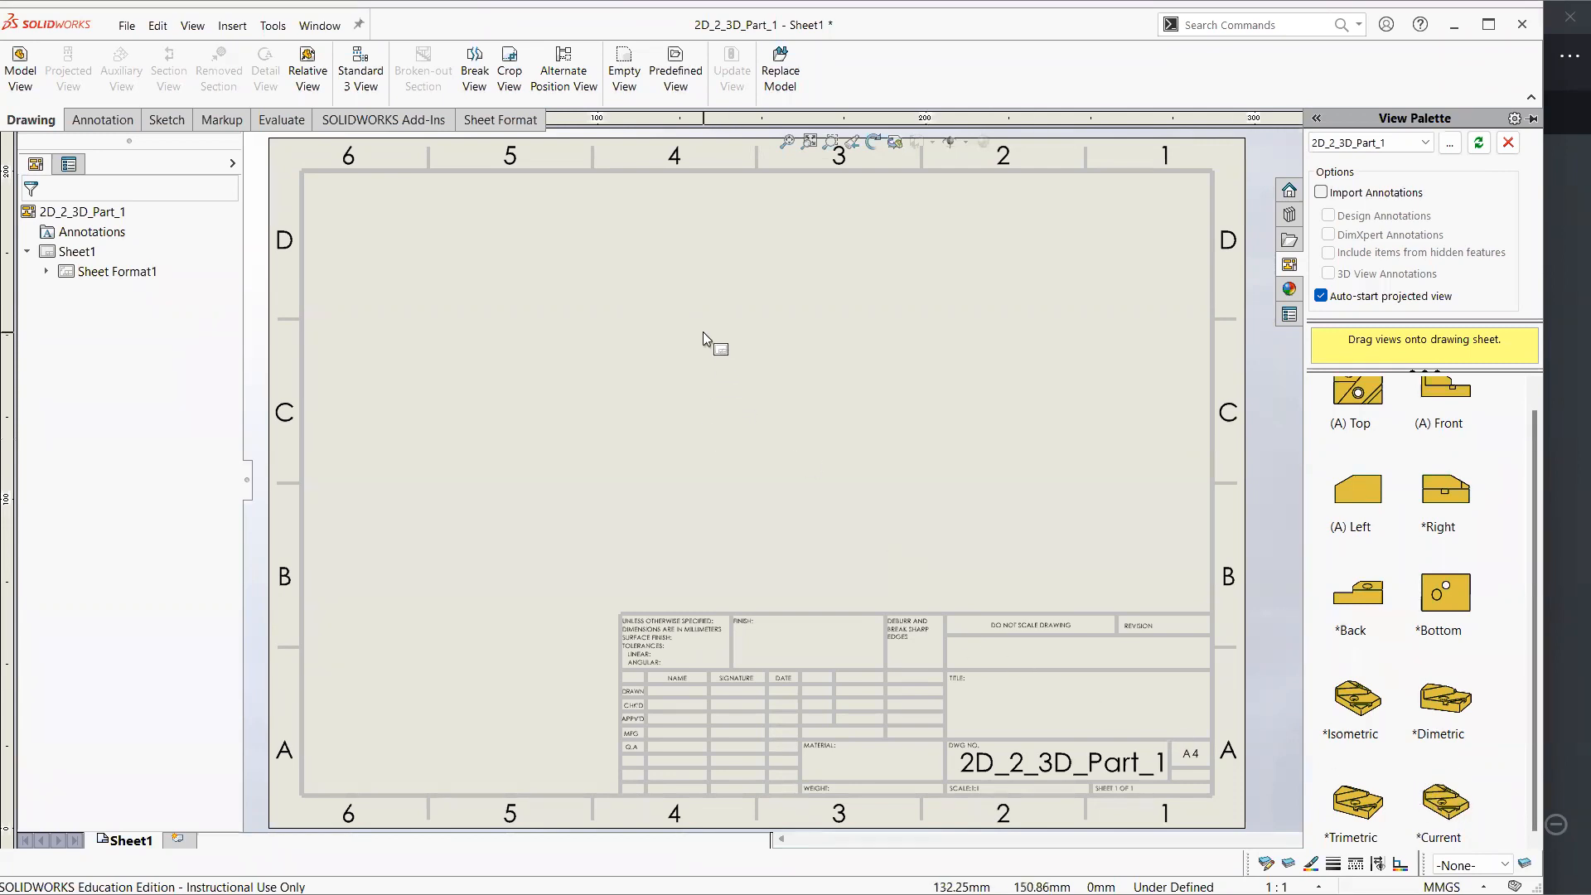
Rotate the brass part model to examine its shape, and return to the drawing's palette of model views
key("ctrl+Tab")
middle_click_drag(970, 469, 870, 590)
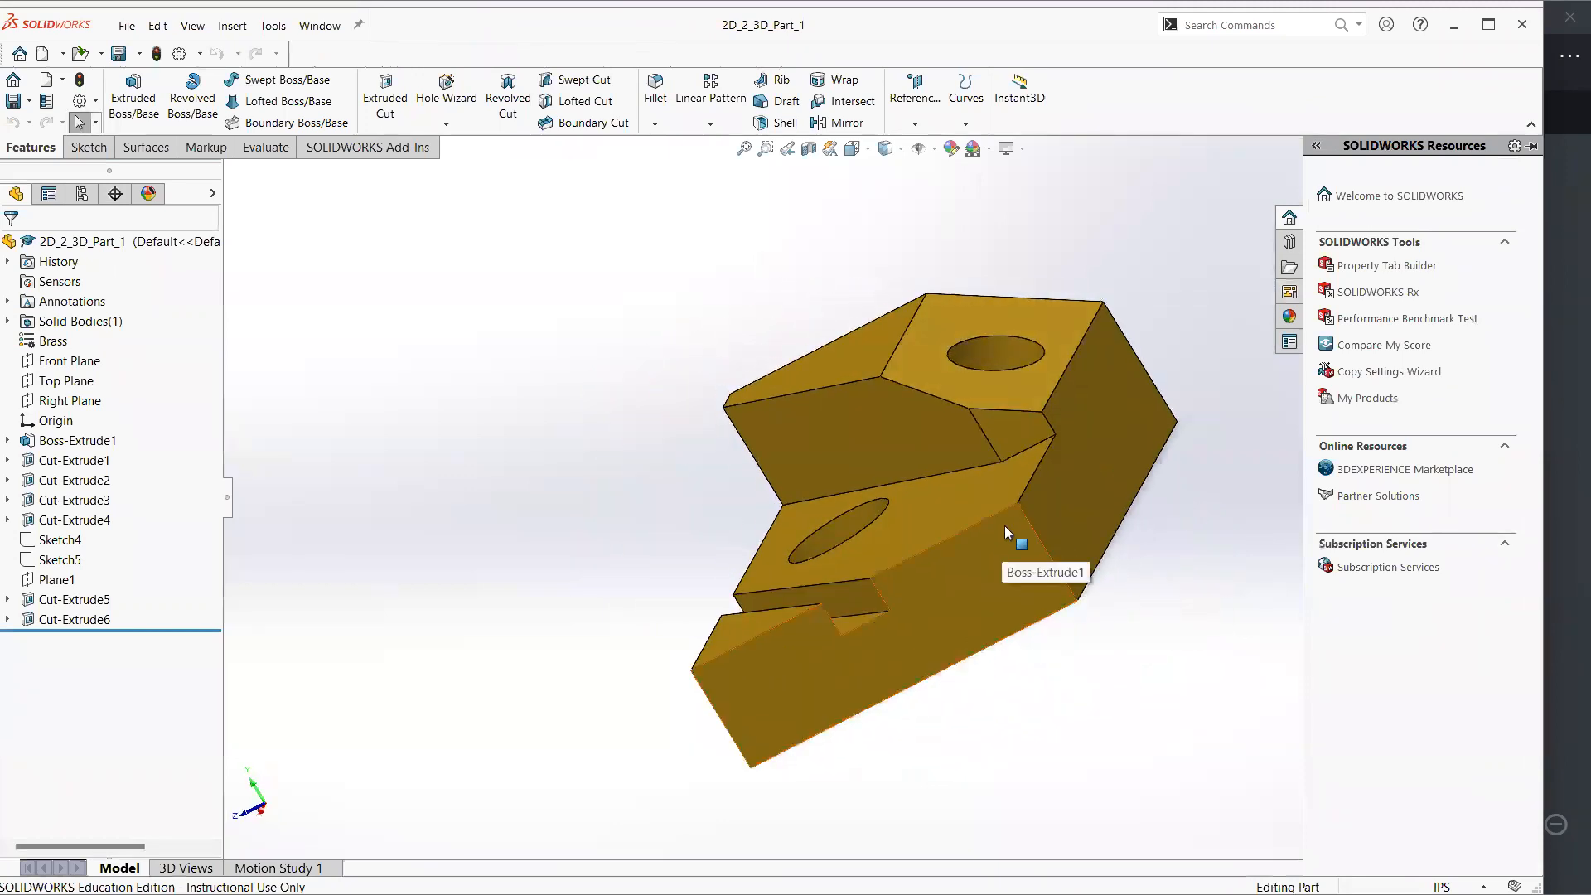
key("ctrl+Tab")
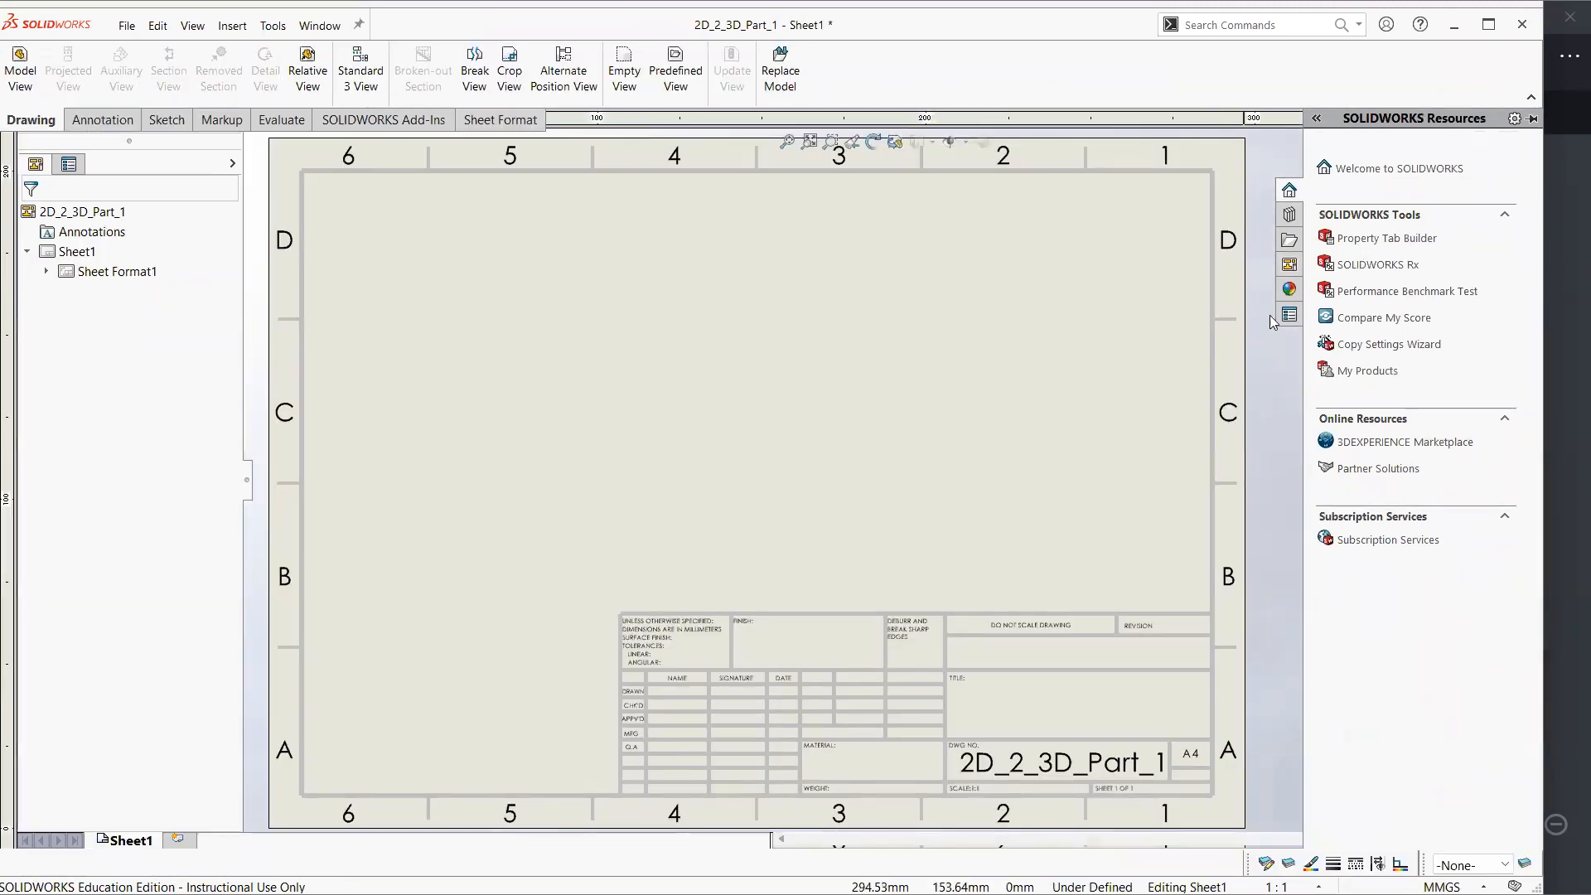
left_click(1289, 264)
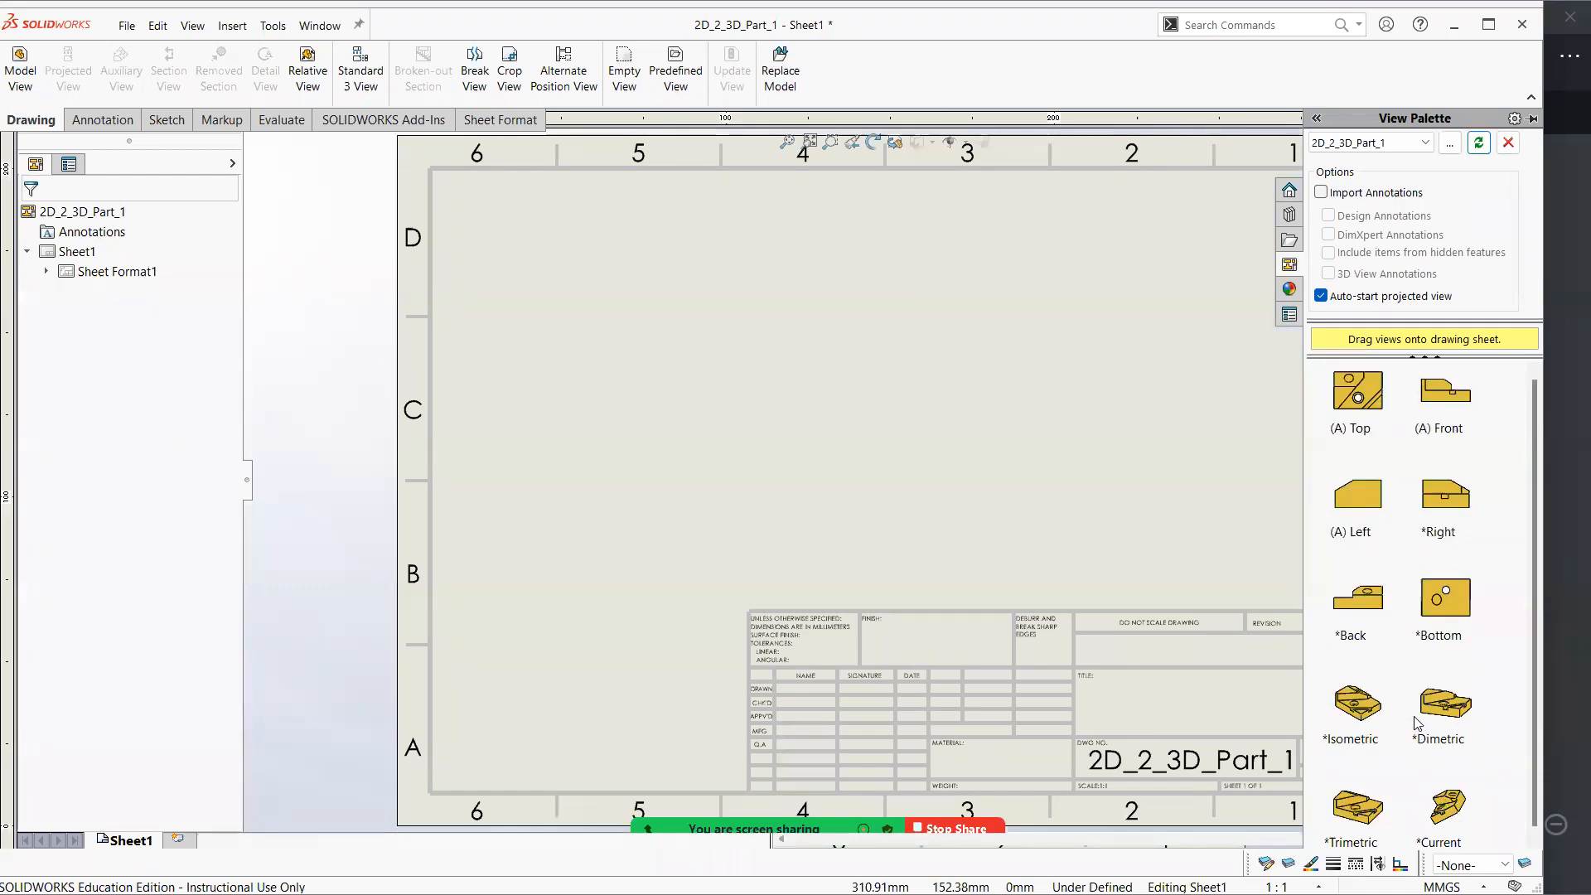
middle_click_drag(708, 287, 572, 286)
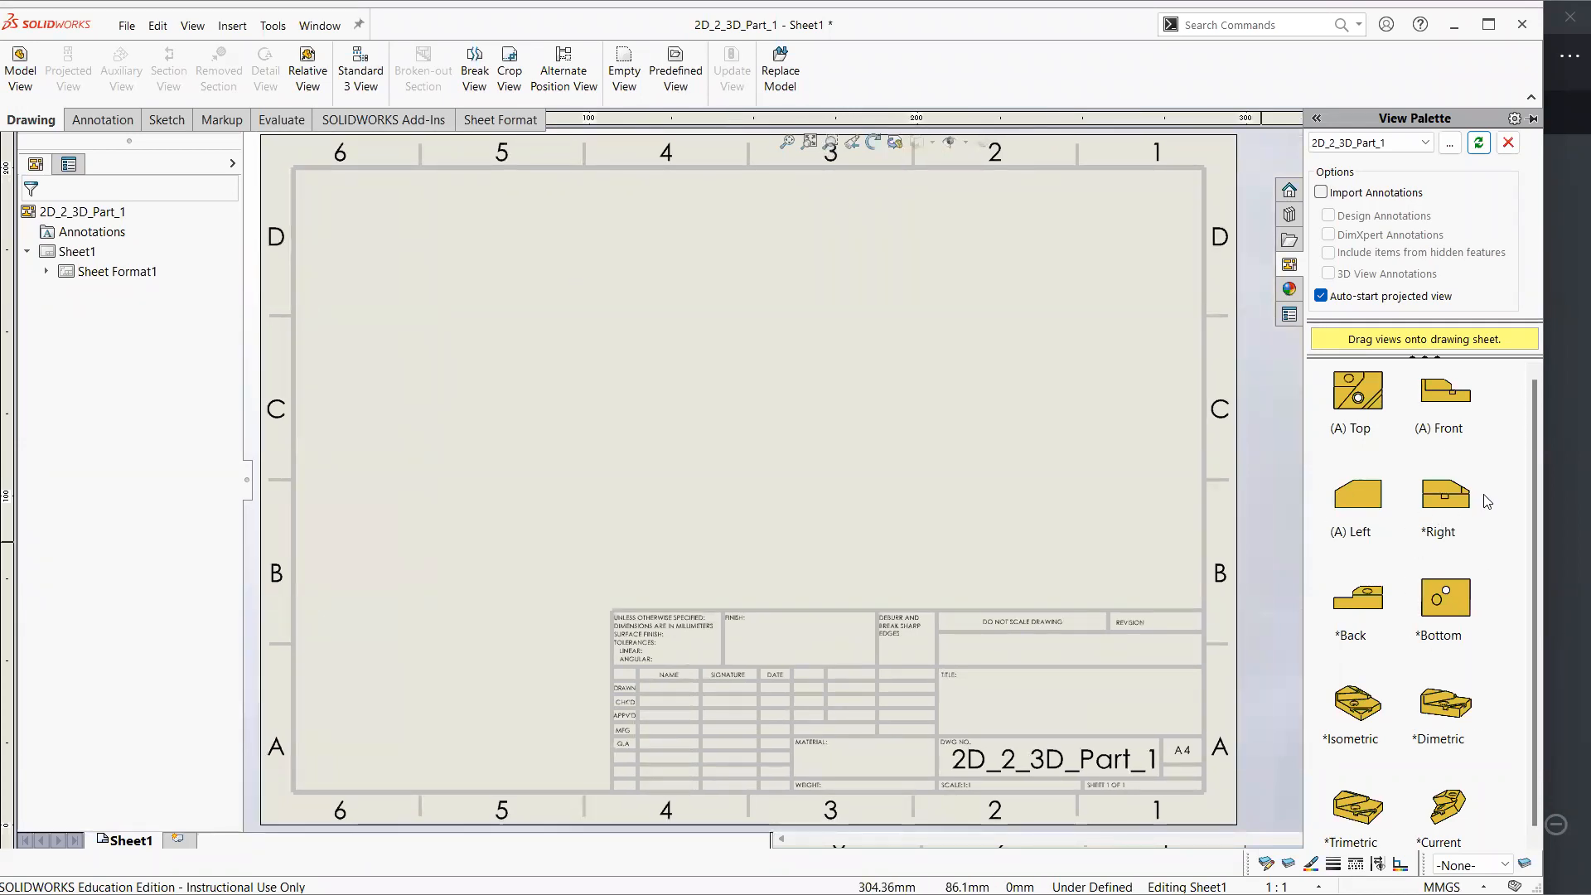
Examine the view layout of the reference PDF in Xodo with its ink markup tool ready, and return to the SOLIDWORKS drawing
left_click(1565, 398)
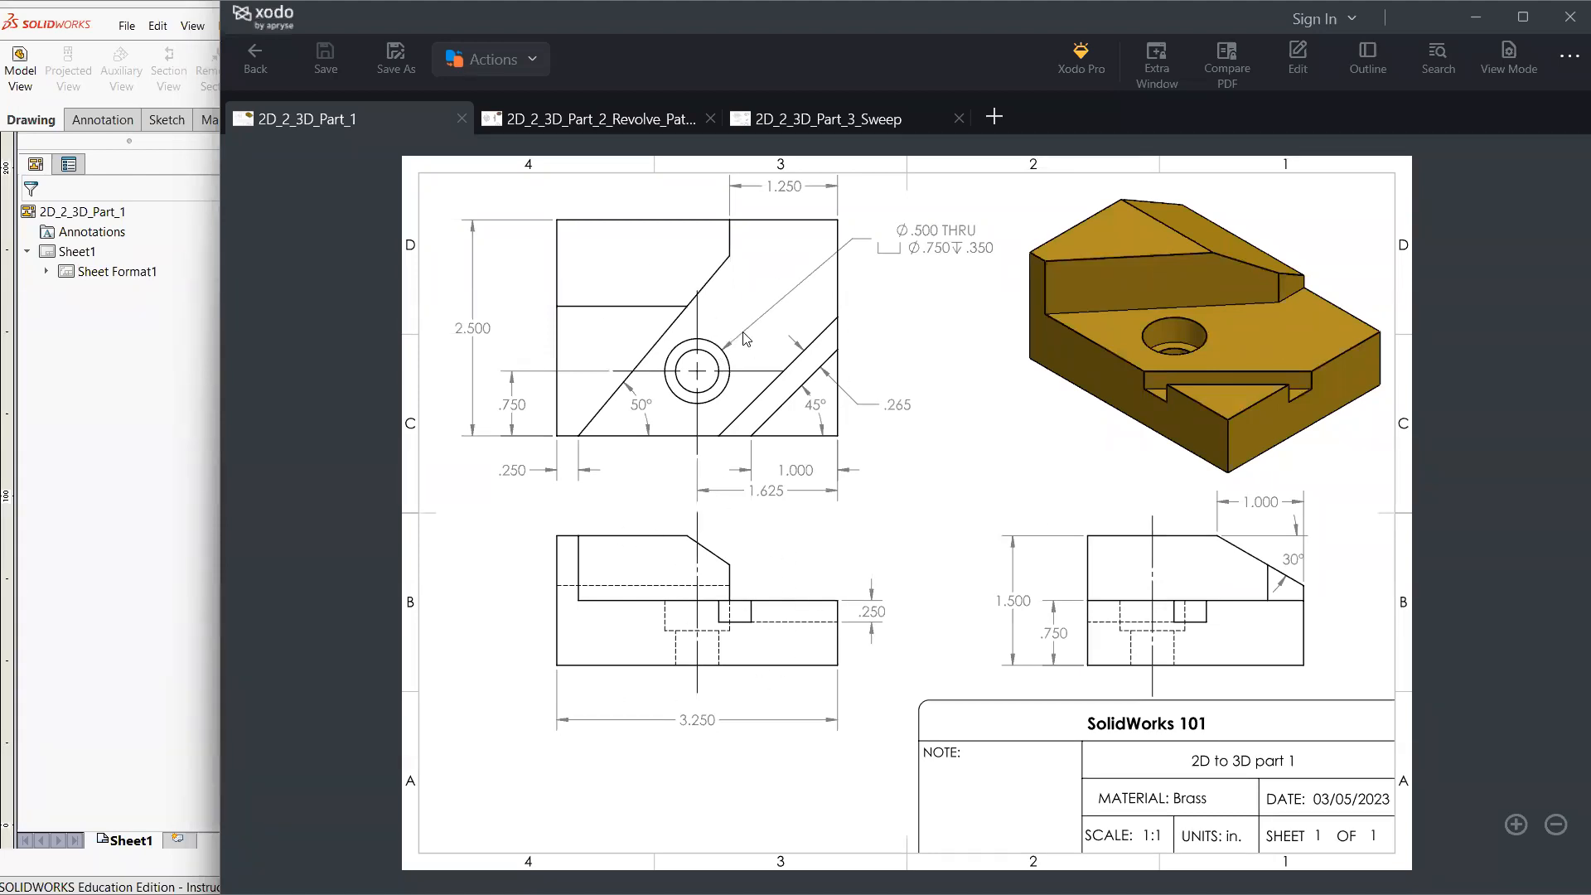
left_click(1326, 63)
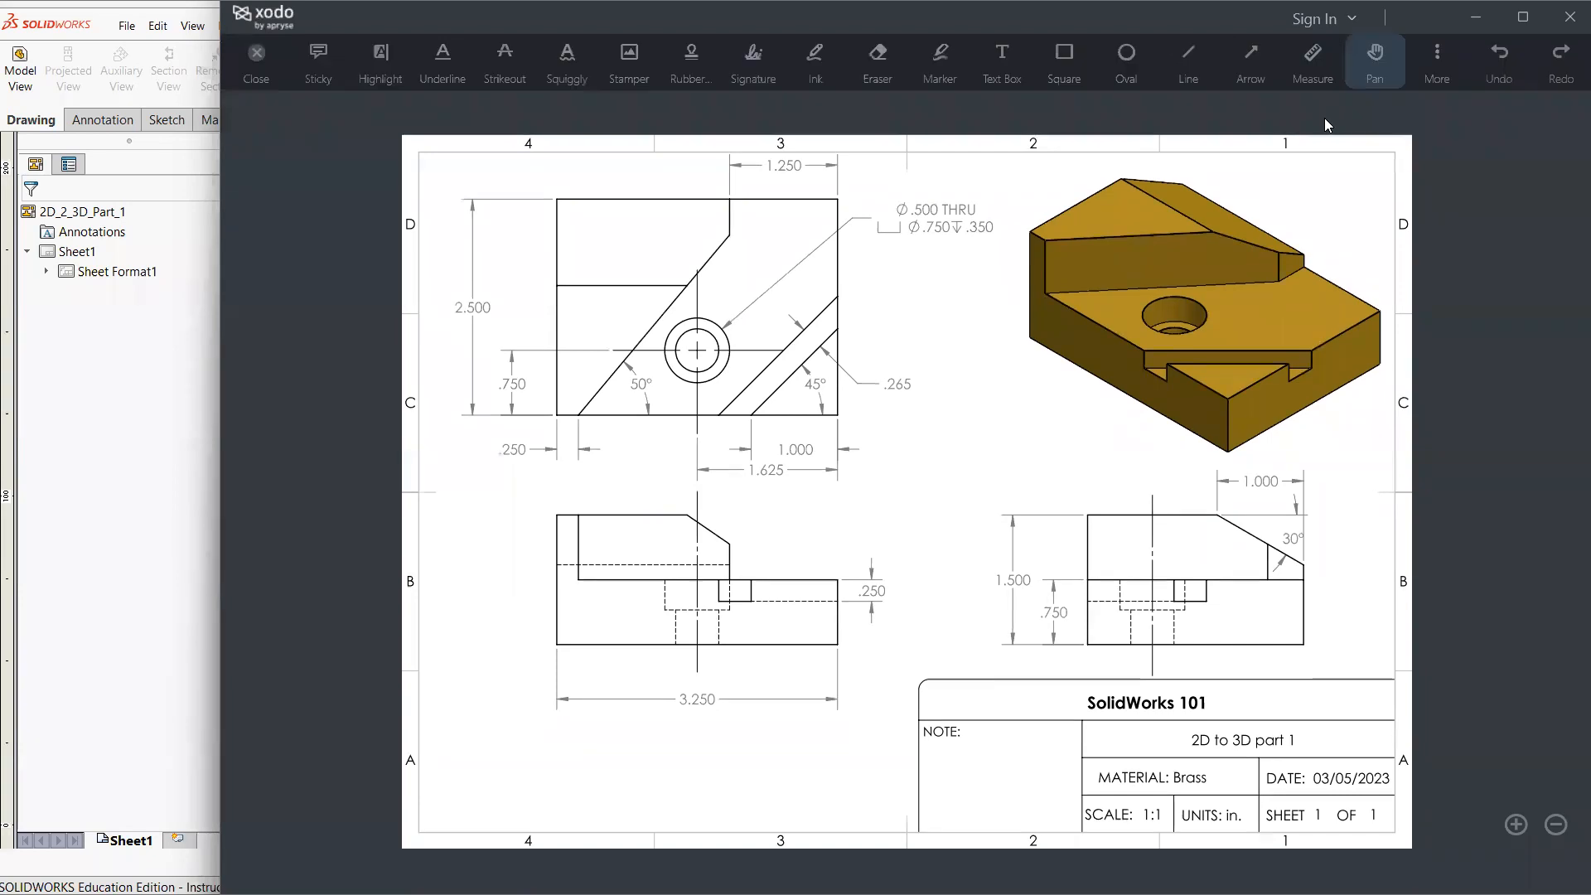
left_click(817, 73)
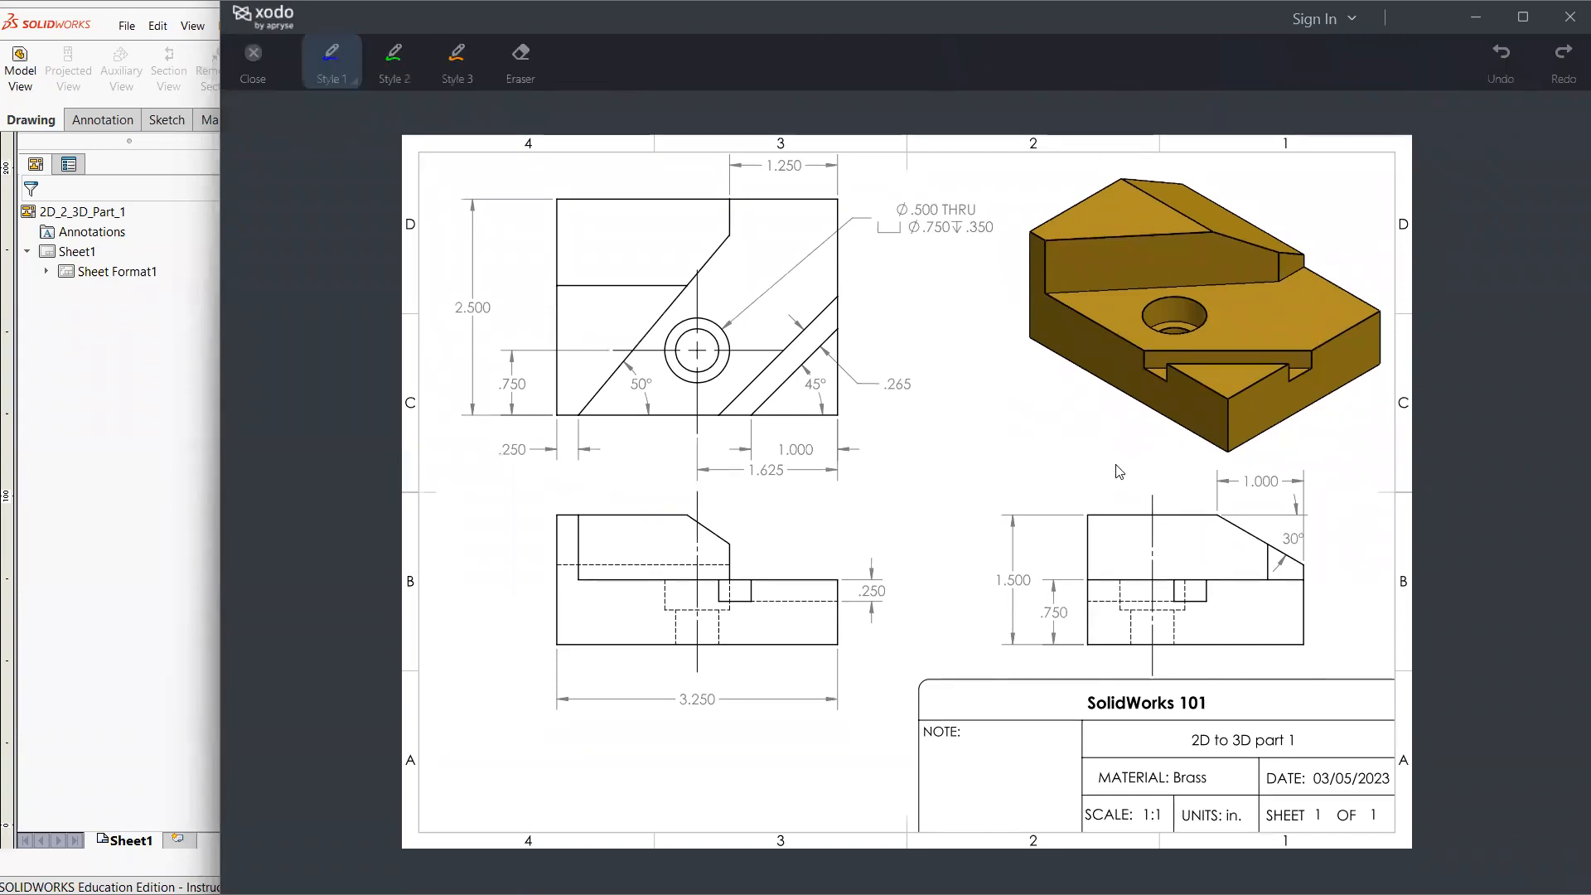
key("alt+Tab")
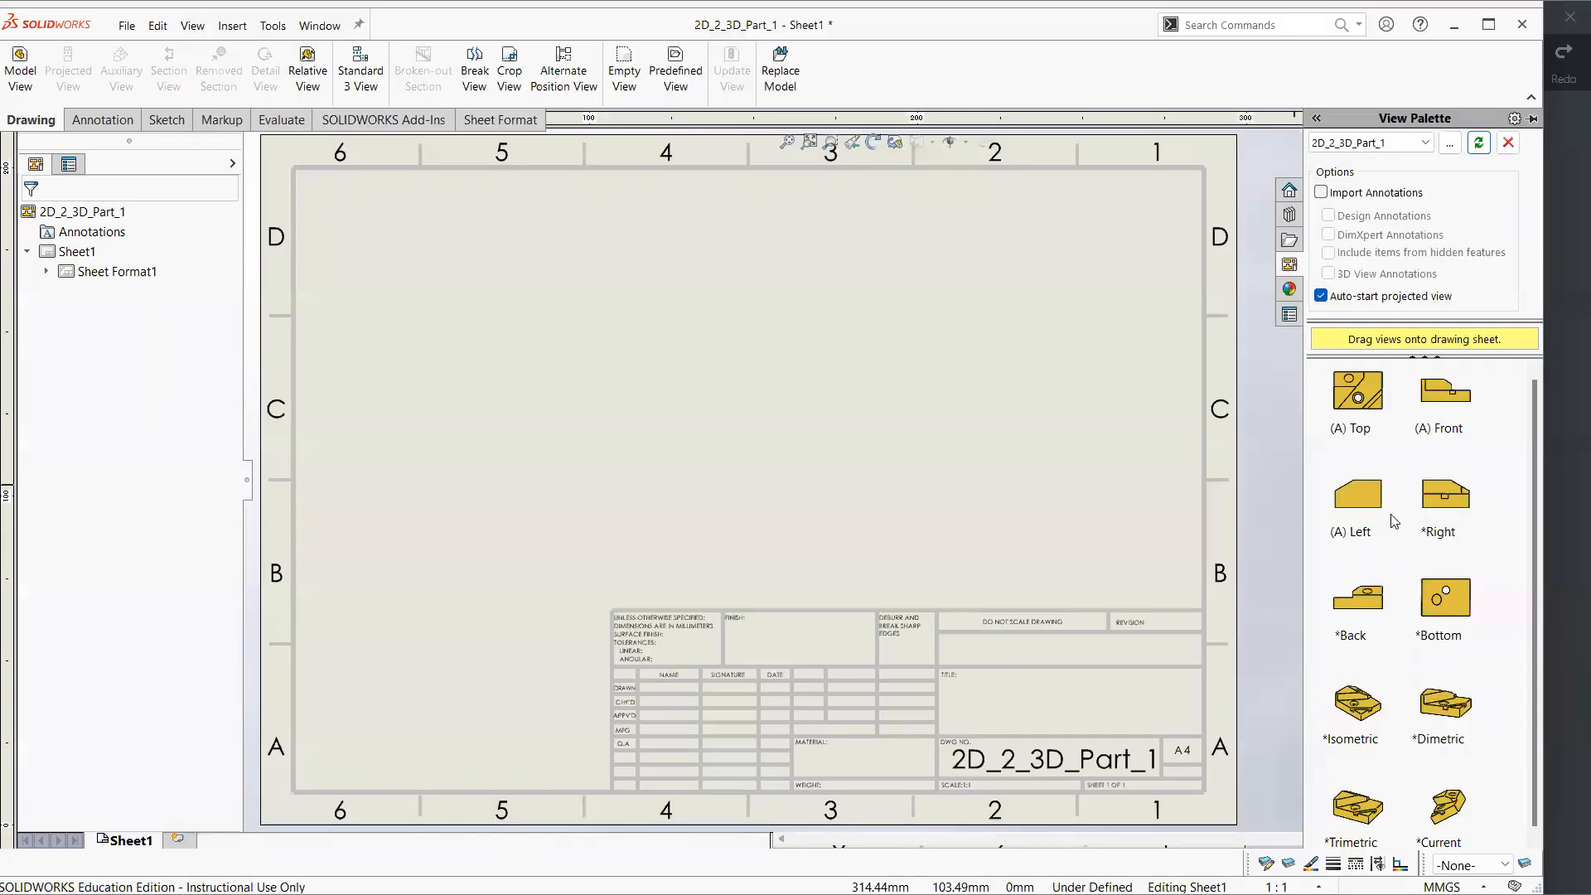
Place the part's front view on the sheet, with projected views directly above it and to its right
left_click(1448, 402)
left_click_drag(1449, 401, 569, 499)
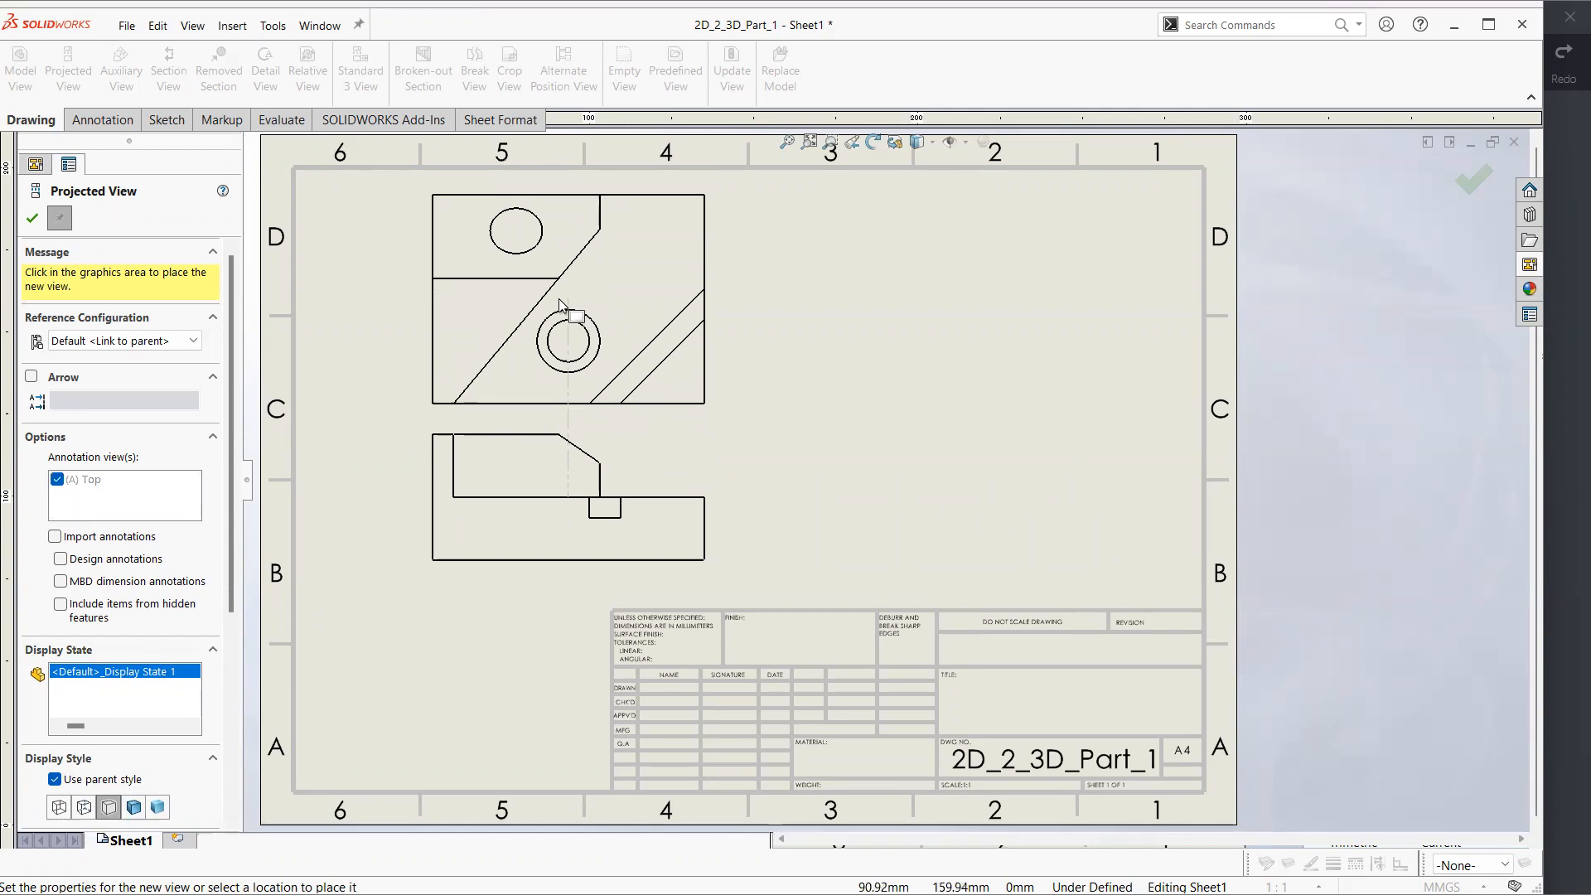
left_click(569, 294)
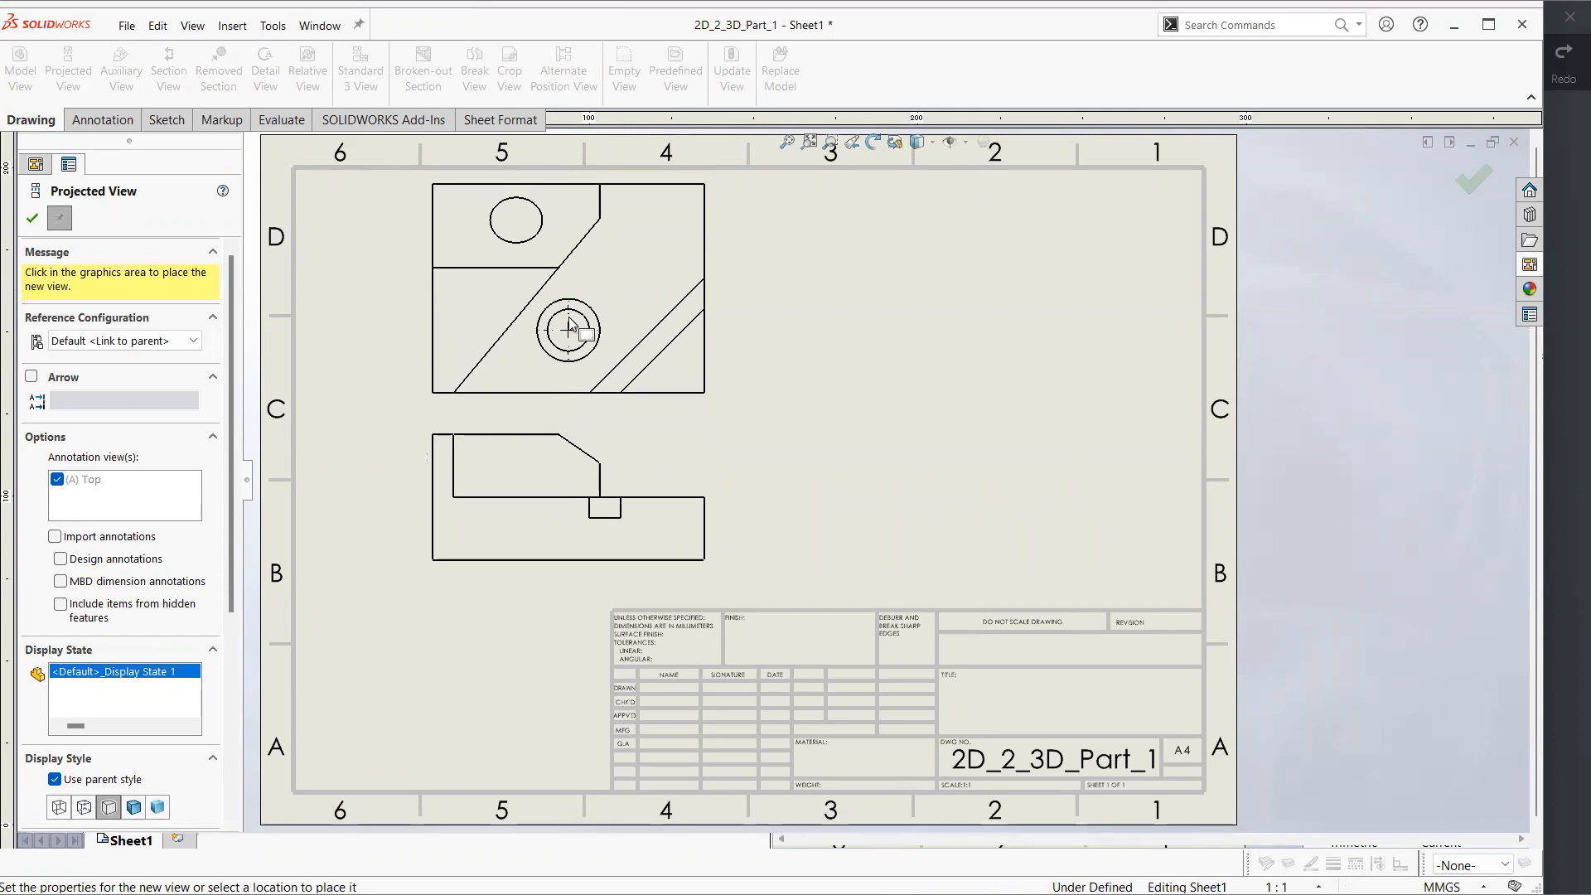
left_click(604, 478)
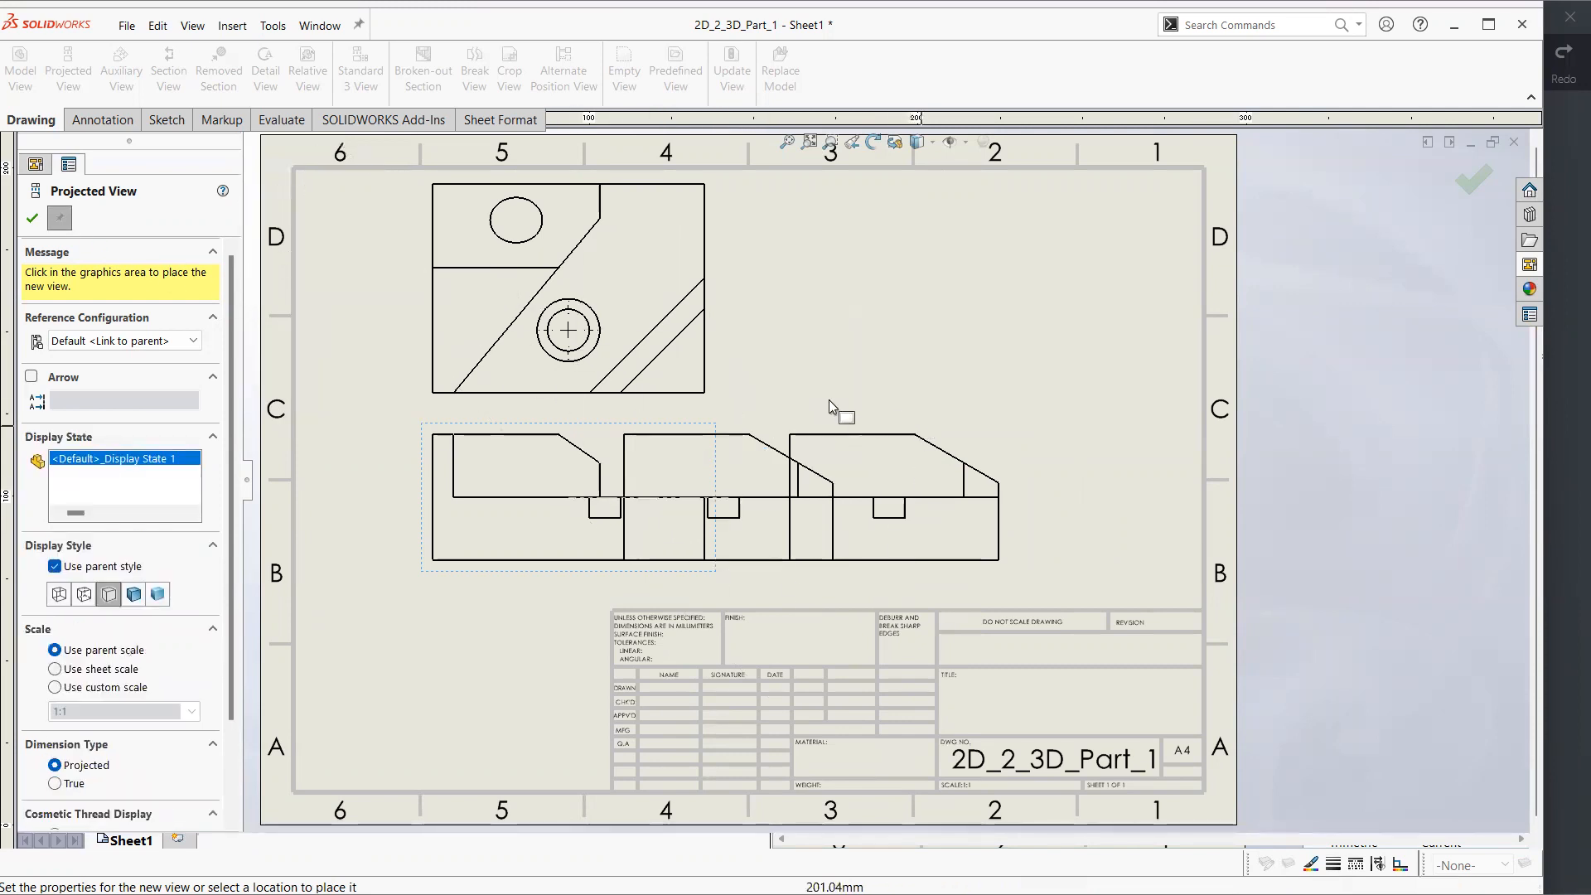
left_click(33, 219)
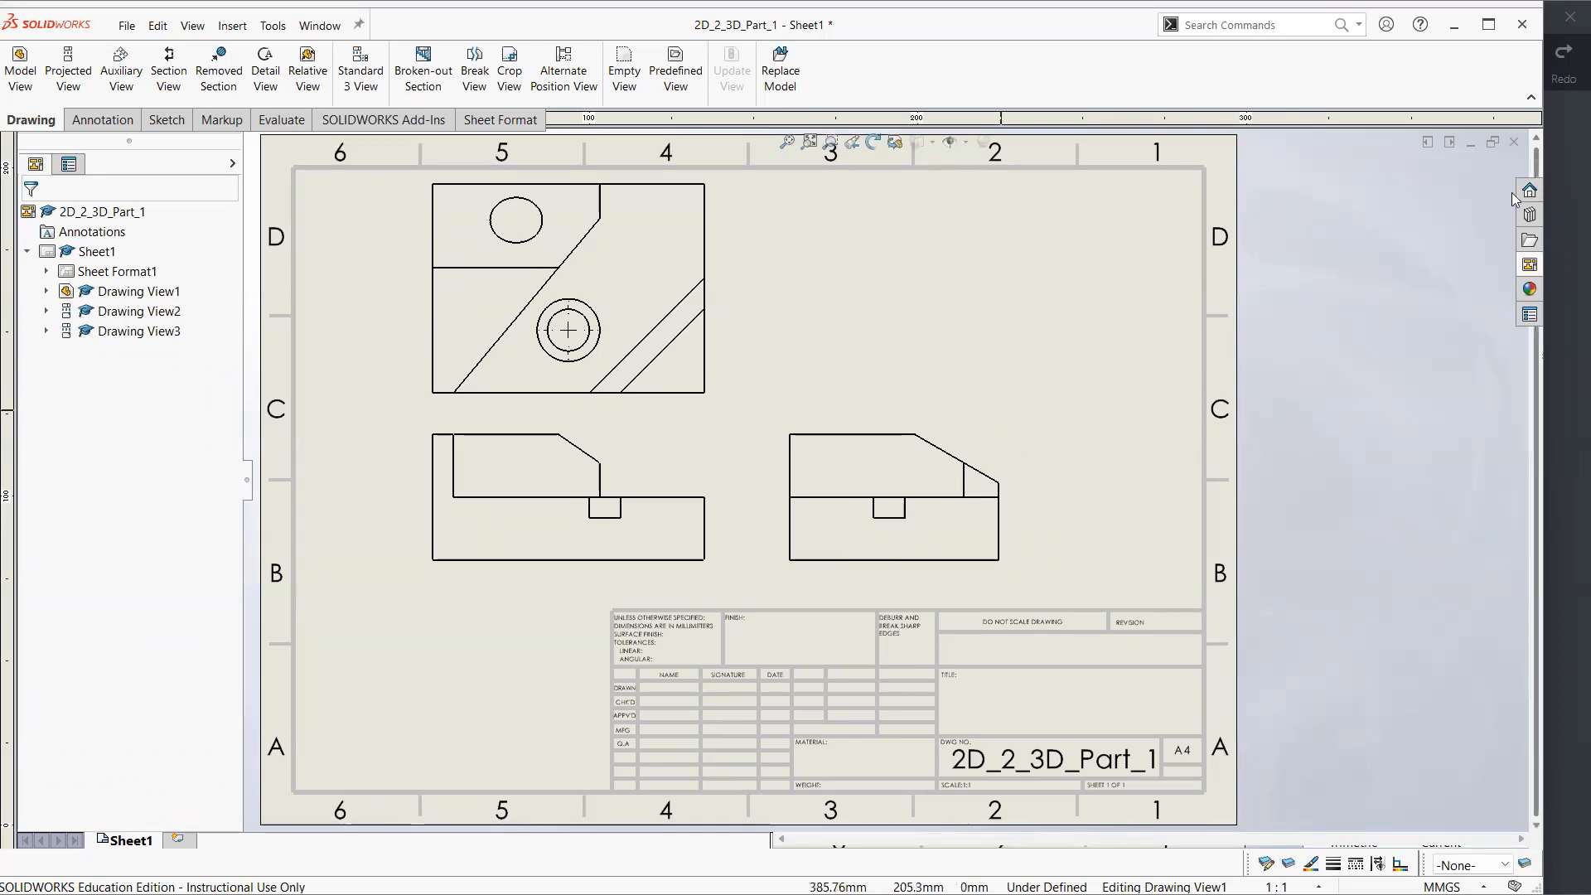
Add the standard isometric view to the upper-right area of the sheet, above the side view
left_click(1530, 267)
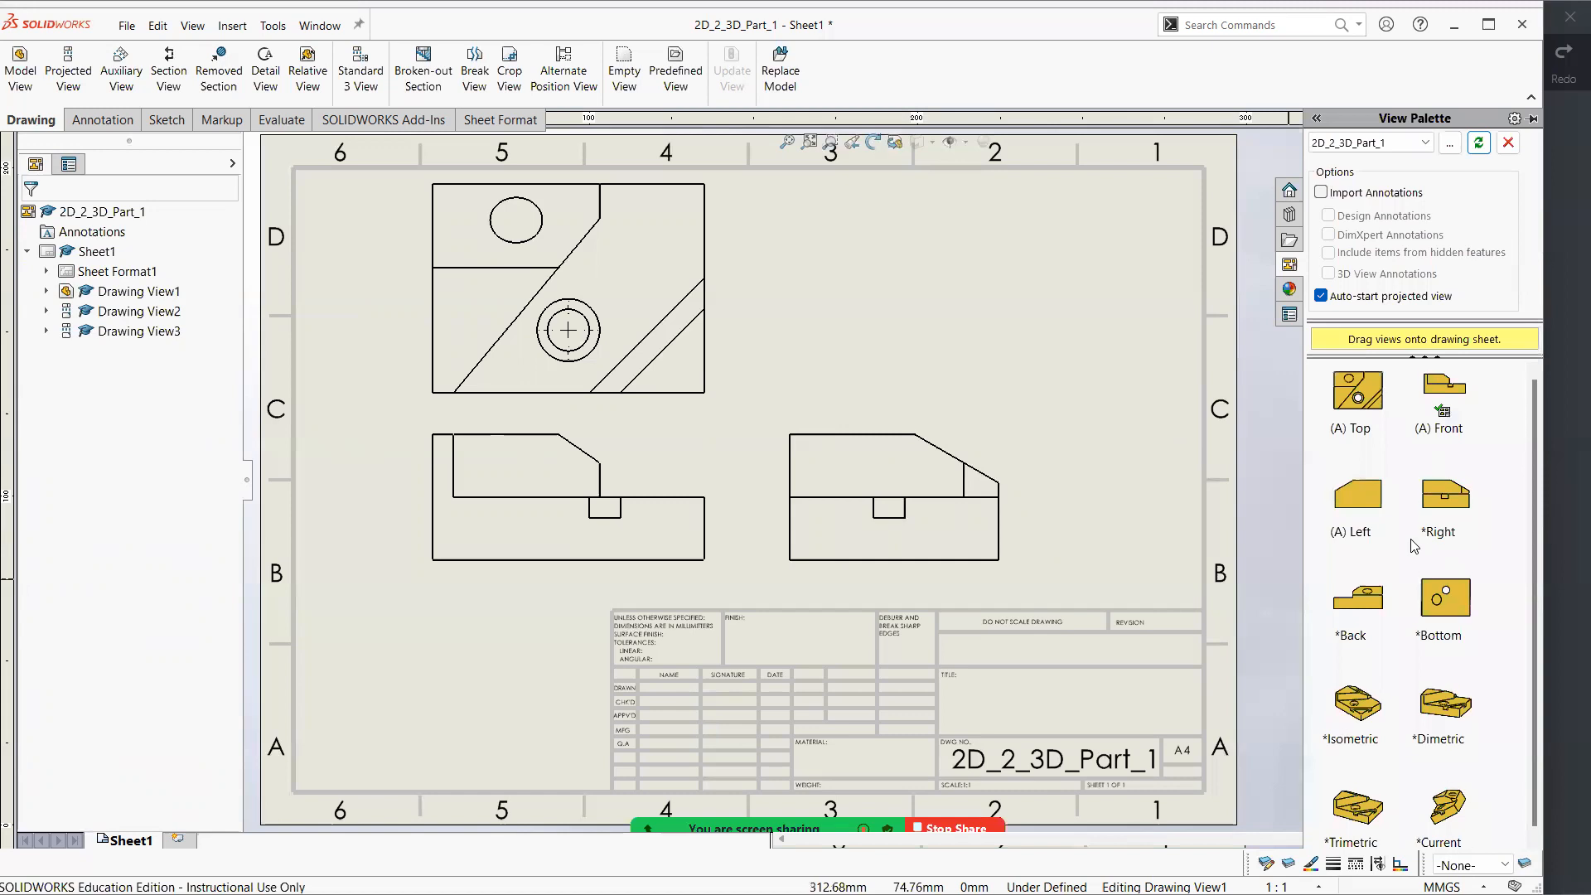
mouse_move(1378, 729)
left_mouse_down()
mouse_move(1311, 668)
mouse_move(1041, 290)
mouse_move(1027, 296)
left_mouse_up()
left_click(1432, 567)
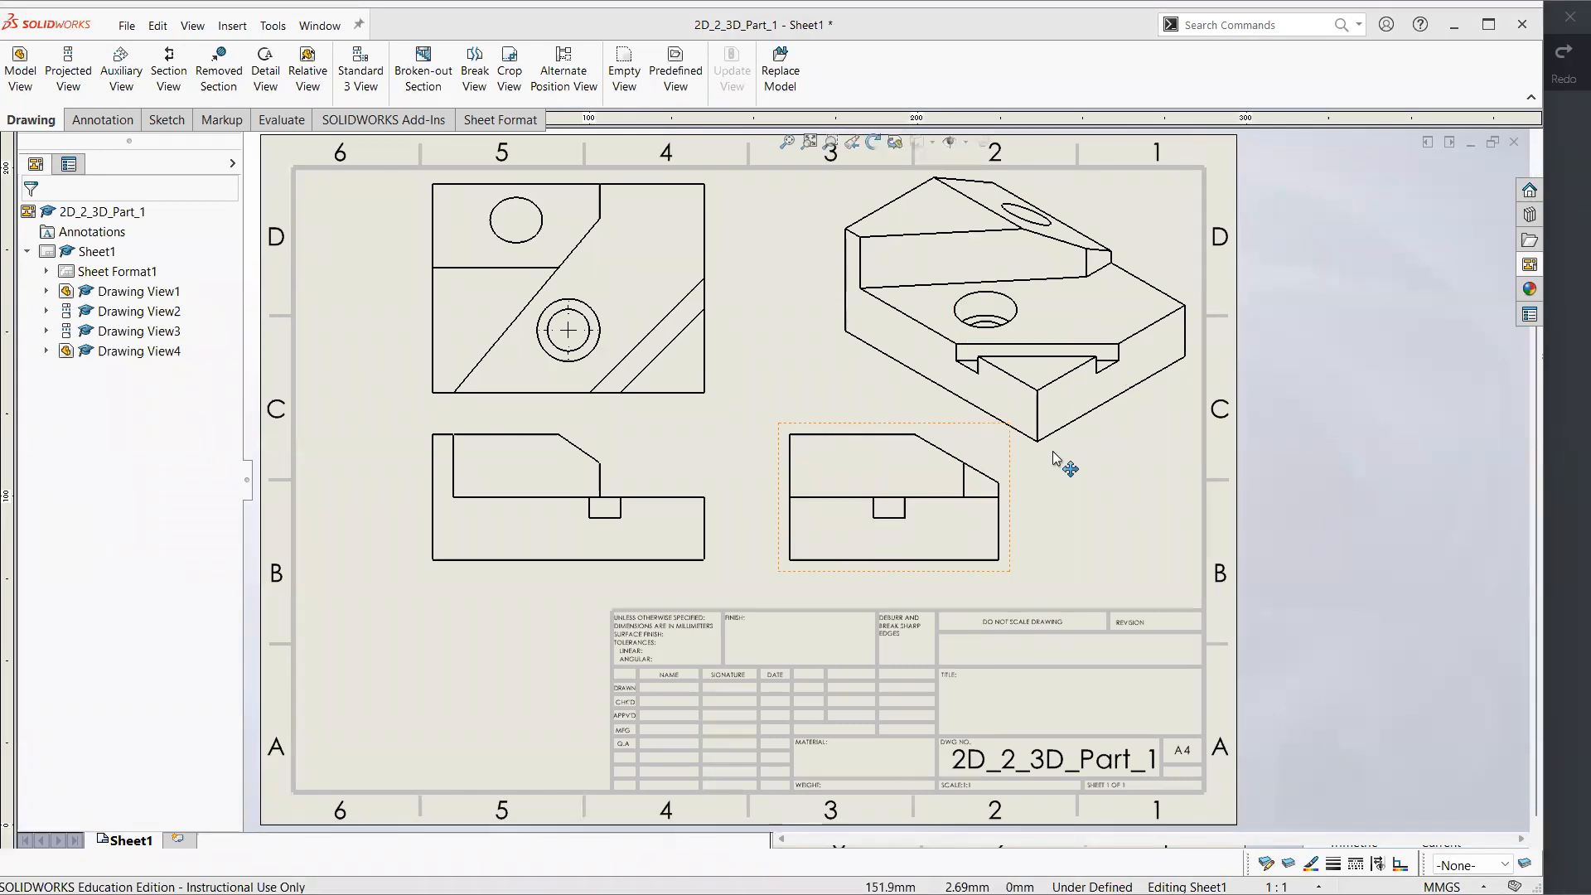
Compare the views with the reference drawing in Xodo, and bring up the isometric view's display and scale properties
left_click(1565, 411)
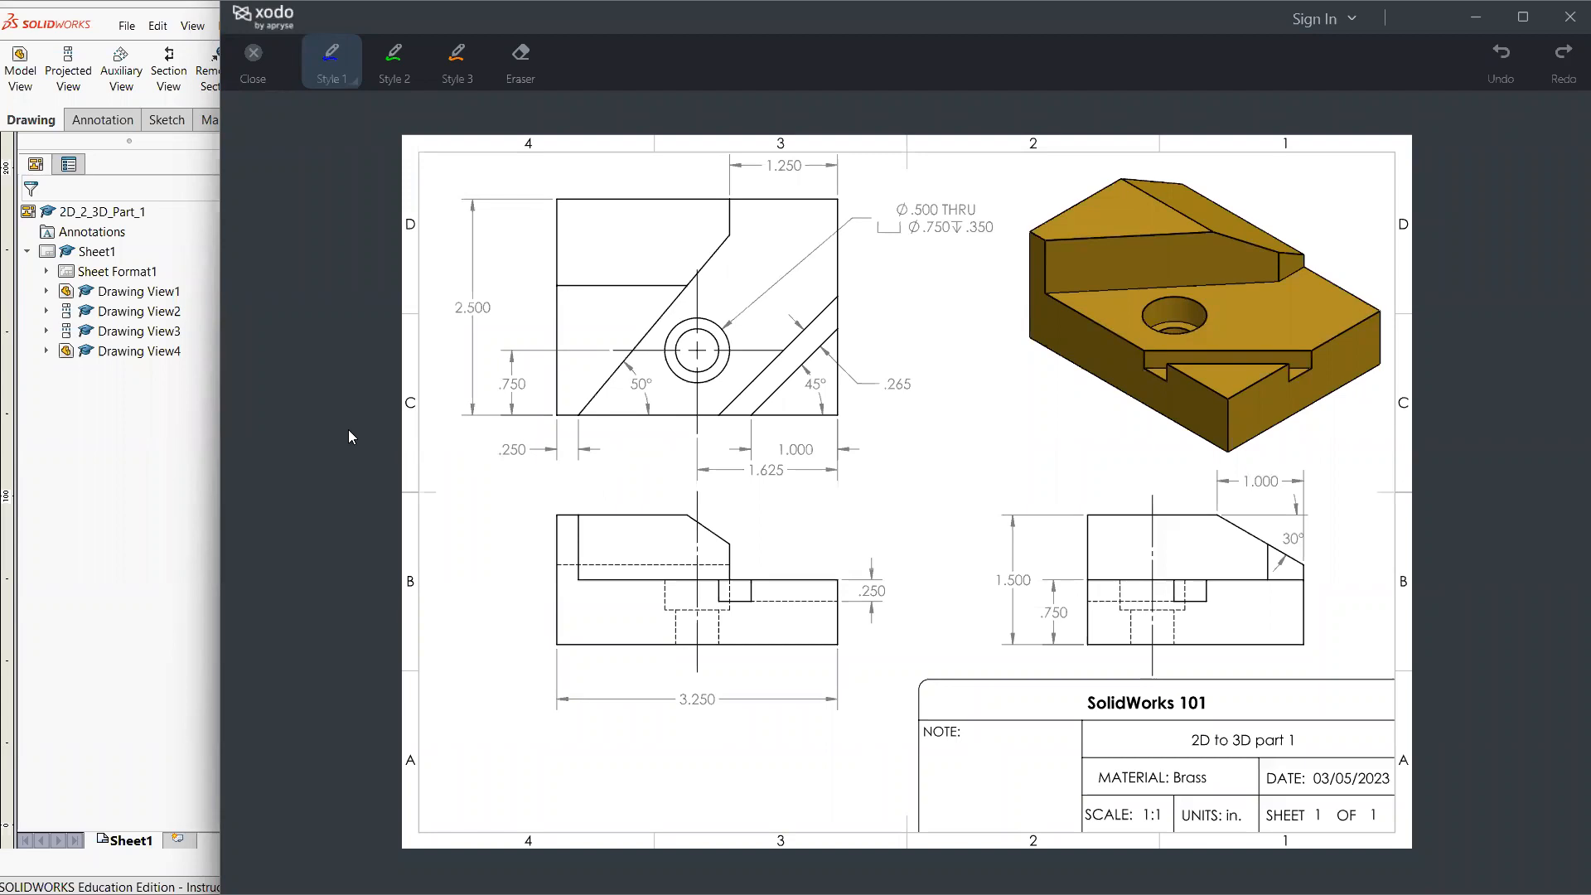
left_click(194, 514)
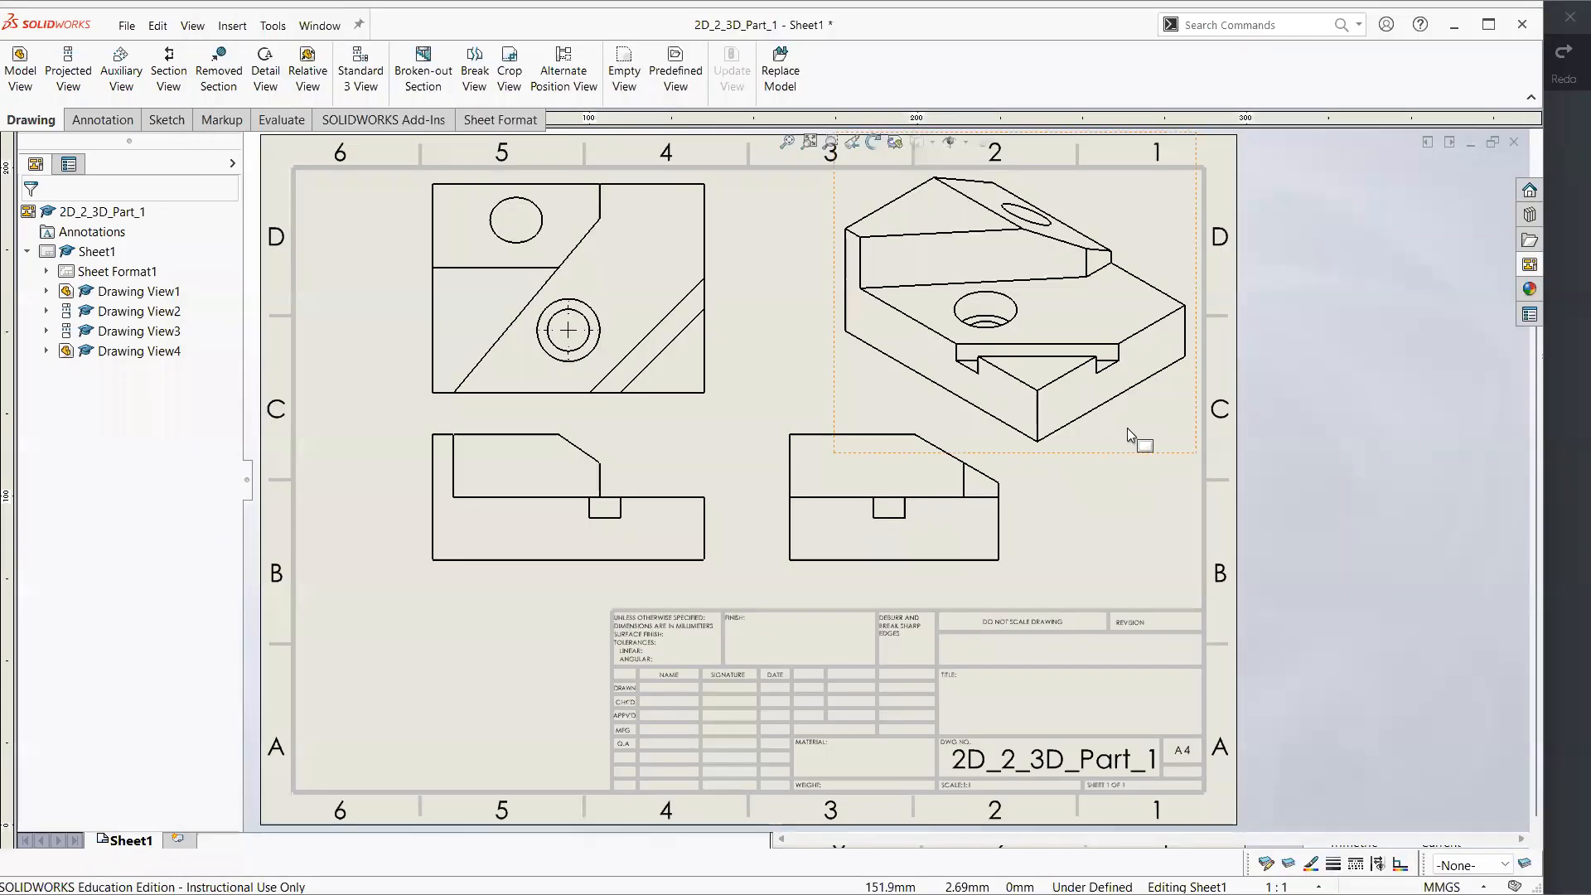
left_click(1169, 434)
left_click(729, 446)
left_click(953, 477)
left_click(1145, 414)
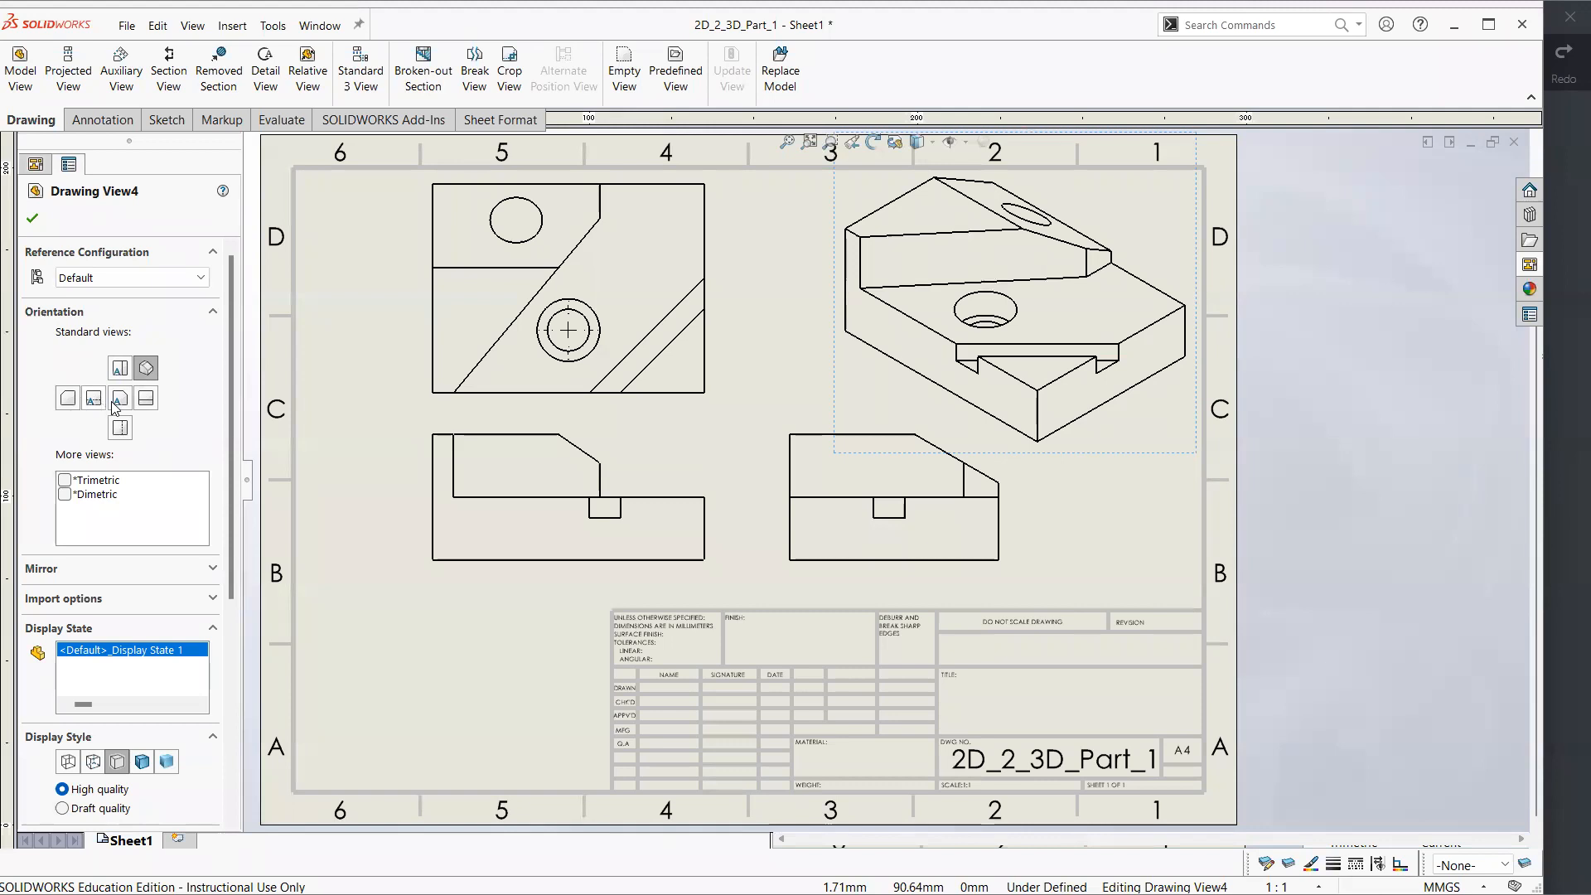
left_click(145, 370)
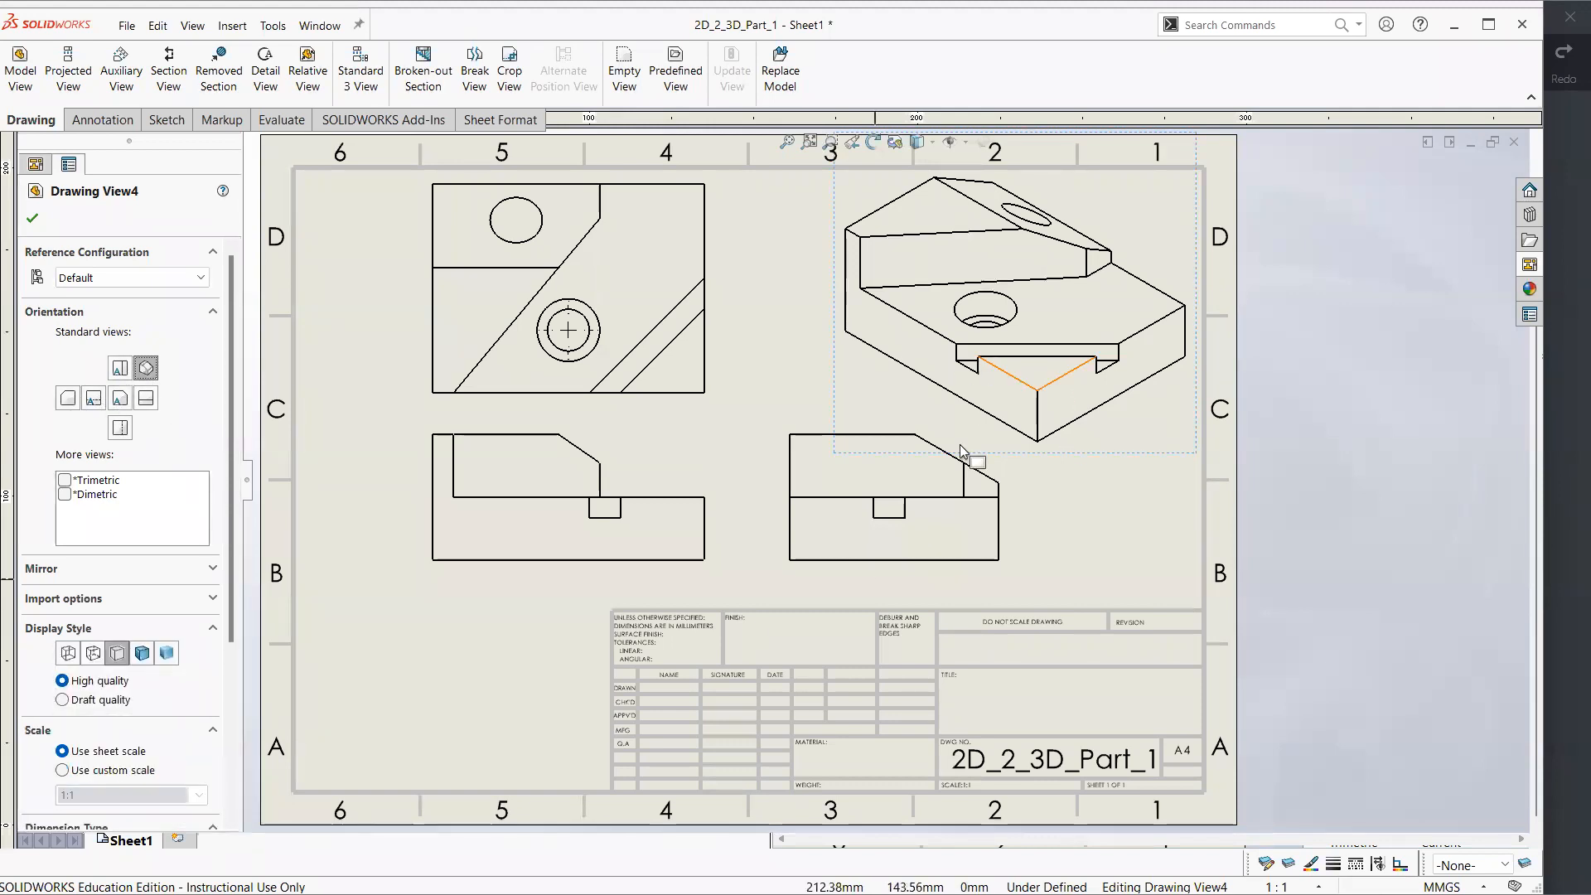
scroll(231, 376, "down", 3)
scroll(238, 500, "down", 2)
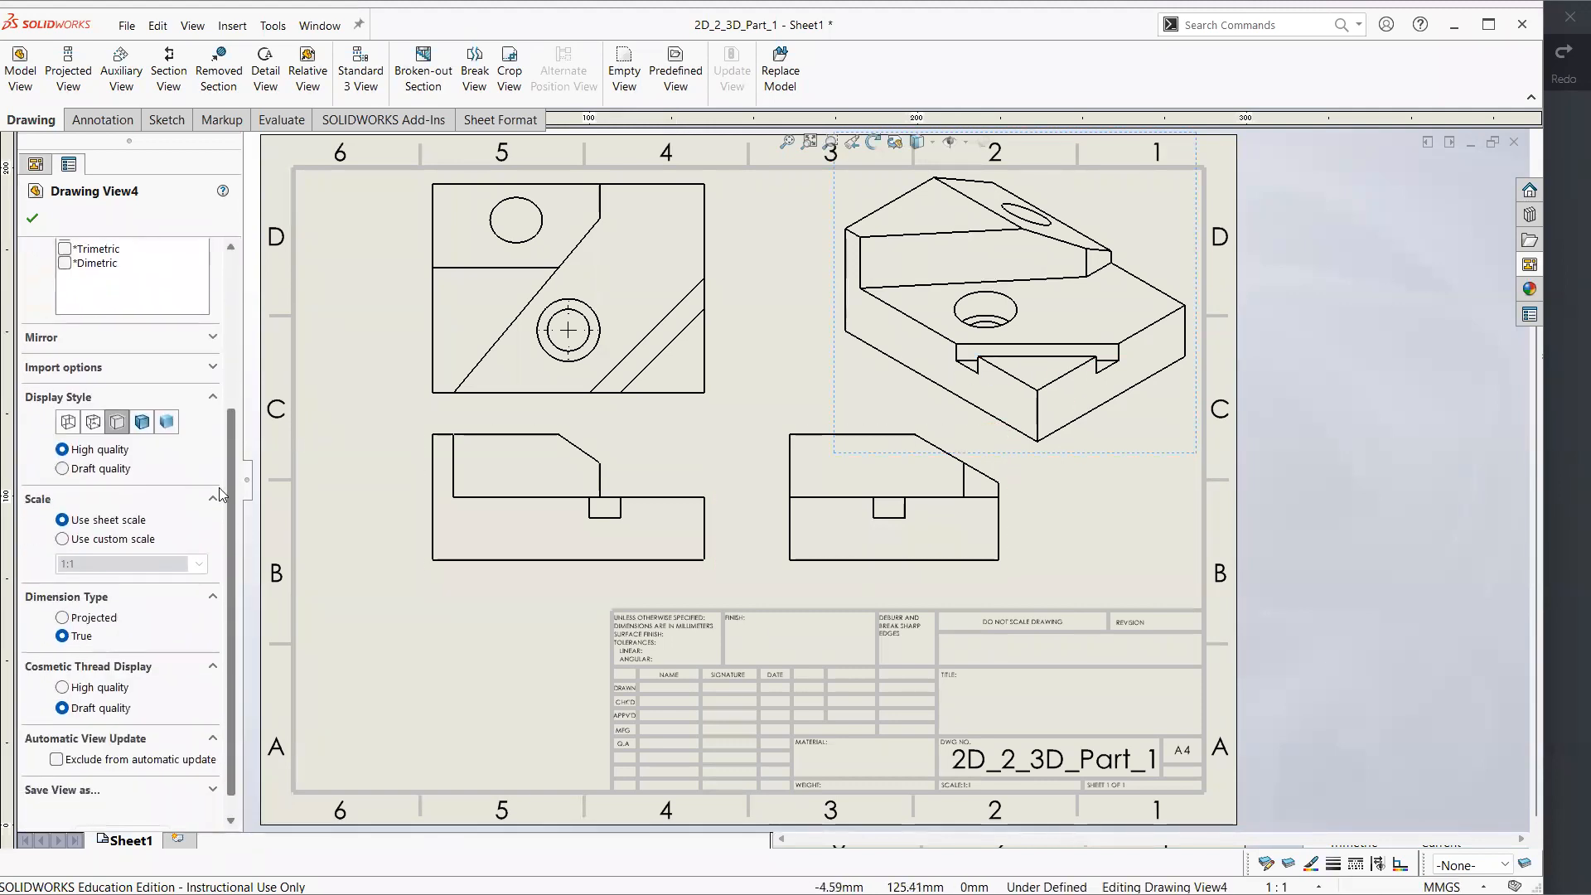
Try the wireframe, hidden-line and shaded display styles on the isometric view, and set it to Shaded With Edges
left_click(127, 427)
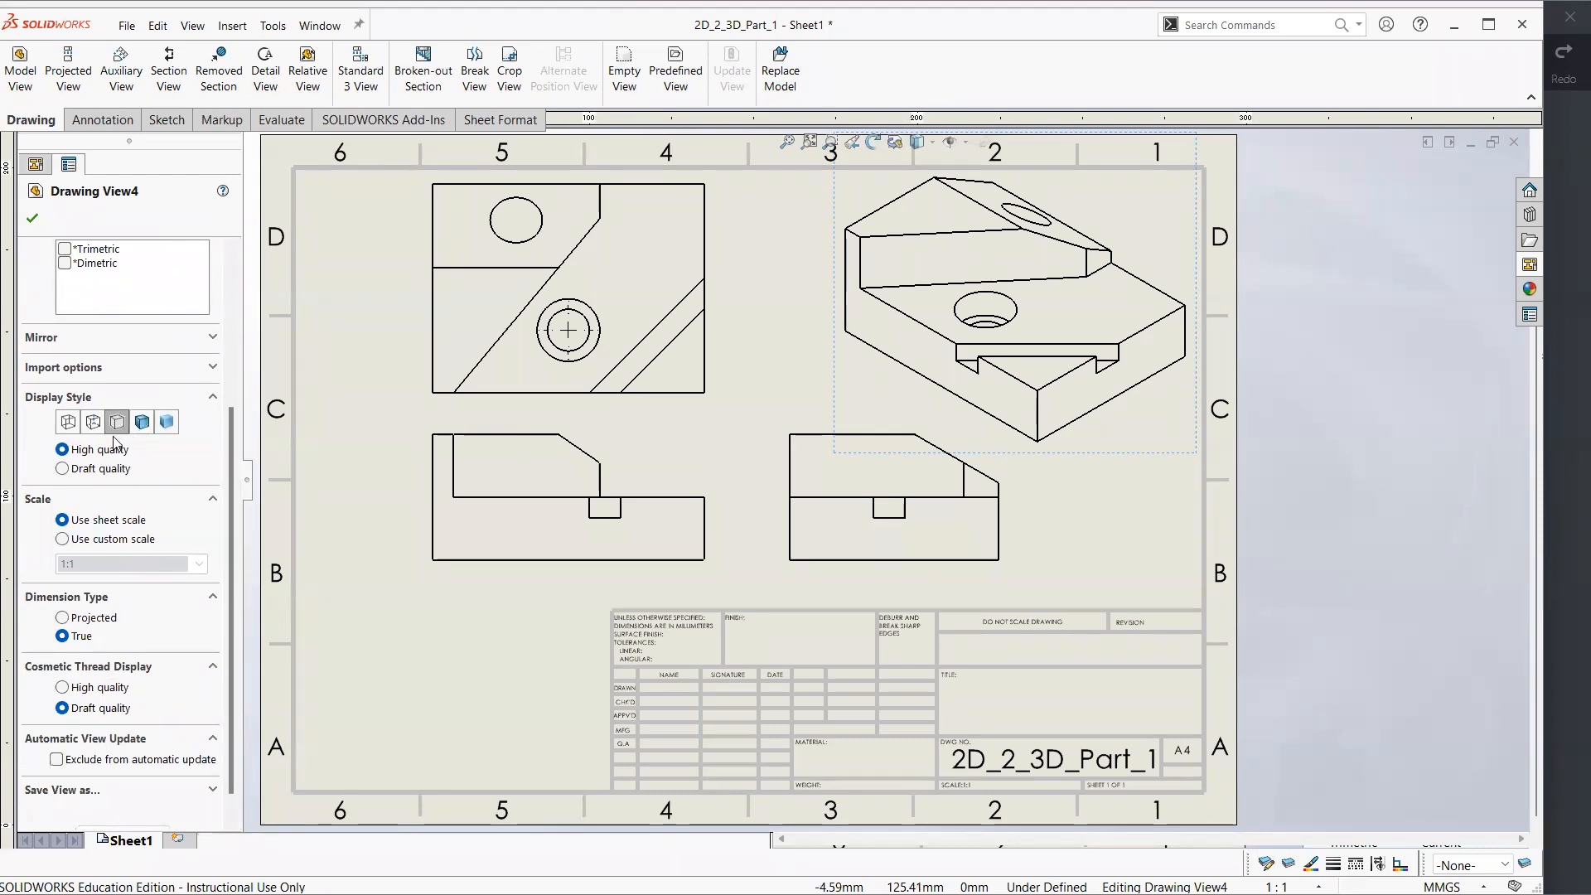
left_click(69, 423)
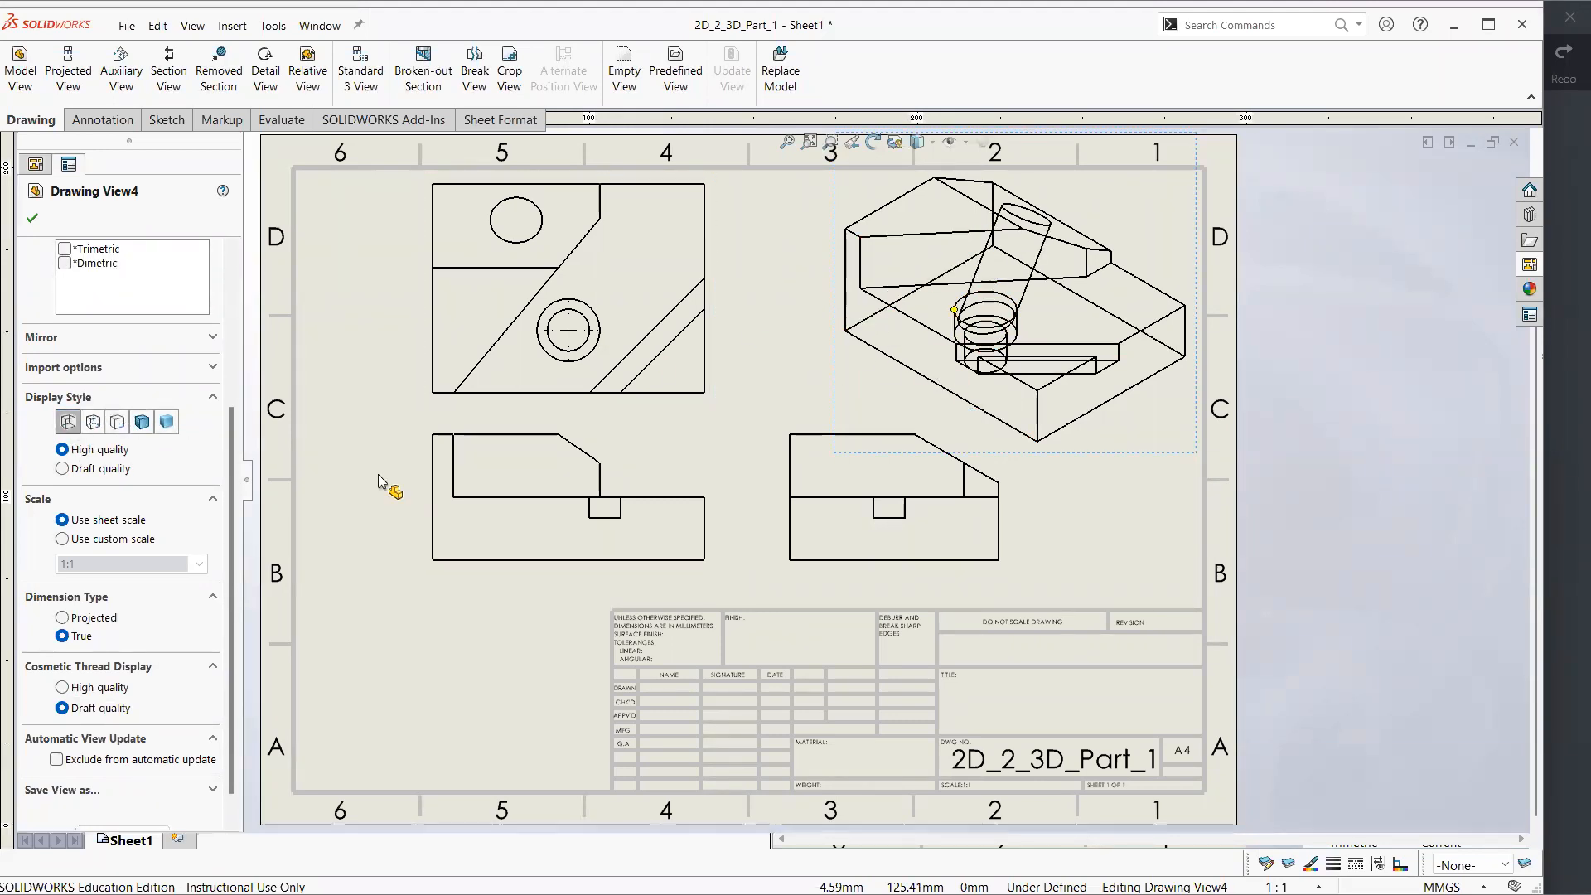
left_click(93, 423)
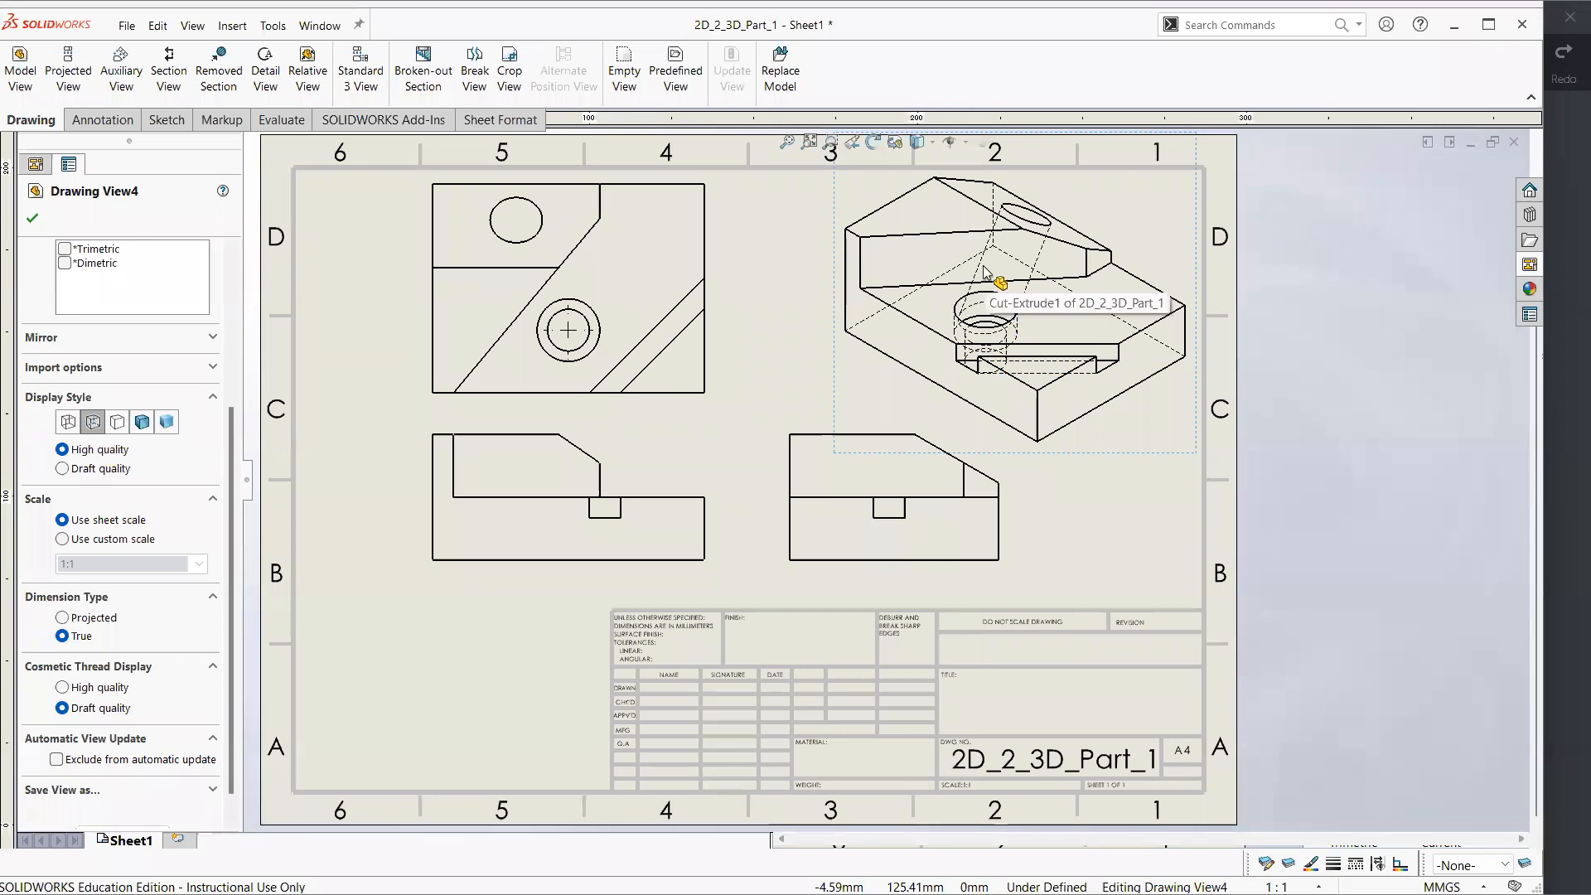
left_click(116, 423)
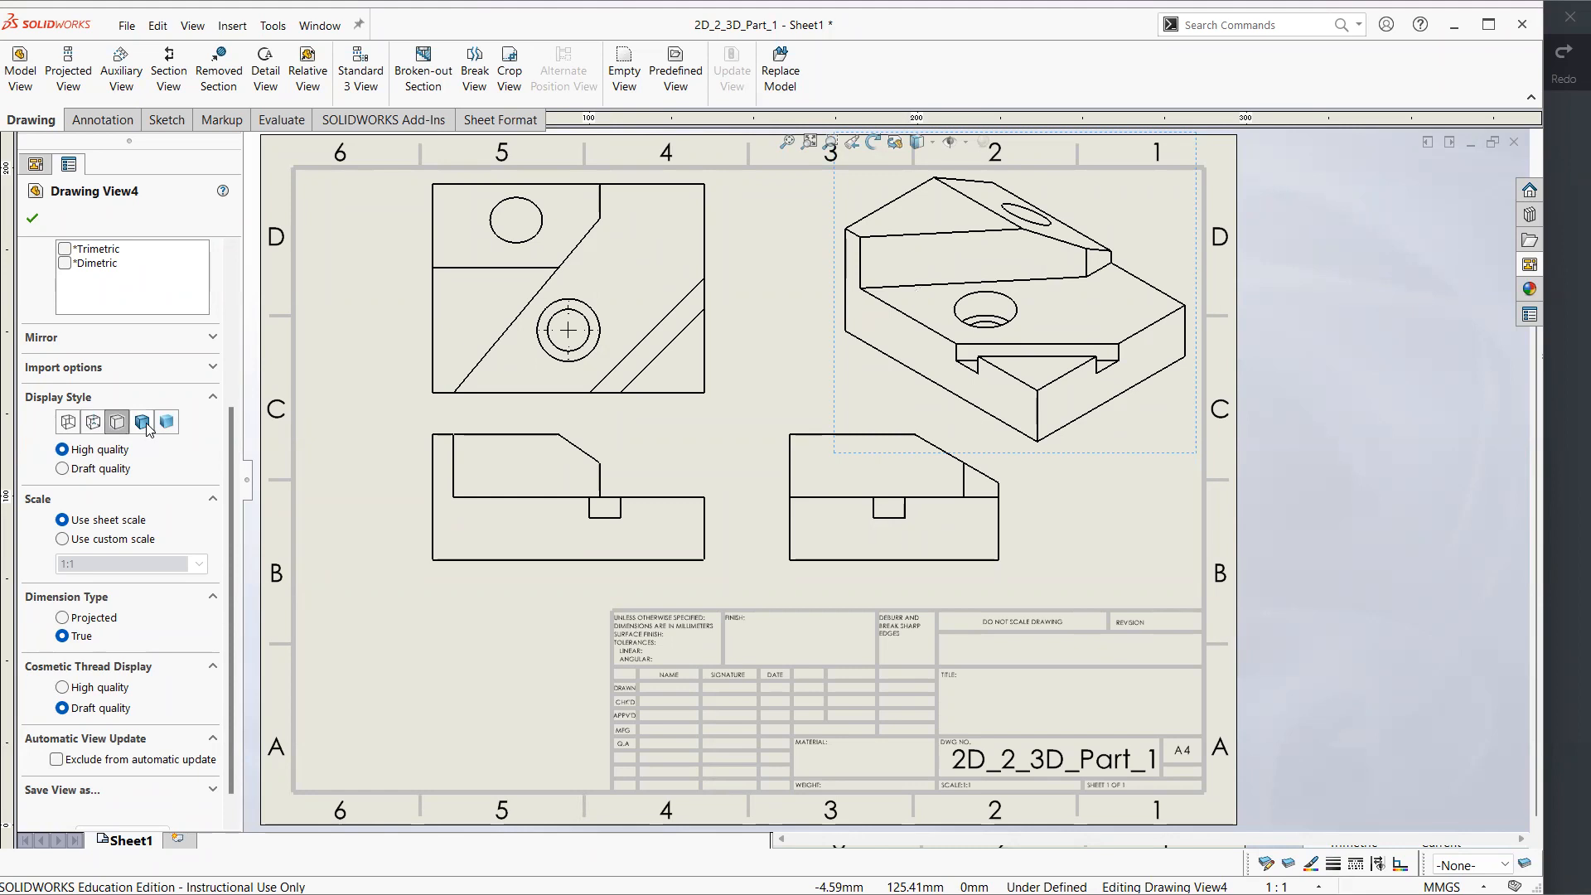
left_click(142, 423)
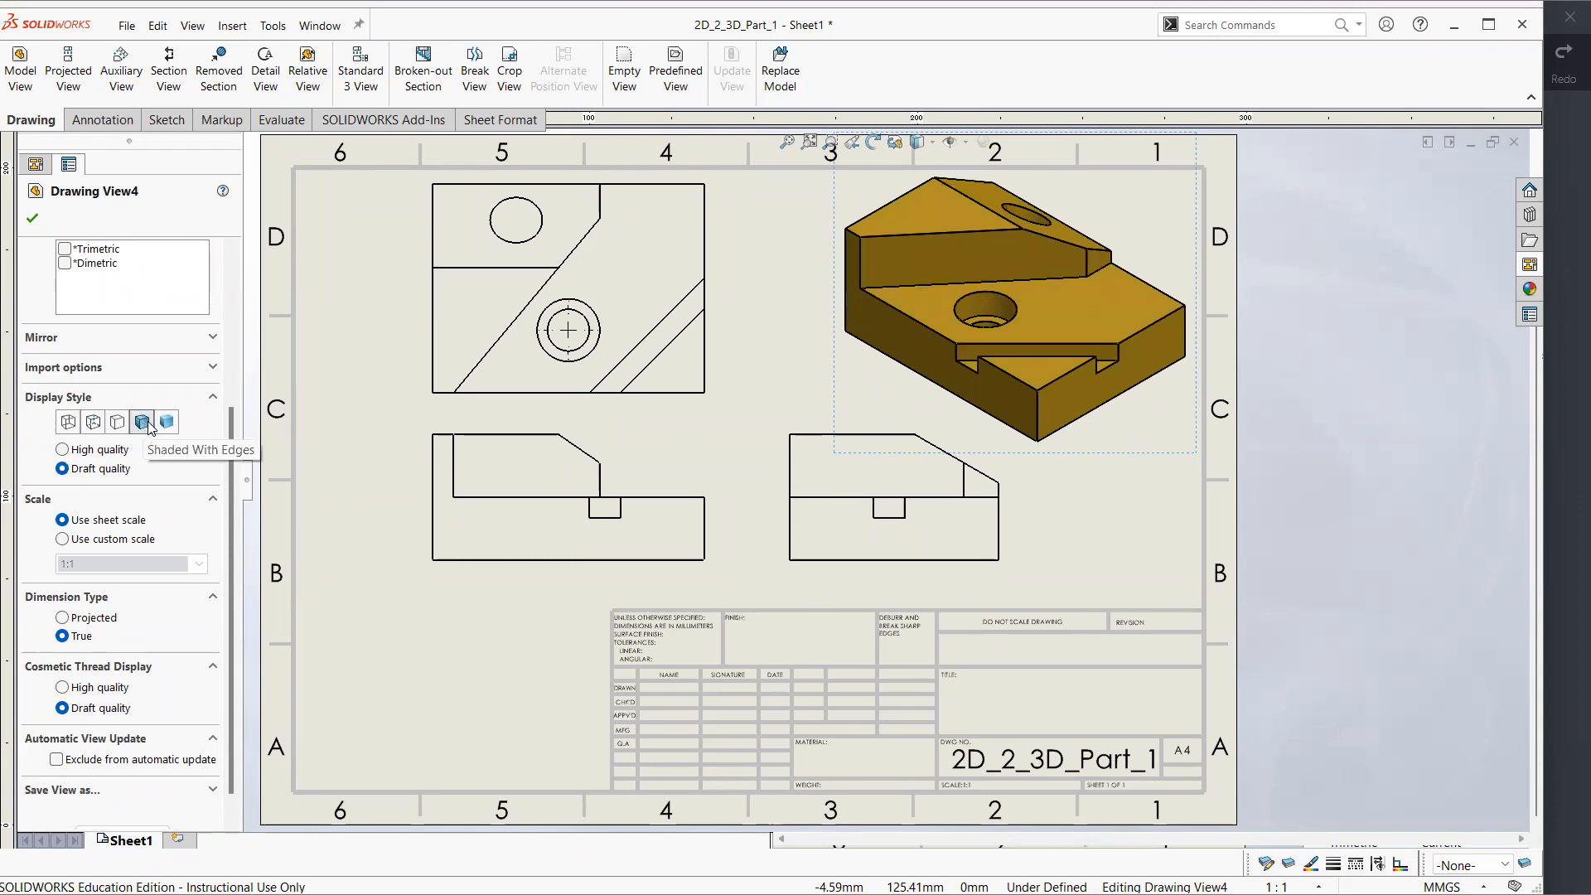
left_click(167, 421)
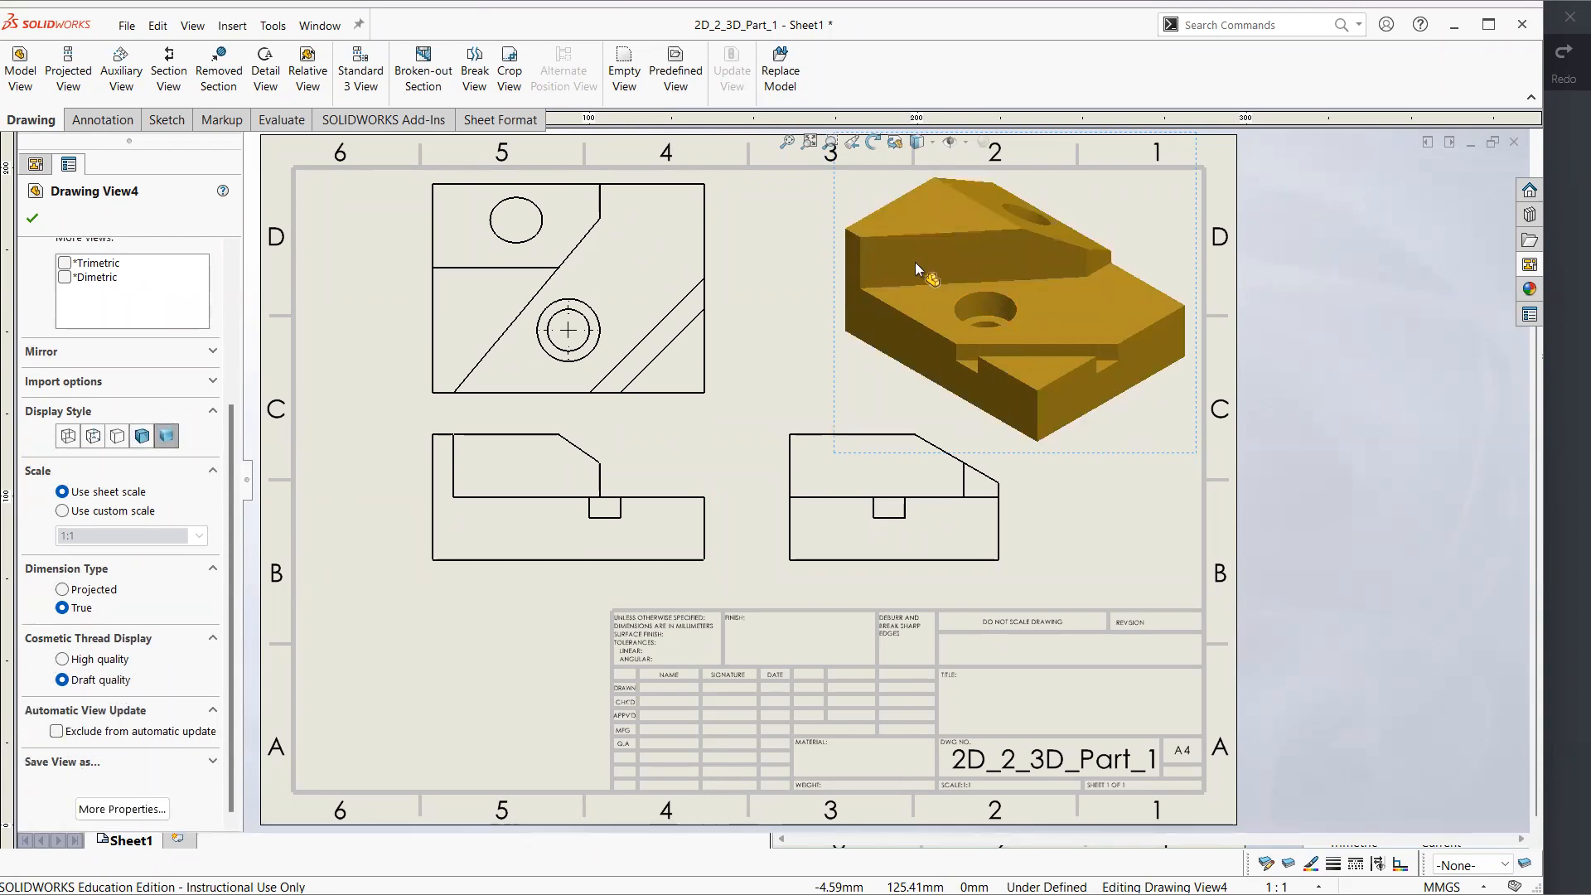
left_click(142, 435)
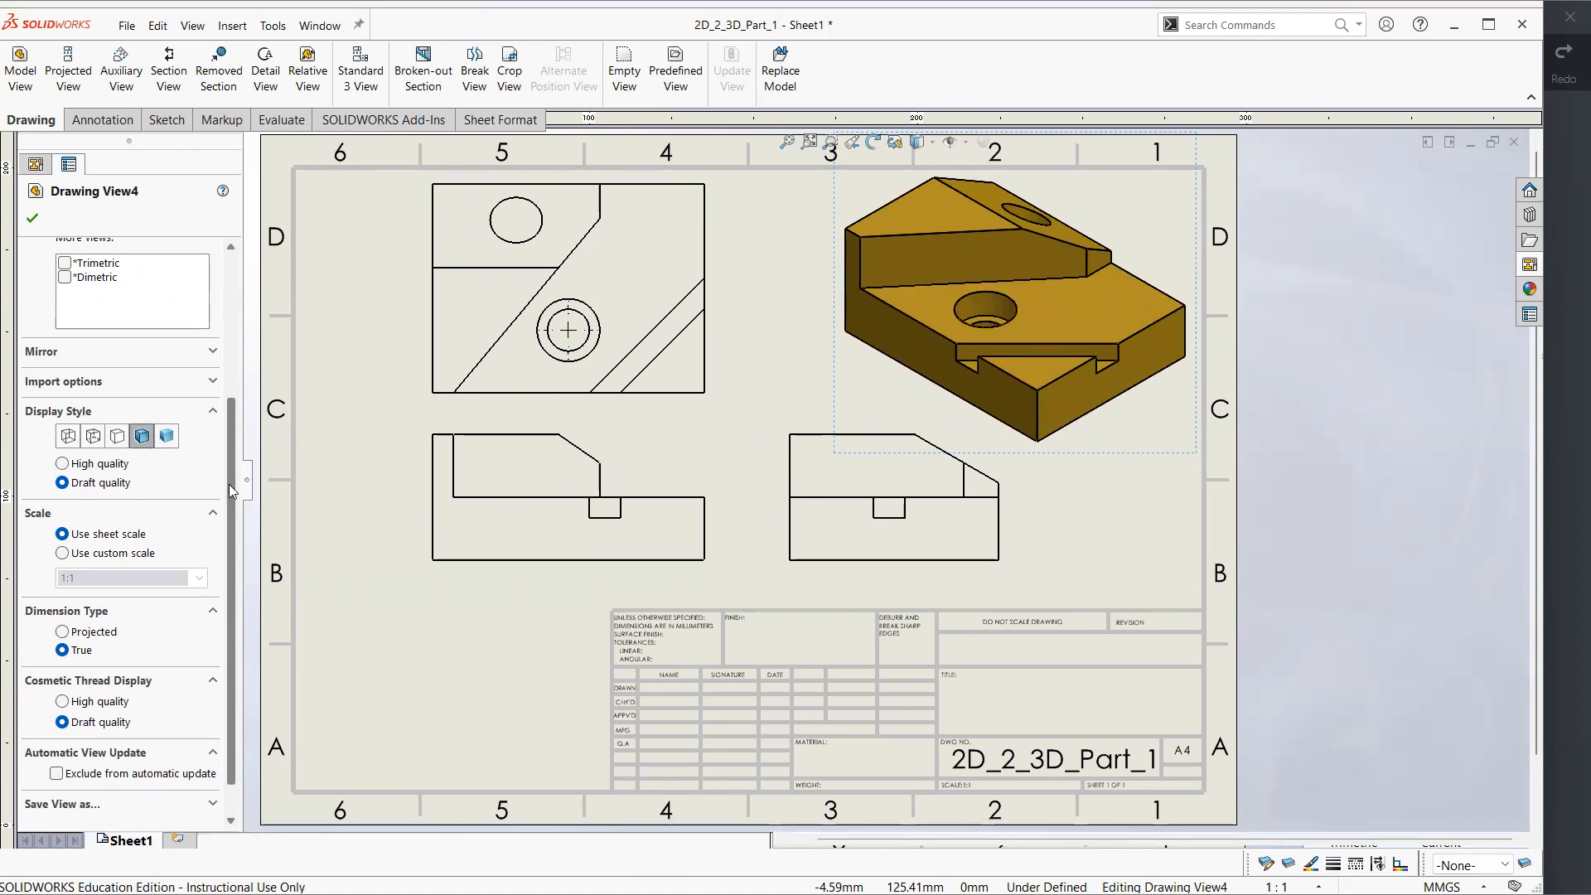
Give the isometric view a custom scale of 1:2 instead of the sheet scale
scroll(83, 530, "down", 1)
left_click(62, 512)
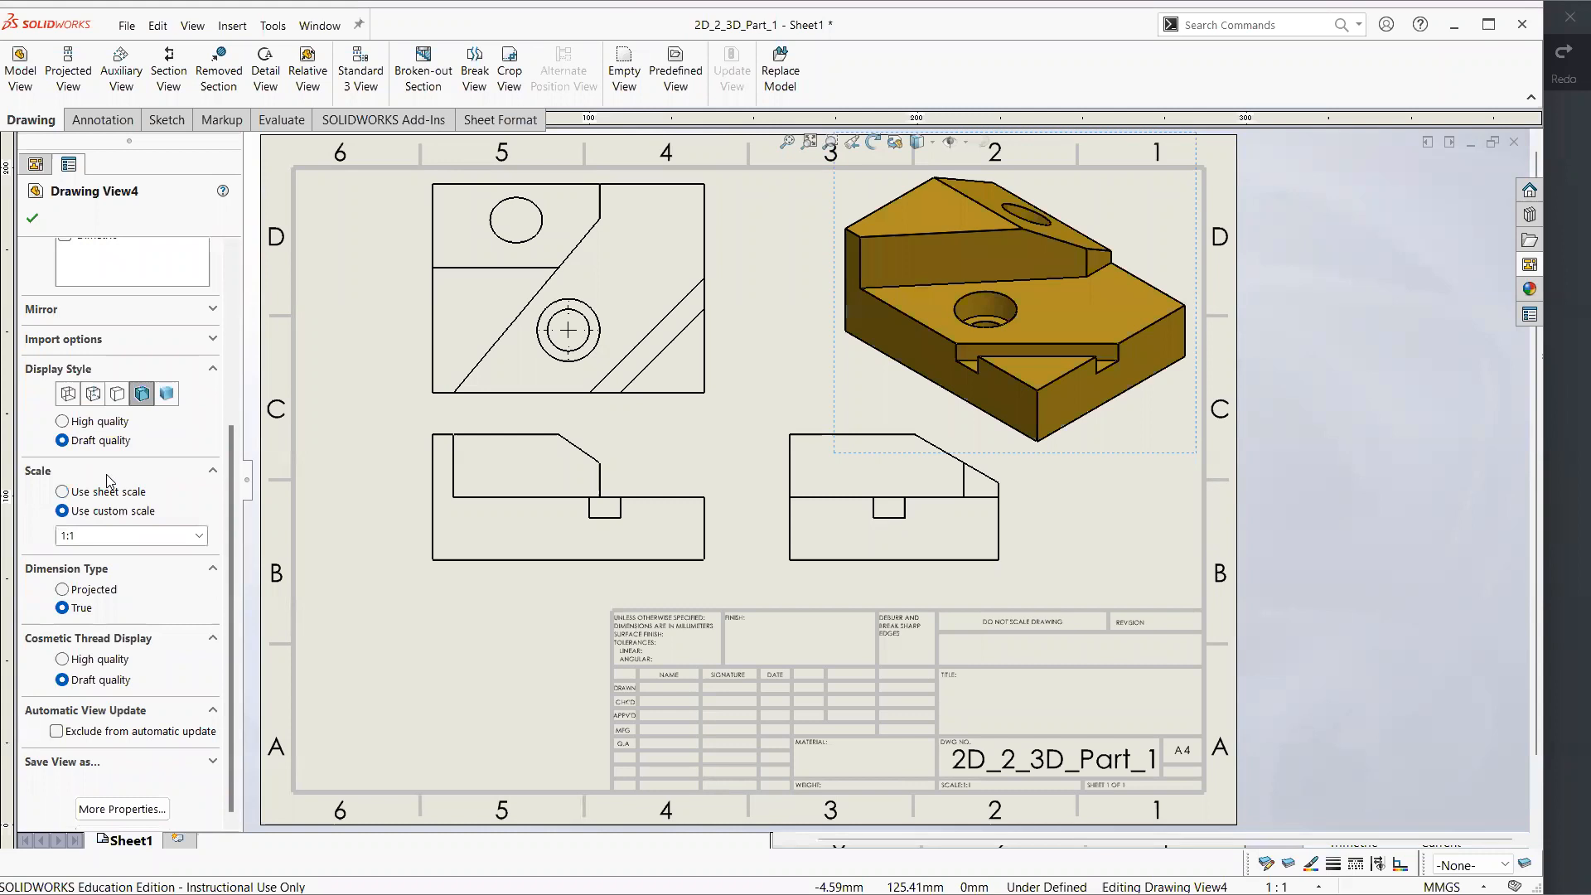
left_click(108, 492)
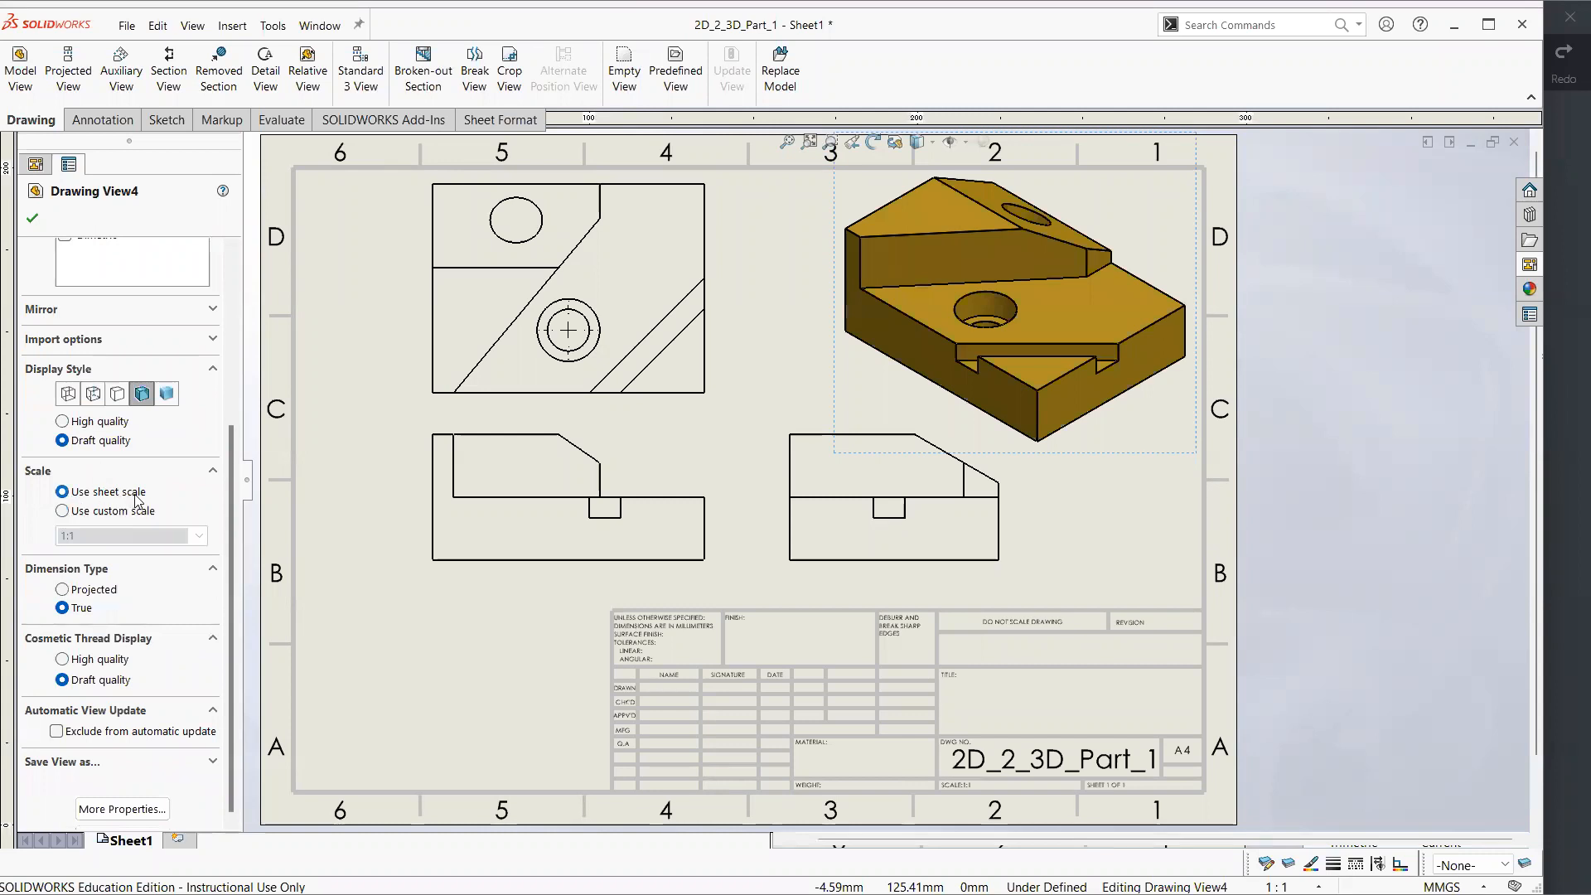
left_click(110, 512)
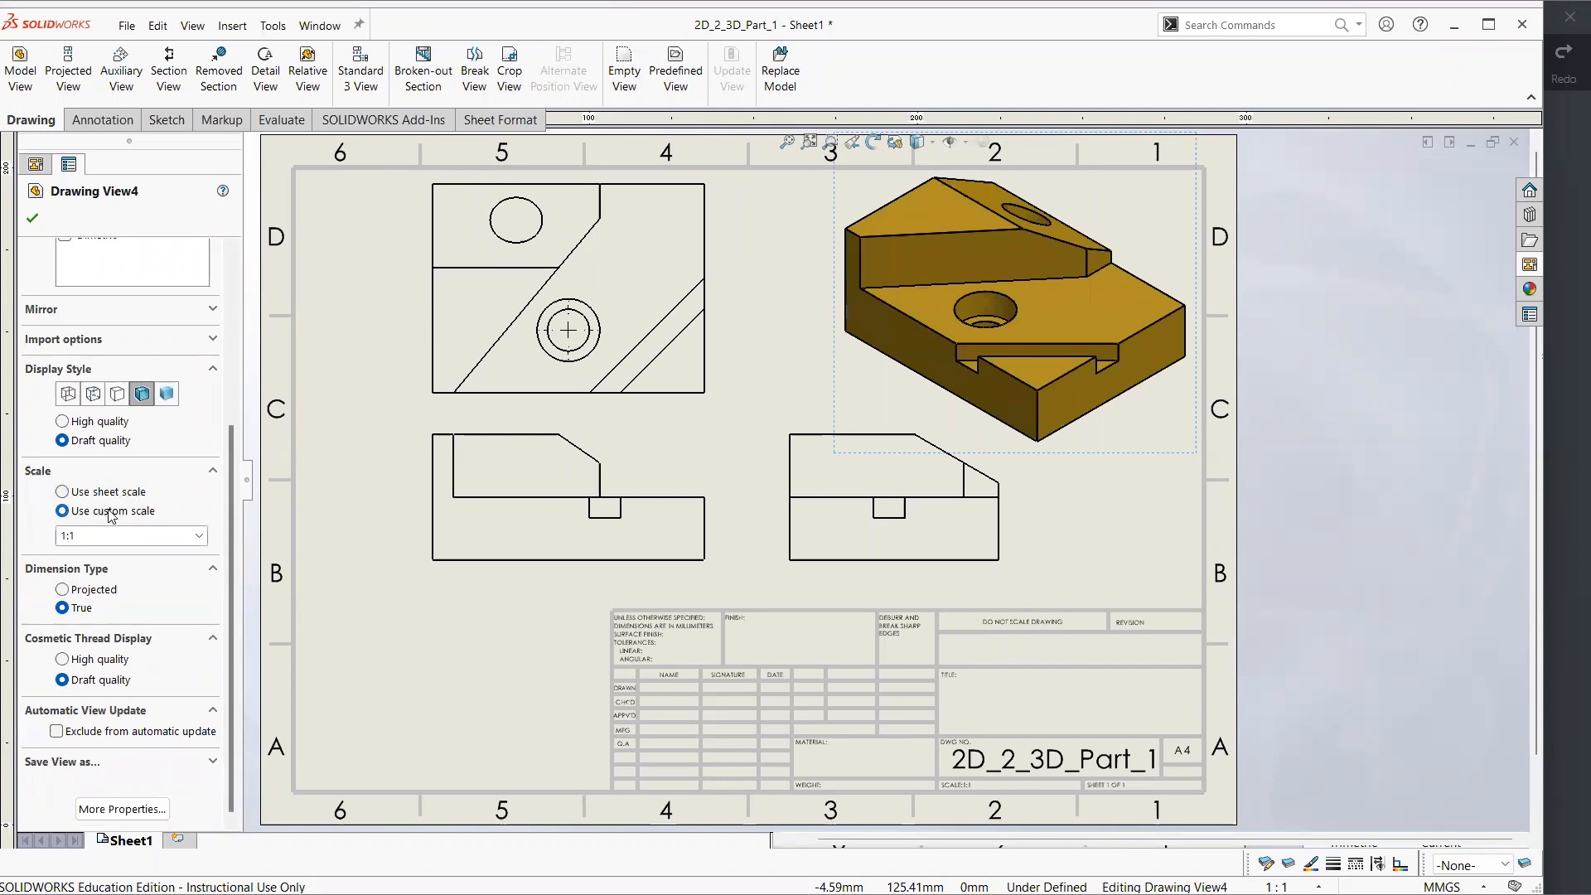
left_click(200, 536)
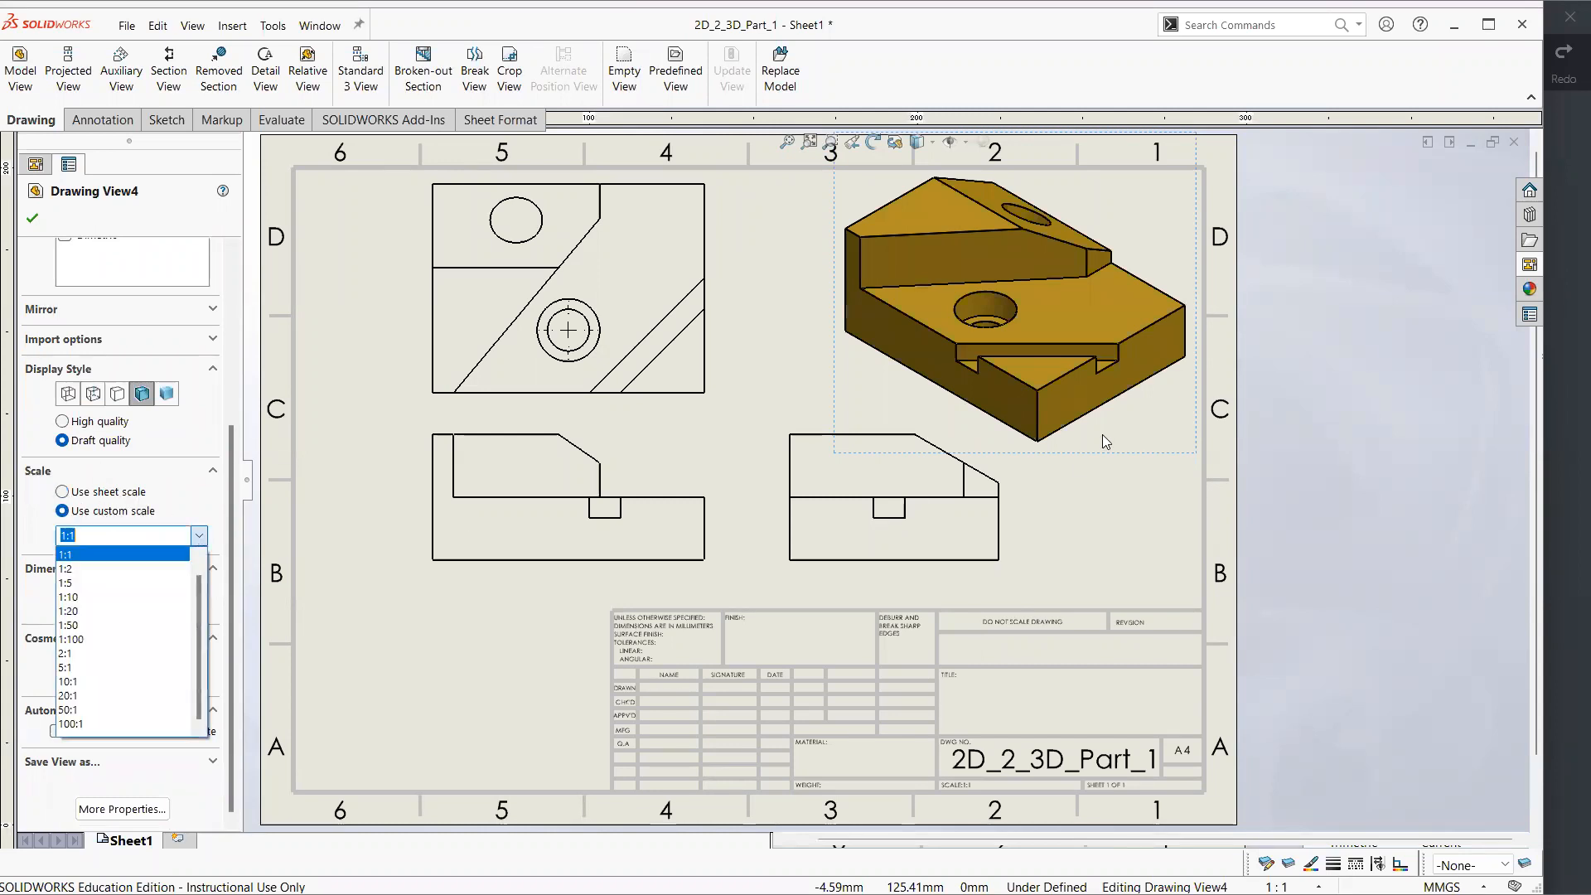
left_click(115, 570)
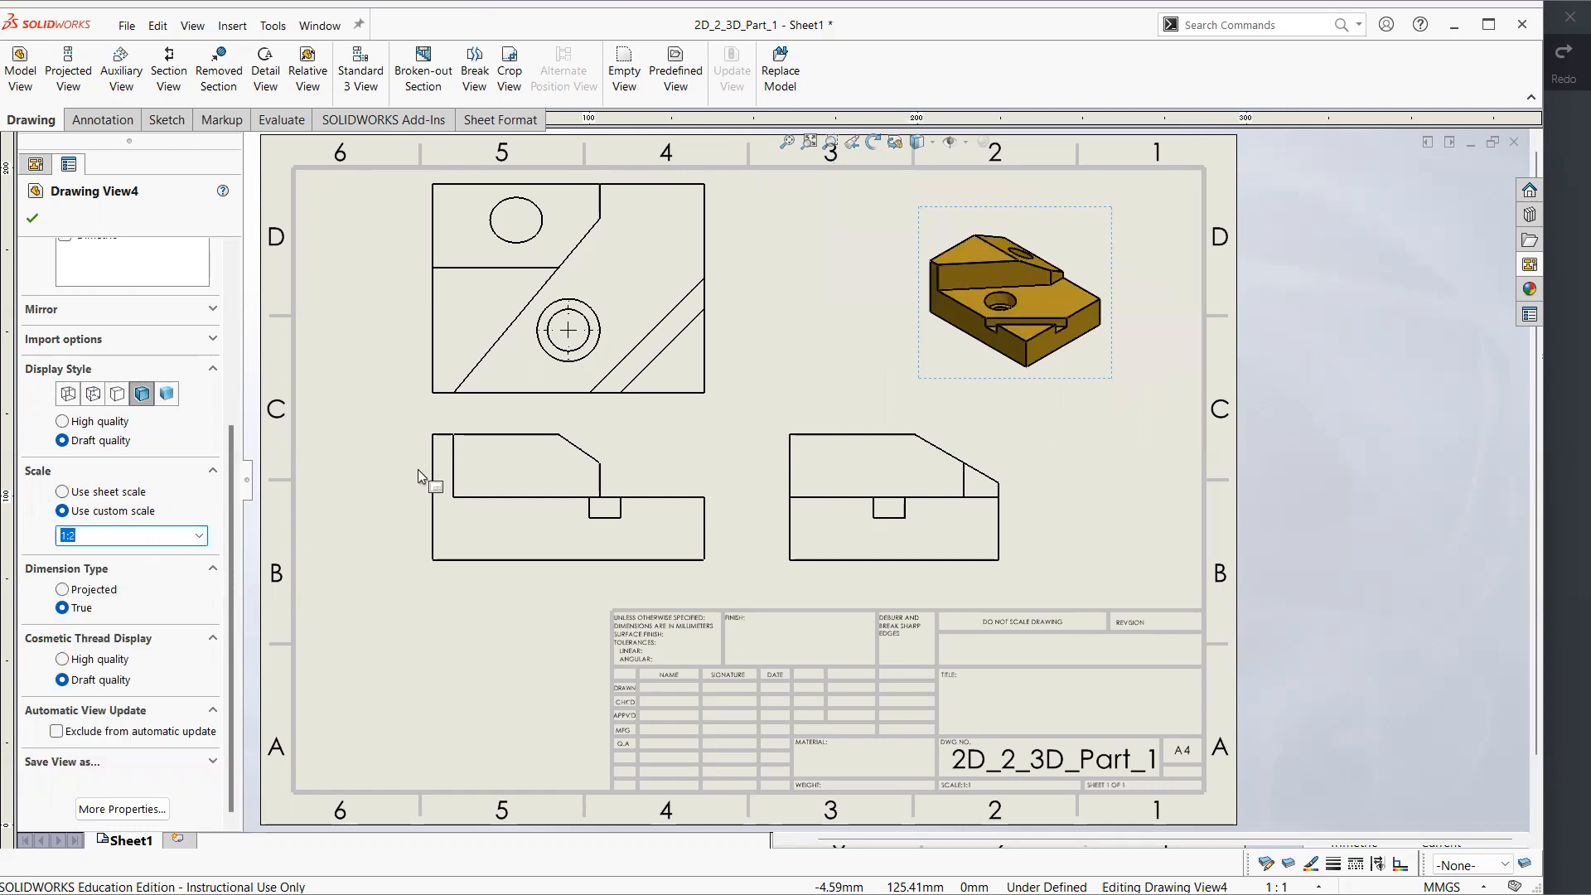
Move the isometric view into the upper-right corner of the drawing sheet, in zone D1
left_click(758, 338)
left_click(979, 346)
key("Escape")
left_click(1108, 239)
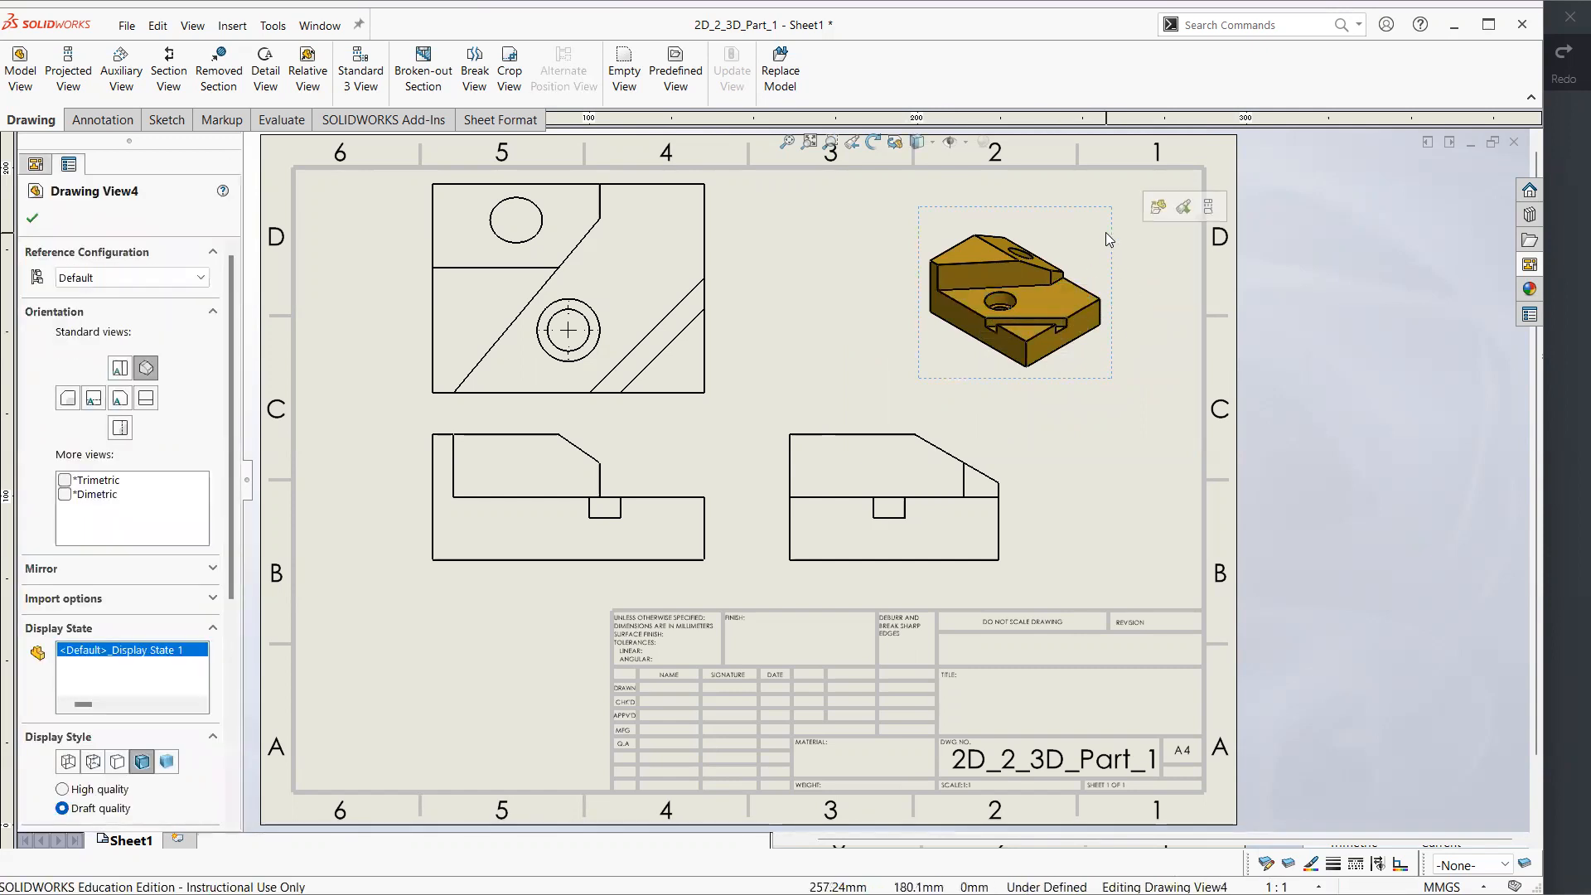
left_click_drag(1119, 222, 1189, 171)
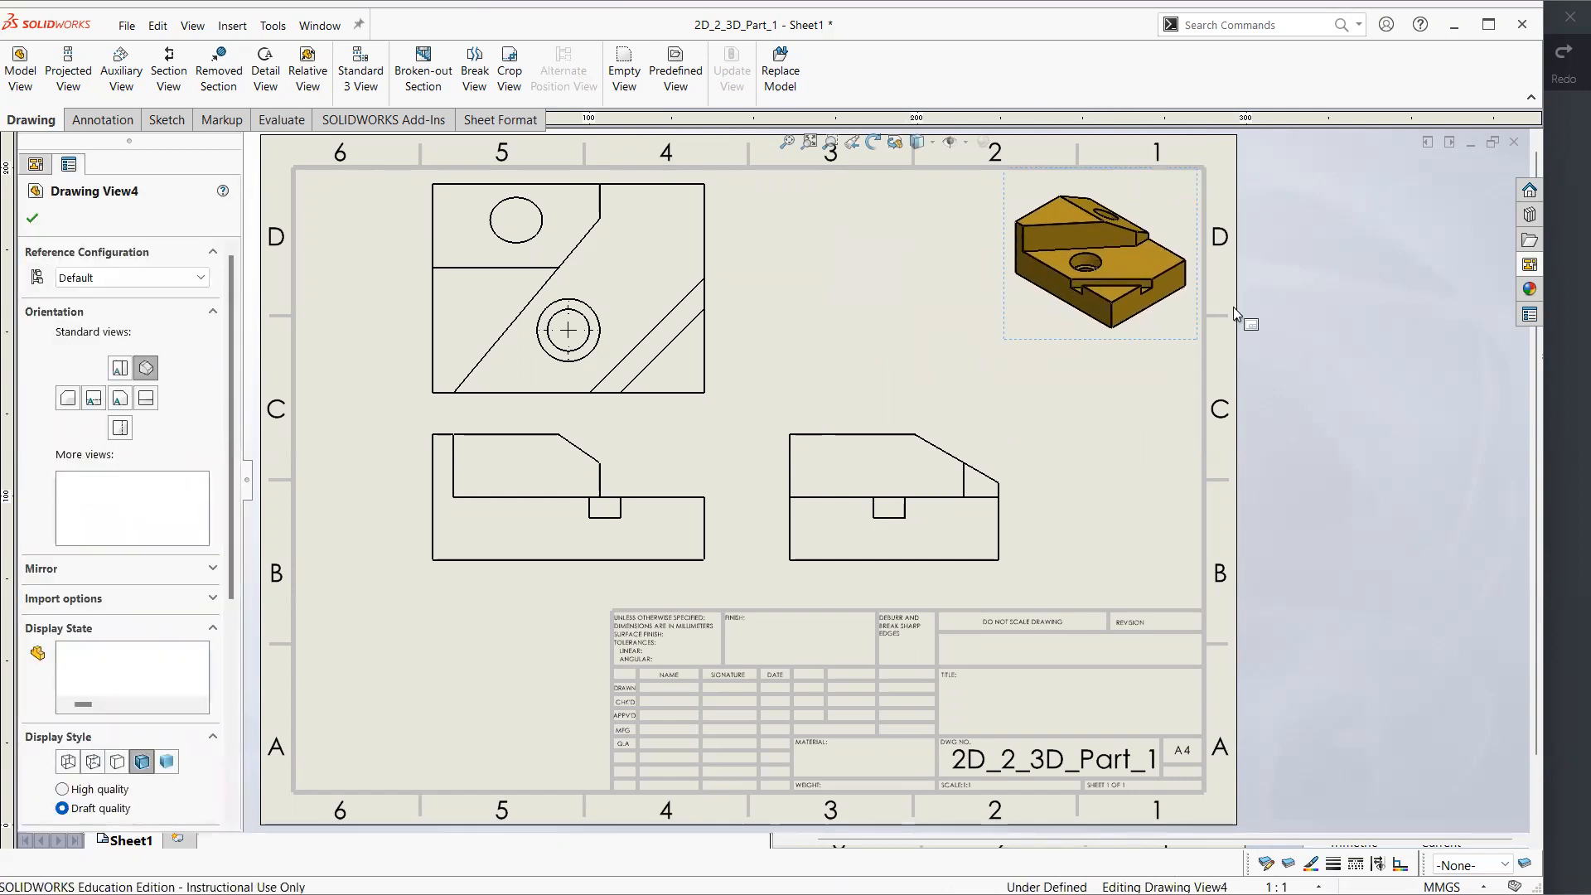
Inspect the display style and scale properties of the isometric view, and then of the orthographic views on the sheet
left_click(1036, 332)
left_click_drag(227, 441, 233, 658)
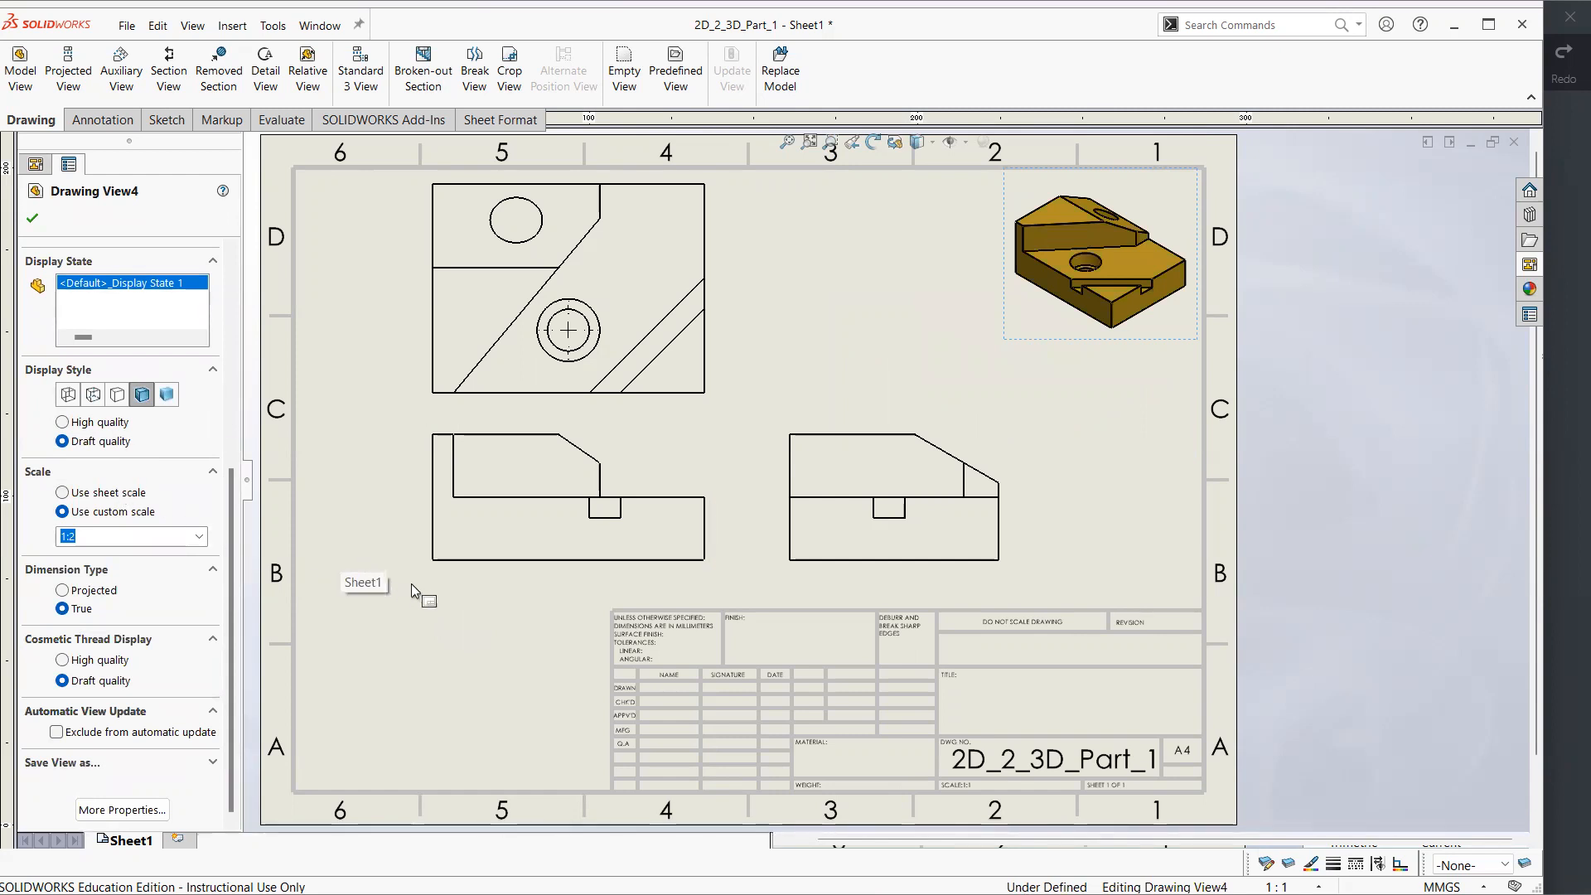
left_click(690, 333)
left_click(611, 296)
left_click(883, 482)
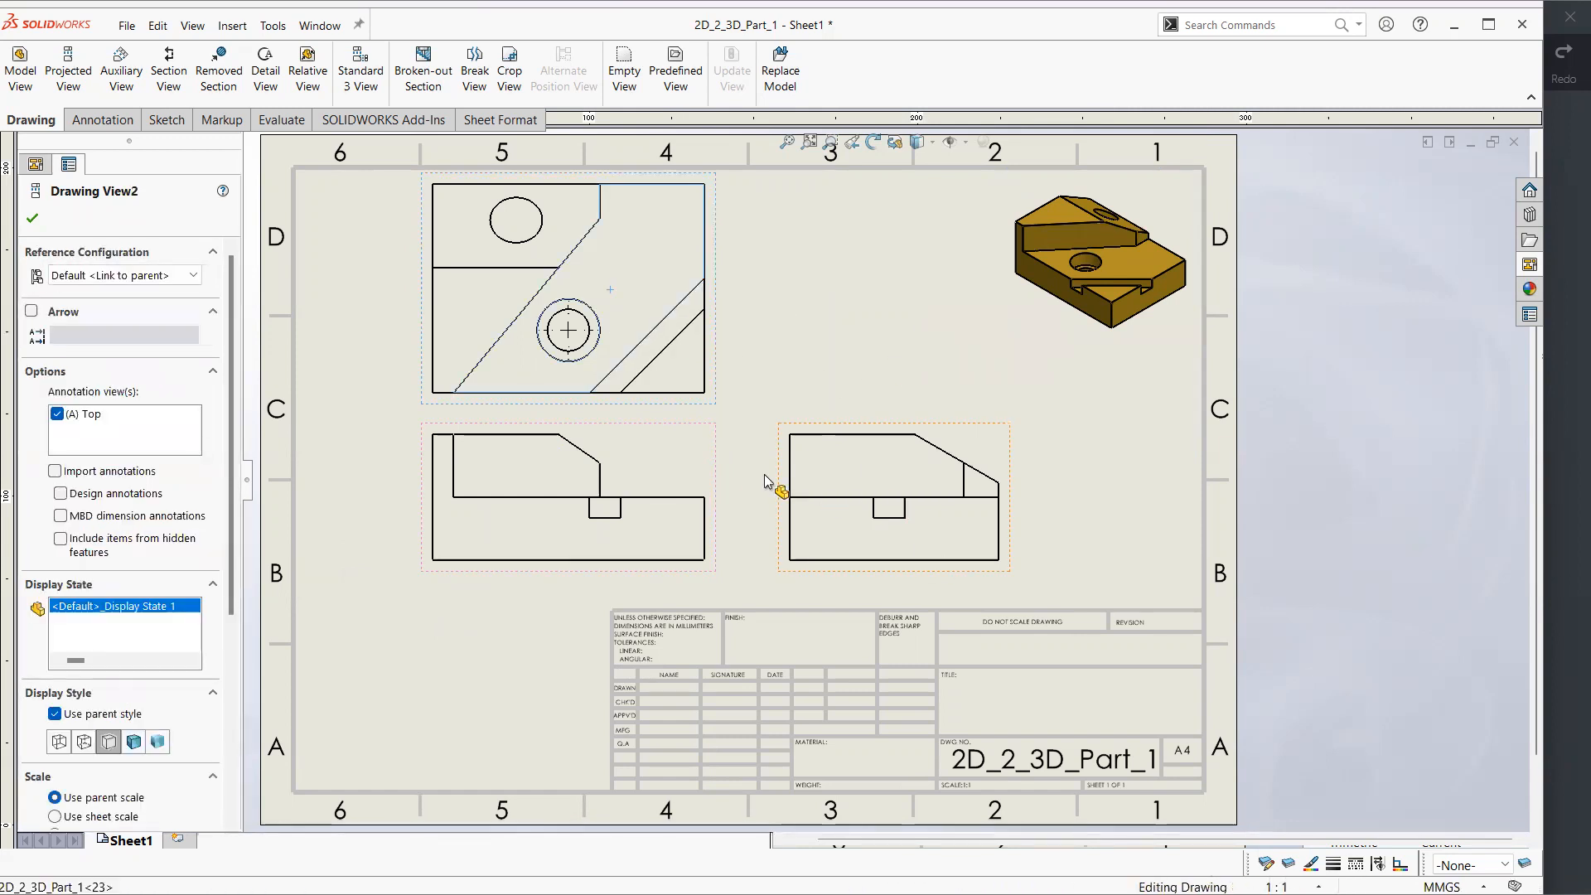
Check the front view against the reference drawing in Xodo, and set its display style to Hidden Lines Visible
left_click(691, 442)
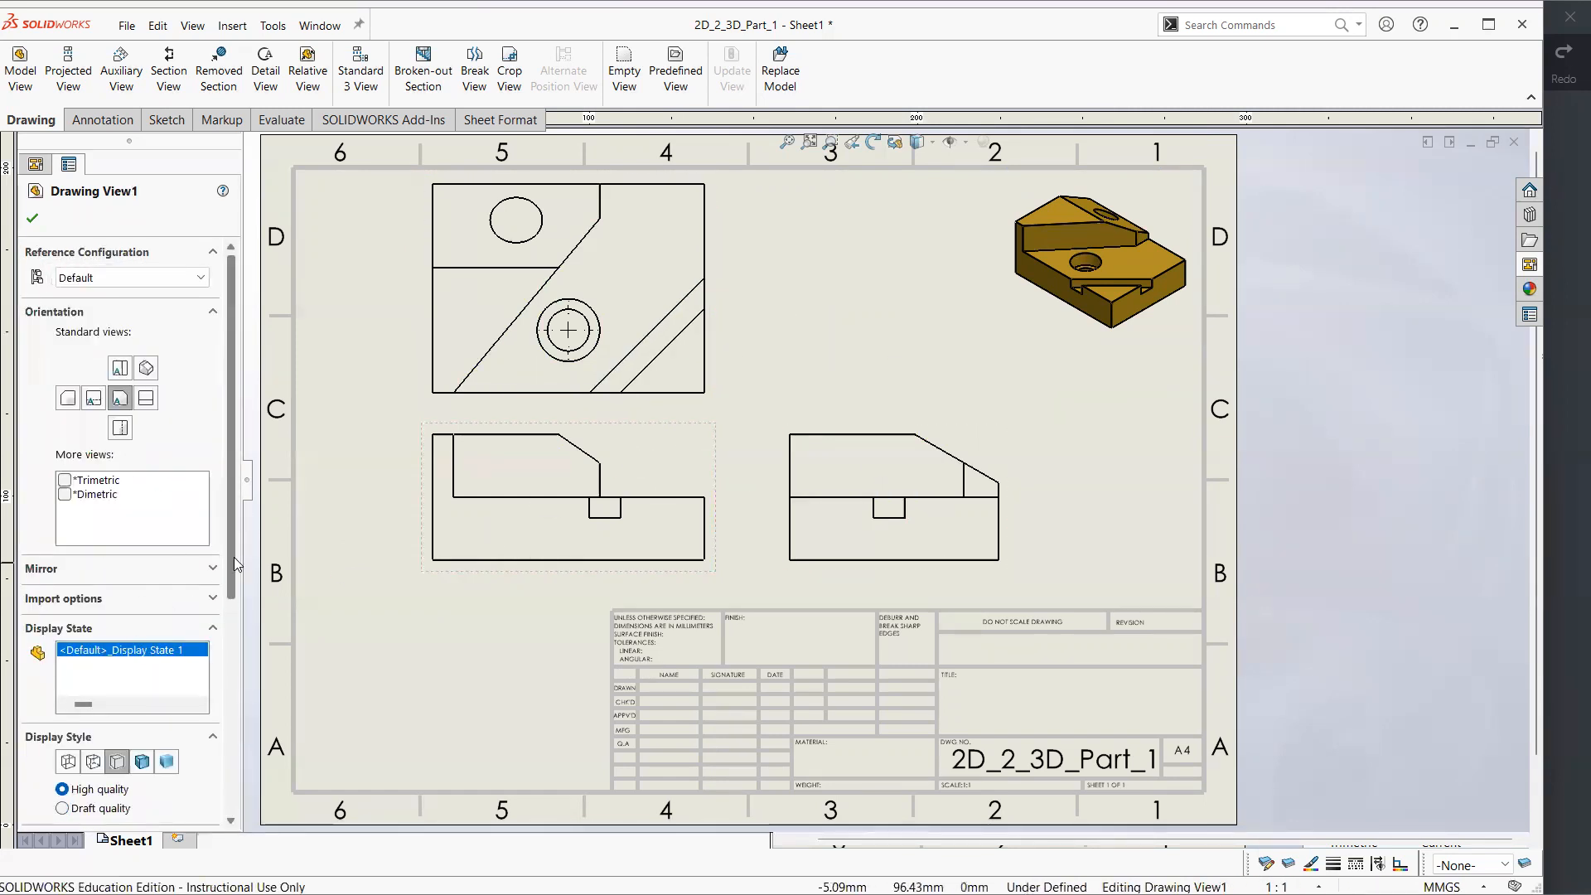
left_click(1564, 390)
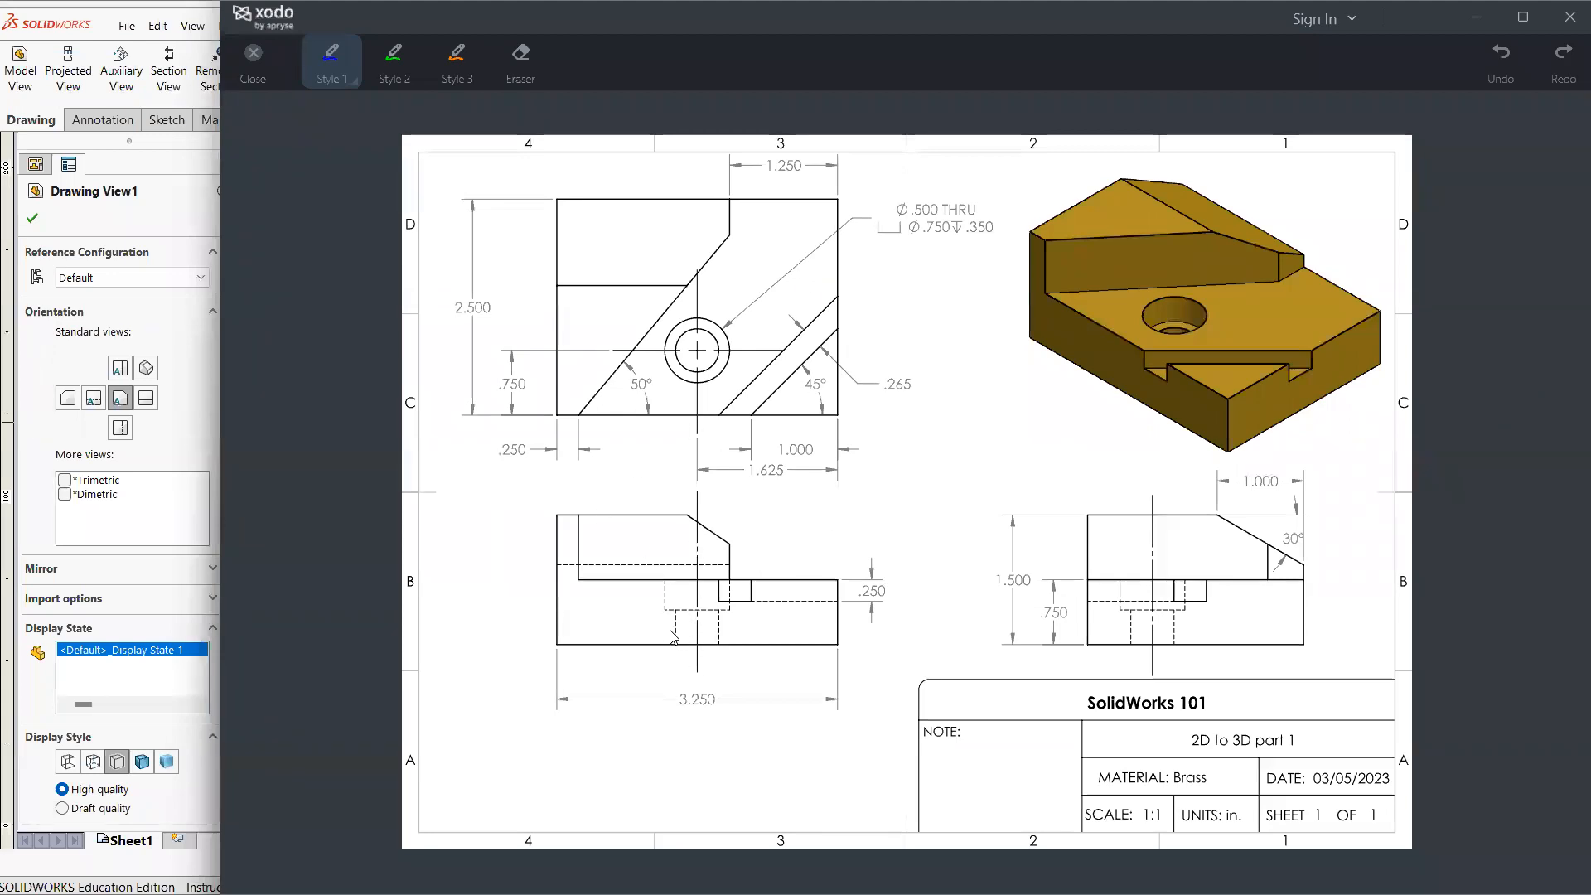
left_click(32, 504)
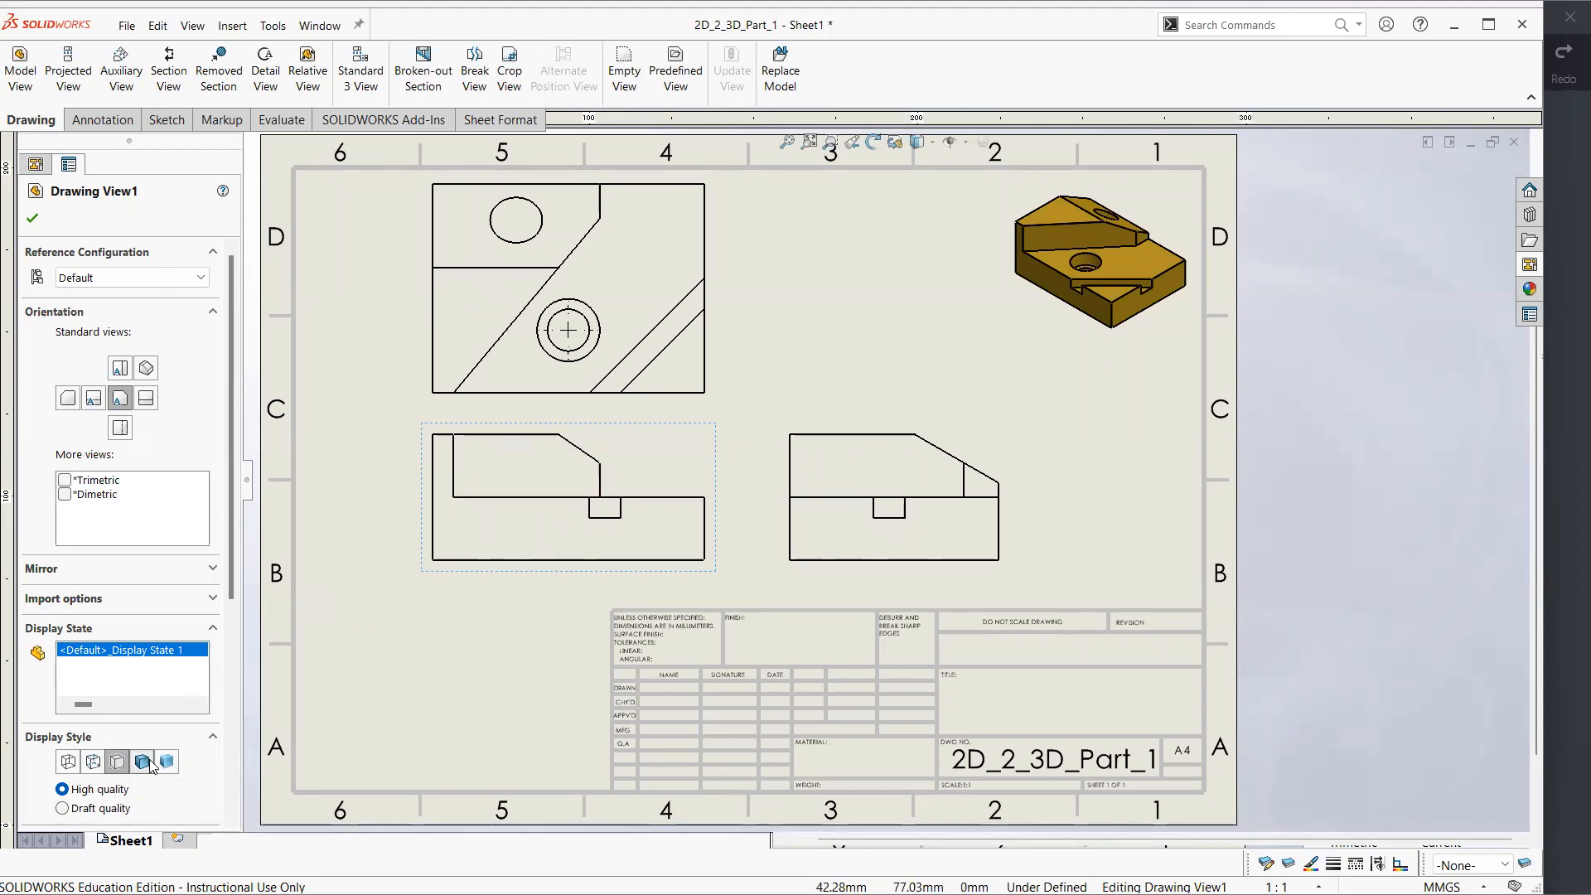
left_click(90, 761)
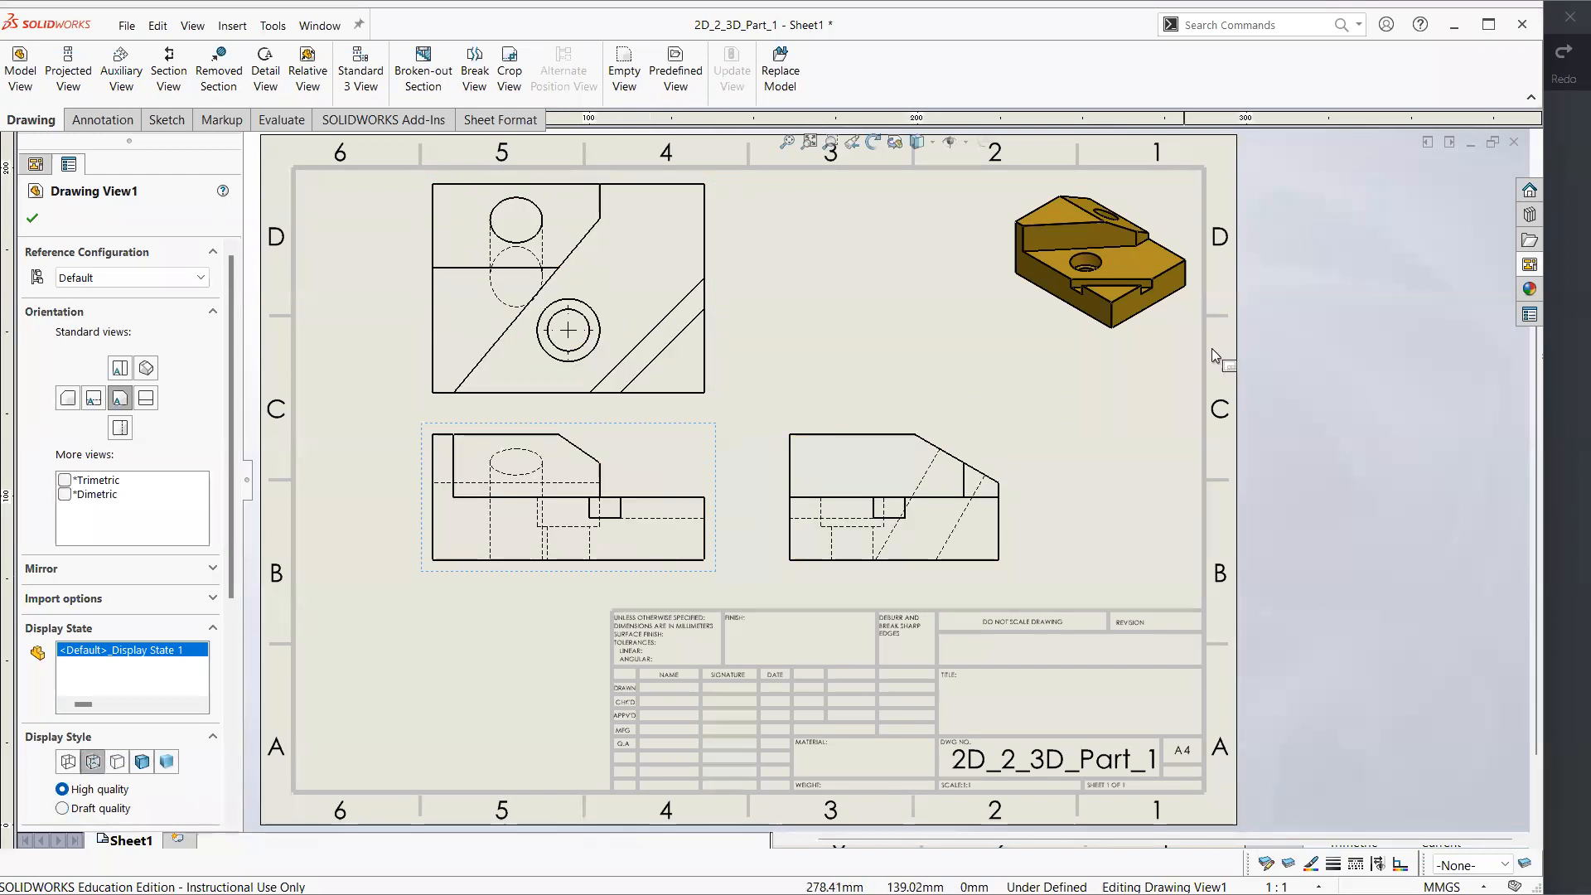
left_click(1561, 302)
left_click(188, 377)
left_click(1469, 313)
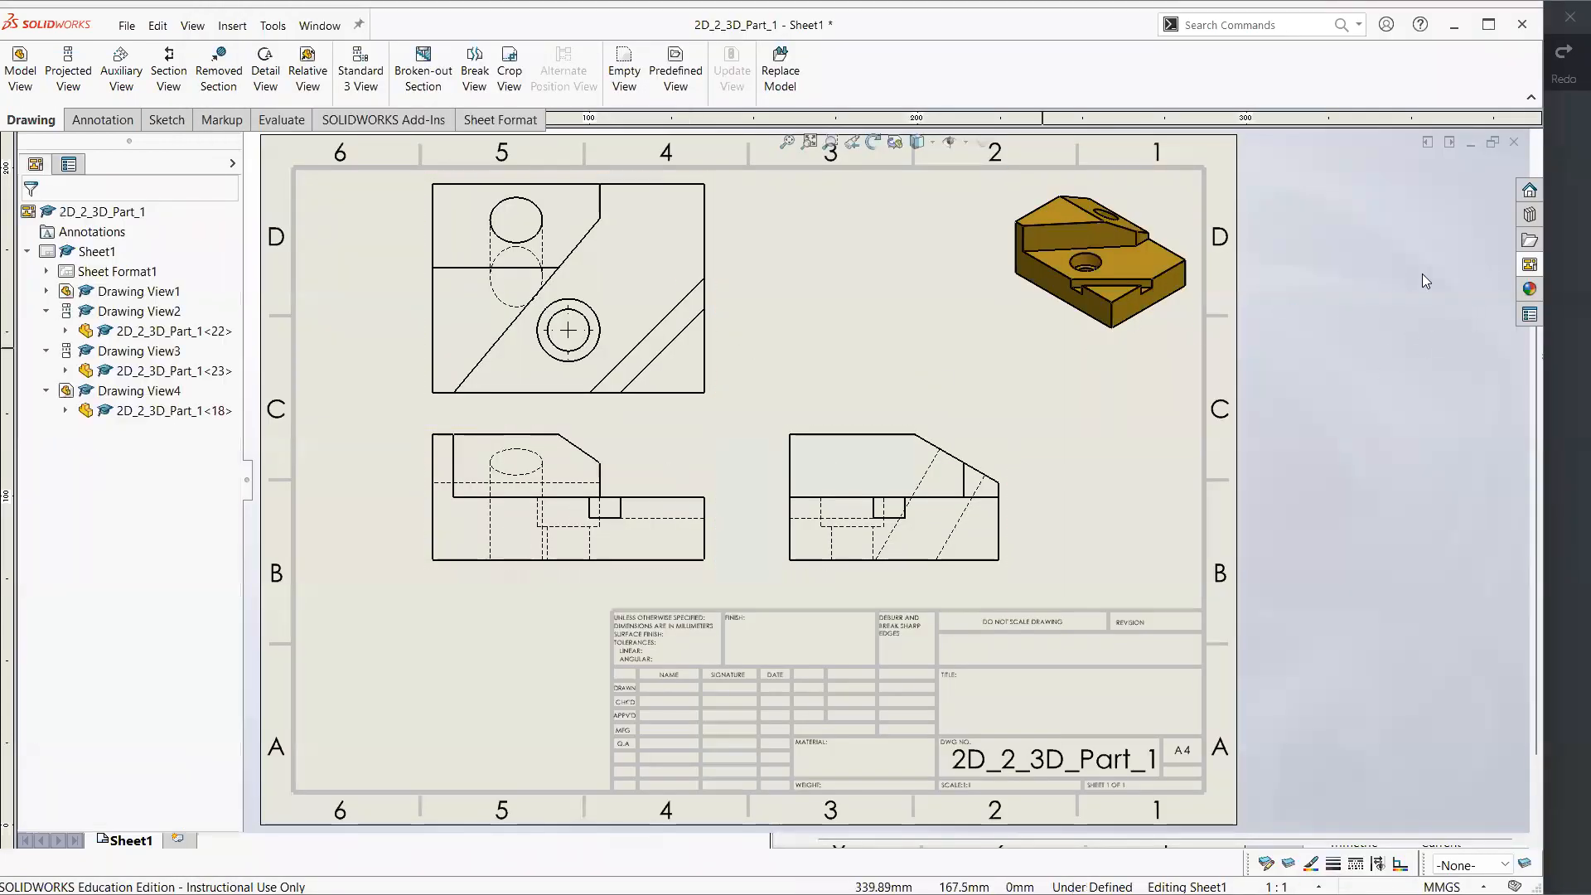
Place an additional side view between the top and isometric views, with horizontal and diagonal projected views from it
left_click(1530, 264)
mouse_move(1365, 504)
left_mouse_down()
mouse_move(1125, 479)
mouse_move(852, 310)
mouse_move(895, 336)
left_mouse_up()
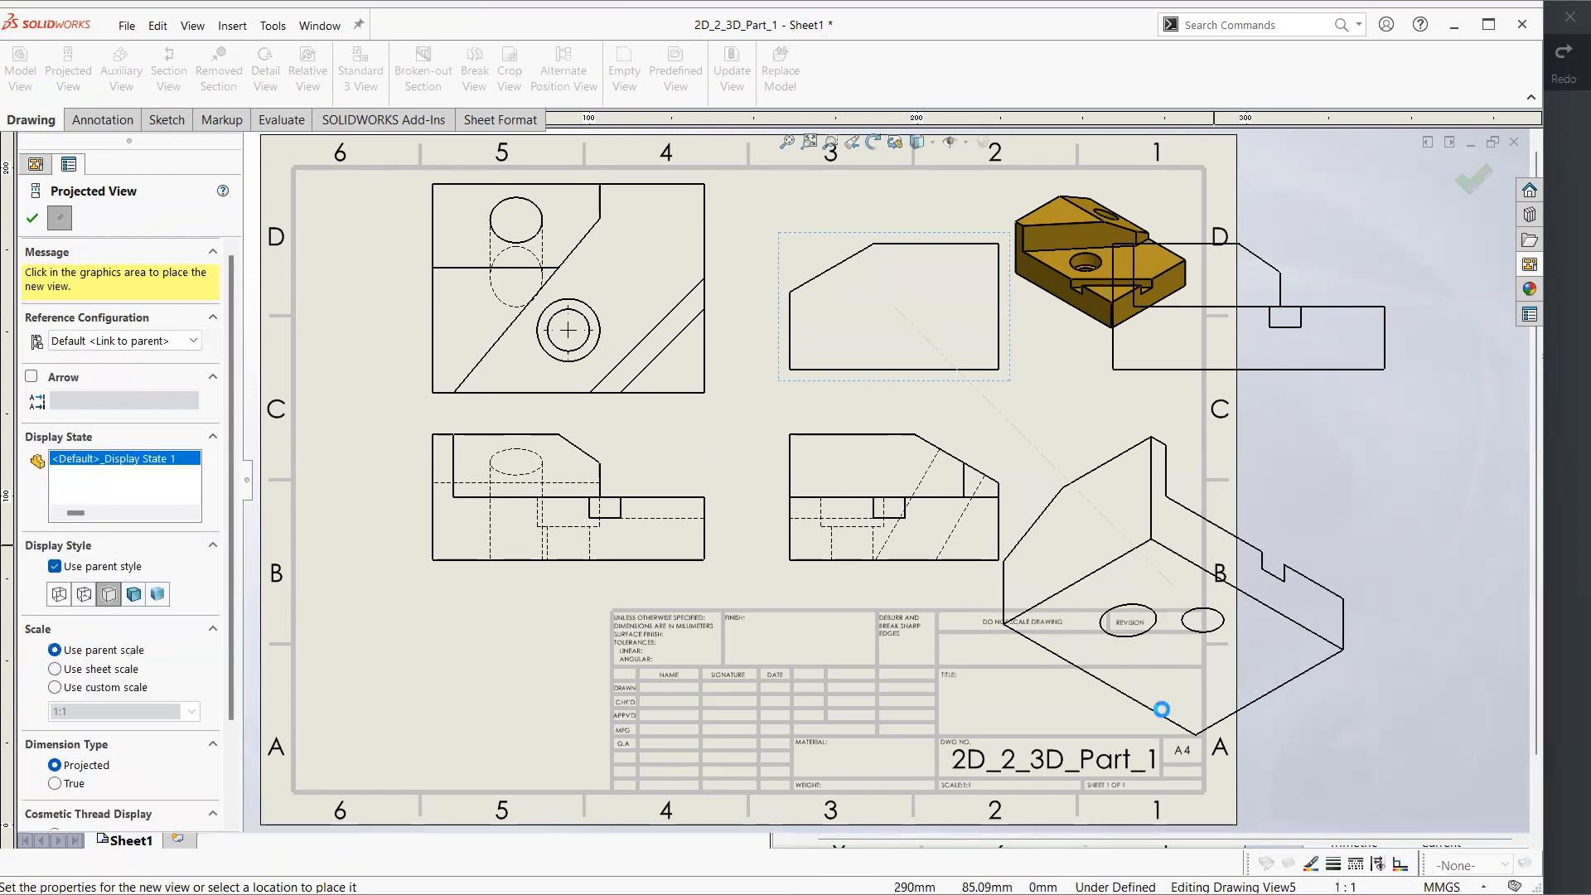
left_click(32, 218)
Try the shaded and hidden-line display styles on the additional side view, and give its horizontal projected view its own Shaded With Edges style
left_click(915, 315)
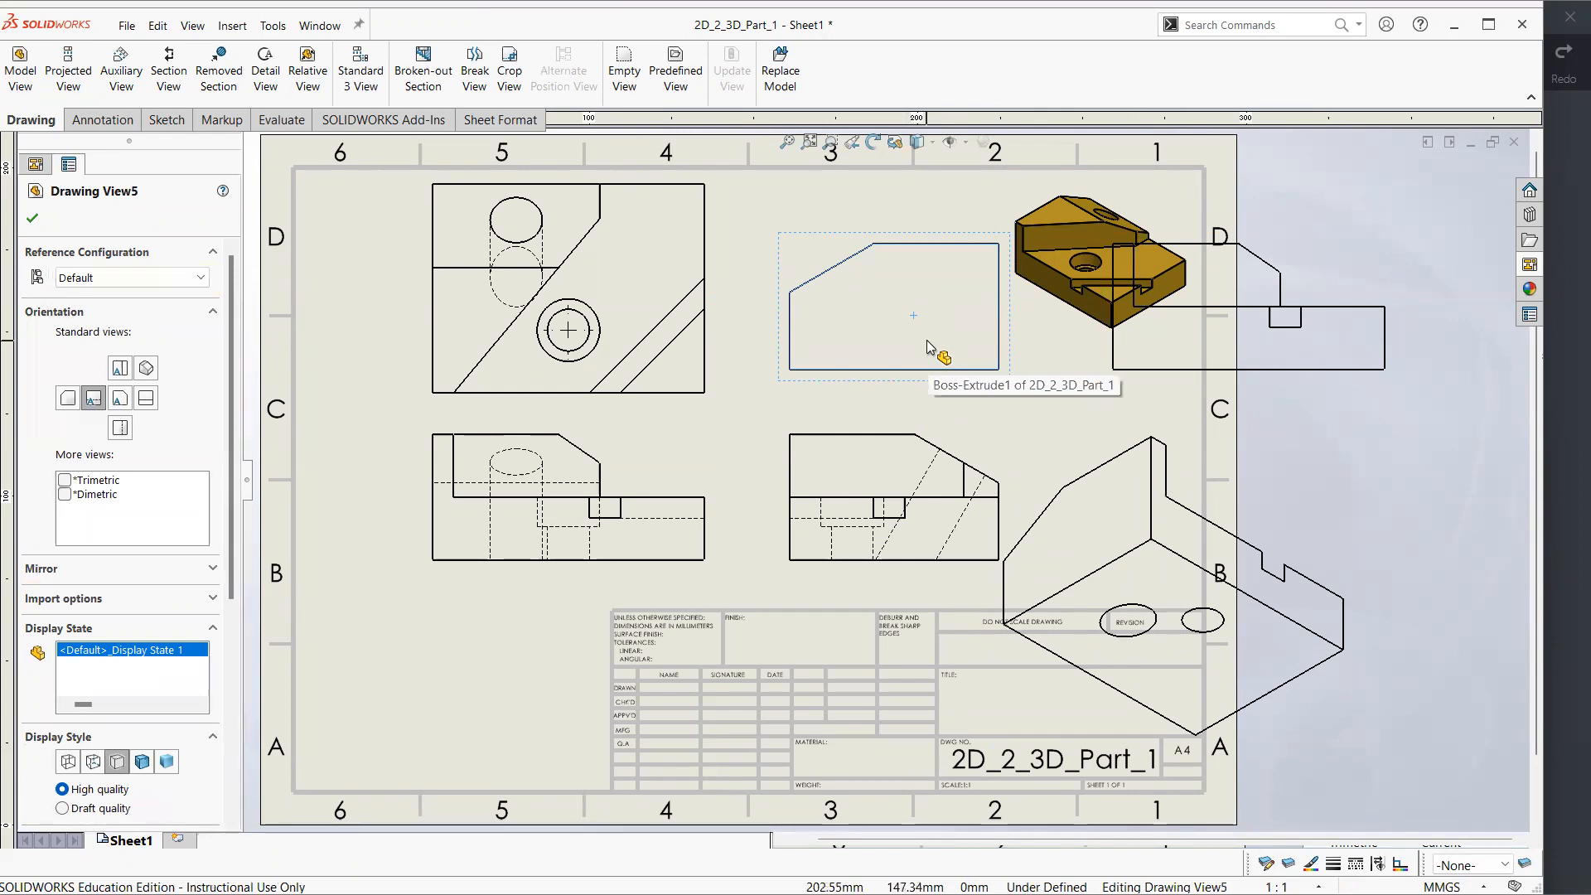
left_click(1196, 345)
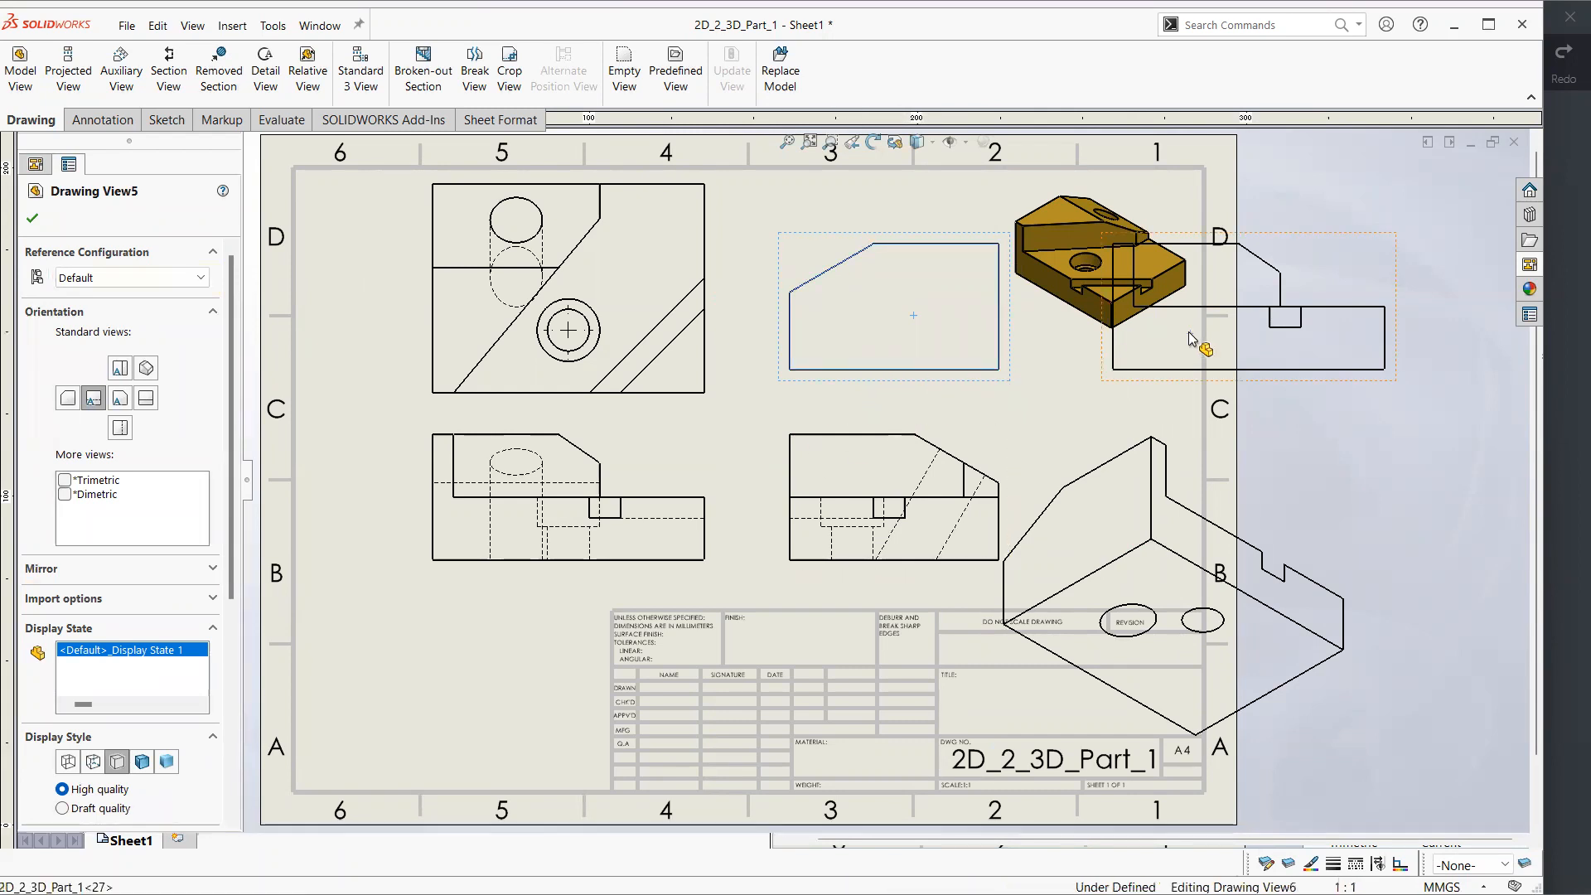
left_click(986, 353)
left_click(166, 763)
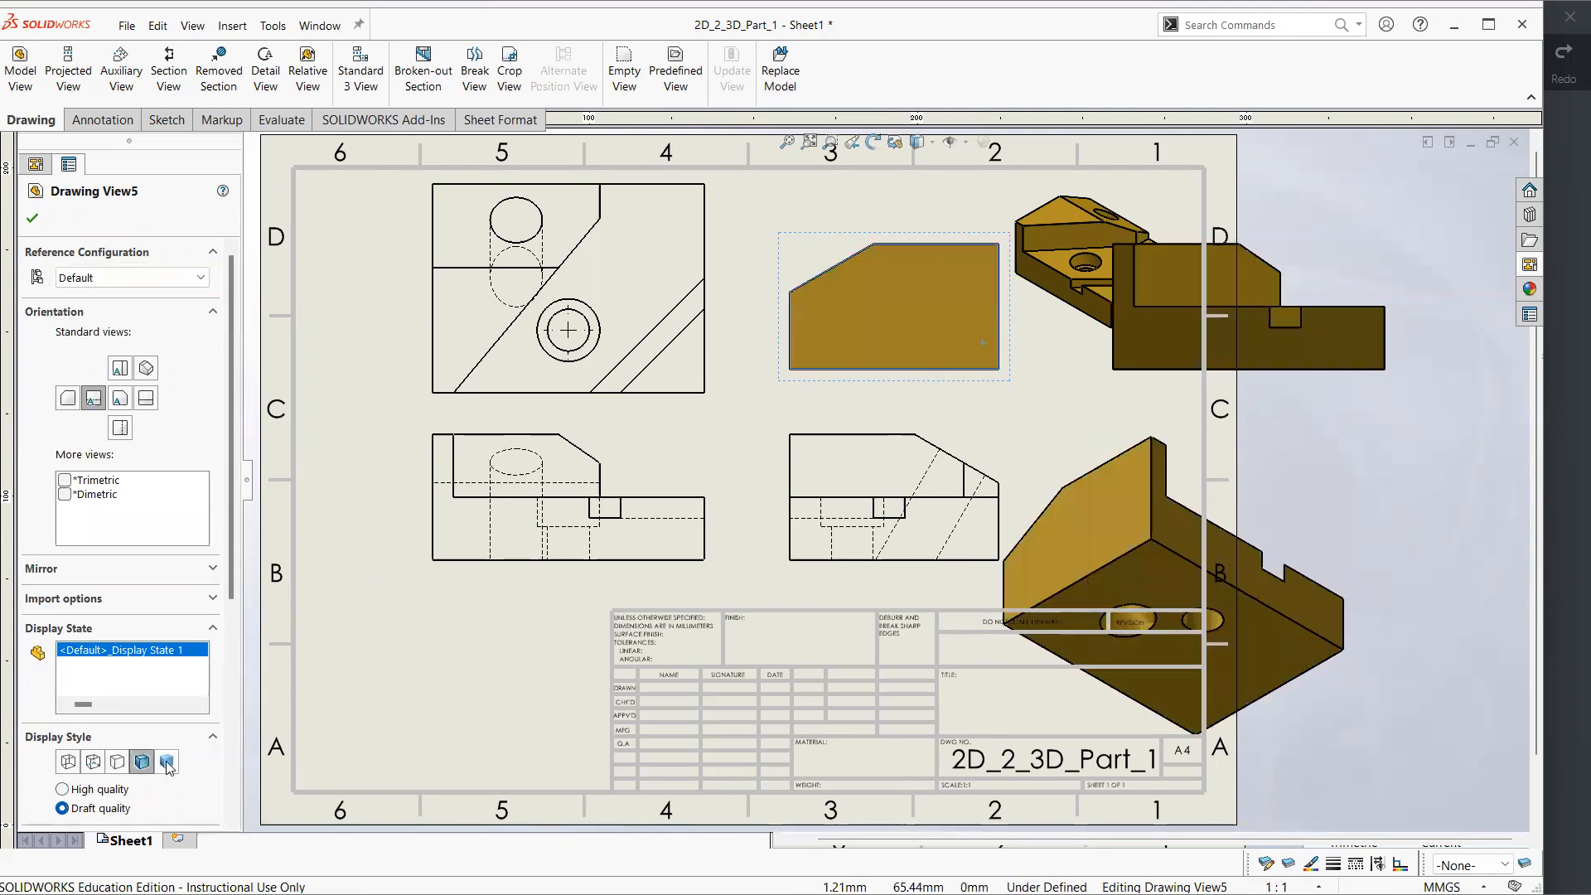
left_click(117, 761)
left_click(93, 761)
left_click(1216, 346)
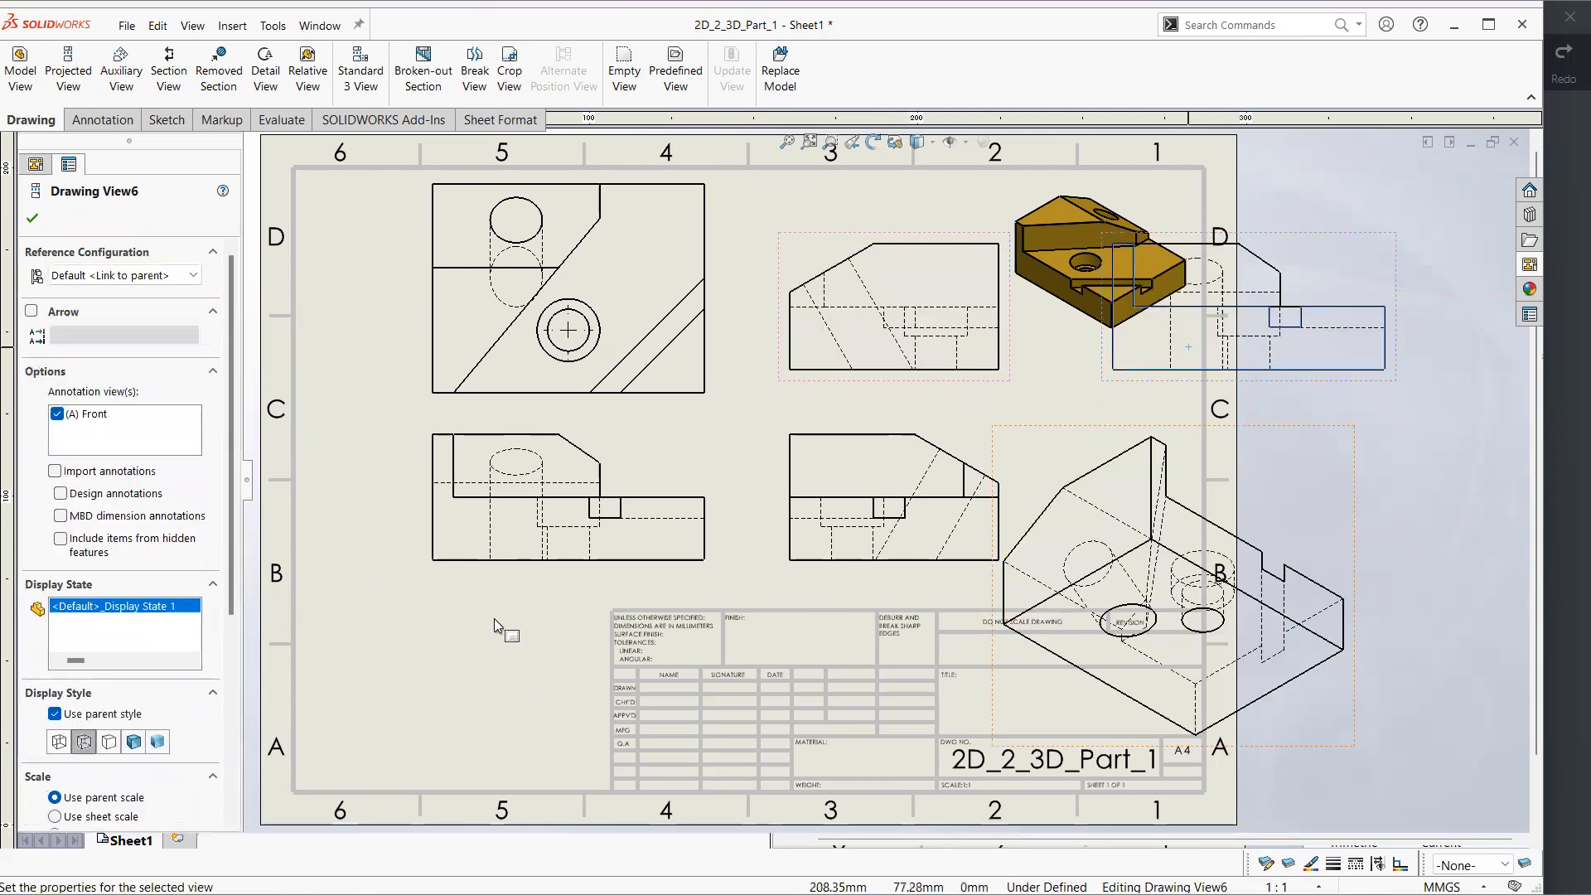
left_click(130, 741)
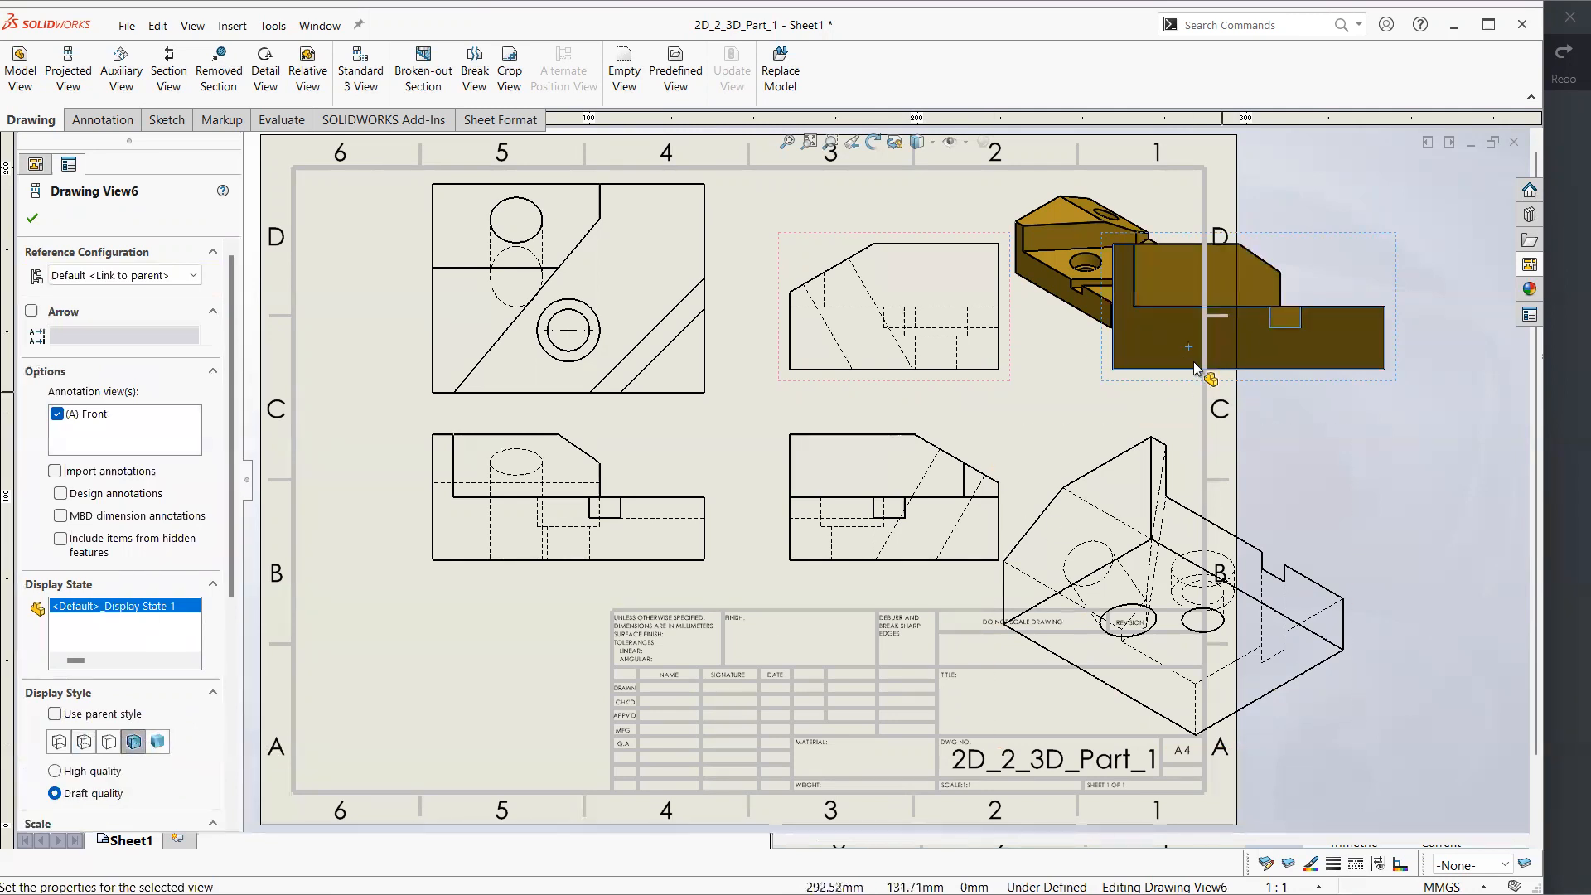
Delete the additional side view and its two projected views from the sheet
left_click(1344, 240)
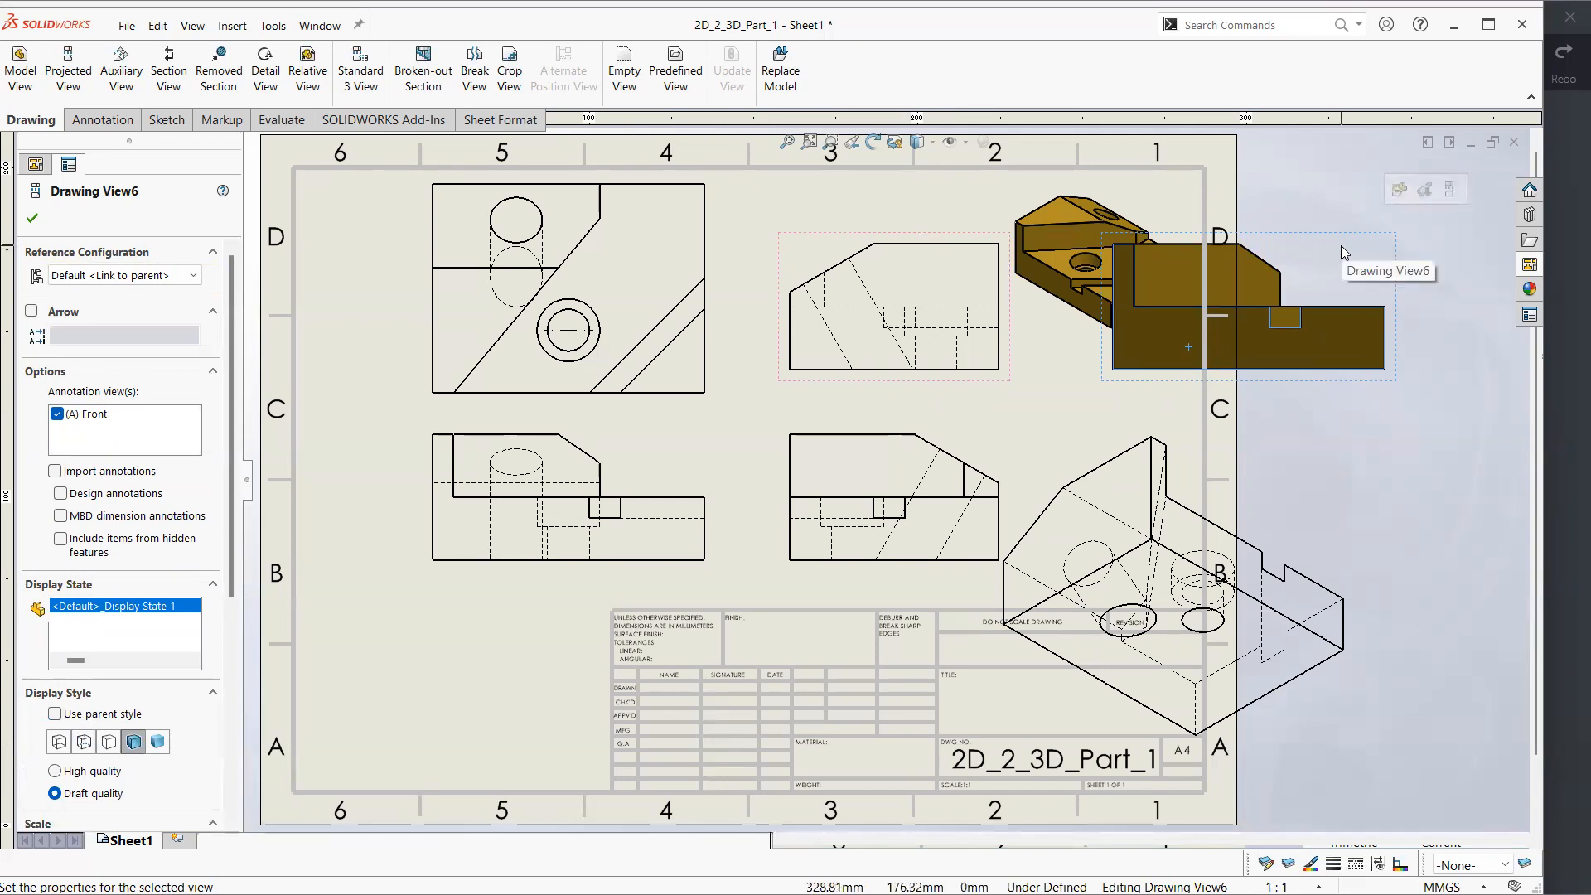
key("Delete")
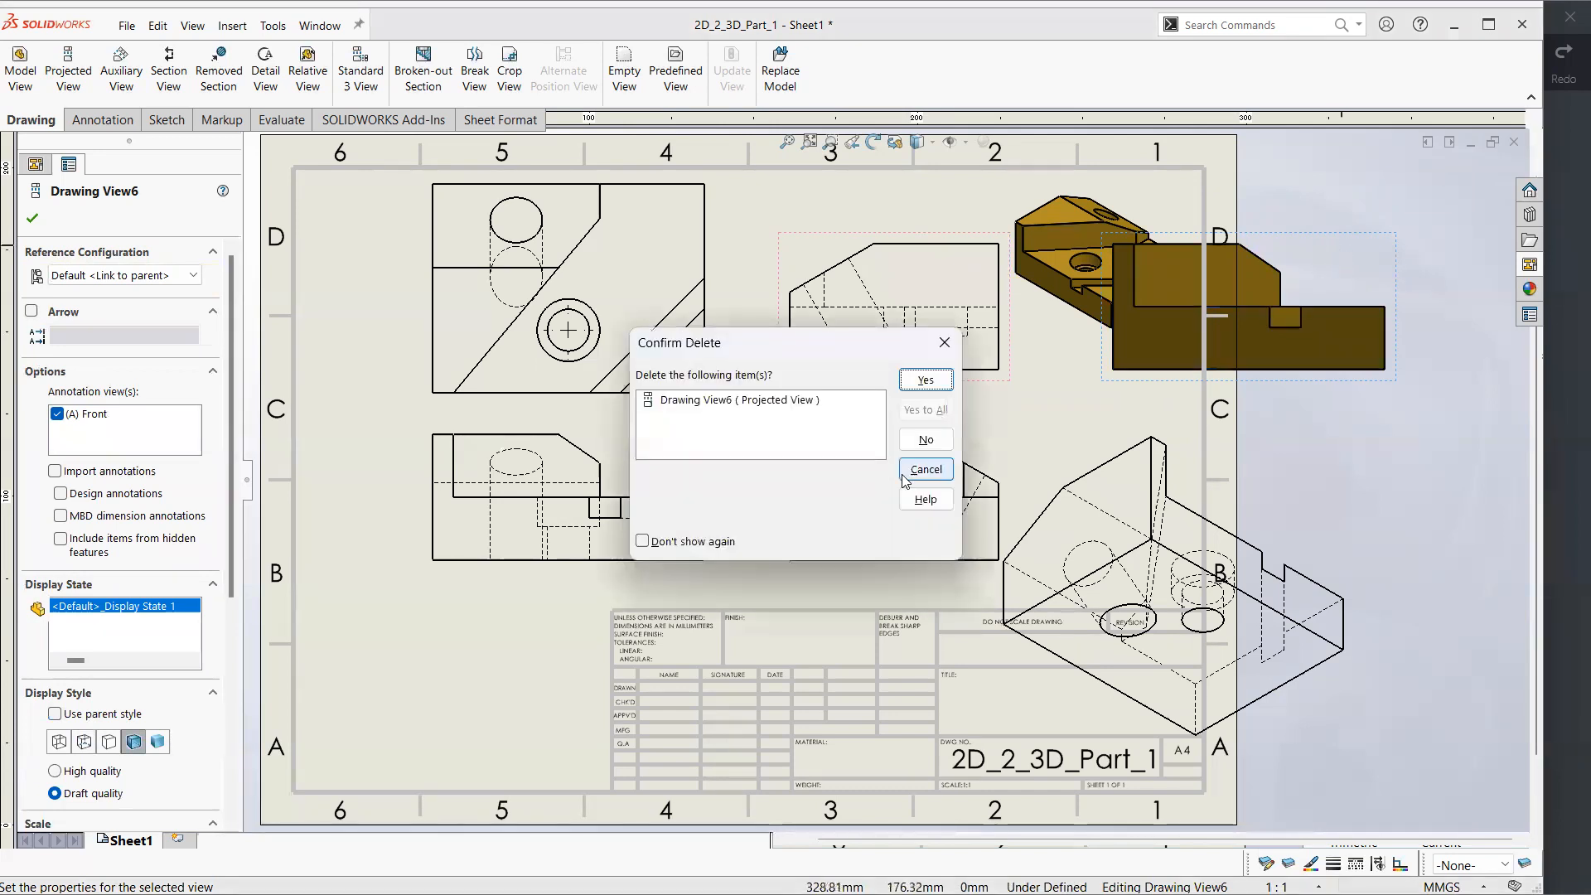
left_click(925, 379)
left_click(966, 267)
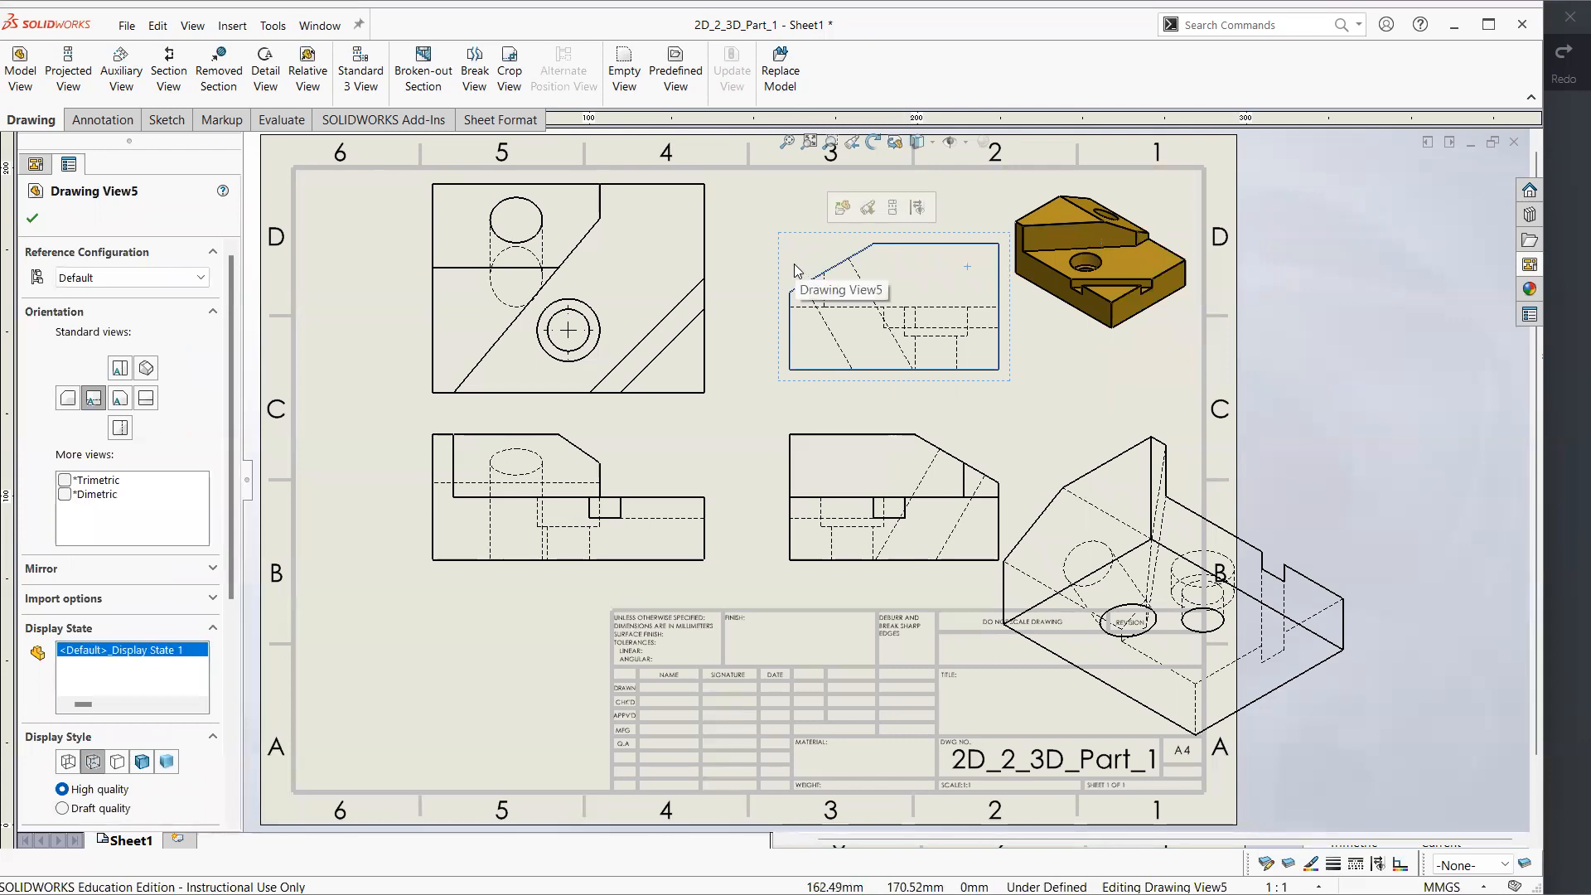
key("Delete")
left_click(904, 385)
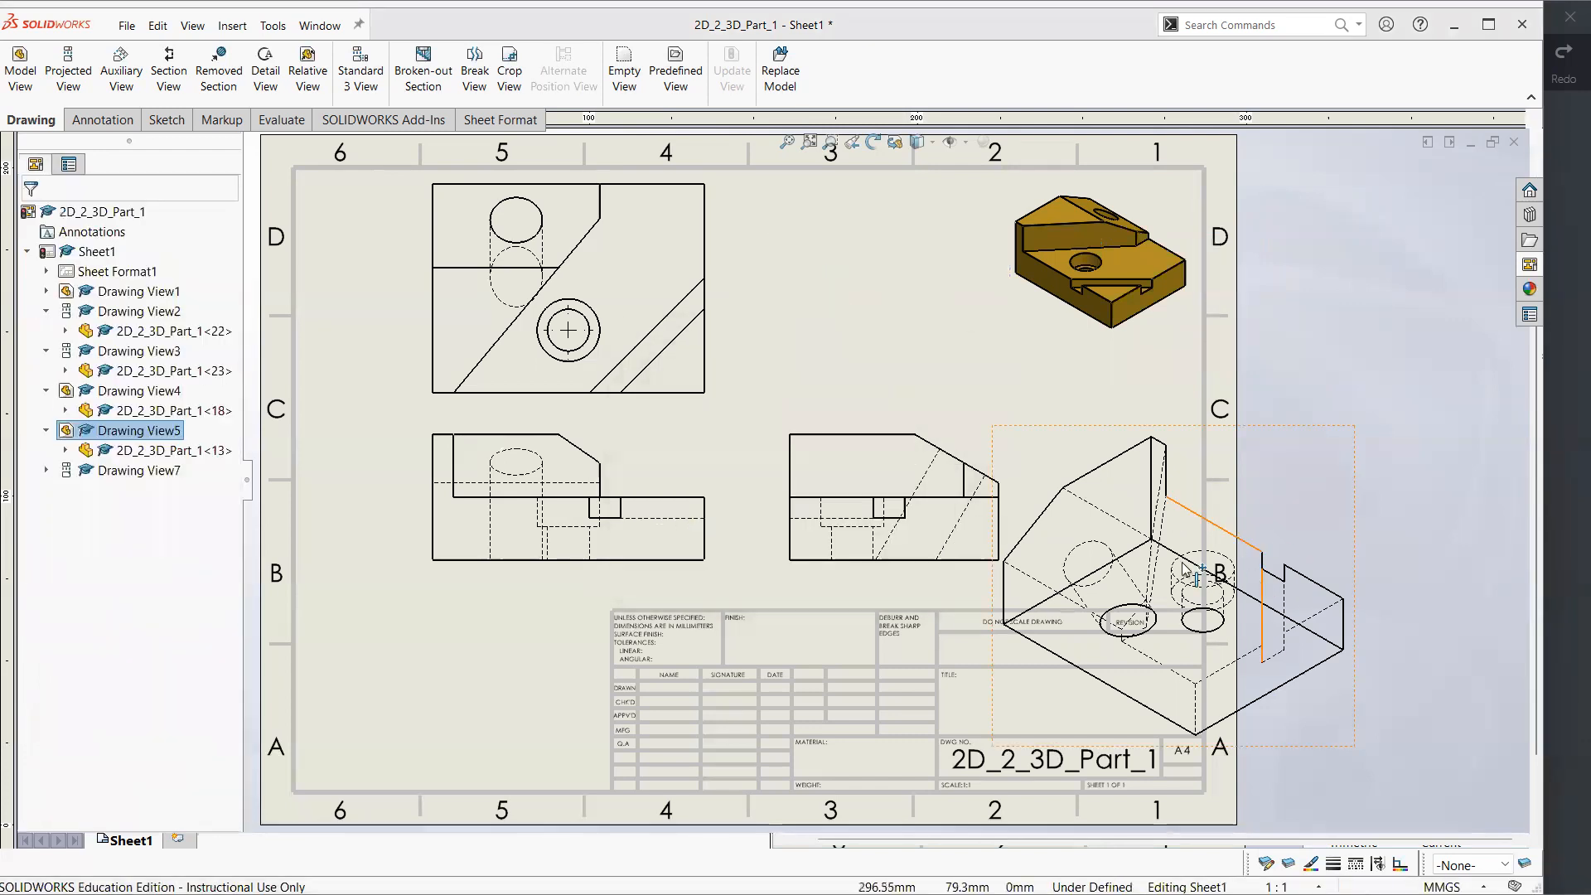
left_click(1124, 443)
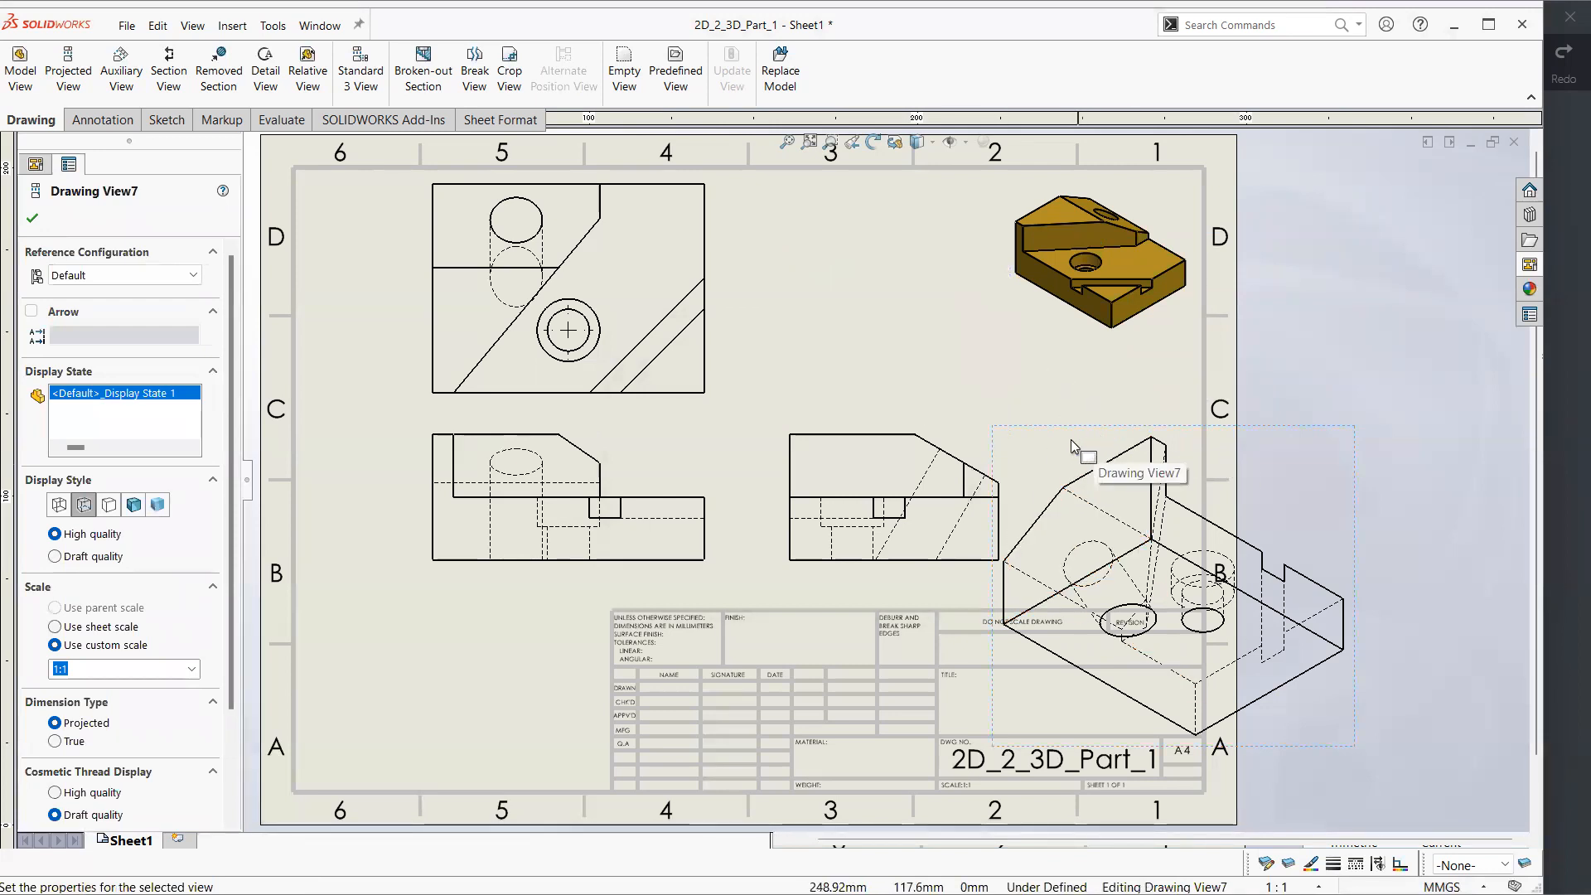
left_click(1022, 433)
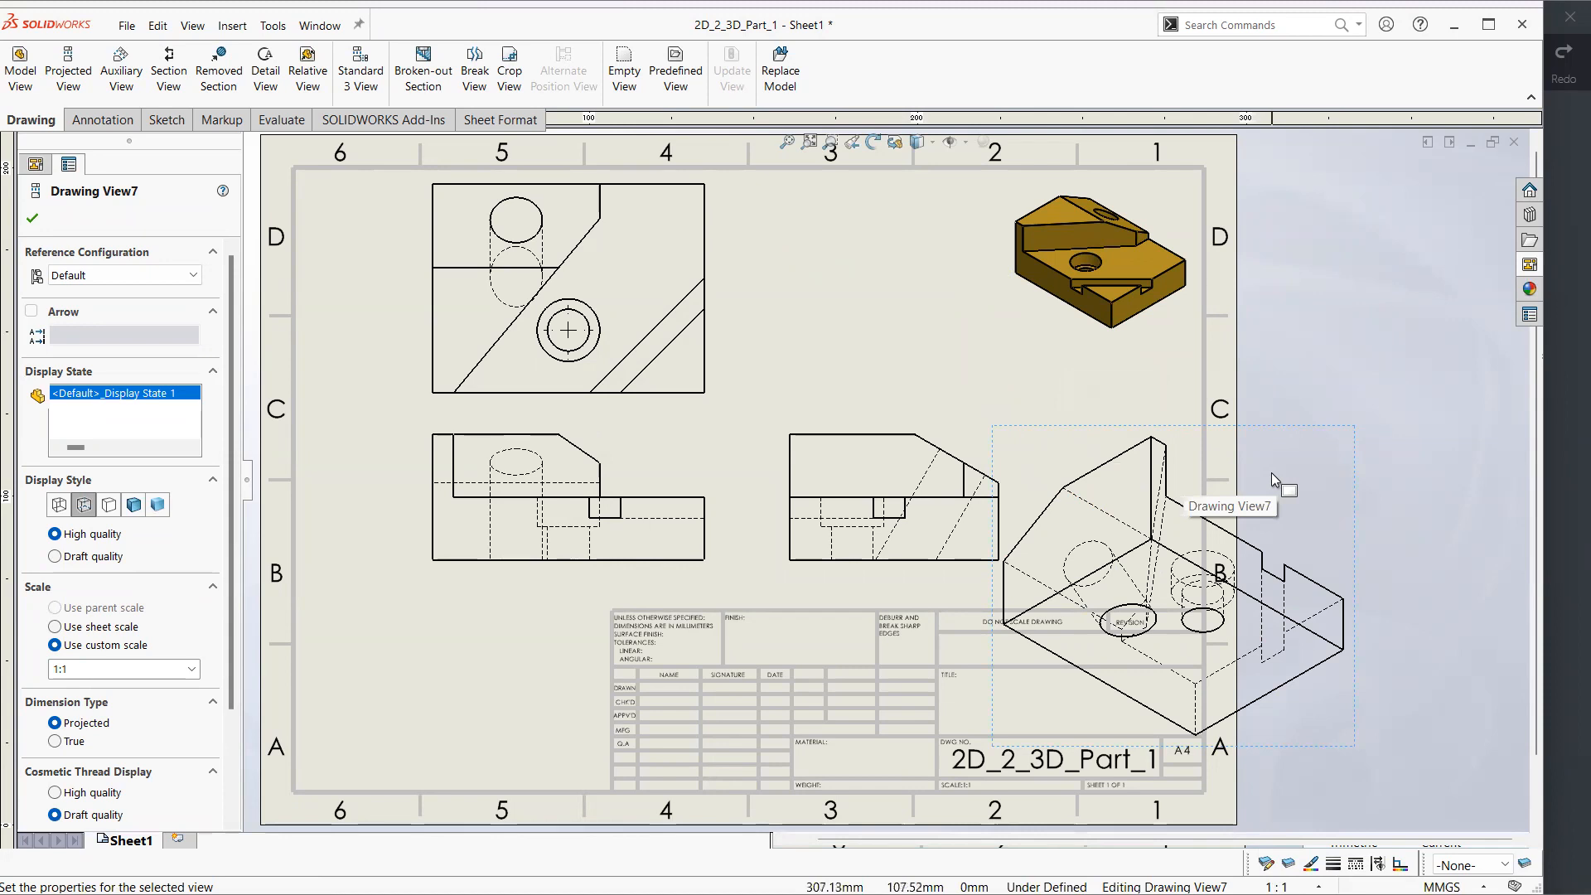
key("Delete")
left_click(928, 380)
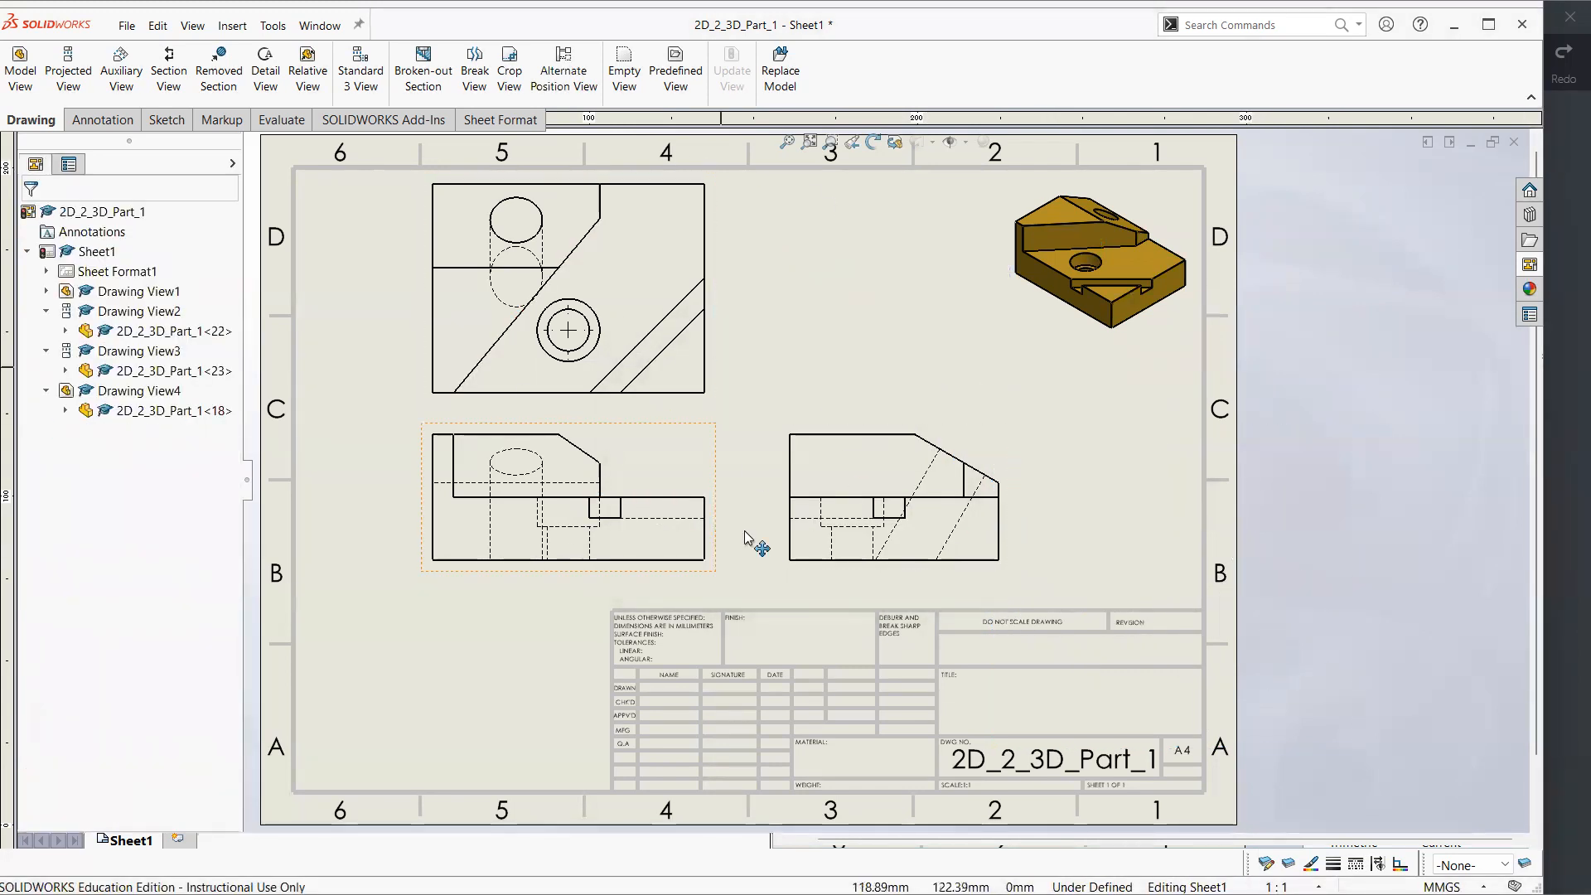
Consult the reference drawing in Xodo, and dimension the overall length of the front view below its bottom edge
left_click(1565, 474)
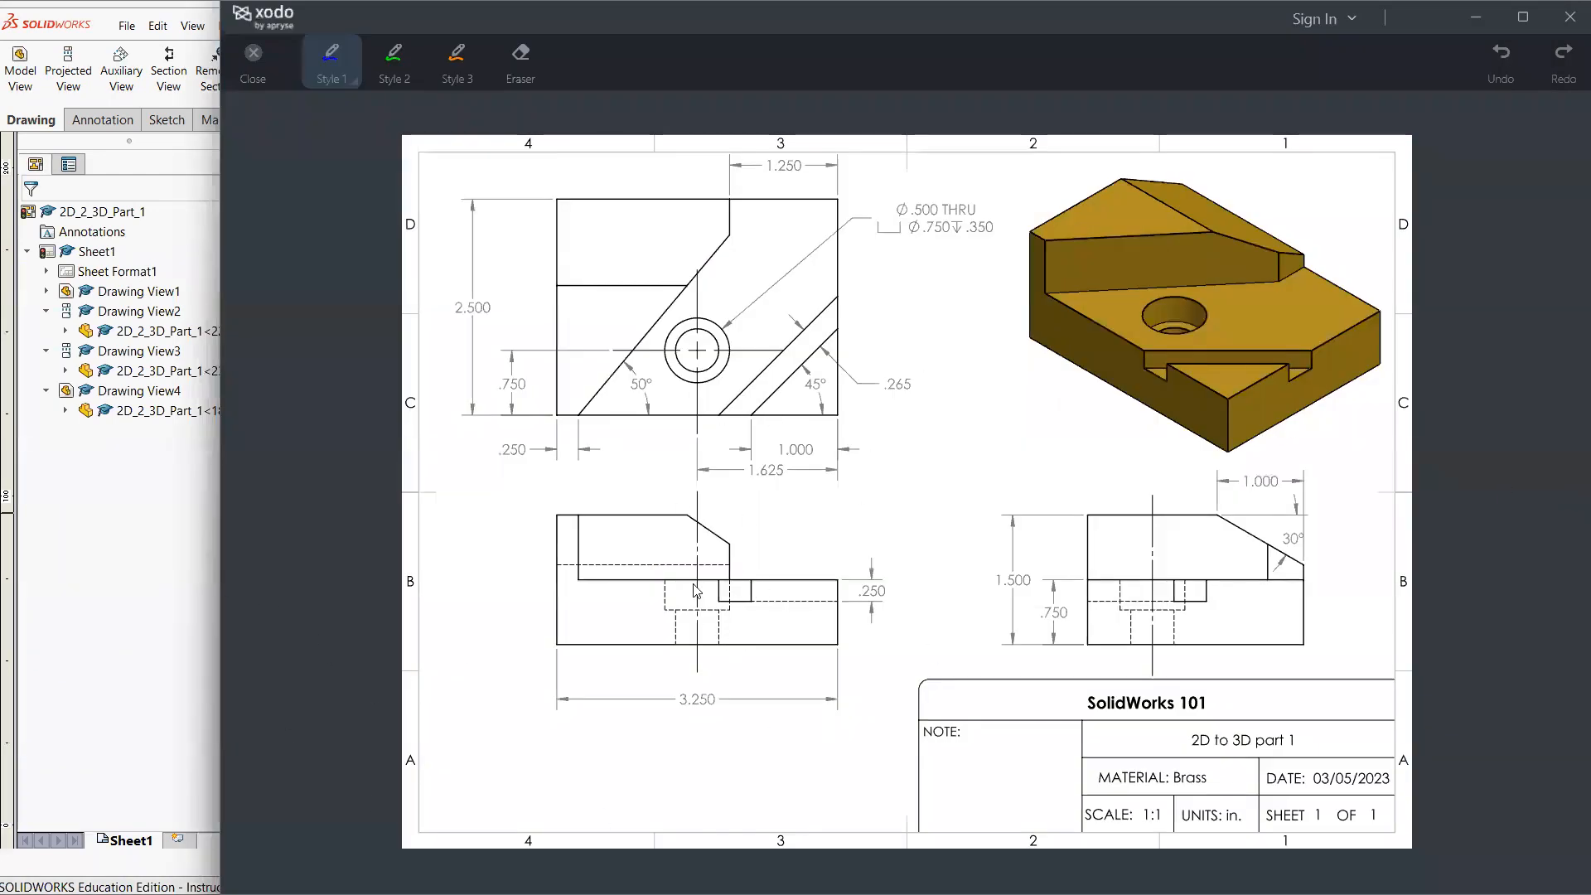
left_click(192, 549)
left_click(1565, 504)
left_click(164, 572)
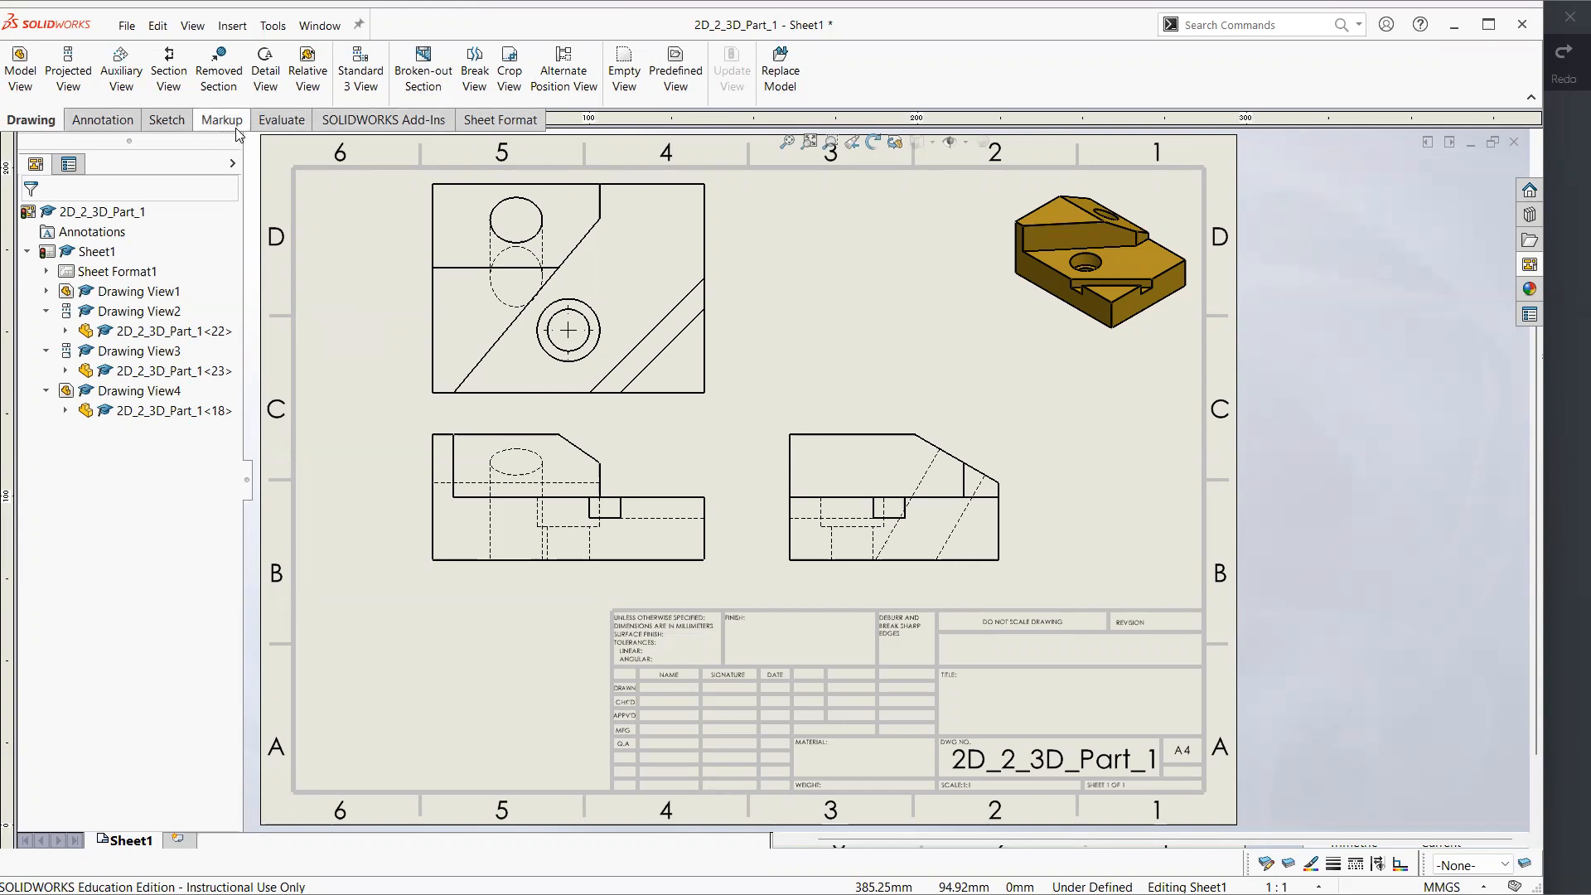
left_click(115, 123)
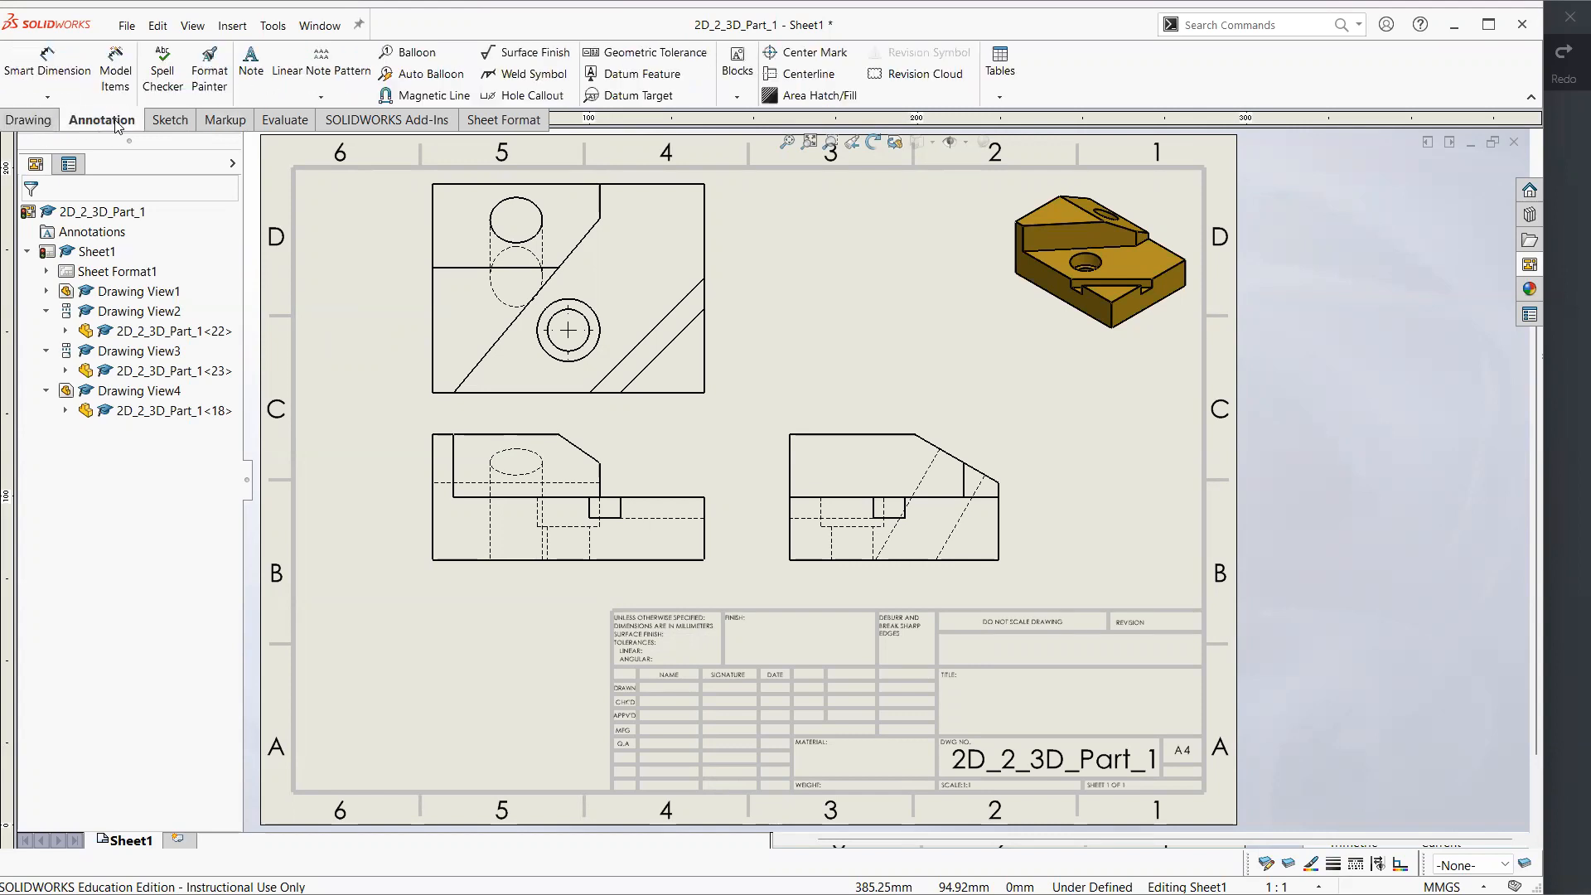
left_click(48, 60)
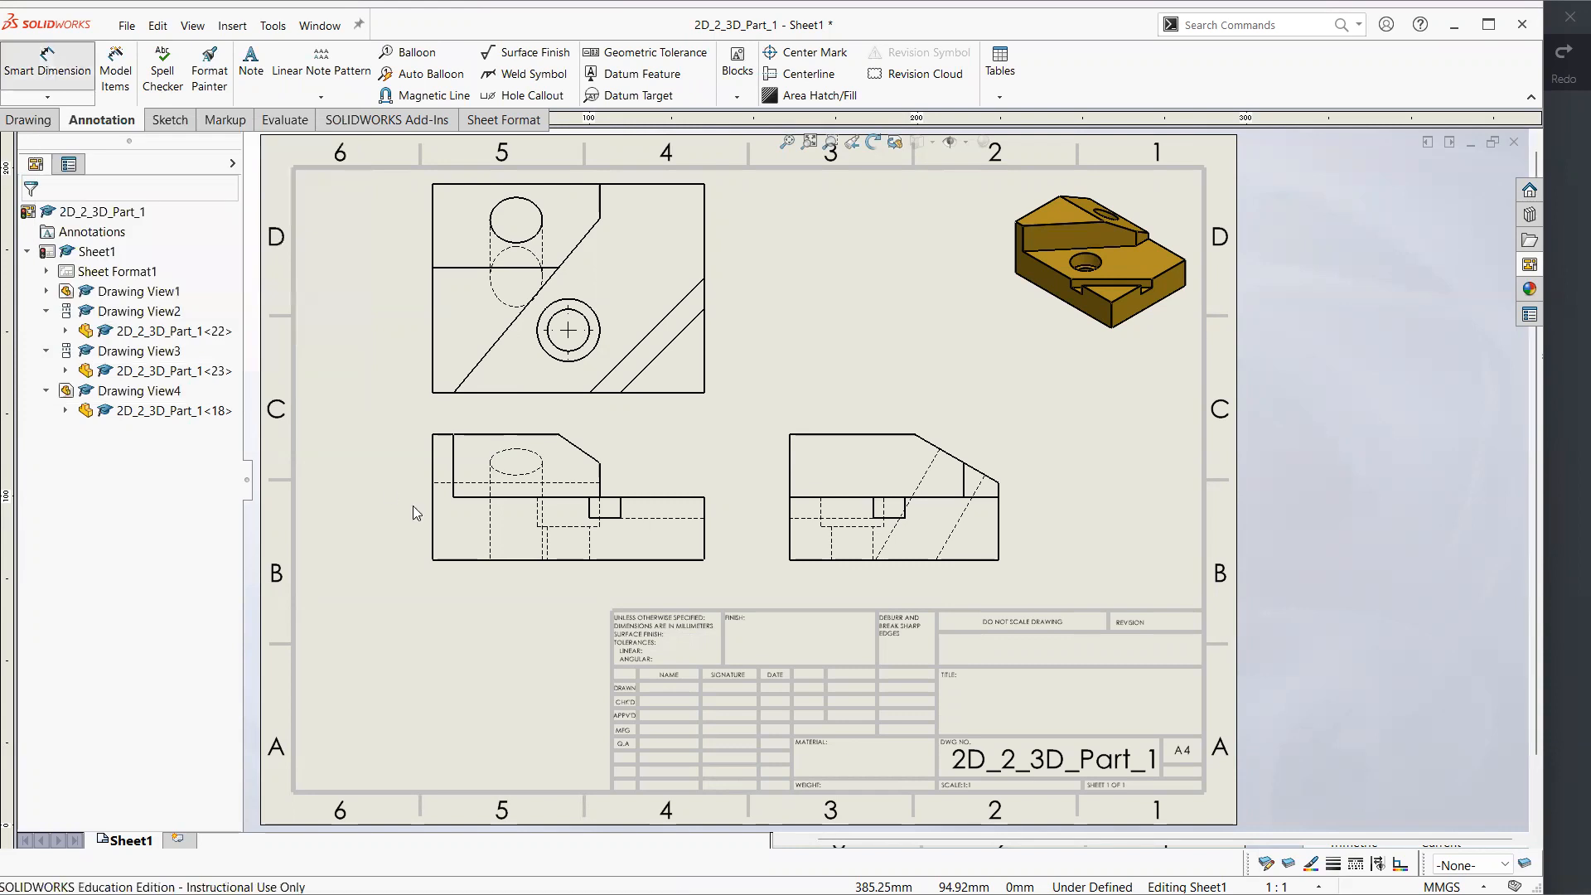
left_click(461, 560)
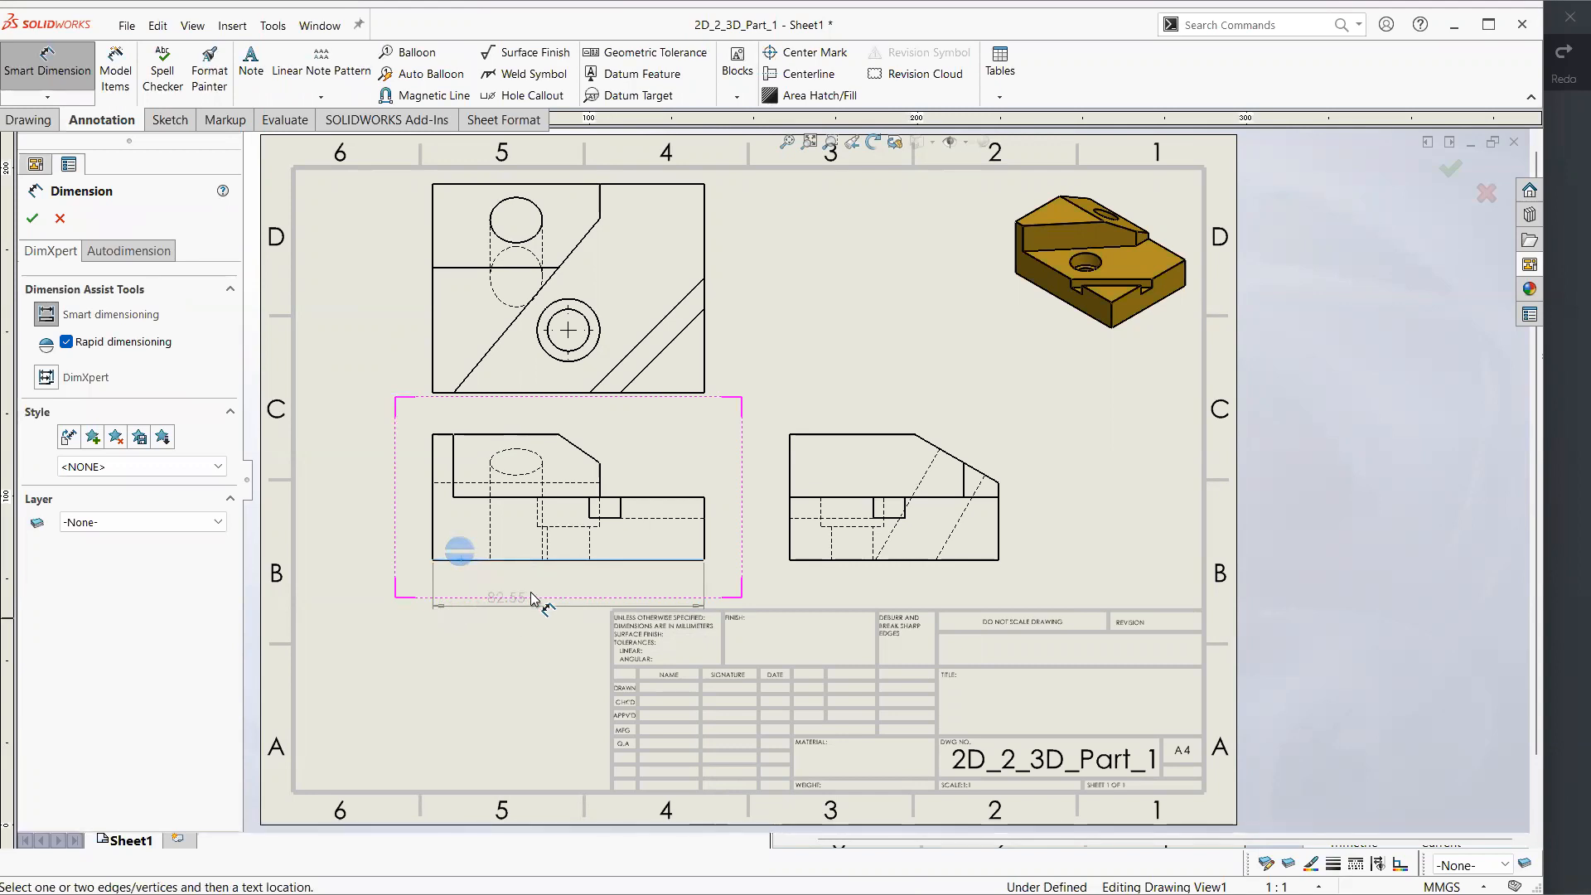
left_click(562, 602)
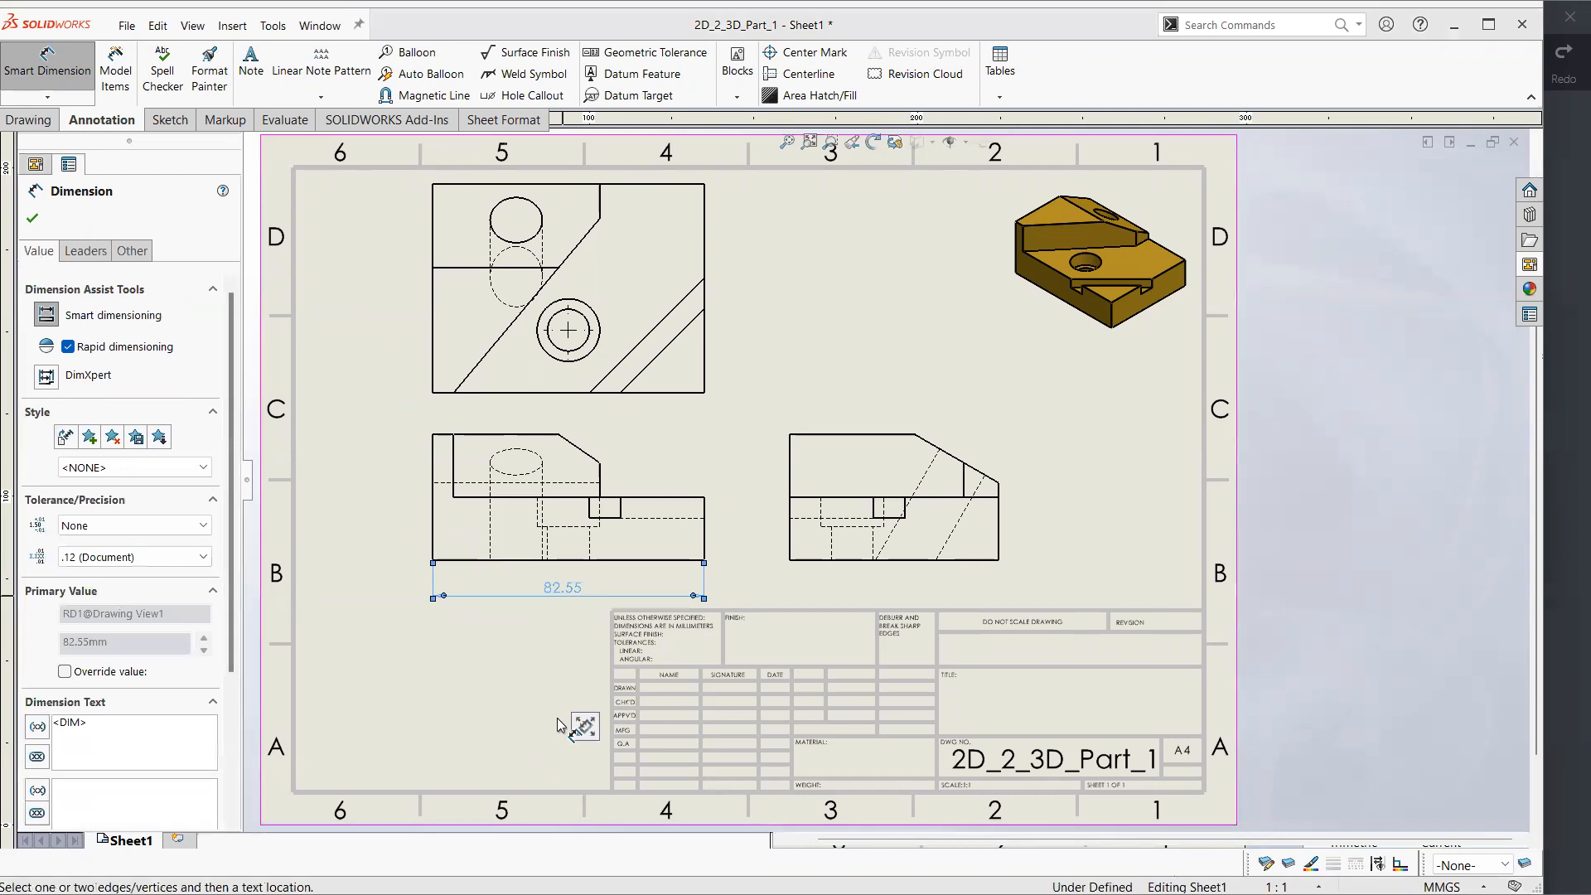
key("Escape")
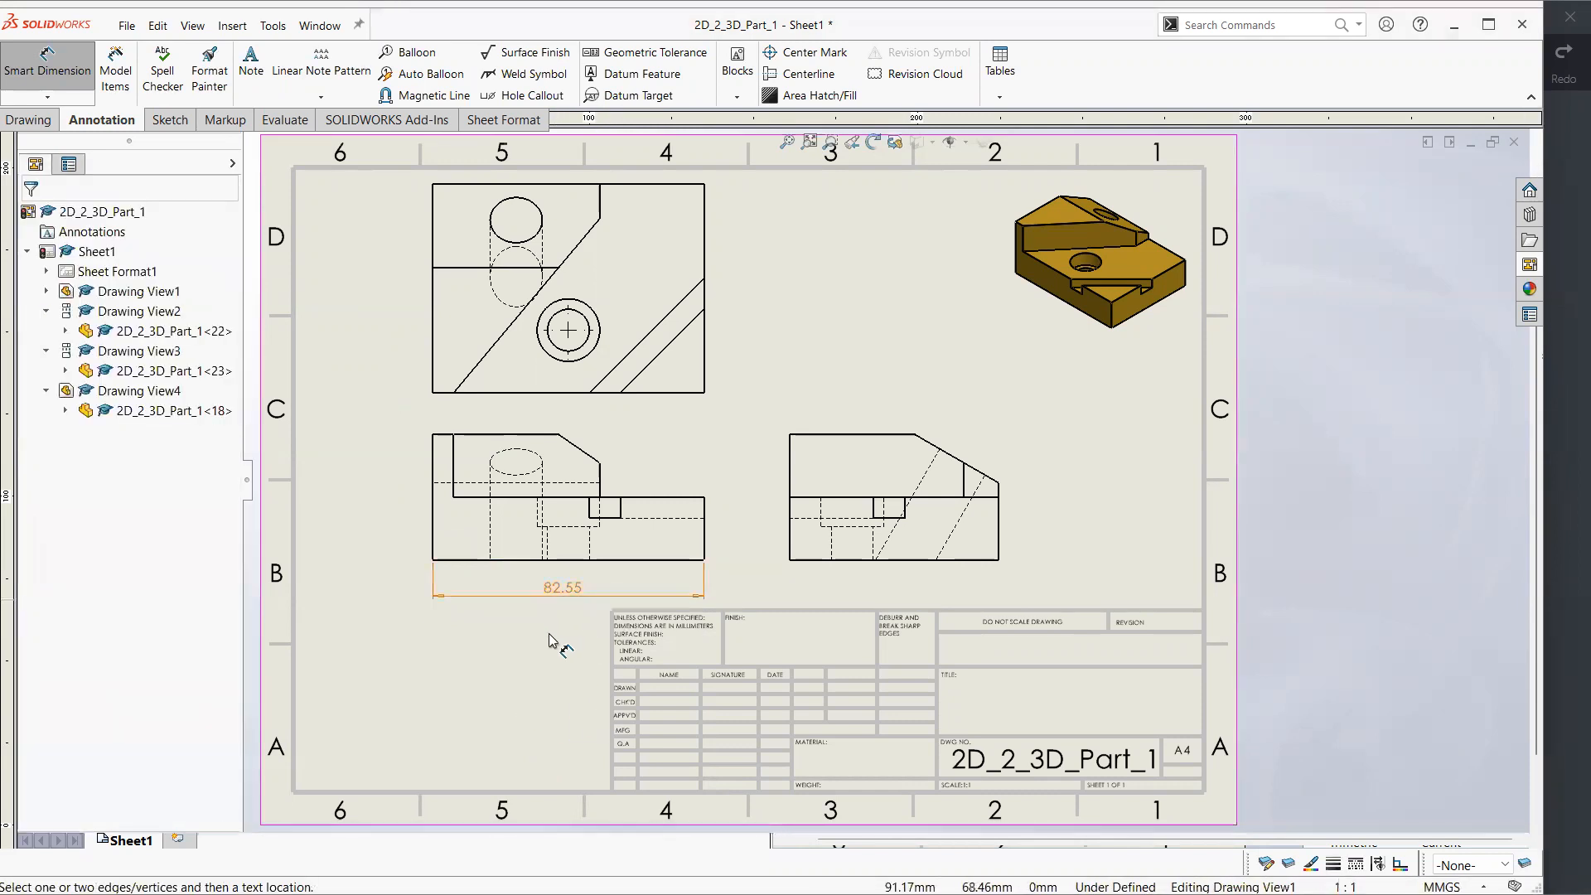
Check the units on the reference drawing in Xodo, and set the drawing's unit system to IPS (inch, pound, second)
left_click(1563, 439)
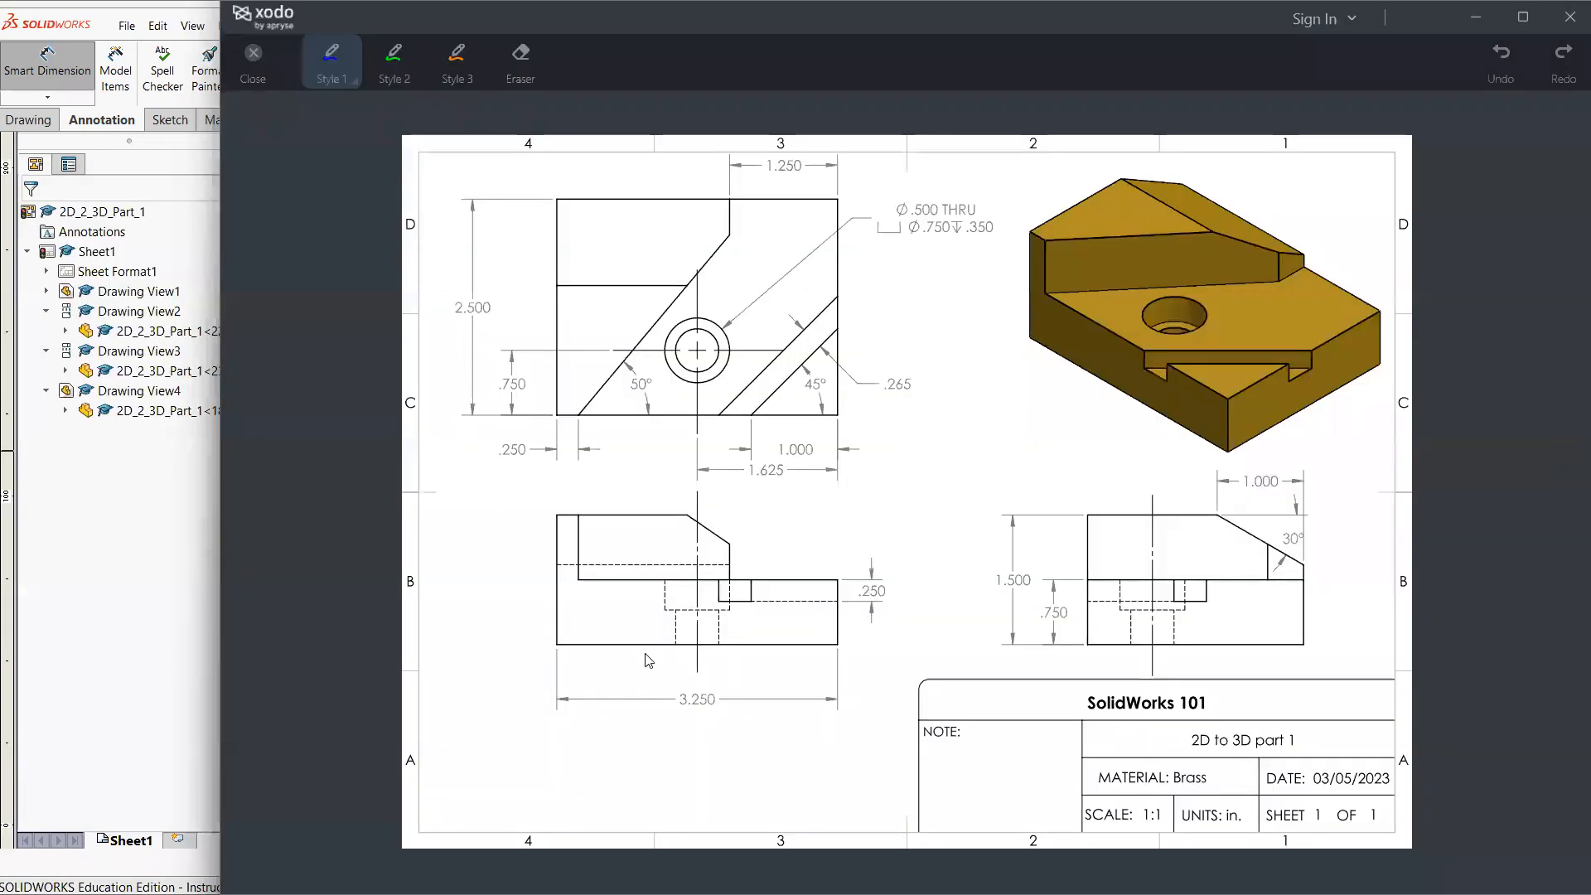
left_click(193, 621)
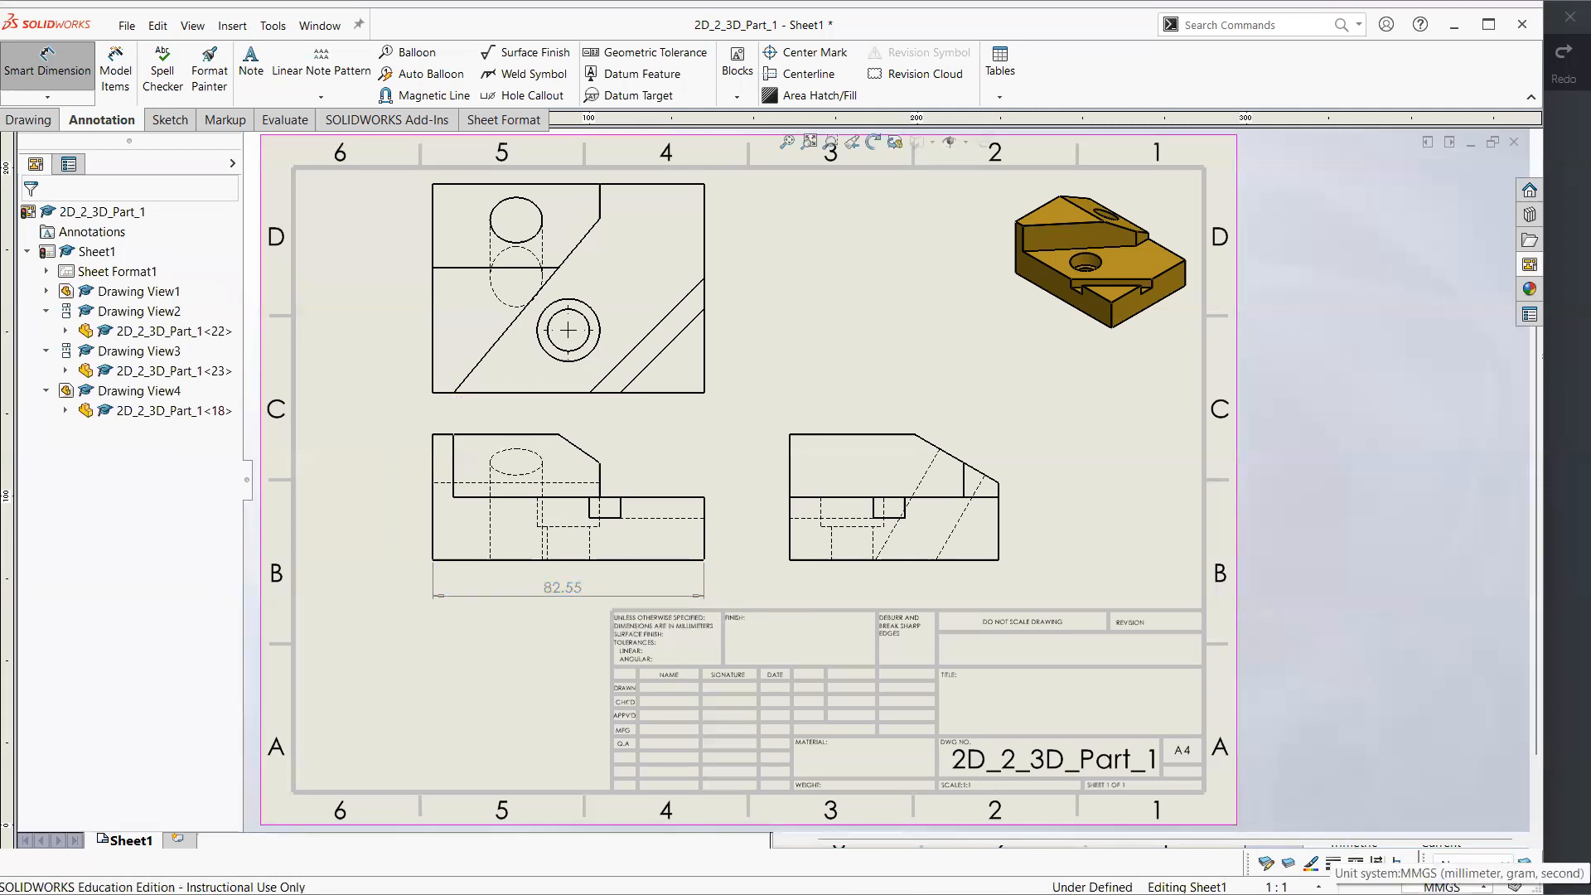
left_click(1441, 885)
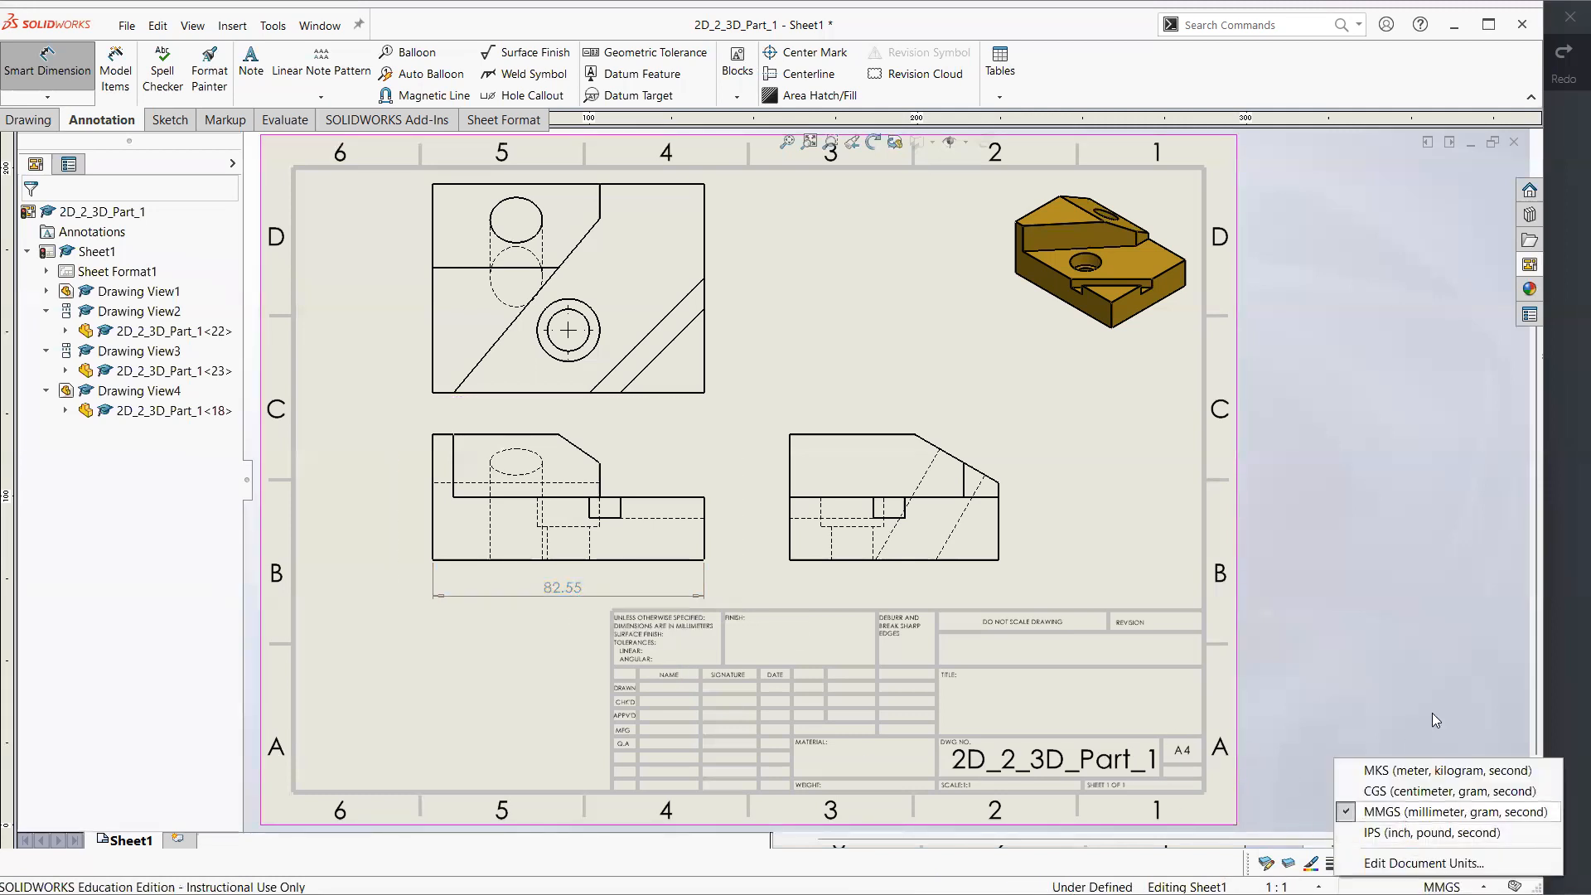
left_click(1550, 581)
mouse_move(1242, 791)
left_mouse_down()
mouse_move(1202, 846)
mouse_move(1240, 794)
left_mouse_up()
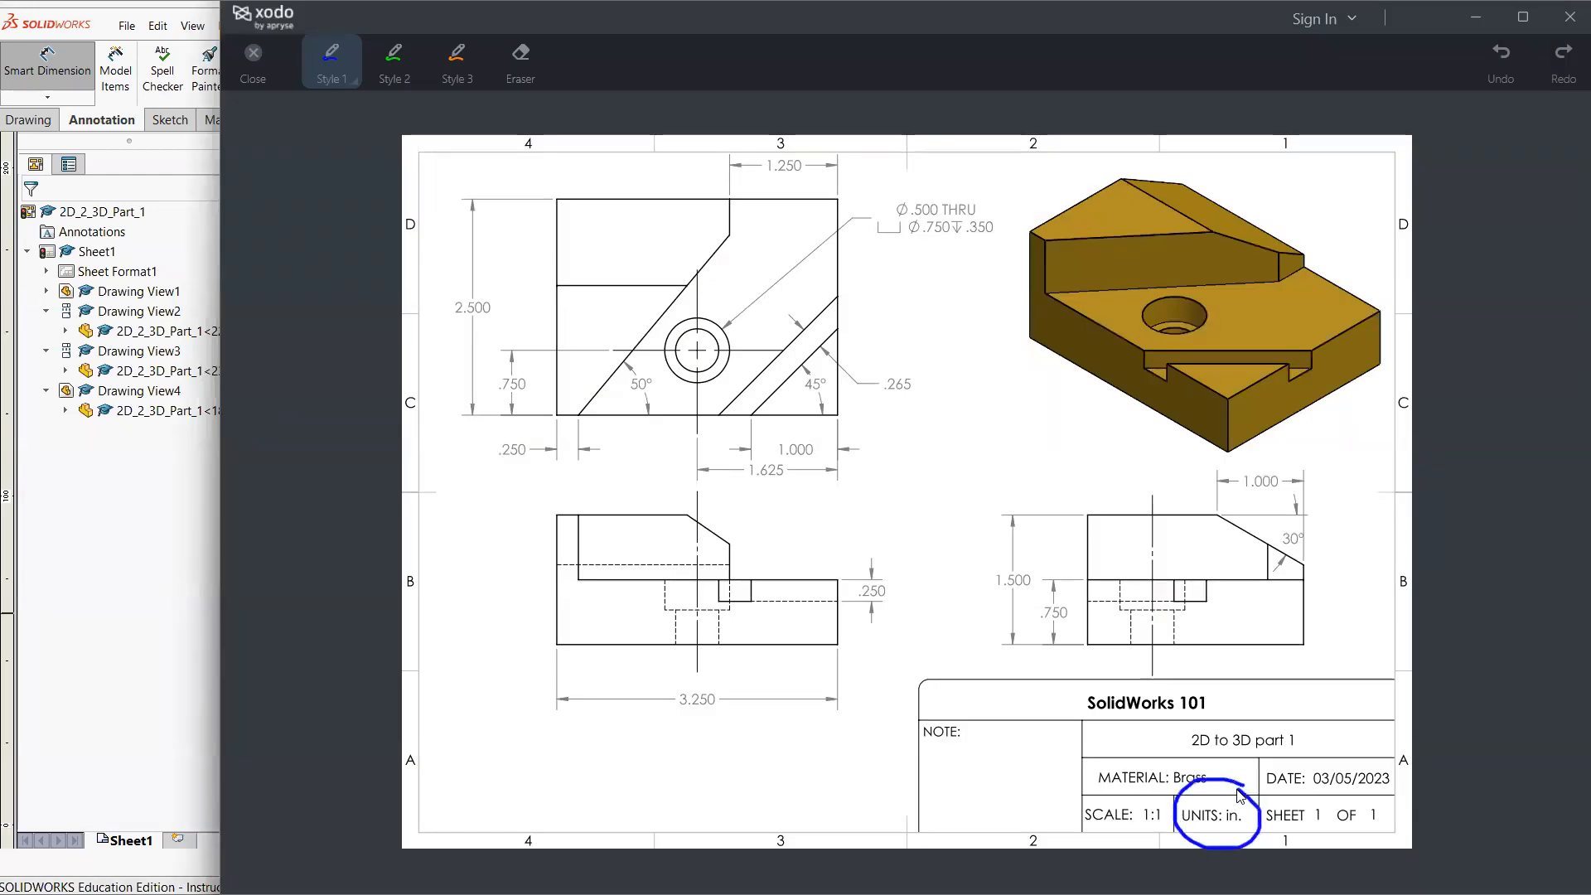
key("ctrl+z")
left_click(195, 560)
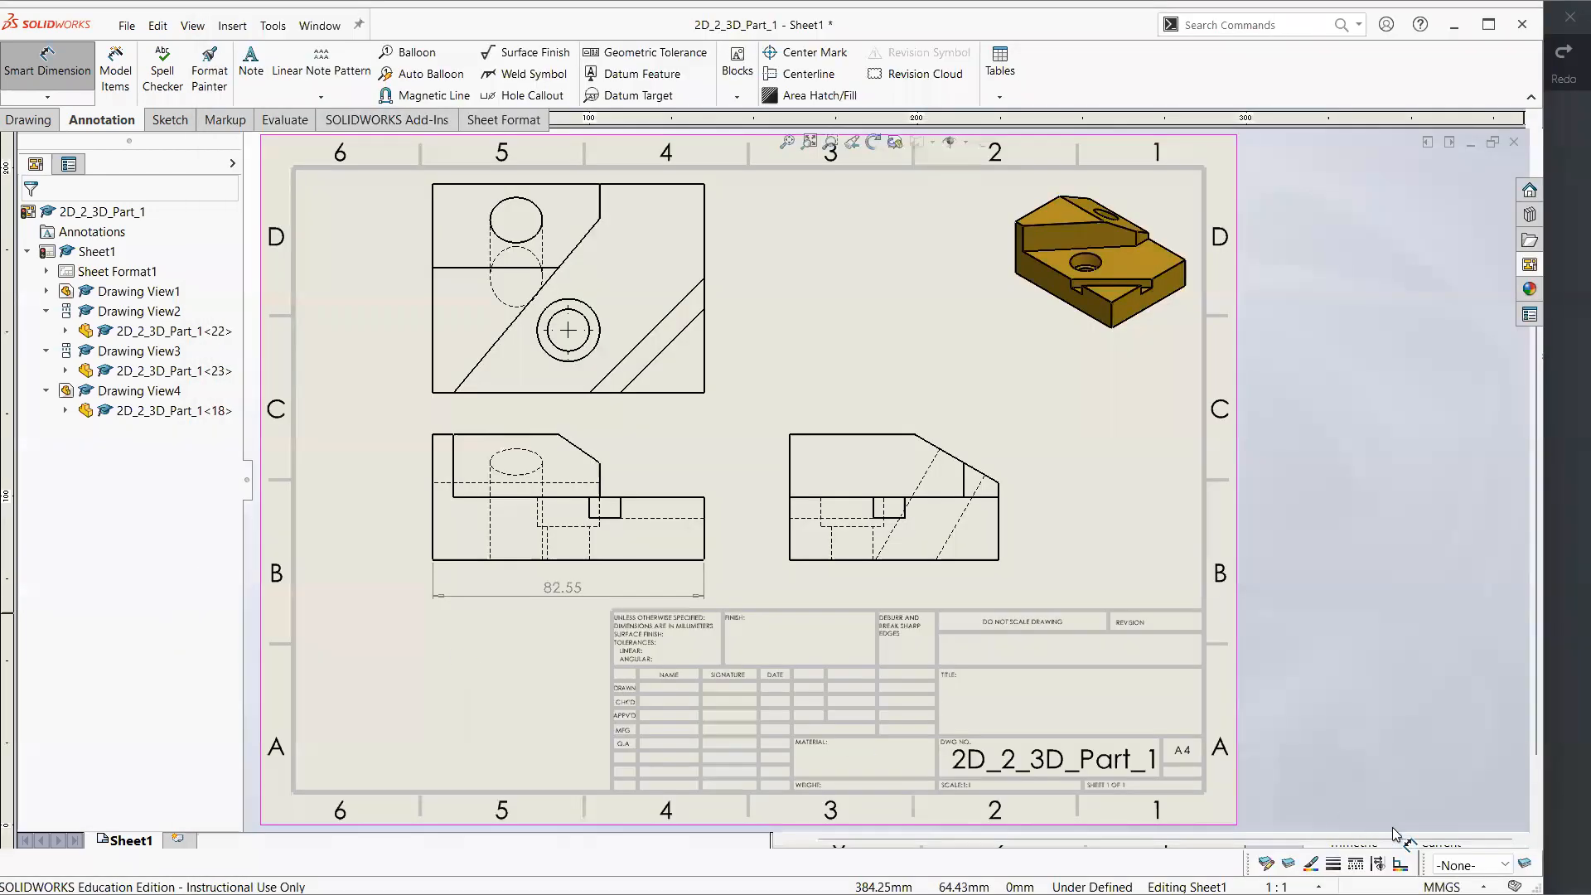
left_click(1442, 885)
left_click(1416, 833)
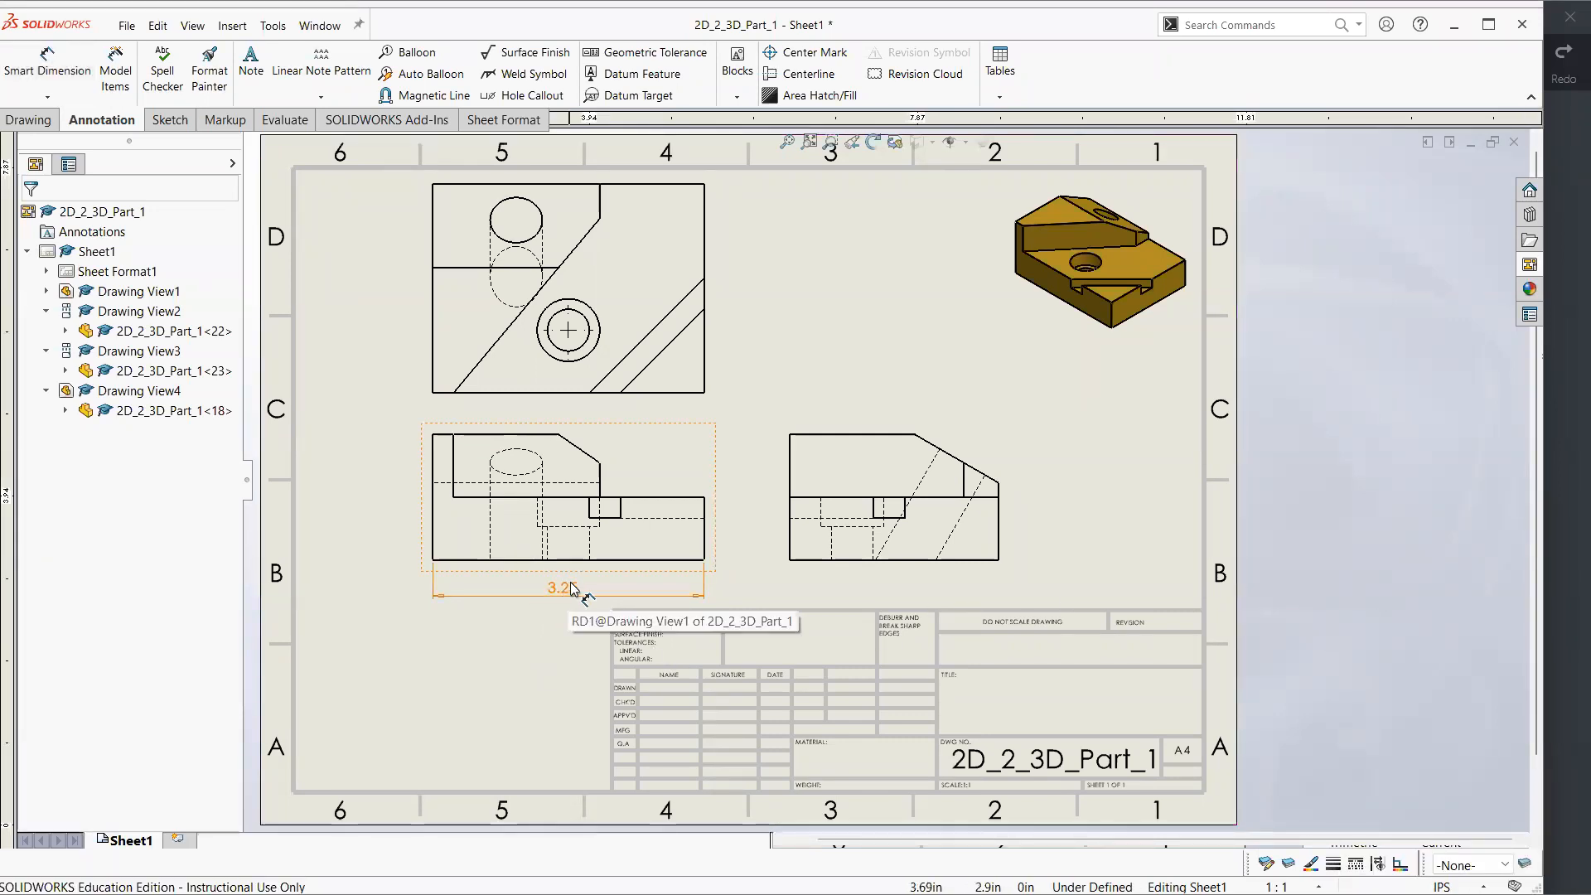
Dimension the depth of the small slot in the front view, placing the dimension beside the view's outer end
left_click(47, 65)
left_click(608, 511)
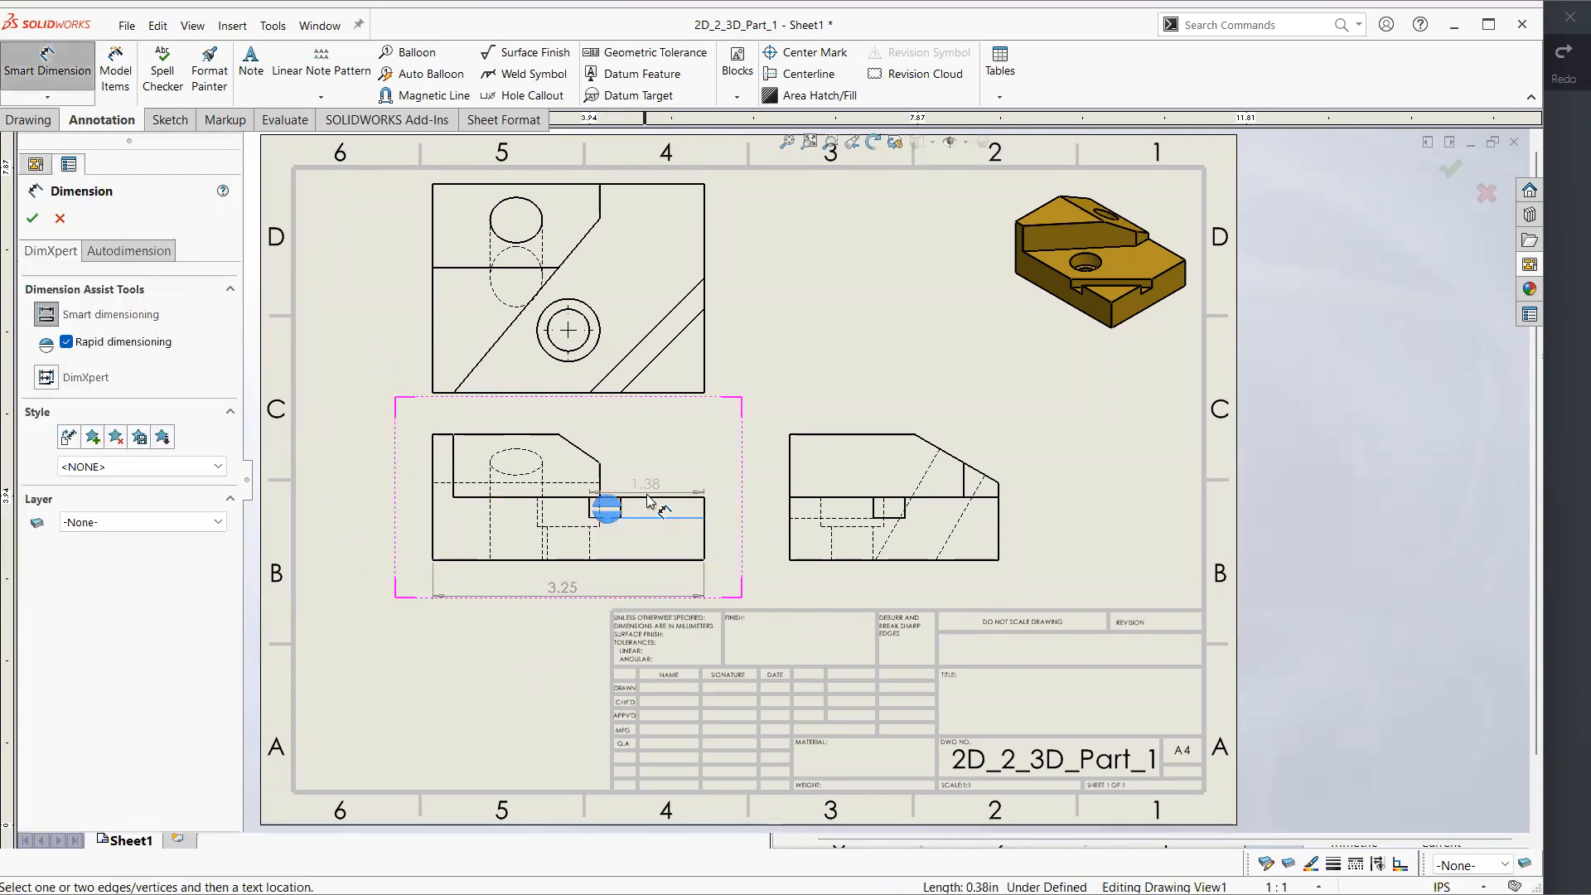
left_click(653, 499)
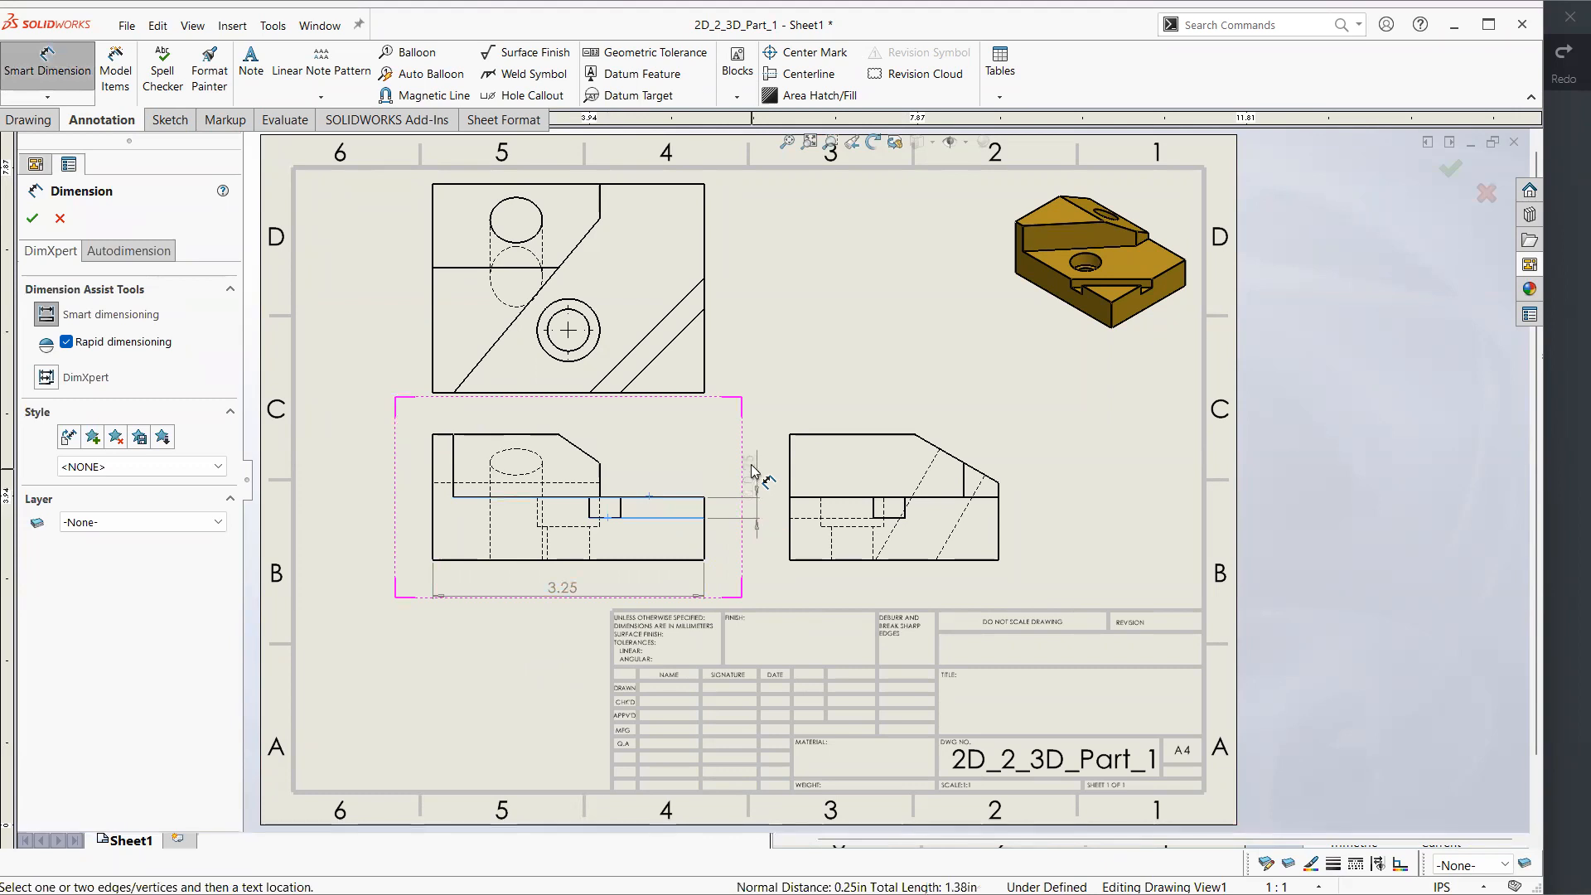
left_click(952, 373)
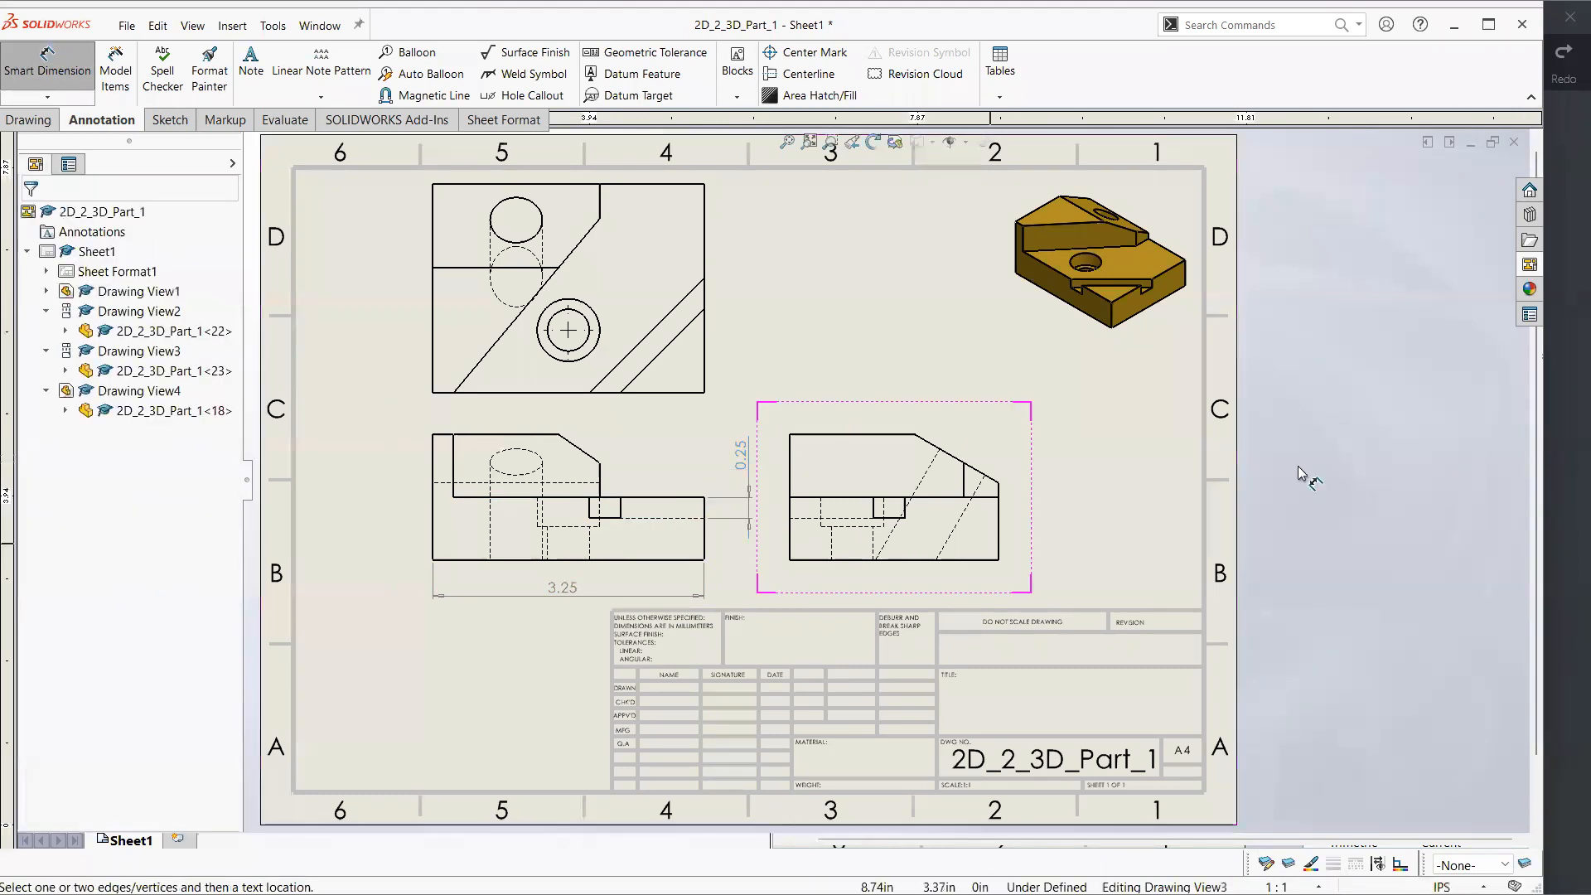
Compare the front view's slot depth and overall length dimensions with the reference drawing in Xodo
left_click(1567, 430)
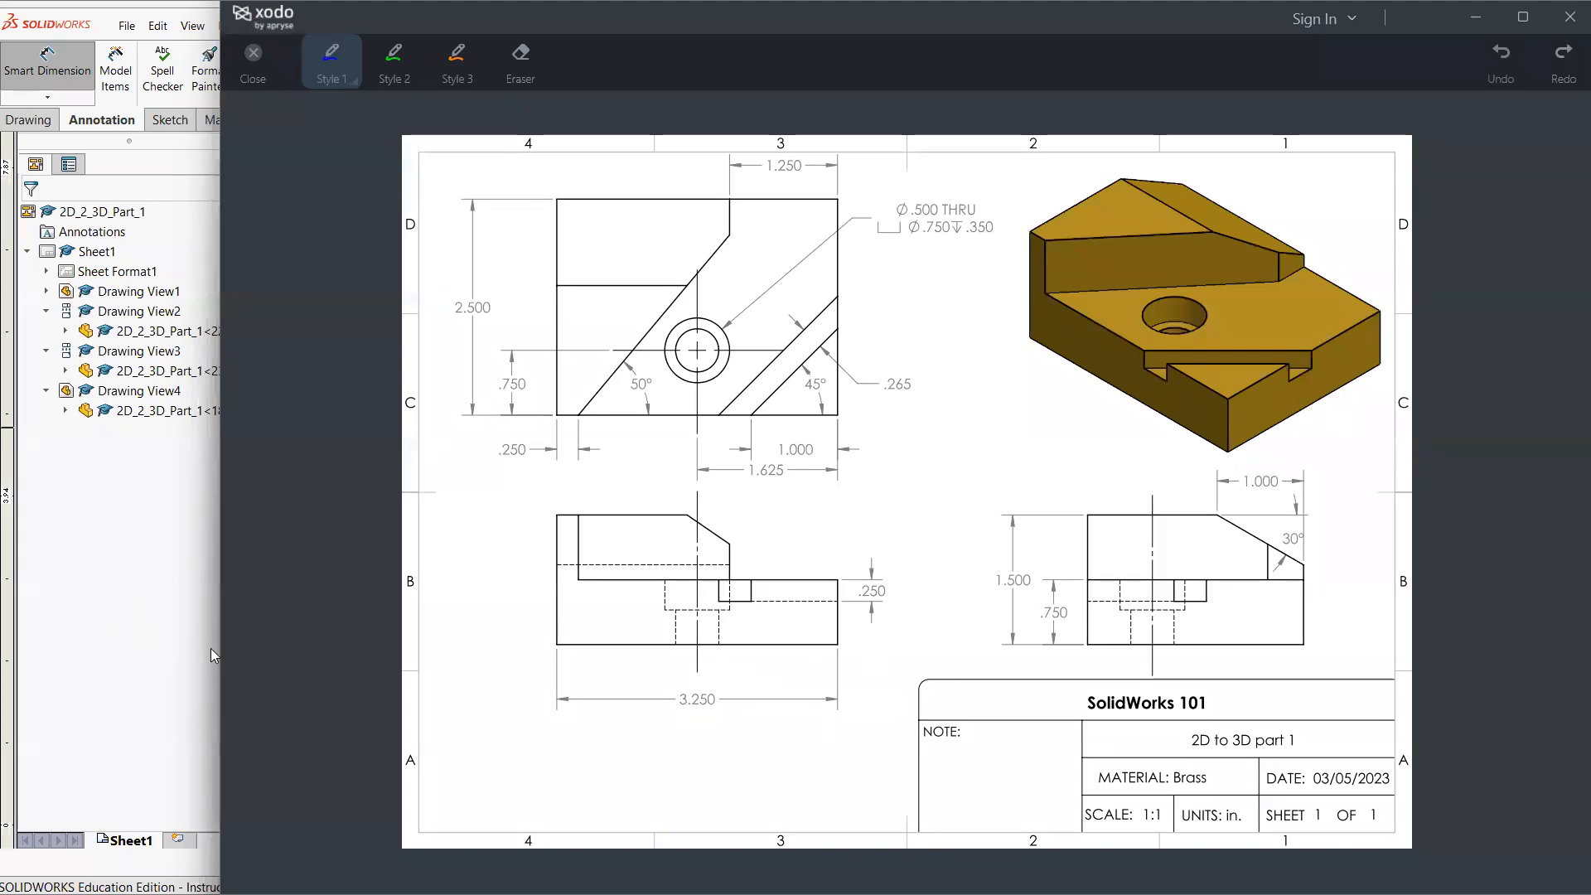
mouse_move(689, 479)
left_mouse_down()
mouse_move(1081, 650)
mouse_move(789, 520)
left_mouse_up()
left_click(188, 576)
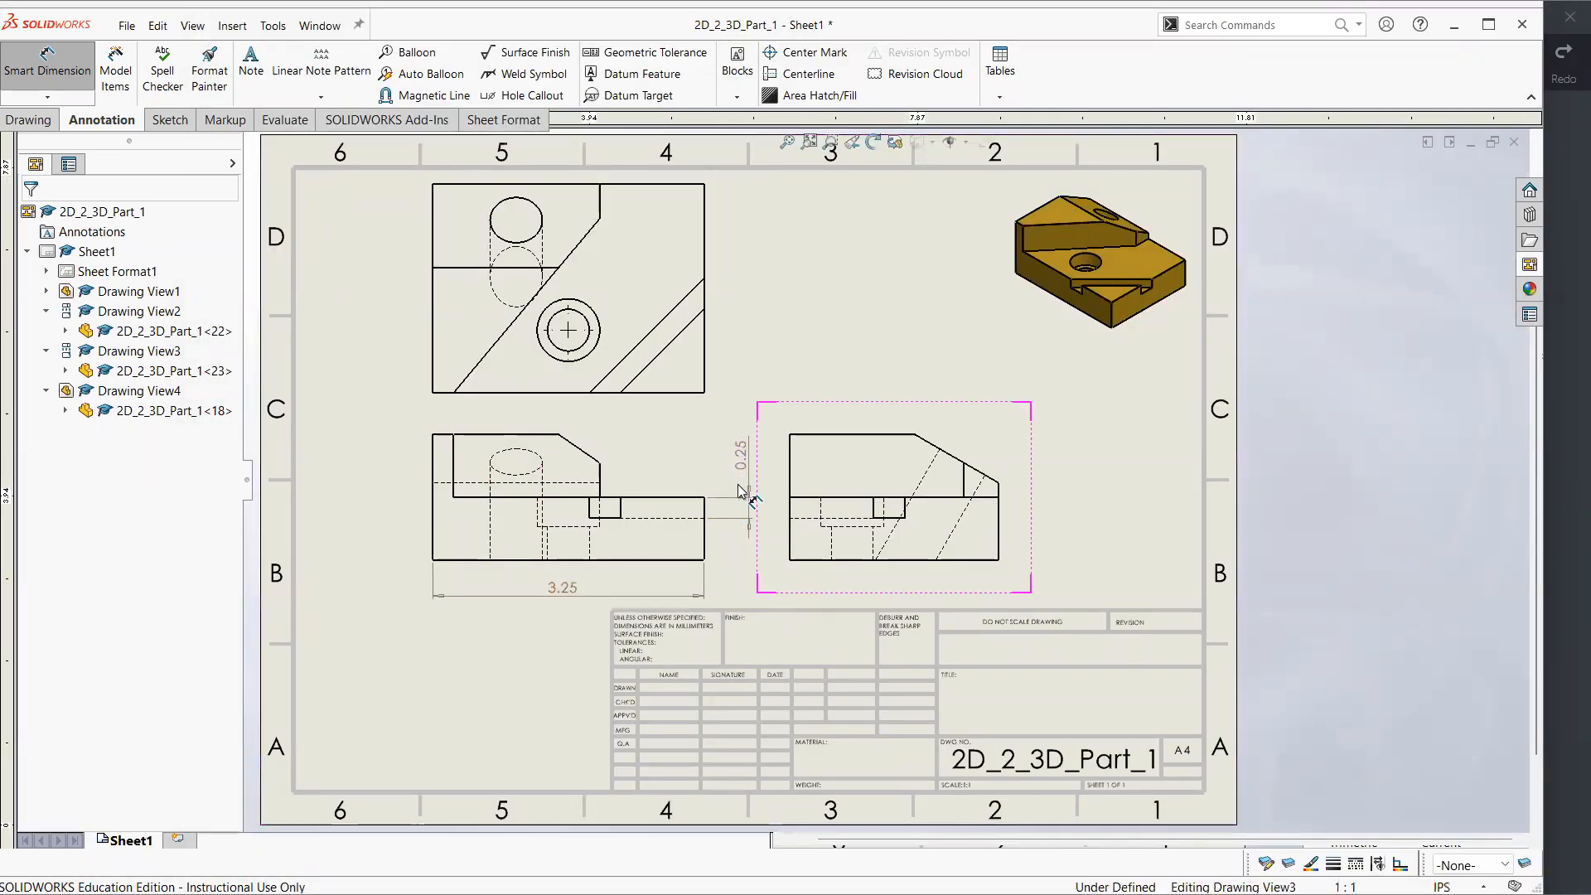
left_click(1568, 495)
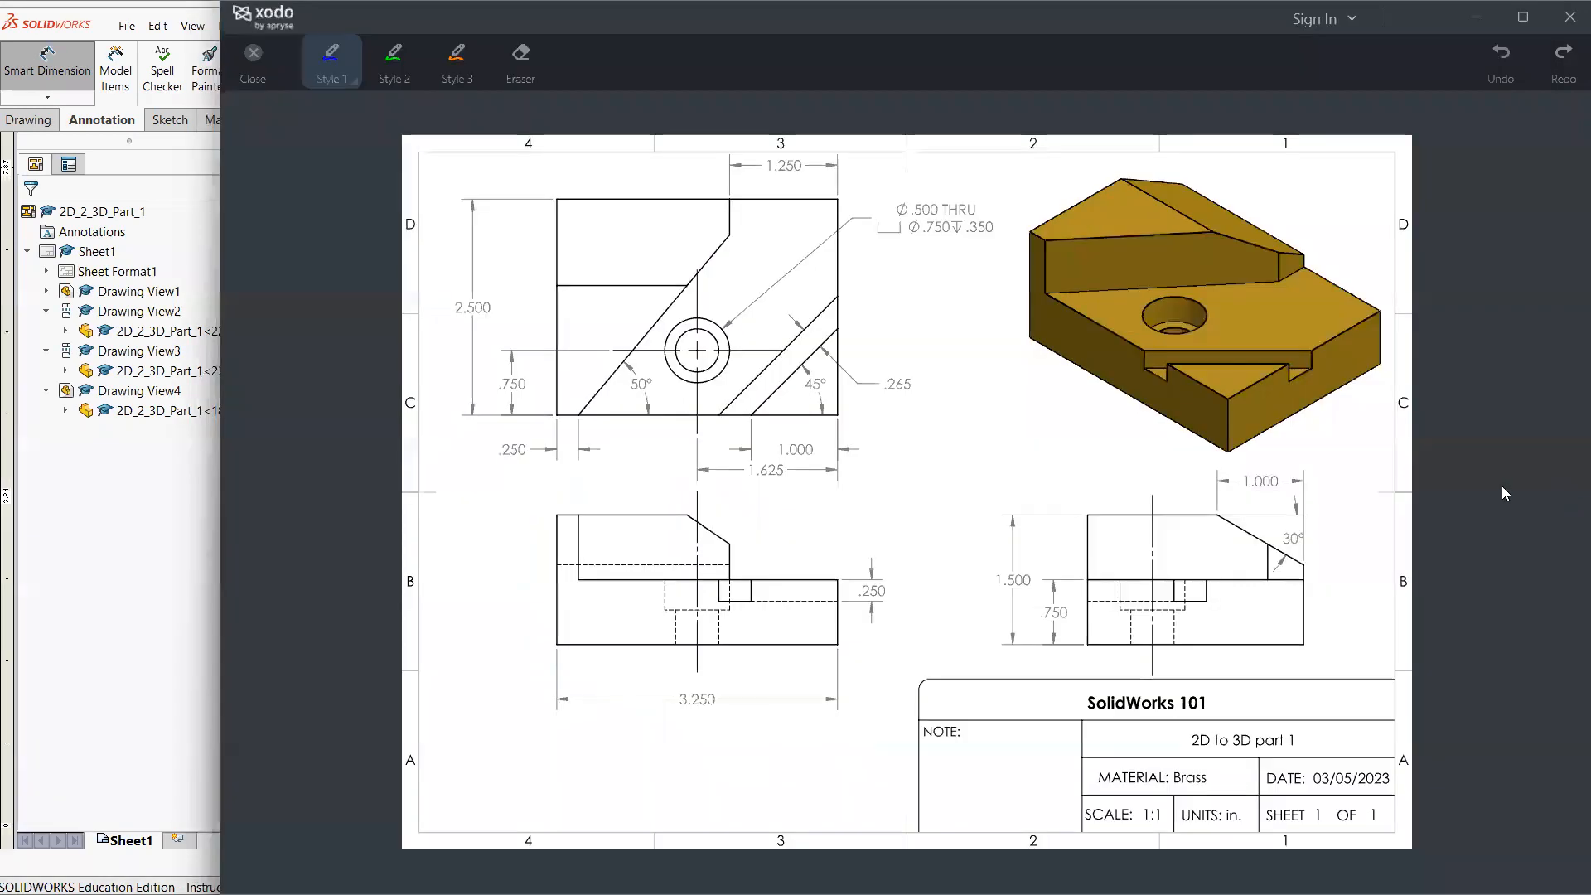
left_click(140, 608)
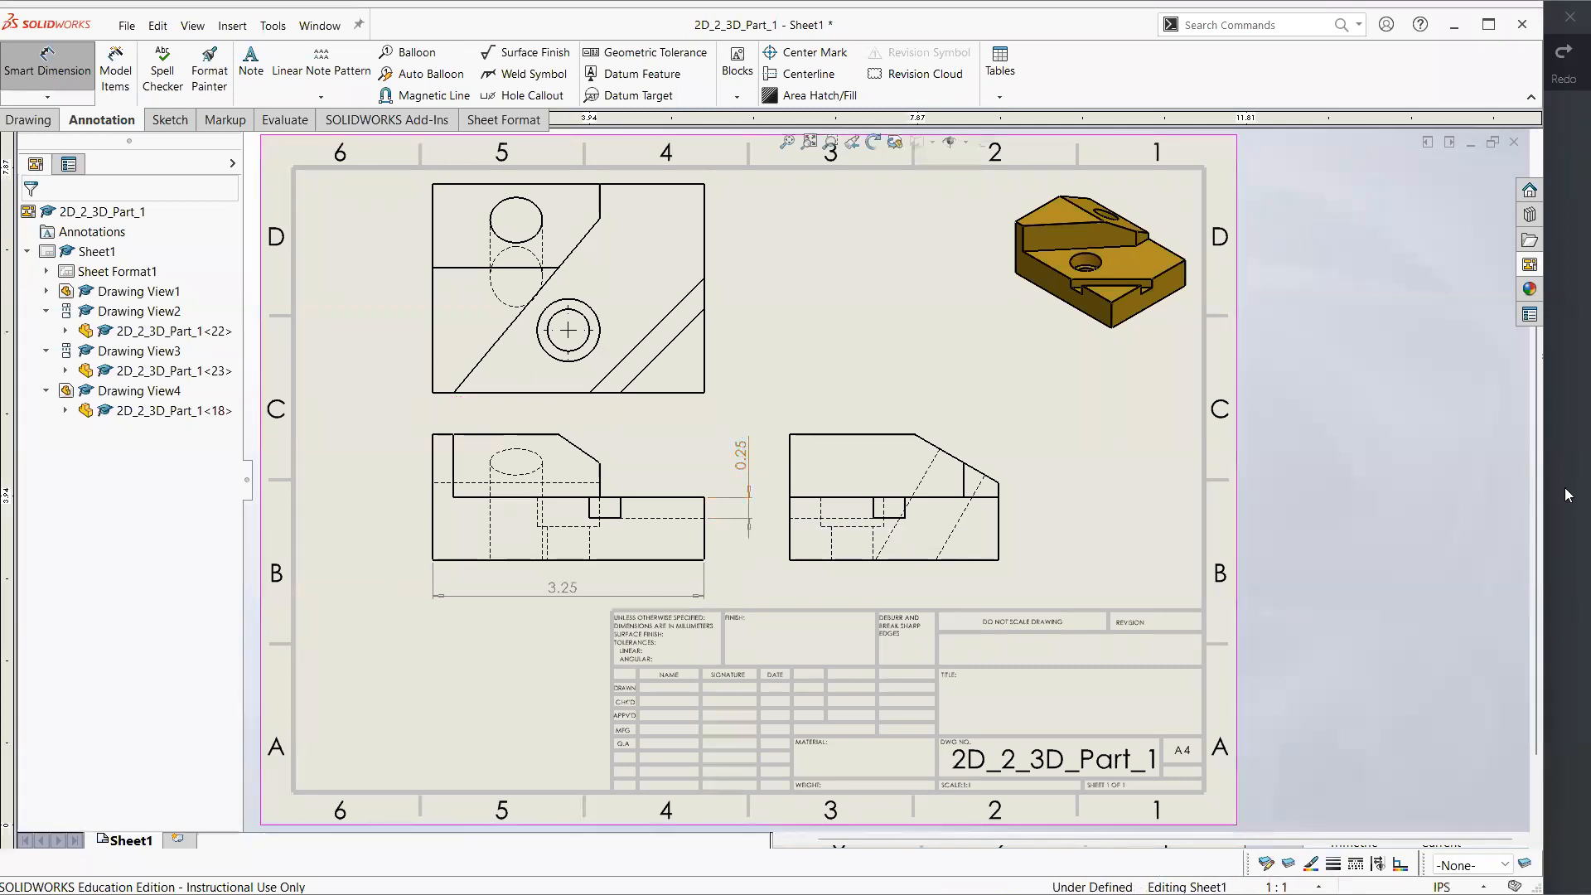
key("alt+Tab")
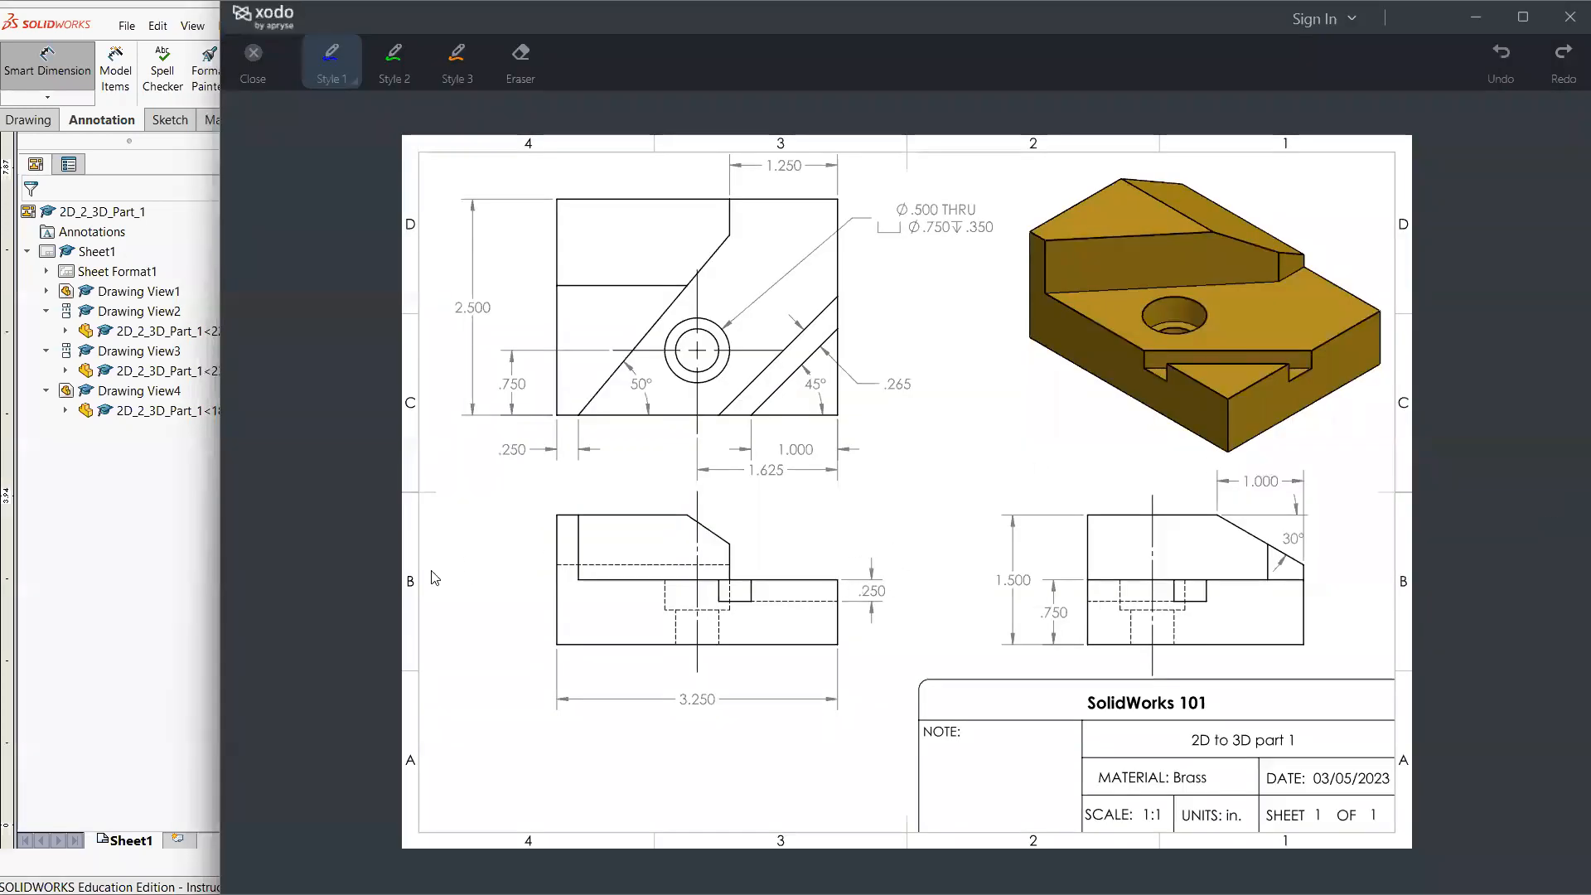
left_click(175, 654)
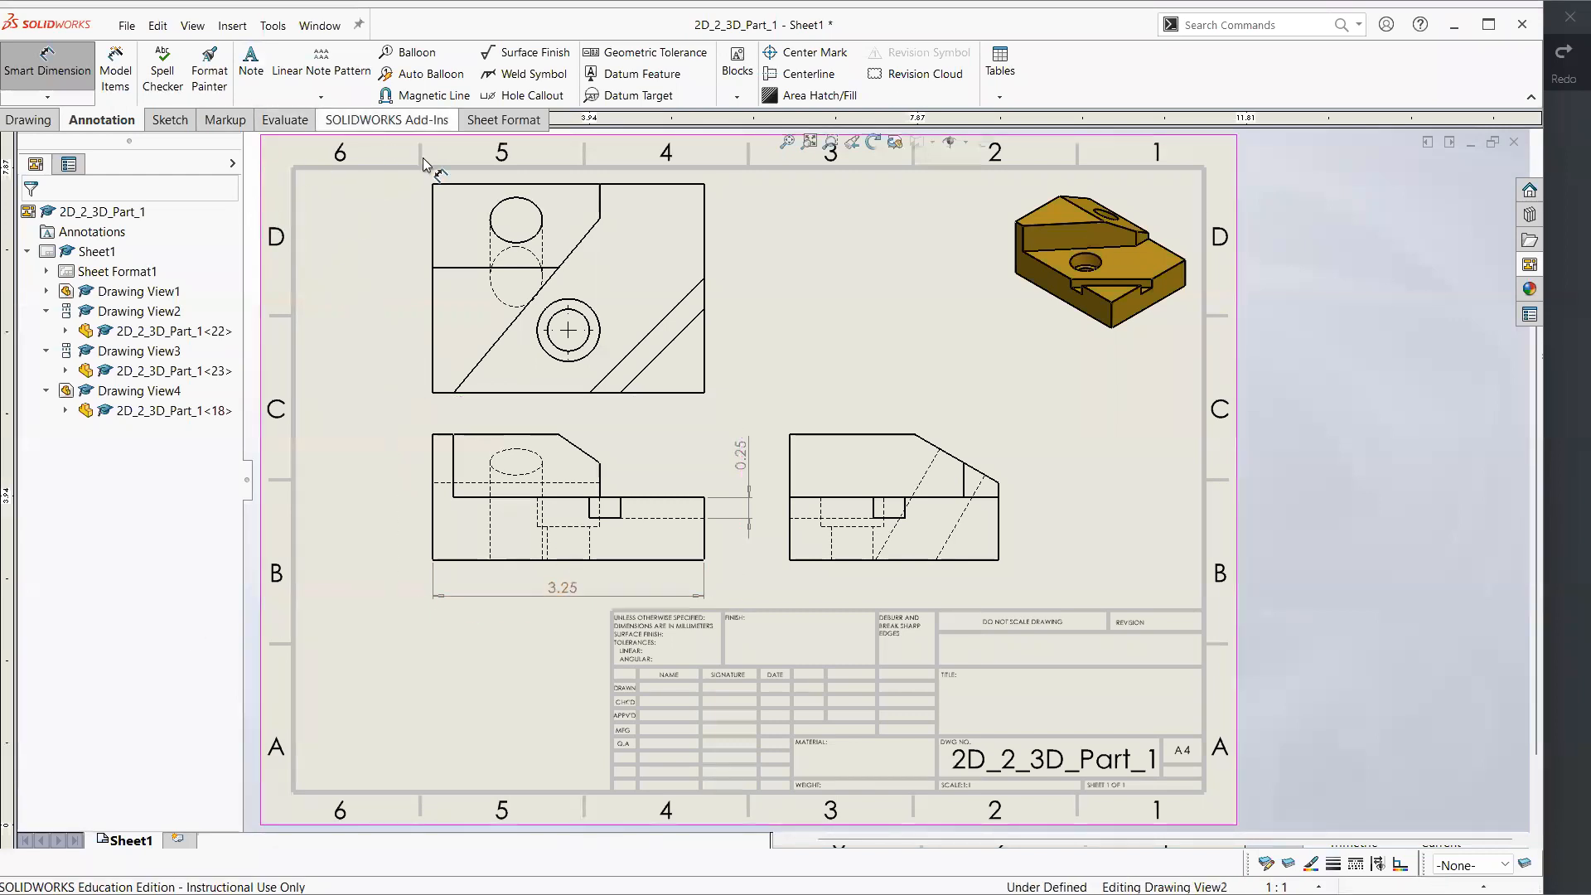
Examine the overall drafting standard choices in the drawing's document properties, and close the dialog without saving
left_click(274, 27)
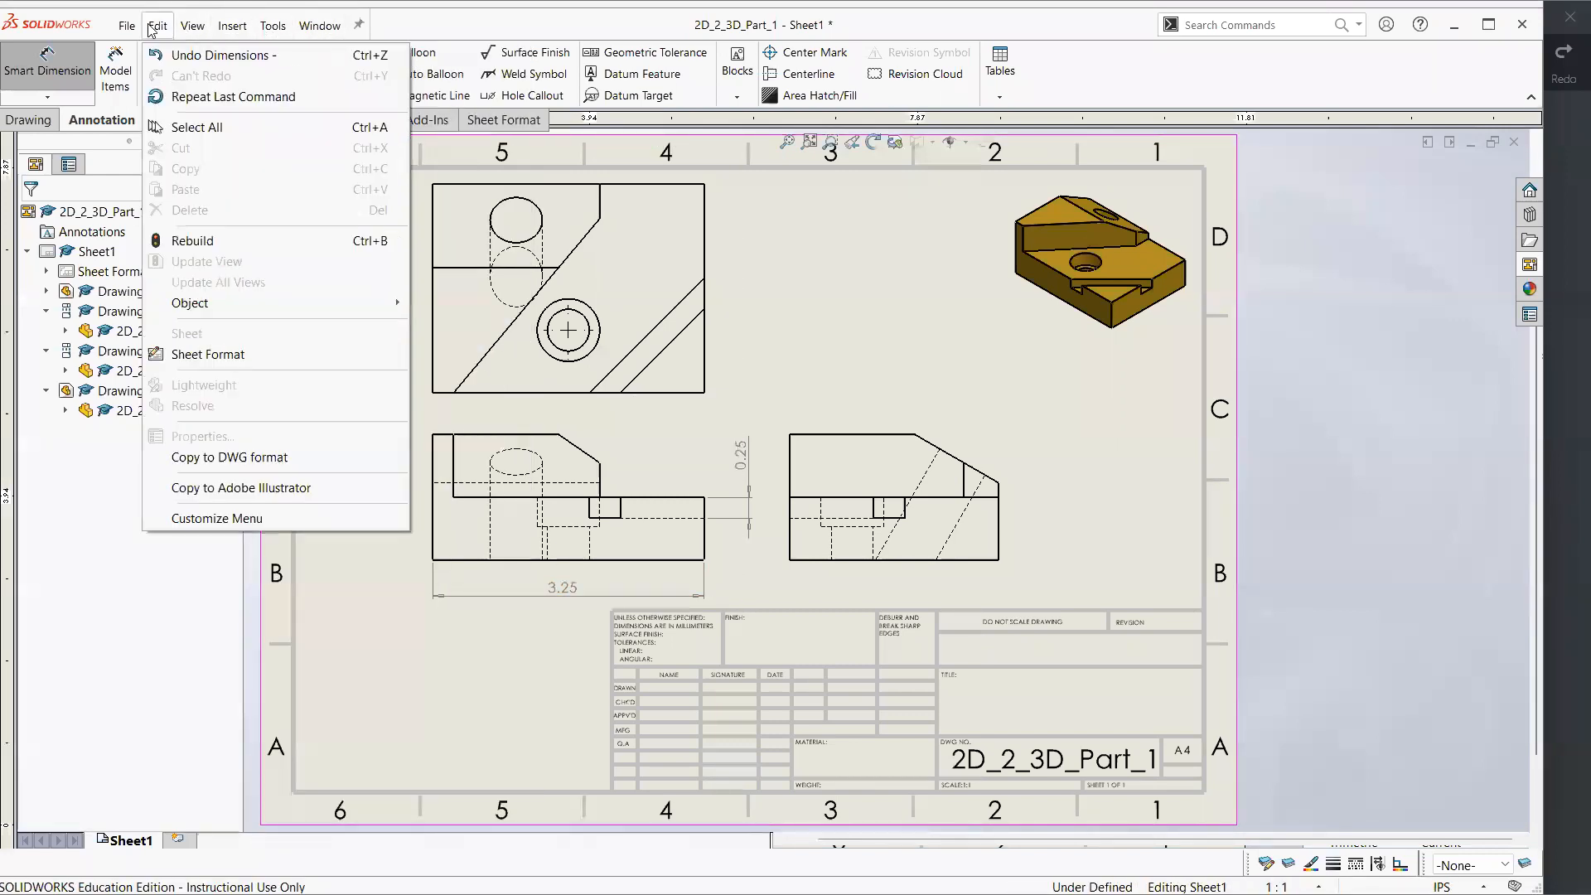
mouse_move(122, 30)
mouse_move(198, 30)
mouse_move(272, 26)
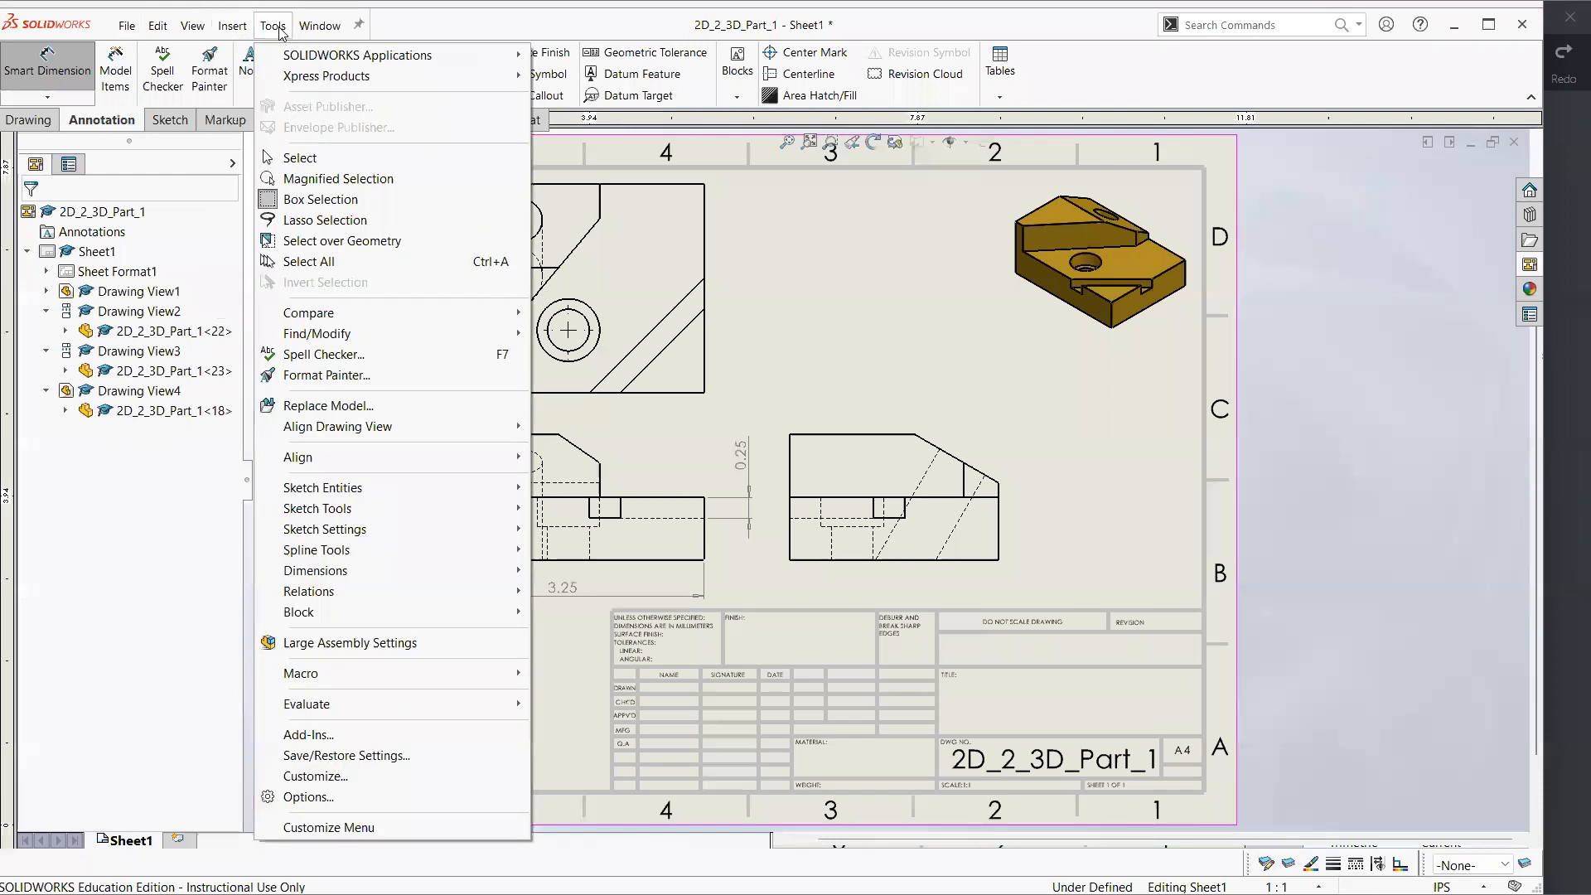
left_click(305, 796)
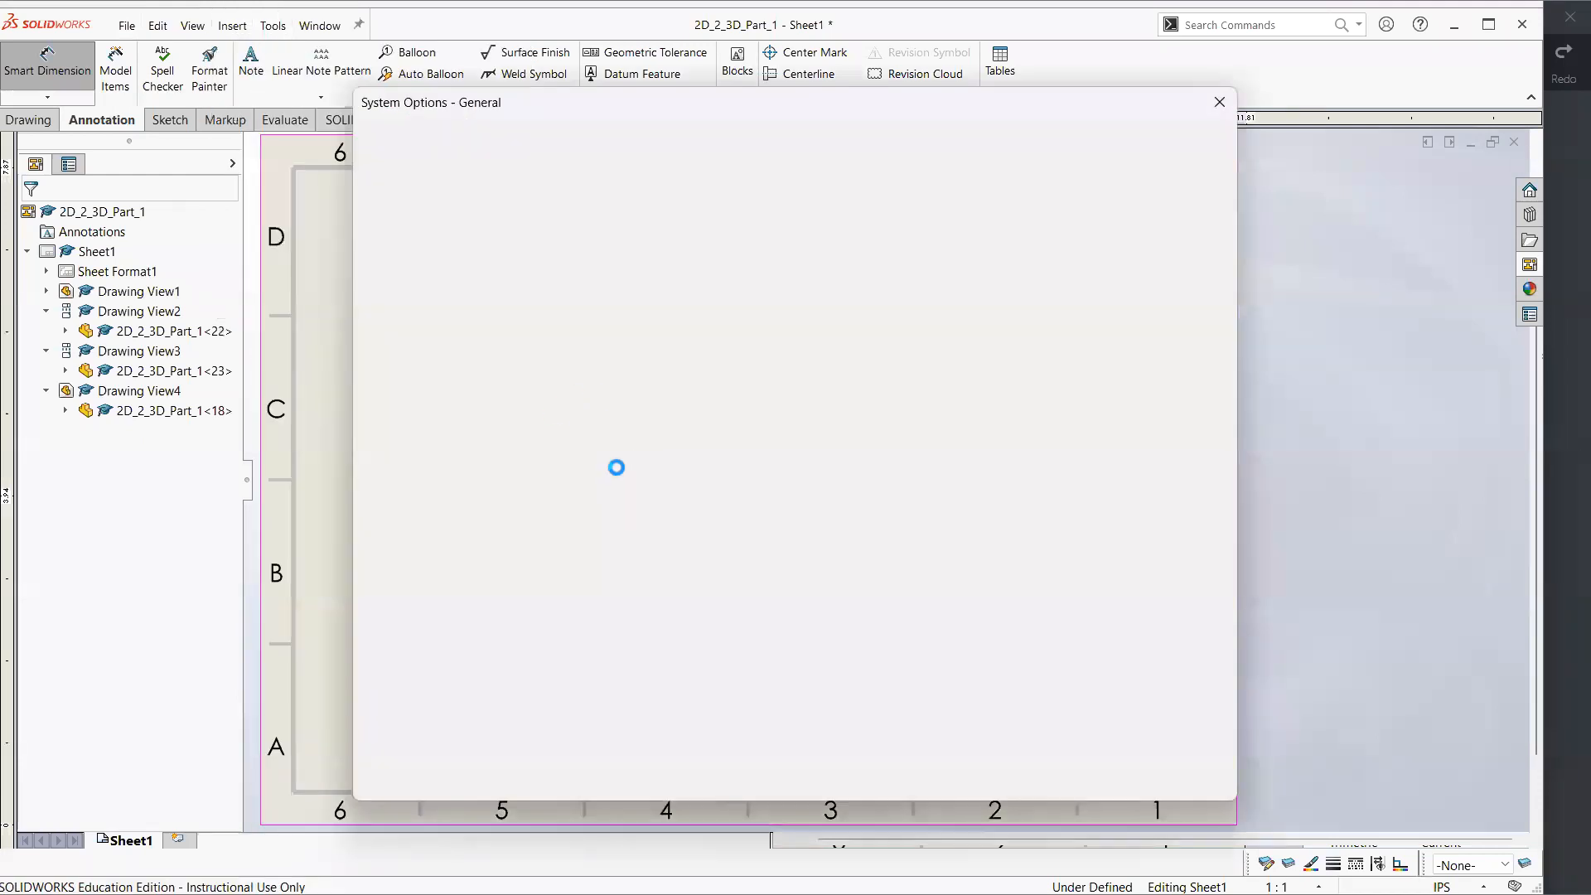
left_click(502, 146)
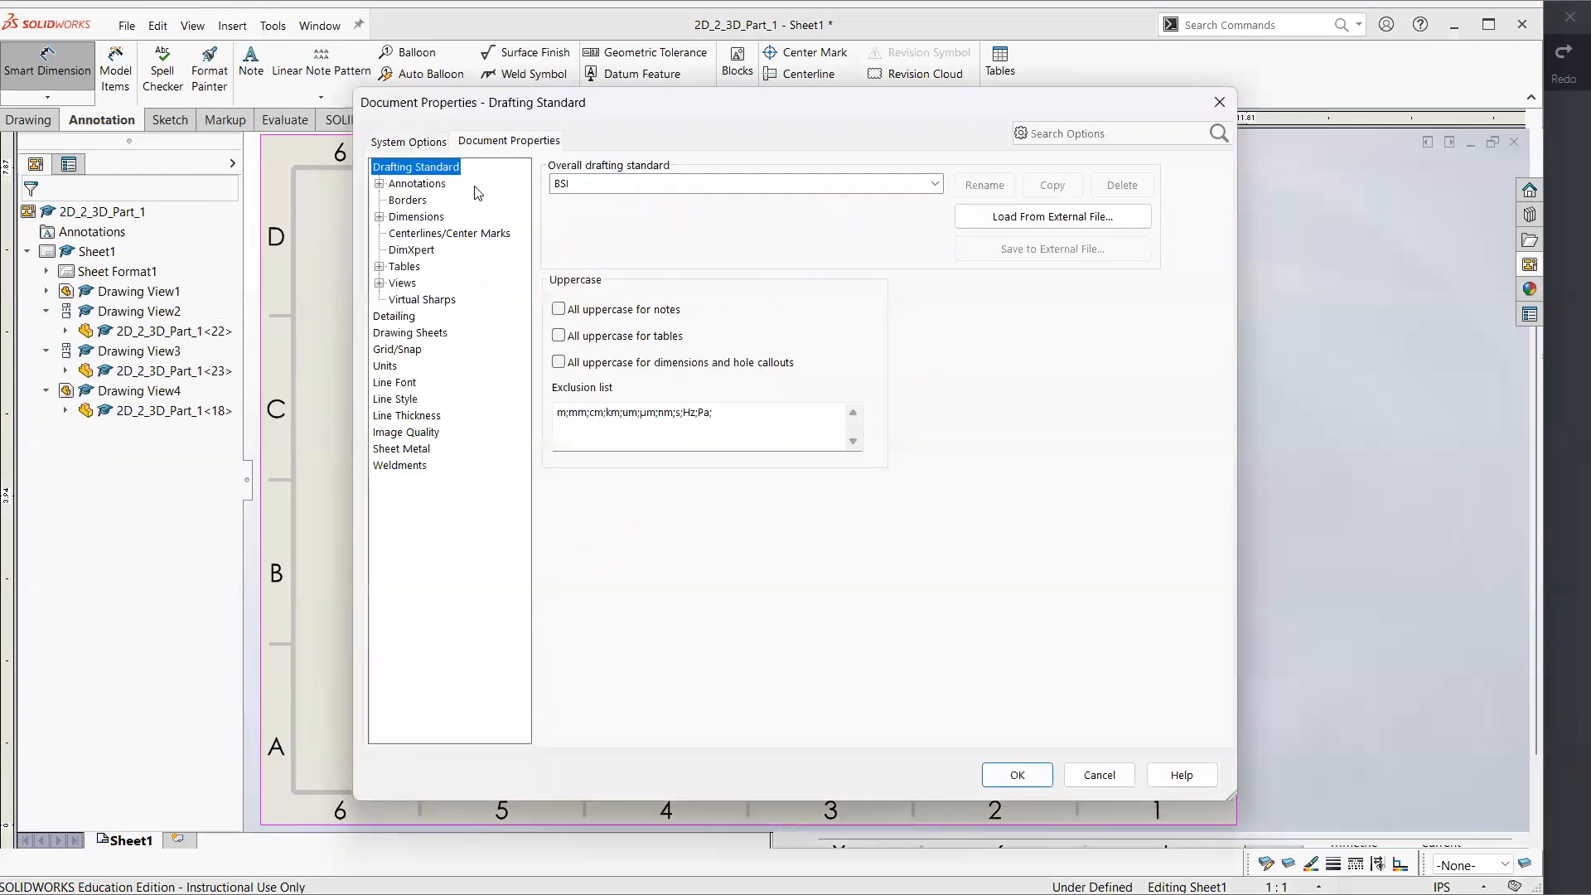
left_click(936, 186)
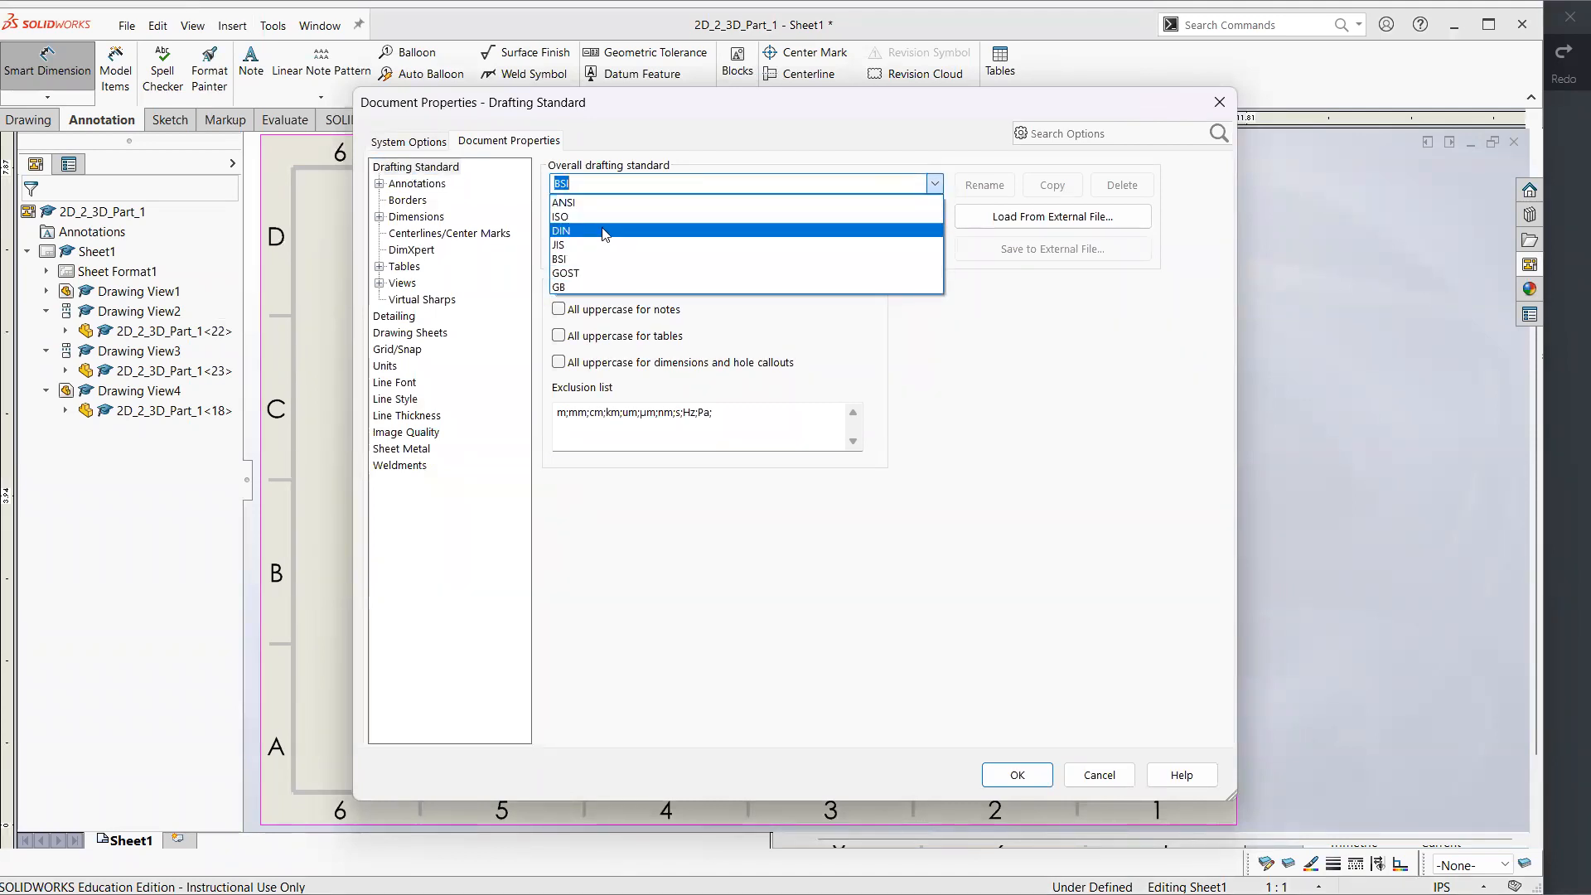
left_click(1100, 782)
left_click(1101, 776)
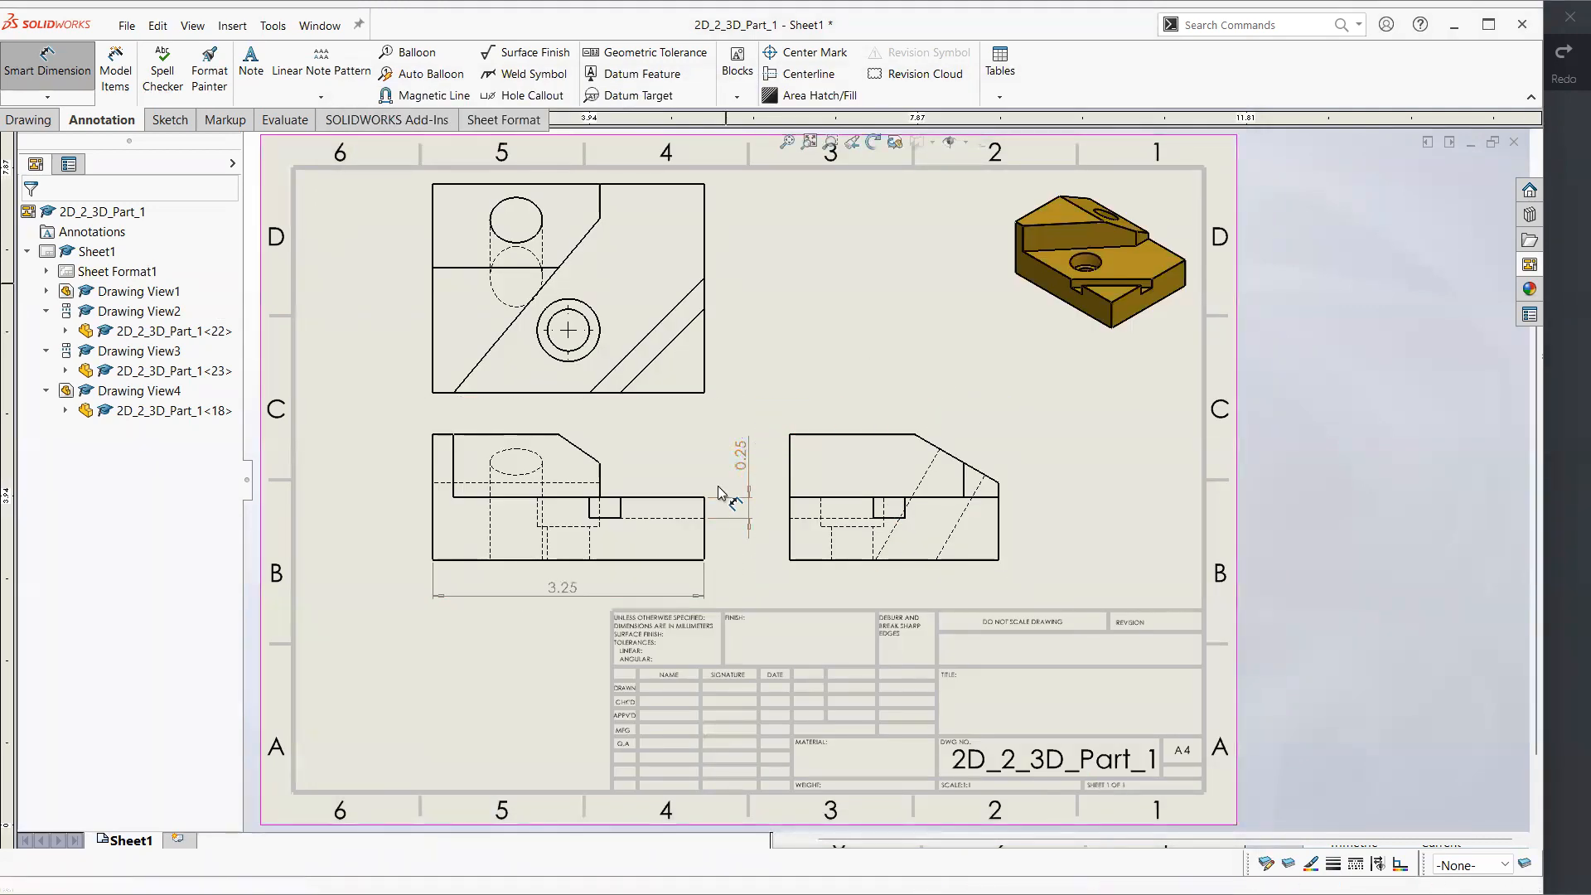
Consult the reference drawing in Xodo, and dimension the angle between the side view's top edge and its sloped edge
left_click(1564, 520)
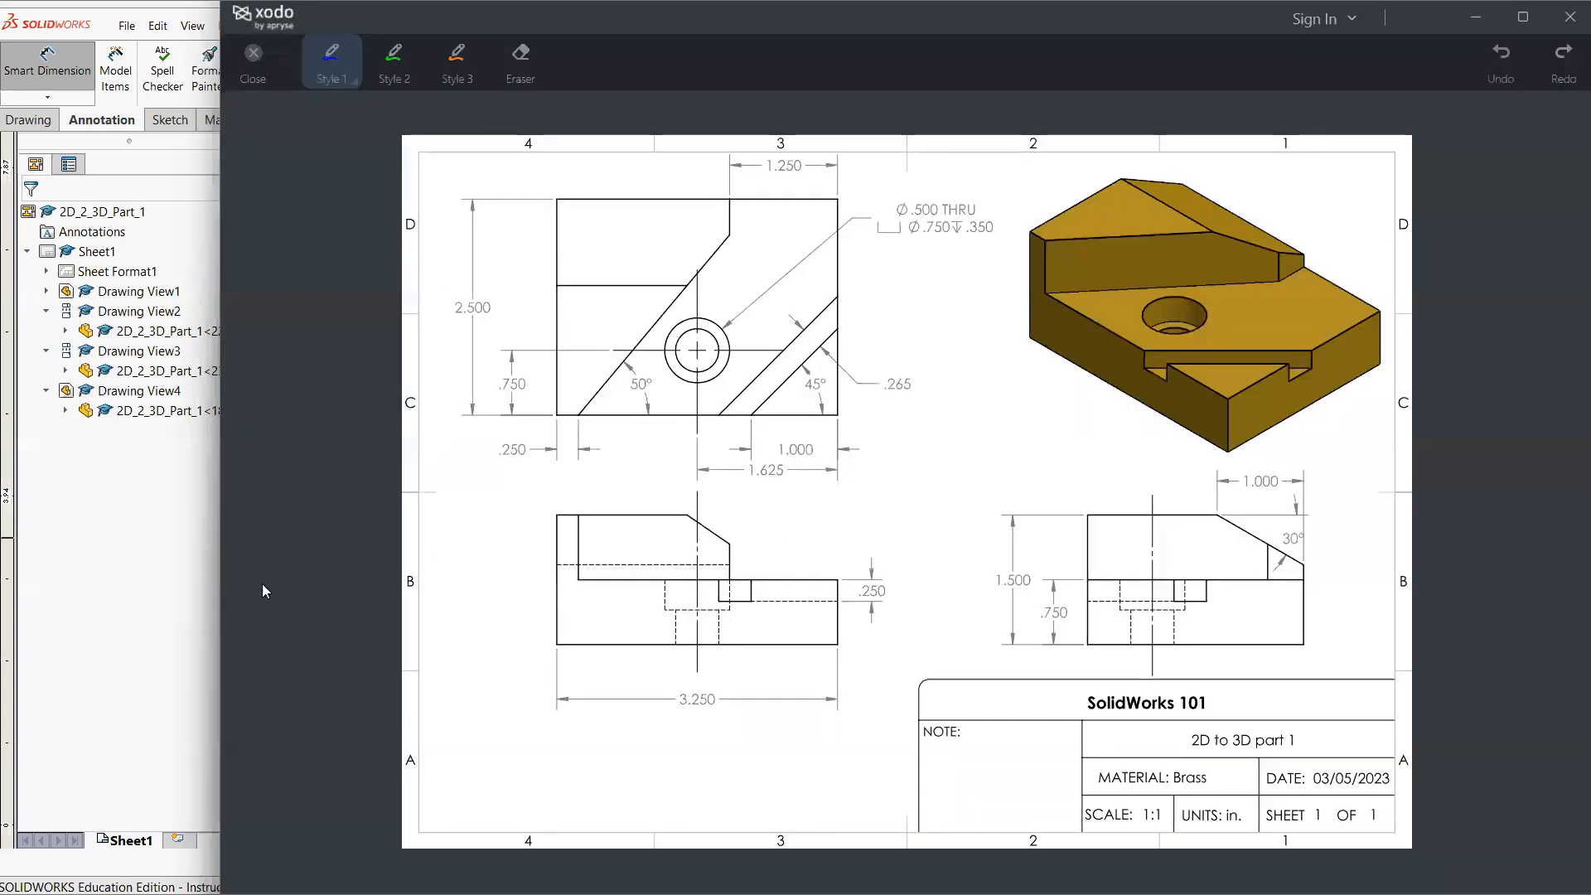
left_click(167, 603)
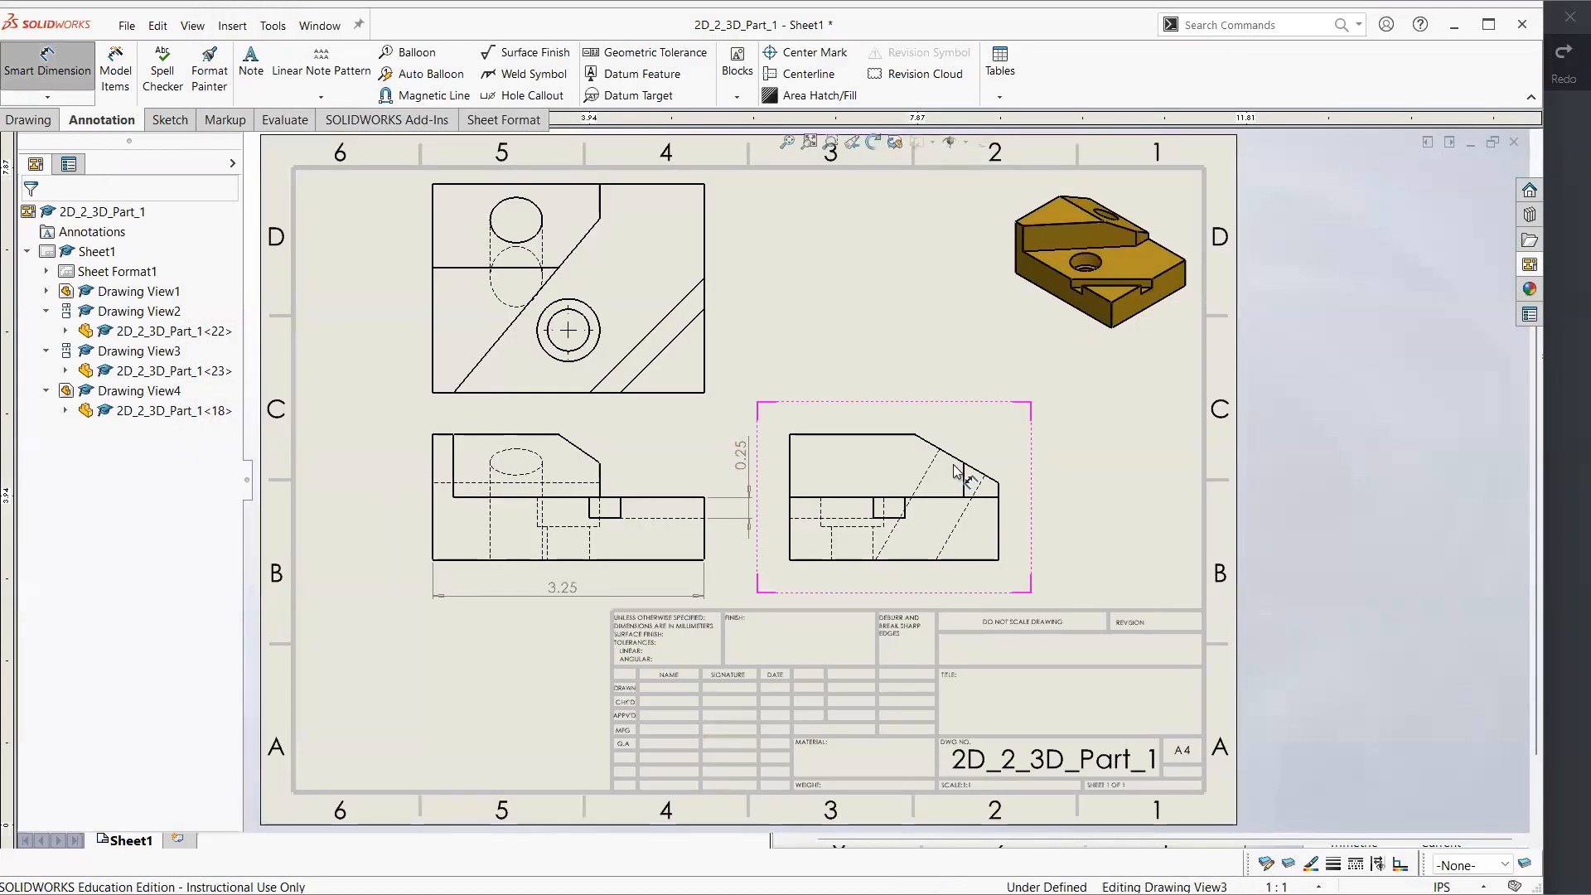
left_click(929, 443)
left_click(905, 434)
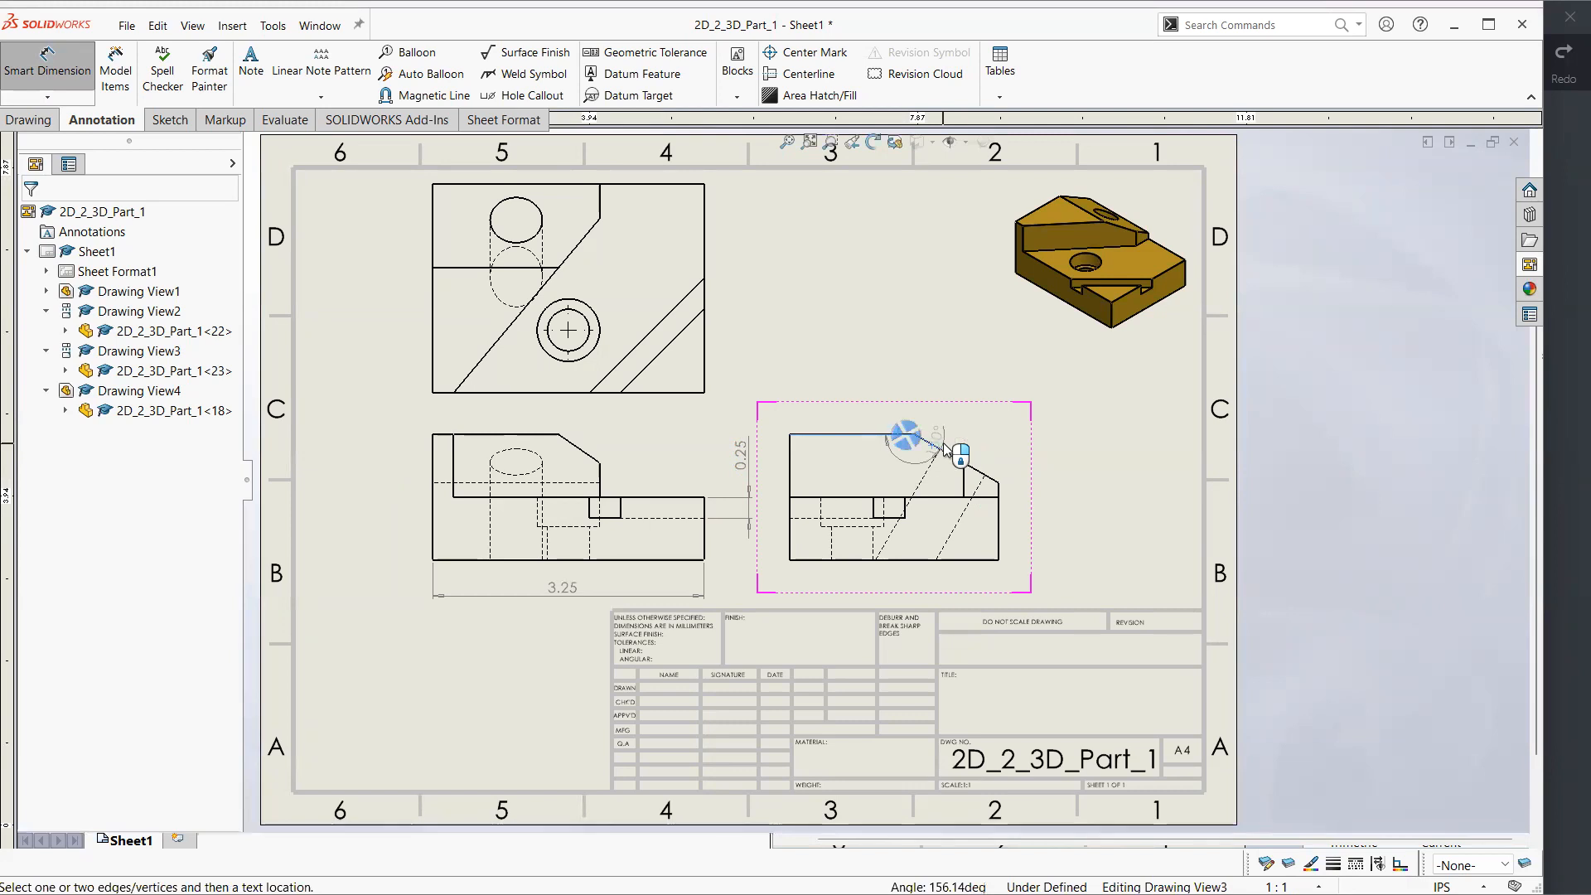
left_click(917, 439)
key("Escape")
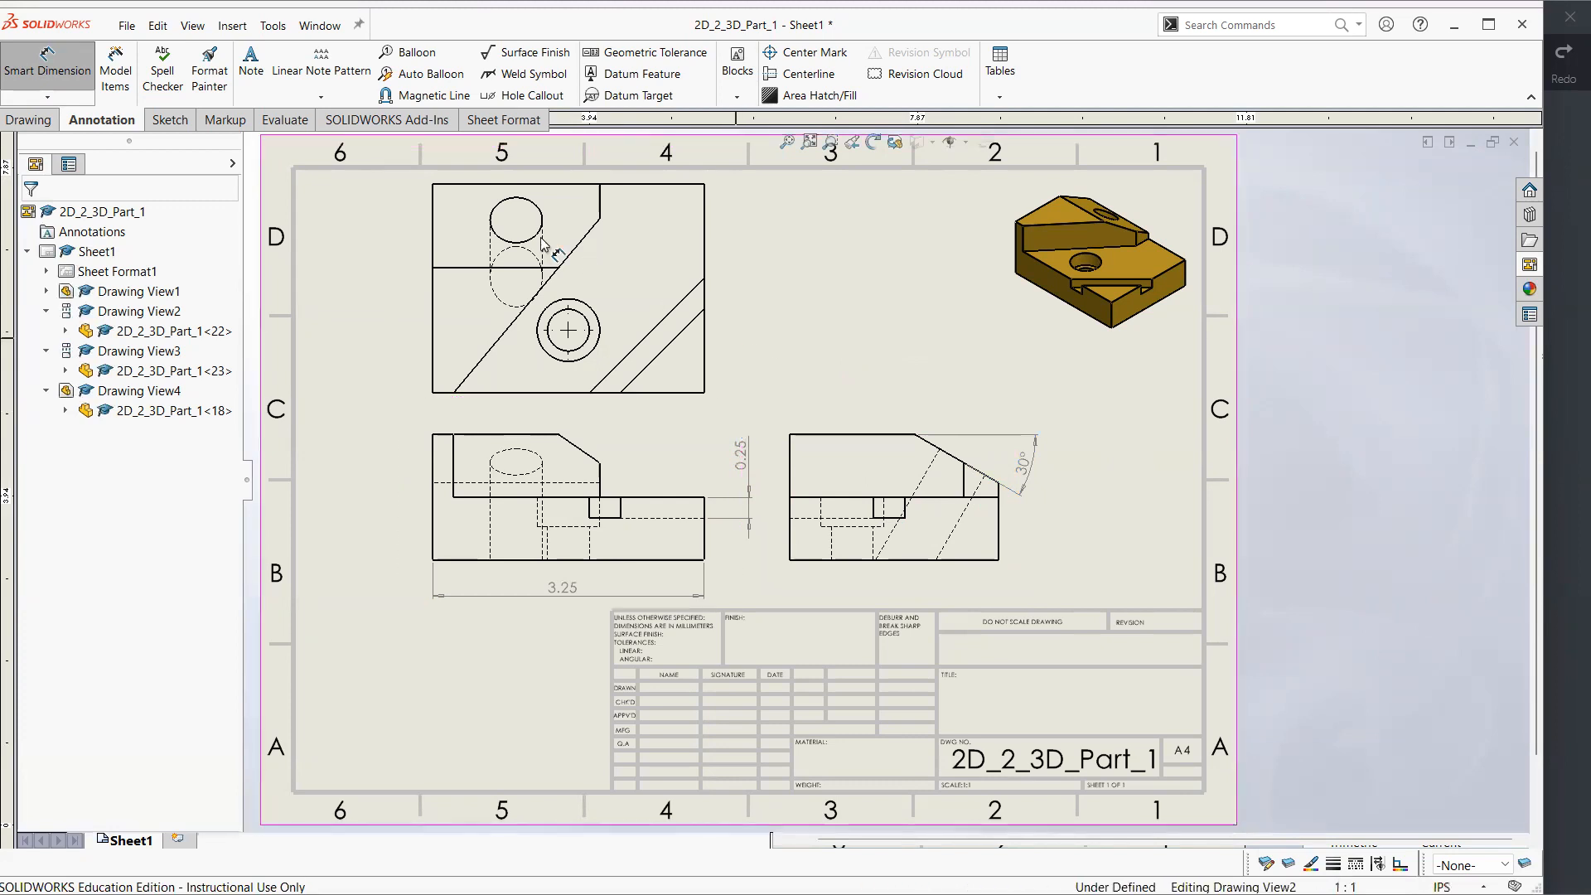
Examine the hole's centre marks and centrelines on the reference drawing in Xodo, circling them in all three views and undoing the markings
left_click(1560, 443)
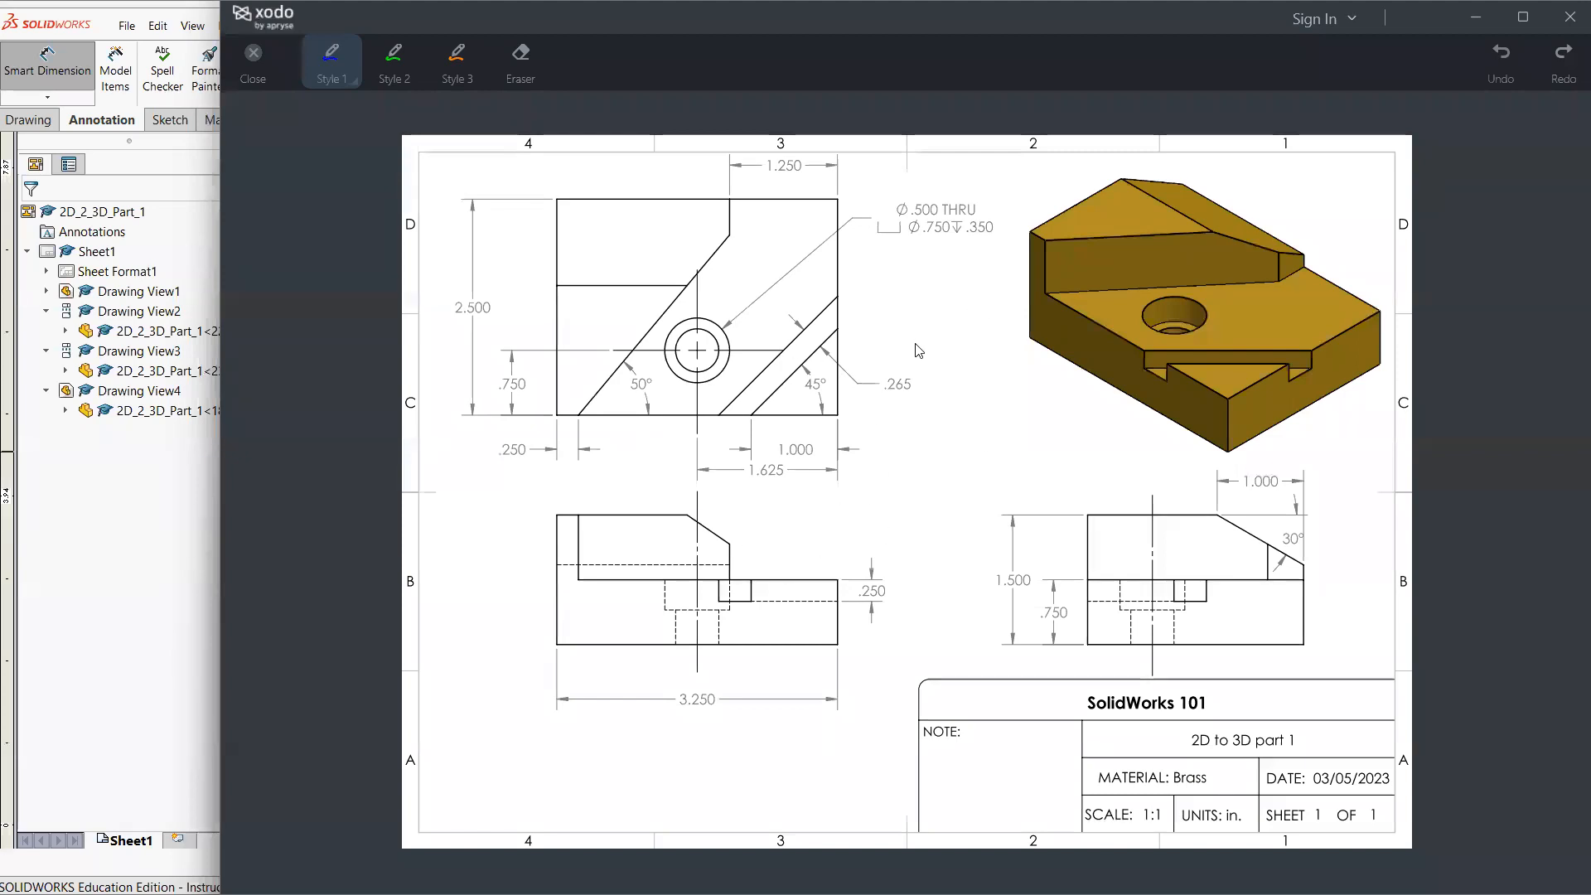
left_click(174, 602)
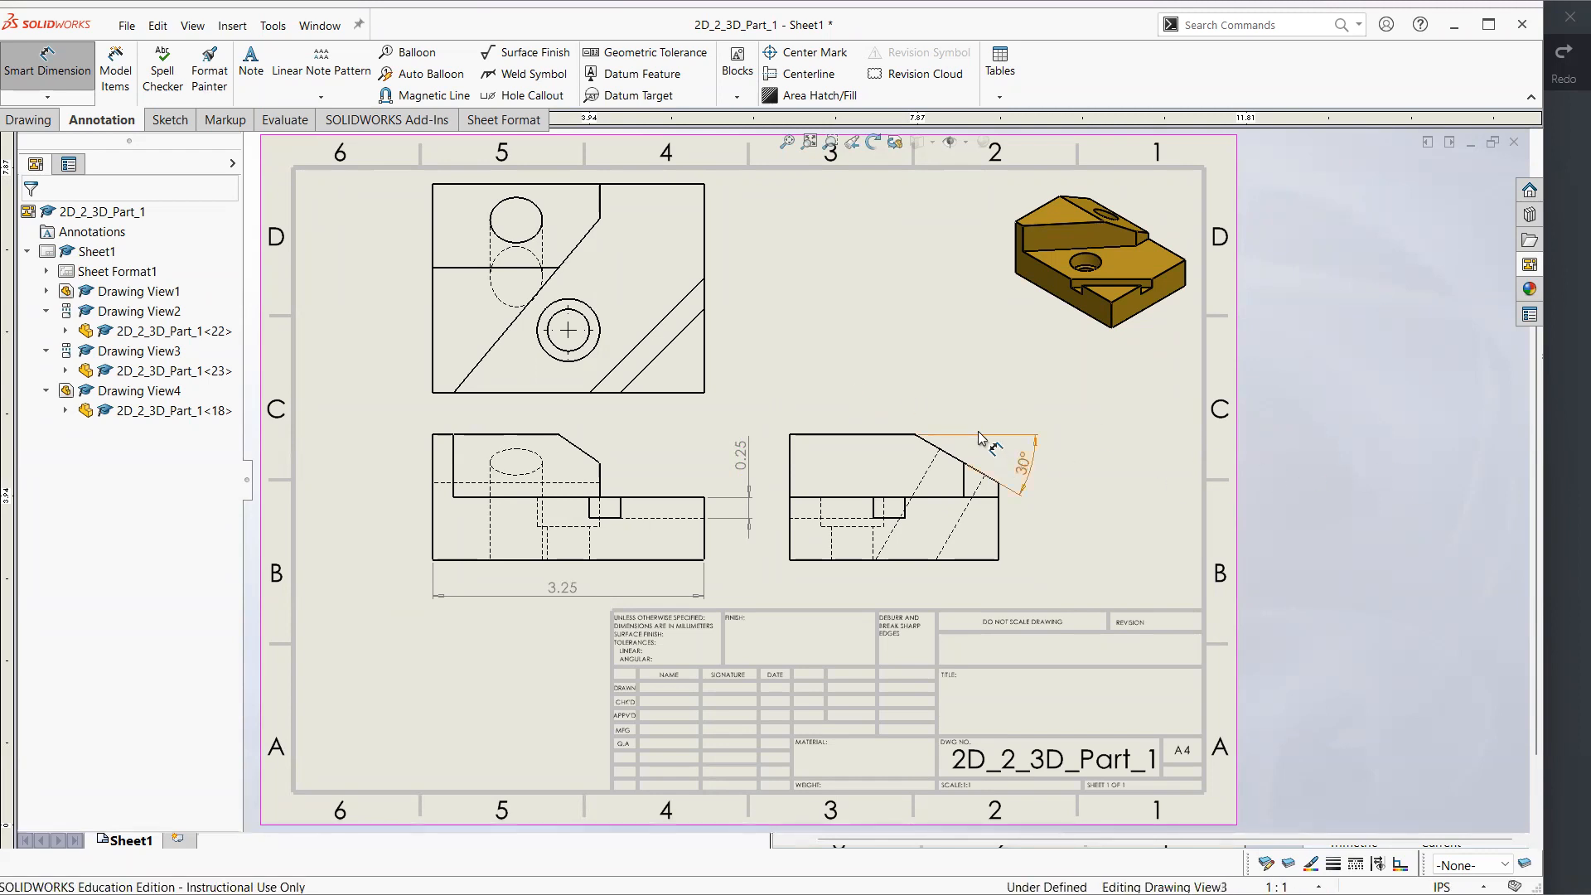
left_click(1556, 445)
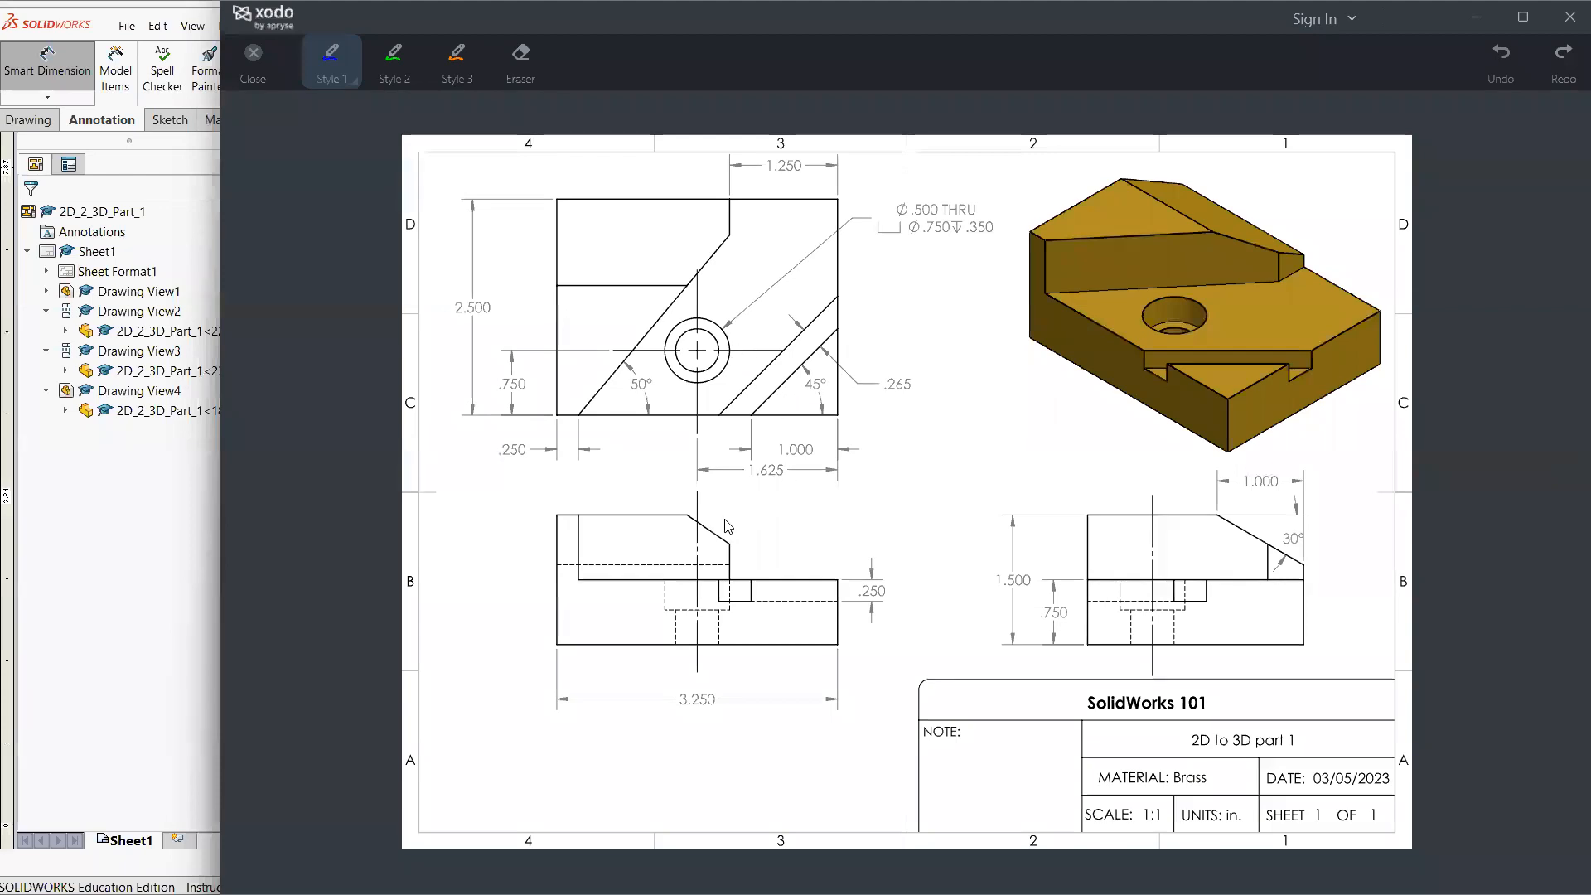
left_click_drag(693, 694, 732, 489)
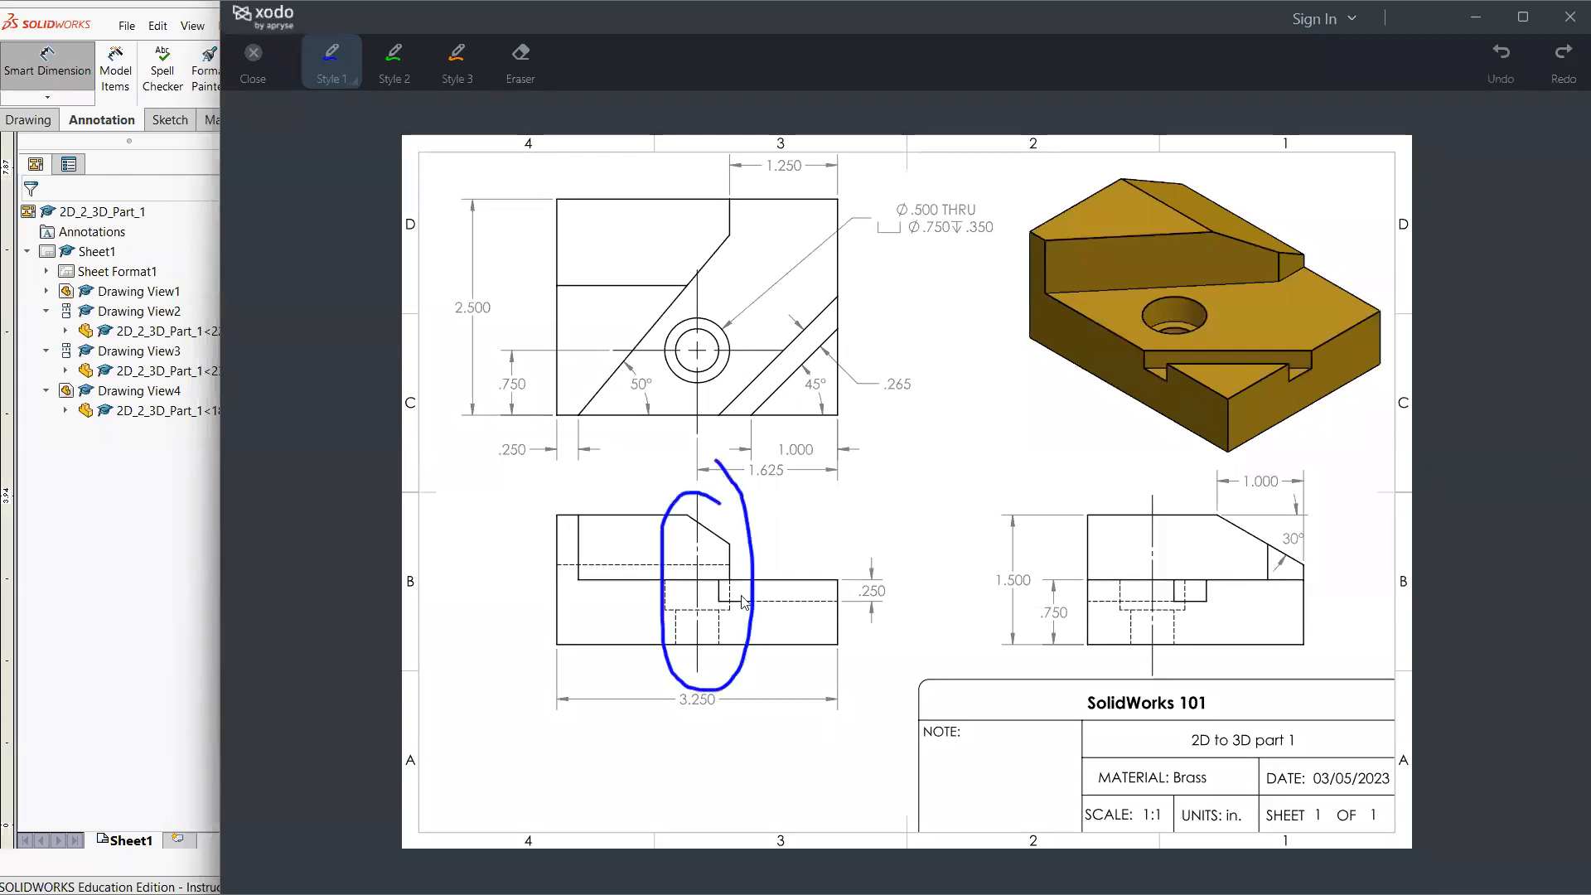
mouse_move(1175, 481)
left_mouse_down()
mouse_move(1125, 646)
mouse_move(1187, 548)
left_mouse_up()
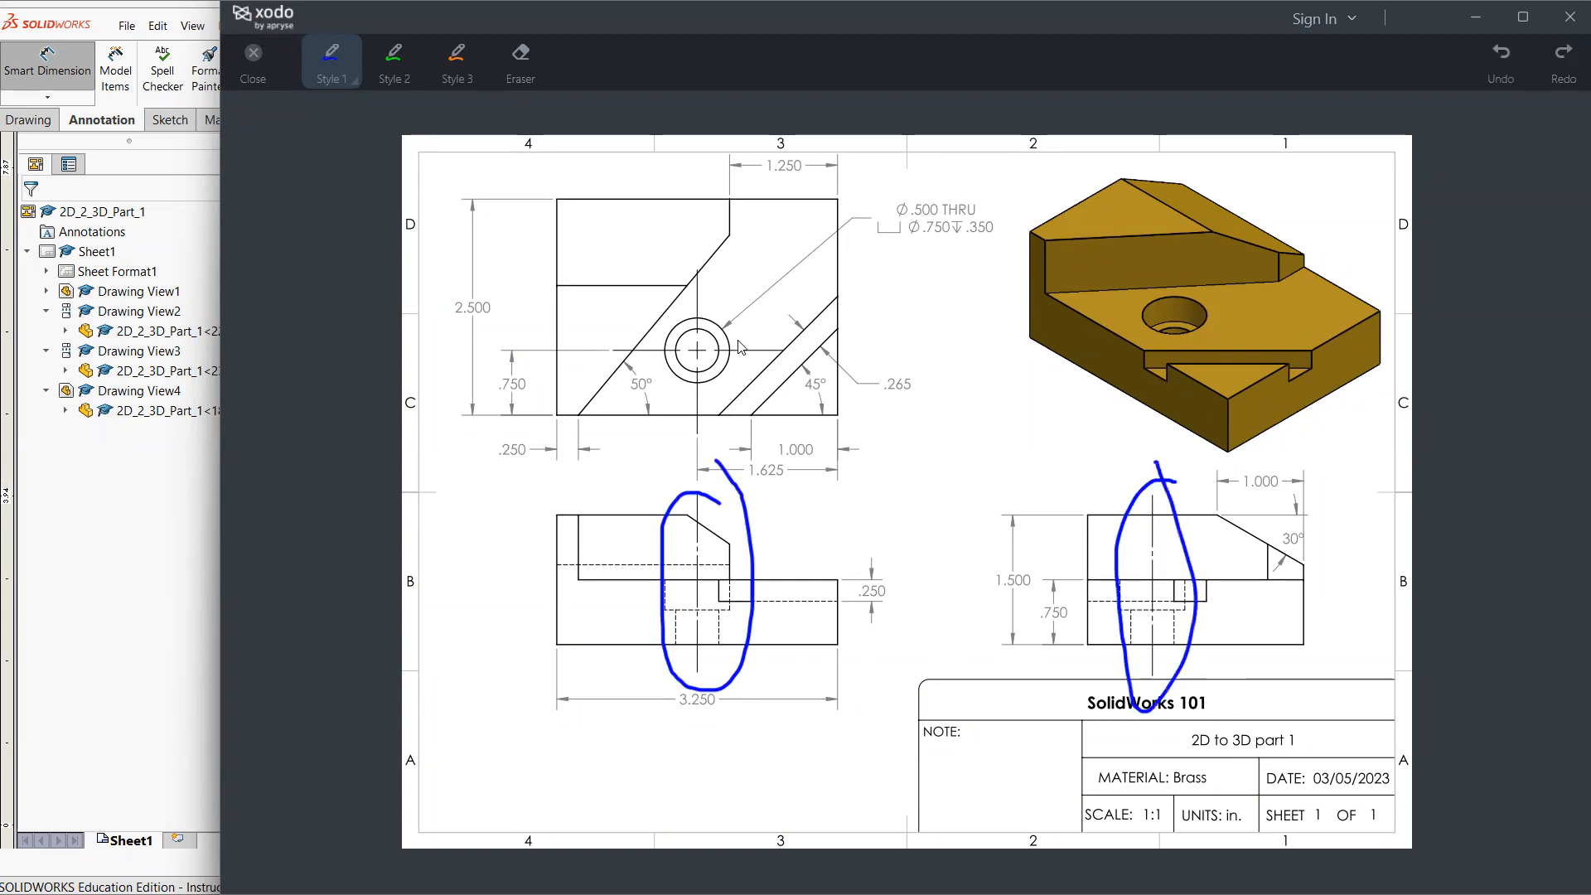
left_click_drag(681, 422, 710, 323)
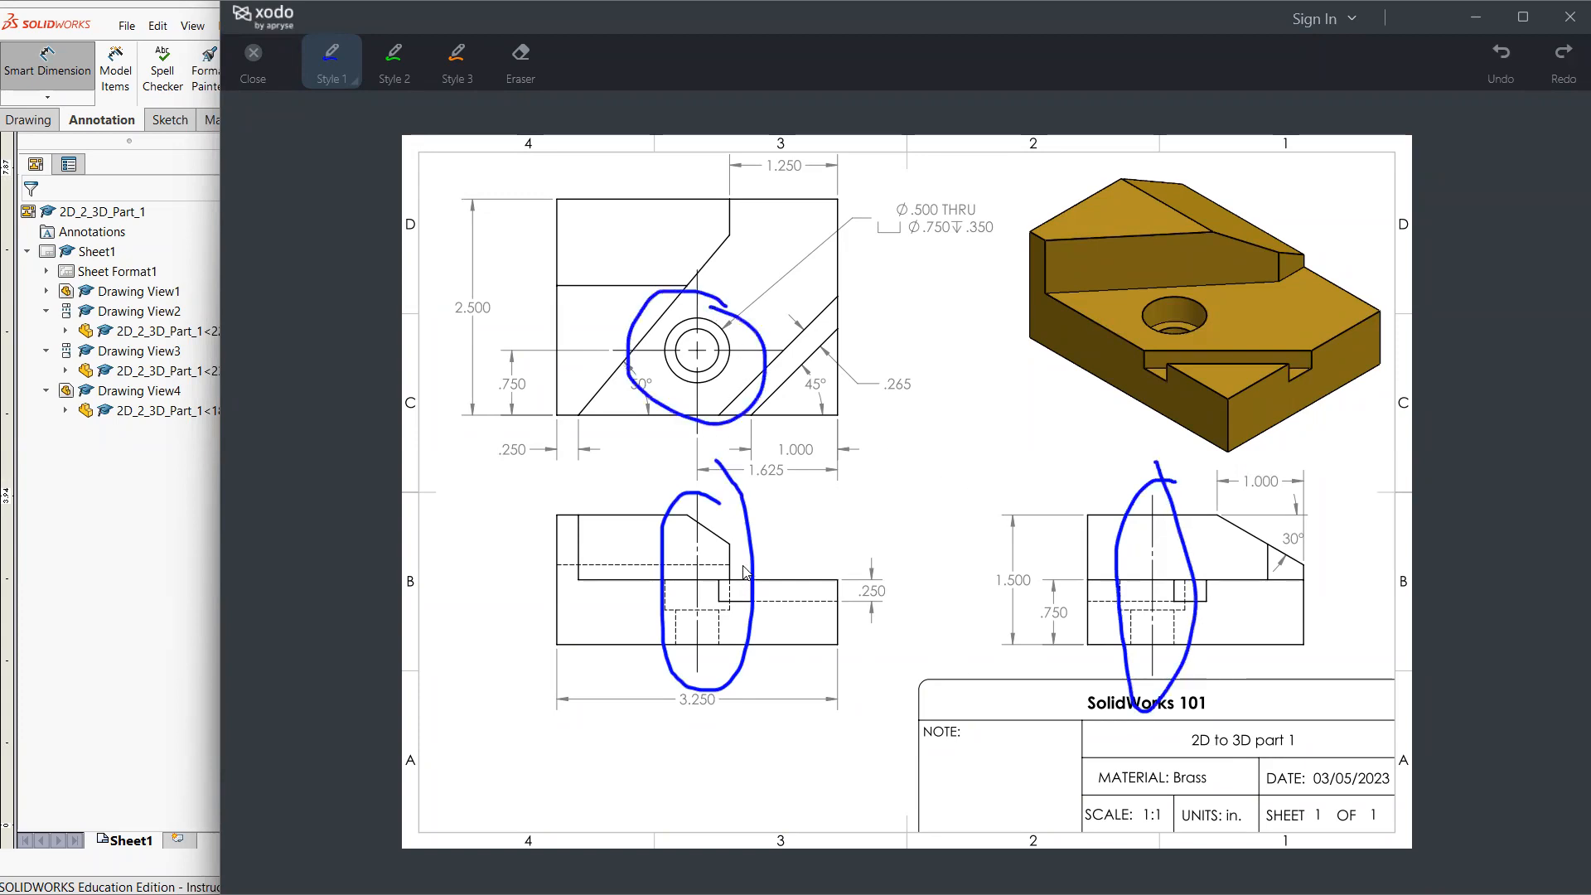
key("ctrl+z")
key("ctrl+z")
key("ctrl+z")
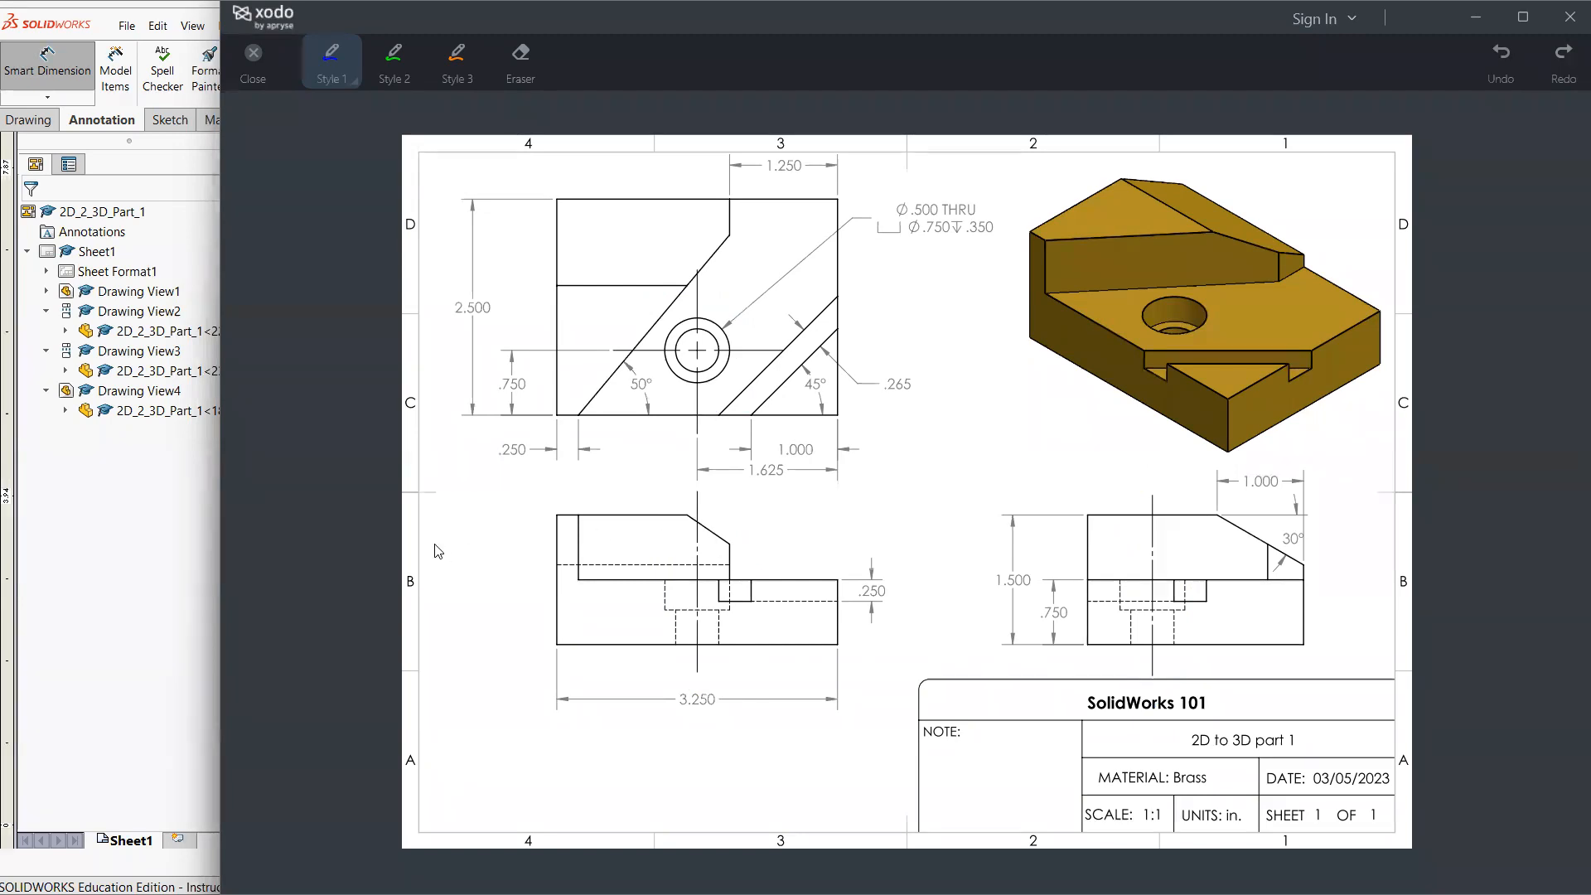
left_click(207, 580)
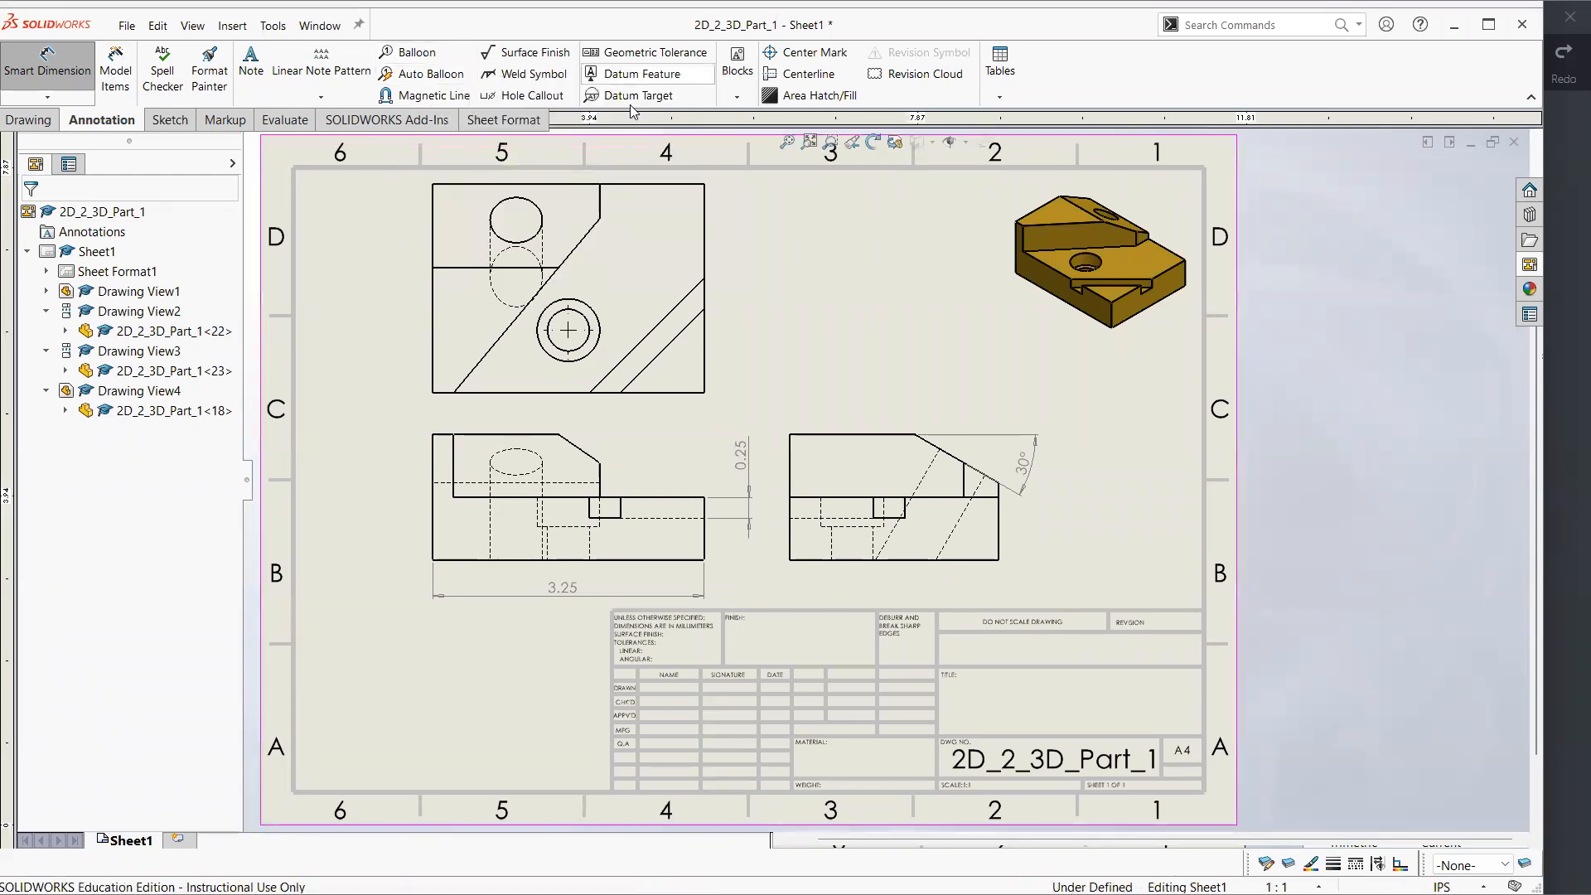
Remove the counterbored hole's existing centre mark in the top view, and insert a new single centre mark with document defaults
left_click(801, 55)
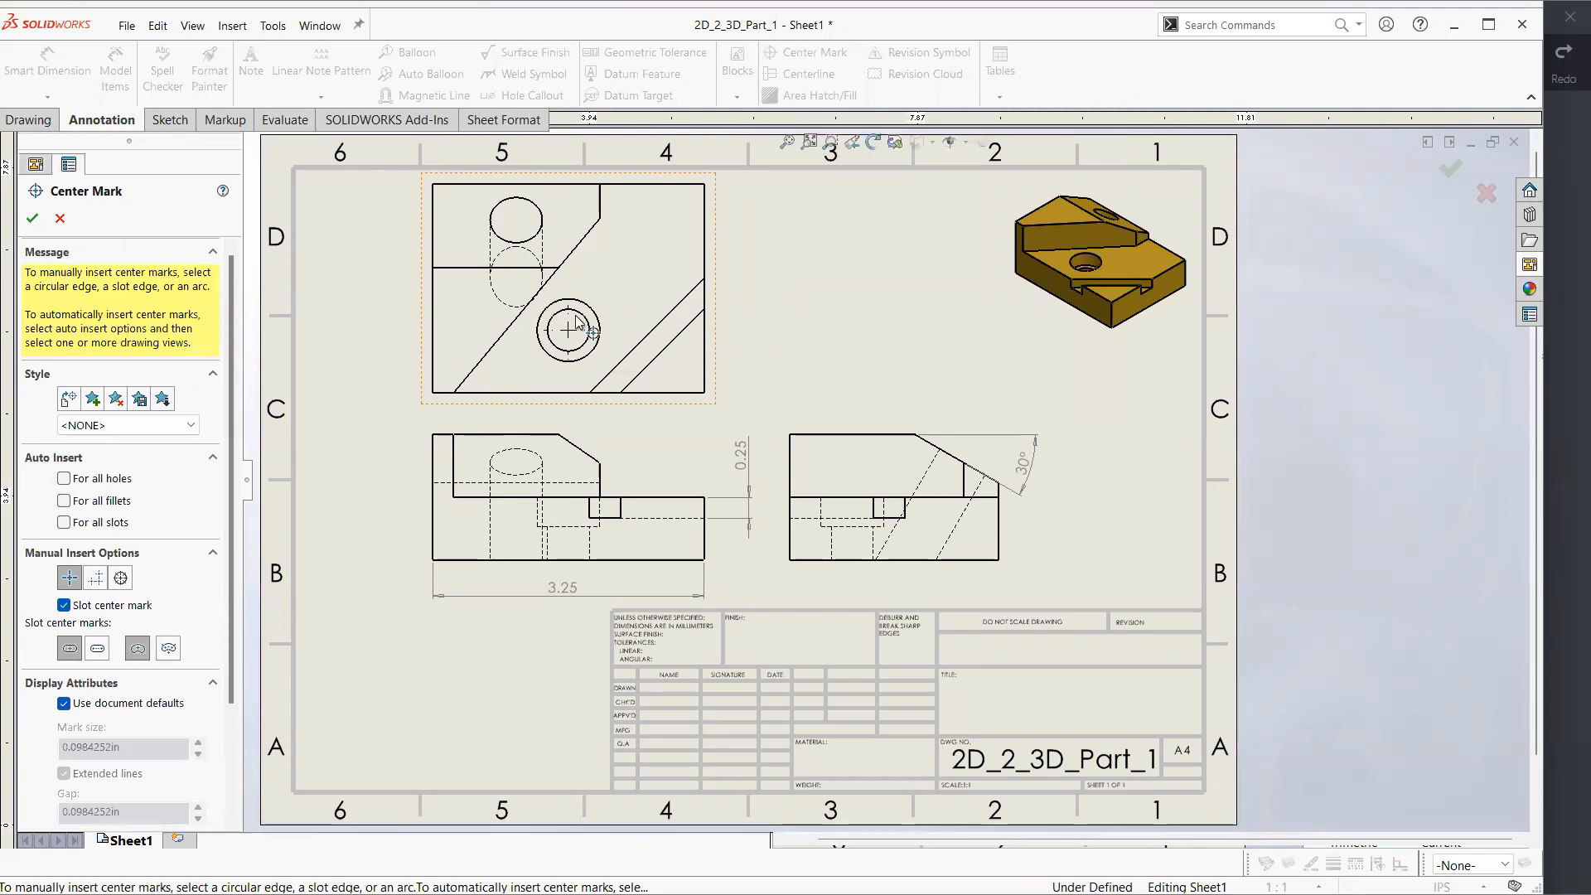
left_click(61, 219)
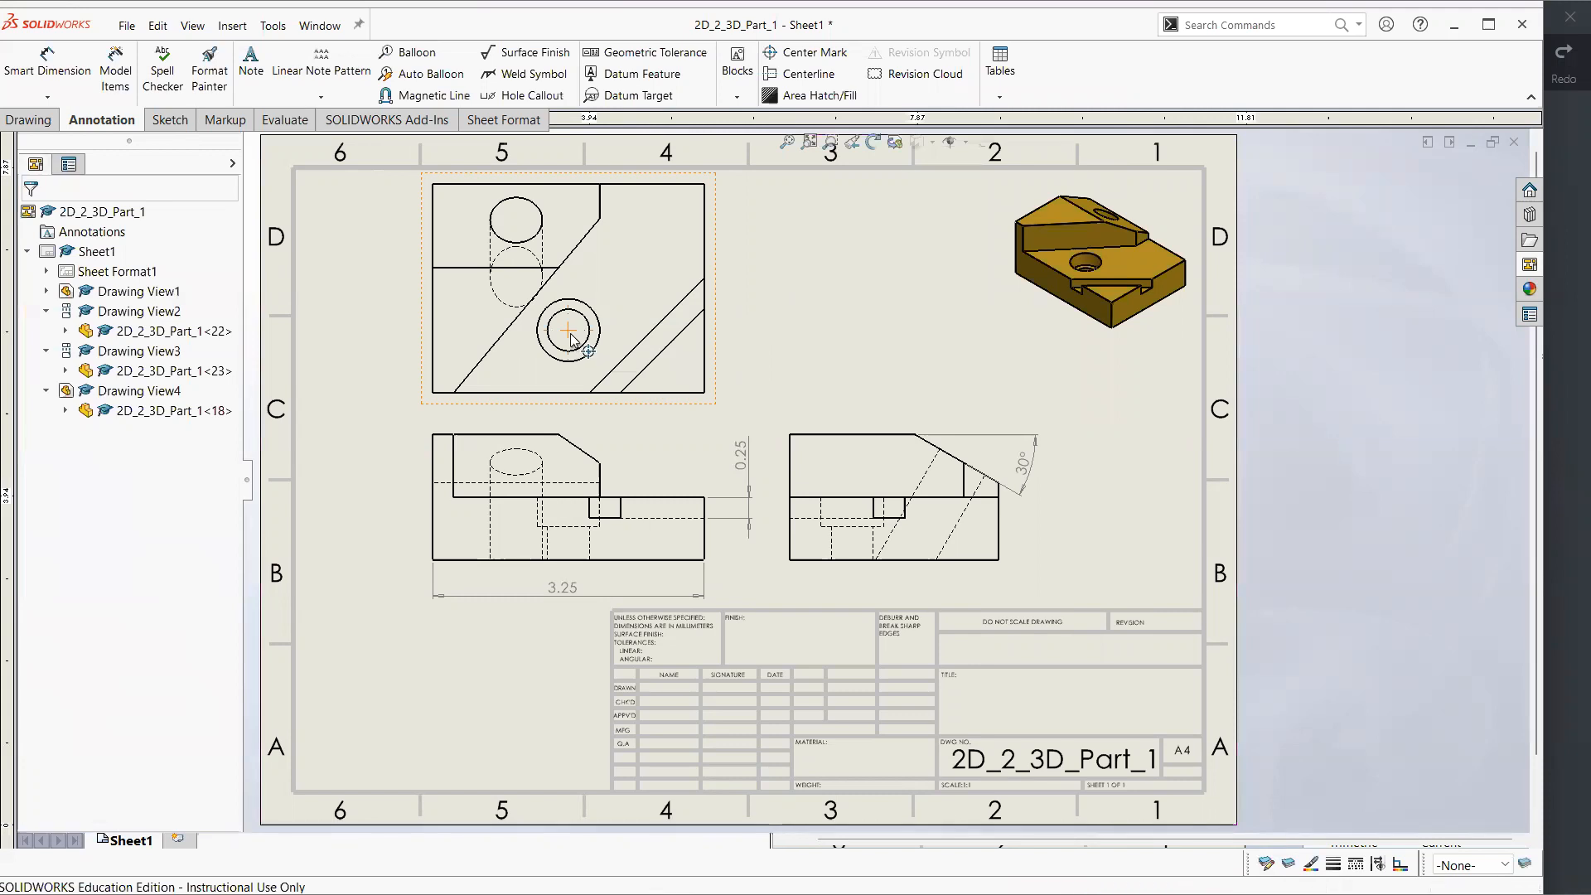
left_click(807, 52)
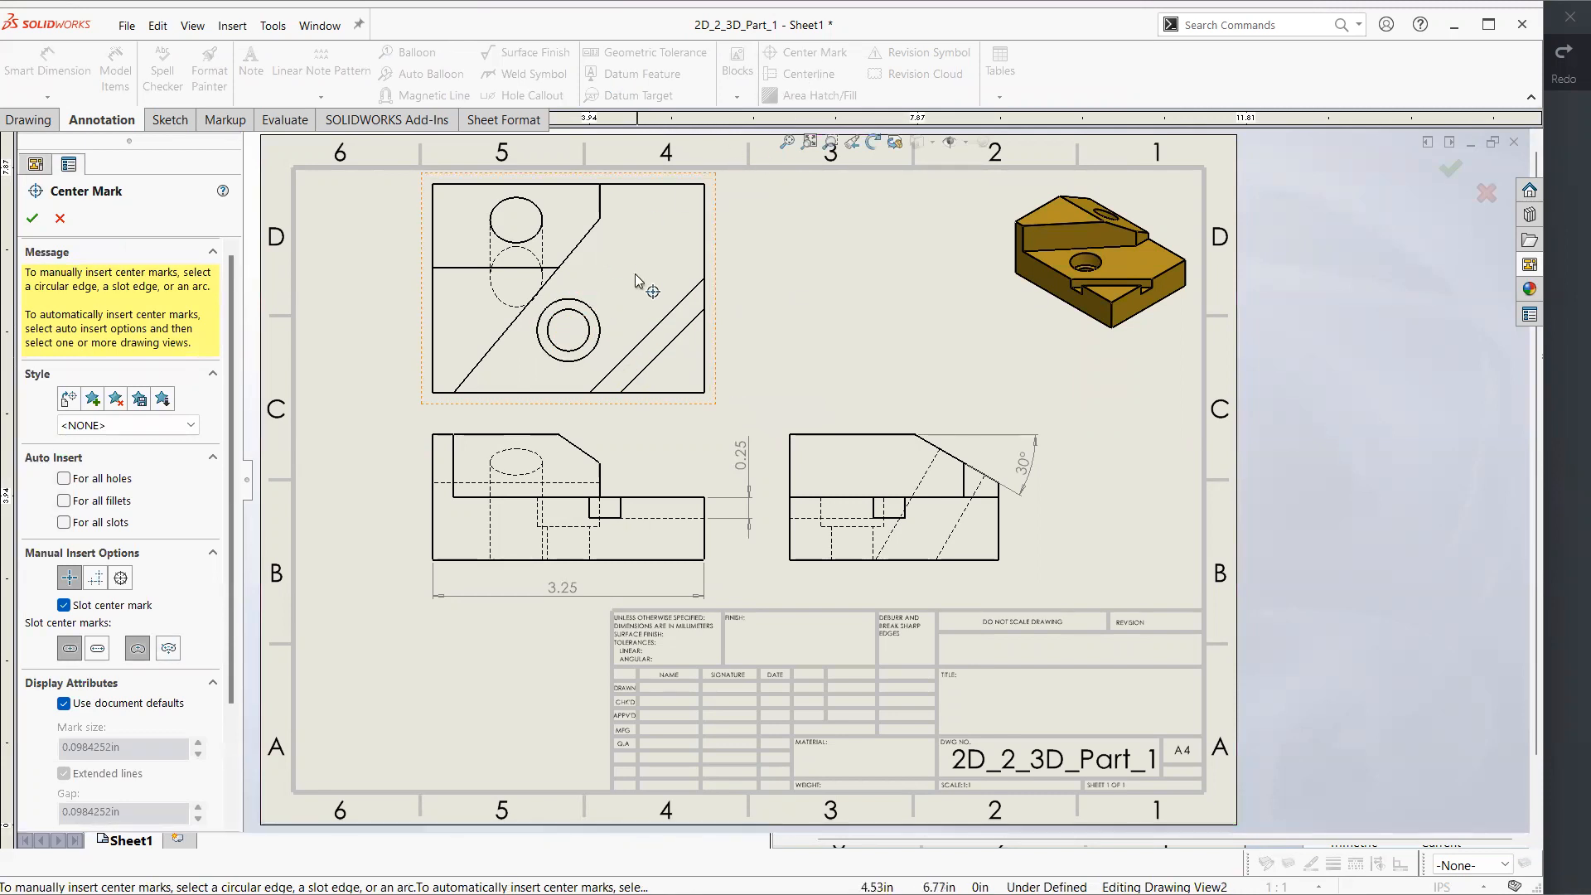
left_click(590, 328)
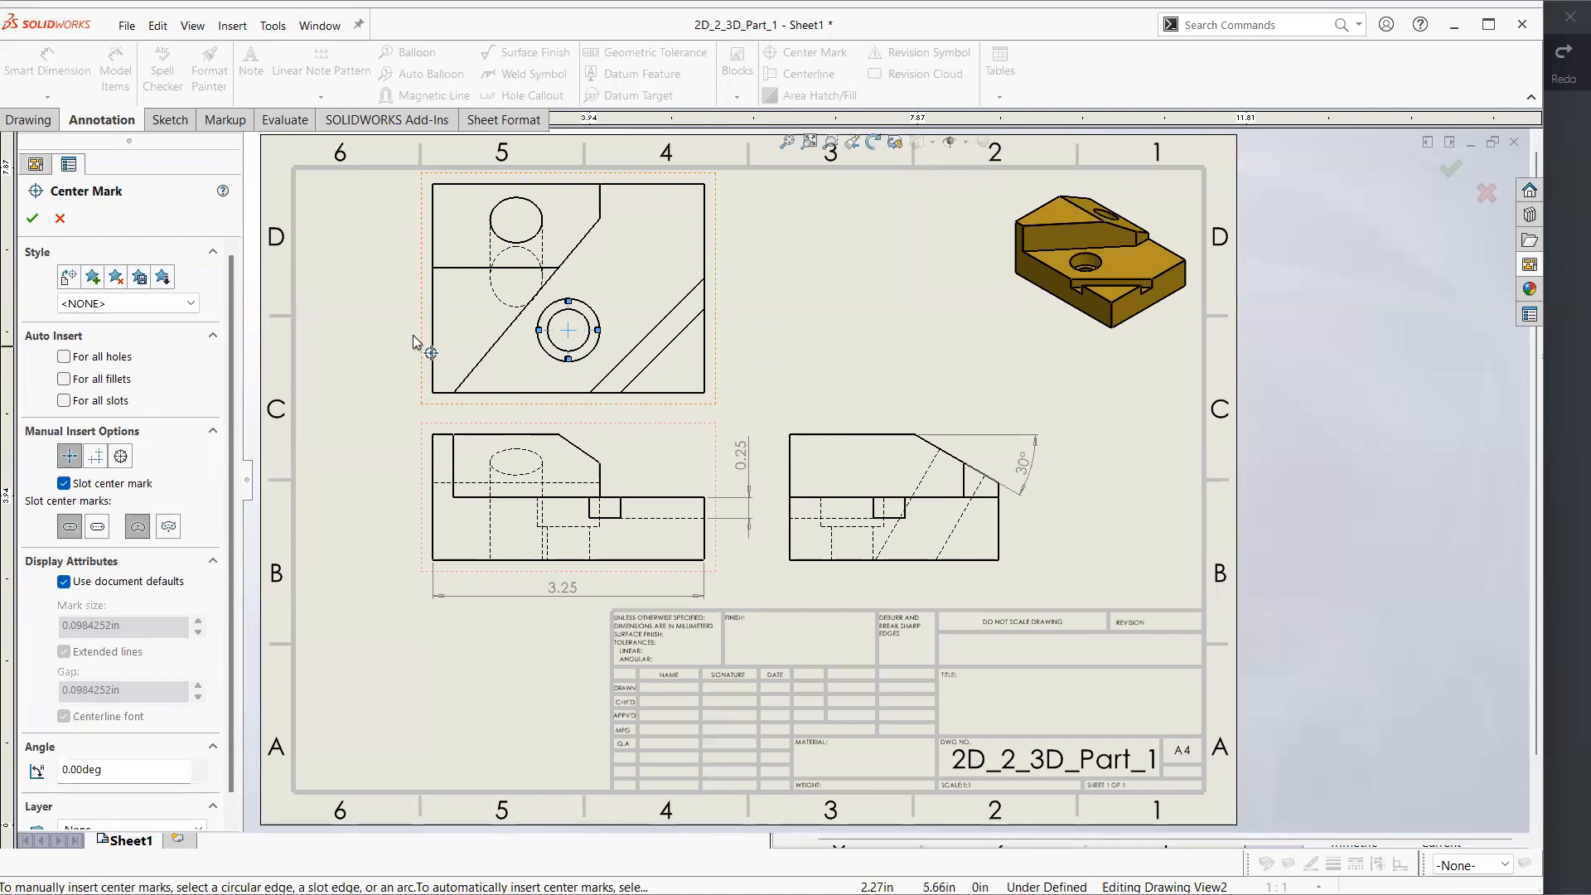
left_click(32, 217)
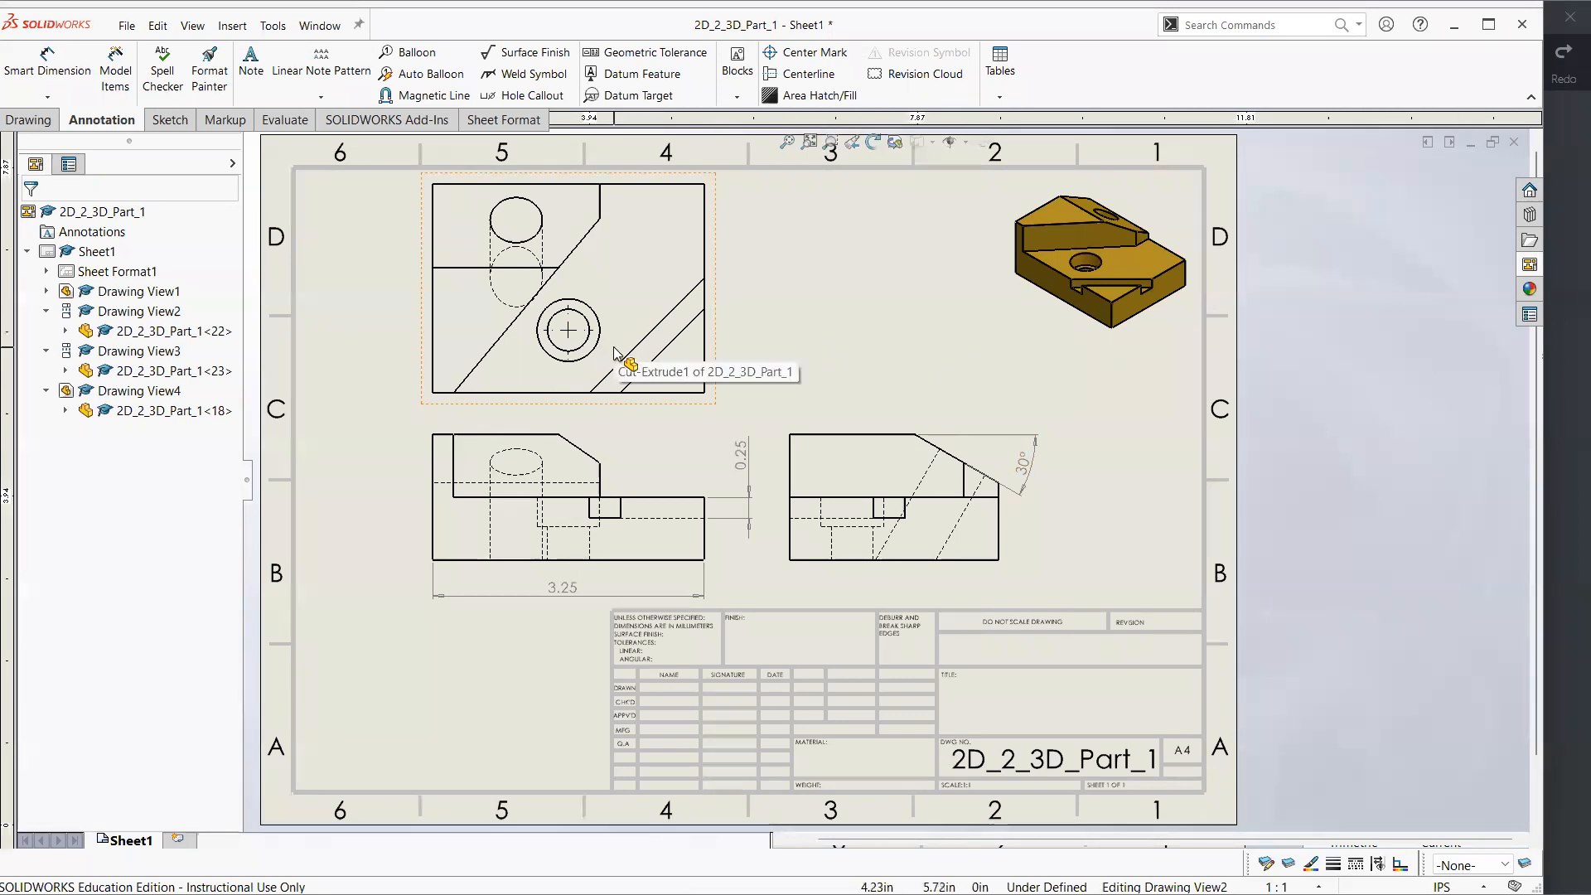
left_click(568, 333)
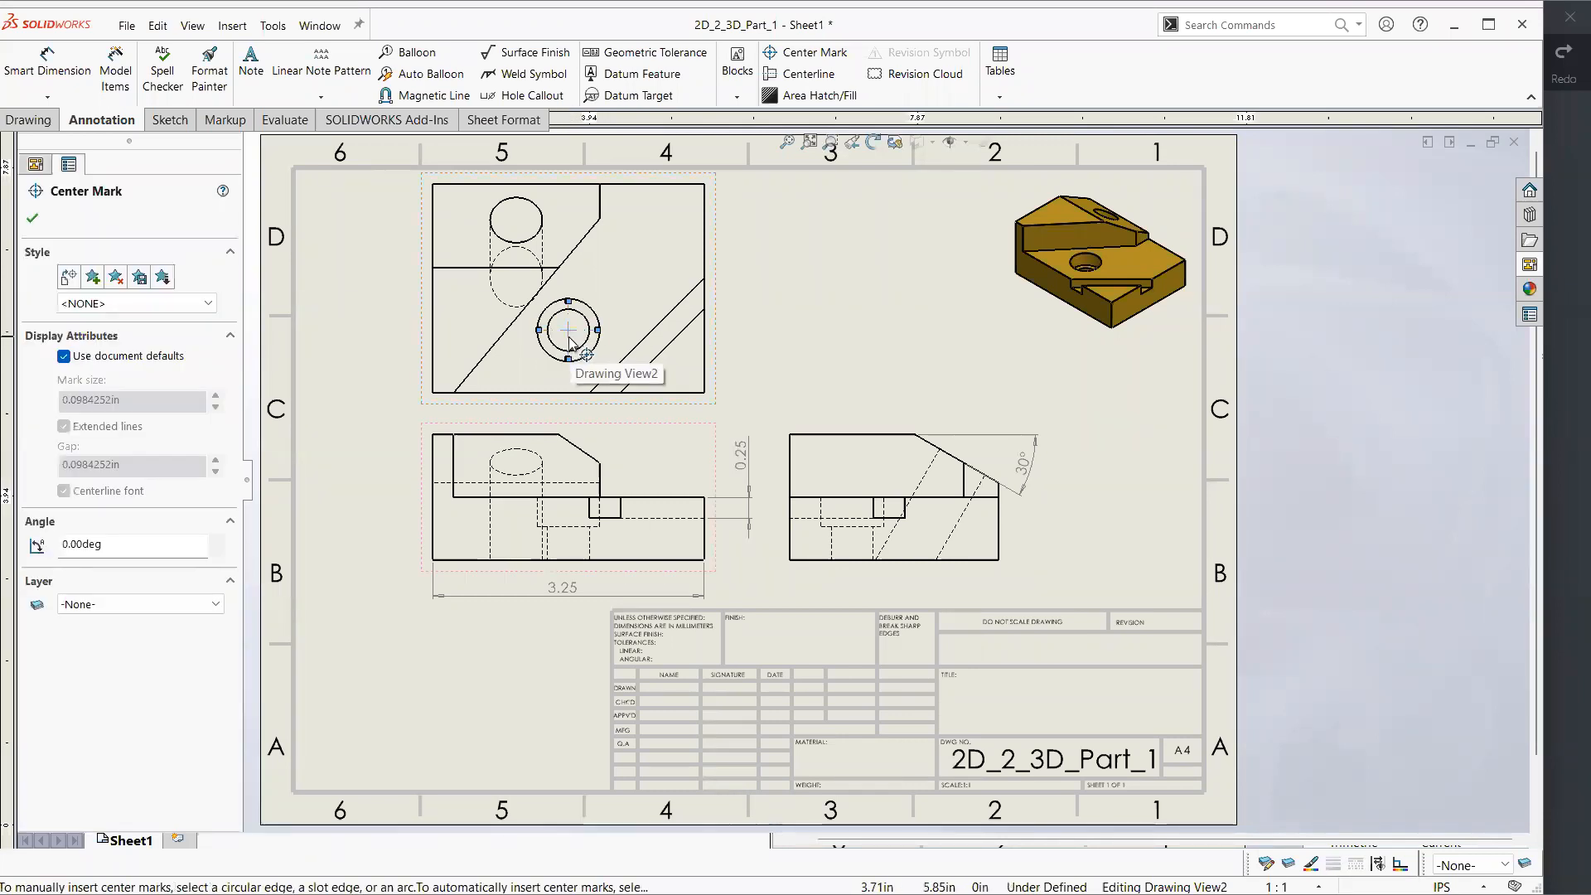
left_click(655, 390)
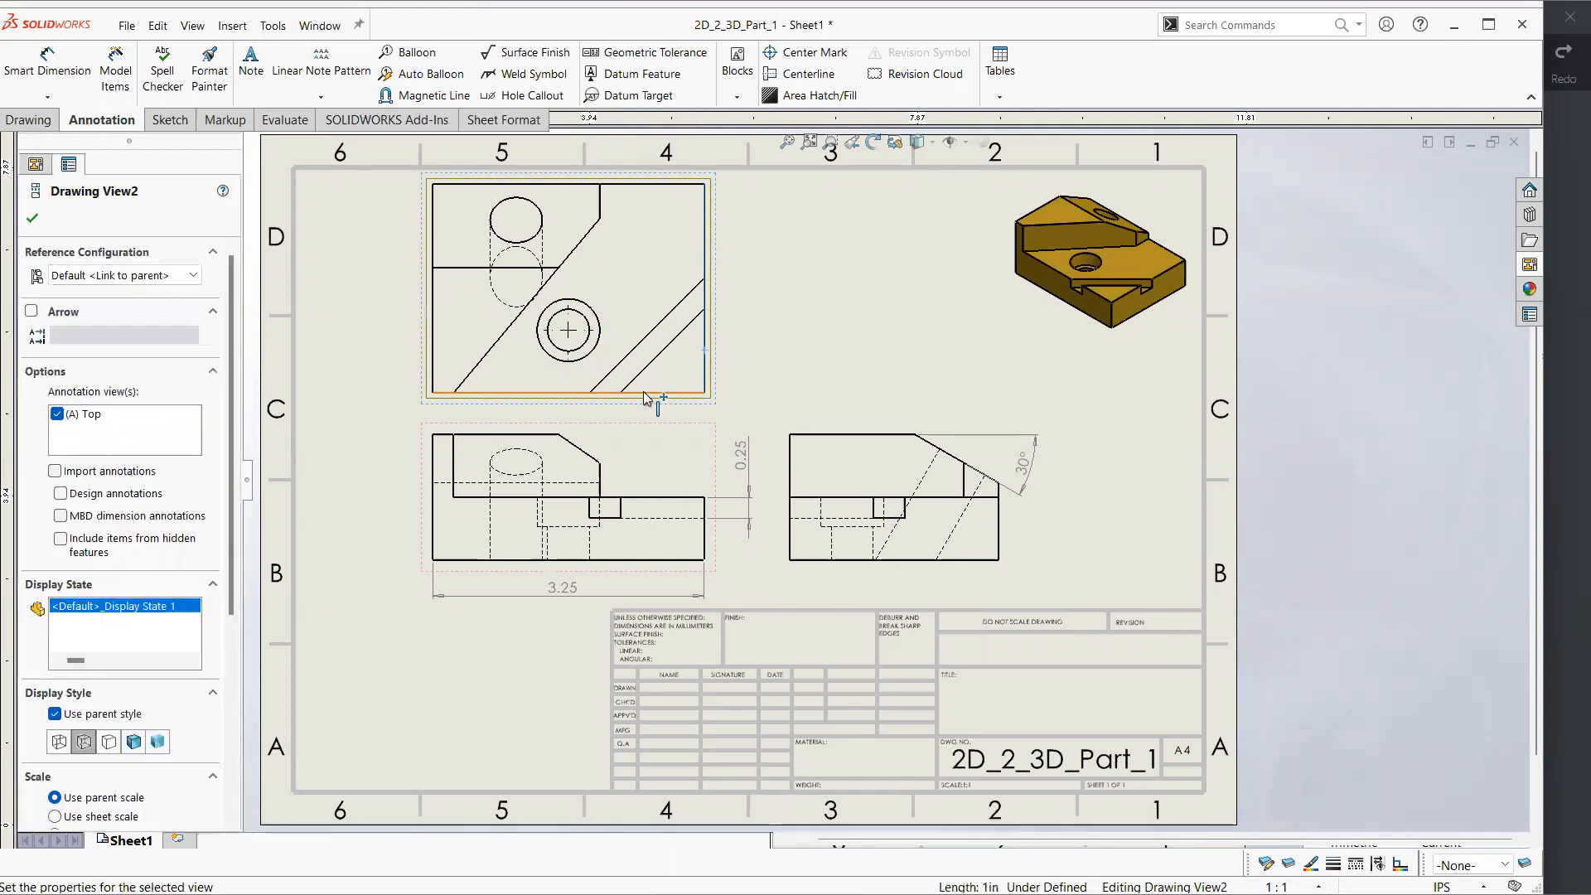
left_click(47, 62)
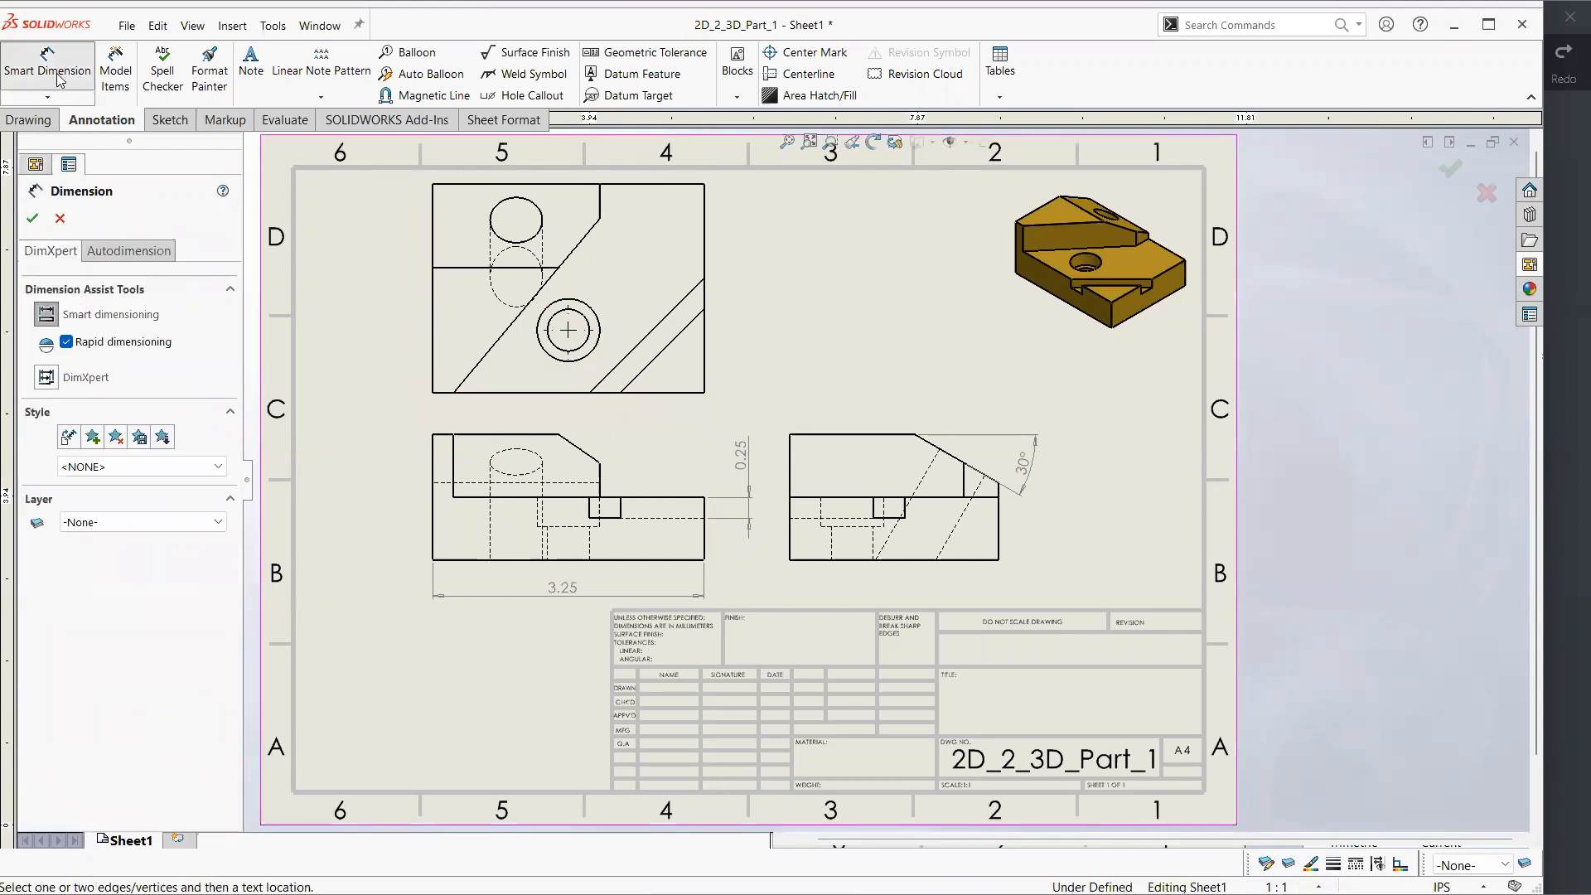
left_click(570, 333)
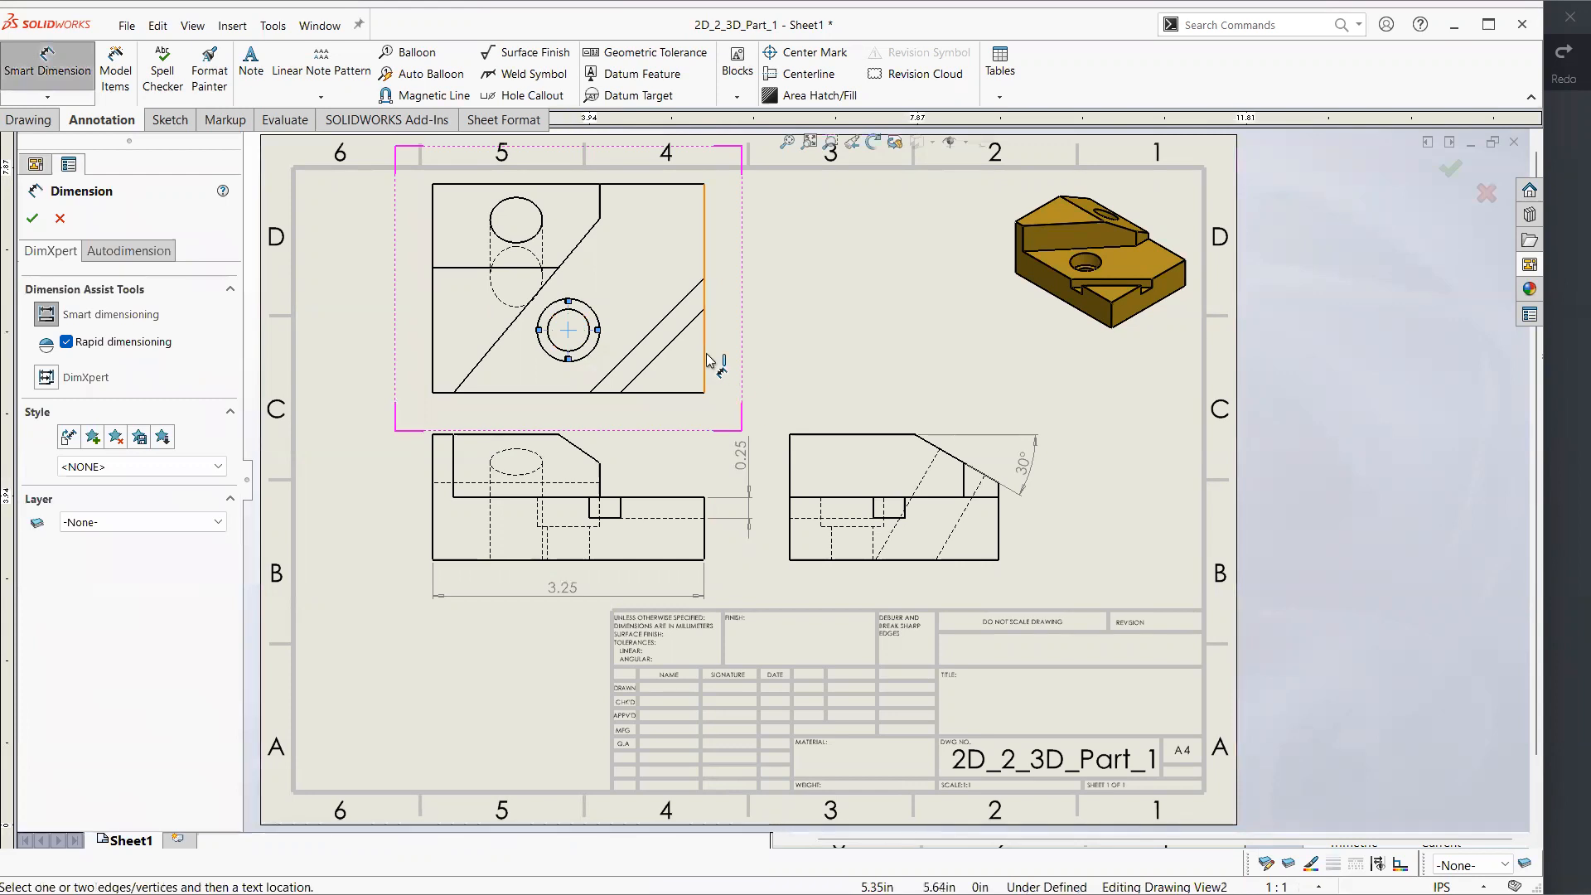
left_click(652, 392)
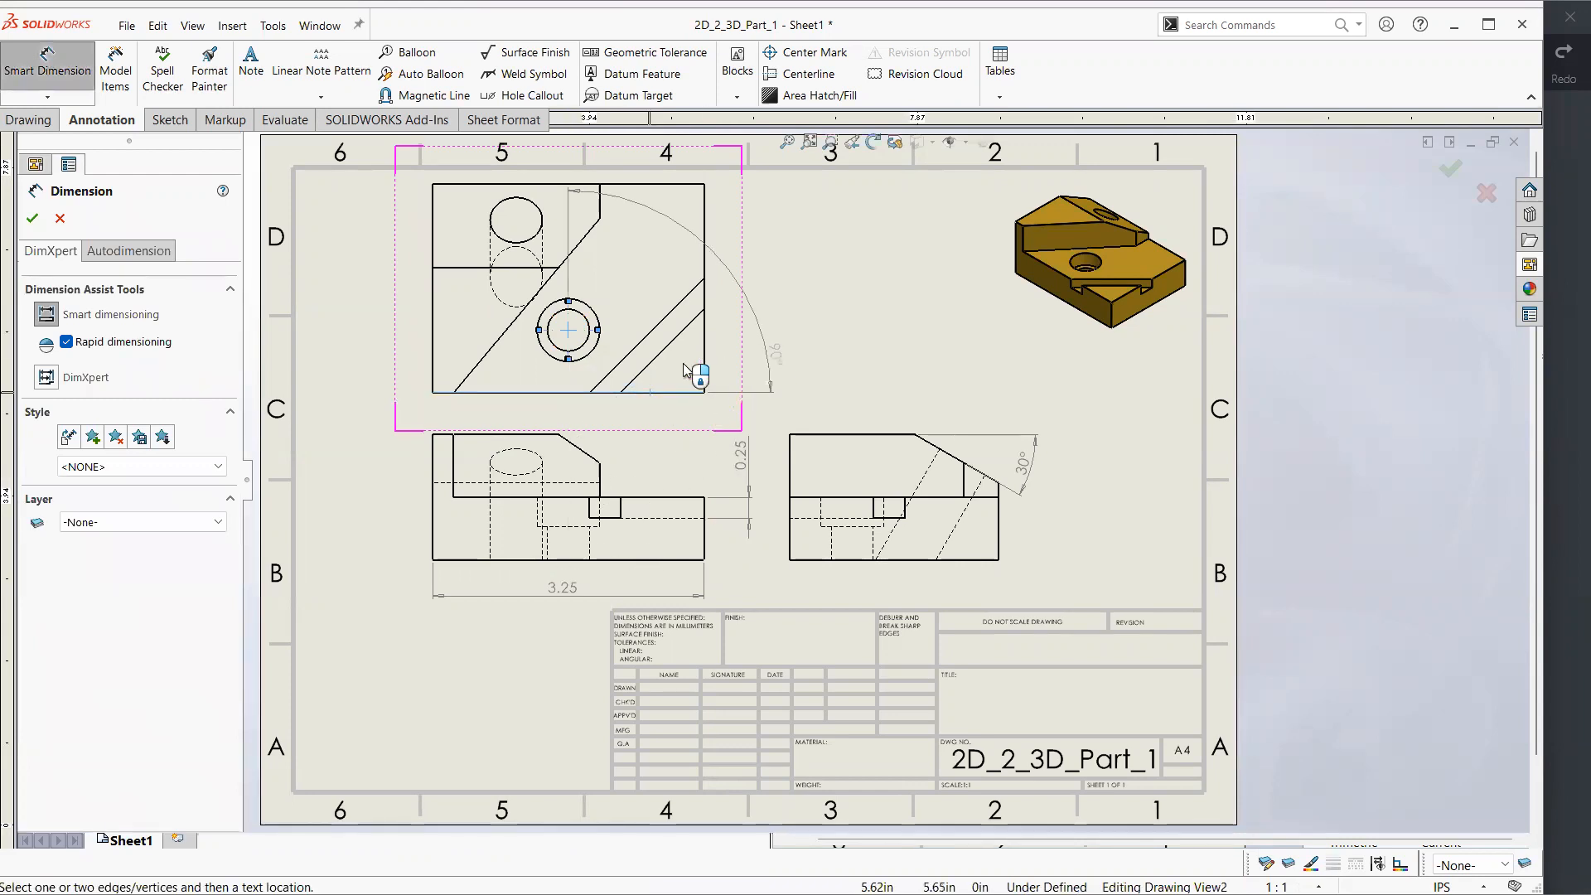
left_click(60, 218)
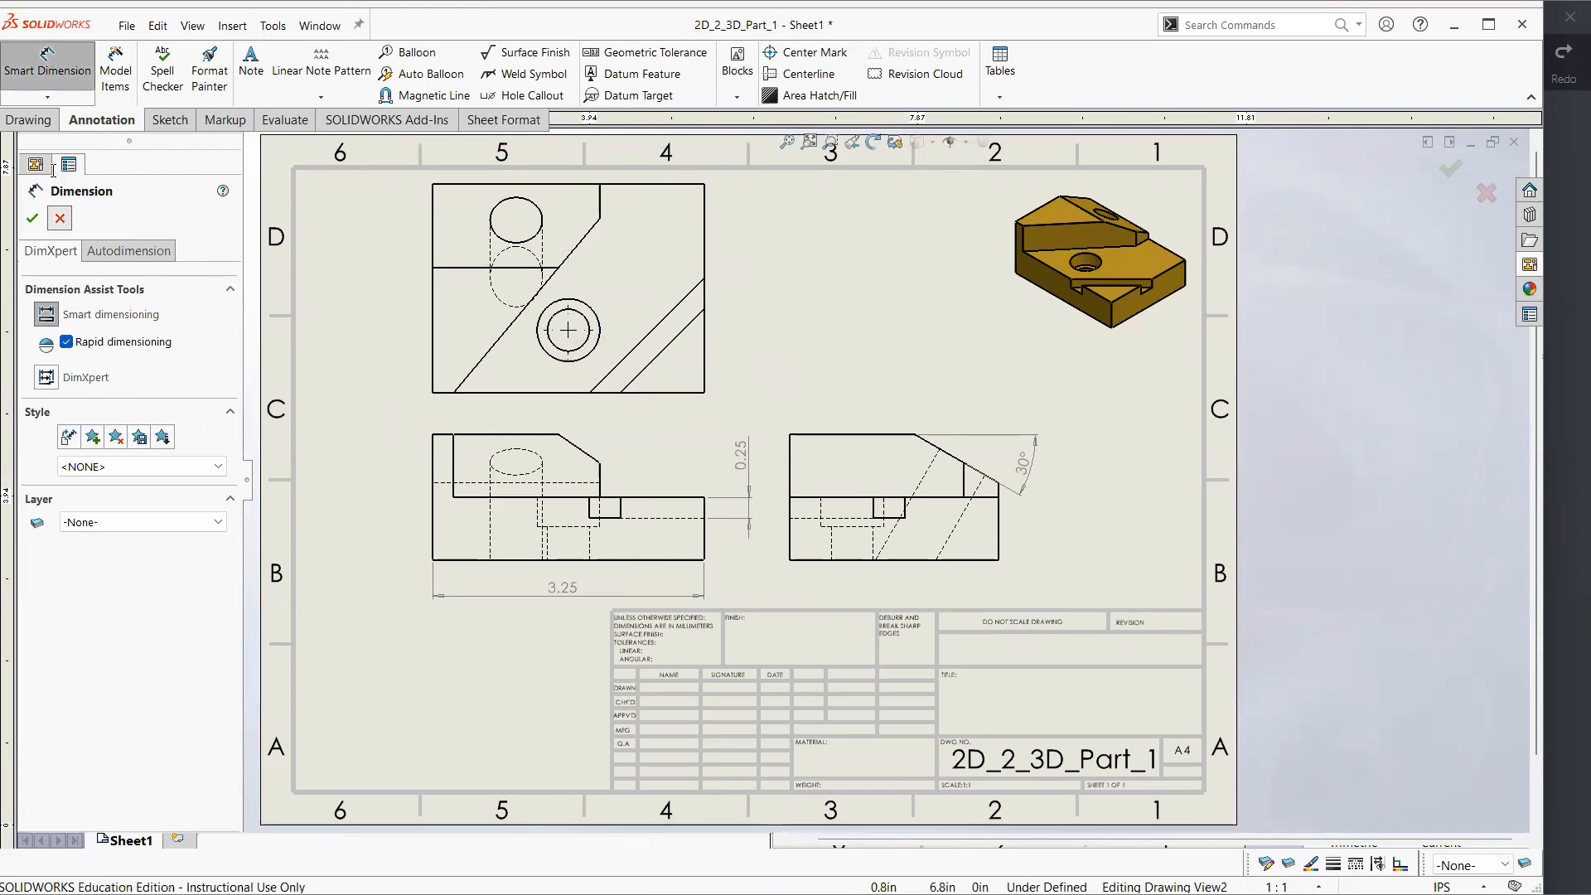
Dimension the horizontal distance from the counterbored hole's centre to the top view's right edge, placing it just below the view
left_click(46, 96)
left_click(75, 117)
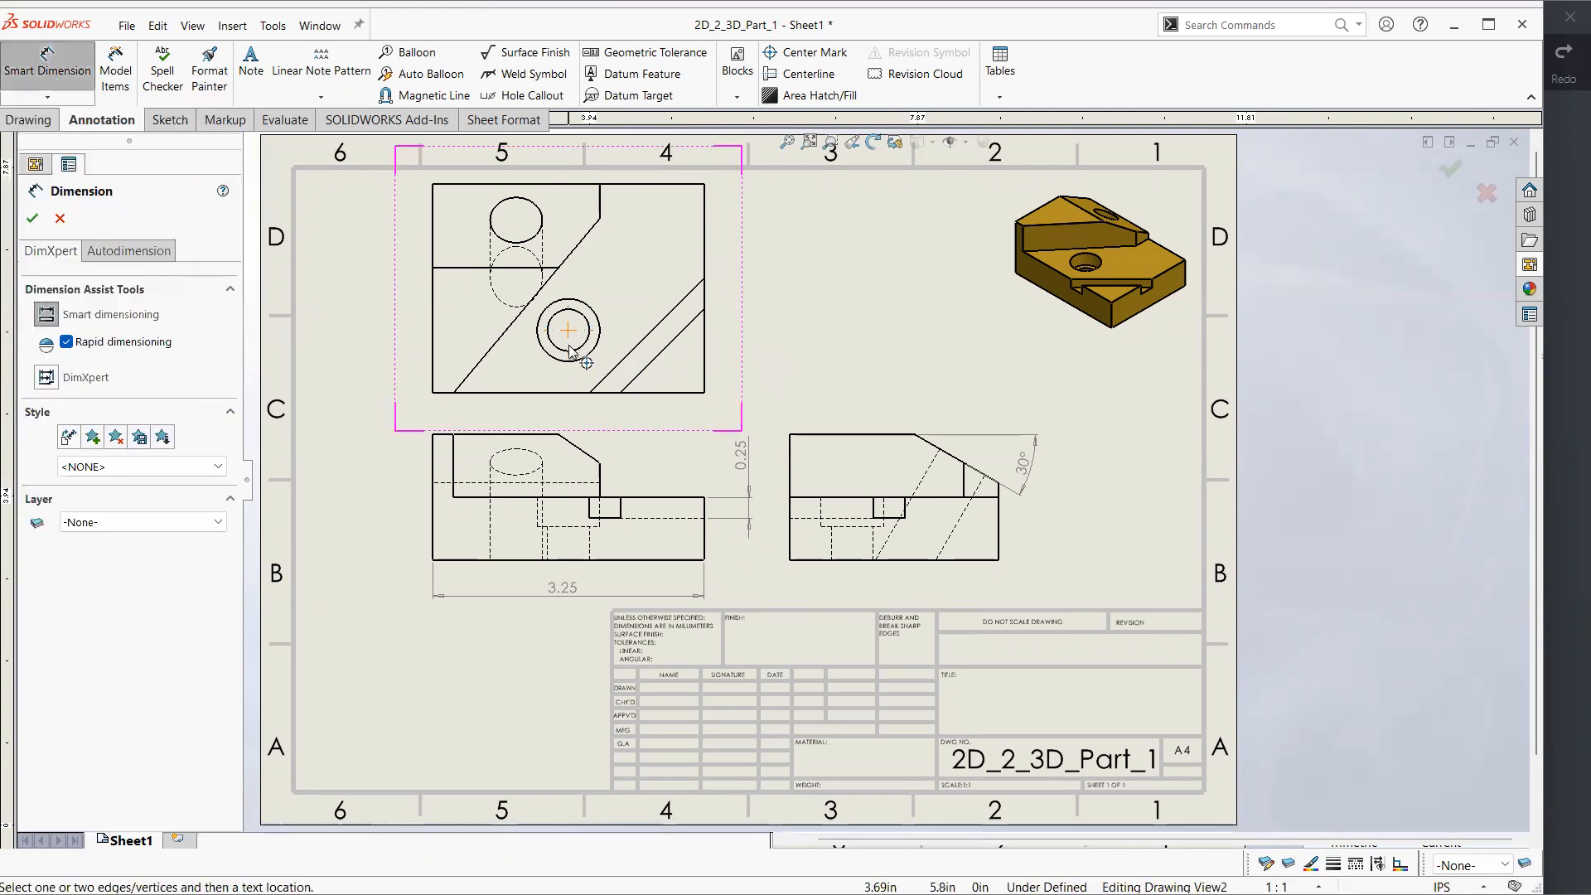
left_click(567, 346)
left_click(705, 347)
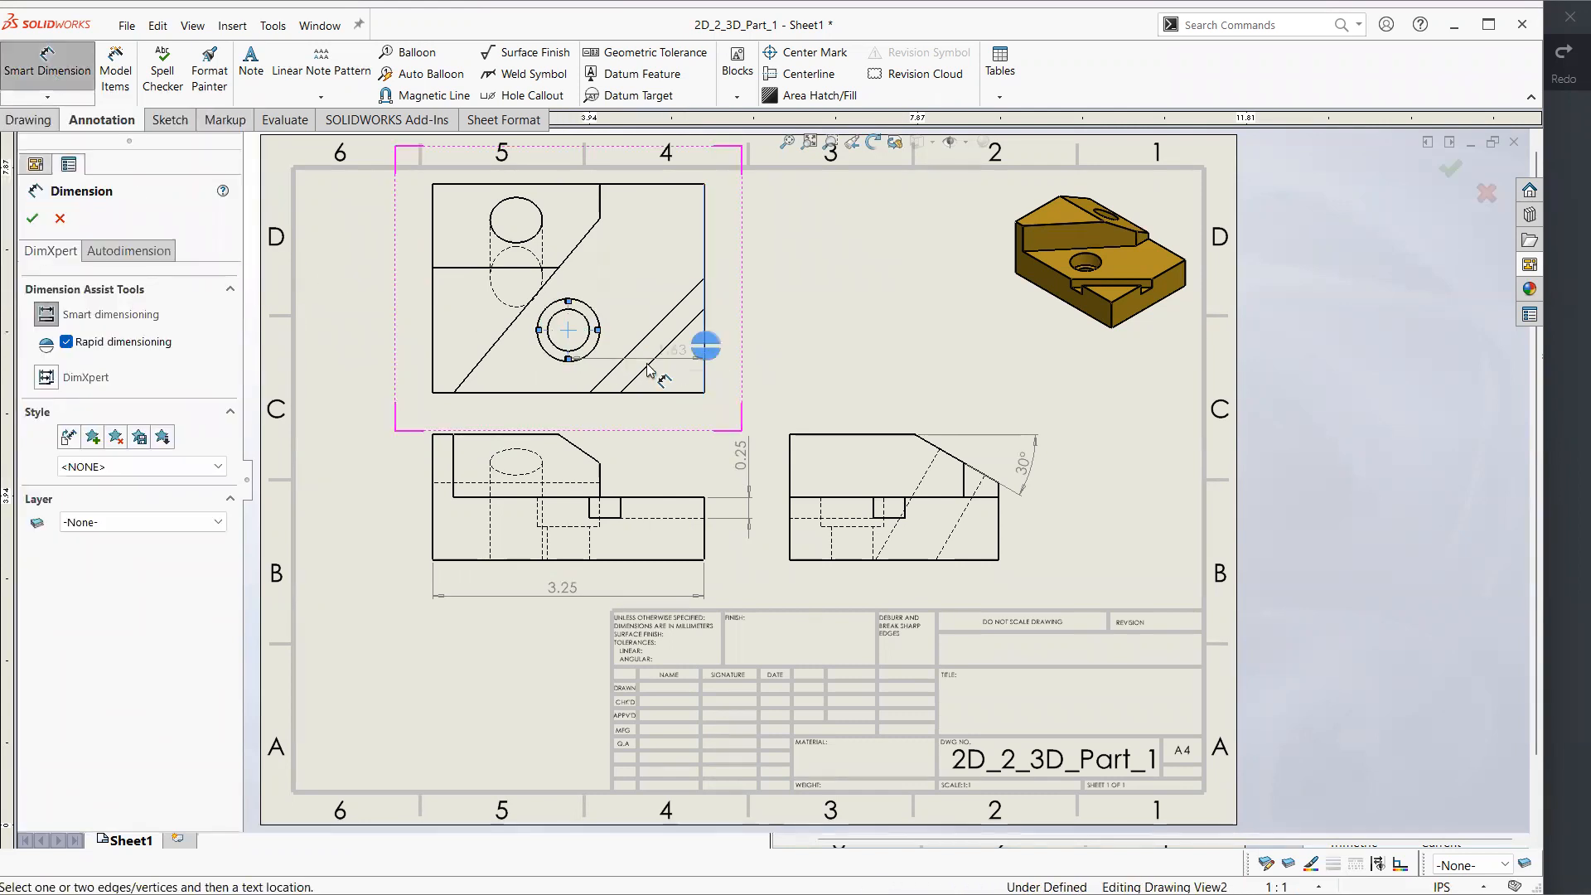
left_click(631, 409)
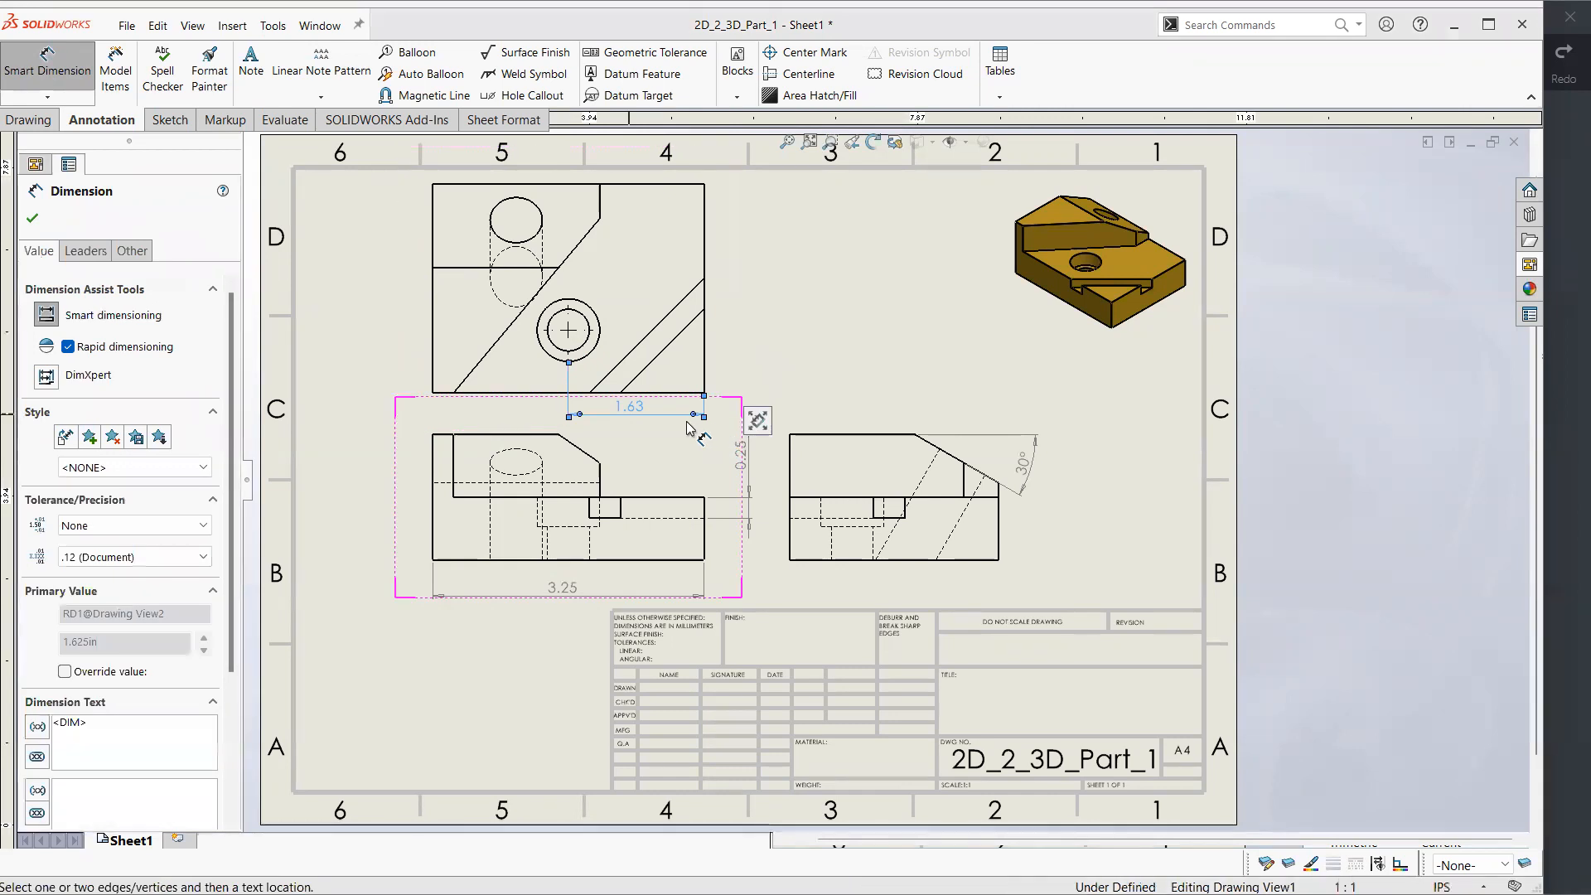
left_click(1326, 446)
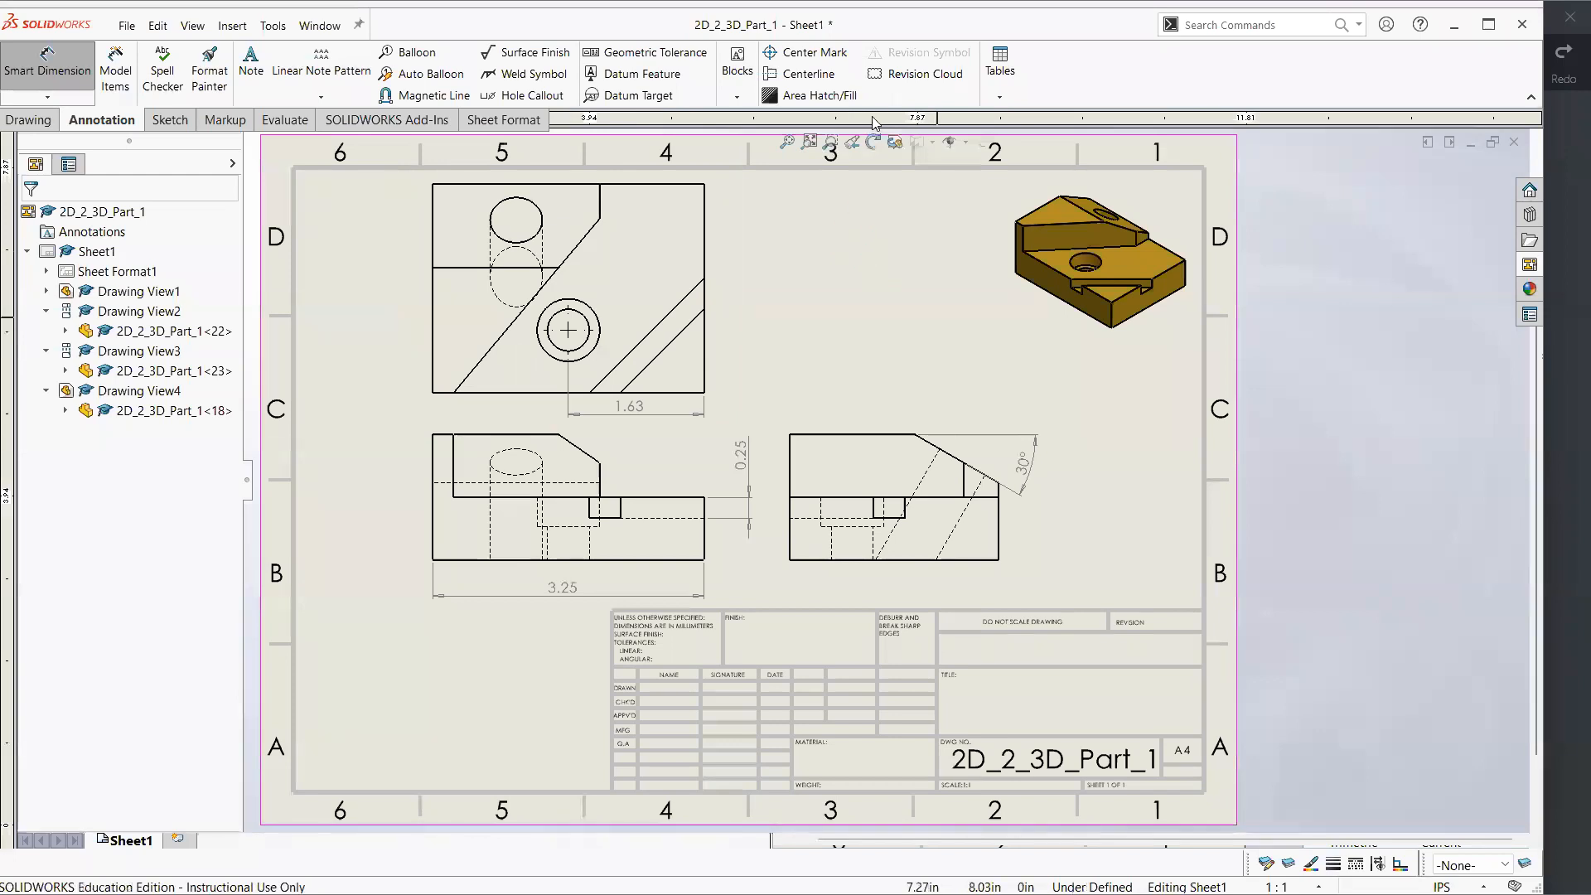
Insert a centreline through the counterbored hole in the front view, and extend it above the hole and below the view
left_click(802, 75)
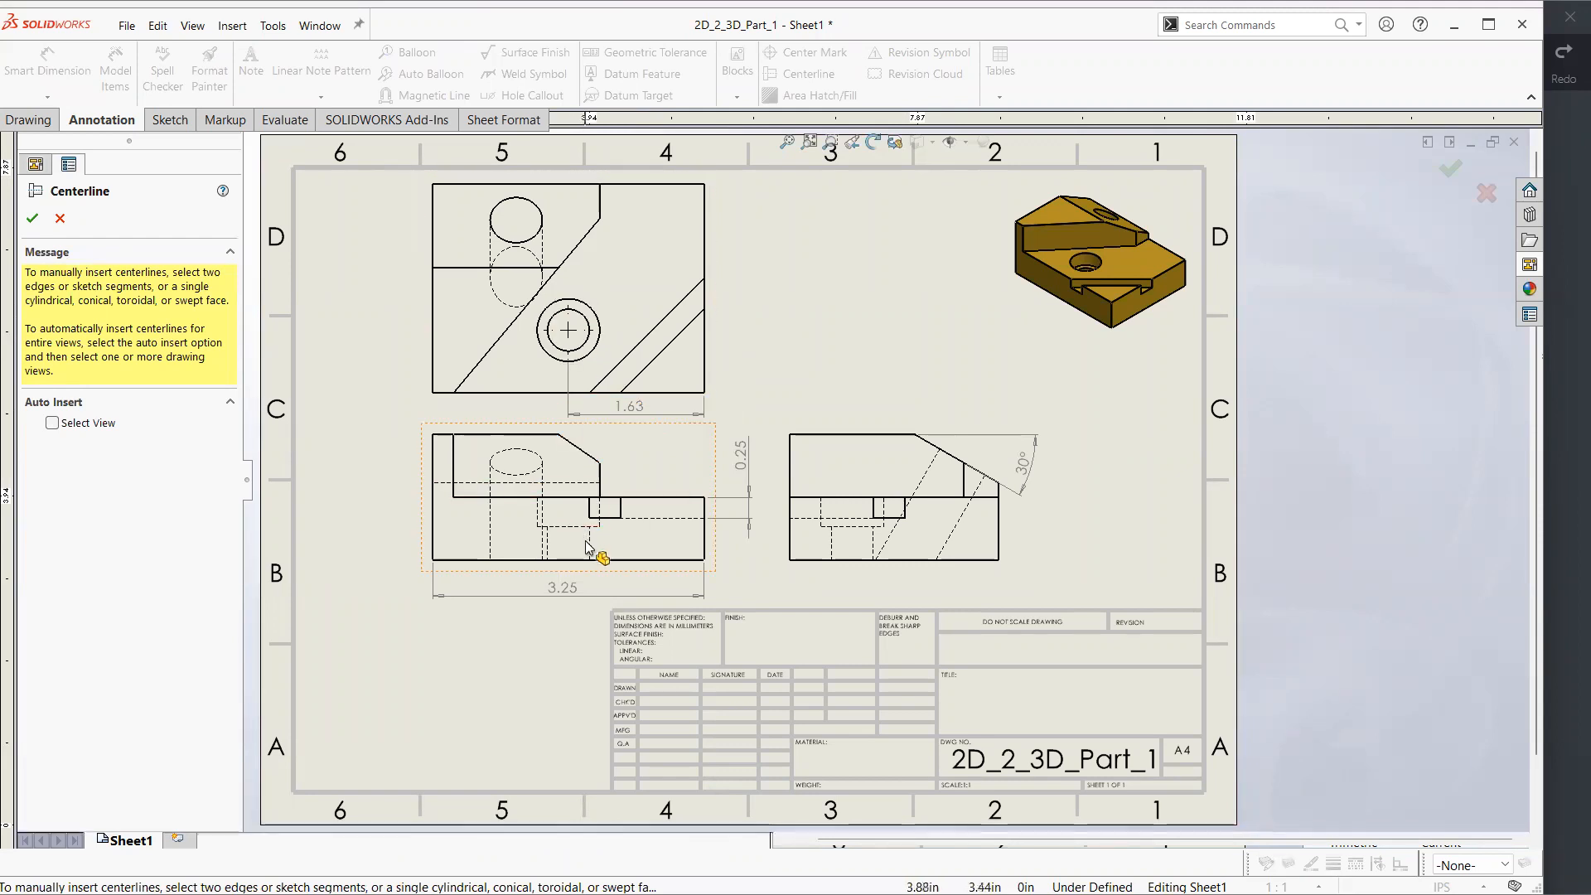
left_click(547, 543)
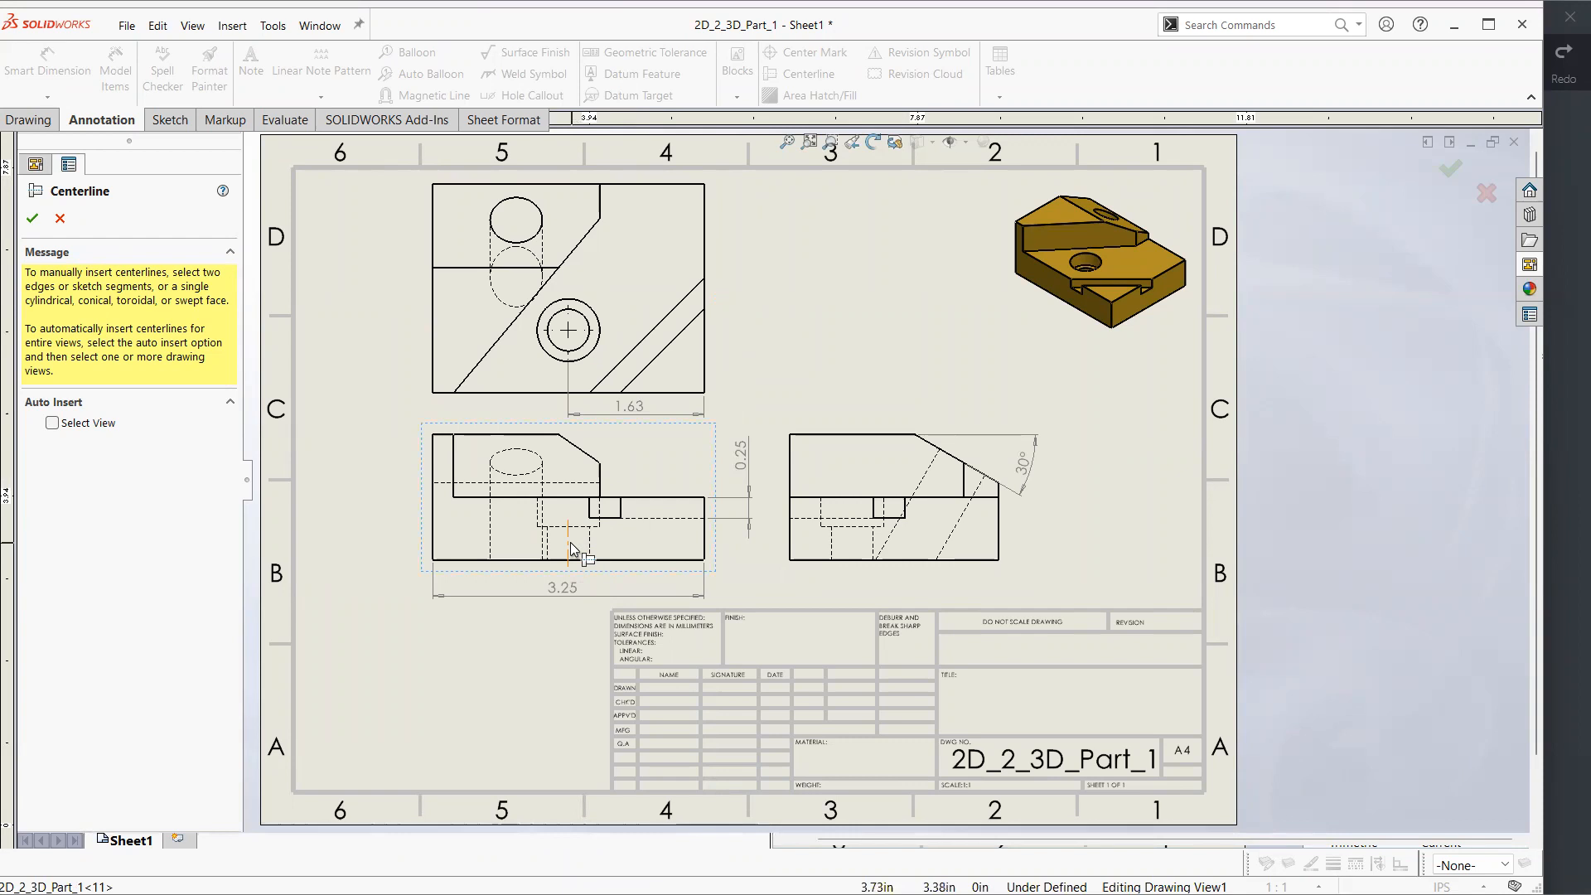
left_click(568, 539)
left_click_drag(569, 521, 568, 451)
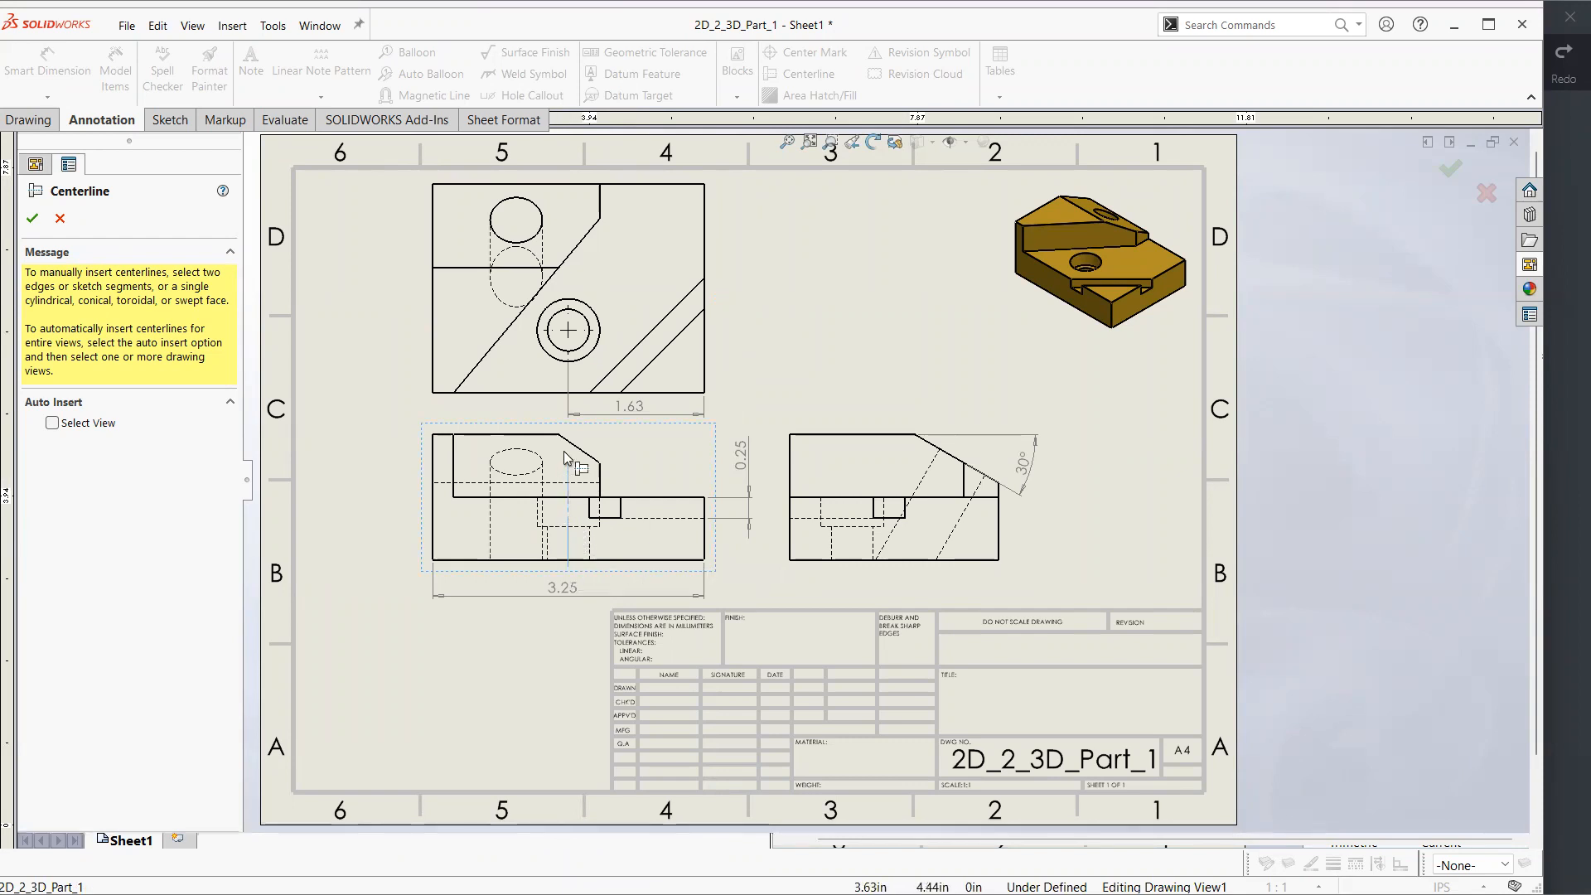
left_click_drag(569, 566, 568, 605)
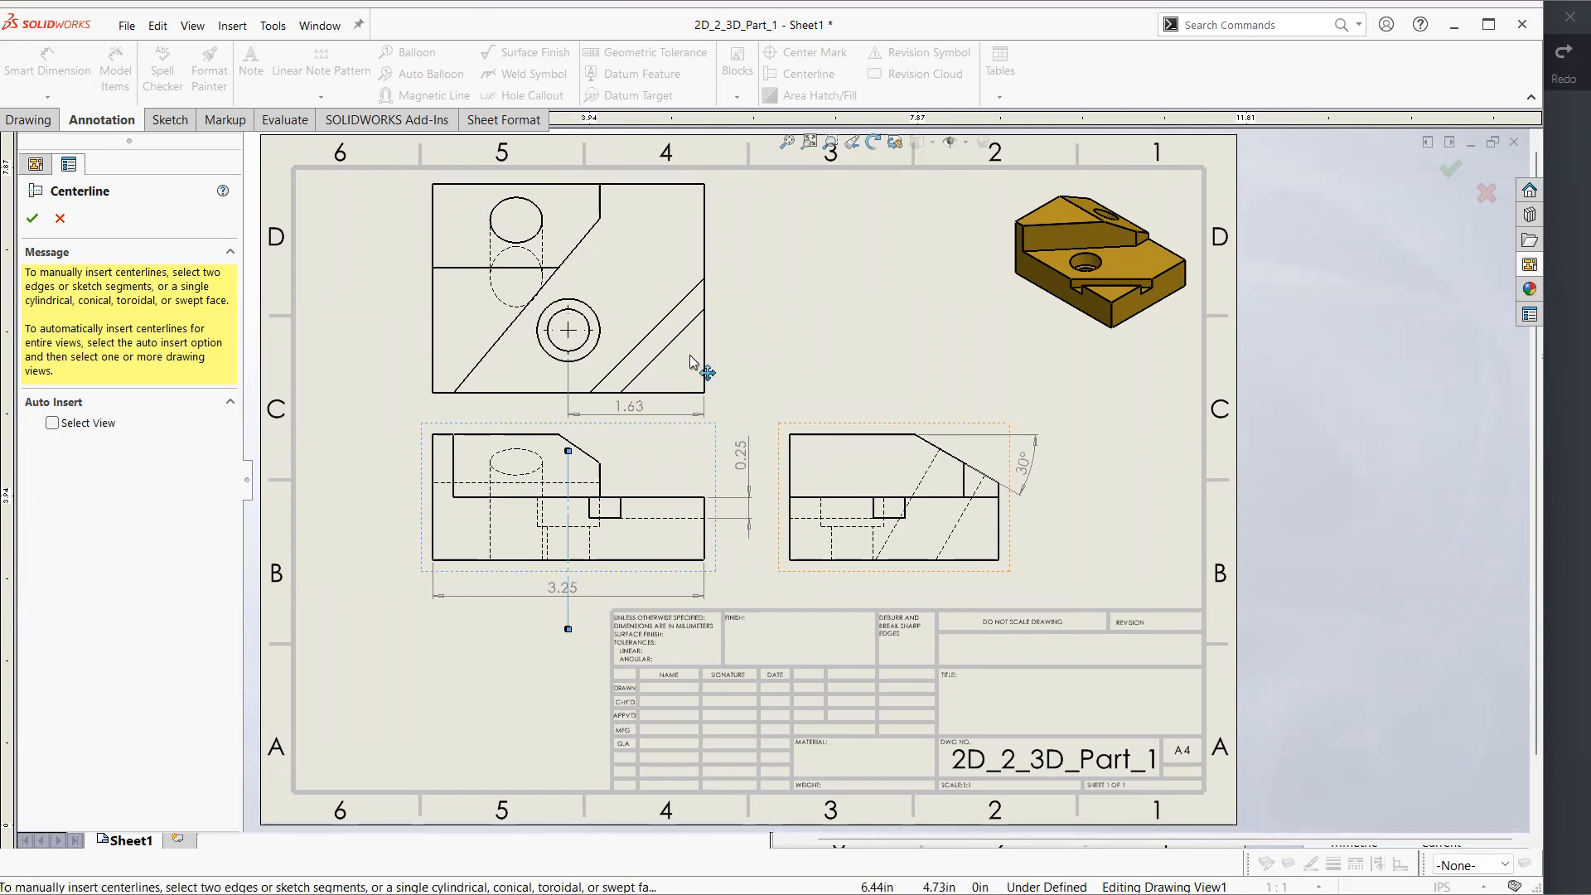
Insert a centreline between the counterbored hole's hidden edges in the side view, and extend it beyond the hole and the view's base
left_click(831, 543)
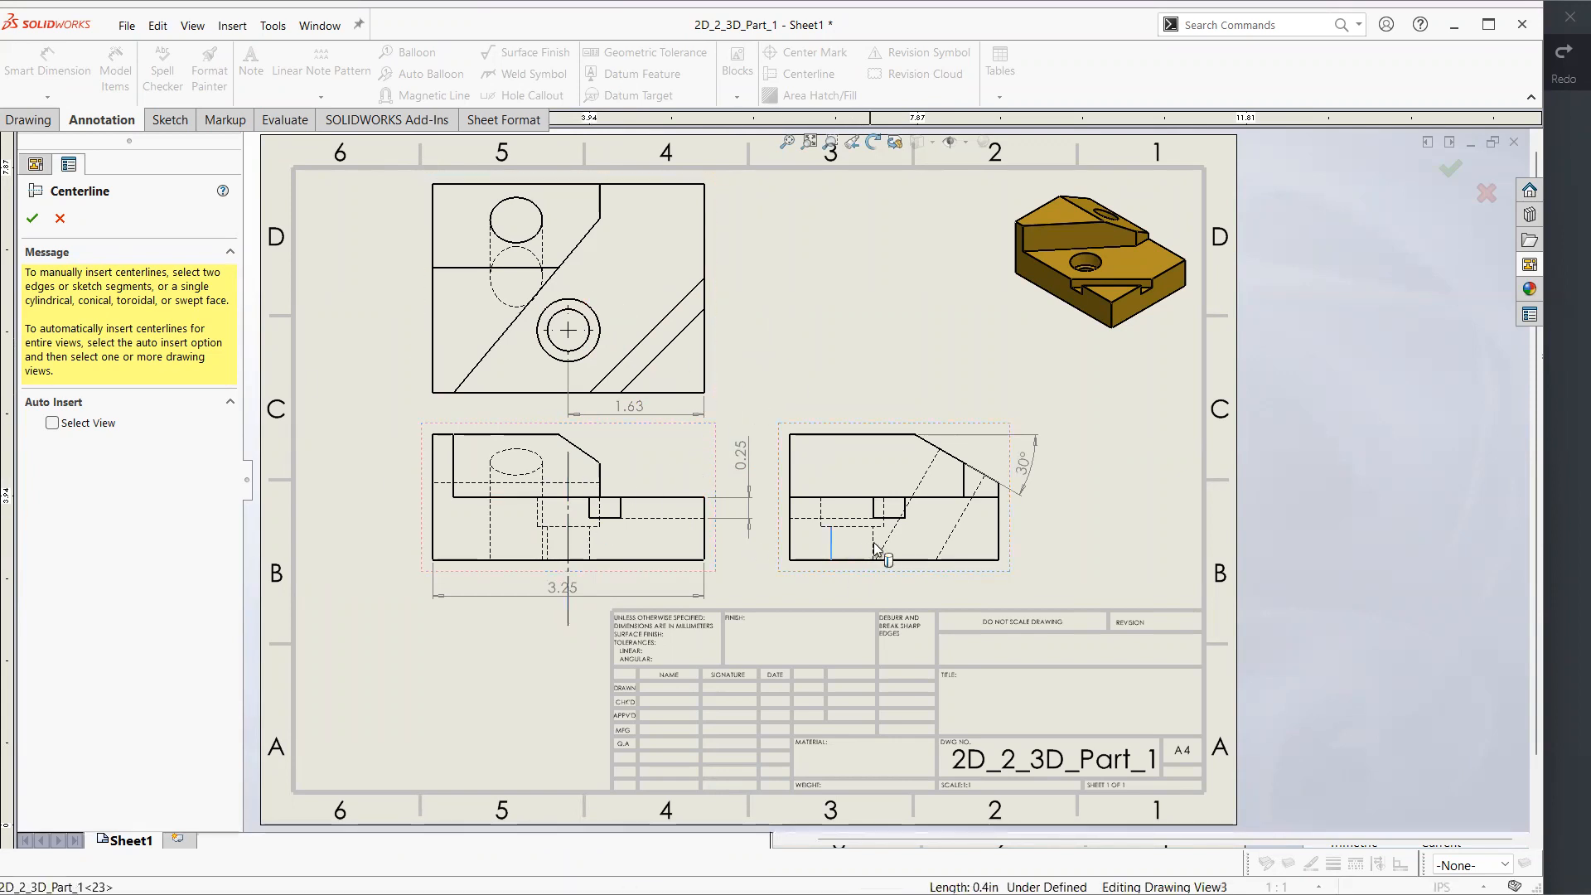
left_click(874, 543)
left_click_drag(852, 464, 852, 468)
left_click_drag(851, 567, 851, 596)
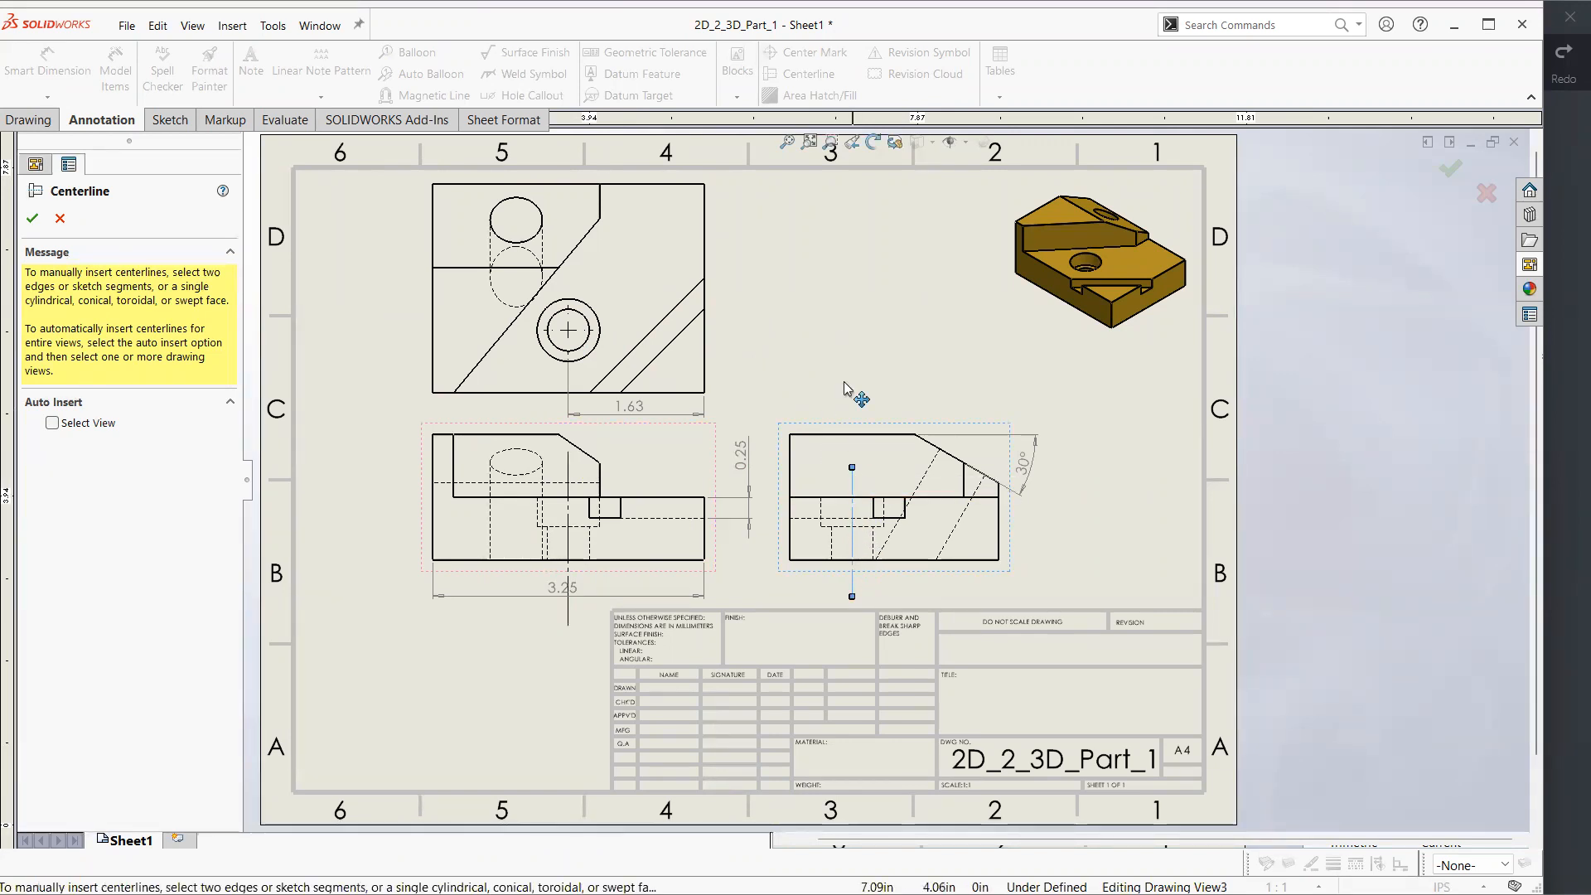
key("Escape")
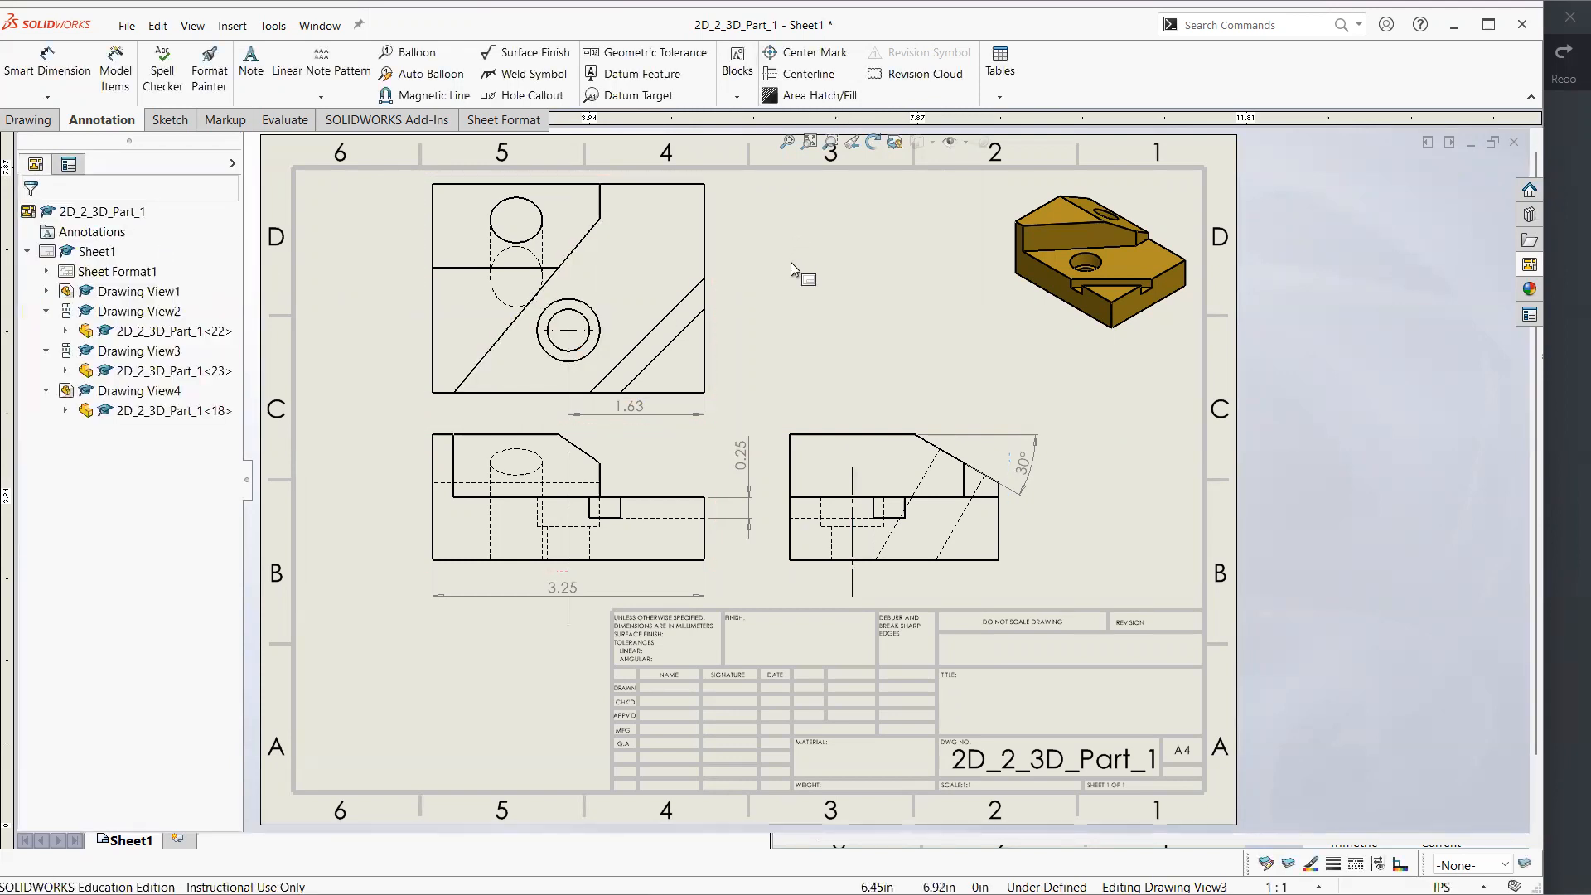
left_click(793, 270)
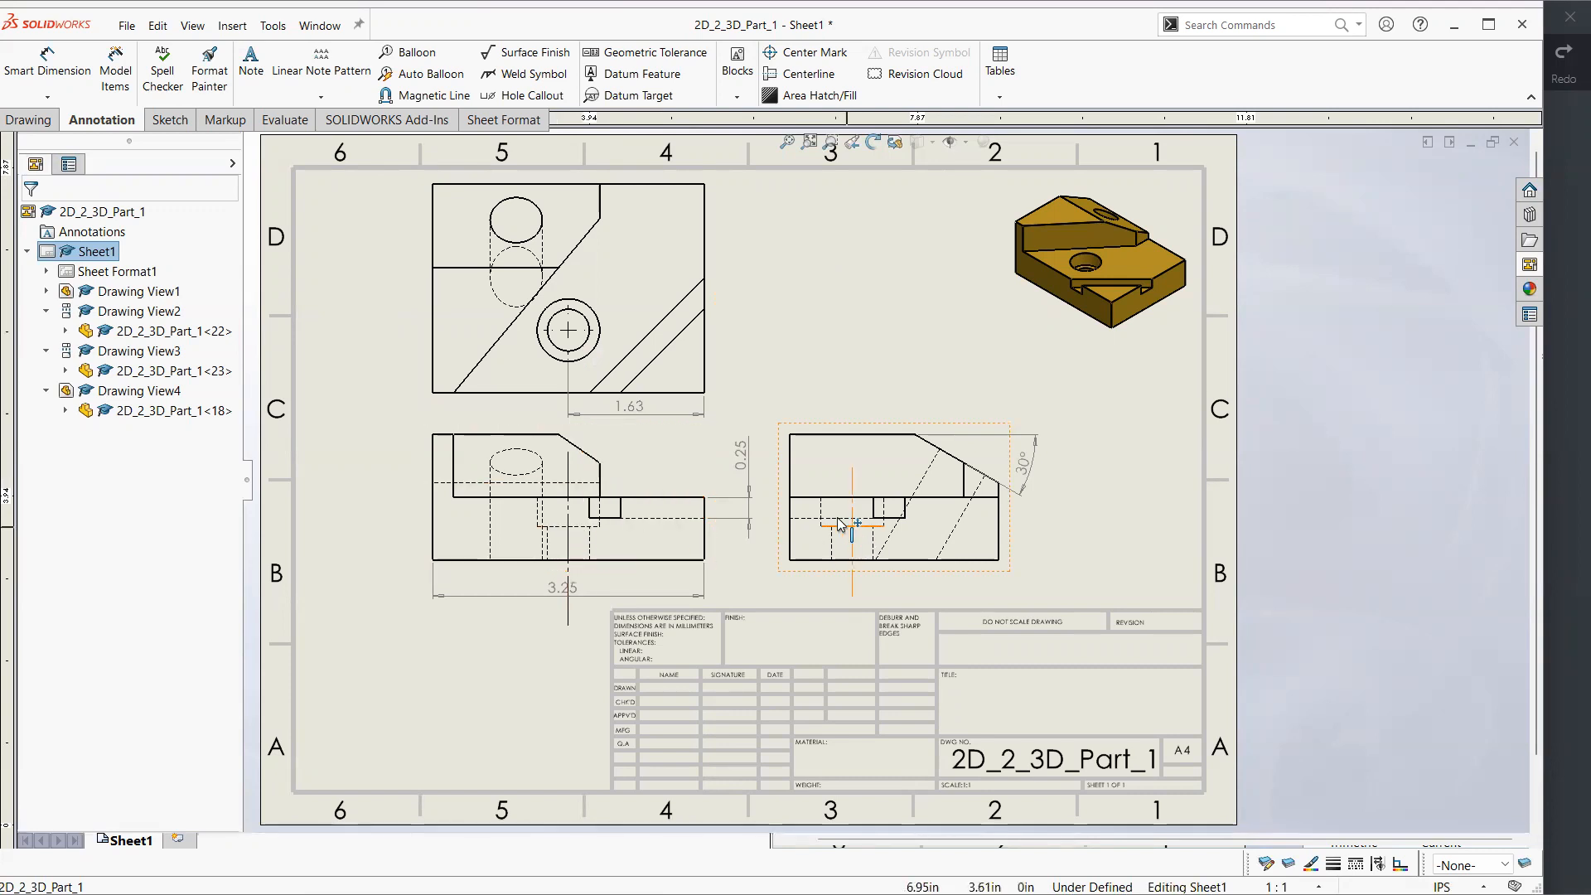
Try a radius dimension on the angled hole in the top view, and remove it
left_click(65, 79)
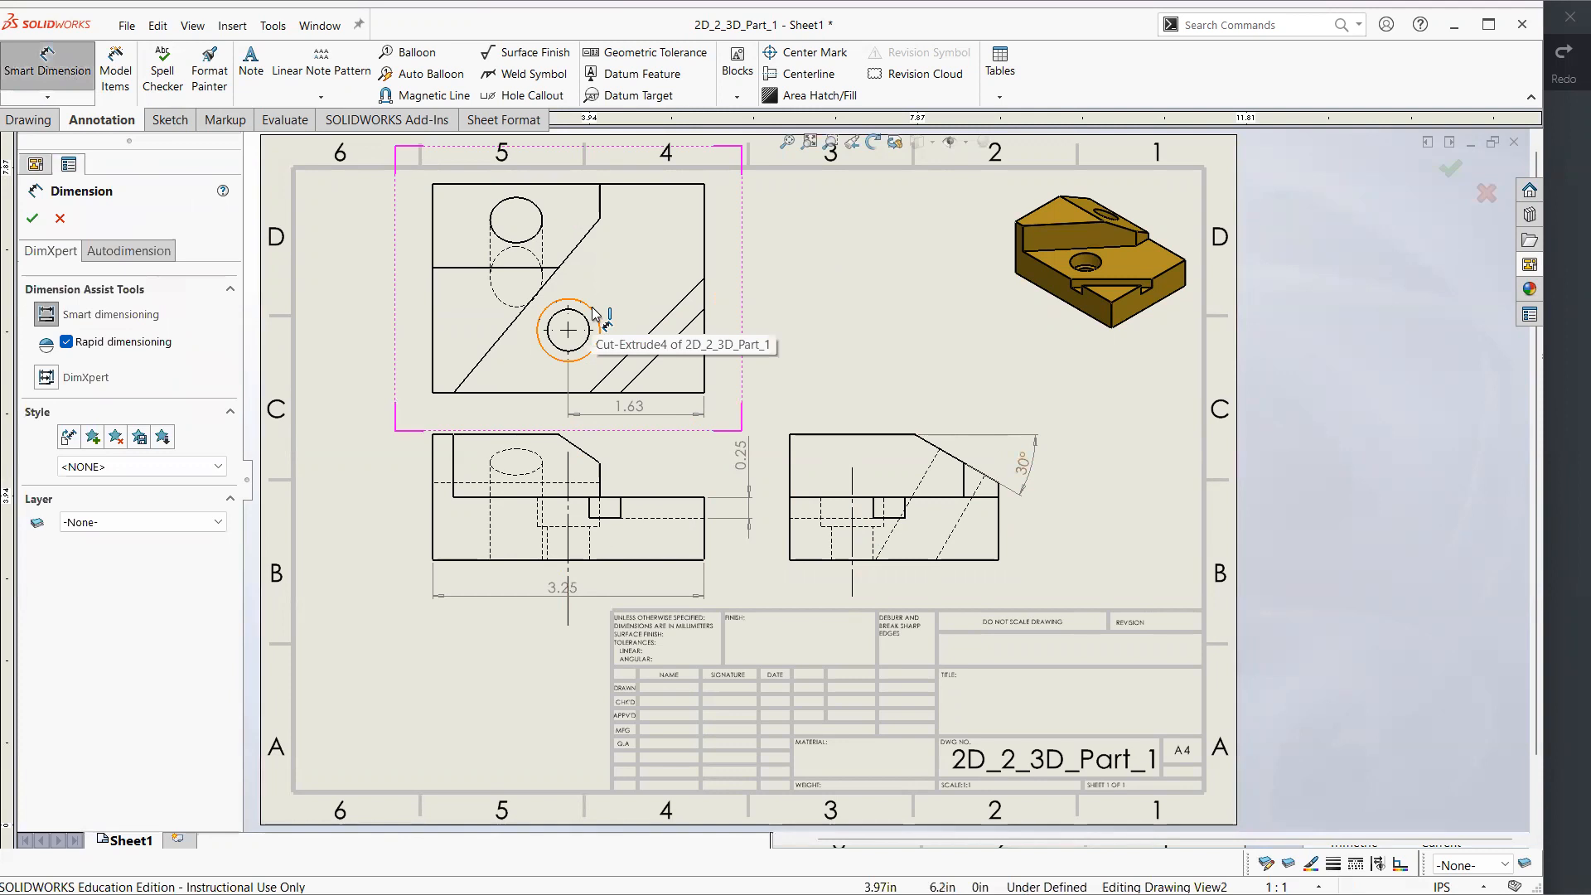
left_click(511, 248)
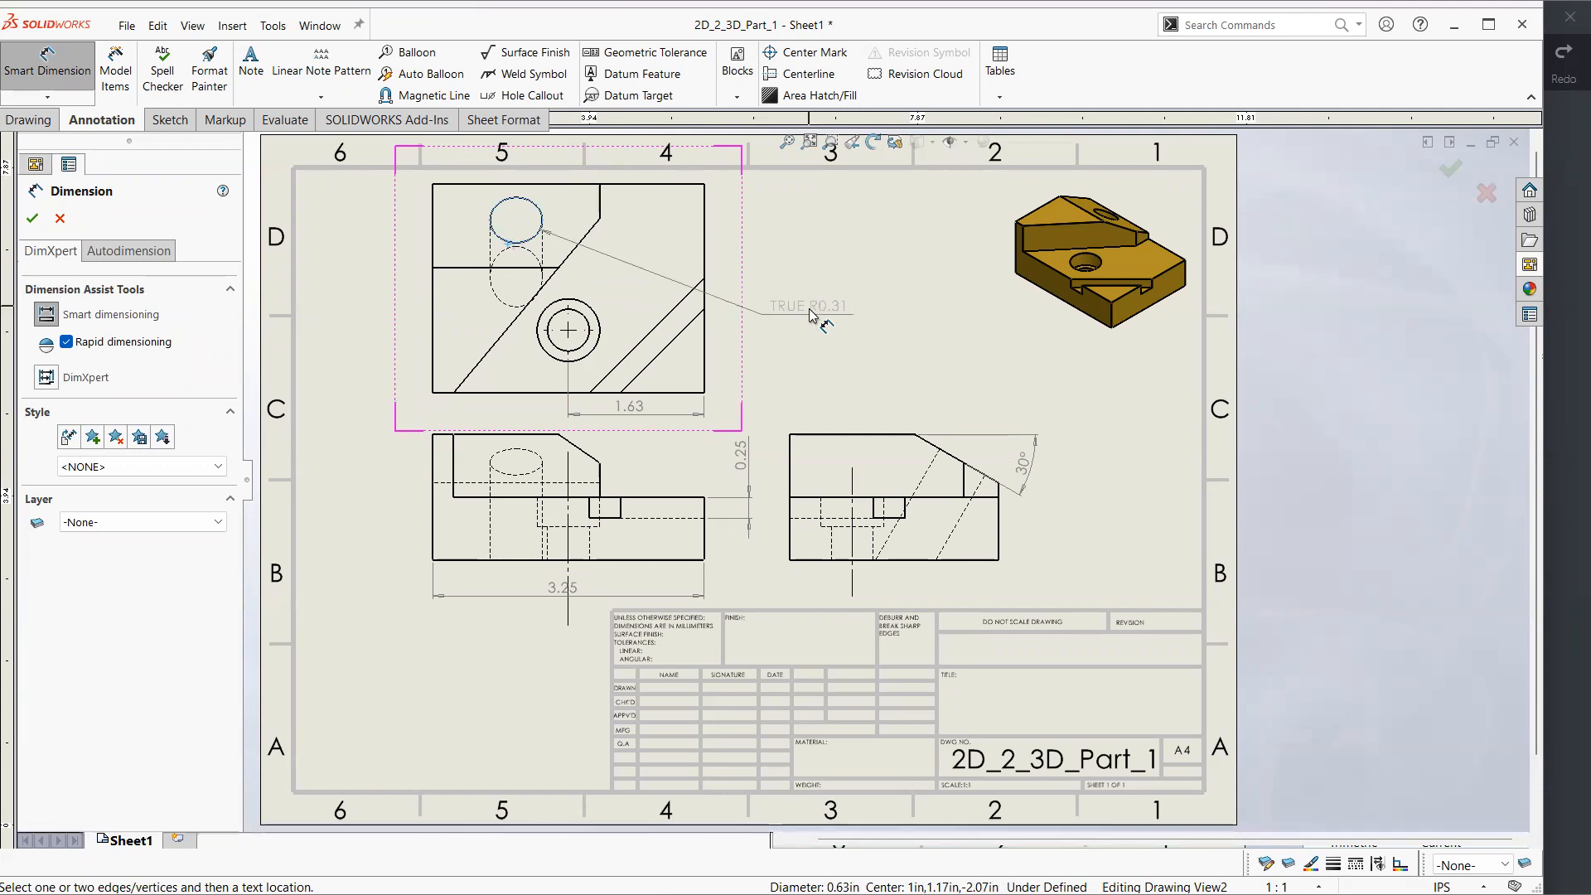
left_click(824, 289)
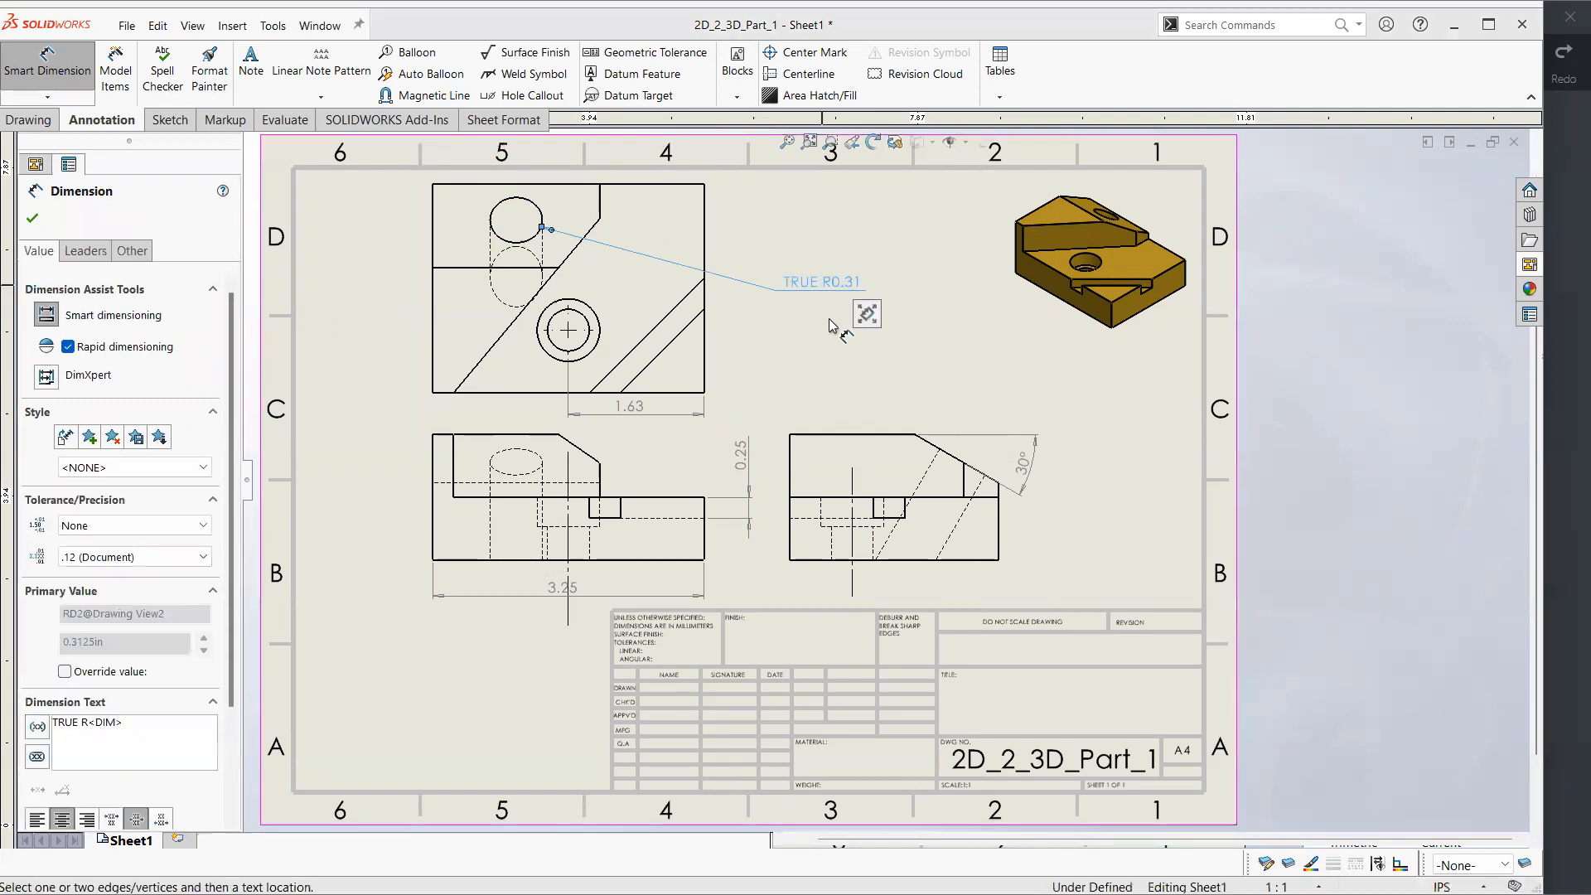
key("Escape")
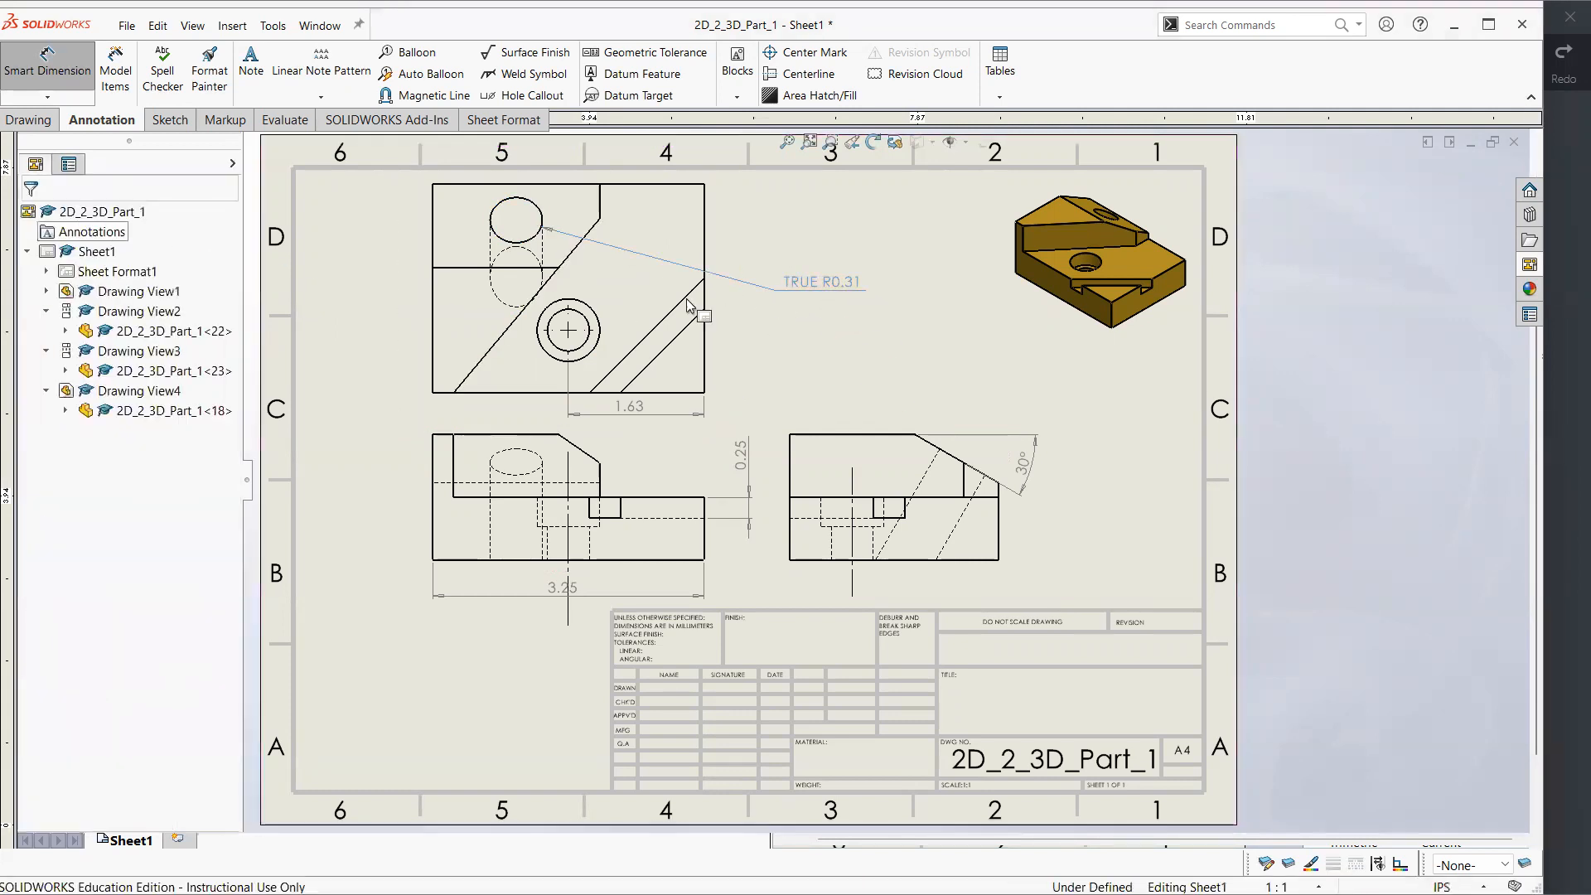
left_click(838, 285)
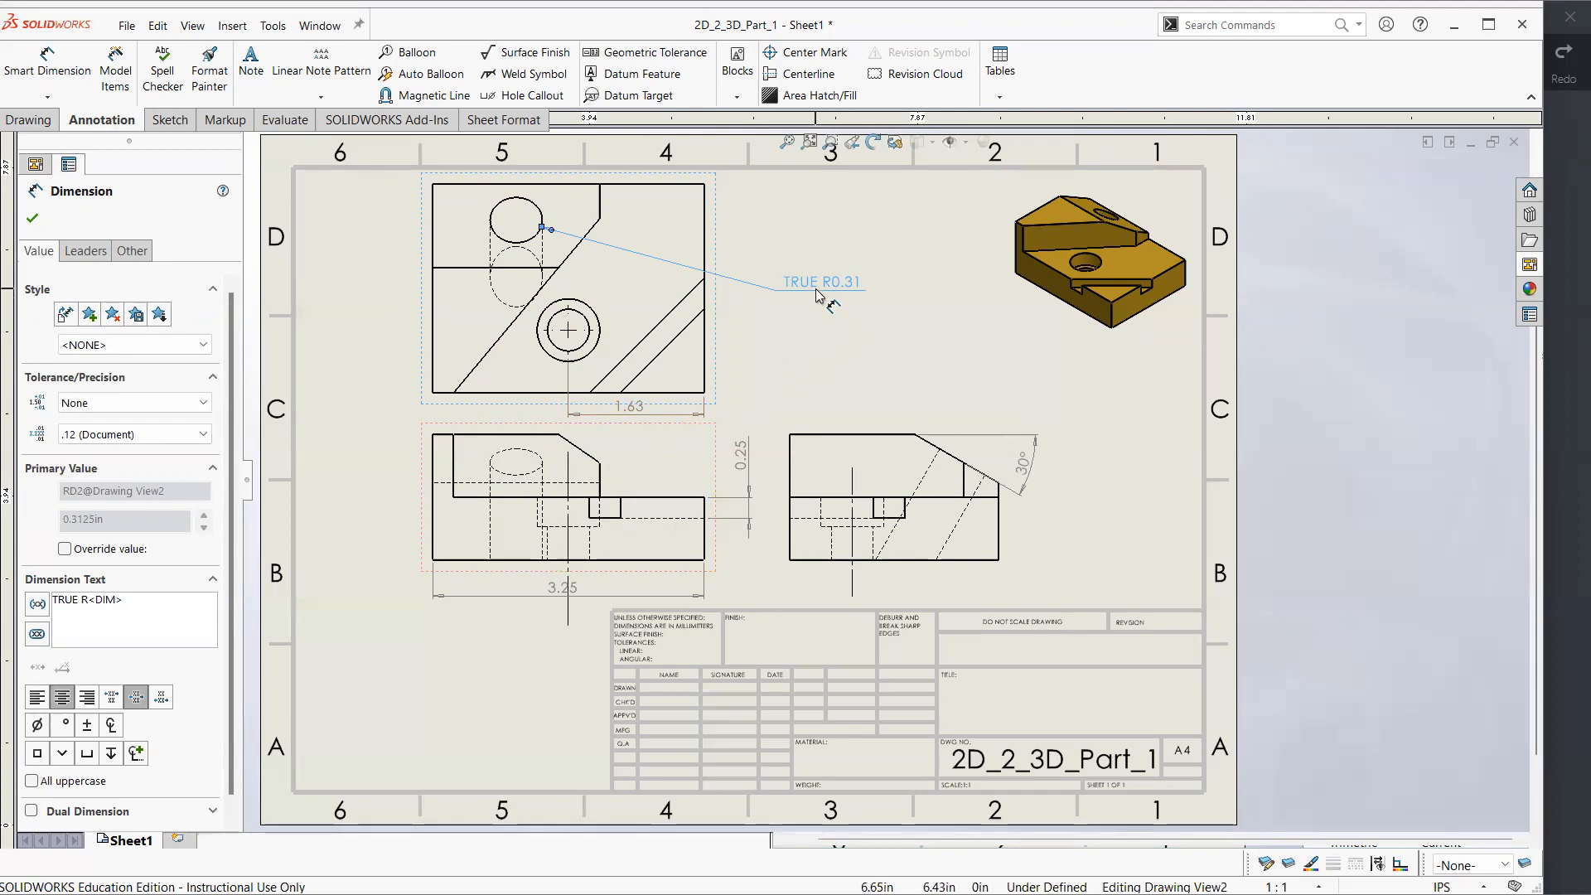
key("Escape")
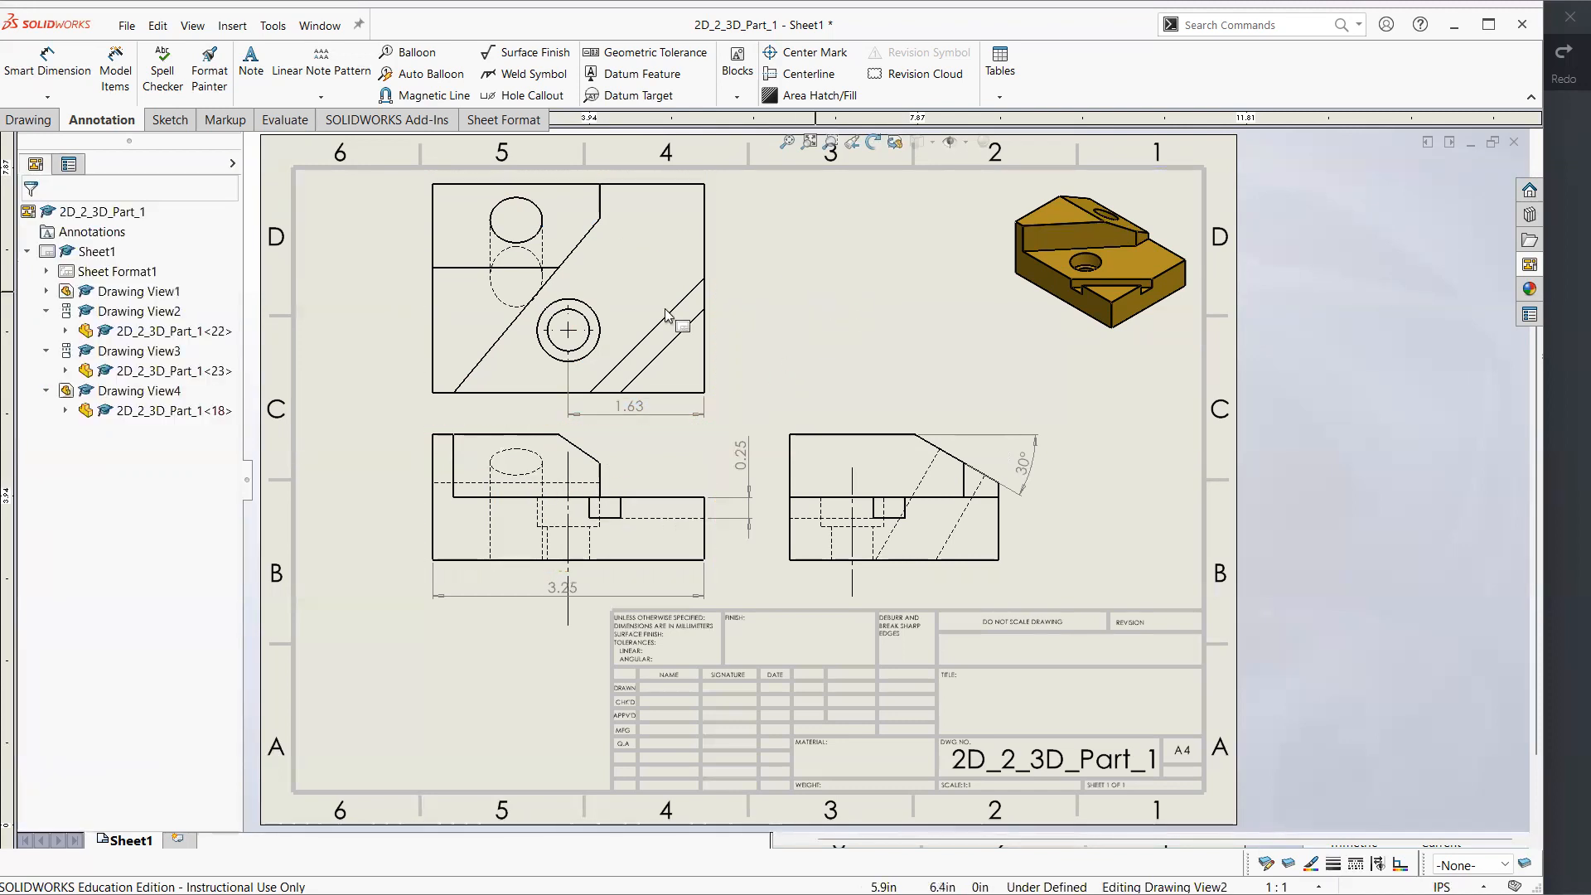
Try a plain diameter dimension on the counterbored hole's inner circle in the top view, and delete it
left_click(83, 65)
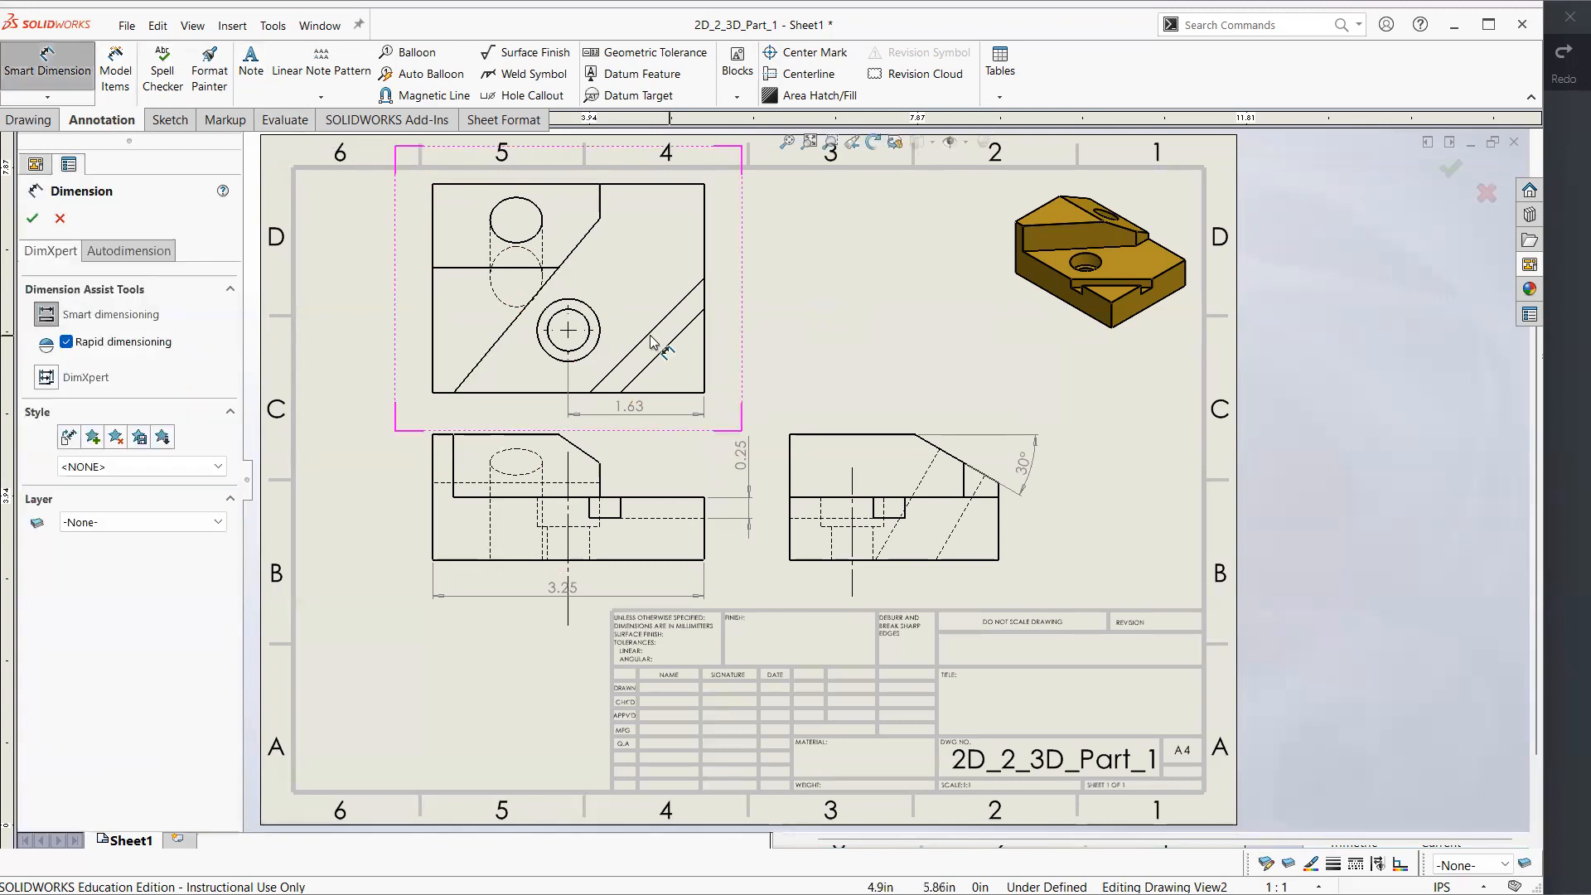
left_click(582, 311)
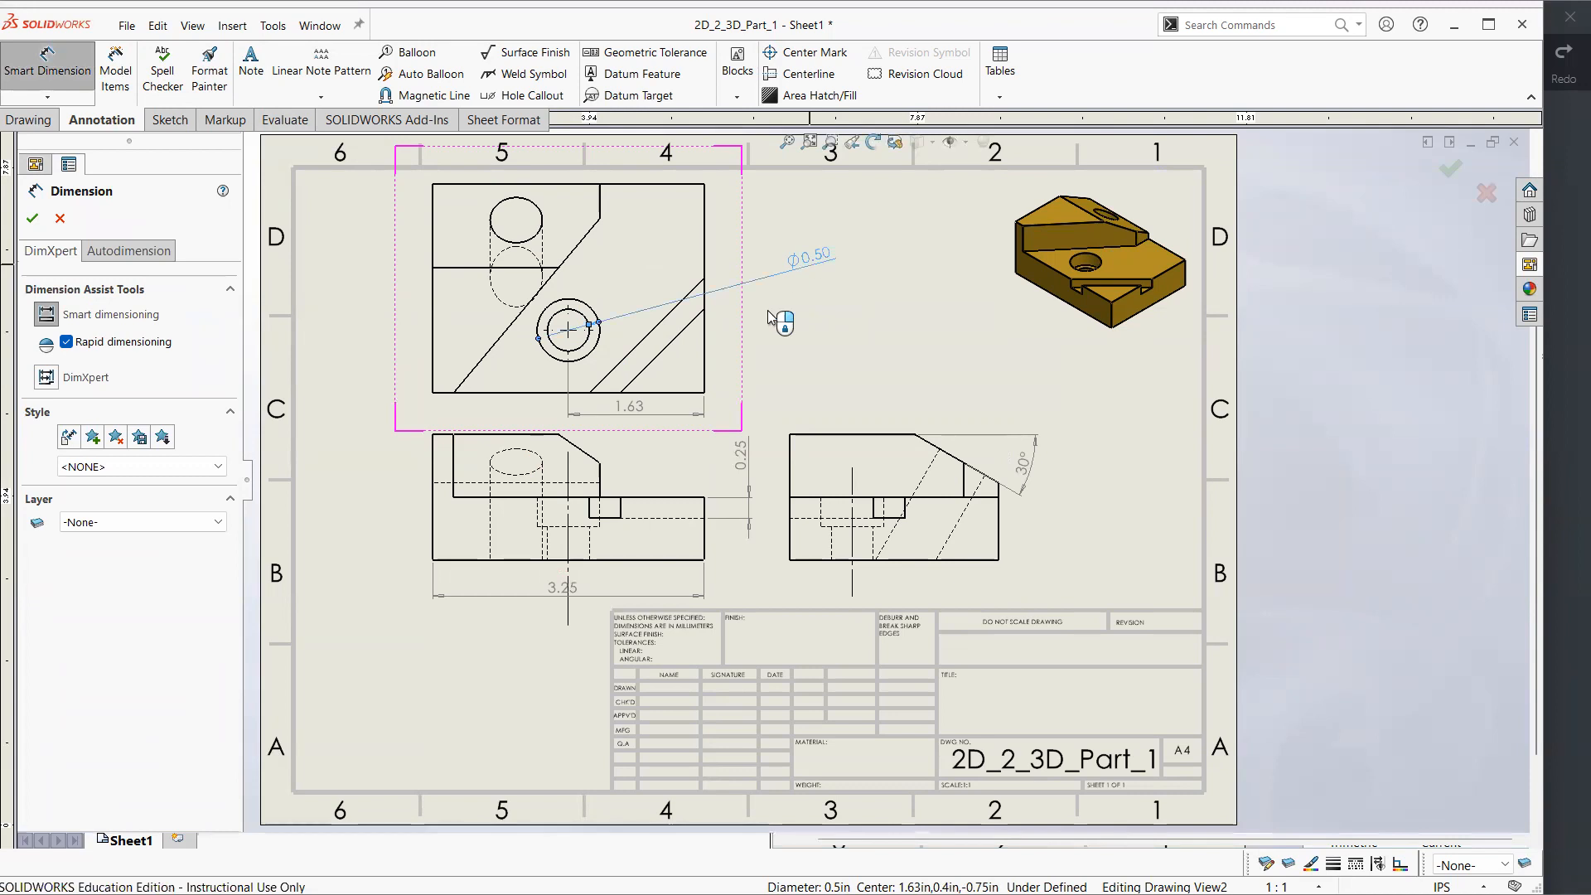
left_click(810, 269)
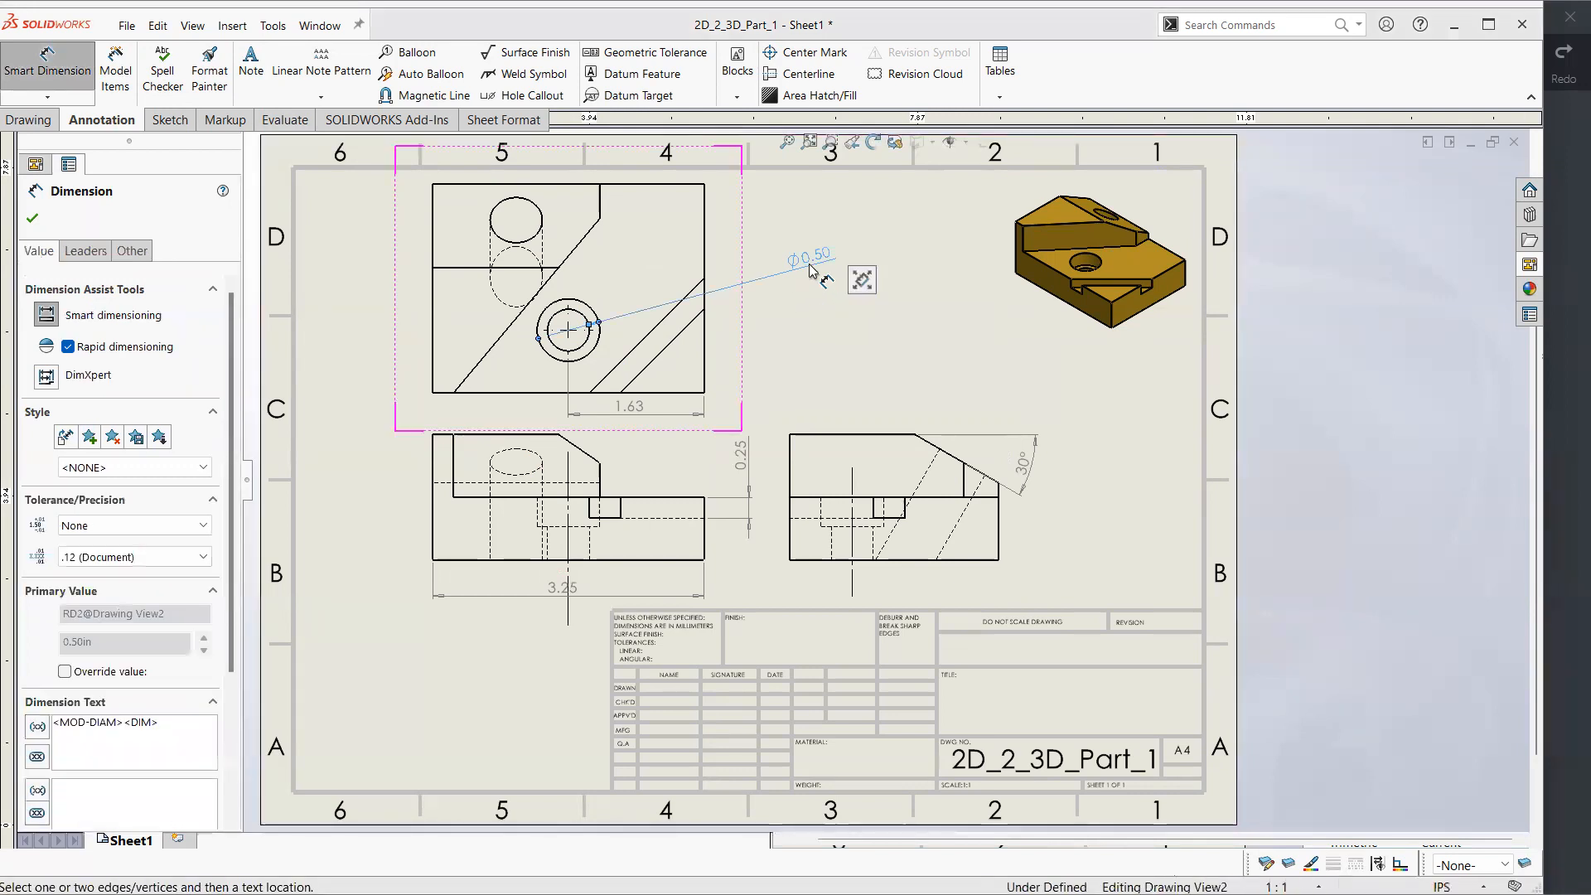
key("Delete")
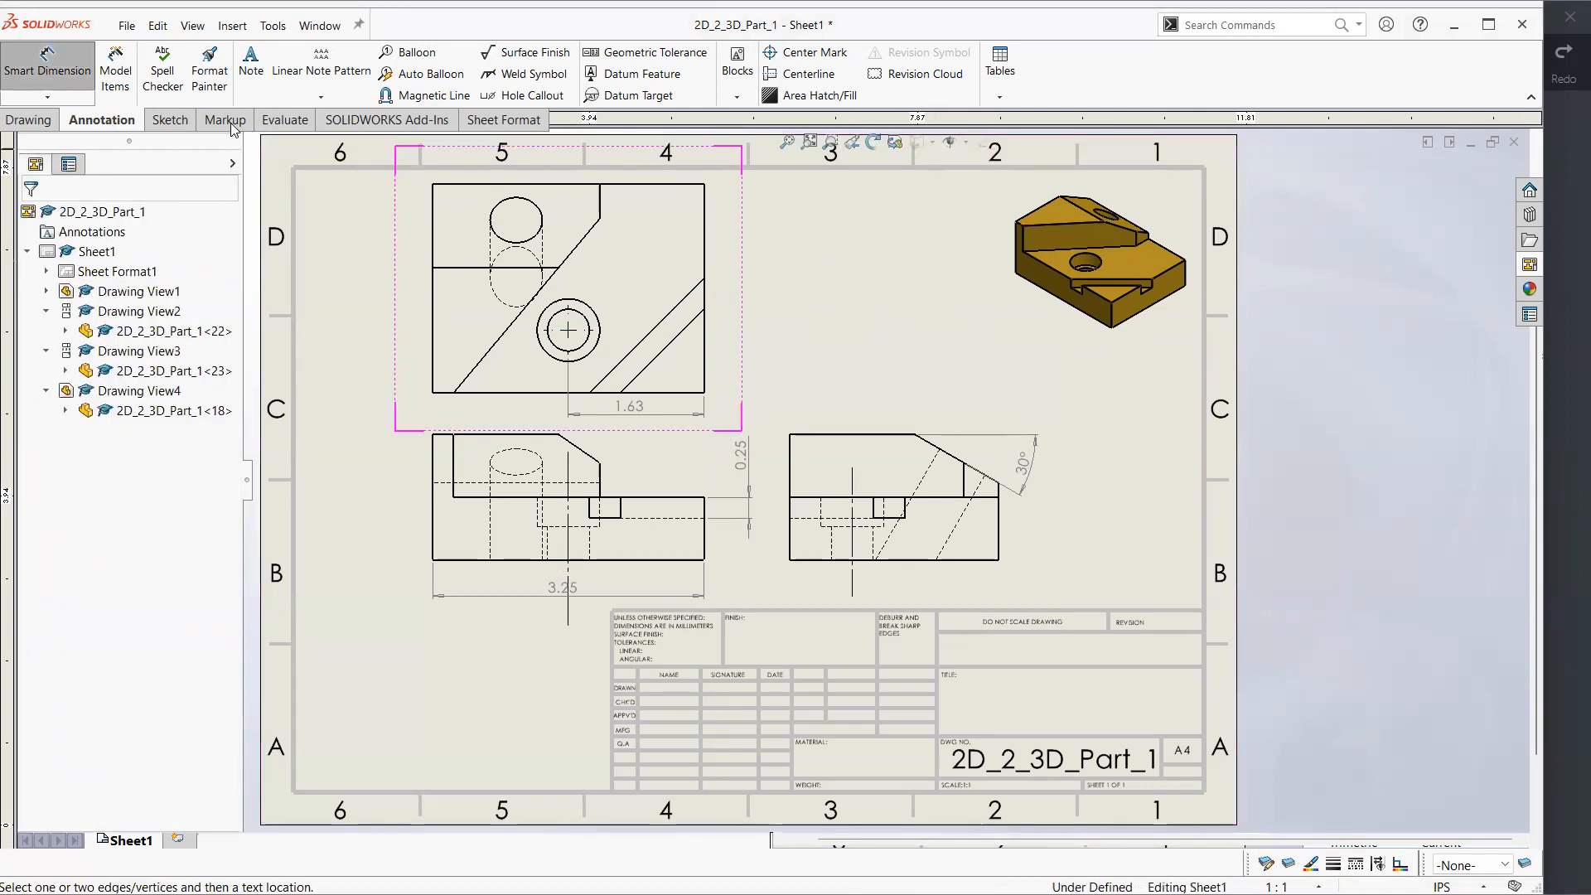
Add a hole callout to the counterbored hole's outer circle, placing it to the upper right of the top view
left_click(56, 53)
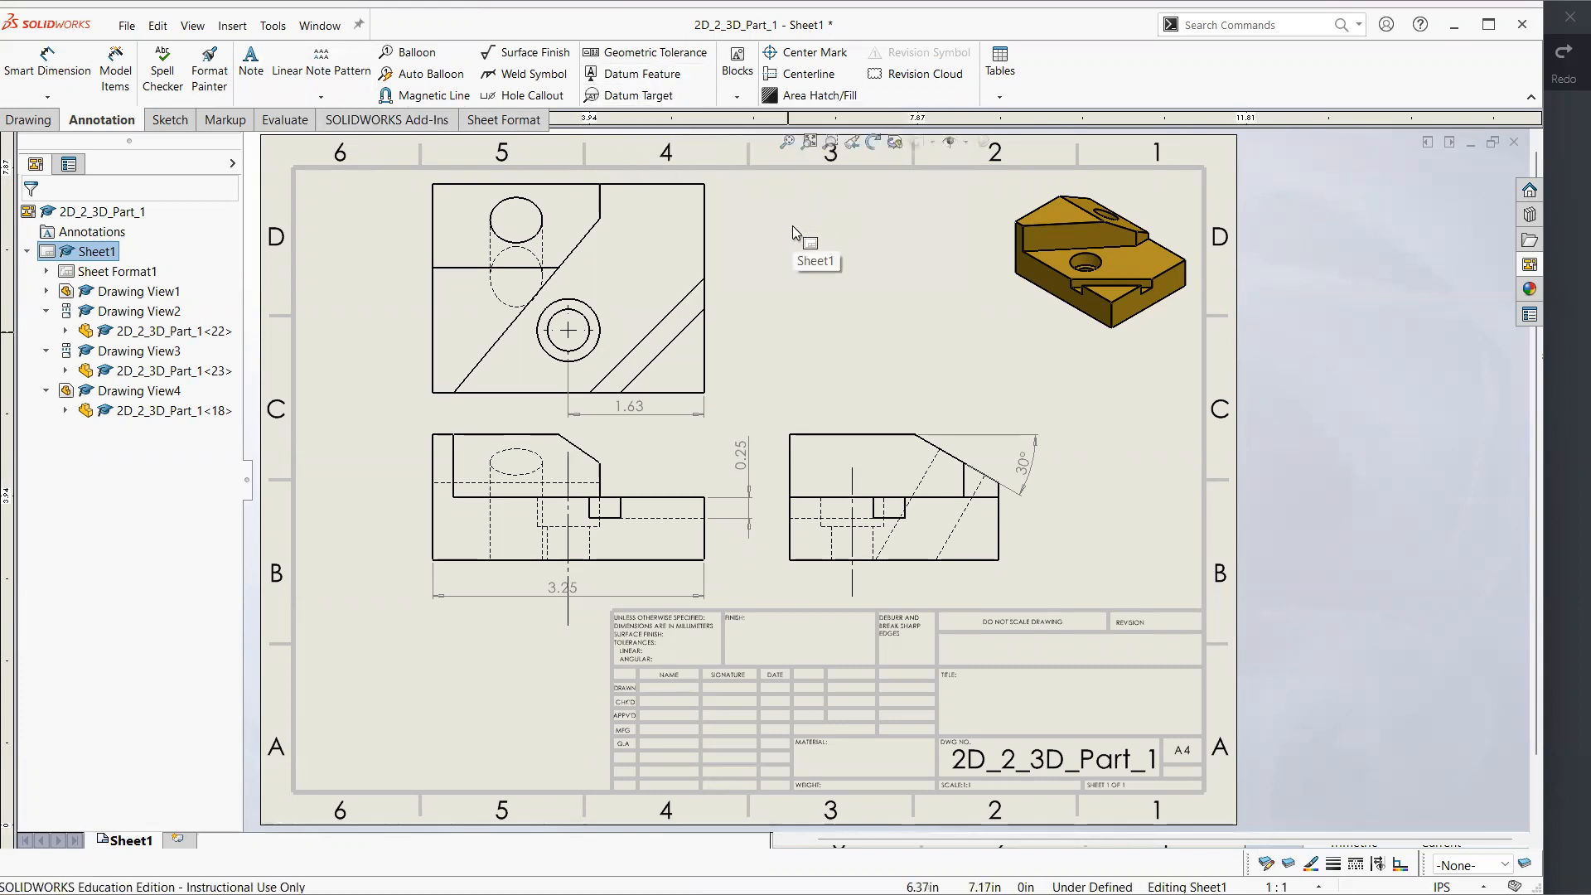
right_click_drag(881, 285, 769, 271)
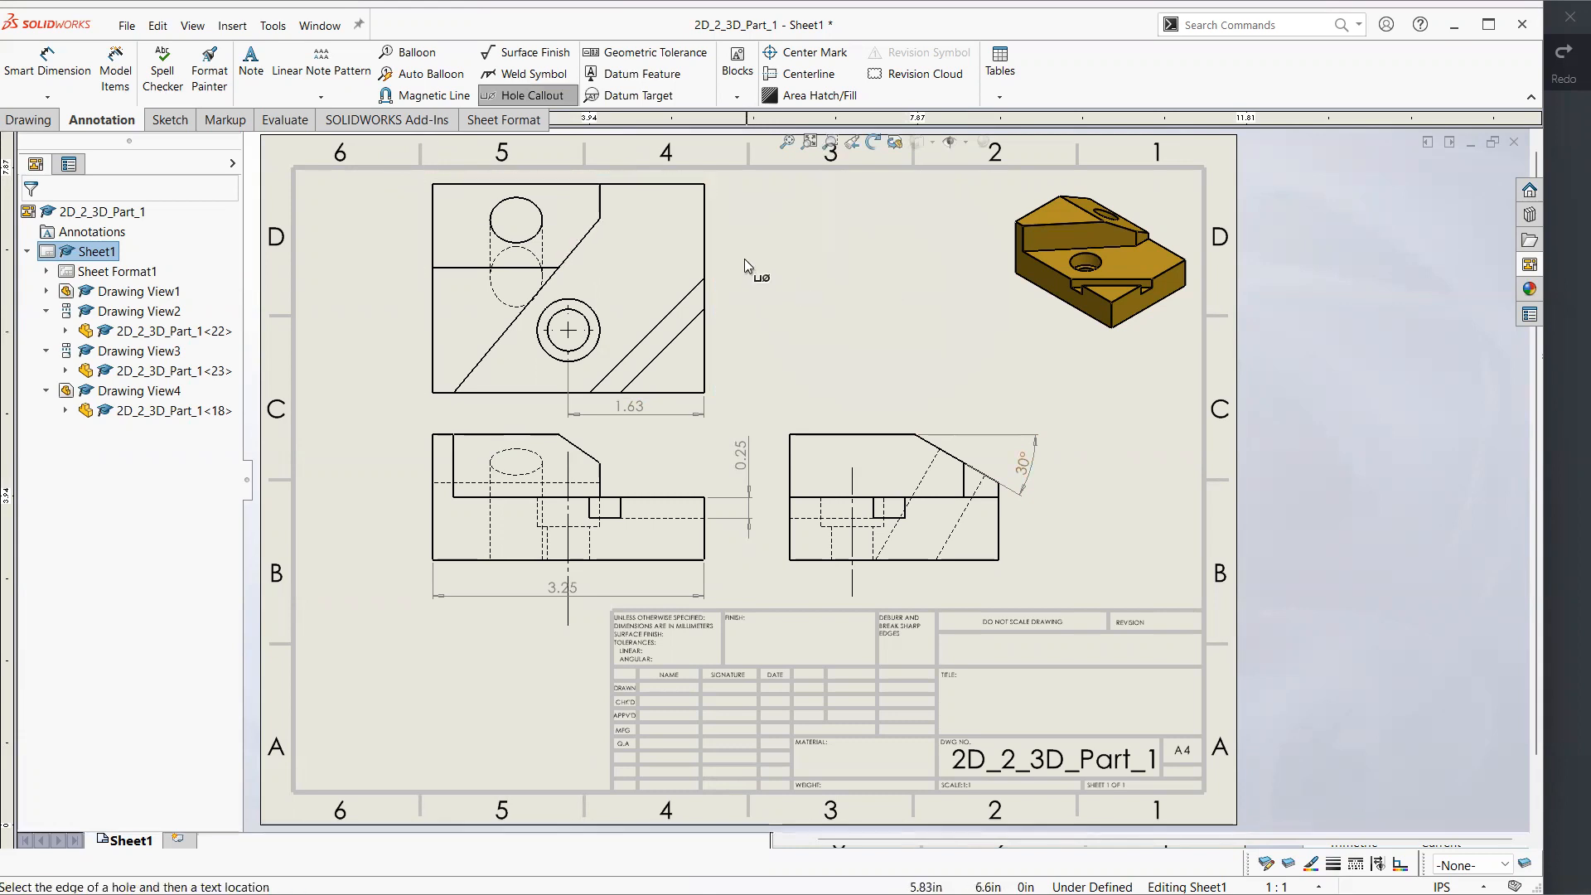
left_click(514, 96)
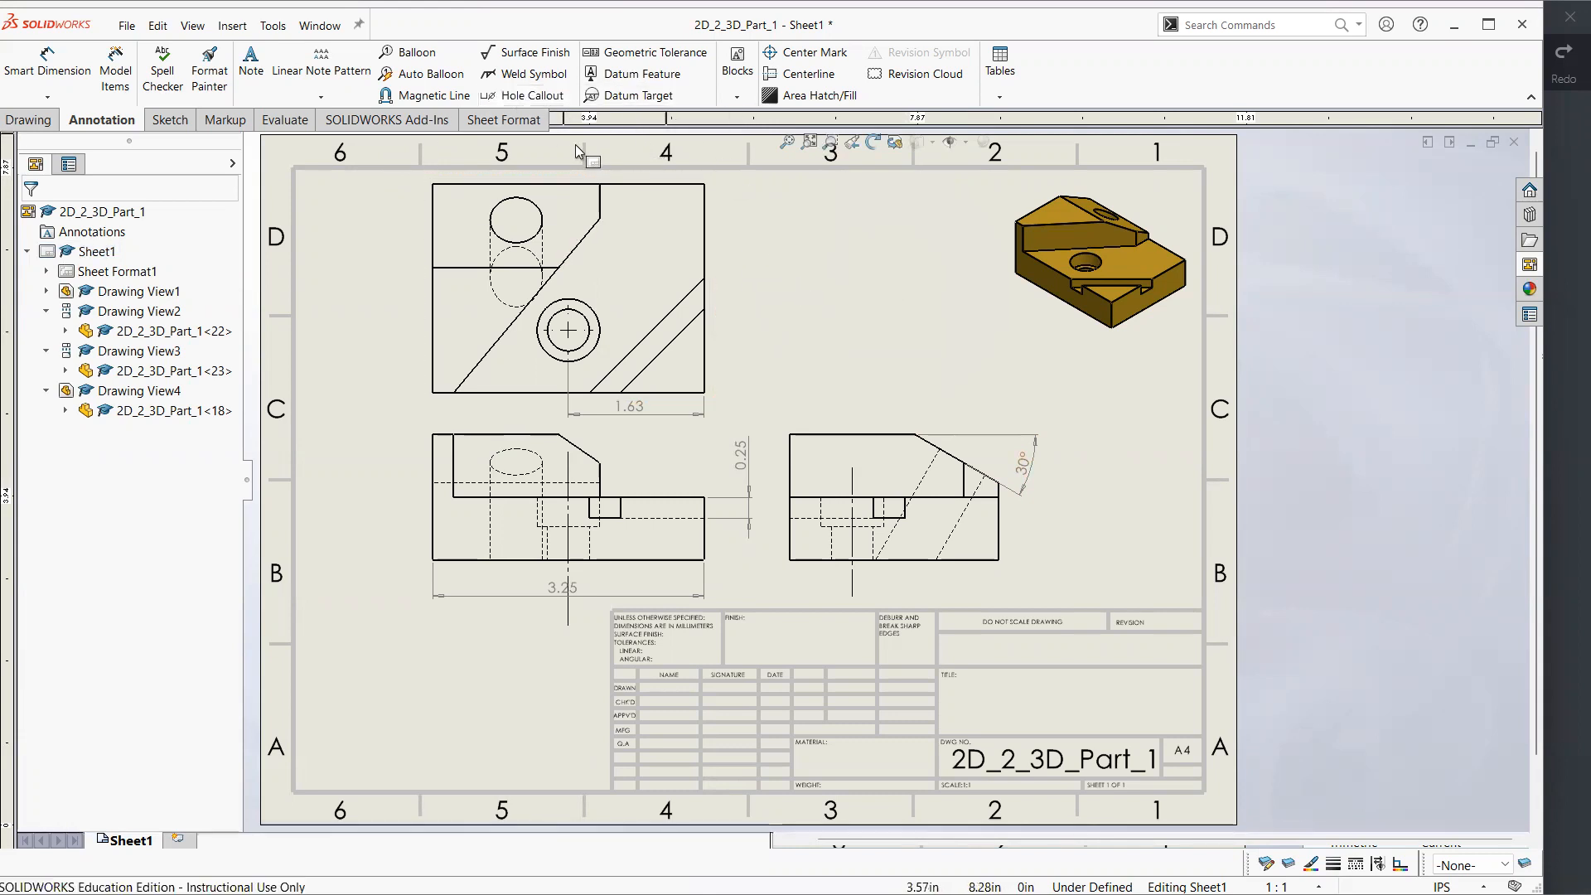
left_click(527, 98)
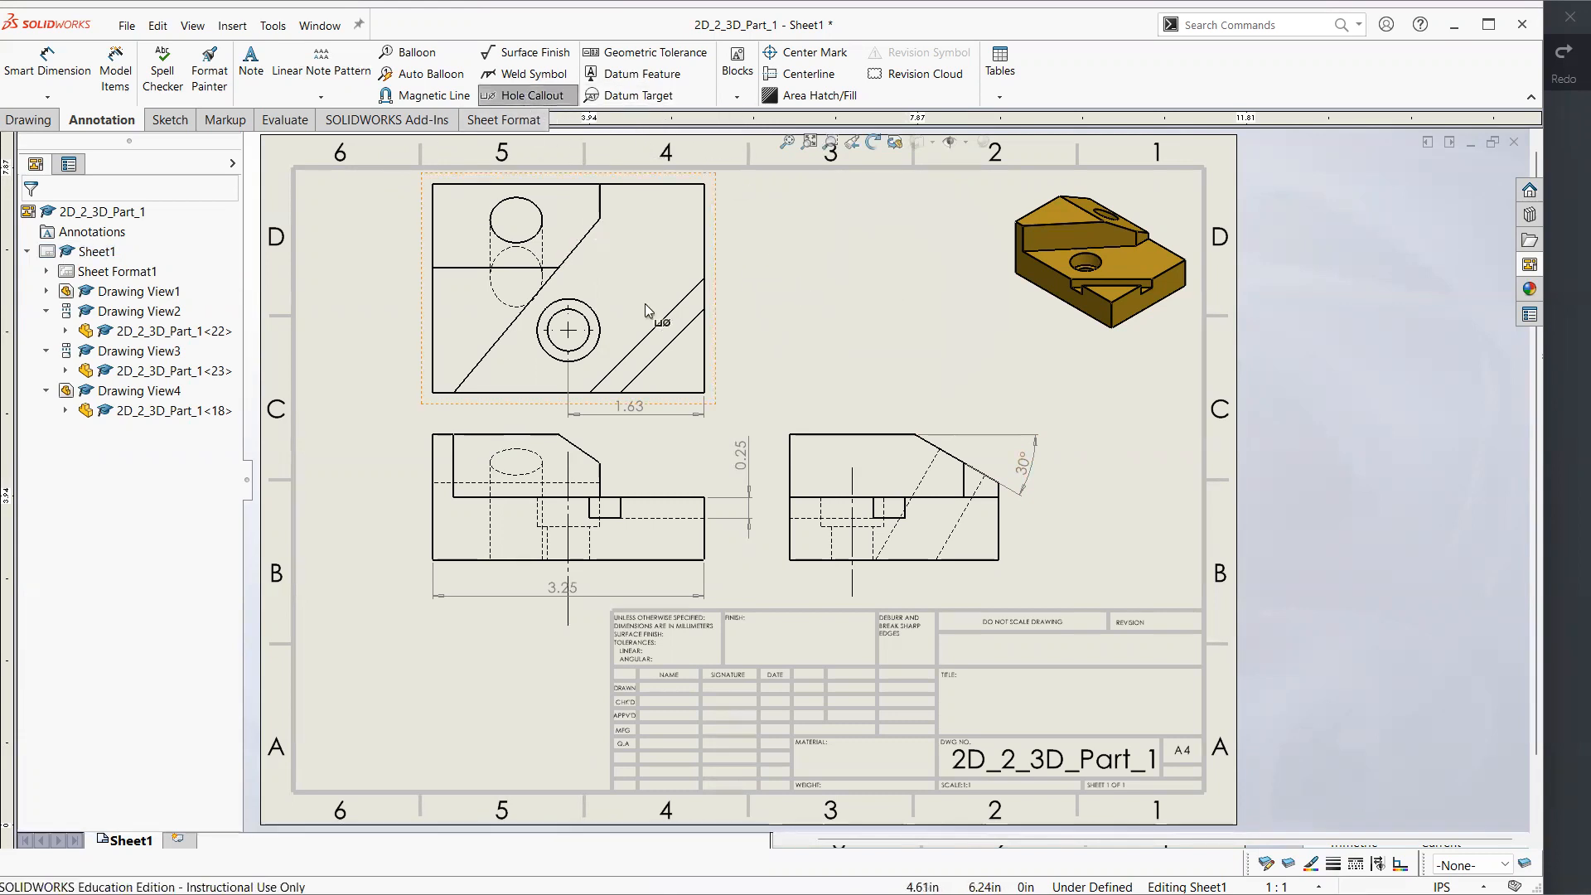
left_click(598, 311)
left_click(815, 235)
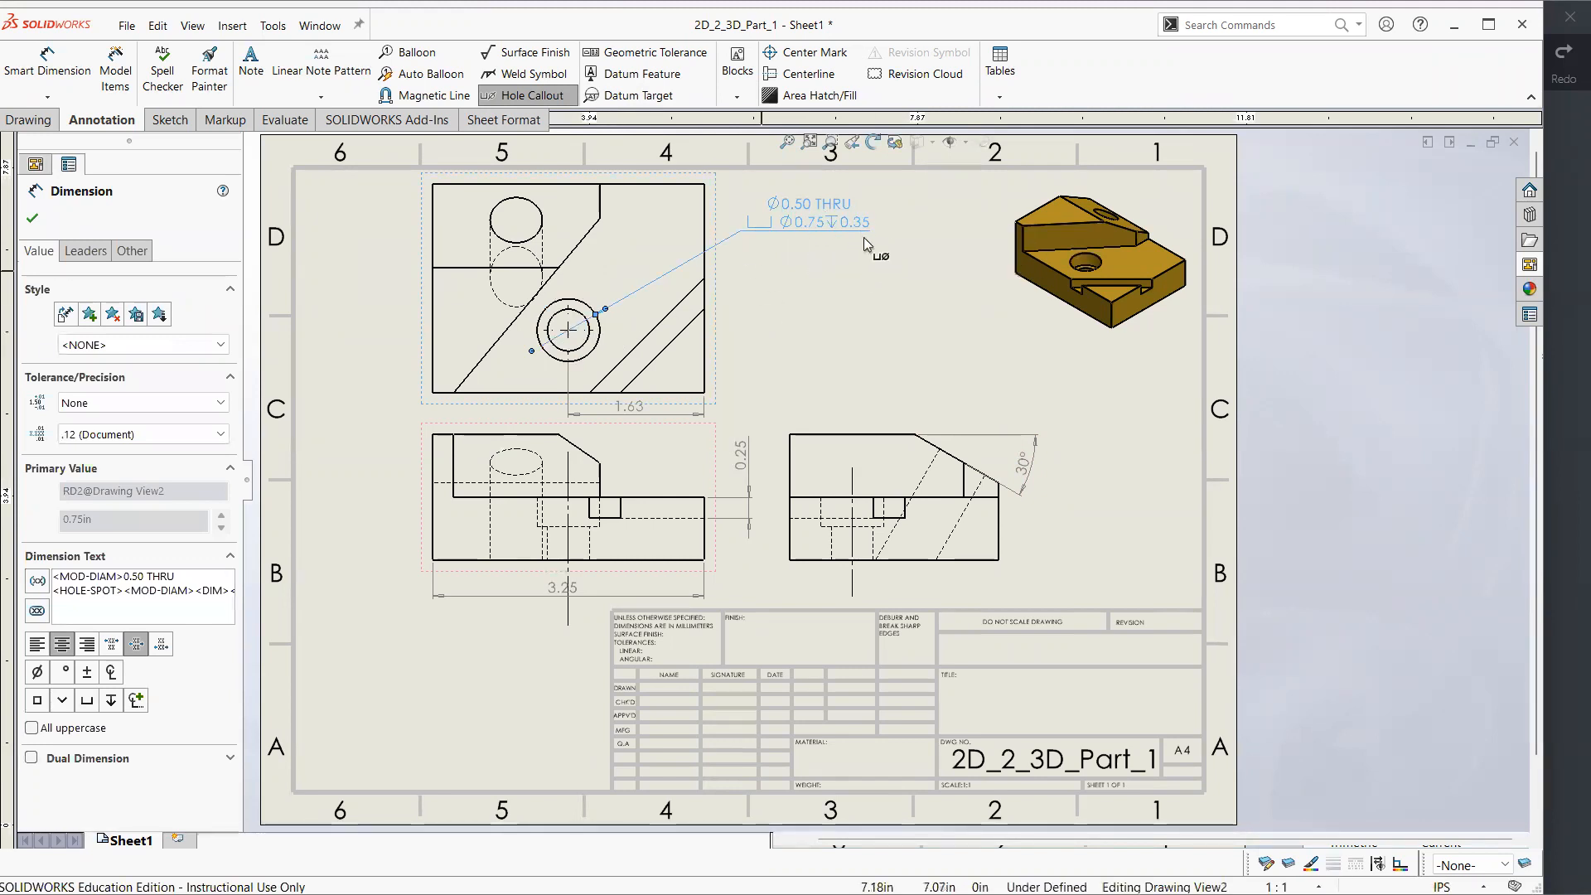
left_click(868, 260)
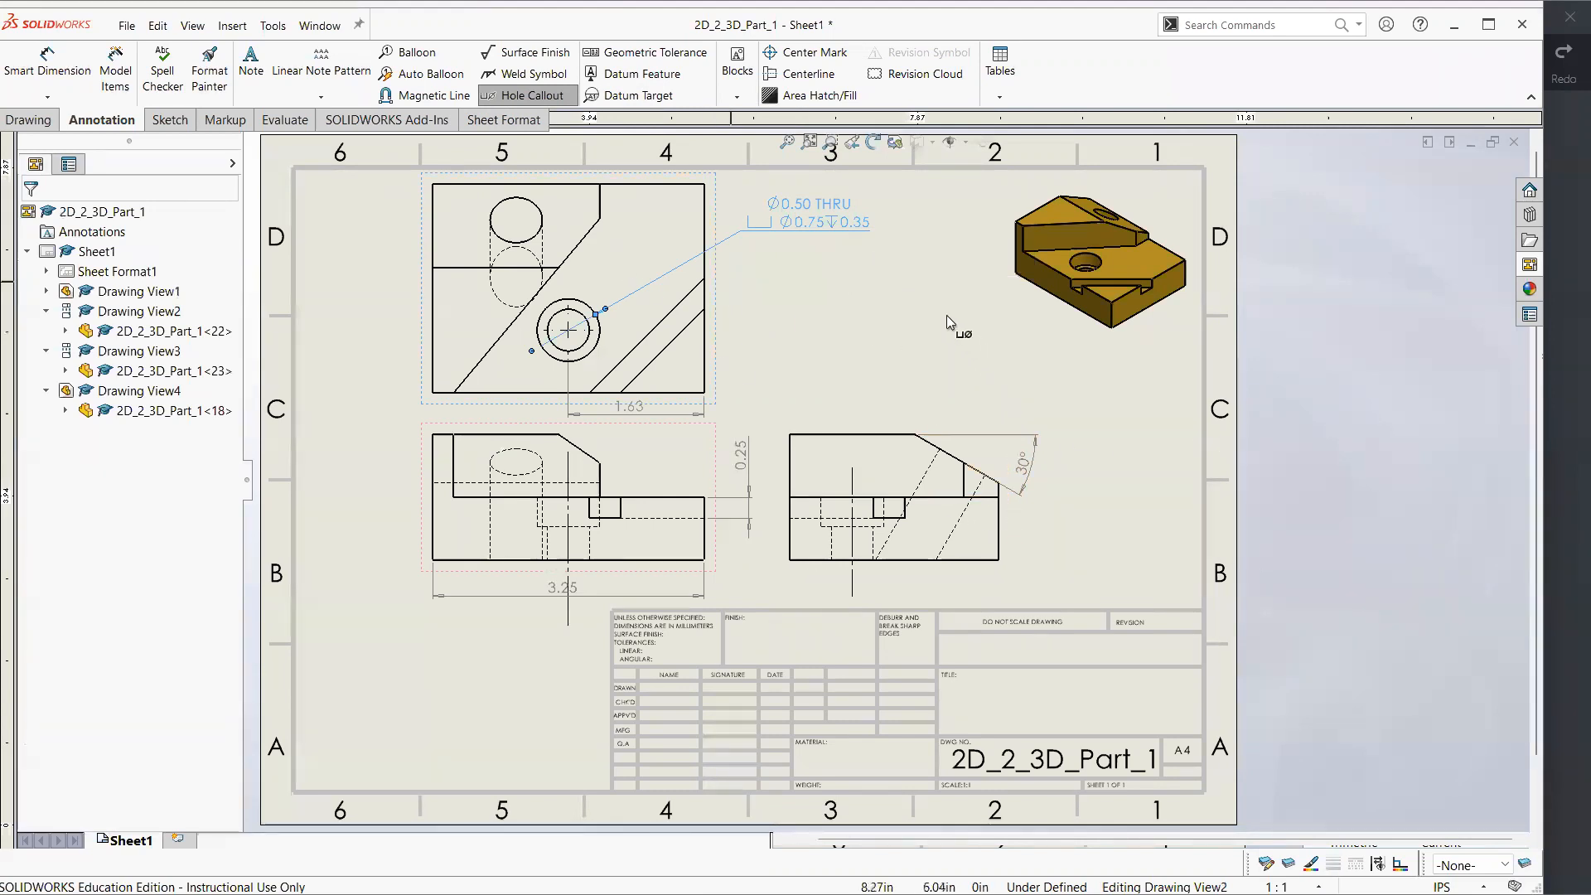
Switch to Xodo and compare the reference drawing's top-view dimensions and hole callout with the SolidWorks drawing
left_click(1563, 426)
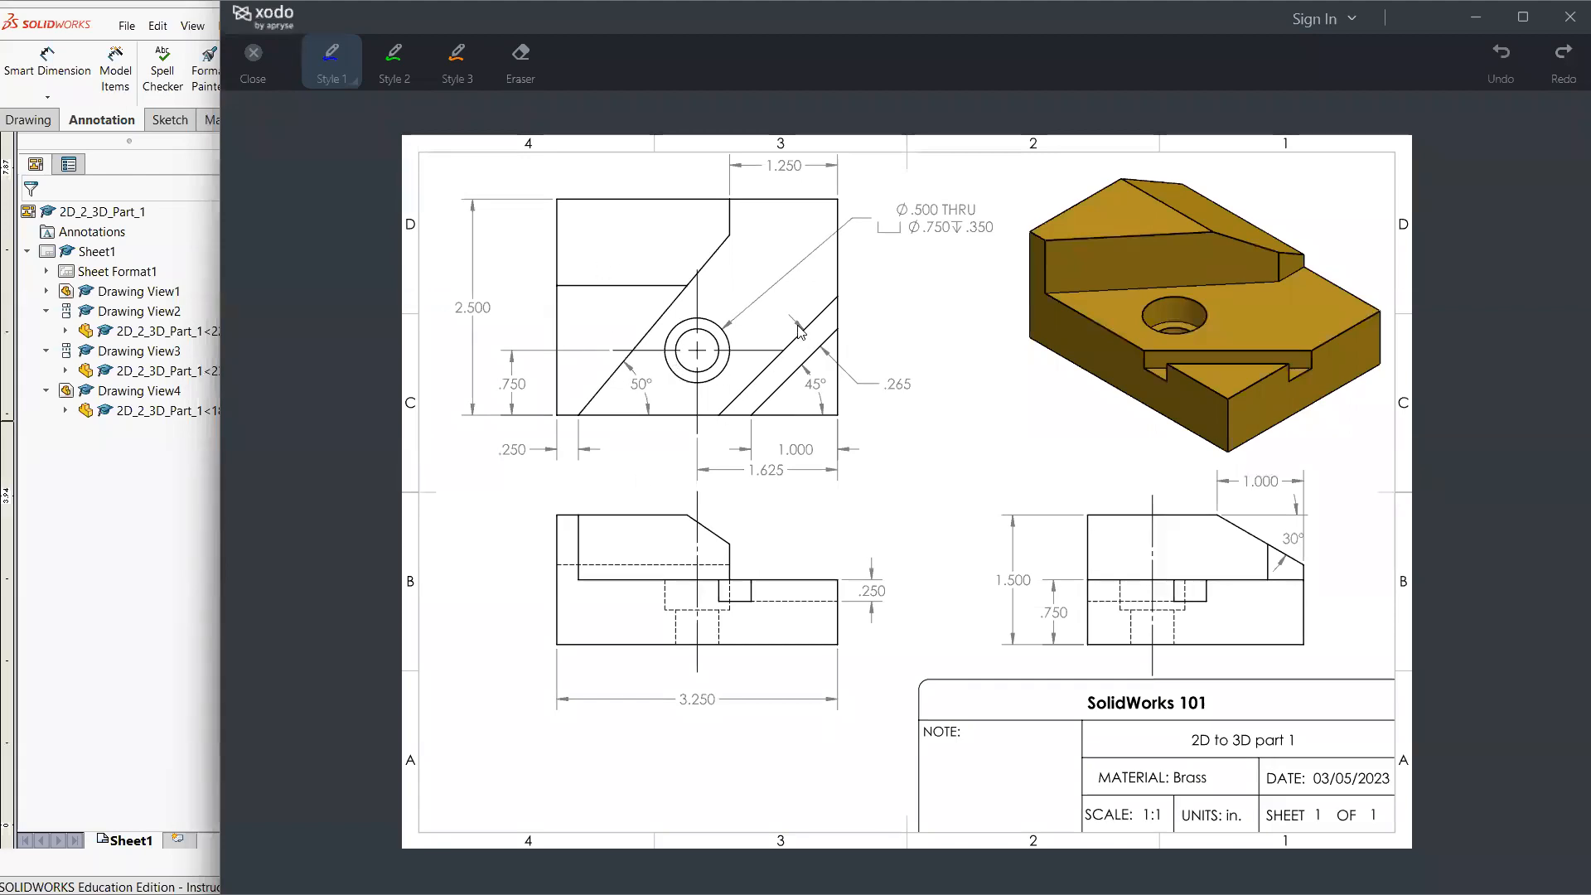
left_click(219, 460)
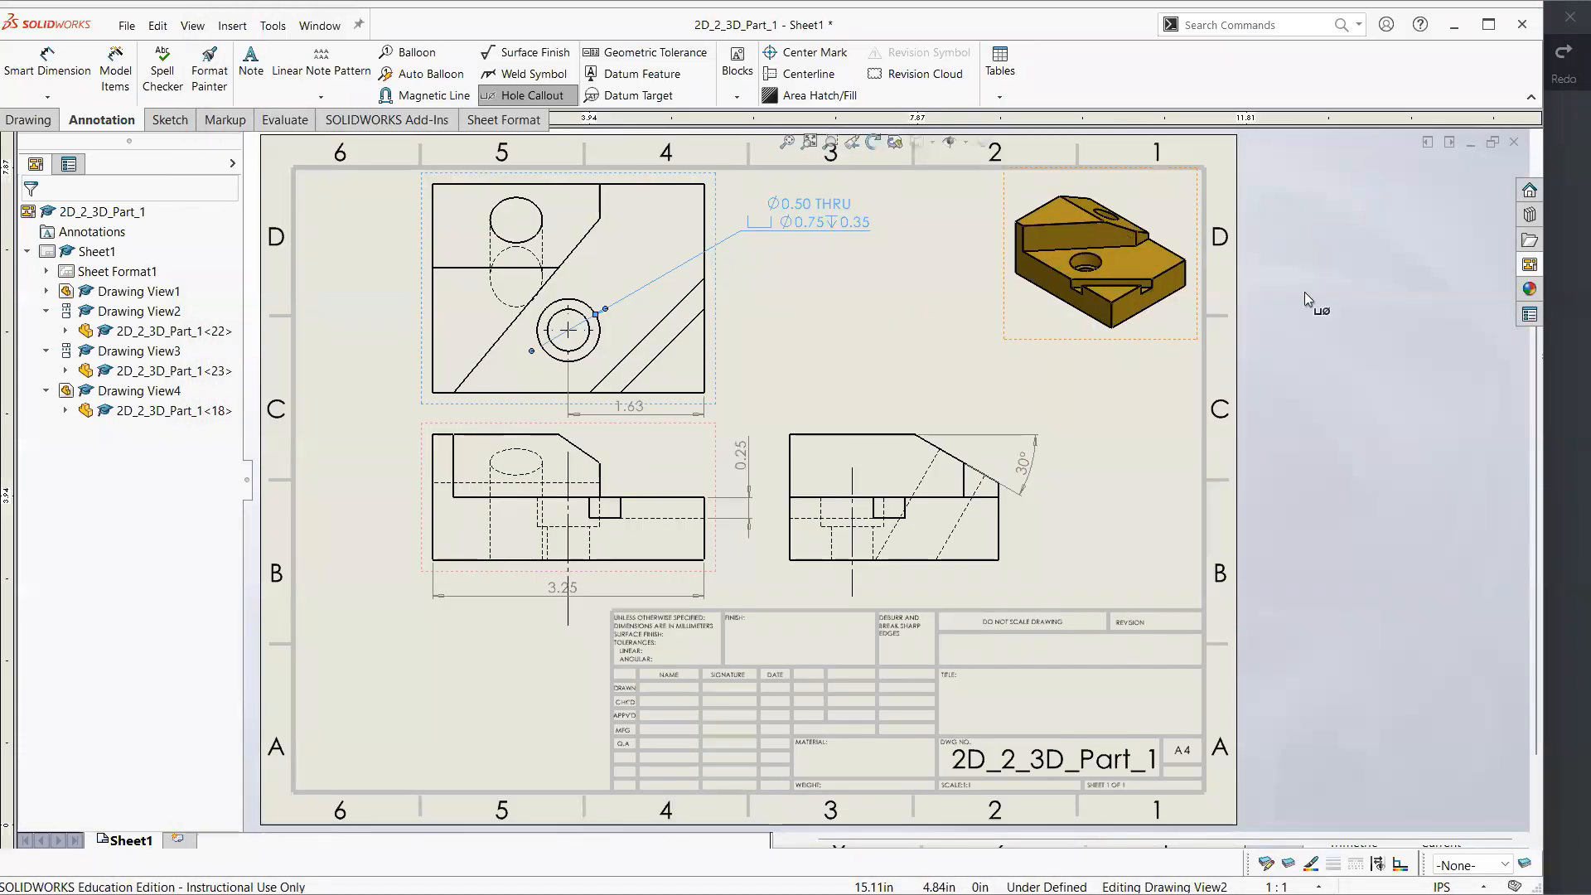
left_click(1566, 377)
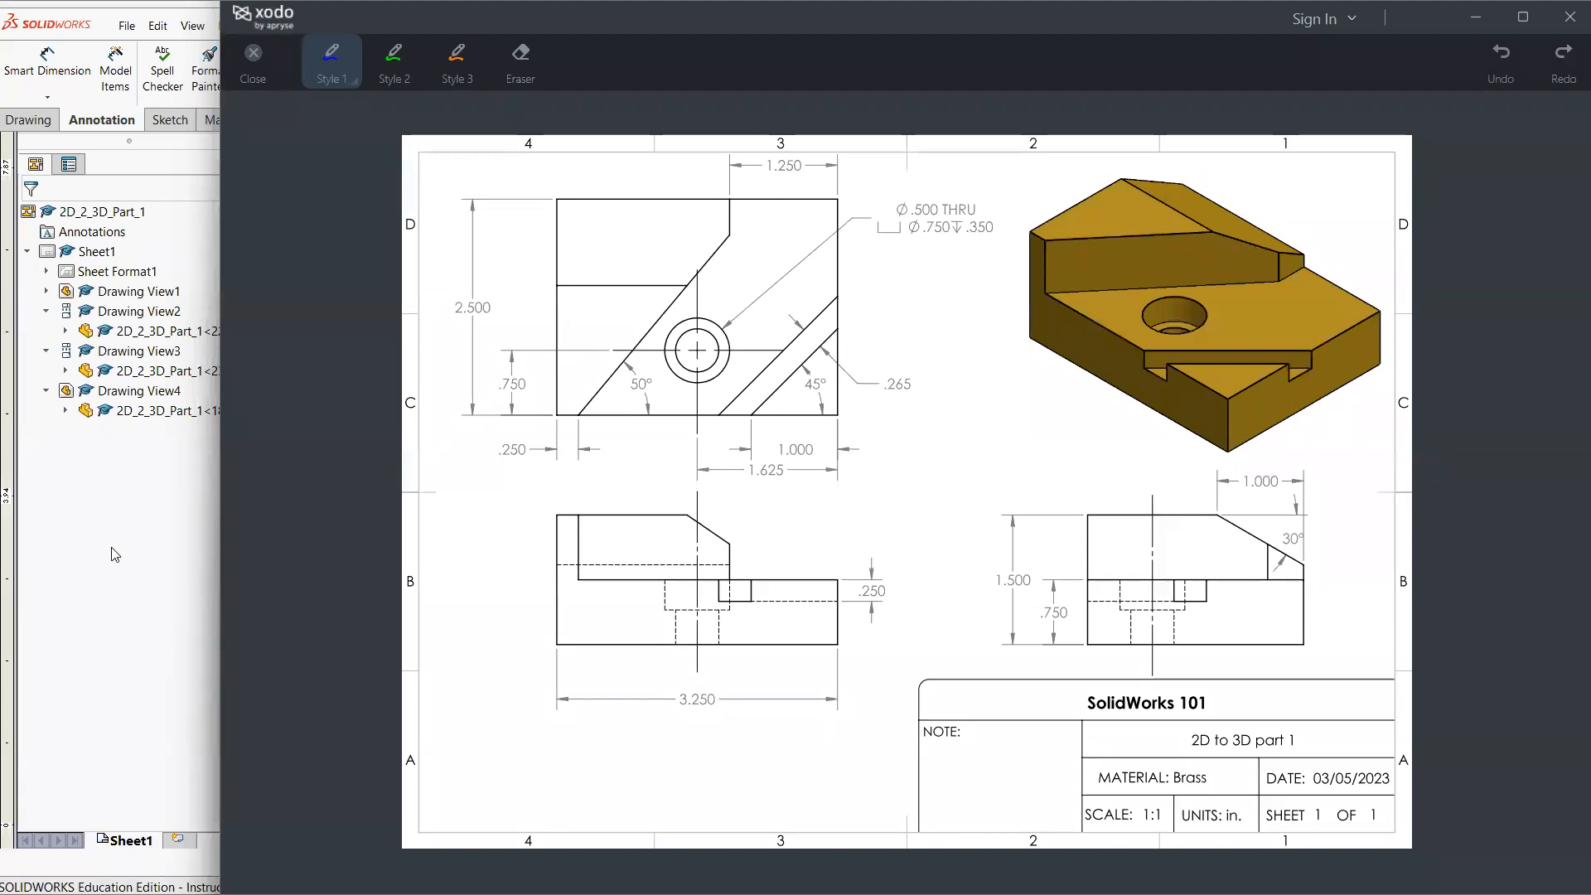
Switch back to the SolidWorks drawing and refresh the model views available for placement
key("alt+Tab")
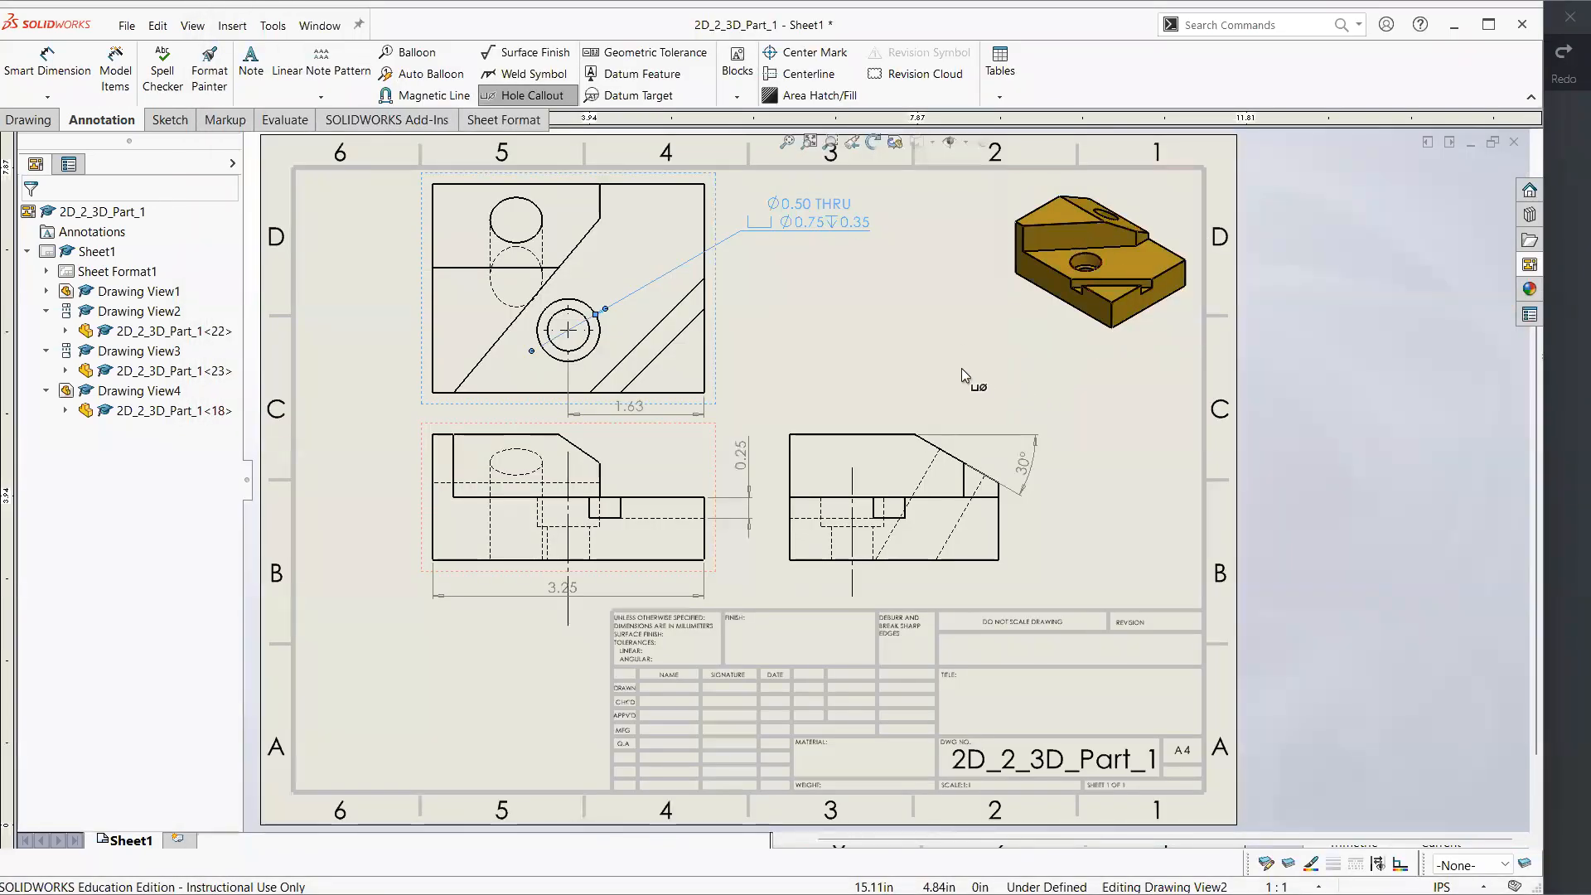
left_click(27, 119)
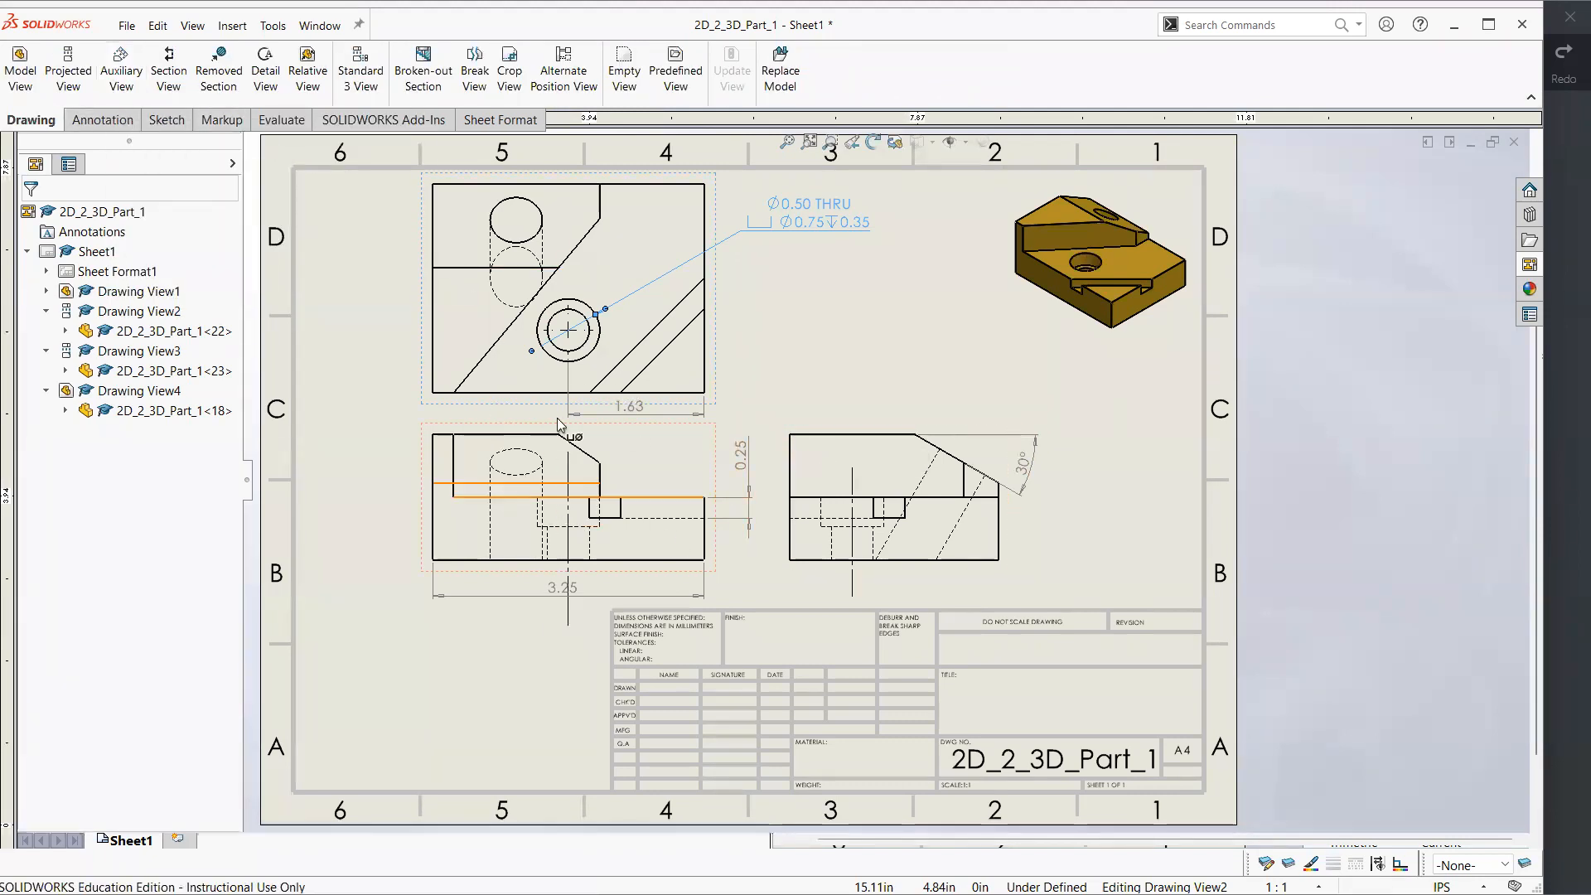
left_click(1528, 265)
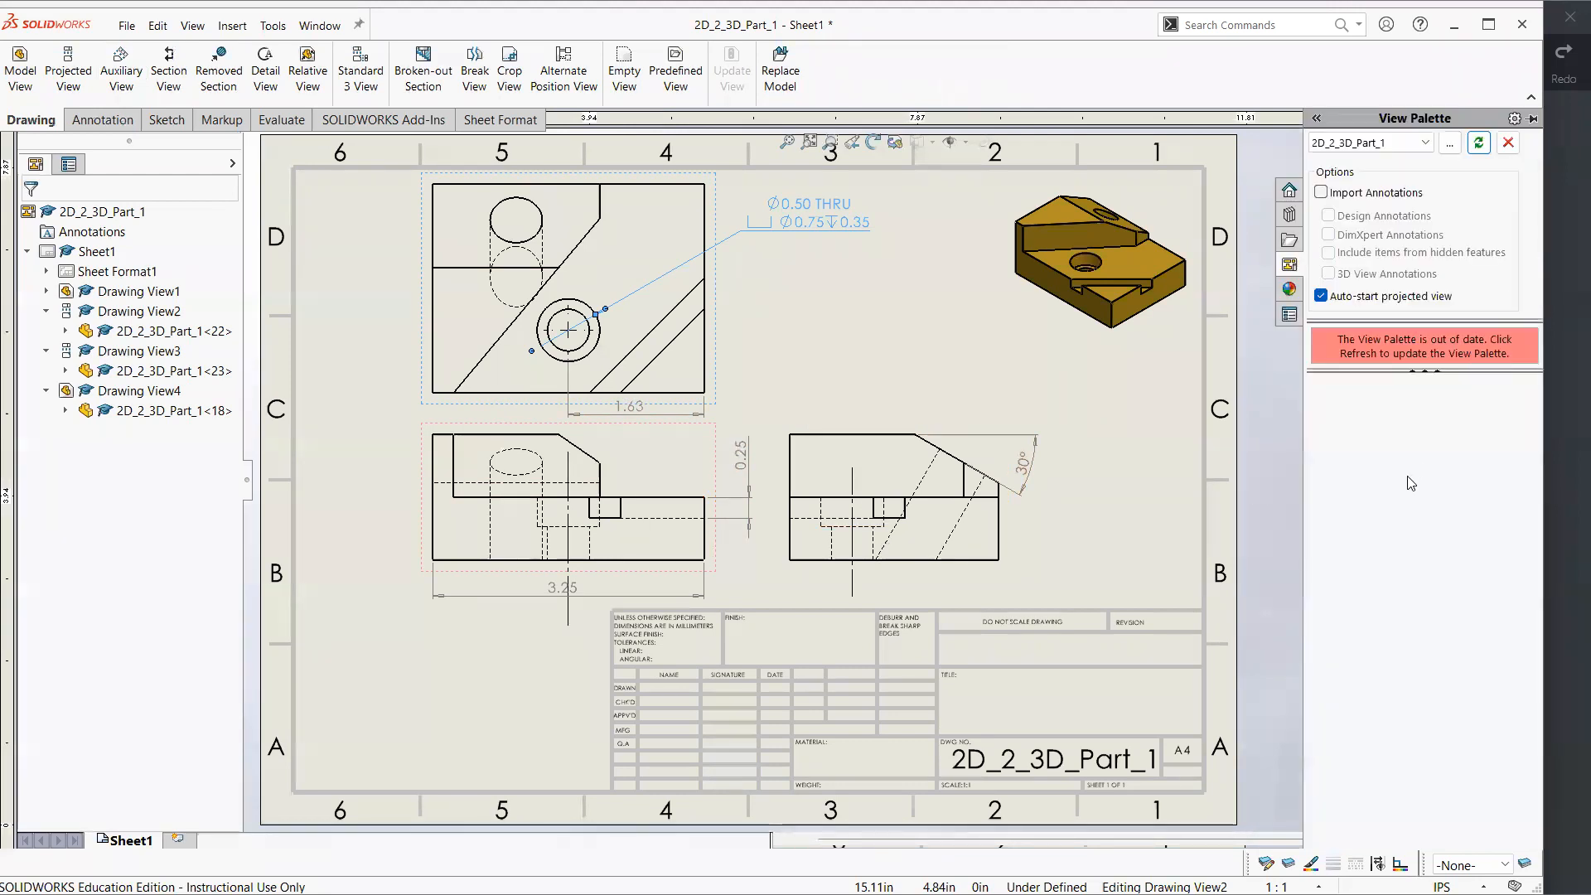
left_click(1479, 143)
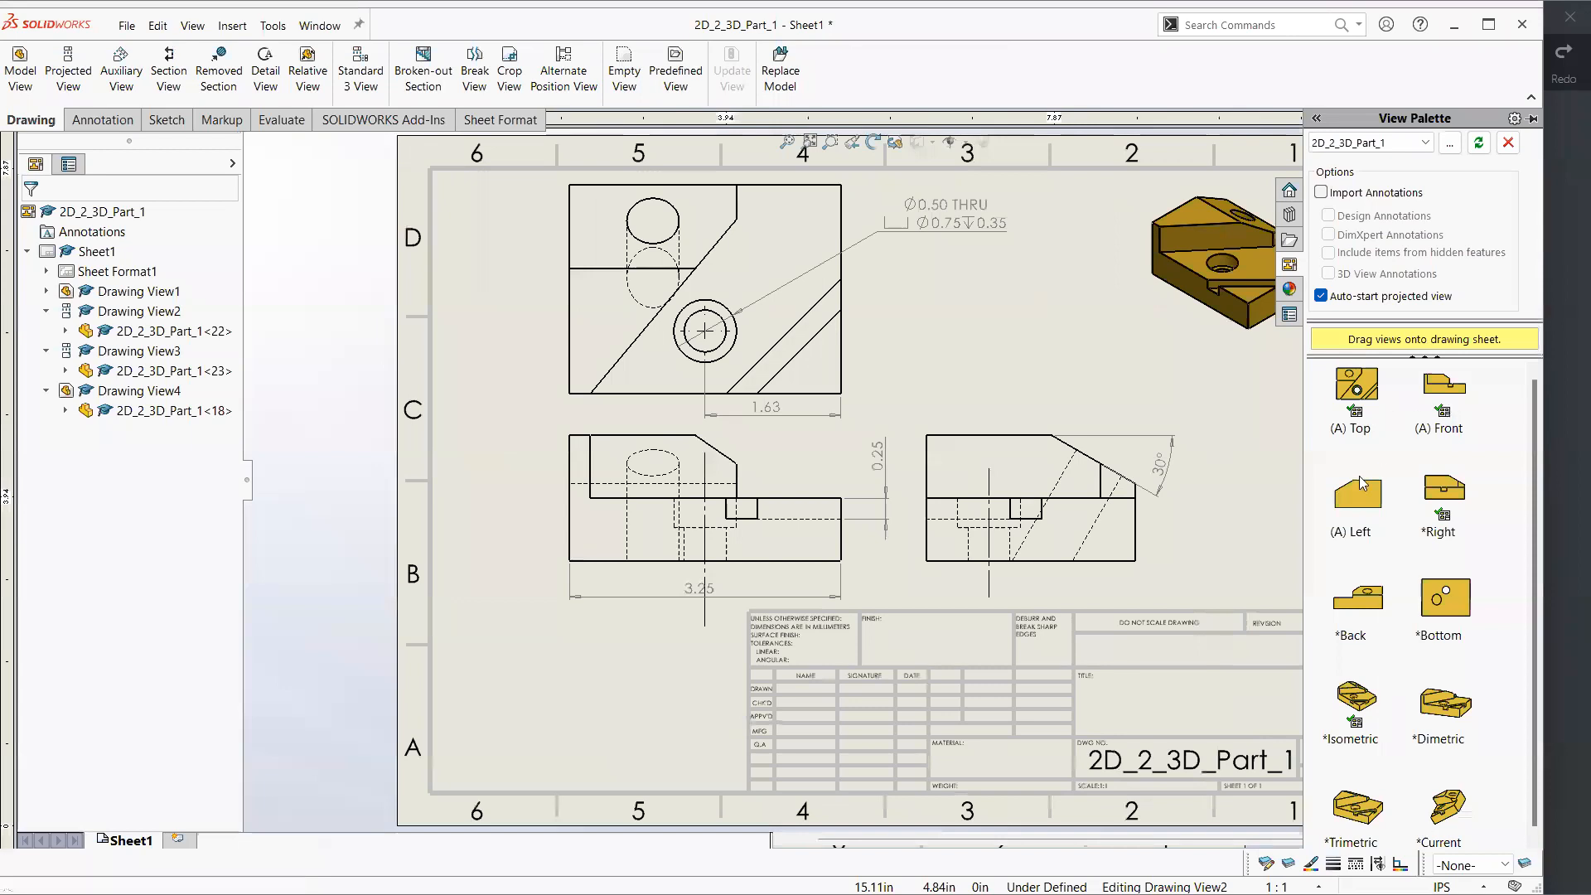
left_click_drag(1427, 584, 1187, 404)
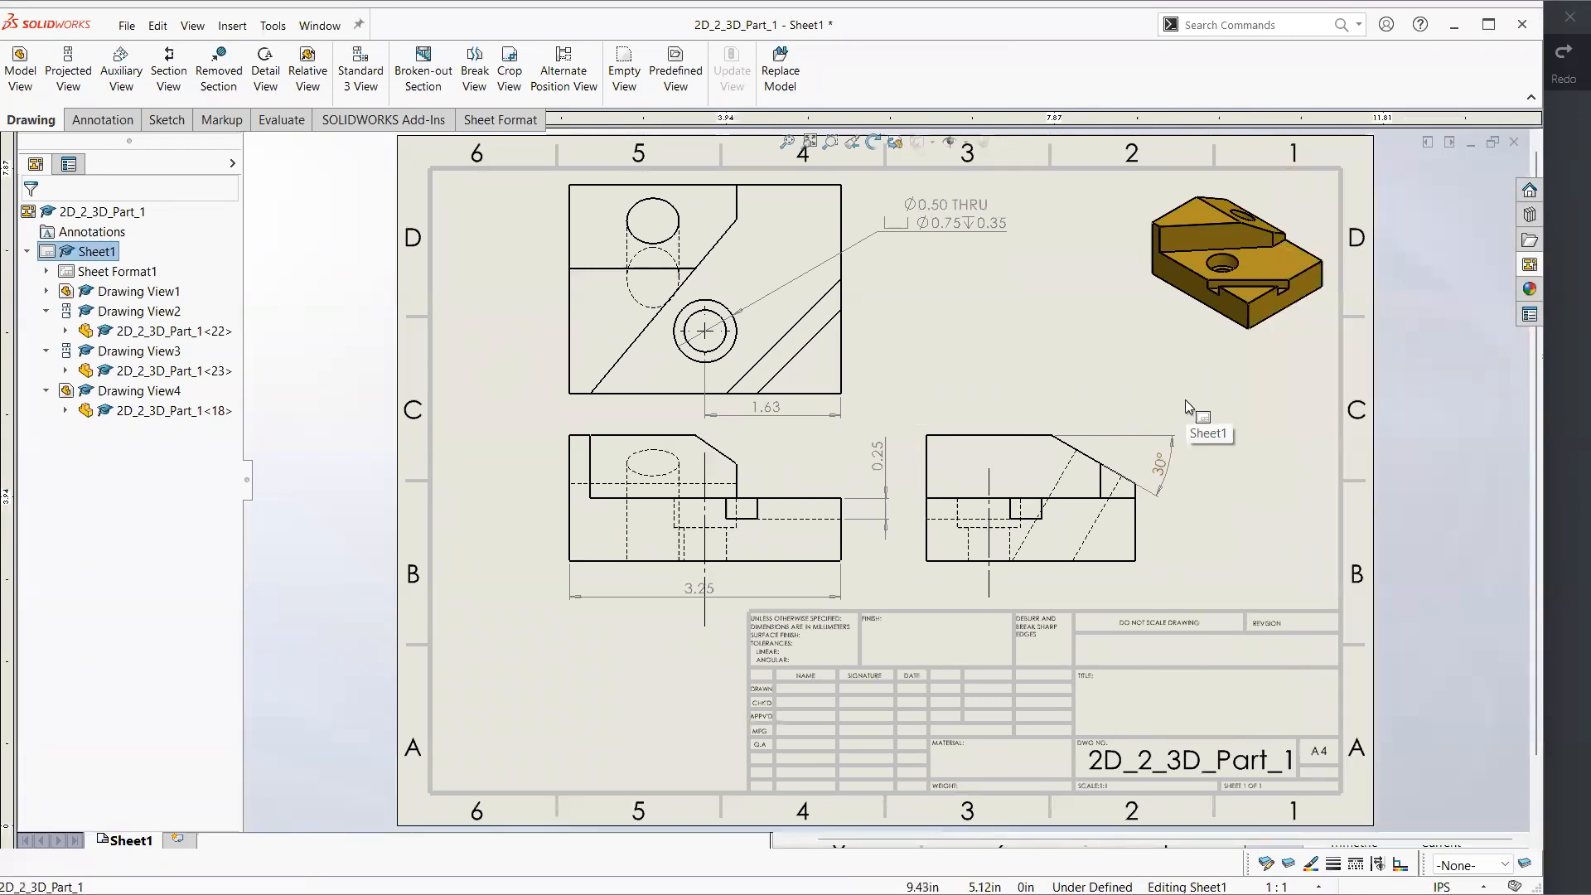
middle_click_drag(1233, 523, 1158, 537)
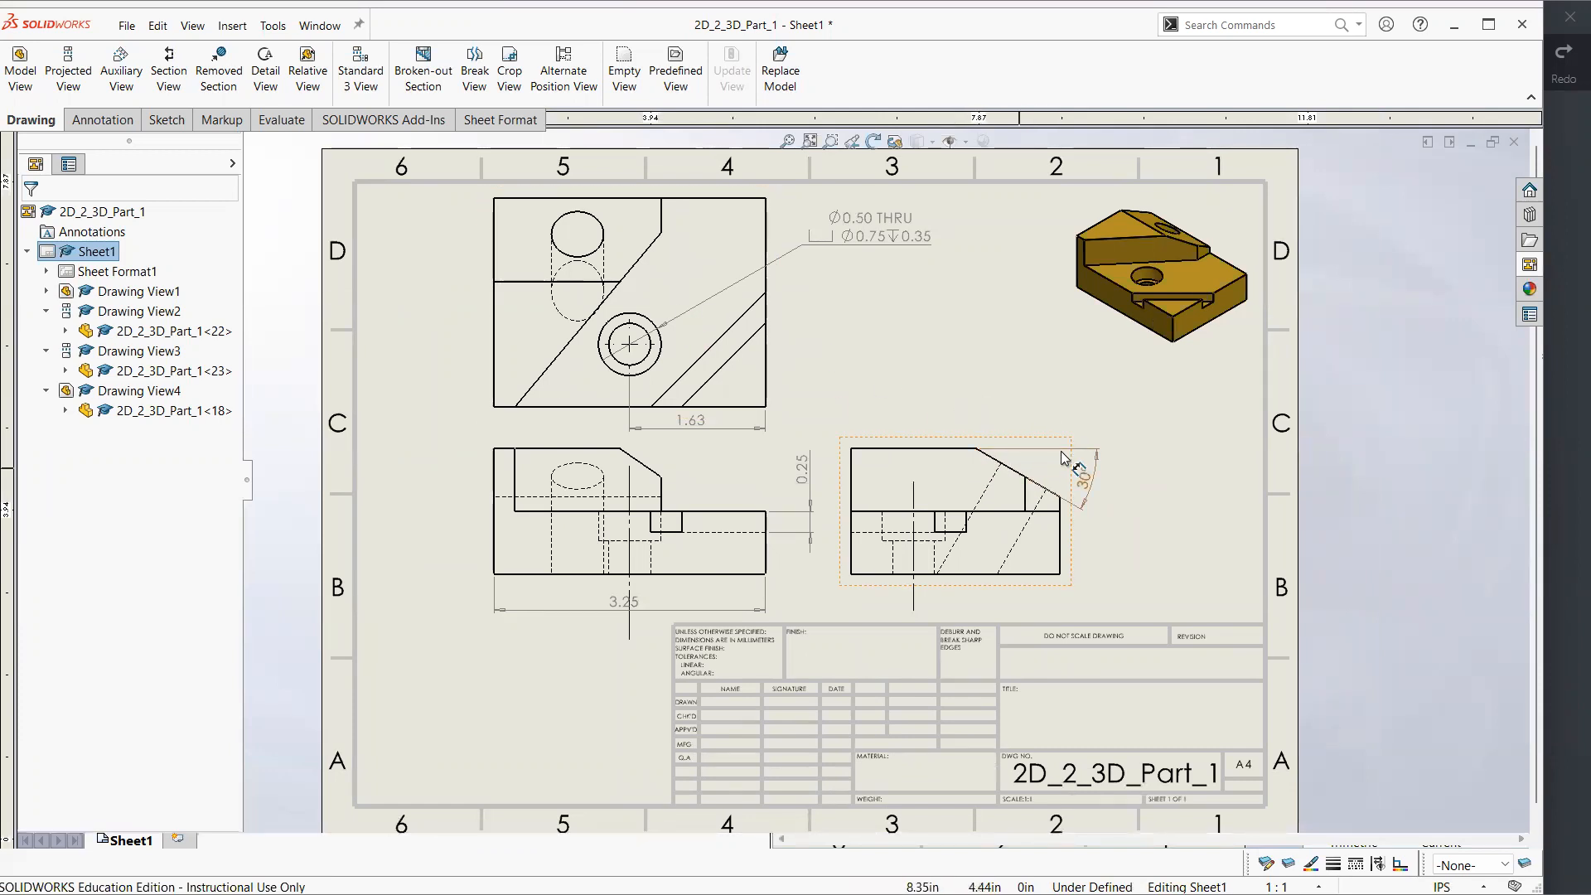
Open the part model and examine the angled hole from the top, in isometric, and normal to the sloped face
key("ctrl+Tab")
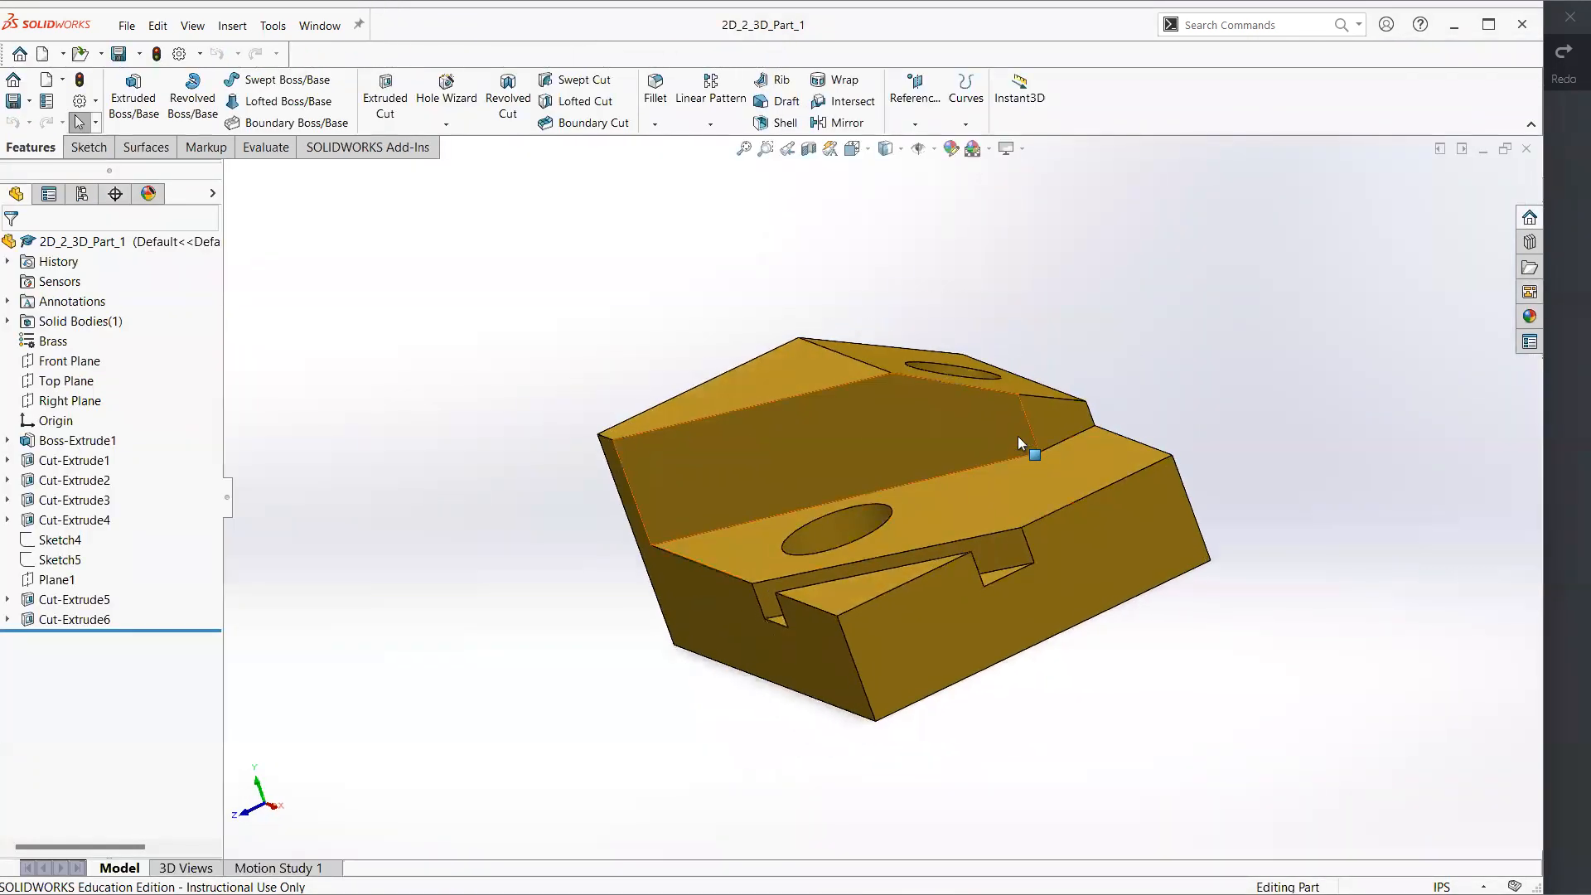
key("ctrl+1")
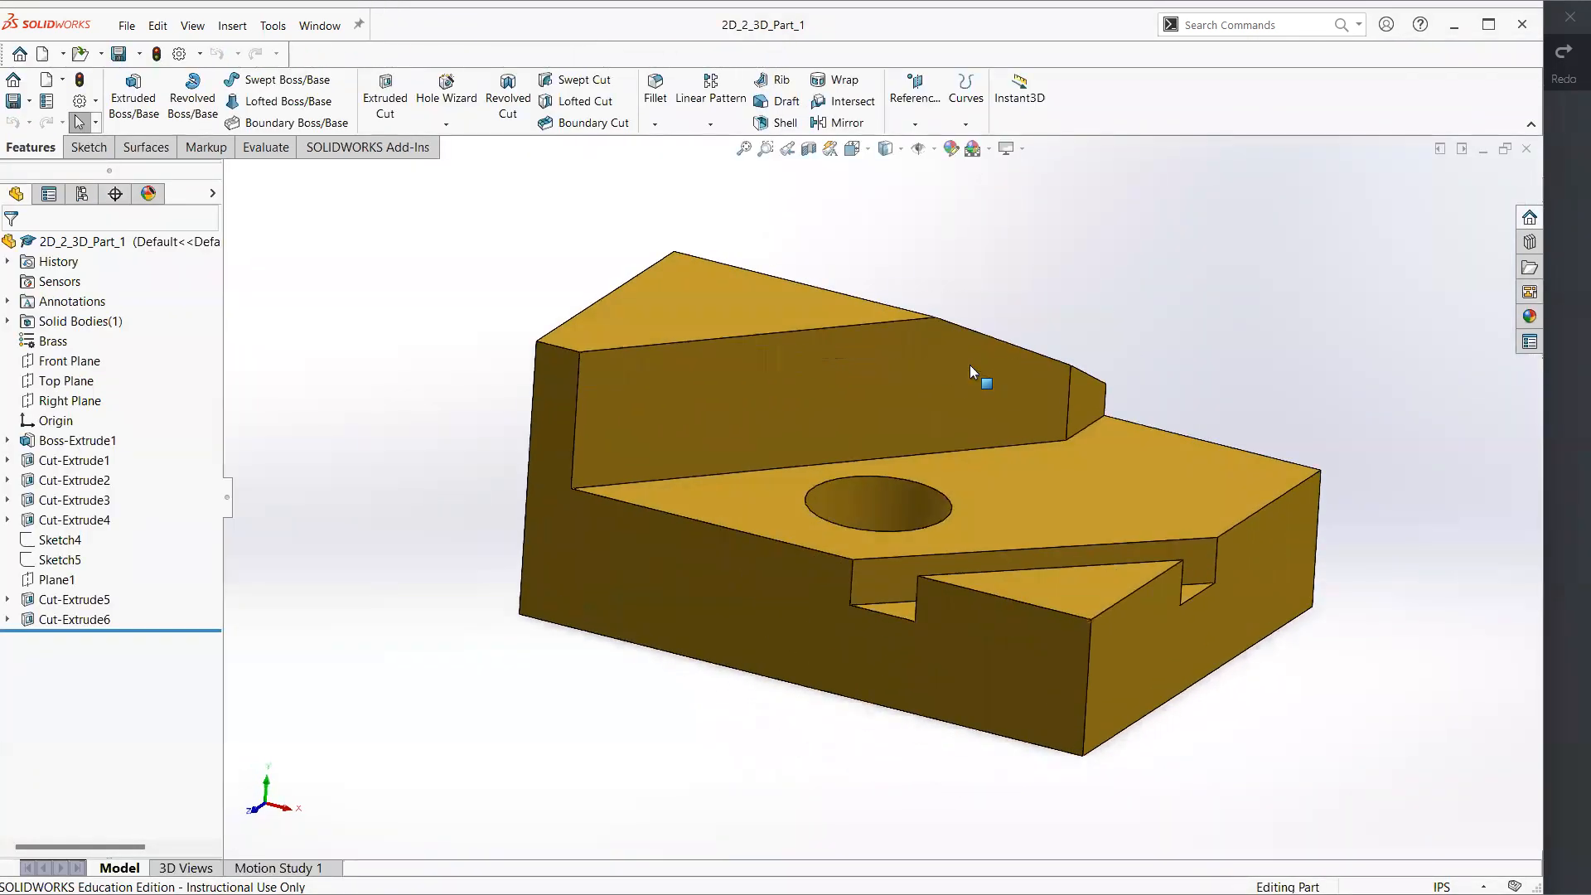
key("ctrl+5")
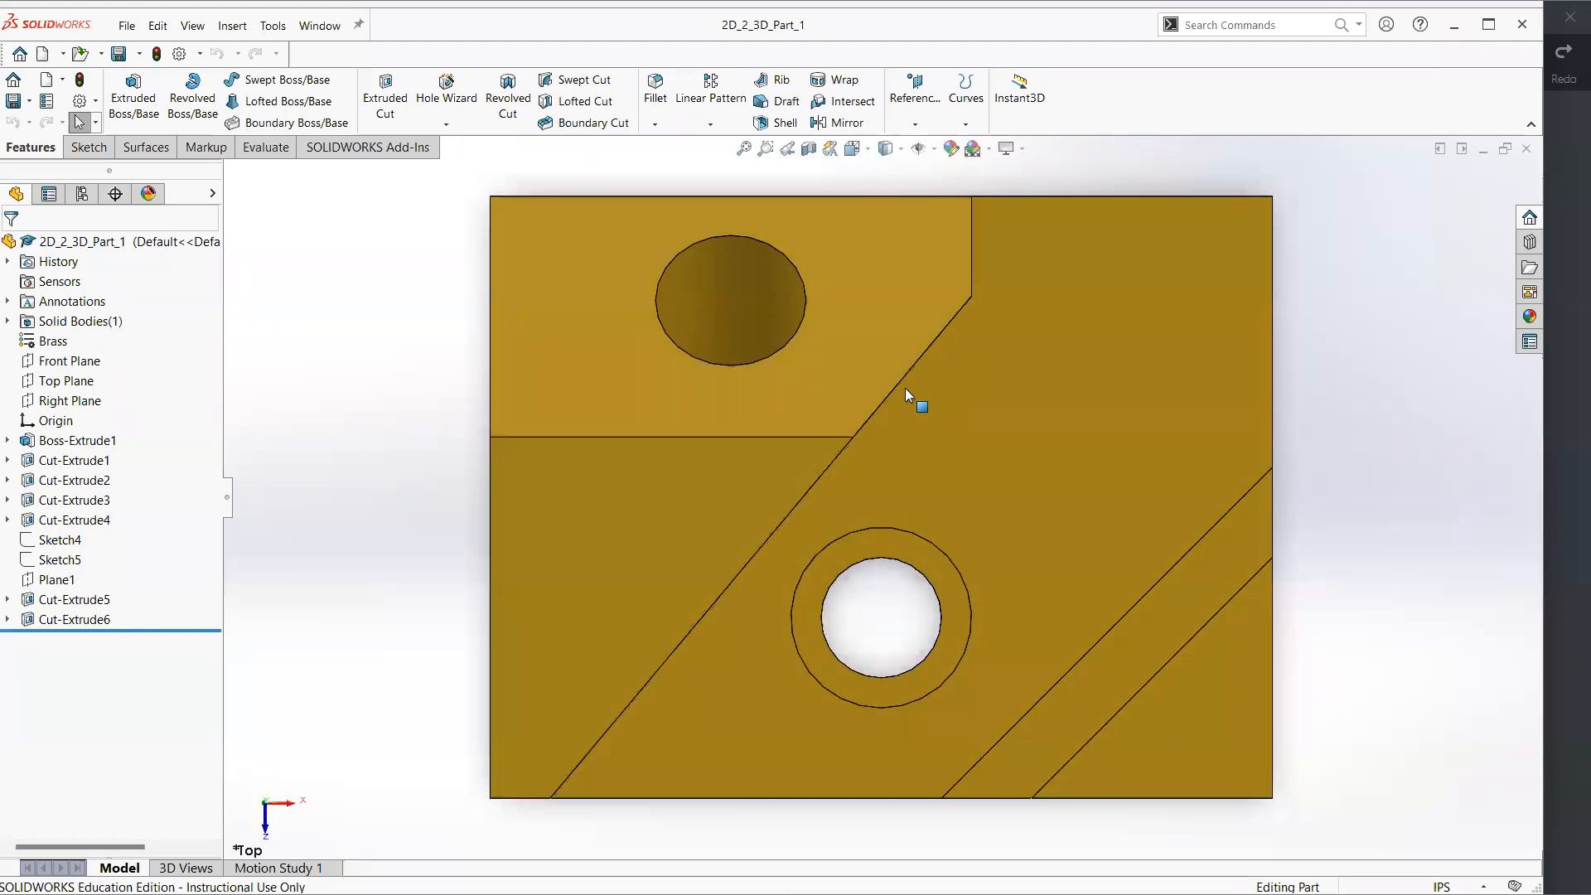
middle_click_drag(824, 464, 825, 414)
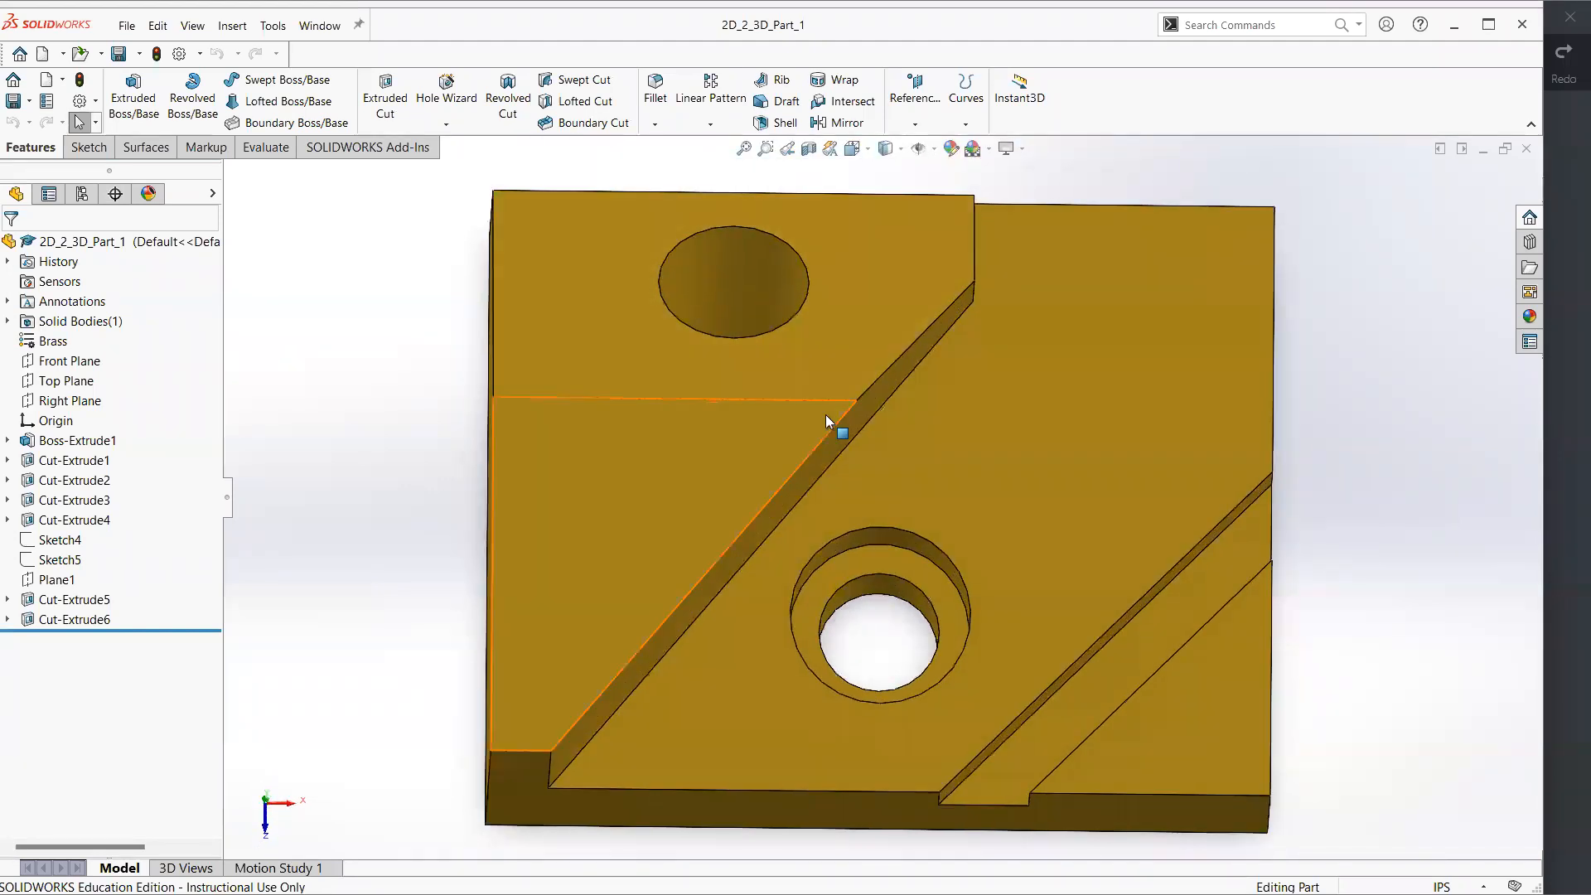
key("ctrl+7")
left_click(983, 375)
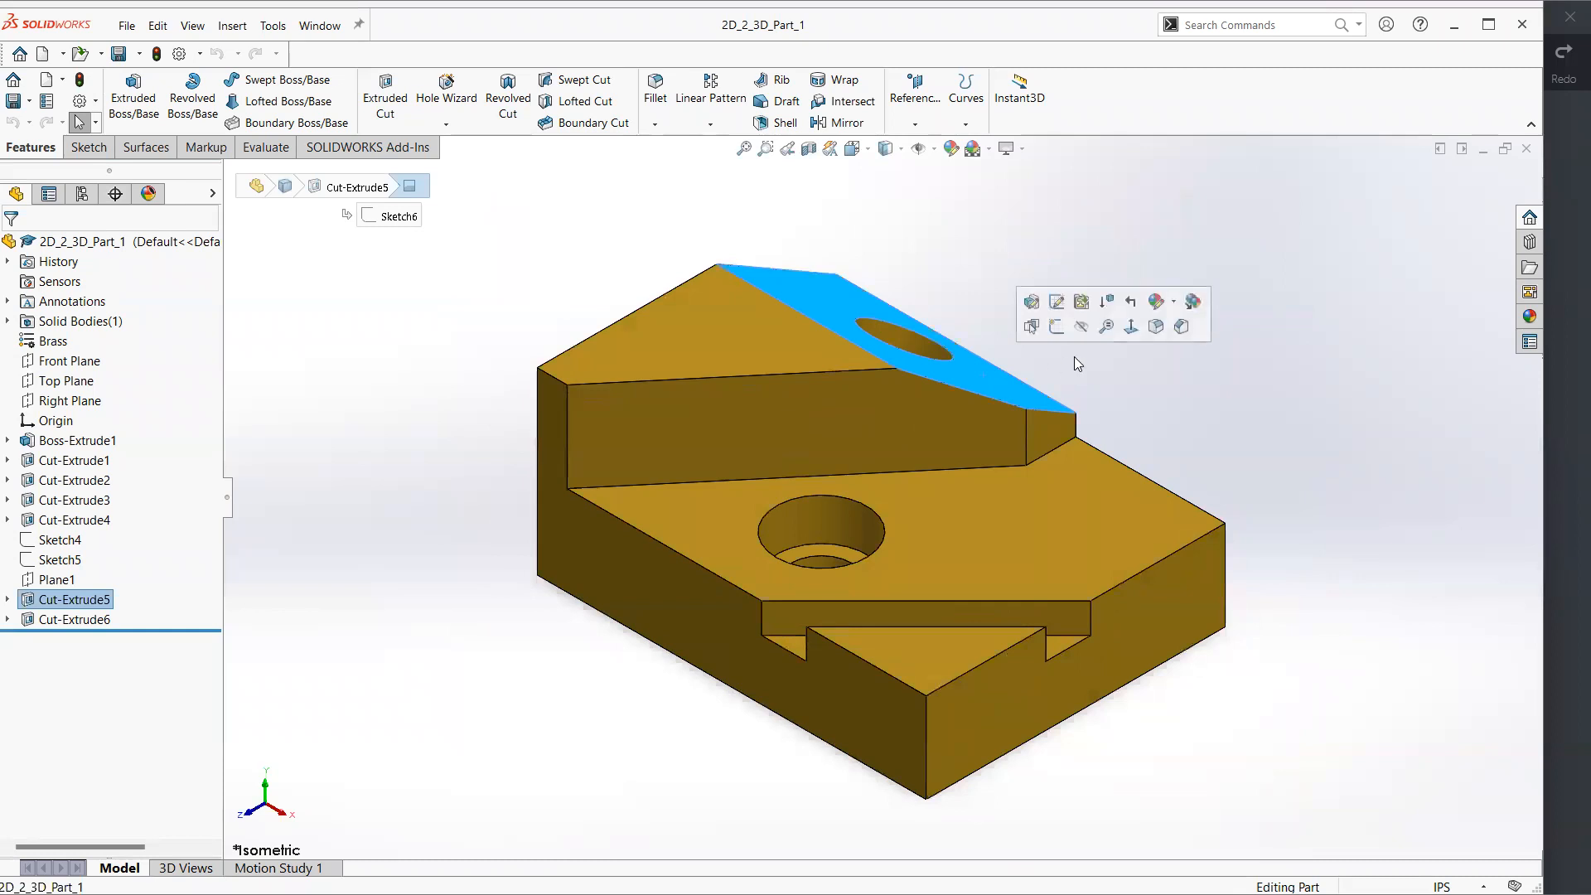
left_click(1128, 330)
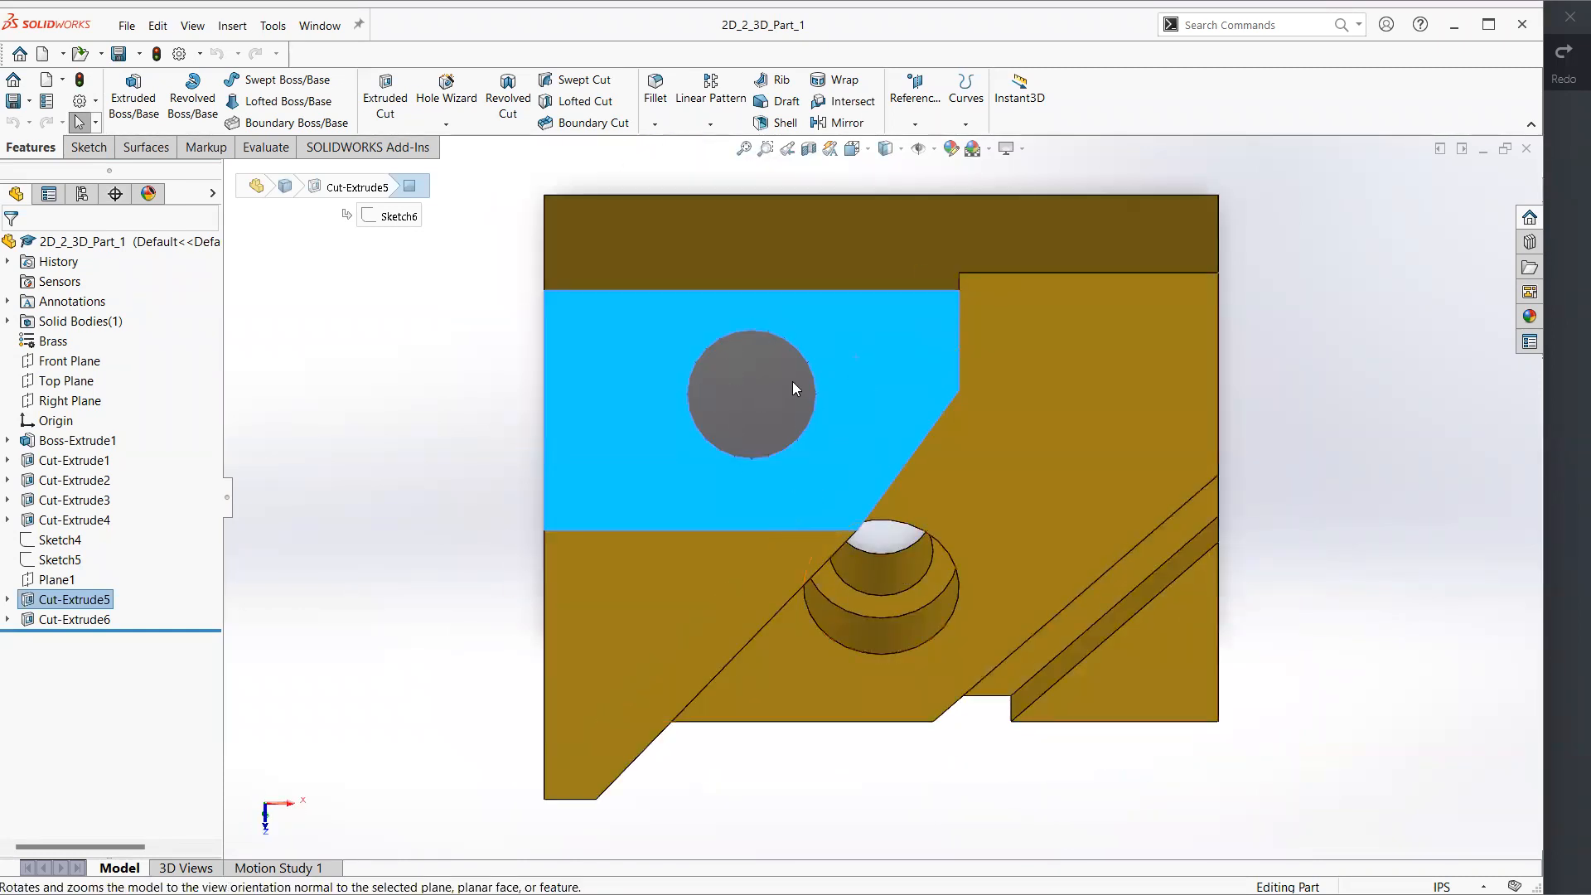
left_click(505, 374)
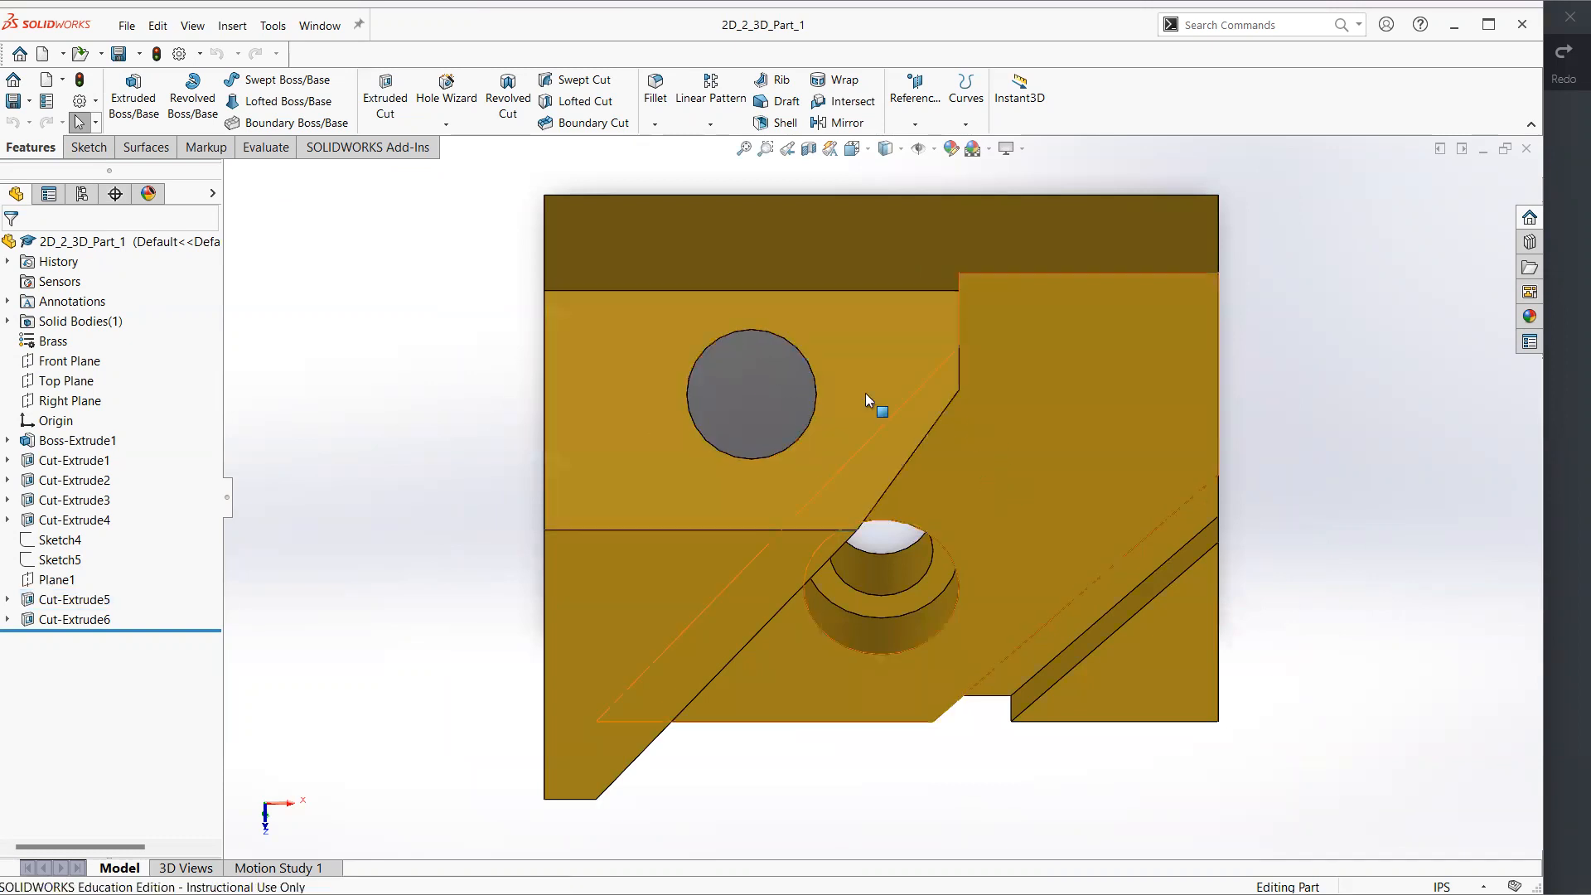
middle_click_drag(765, 382, 838, 202)
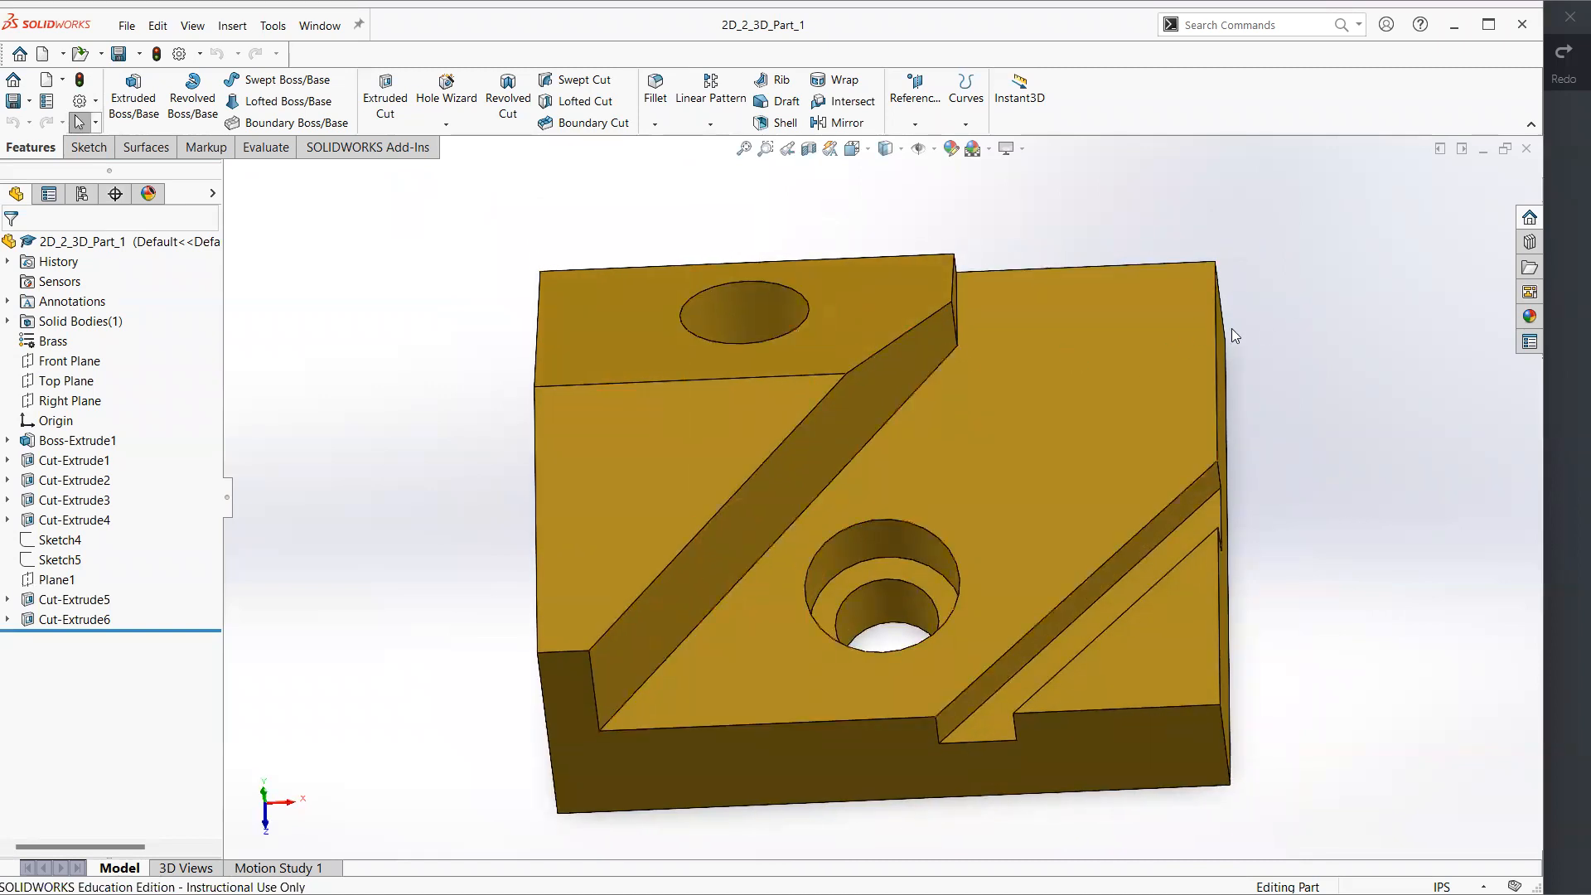
Return to the drawing, try placing a separate front view beside the top view, and delete it
key("ctrl+Tab")
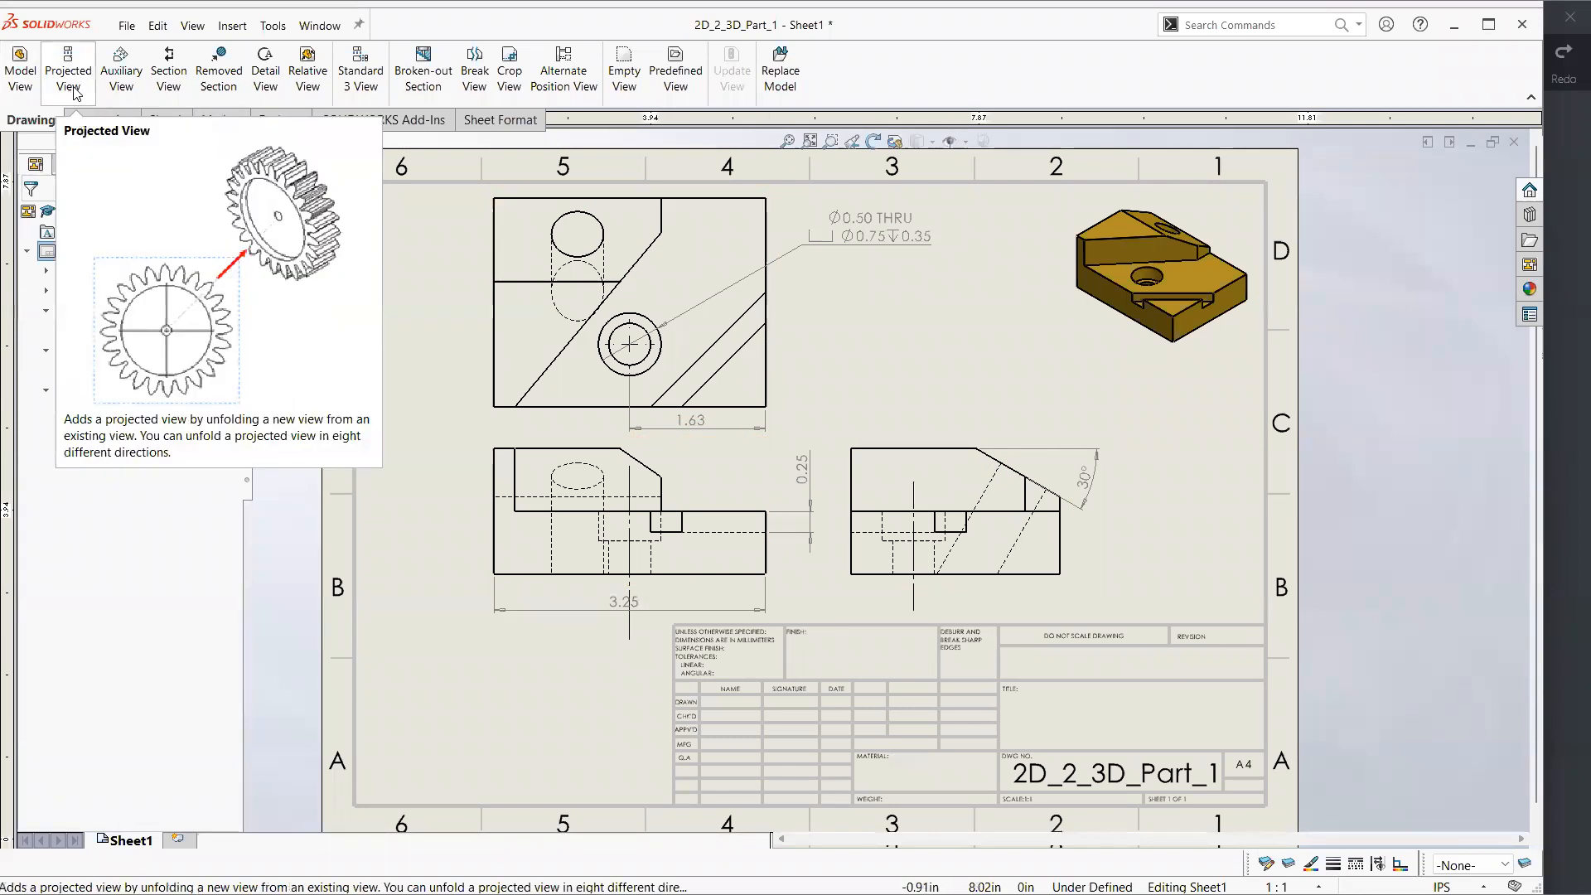
left_click(1529, 264)
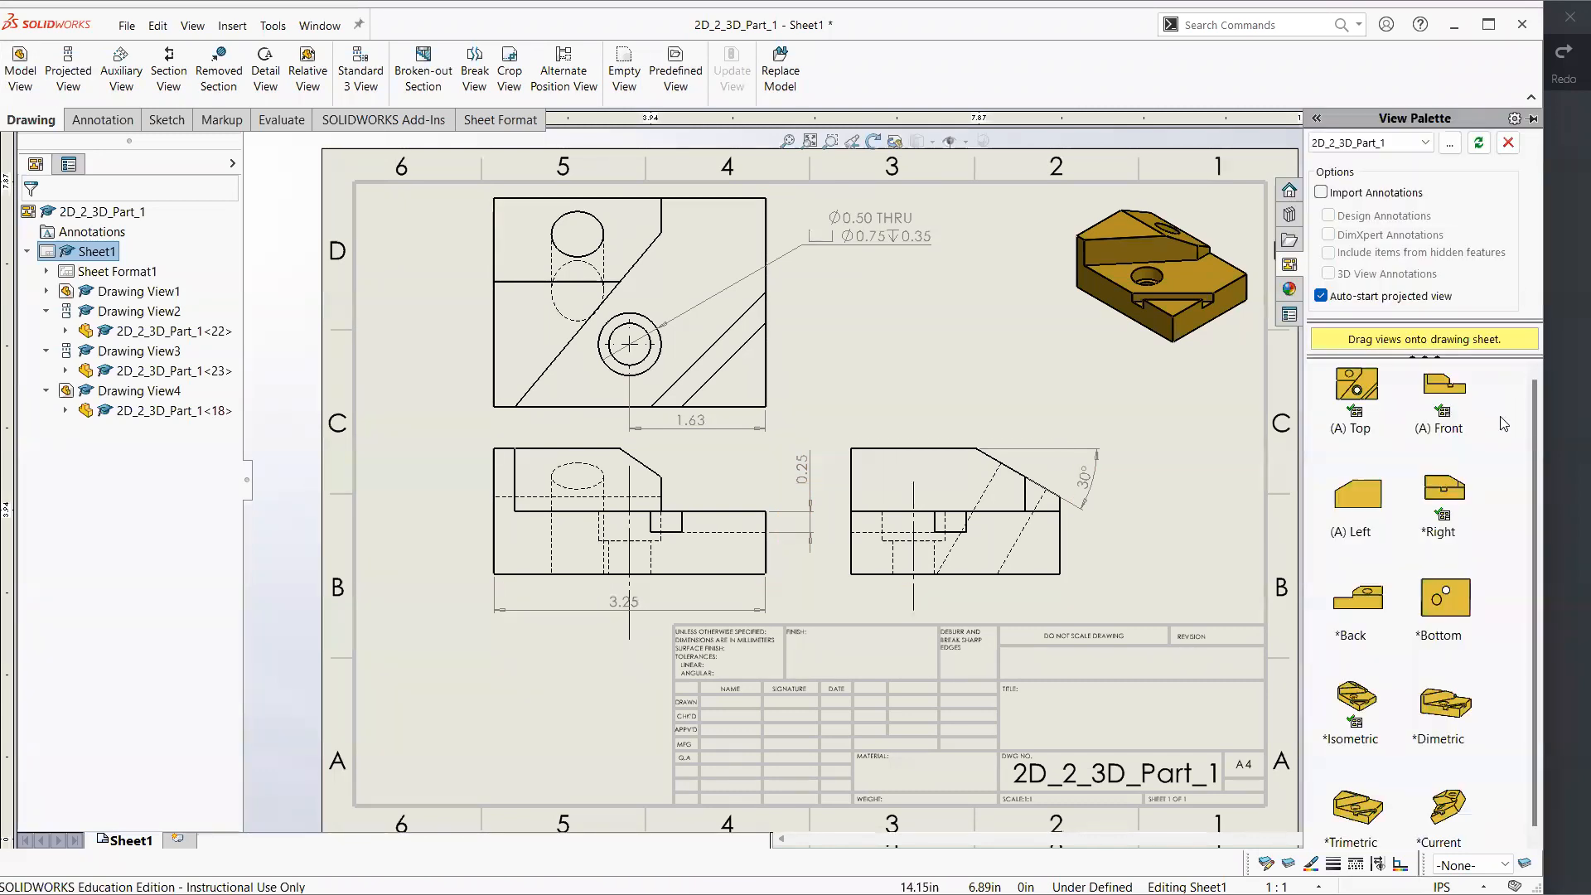
left_click_drag(1443, 396, 973, 338)
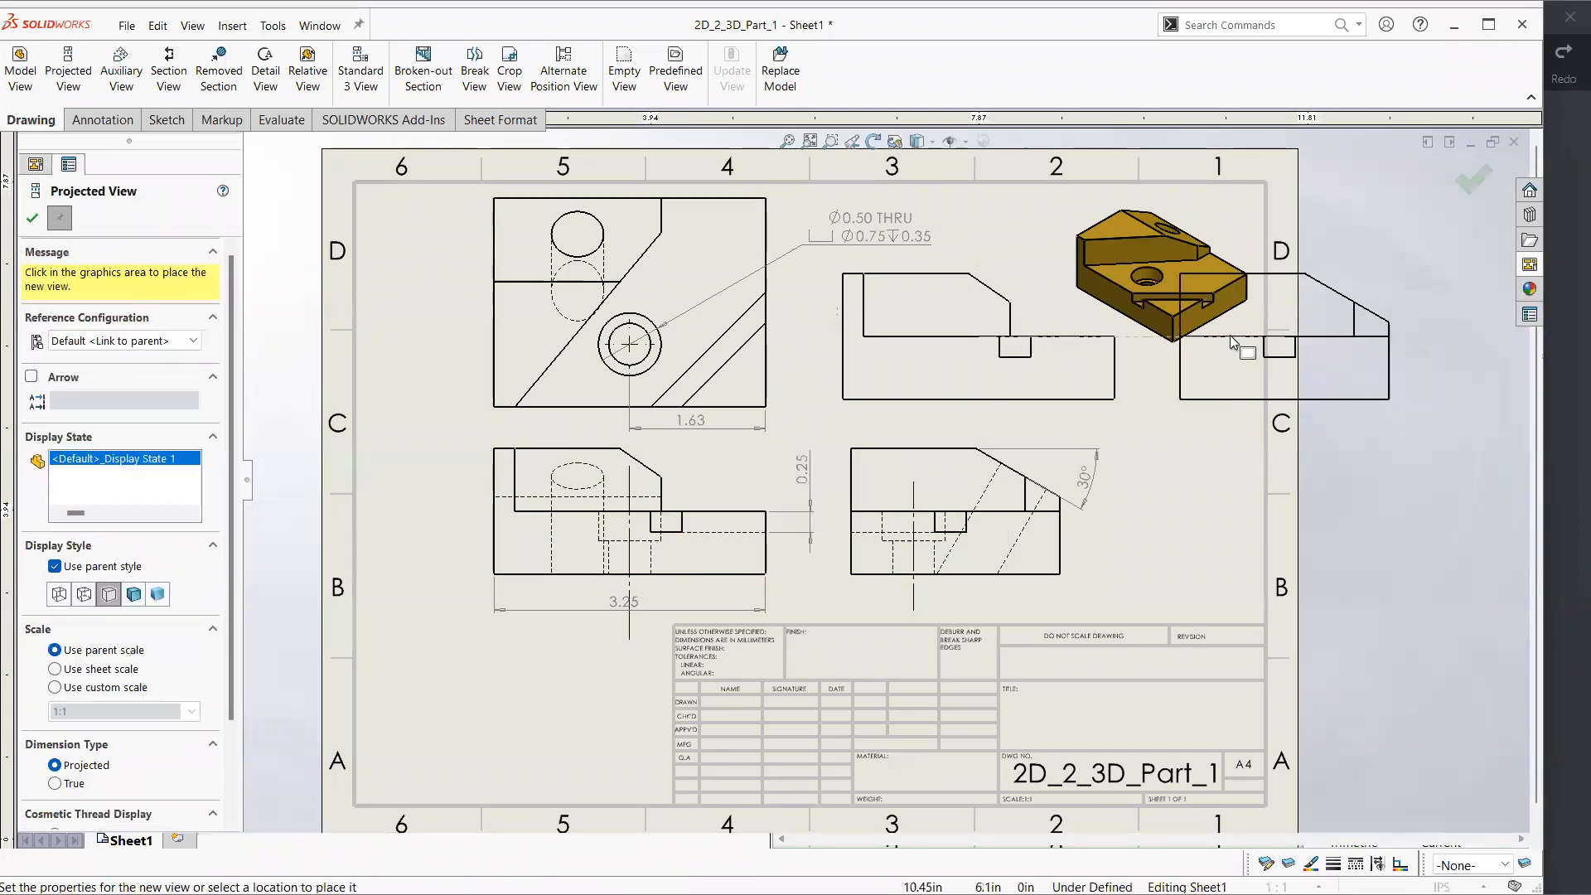
key("Escape")
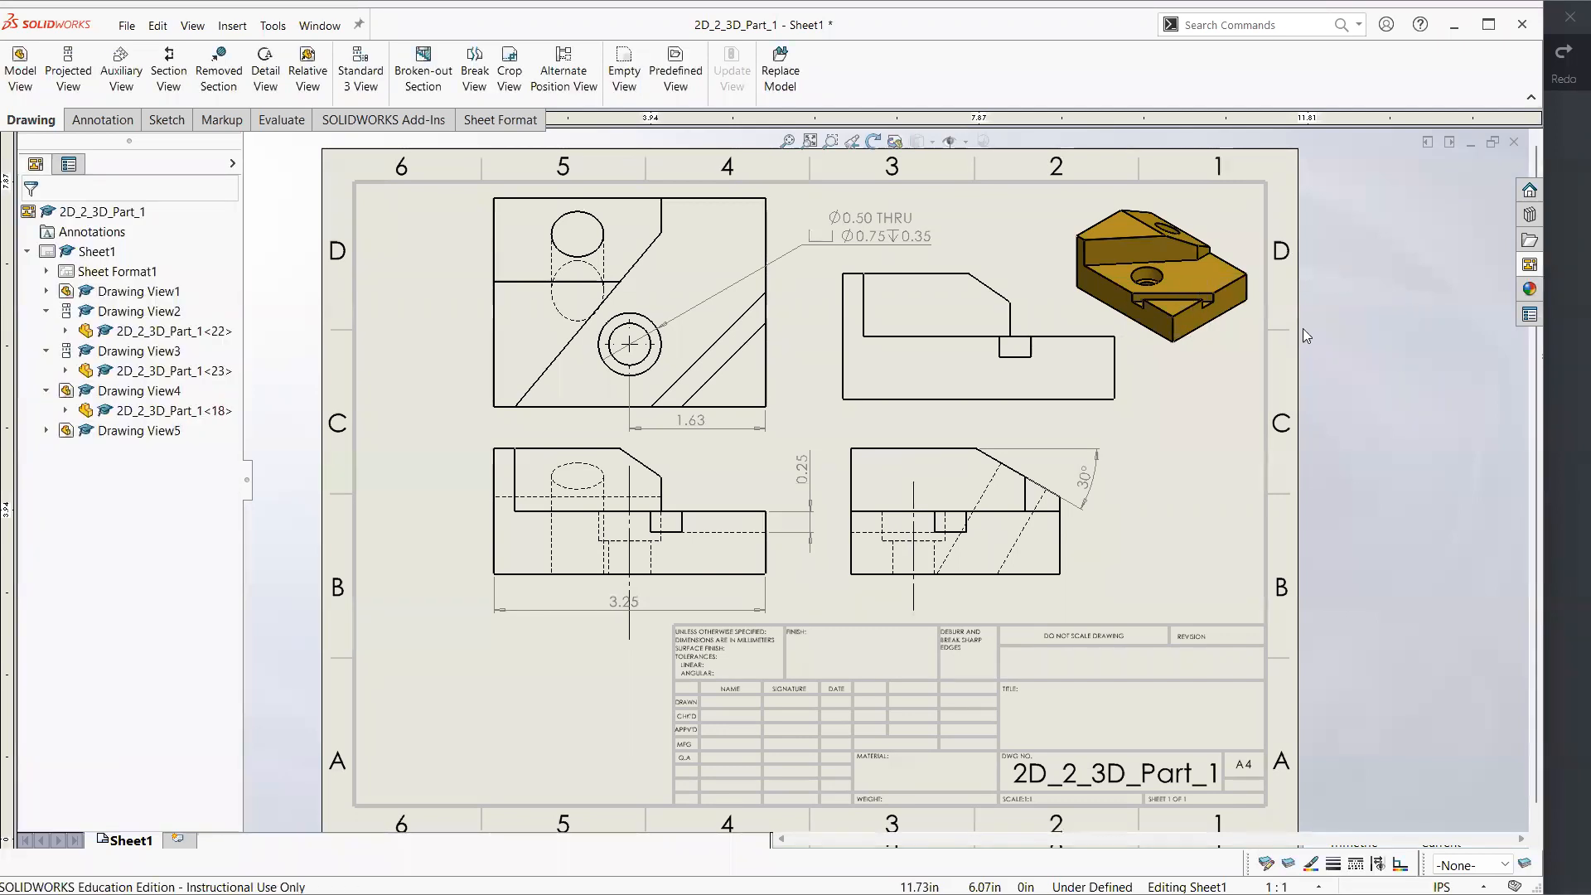
left_click(1091, 381)
key("Delete")
left_click(923, 380)
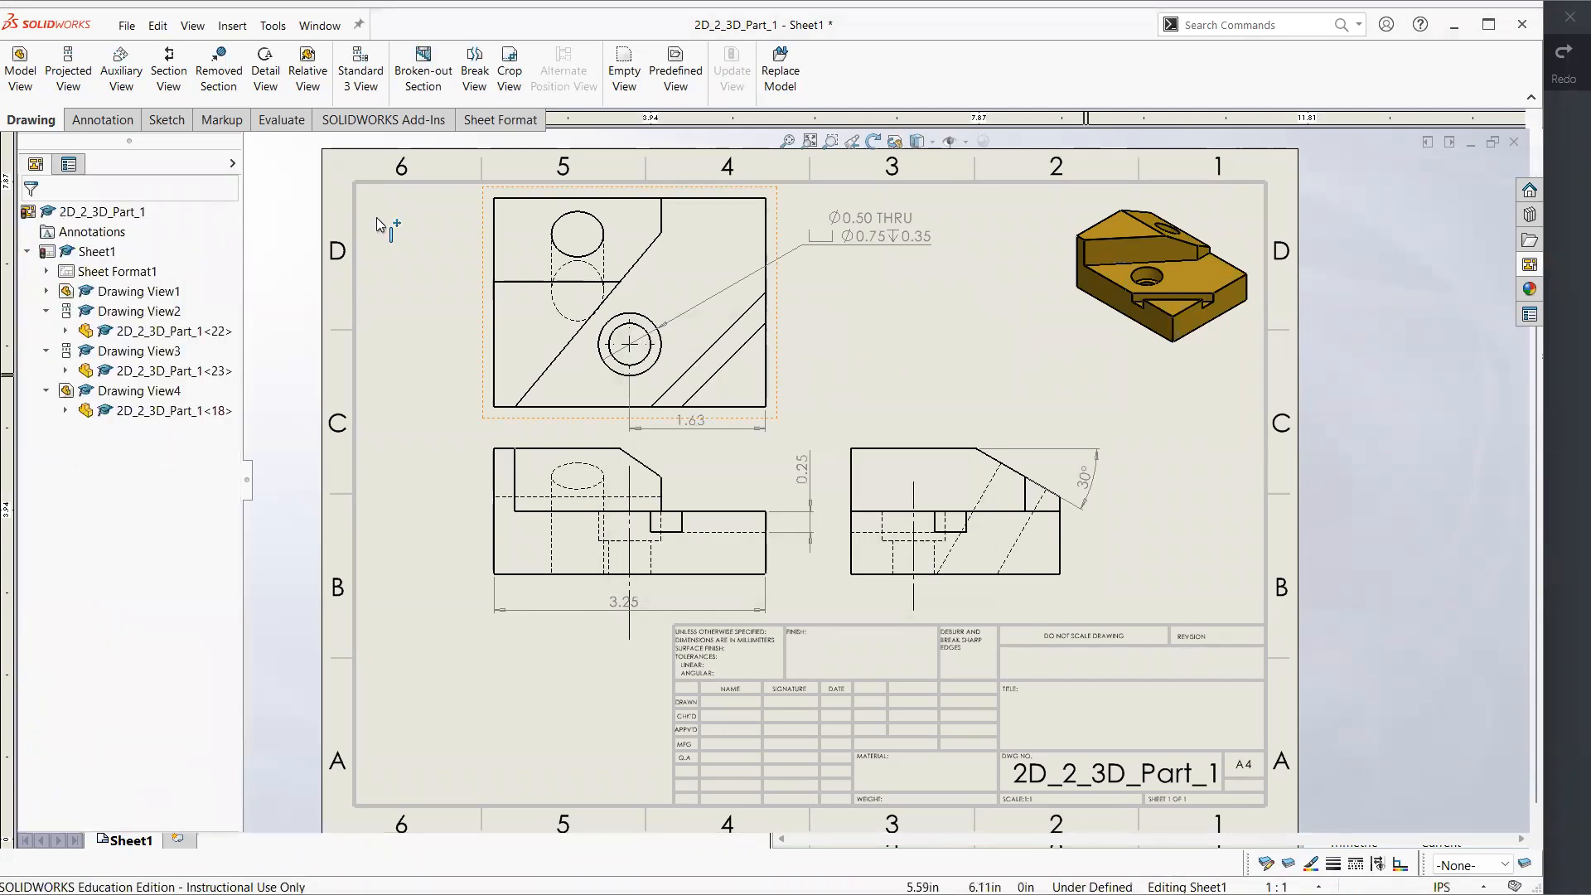
Create an auxiliary view from the sloped edge of the side view, placing it over the isometric view
left_click(122, 83)
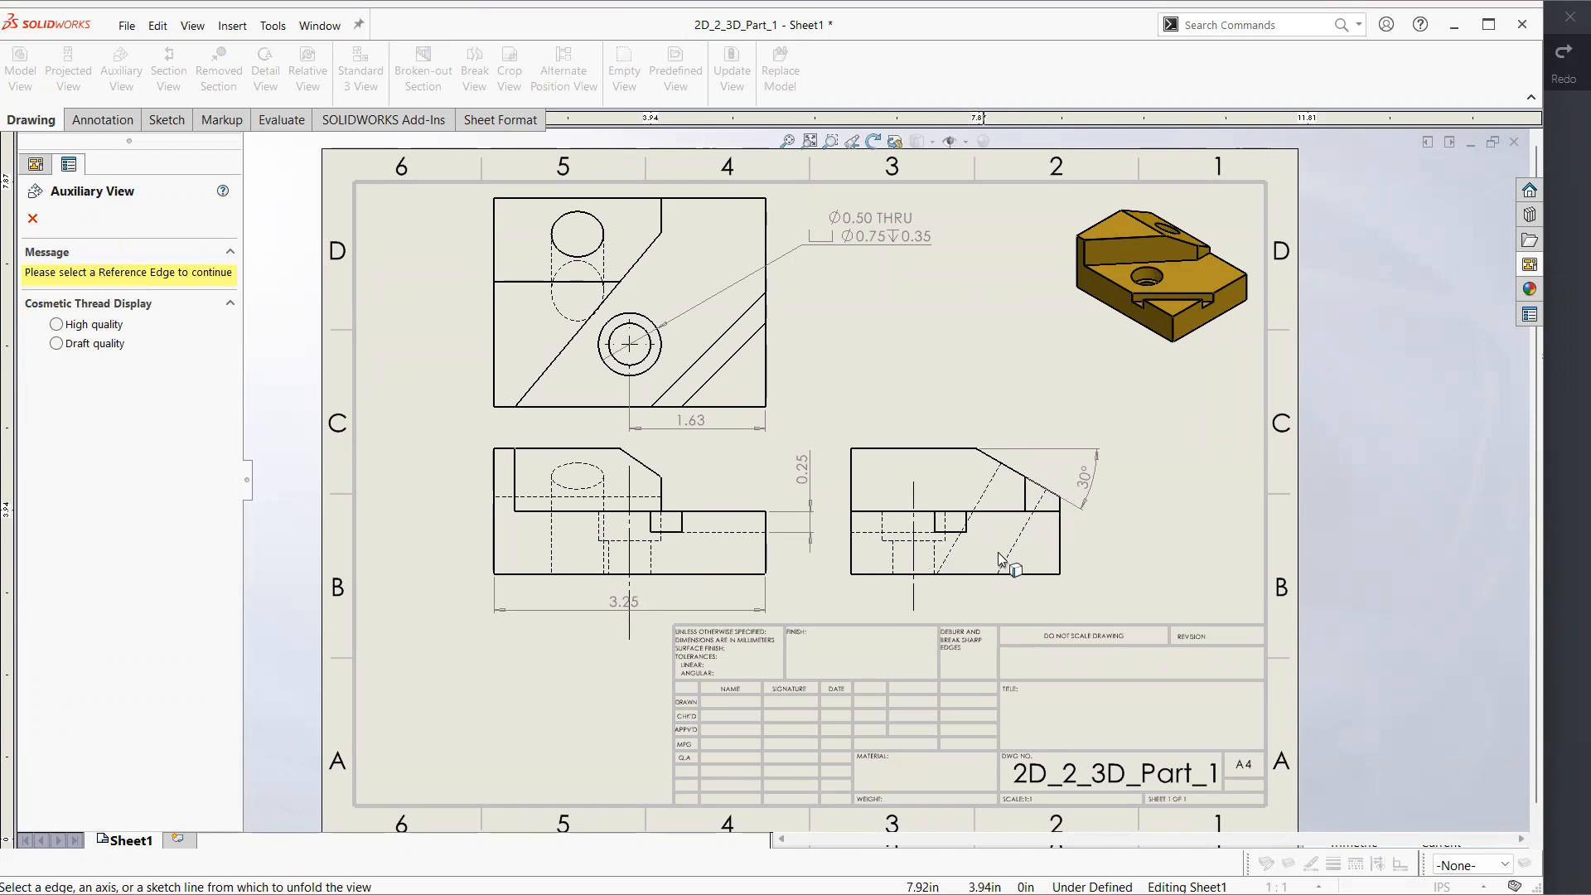
left_click(991, 461)
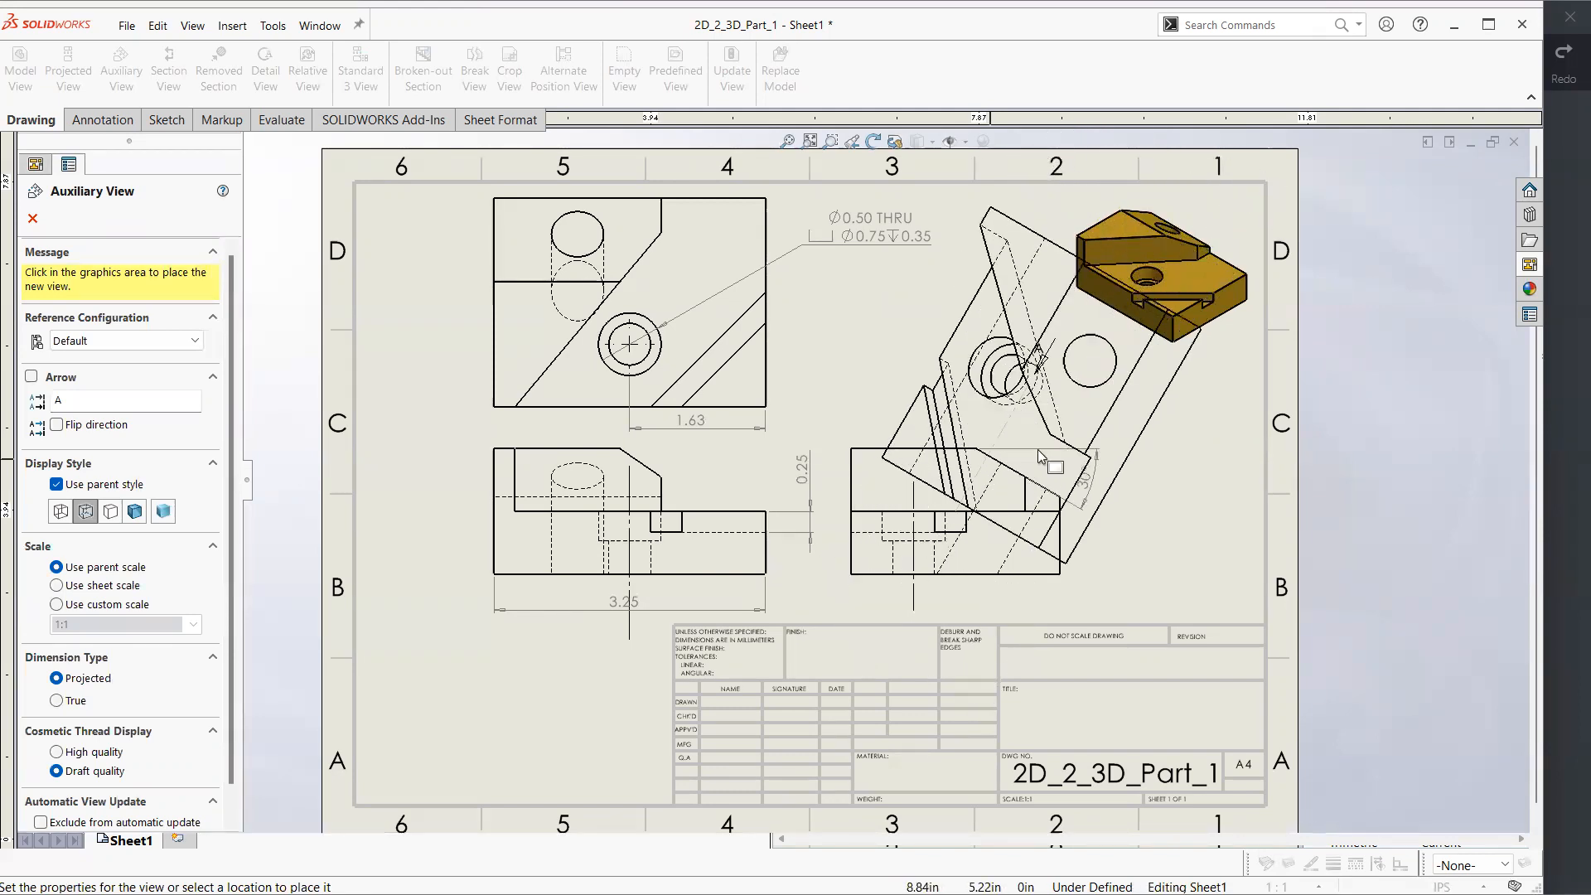
left_click(1152, 233)
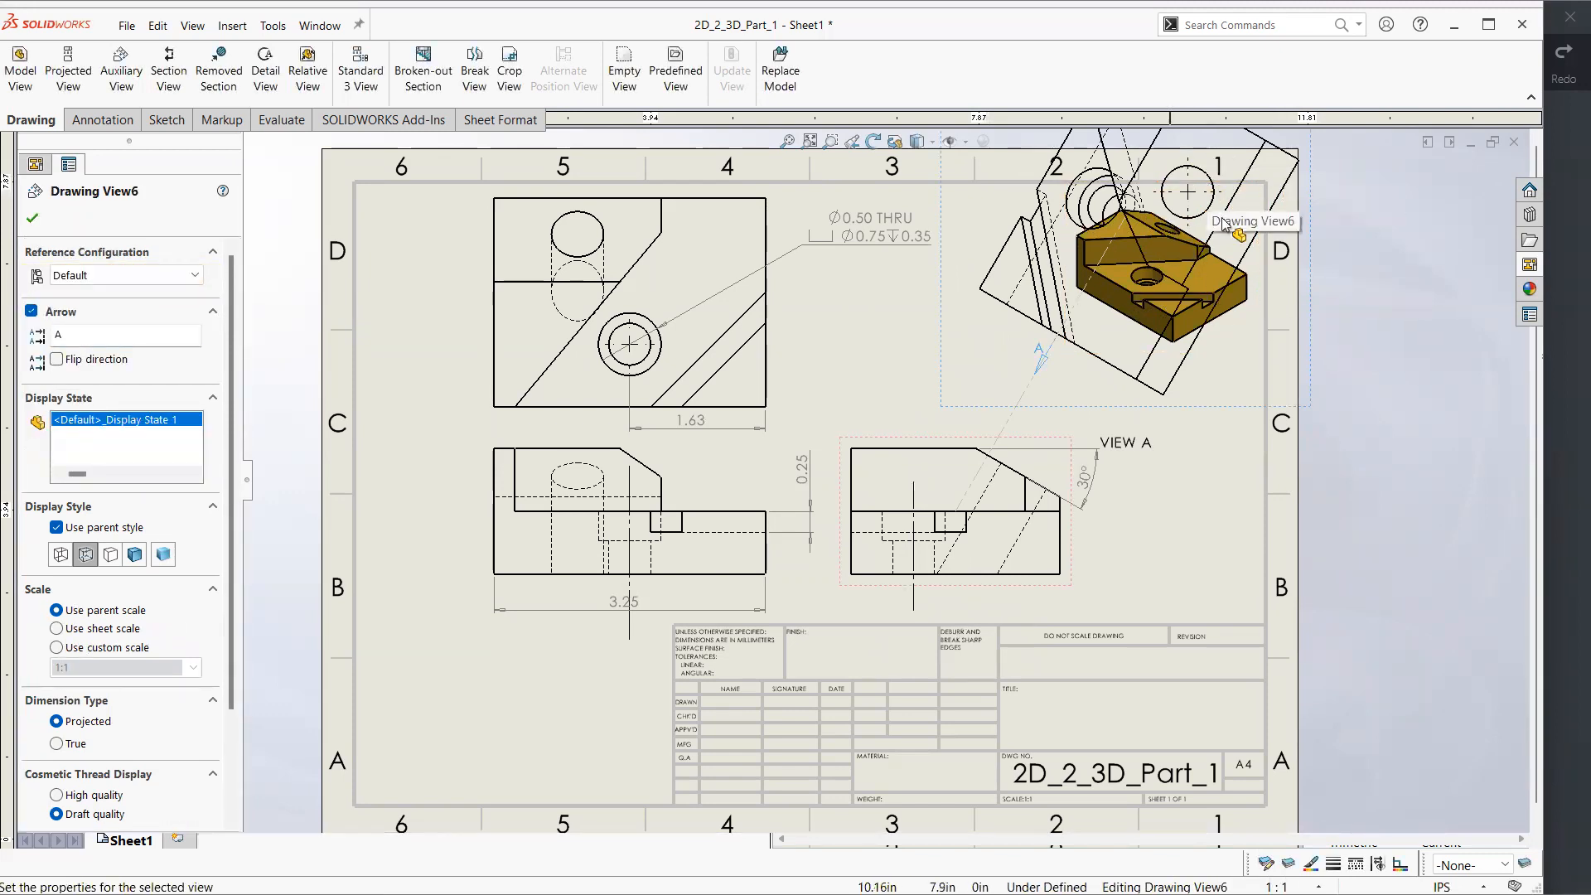
left_click(1185, 197)
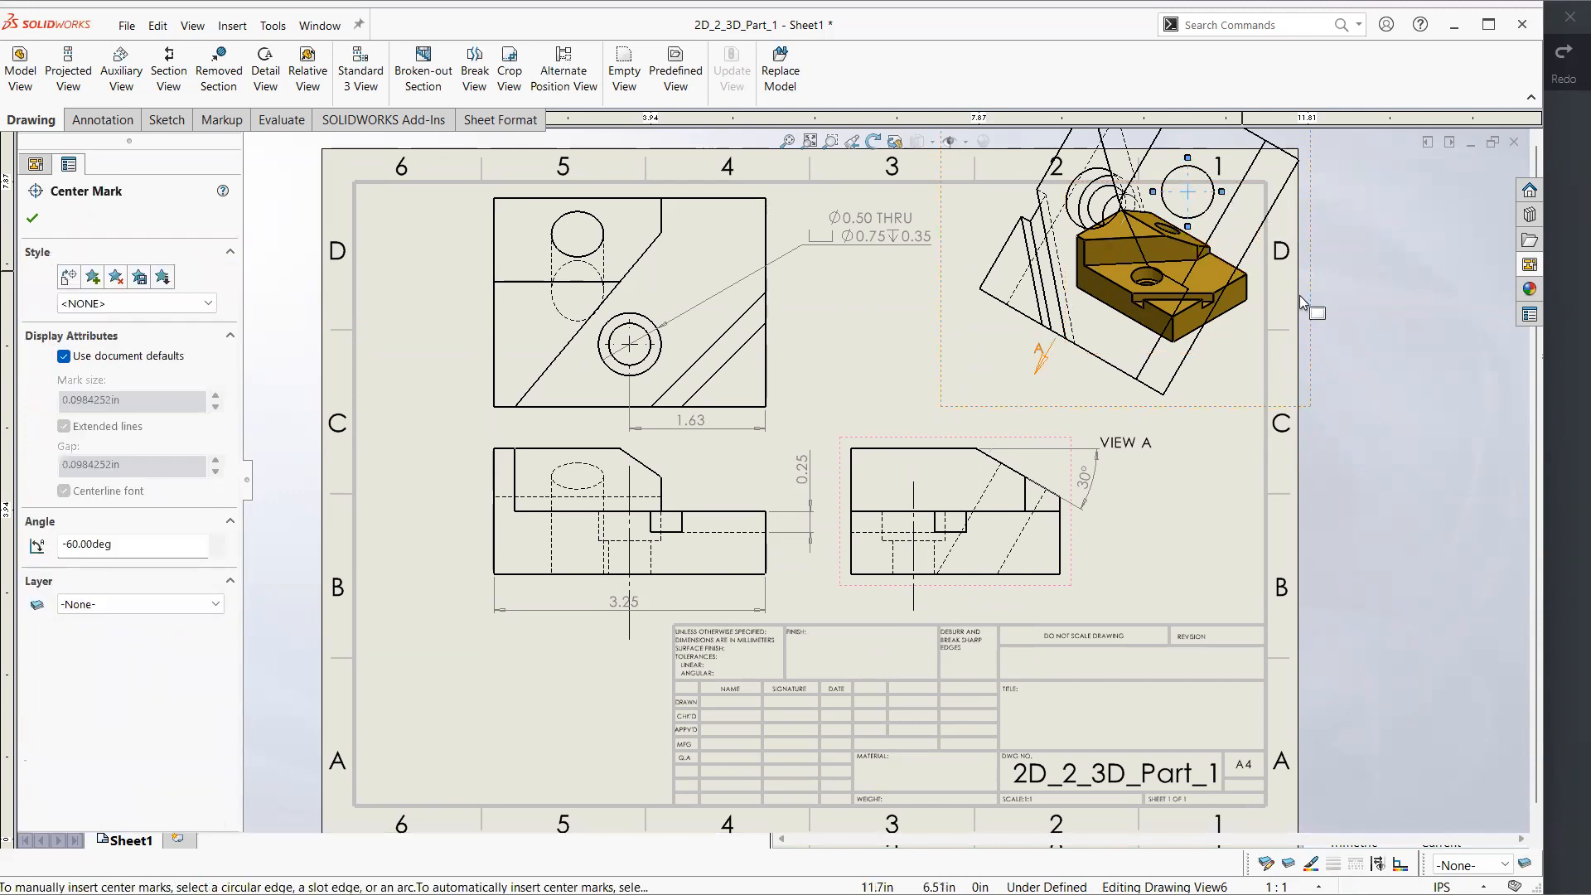
left_click(1322, 280)
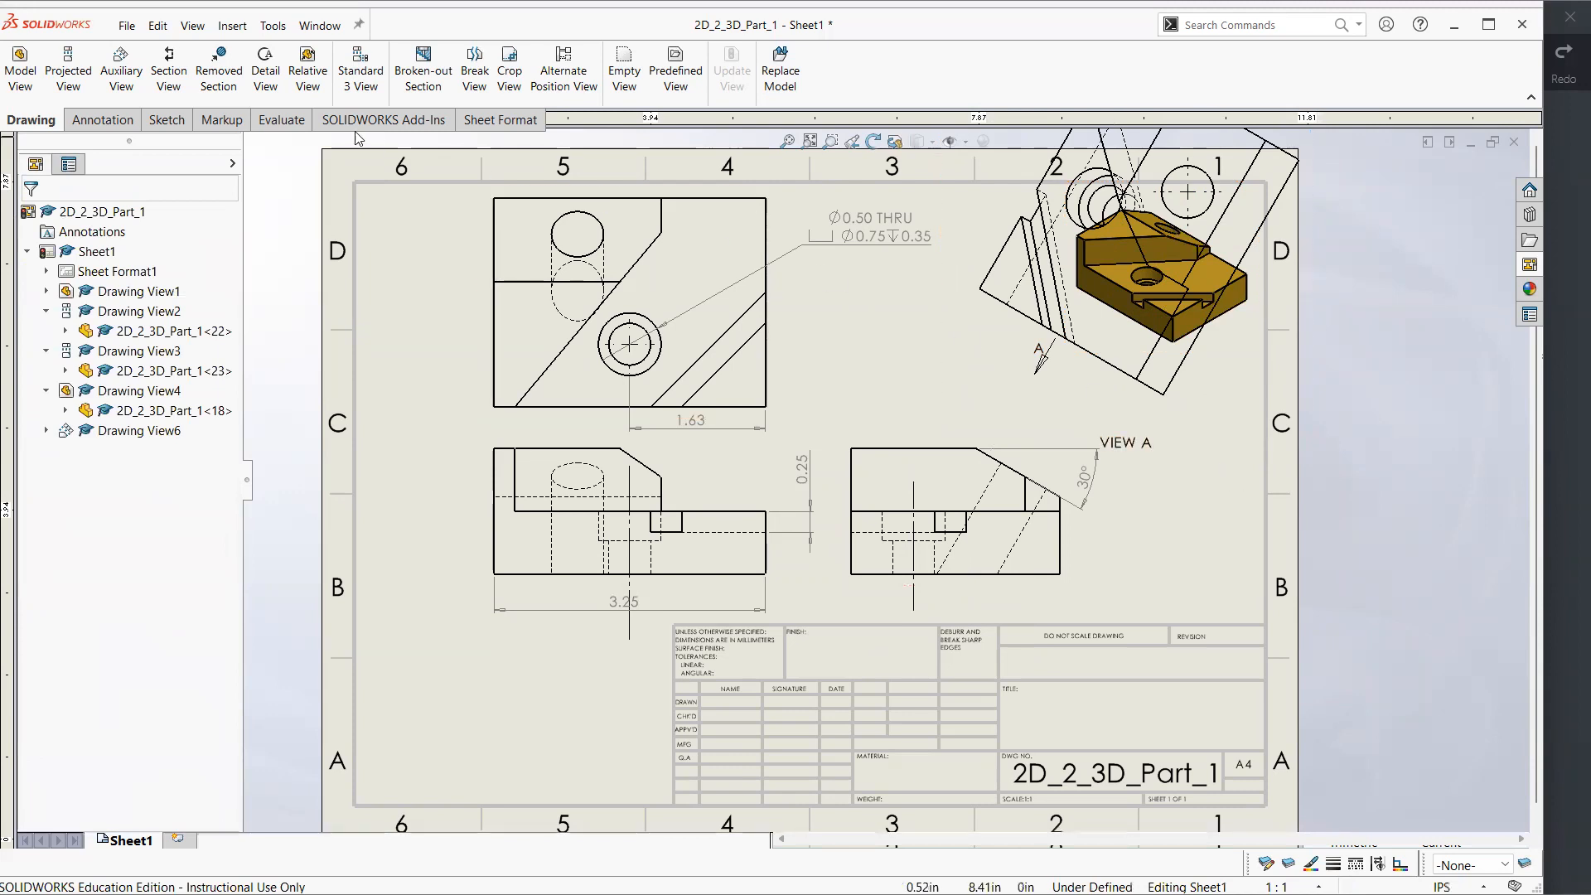
Try a dimension from the angled hole's centre to the outer corner of the auxiliary view
left_click(102, 119)
left_click(49, 71)
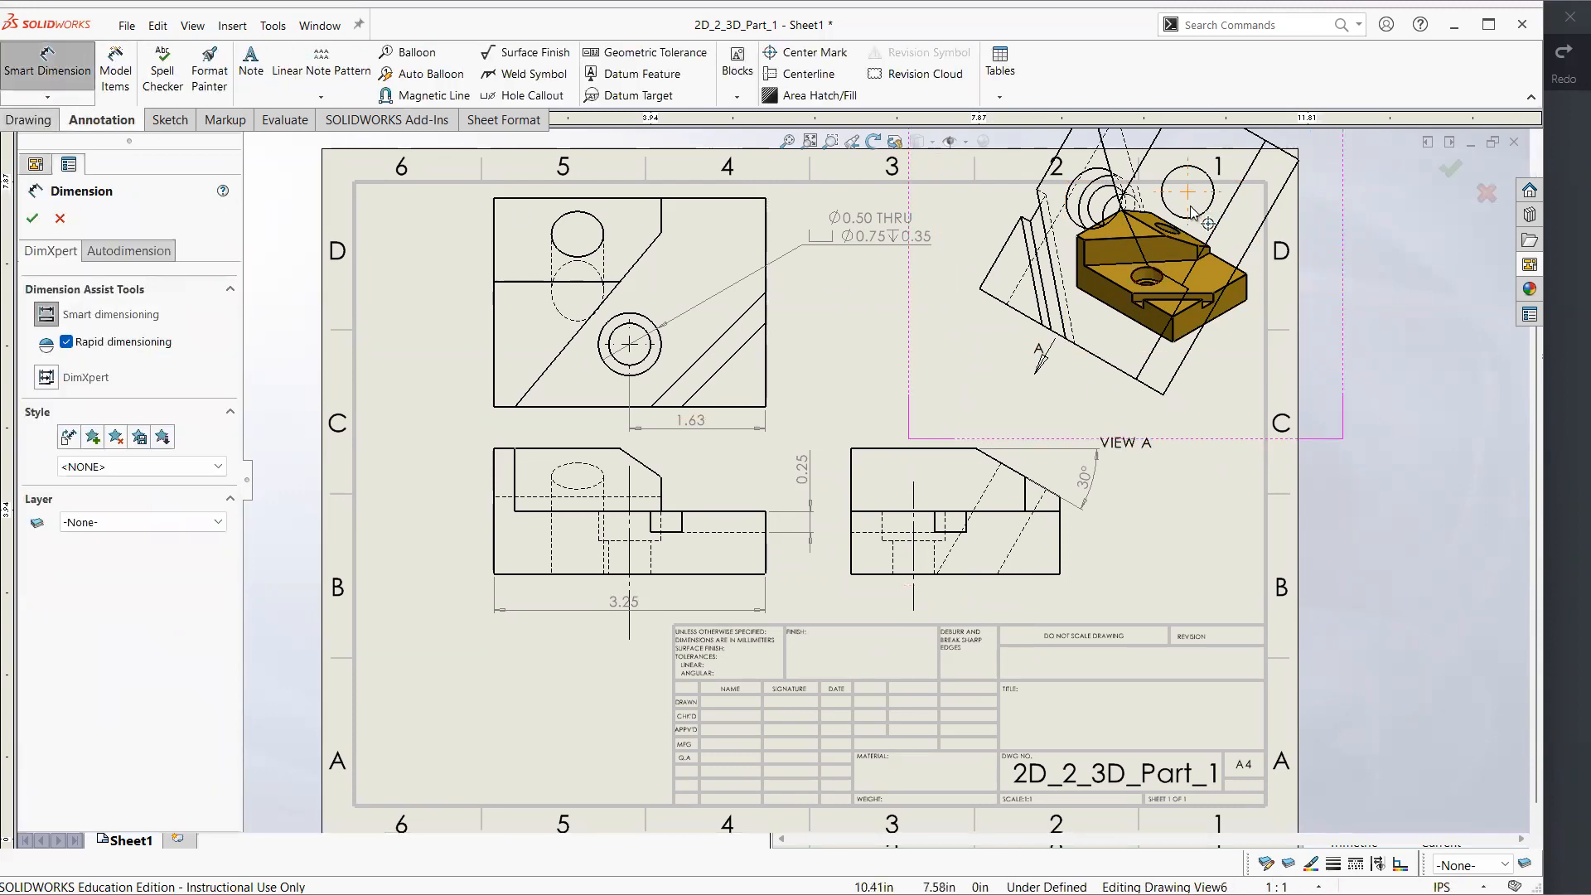
left_click(1298, 159)
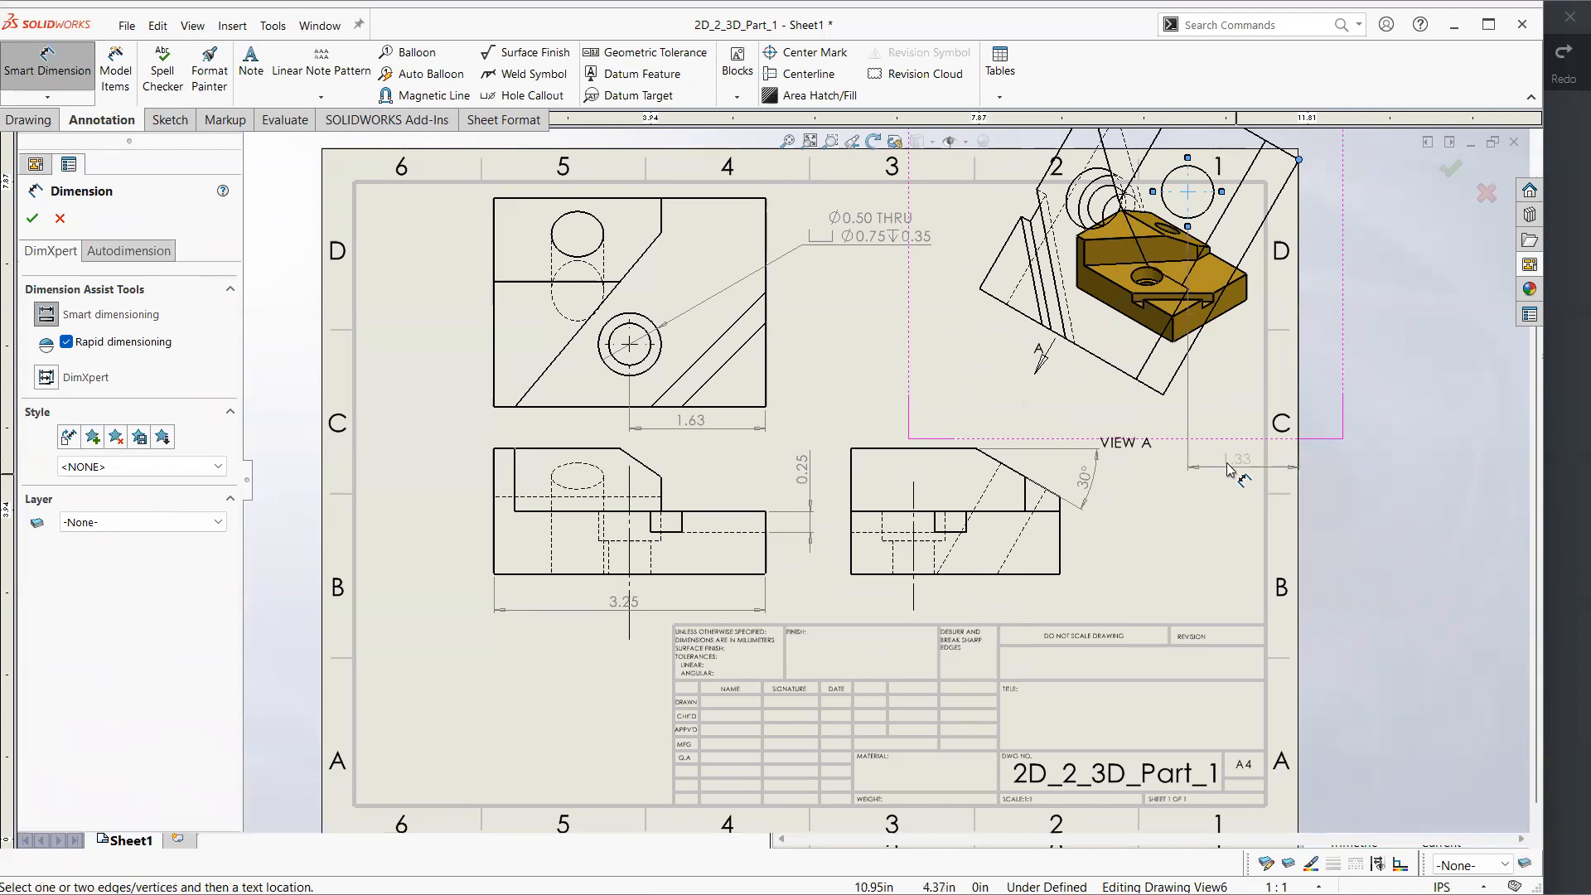
key("Escape")
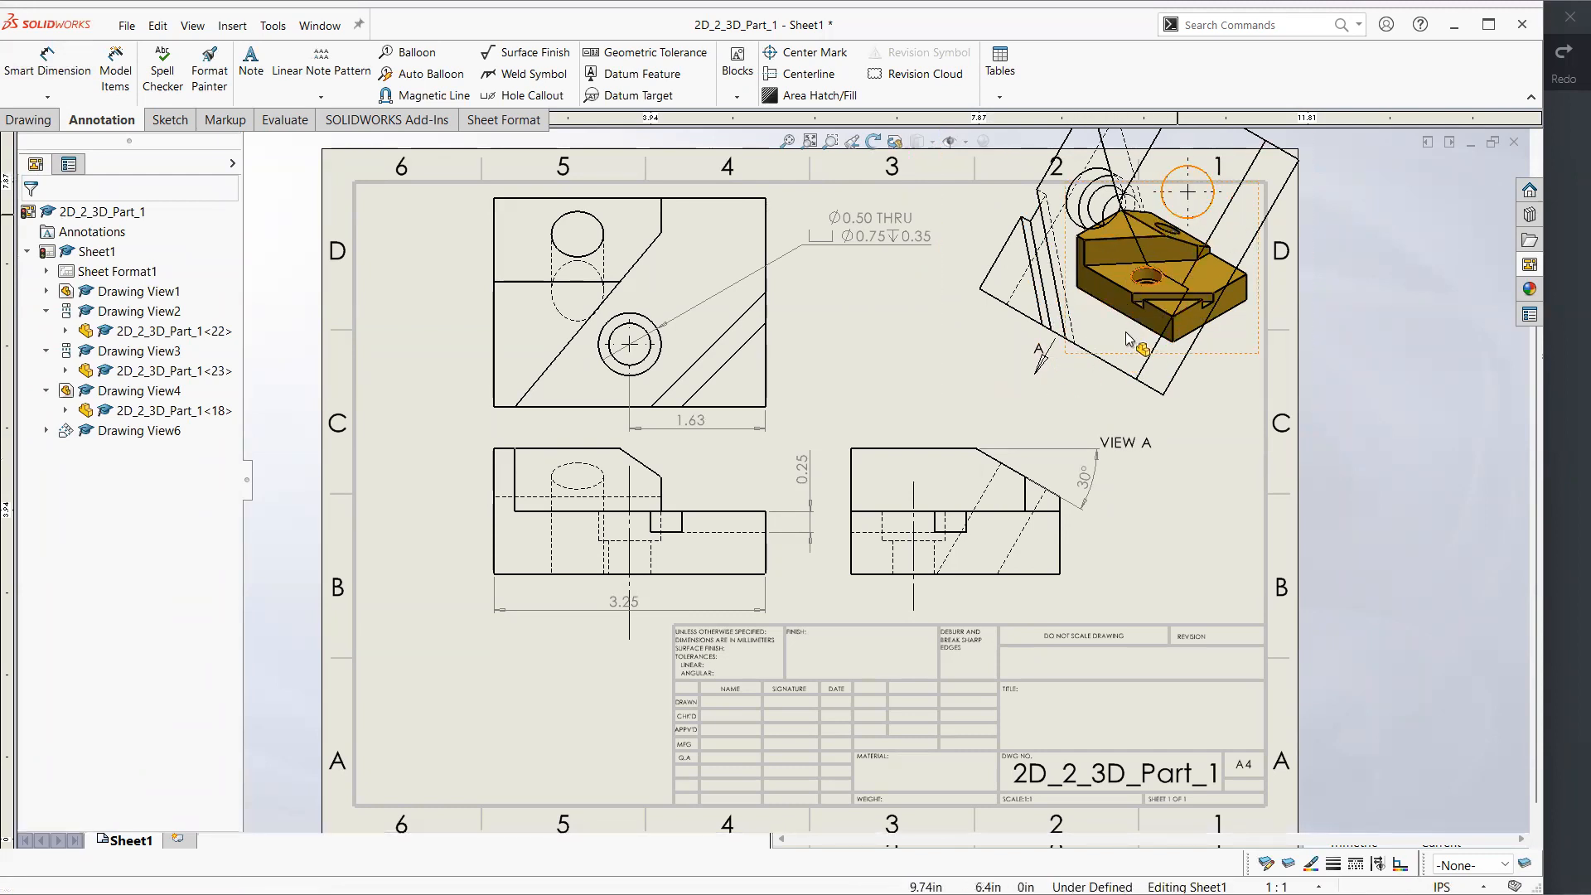
Move view arrow A closer to the side view's sloped edge
left_click_drag(1043, 361, 1057, 425)
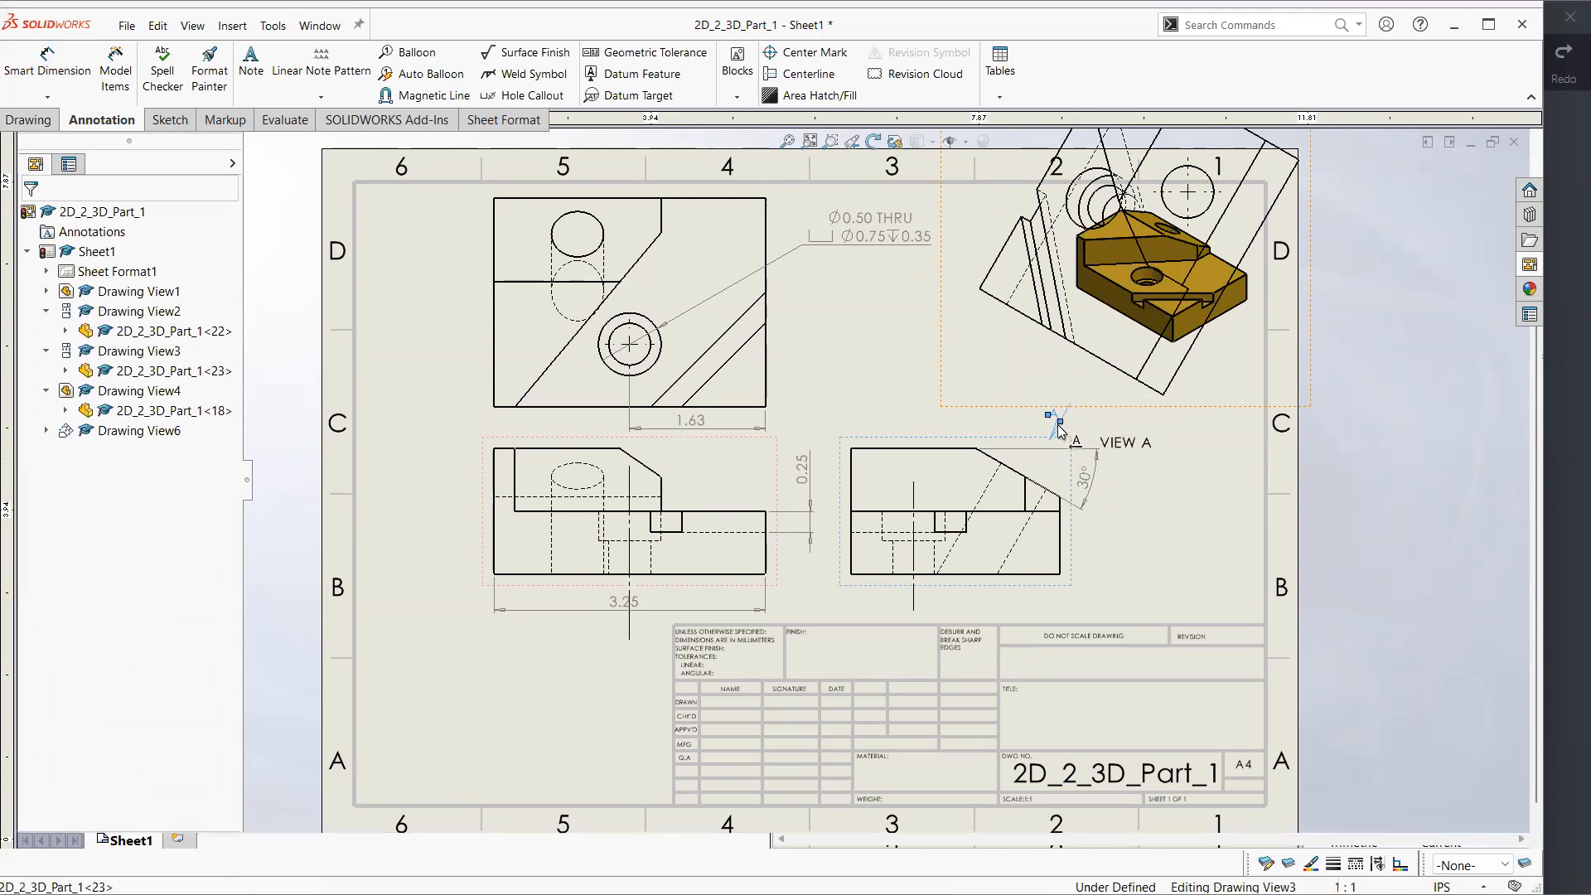
left_click(1228, 358)
left_click(1036, 282)
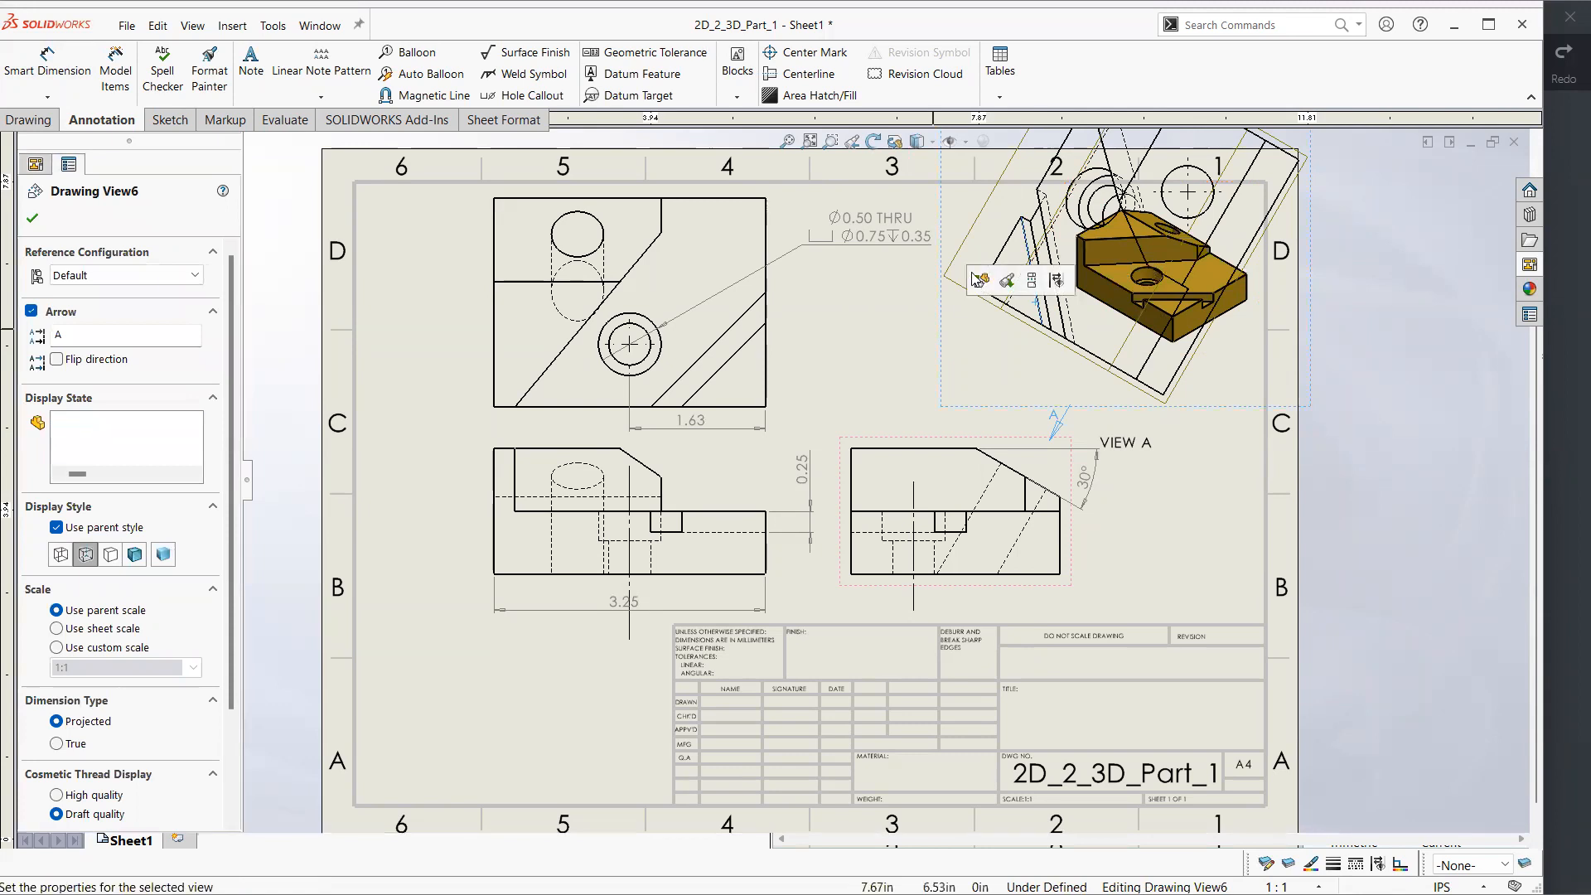
key("Escape")
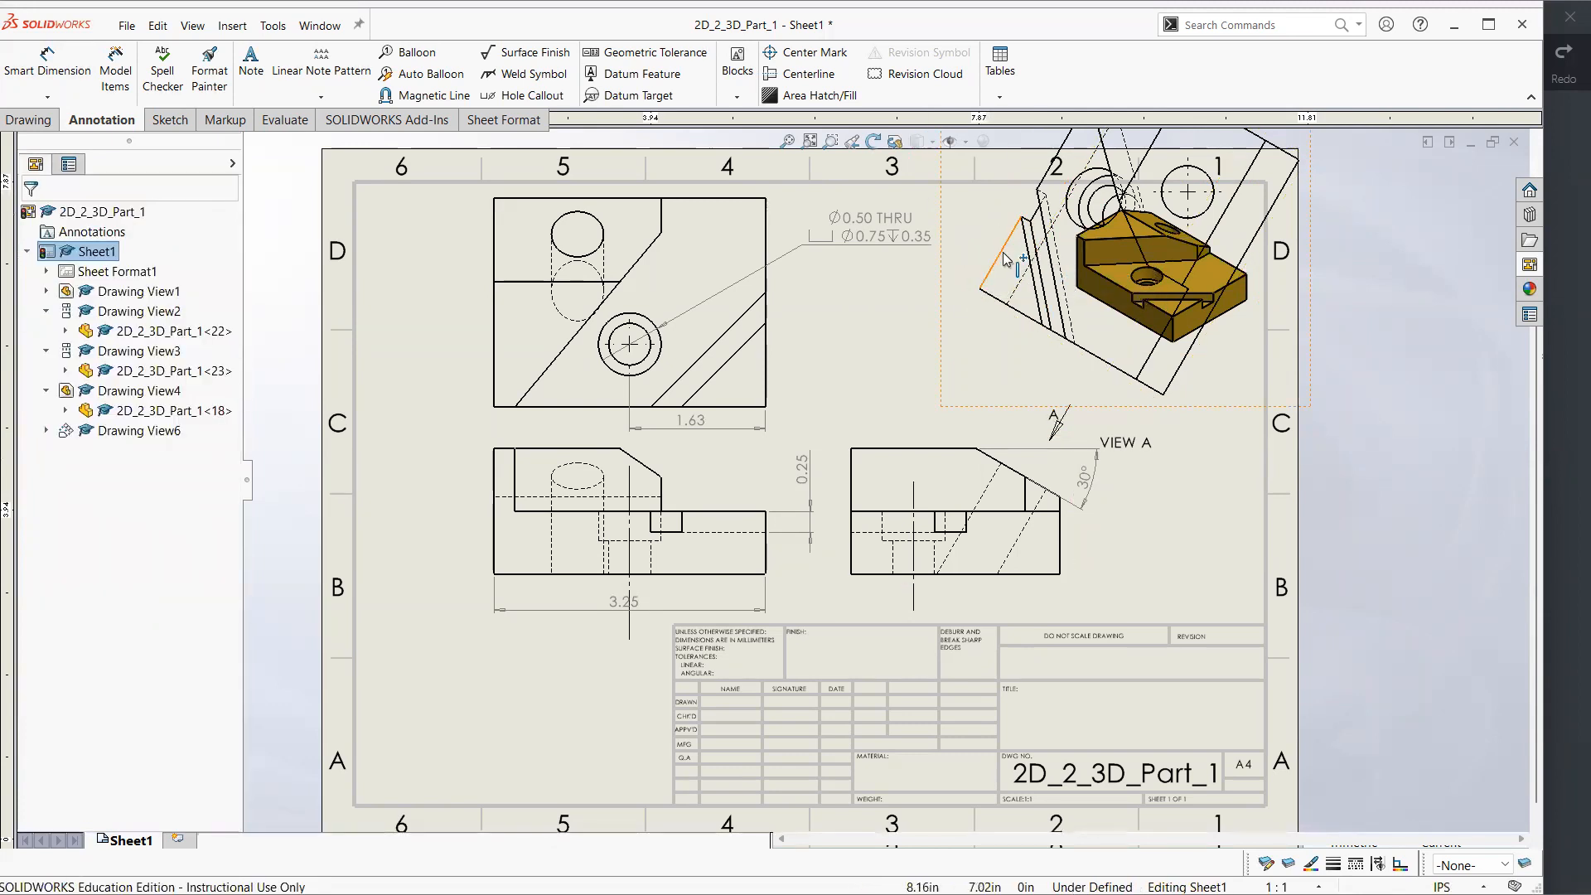
Hide the short outer edge beside the slot in the auxiliary view
left_click(1005, 260)
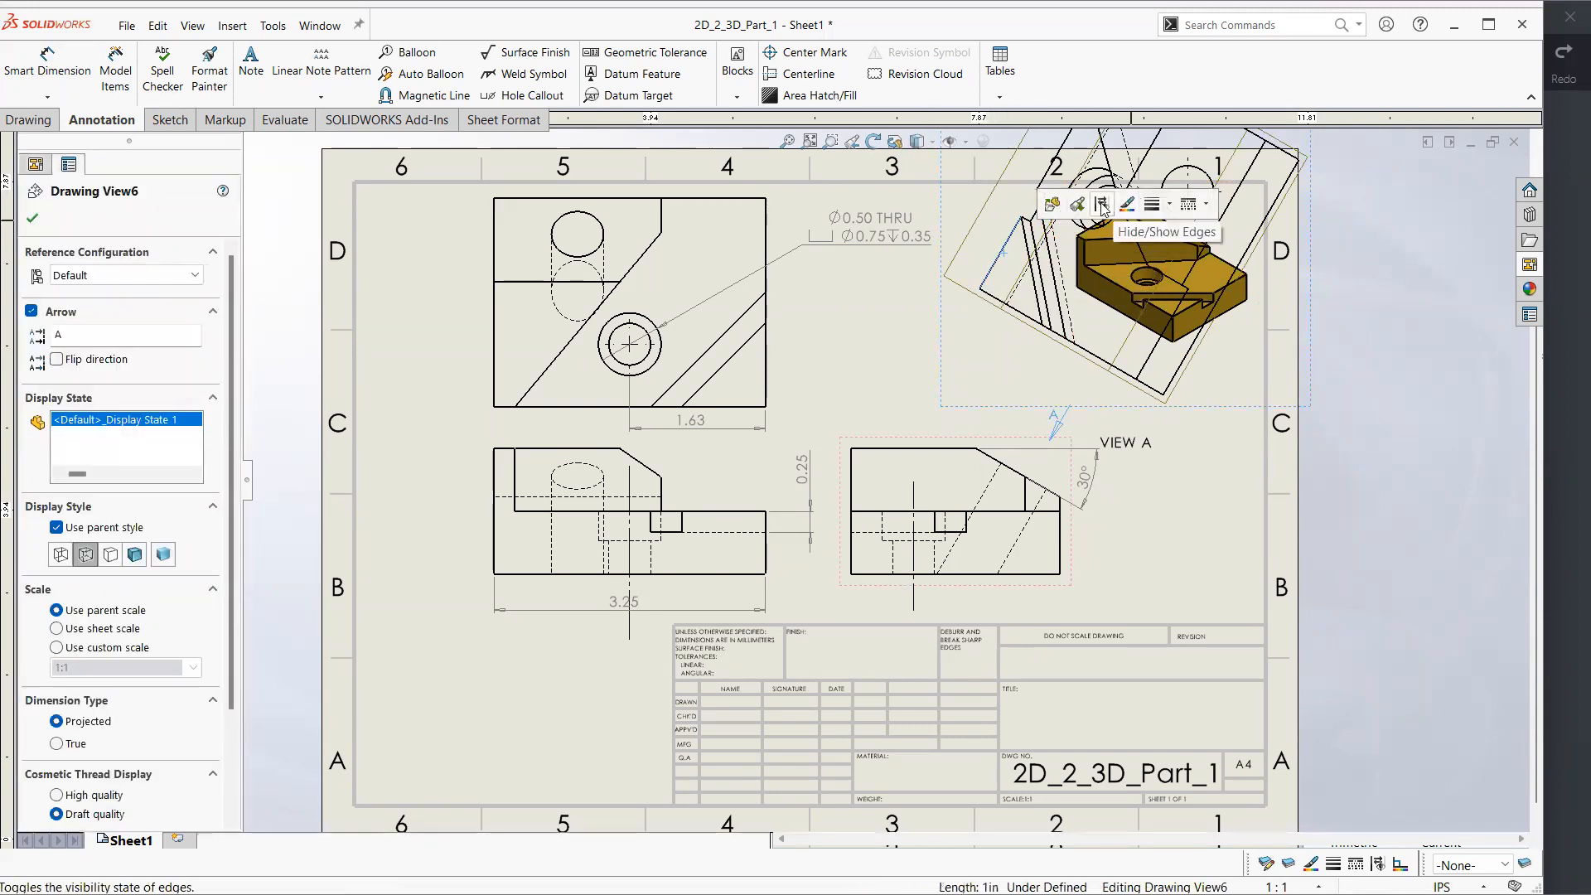
left_click(1102, 207)
left_click(948, 326)
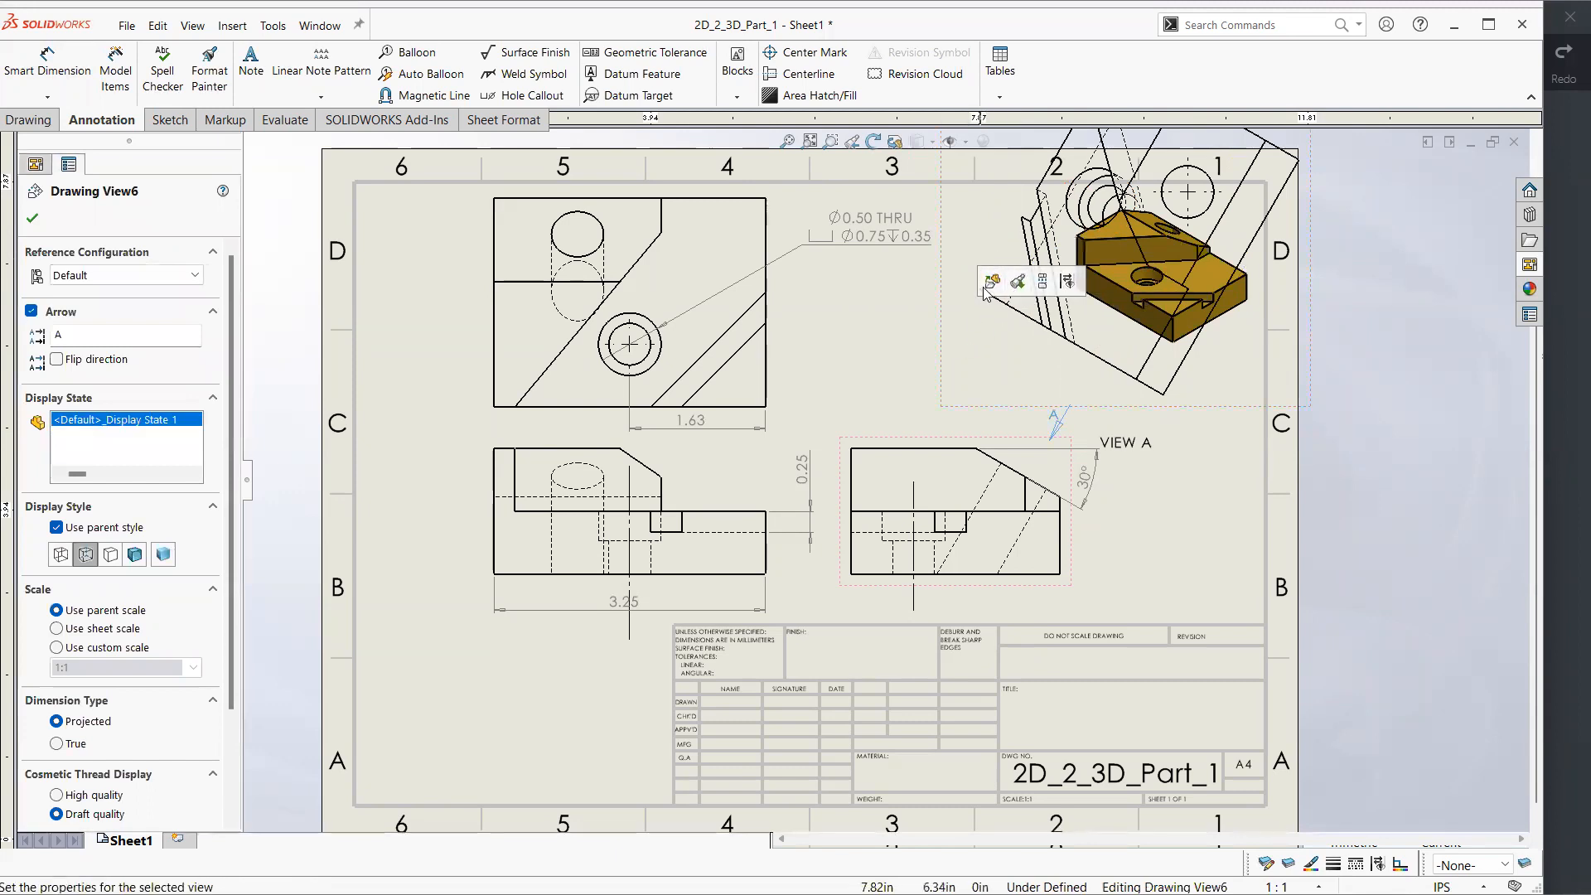
Delete the auxiliary view from the sheet
right_click(959, 373)
left_click(923, 373)
left_click(990, 378)
key("Delete")
key("Return")
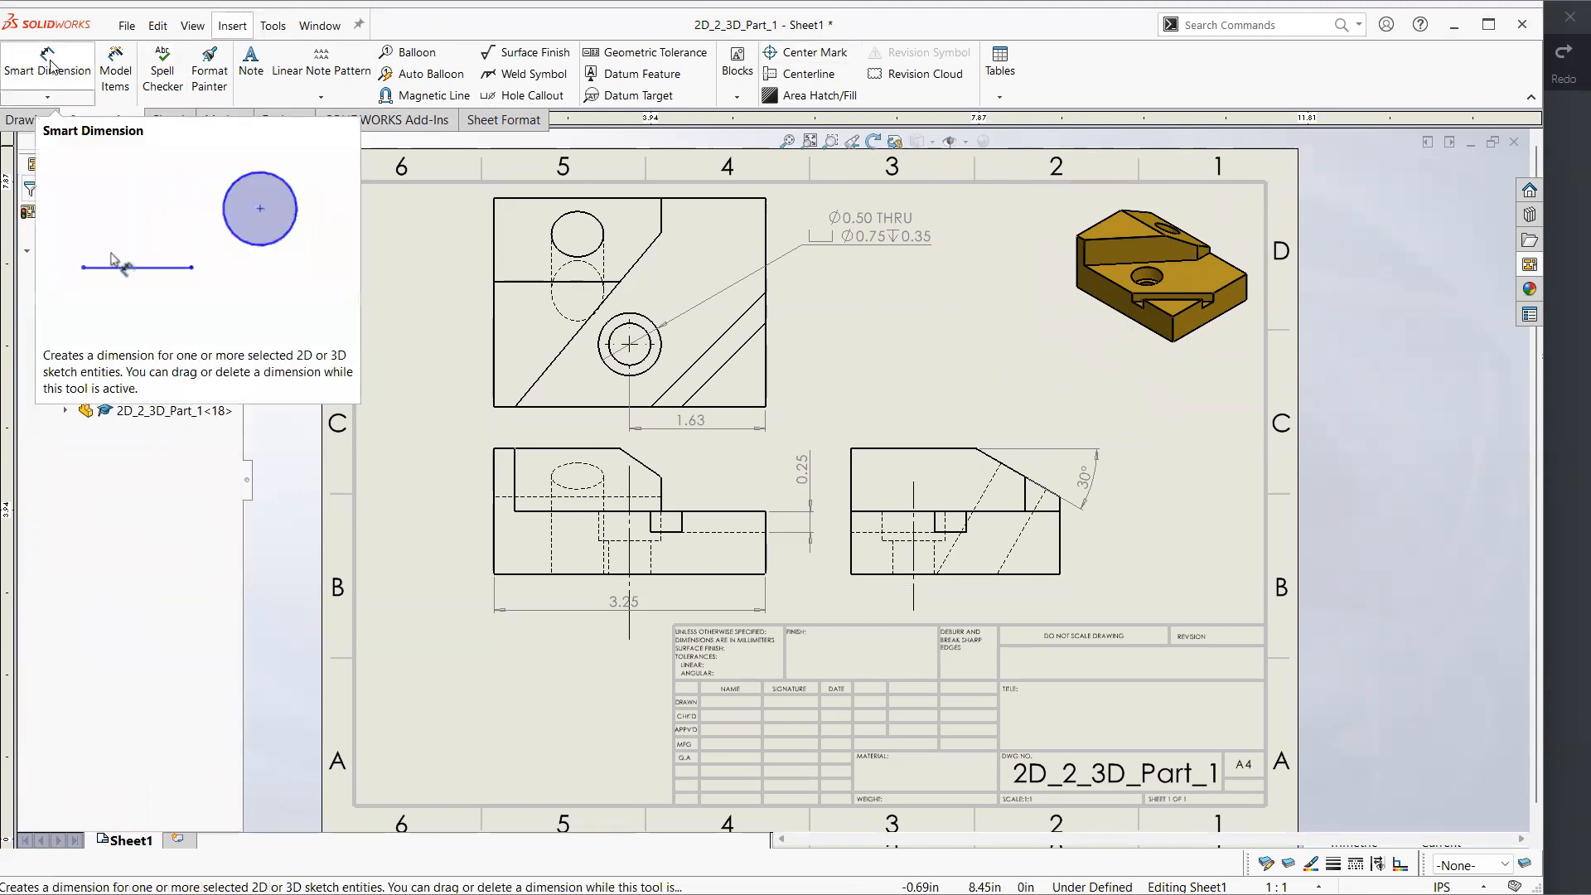
Try a leader note reading "material xx" on the top view's slotted corner face and delete it
left_click(251, 76)
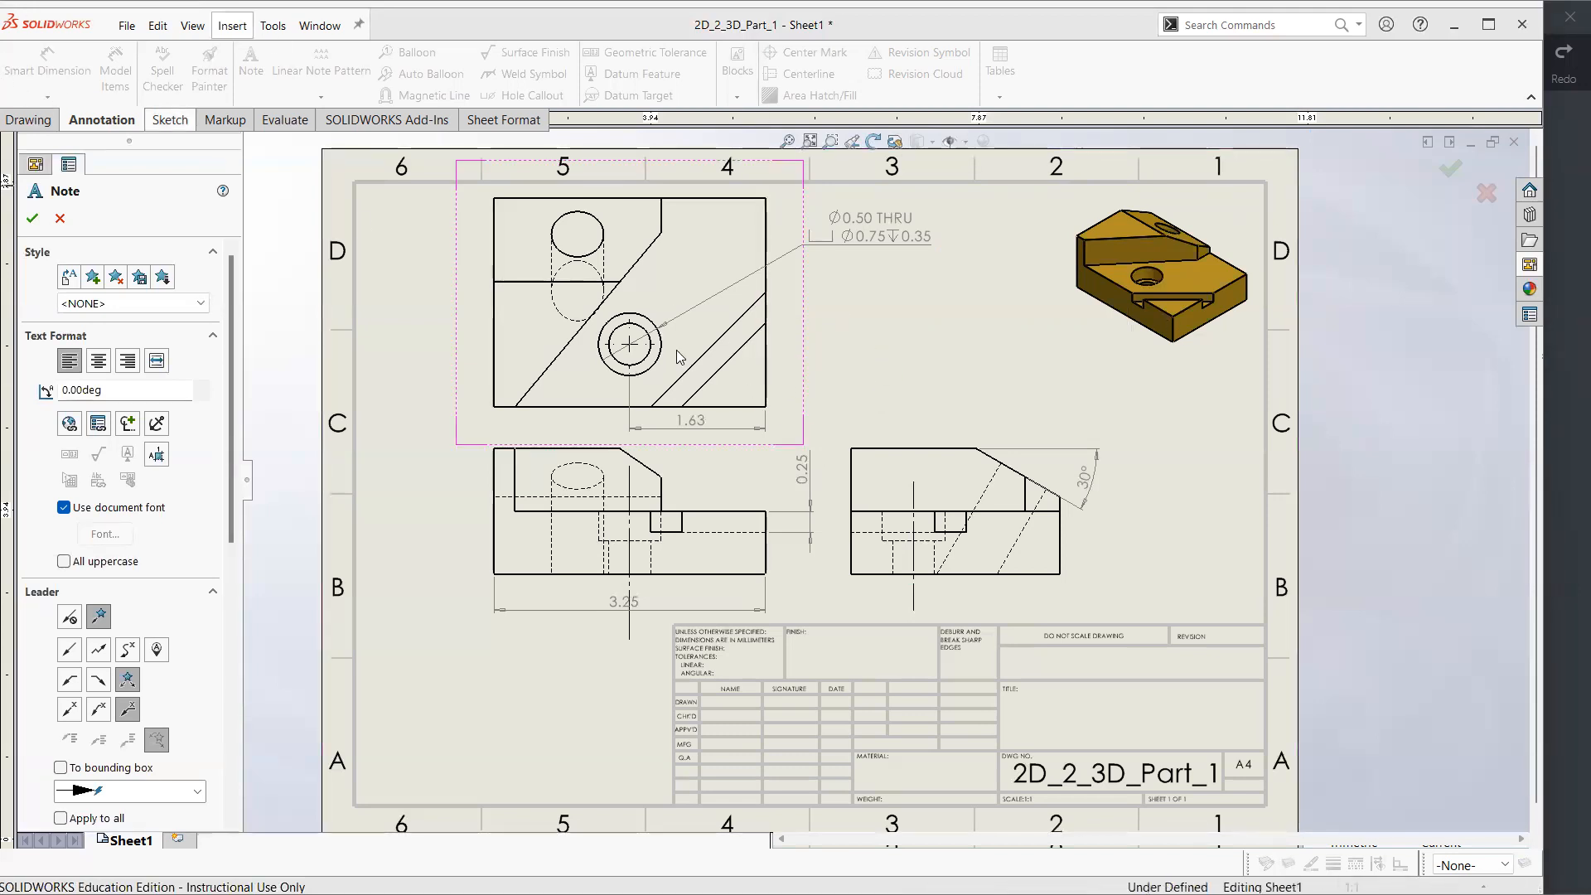
left_click(754, 389)
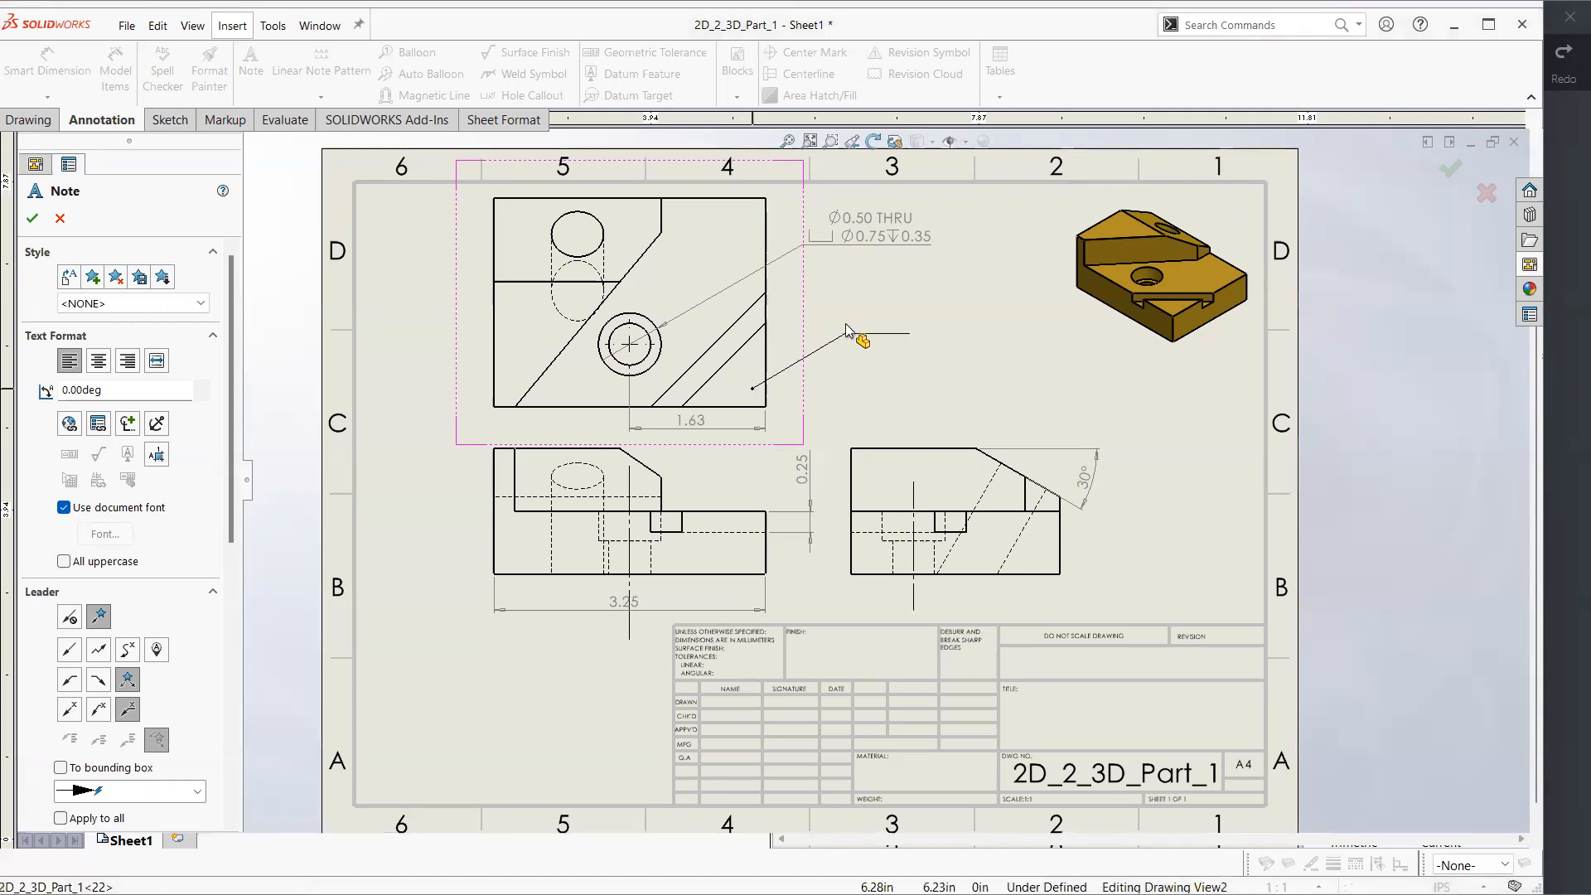
left_click(858, 333)
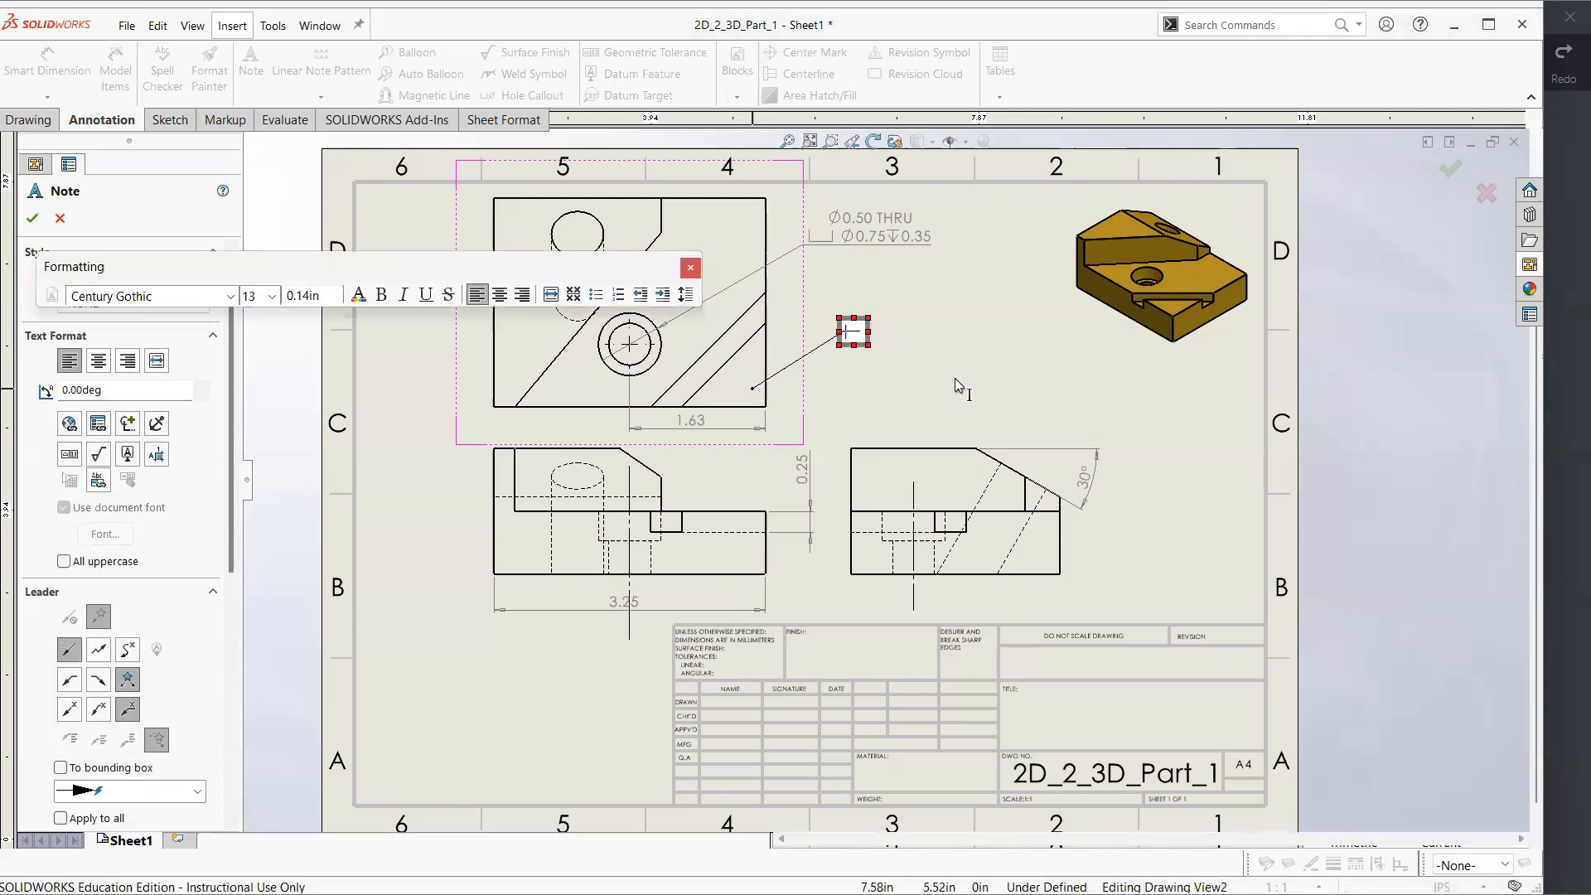
type("material")
type(" co")
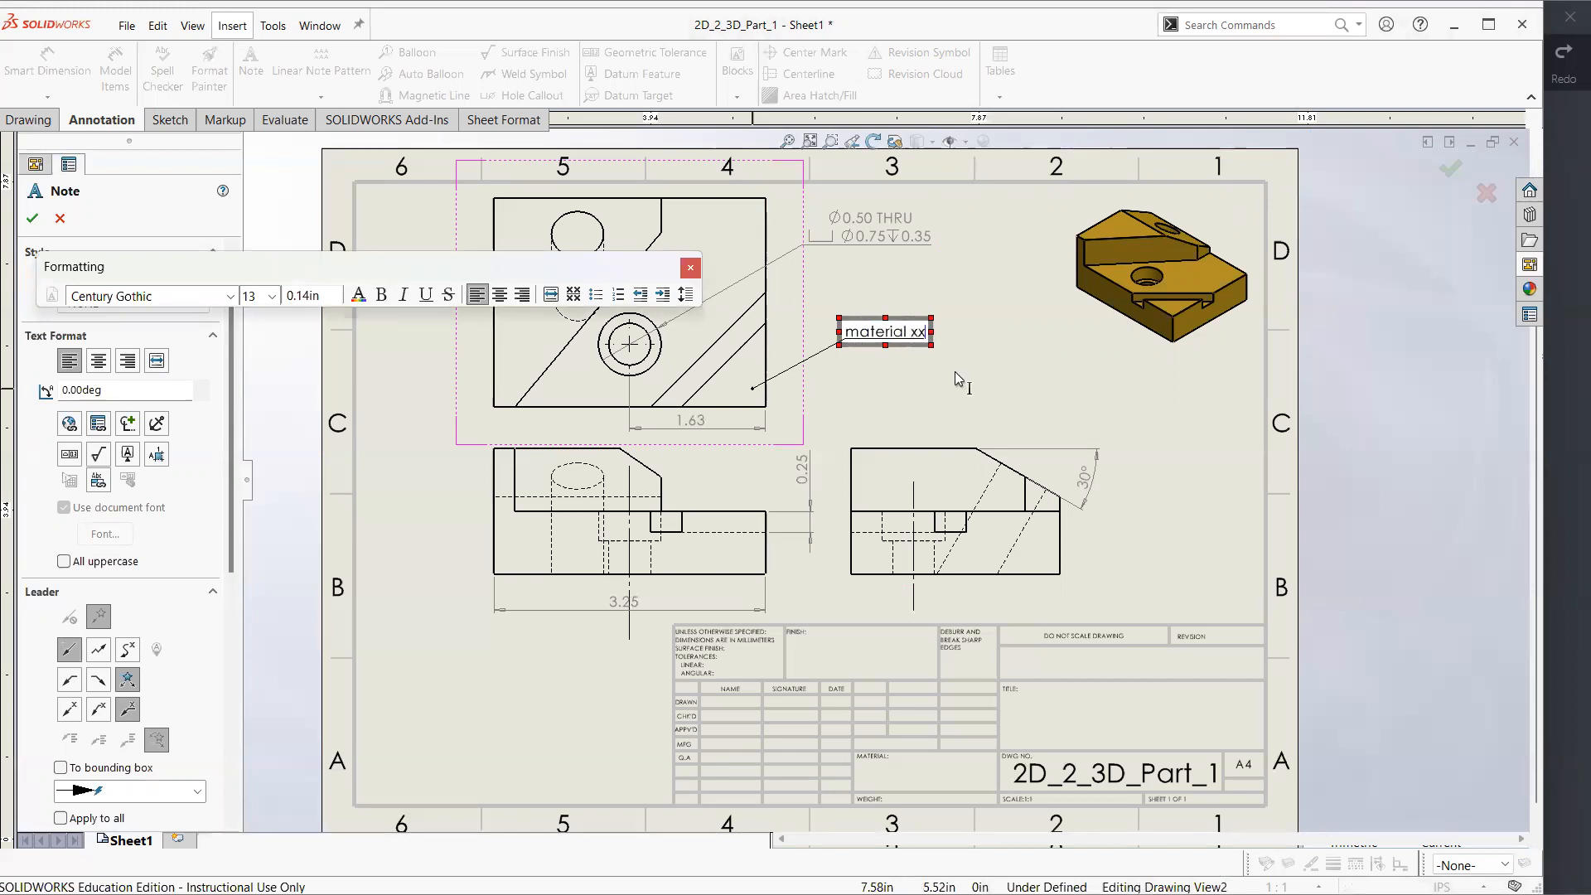
left_click(691, 268)
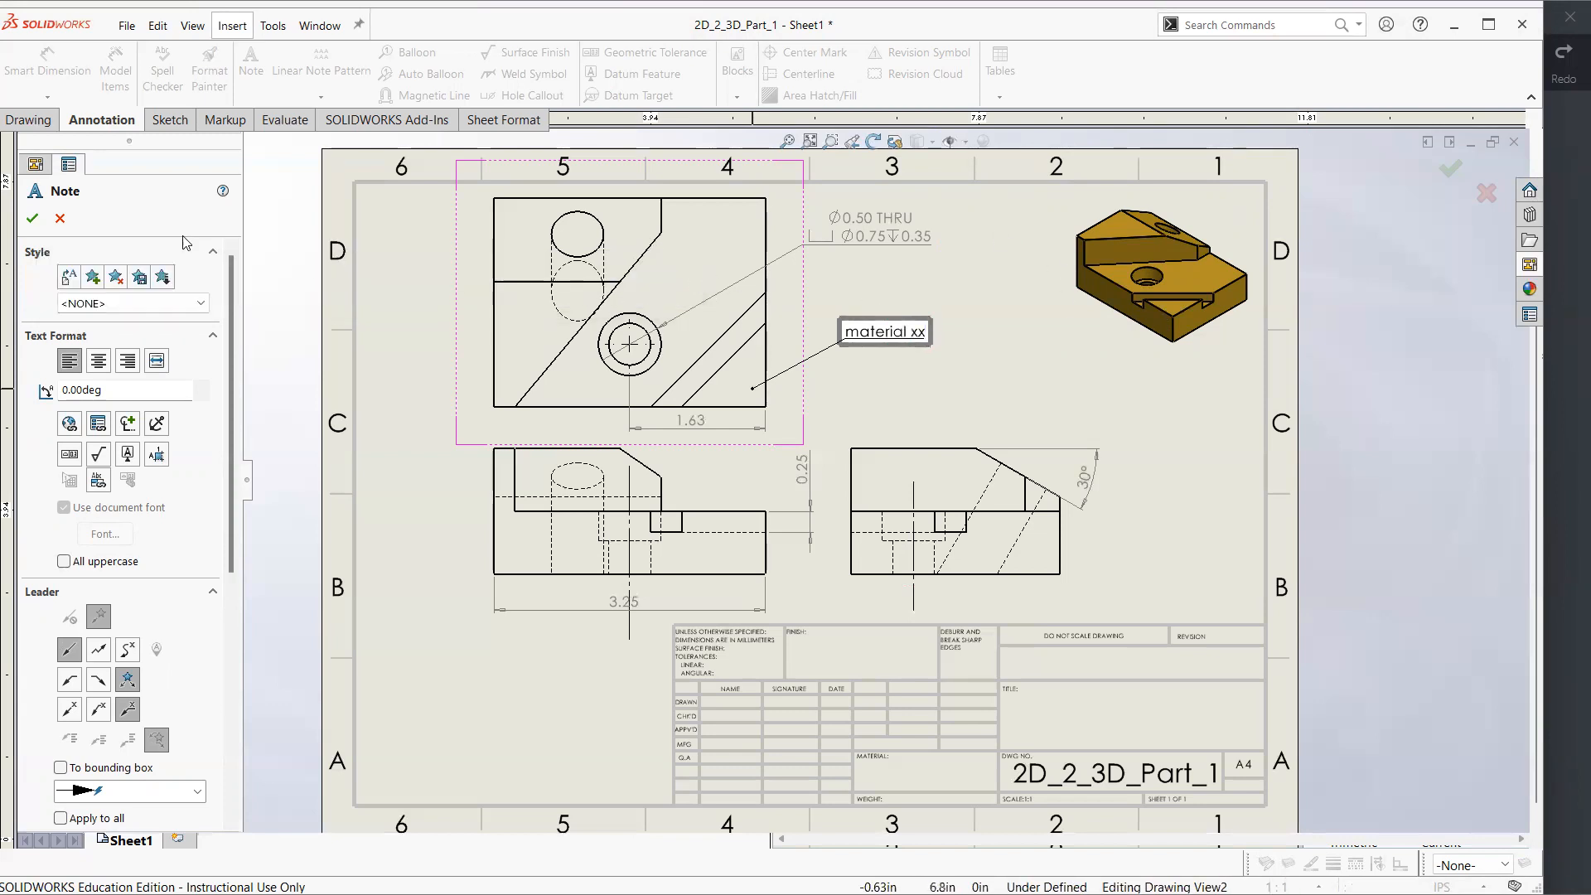
left_click(33, 218)
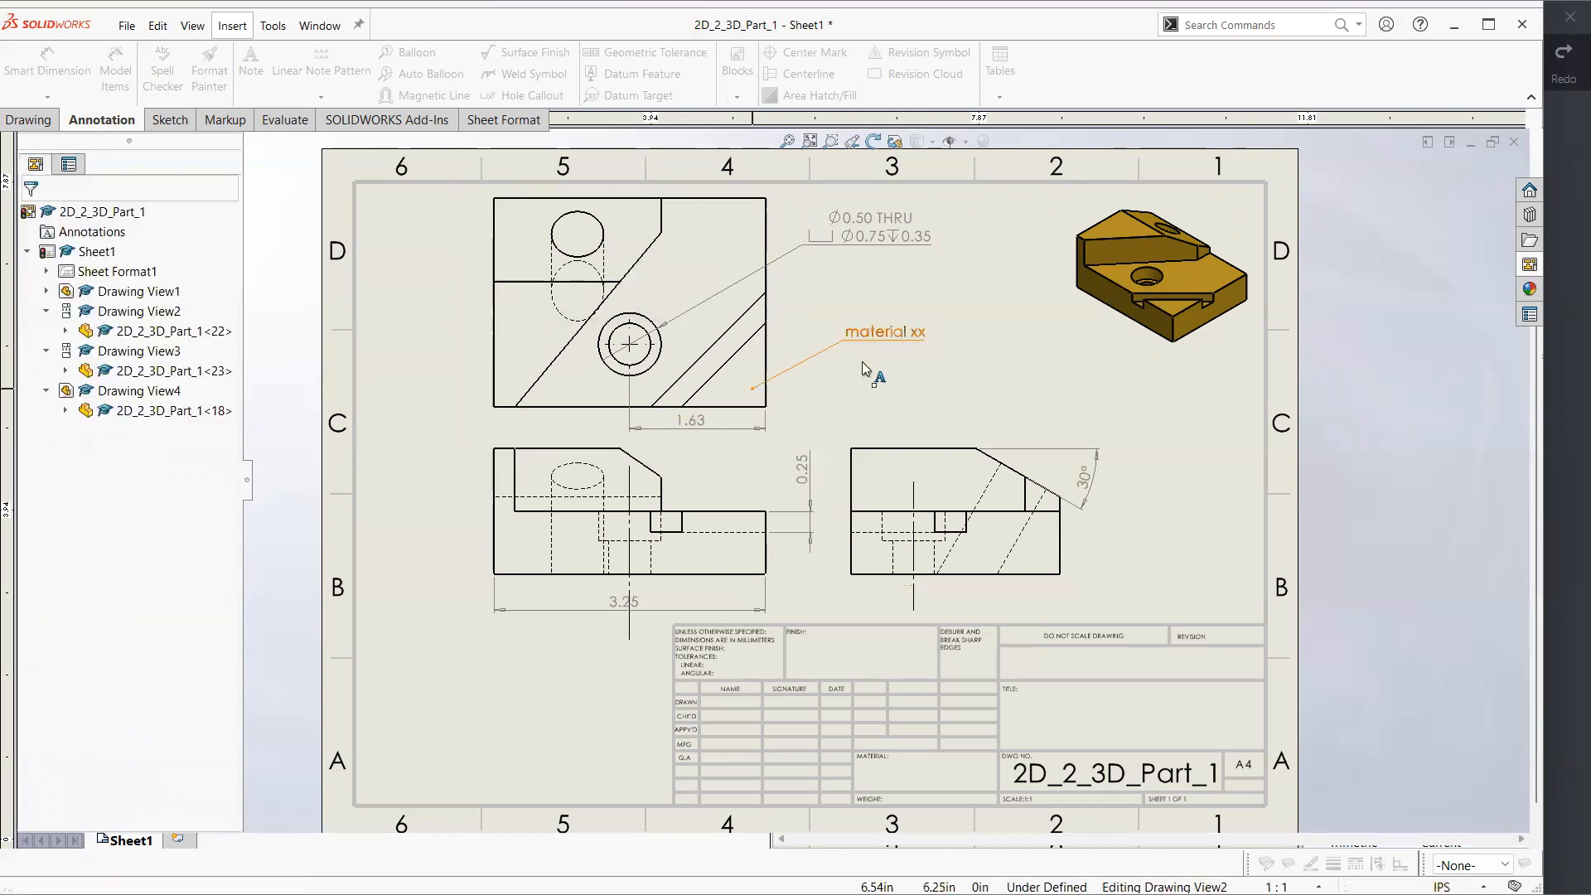
left_click(910, 340)
key("Delete")
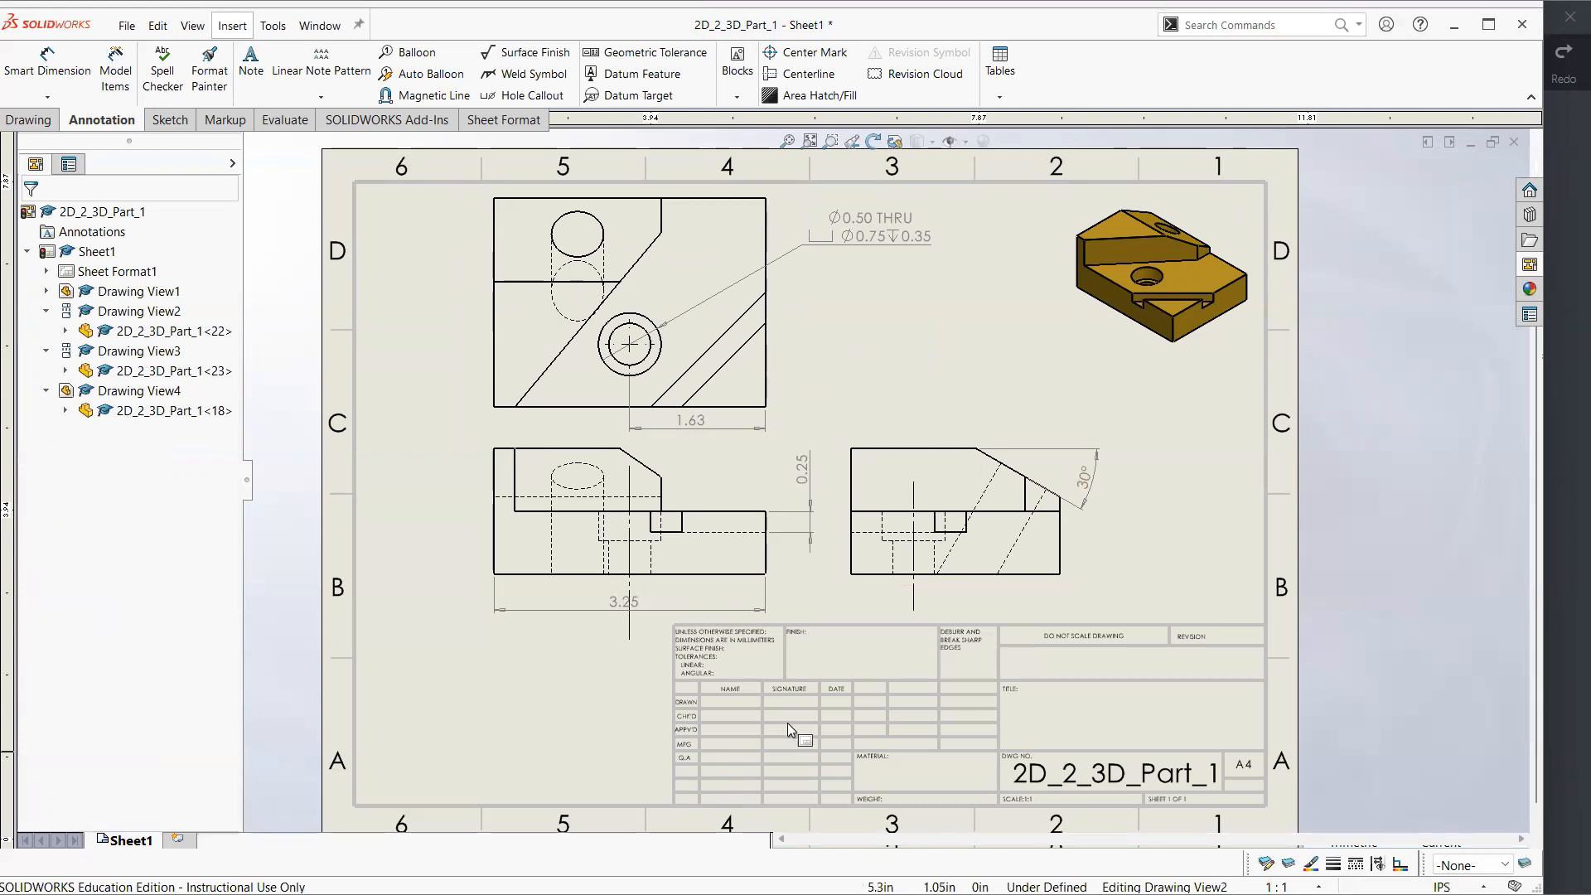
Add a leaderless text note reading "NOTE" and place it in the title block's Title area
left_click(1564, 517)
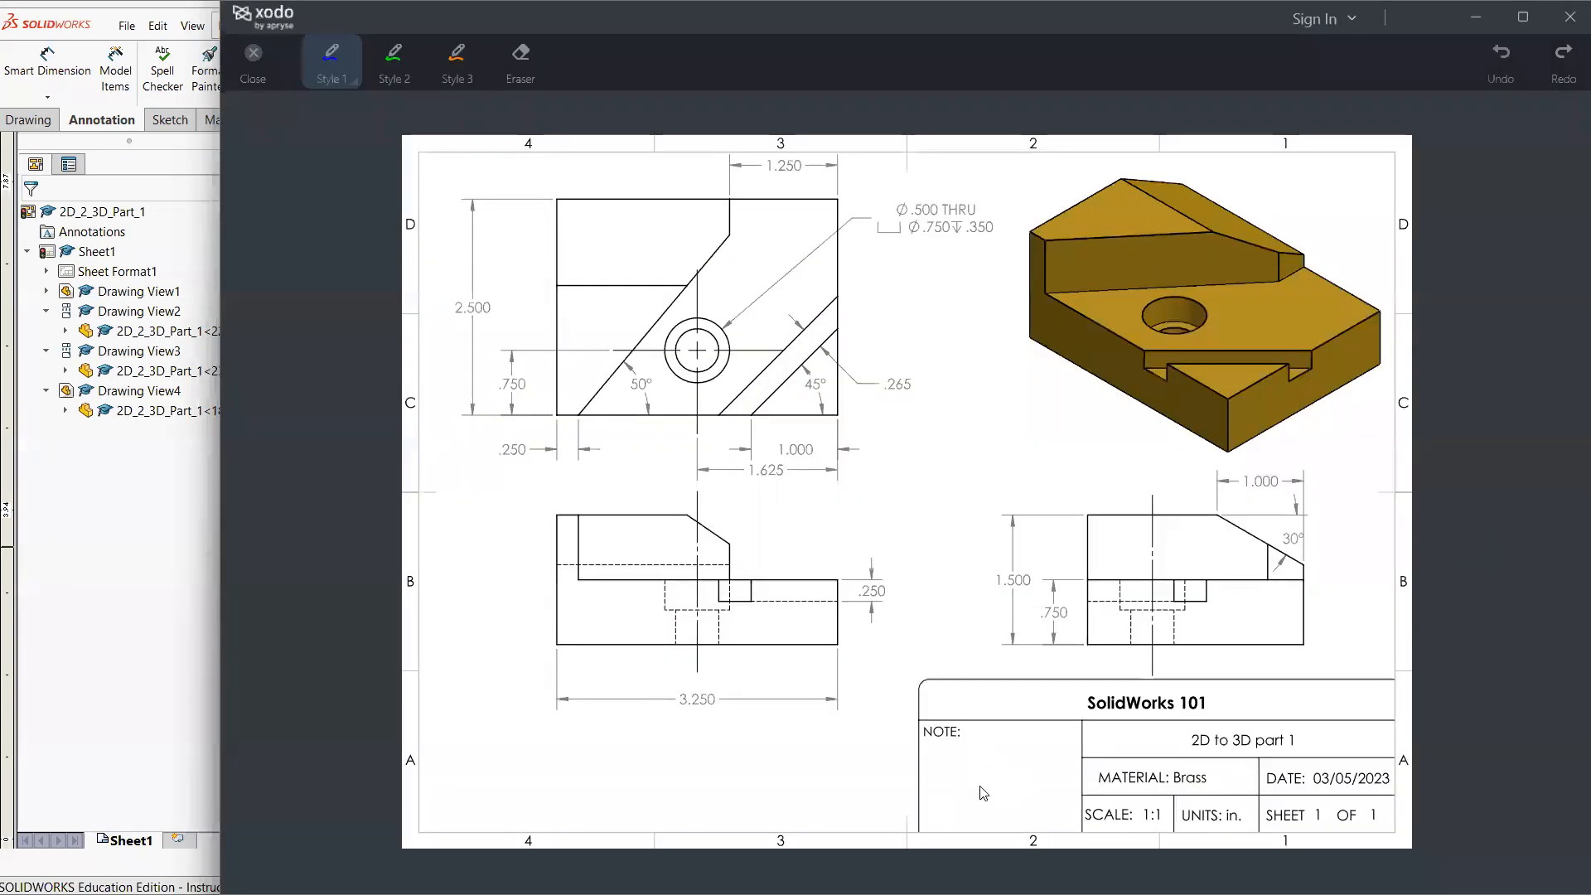
left_click(152, 662)
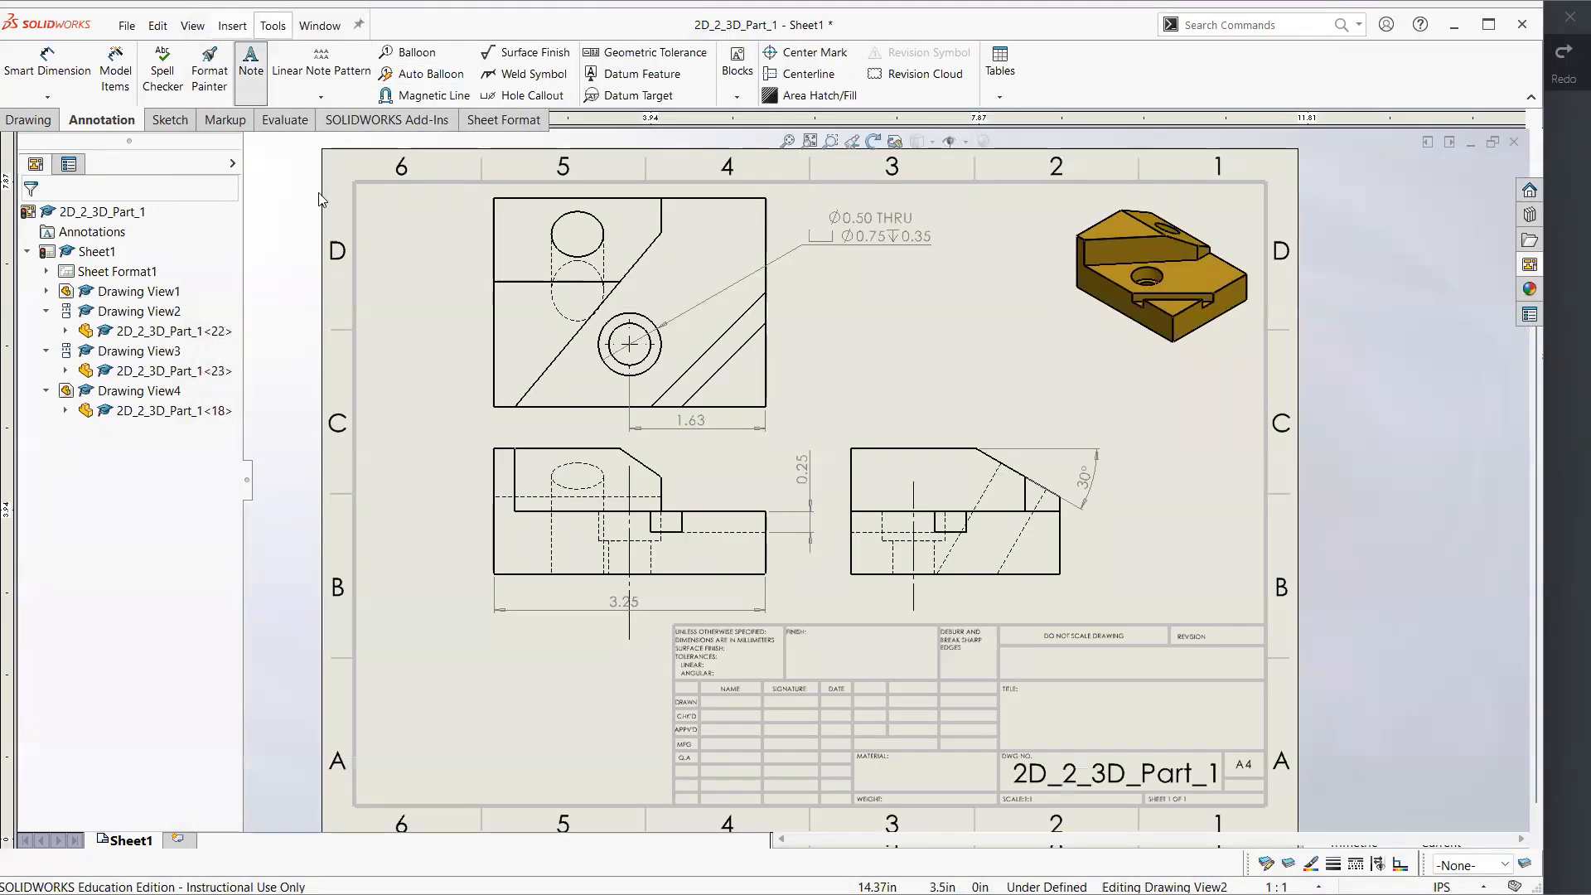
left_click(476, 712)
type("NOTE")
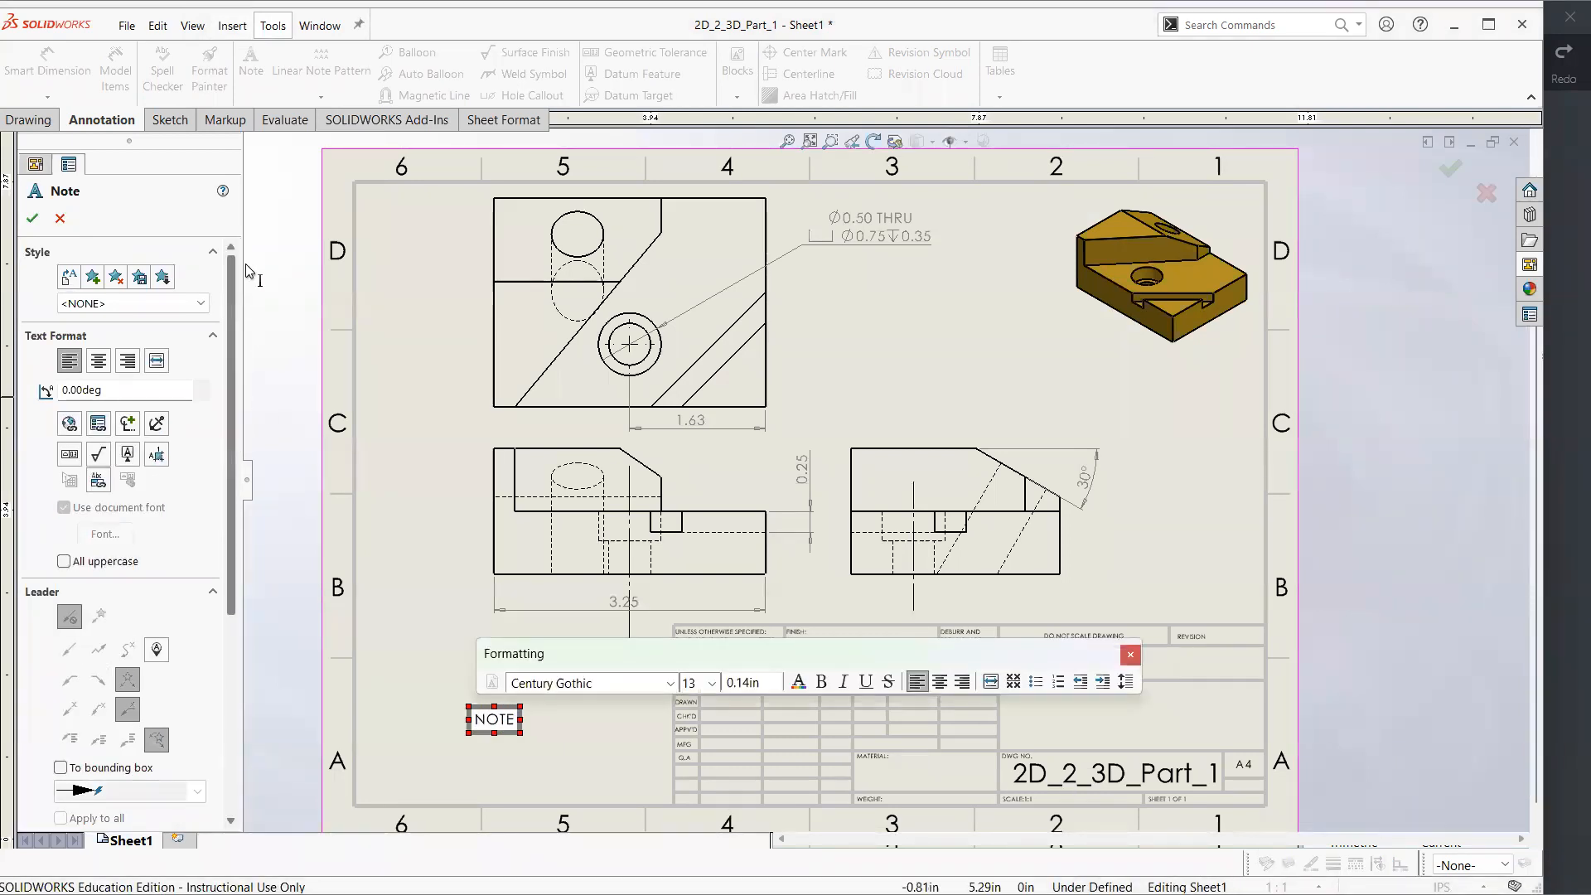
left_click(32, 217)
left_click_drag(510, 717, 564, 705)
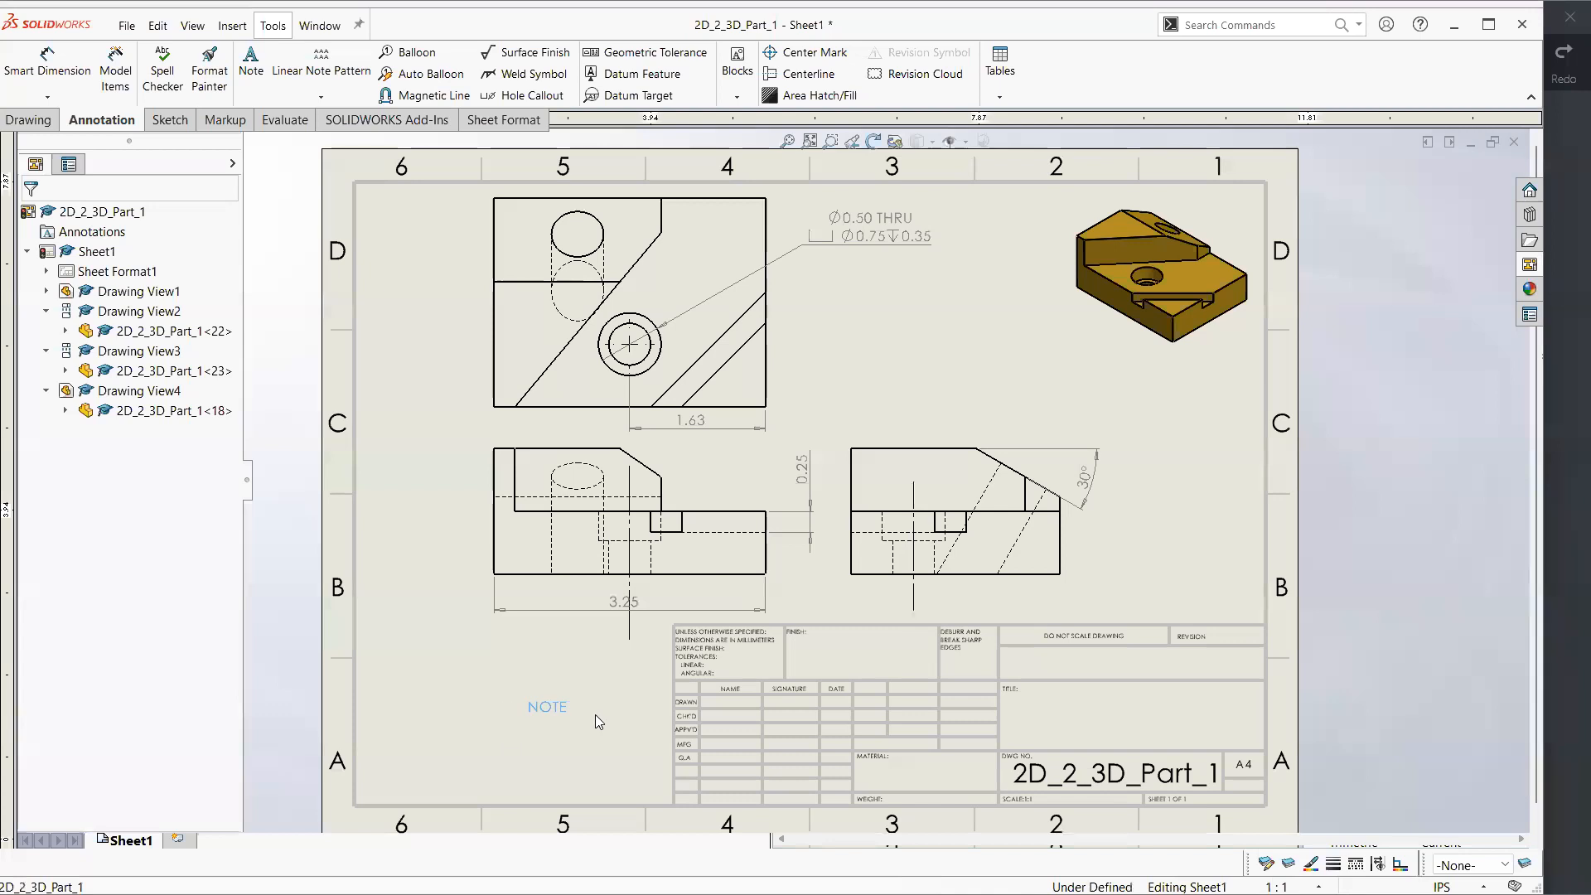
left_click_drag(1029, 714, 1047, 707)
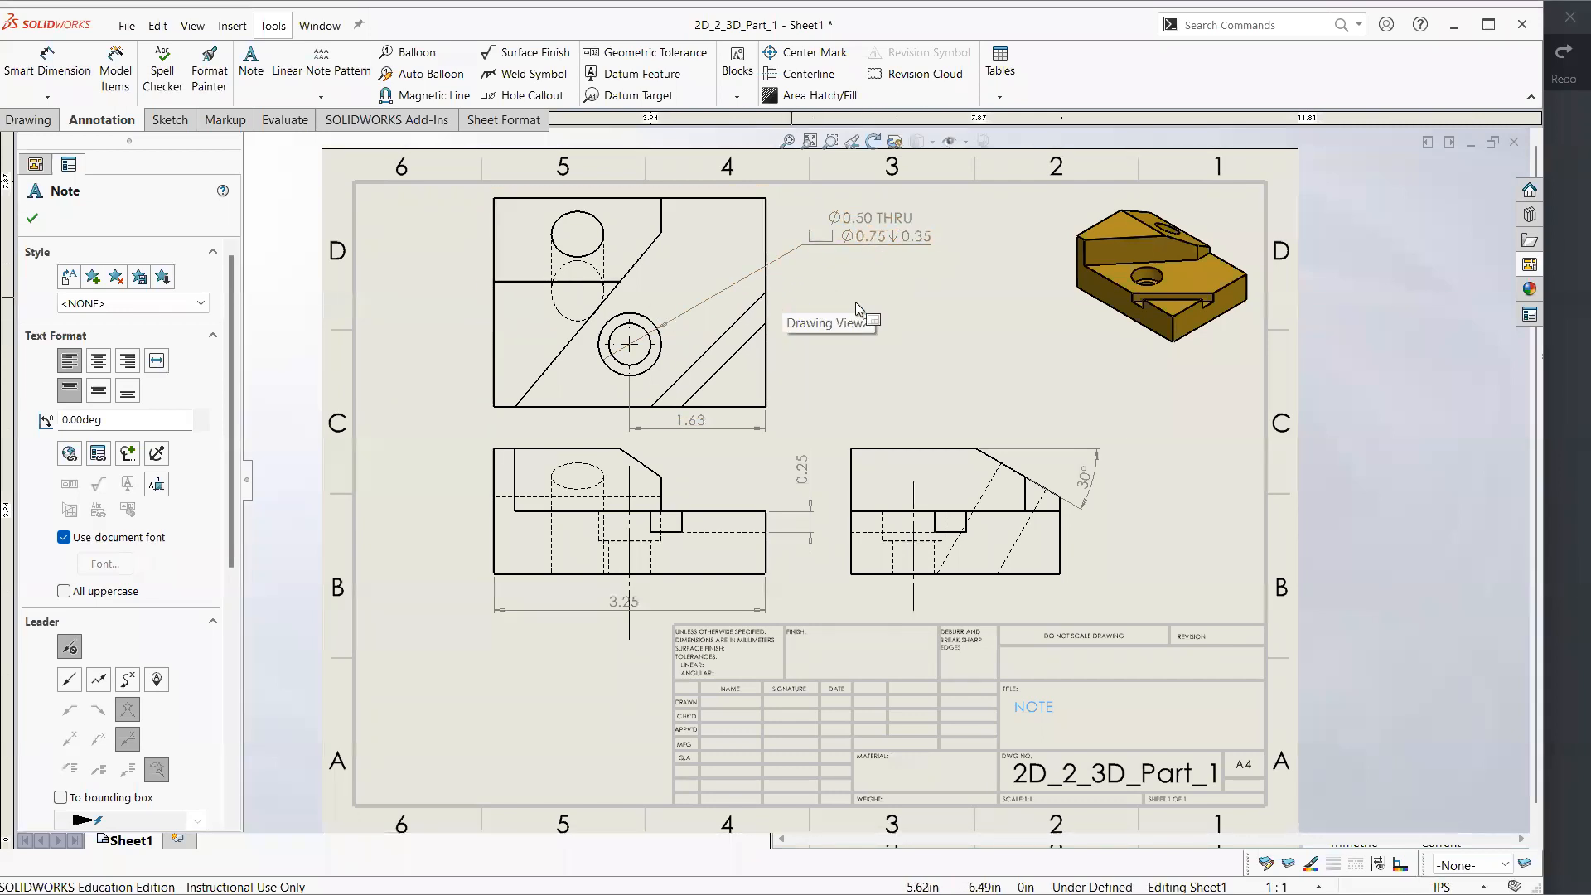
key("Escape")
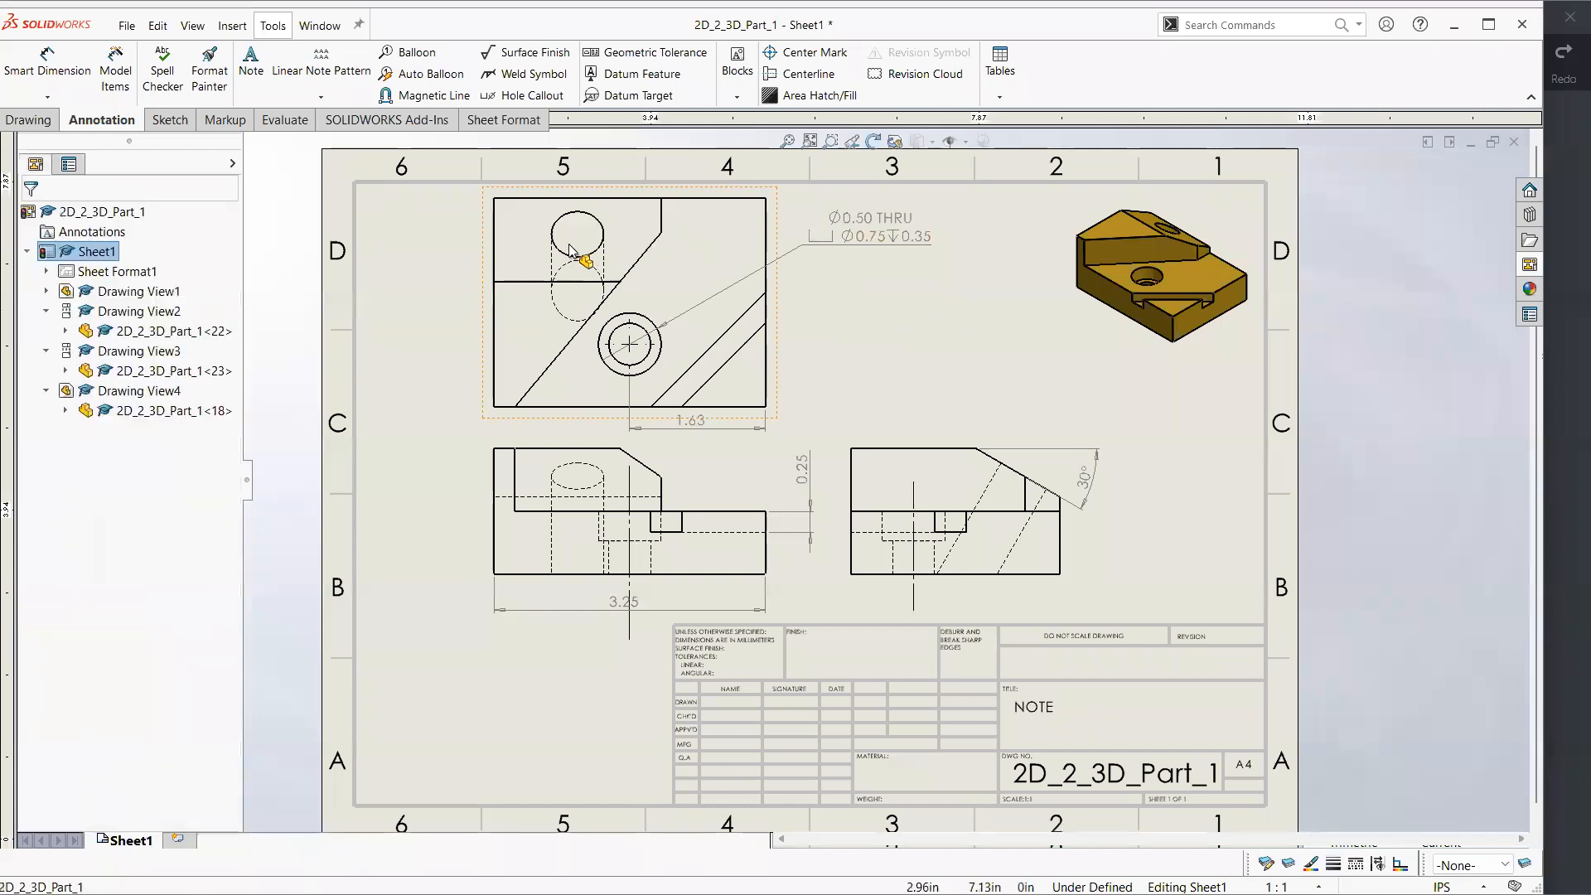
Move the counterbored hole's callout closer to the top view
left_click_drag(808, 226, 781, 241)
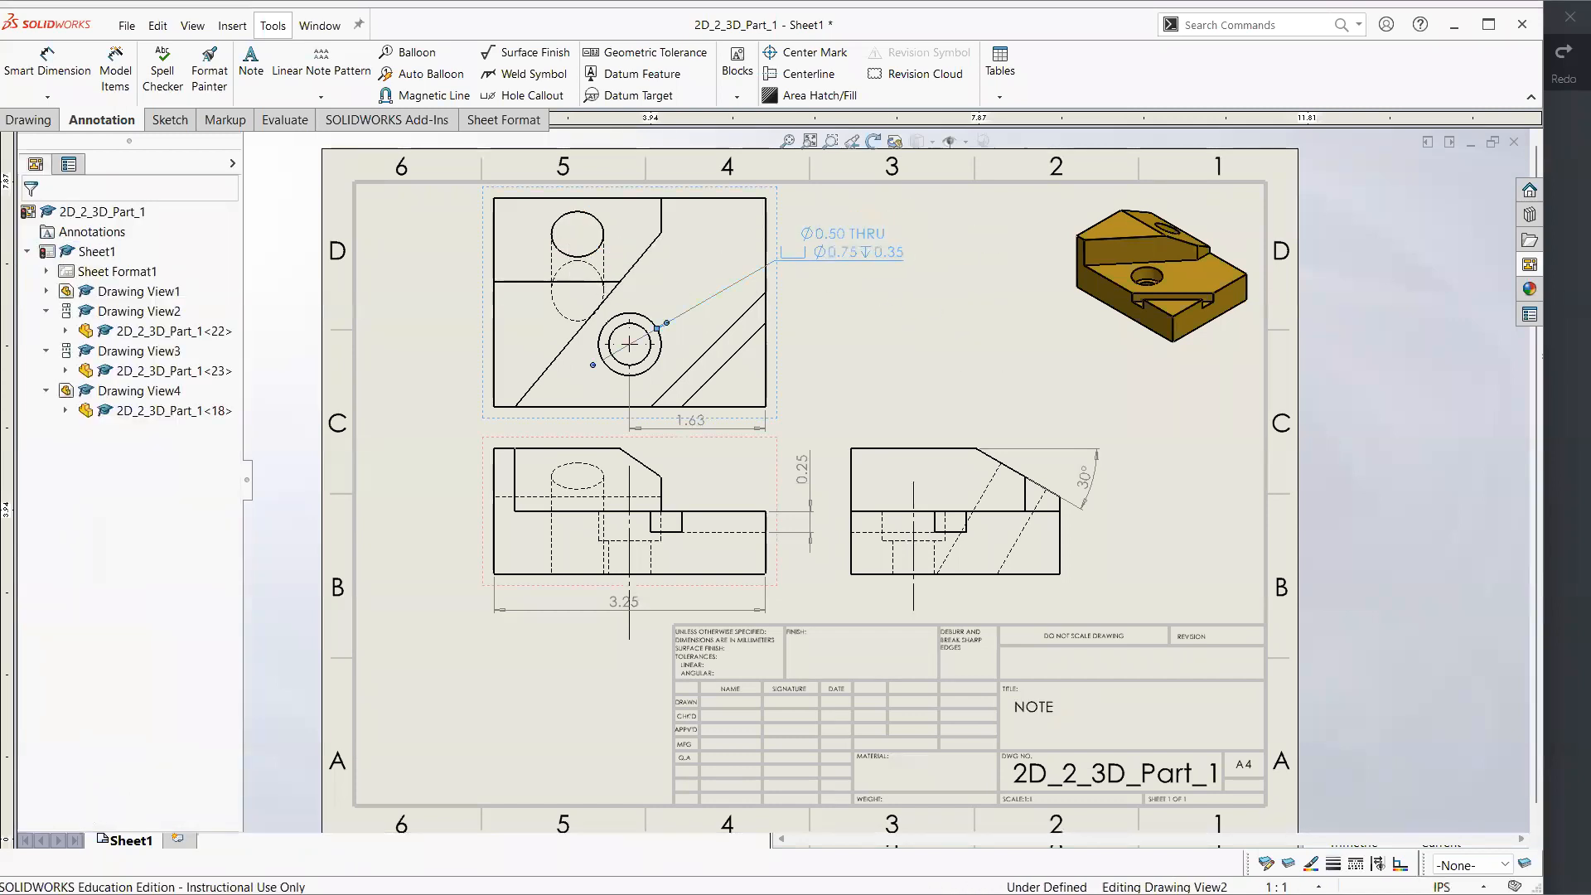
left_click(127, 26)
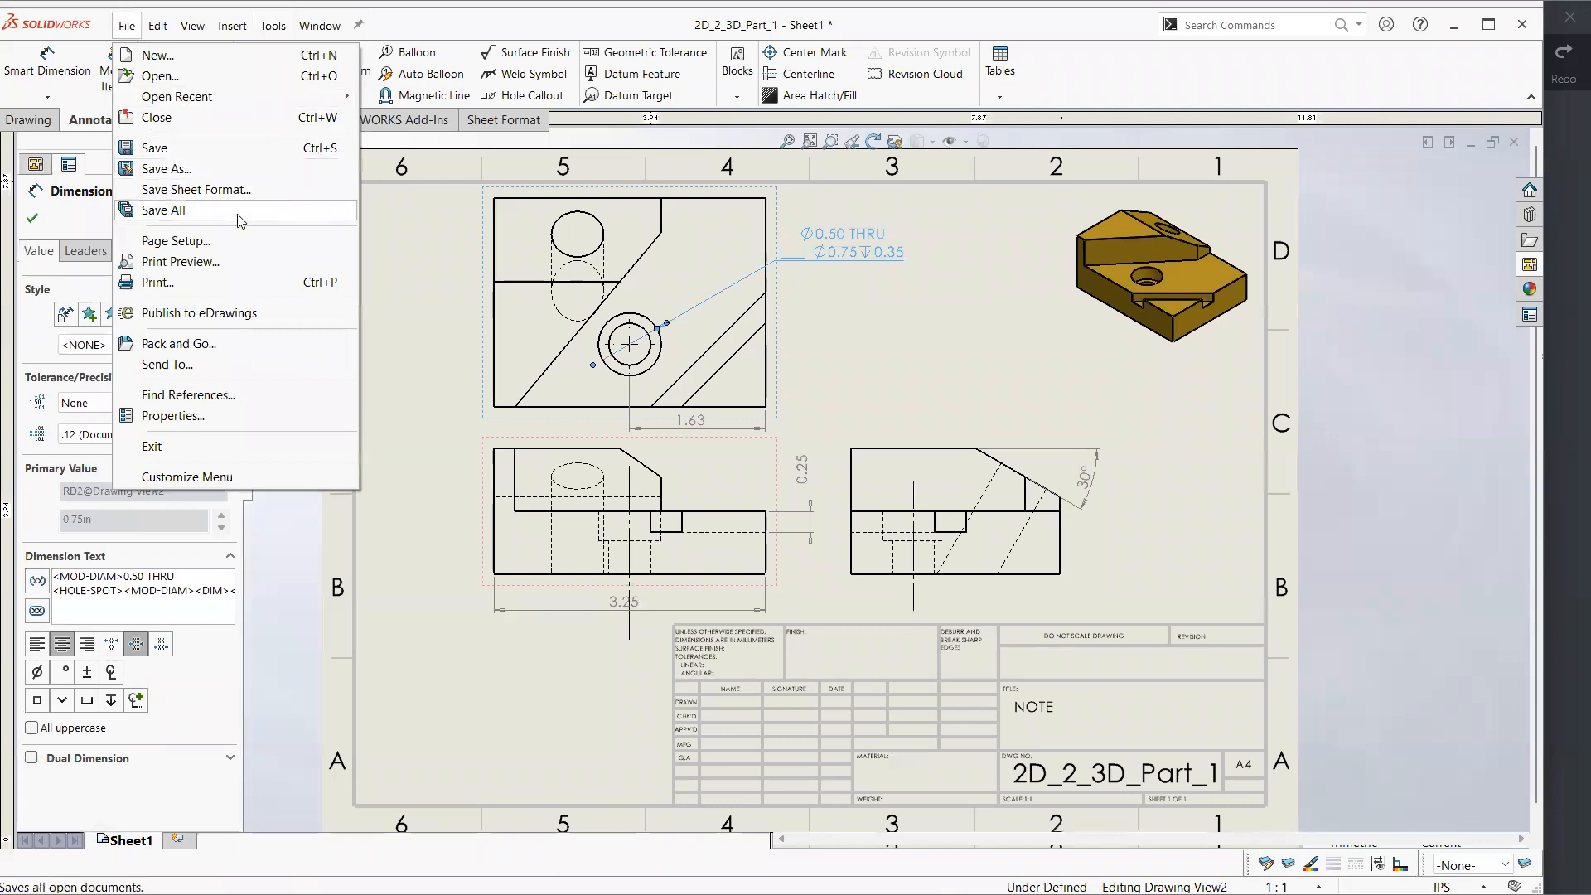
left_click(197, 168)
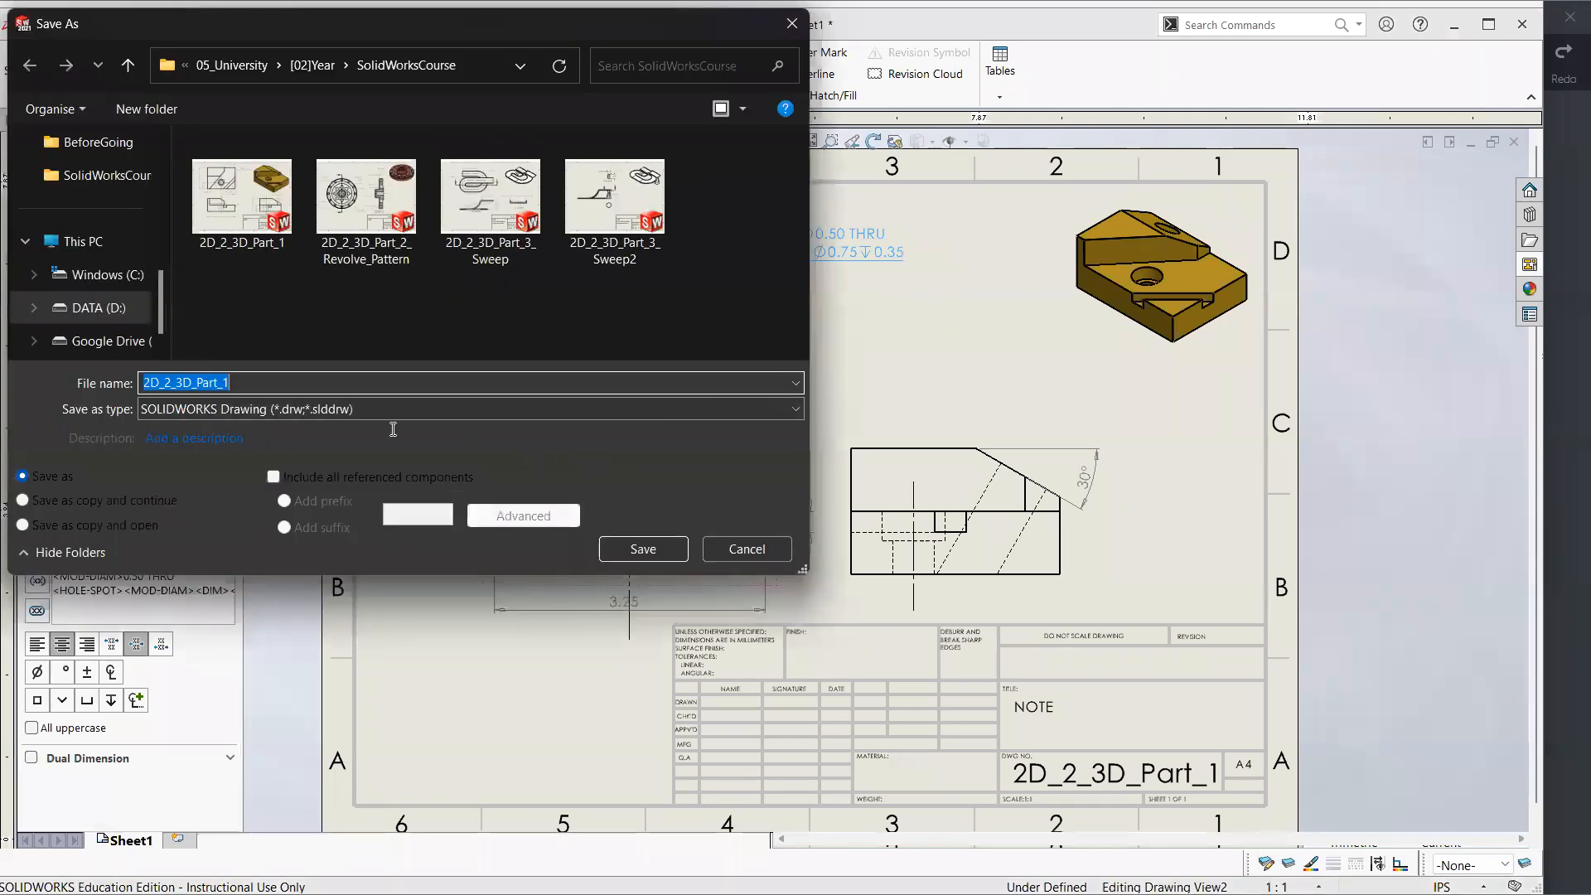
left_click(227, 409)
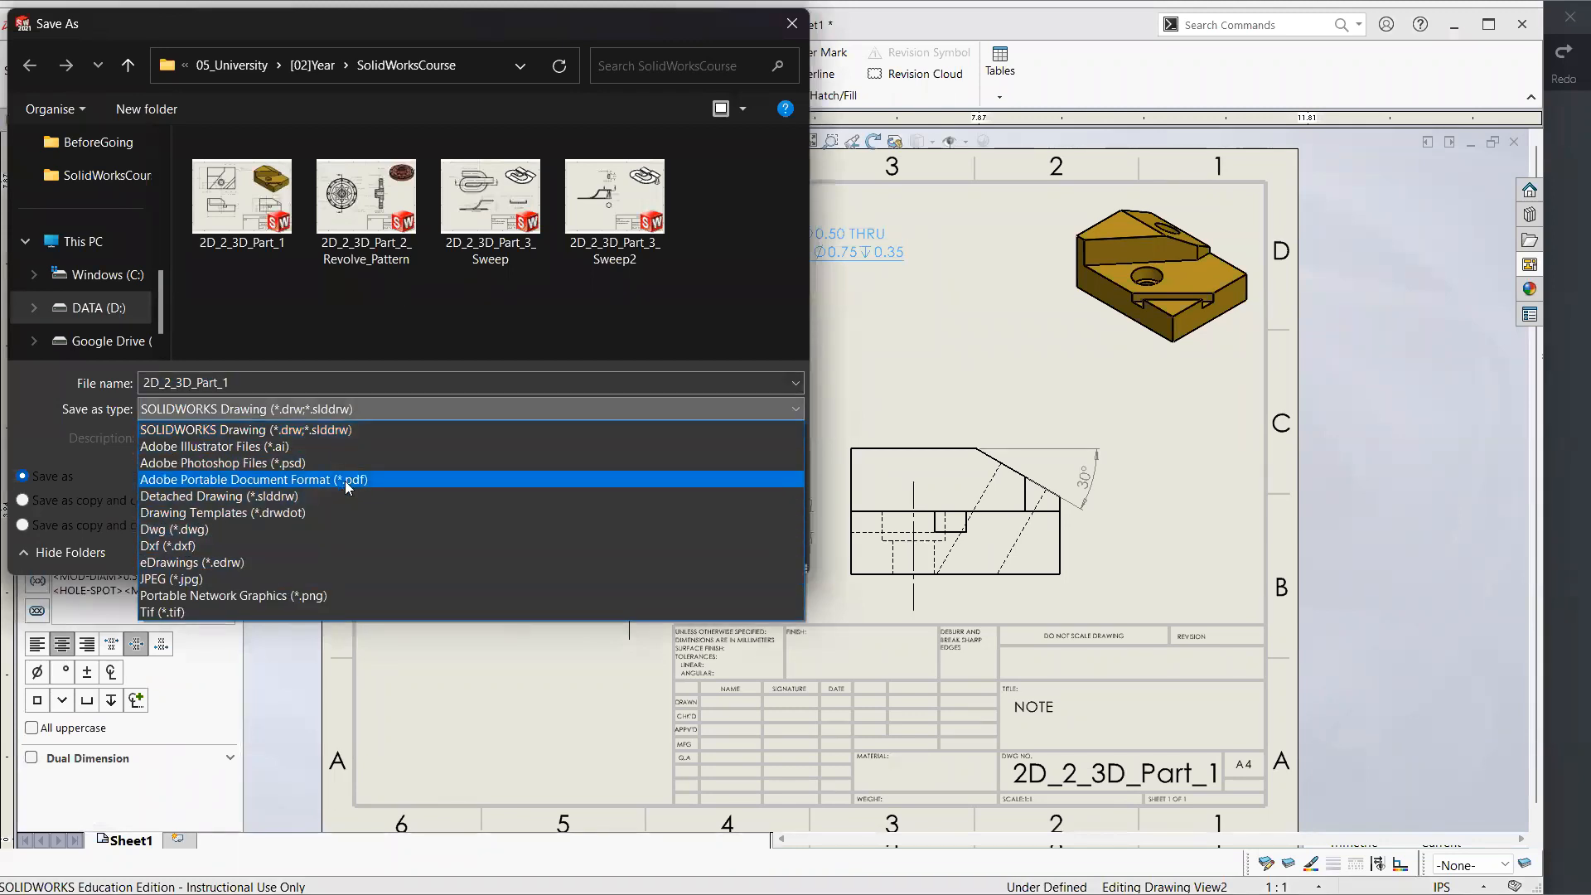
left_click(783, 31)
left_click(785, 34)
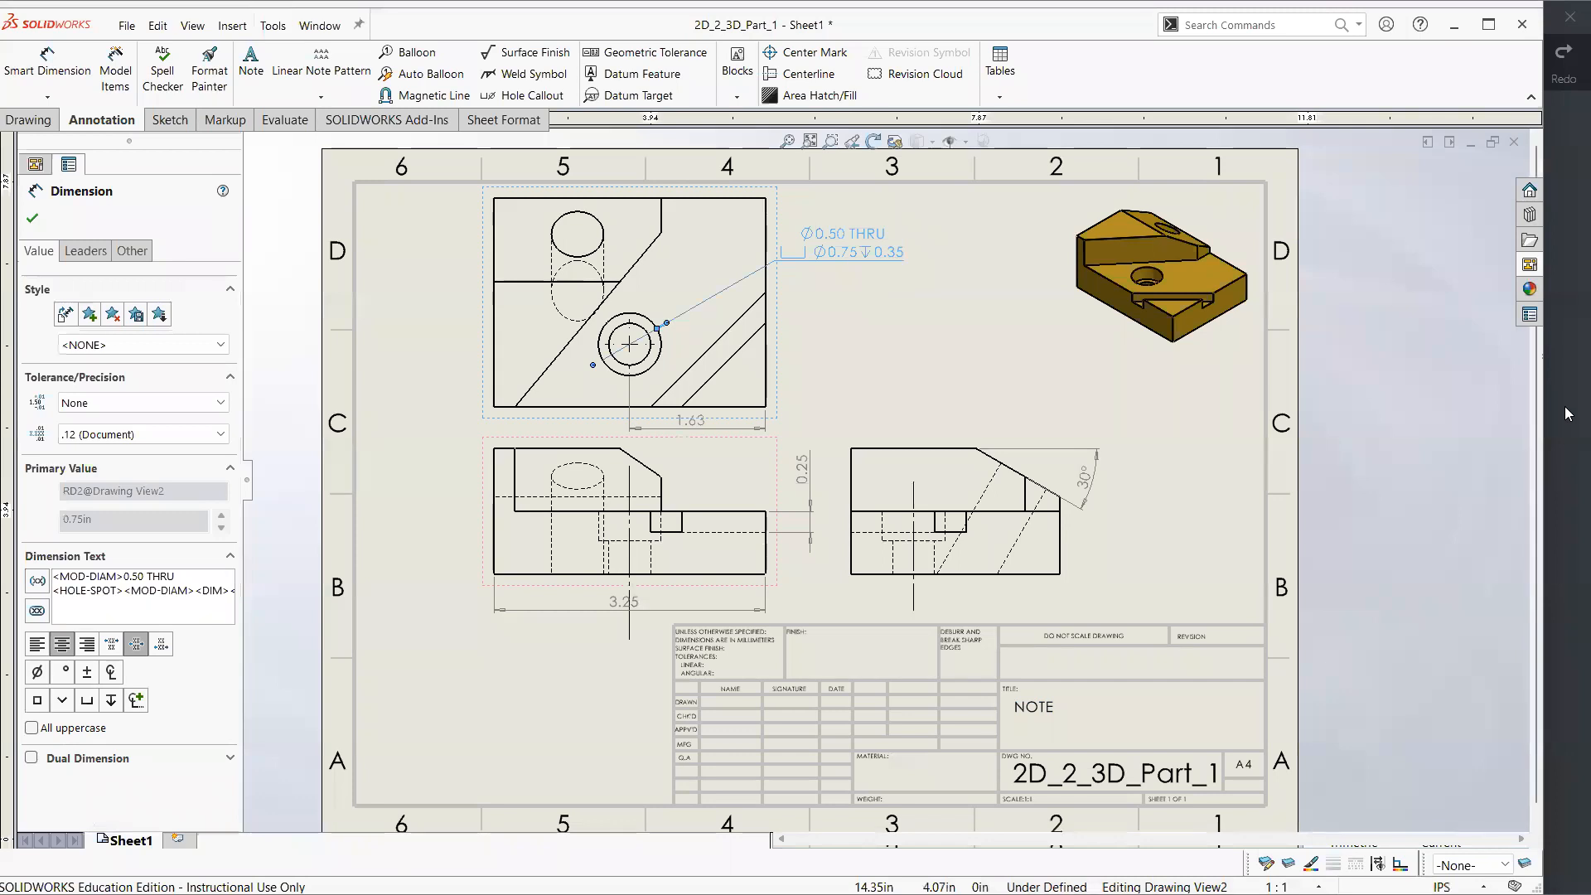
Compare the drawing with the reference PDF and examine the dimension text of the counterbored hole's callout
left_click(1566, 412)
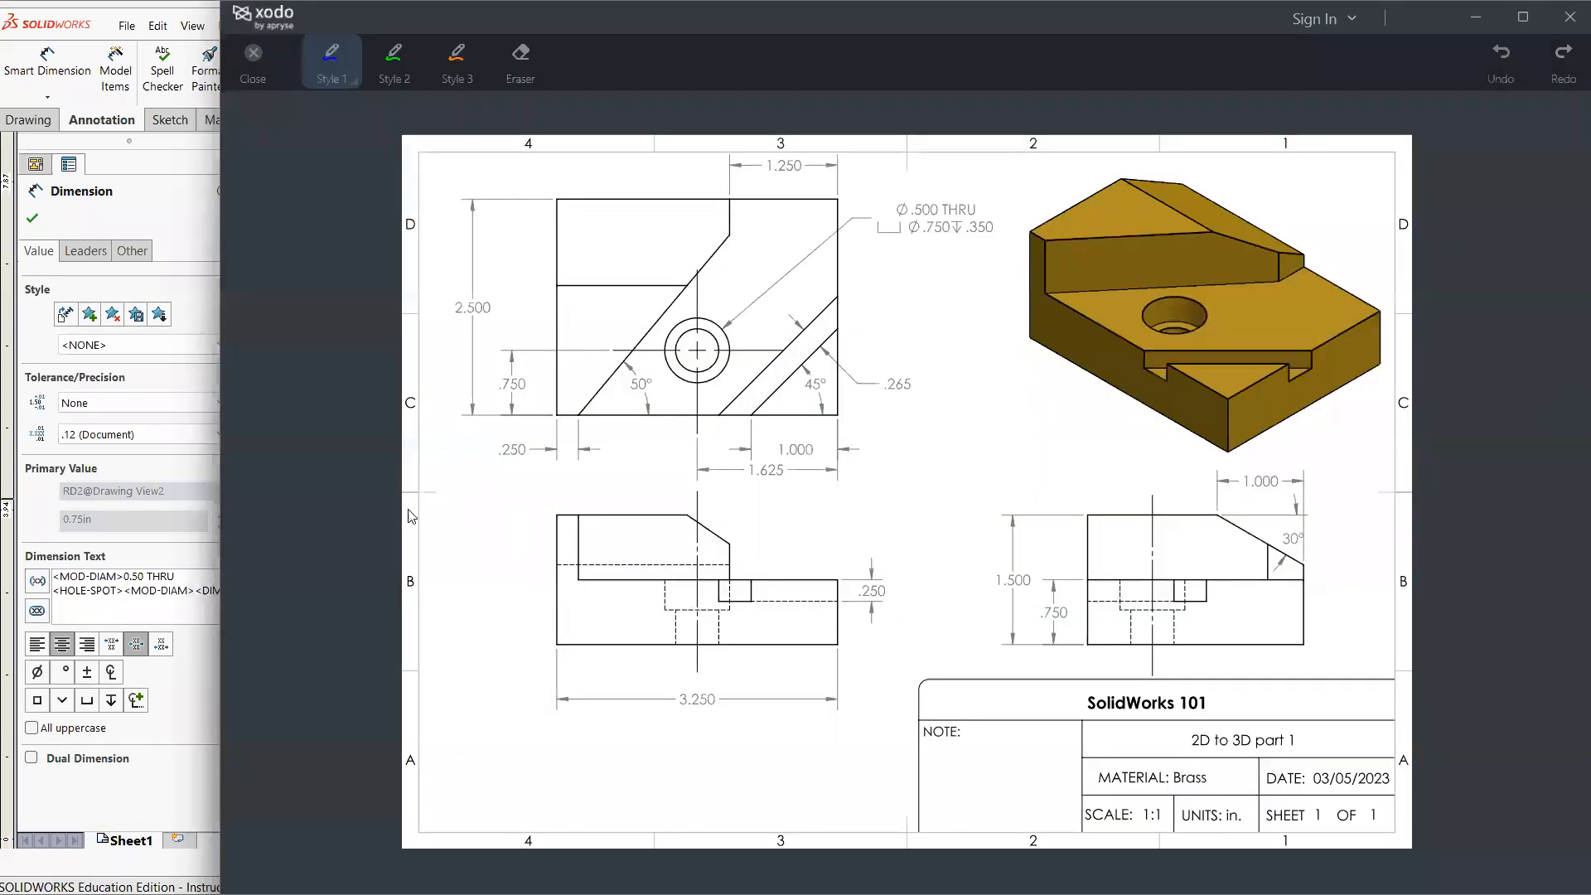
left_click(179, 790)
left_click(558, 670)
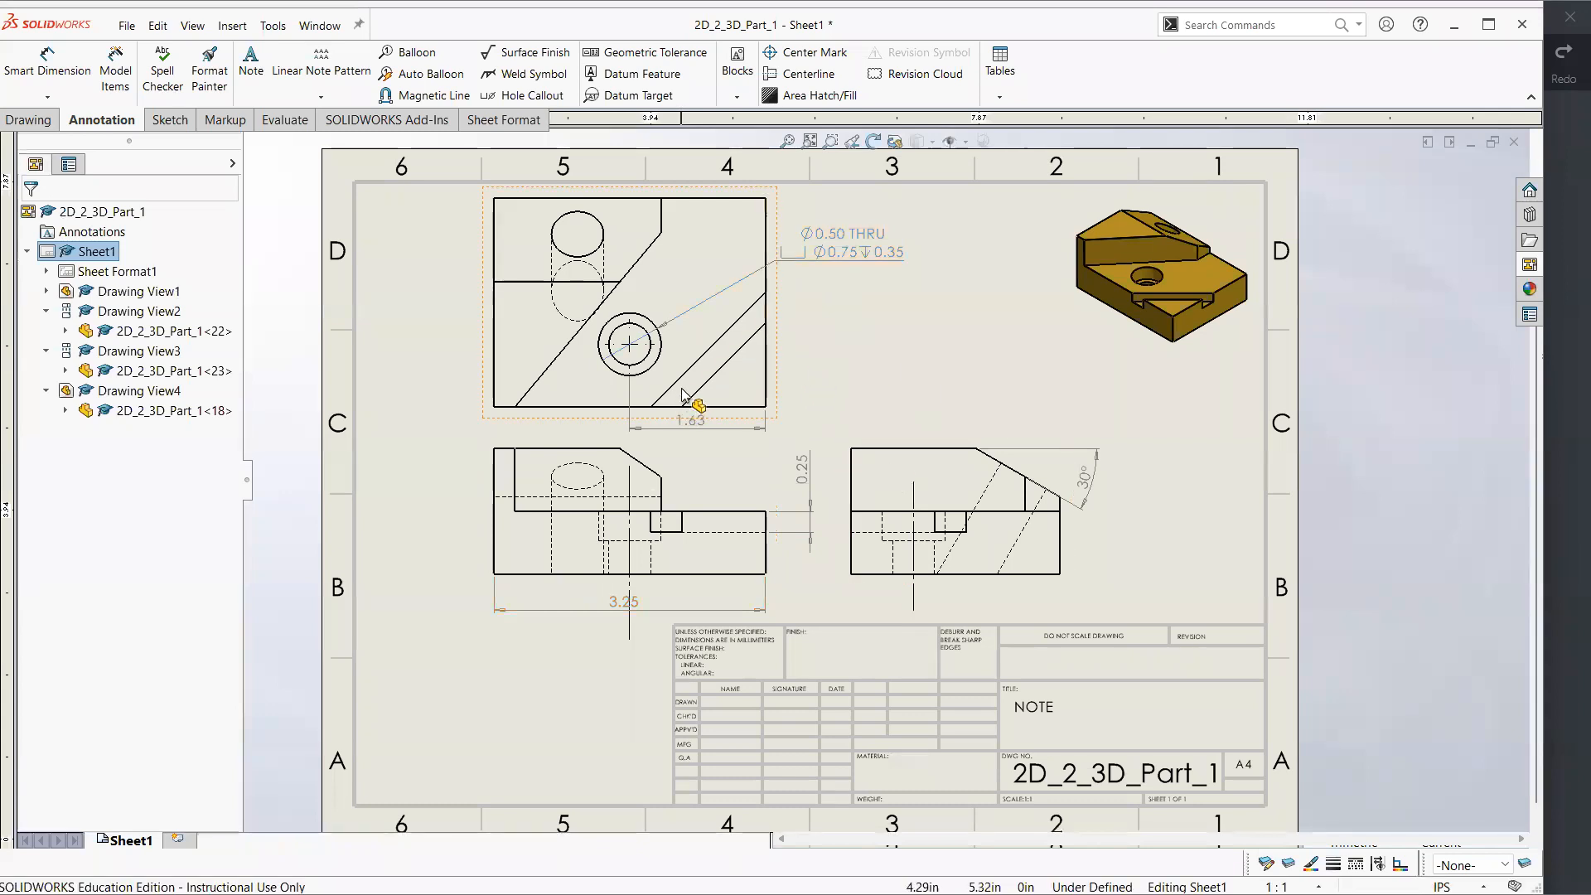
left_click(840, 252)
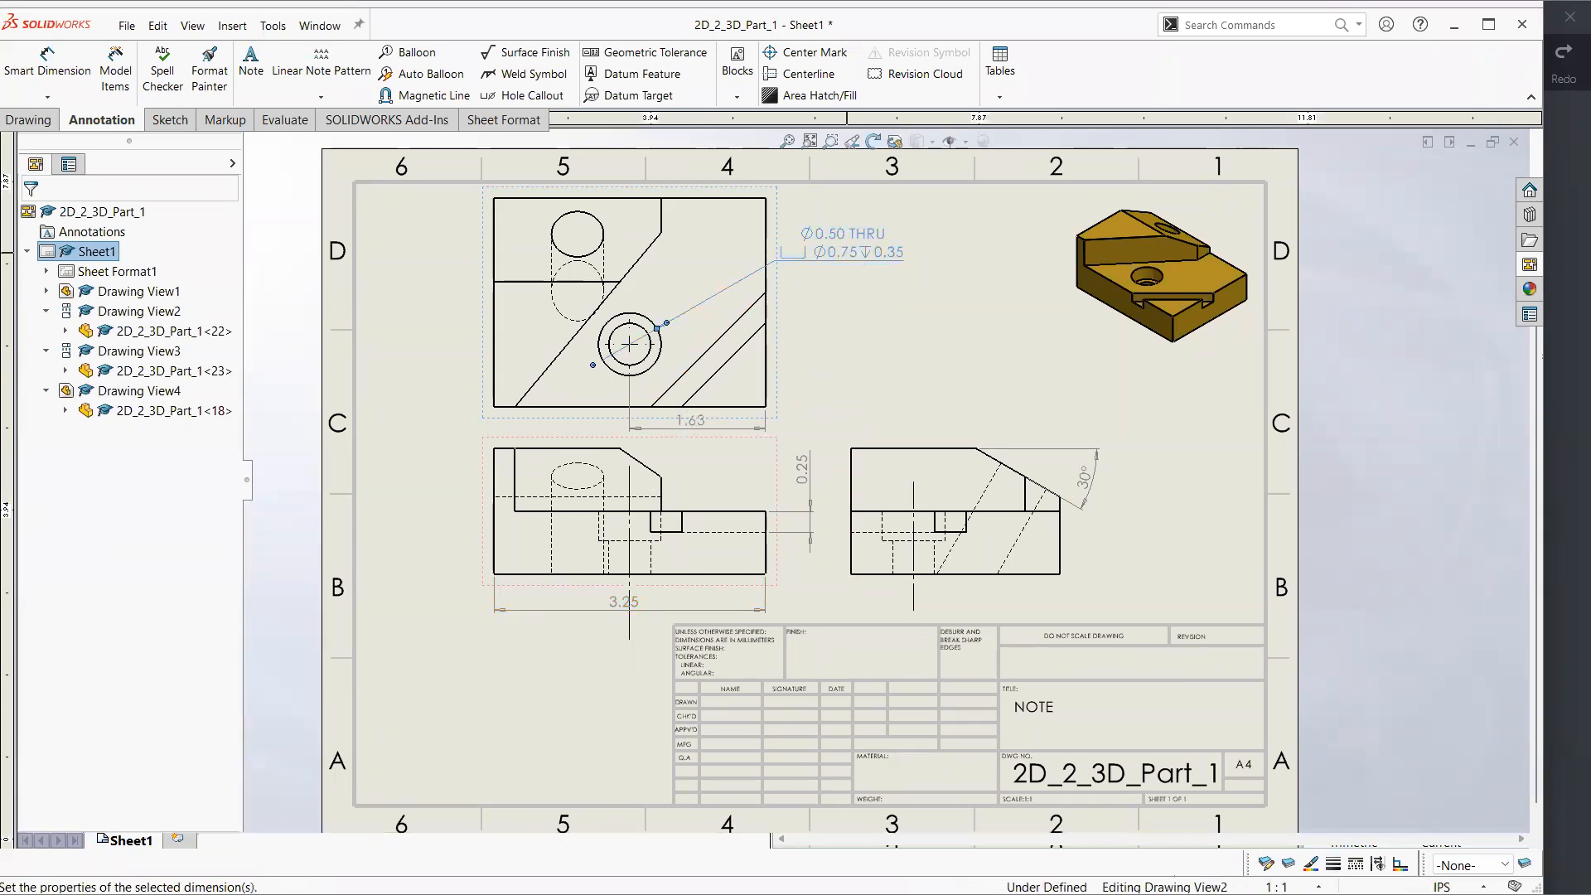
left_click_drag(150, 591, 106, 587)
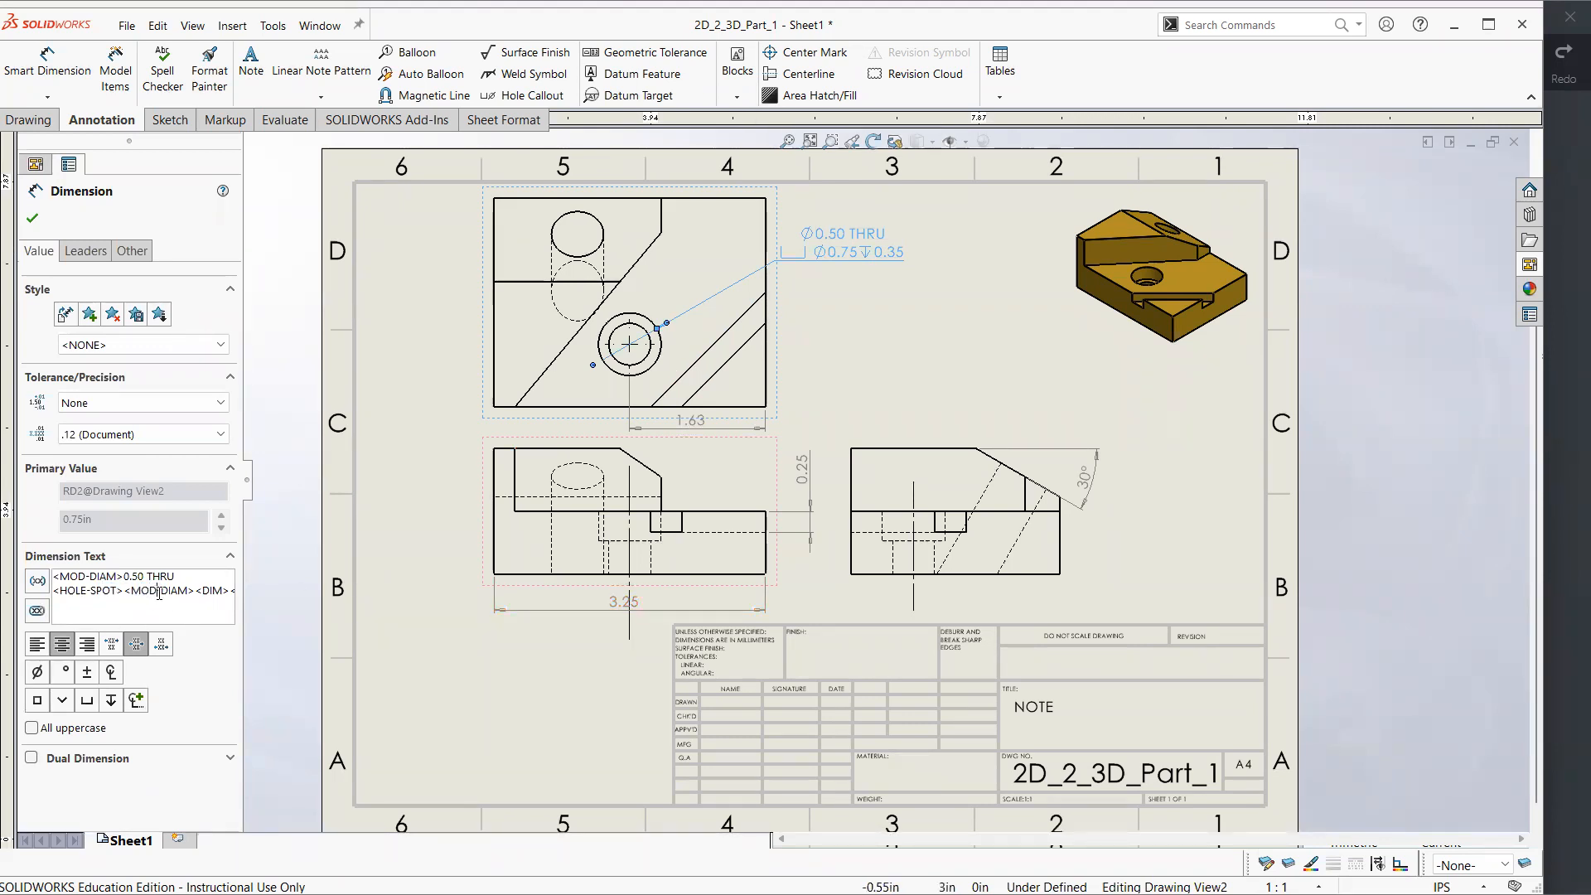
left_click_drag(204, 591, 211, 591)
left_click(510, 297)
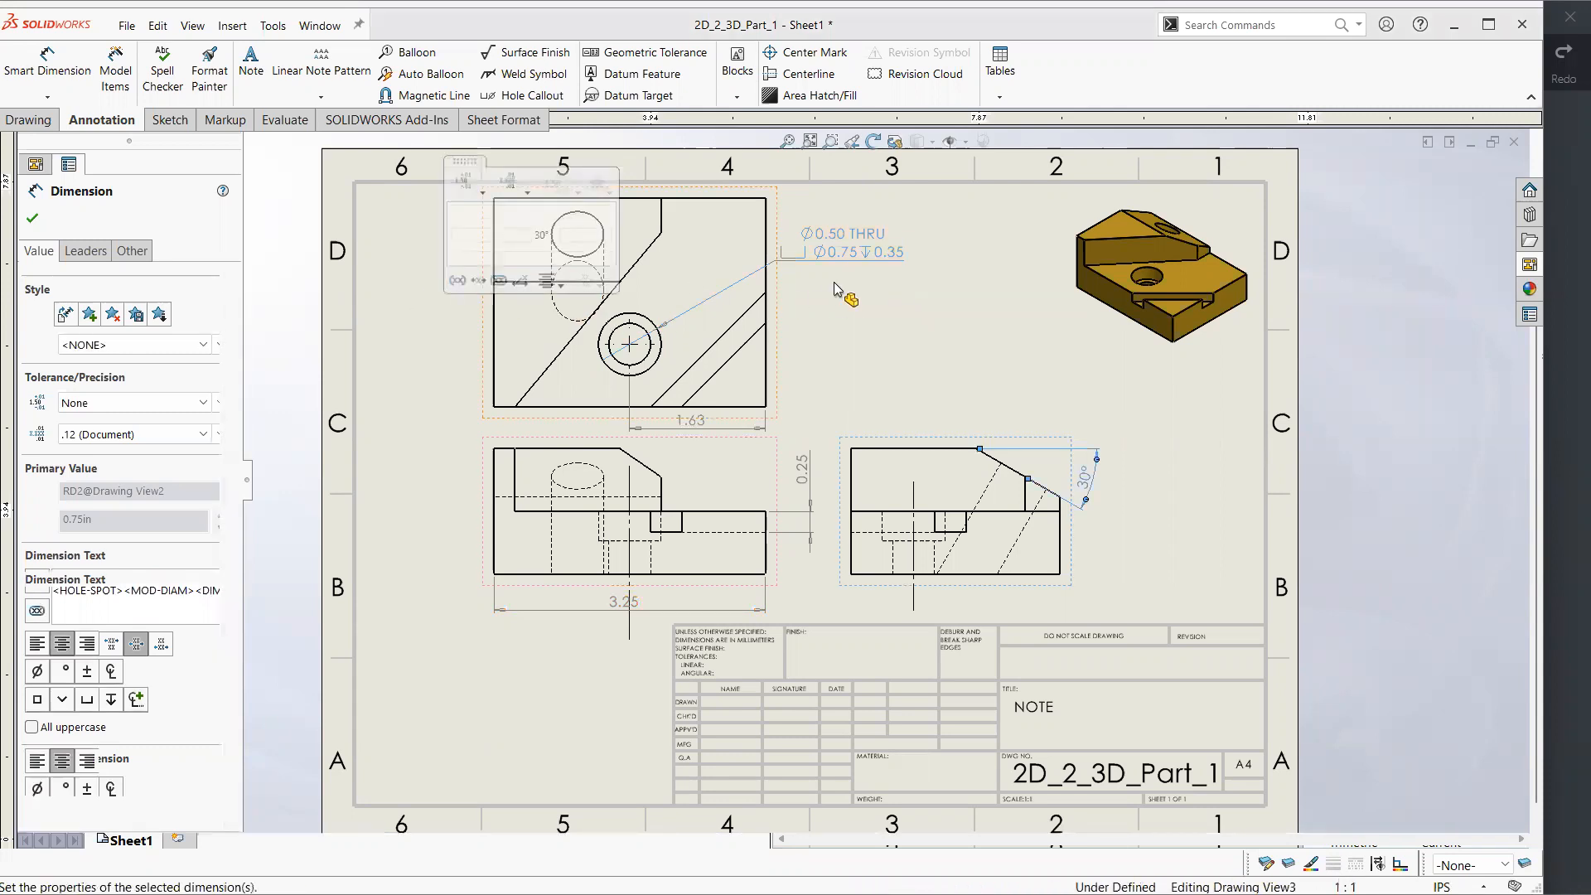
Close the 2D_2_3D_Part_1 drawing and switch to the 2D_2_3D_Part_2_Revolve_Pattern part
left_click(1514, 142)
left_click(788, 478)
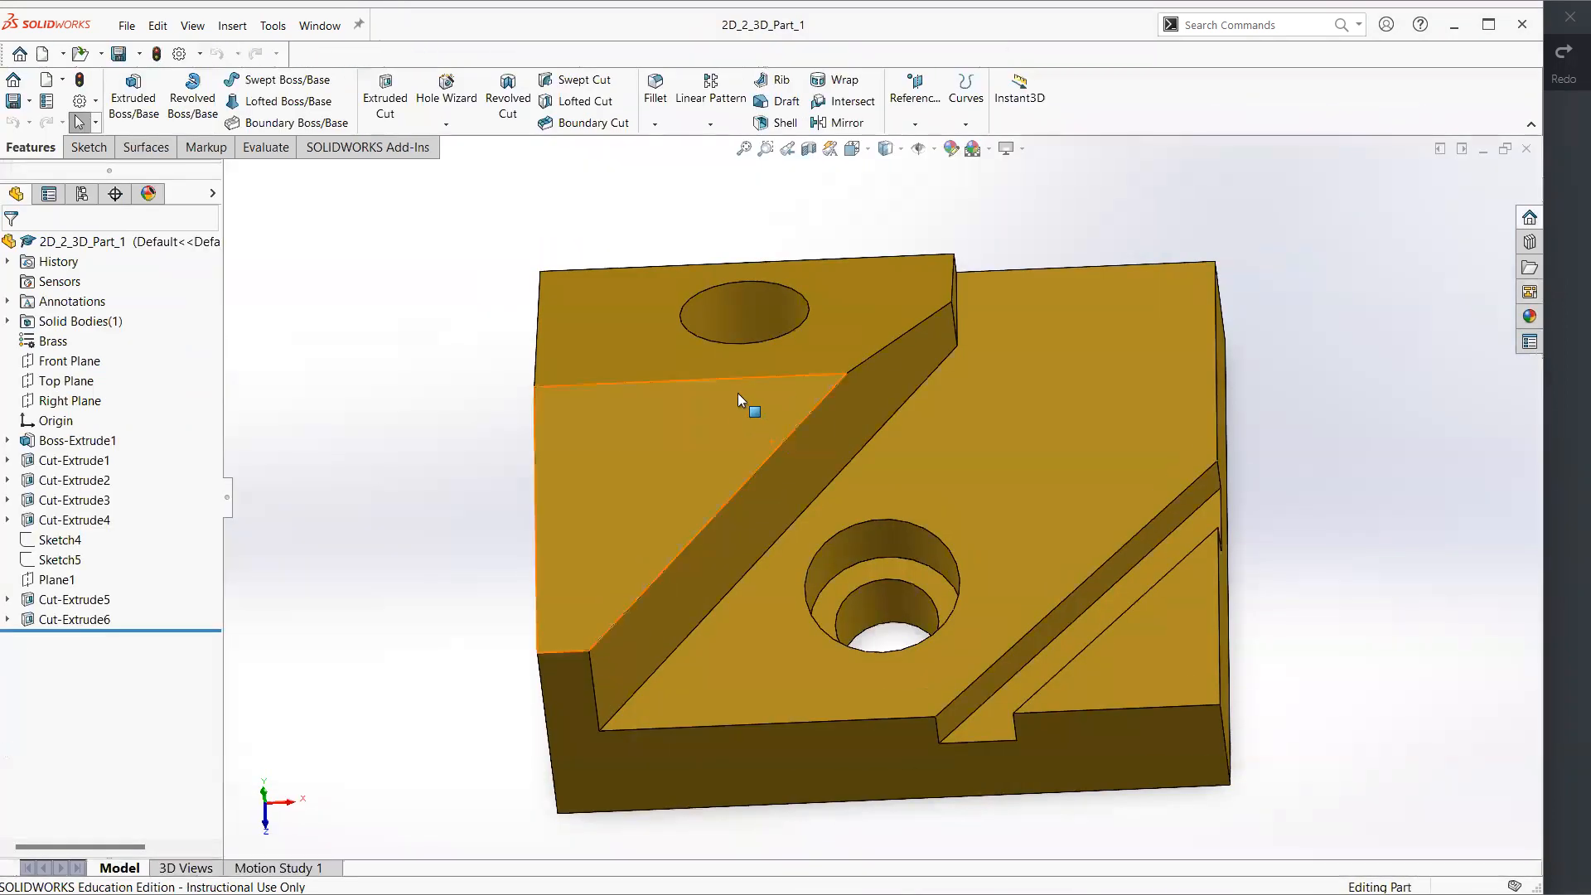
key("ctrl+Tab")
left_click(770, 451)
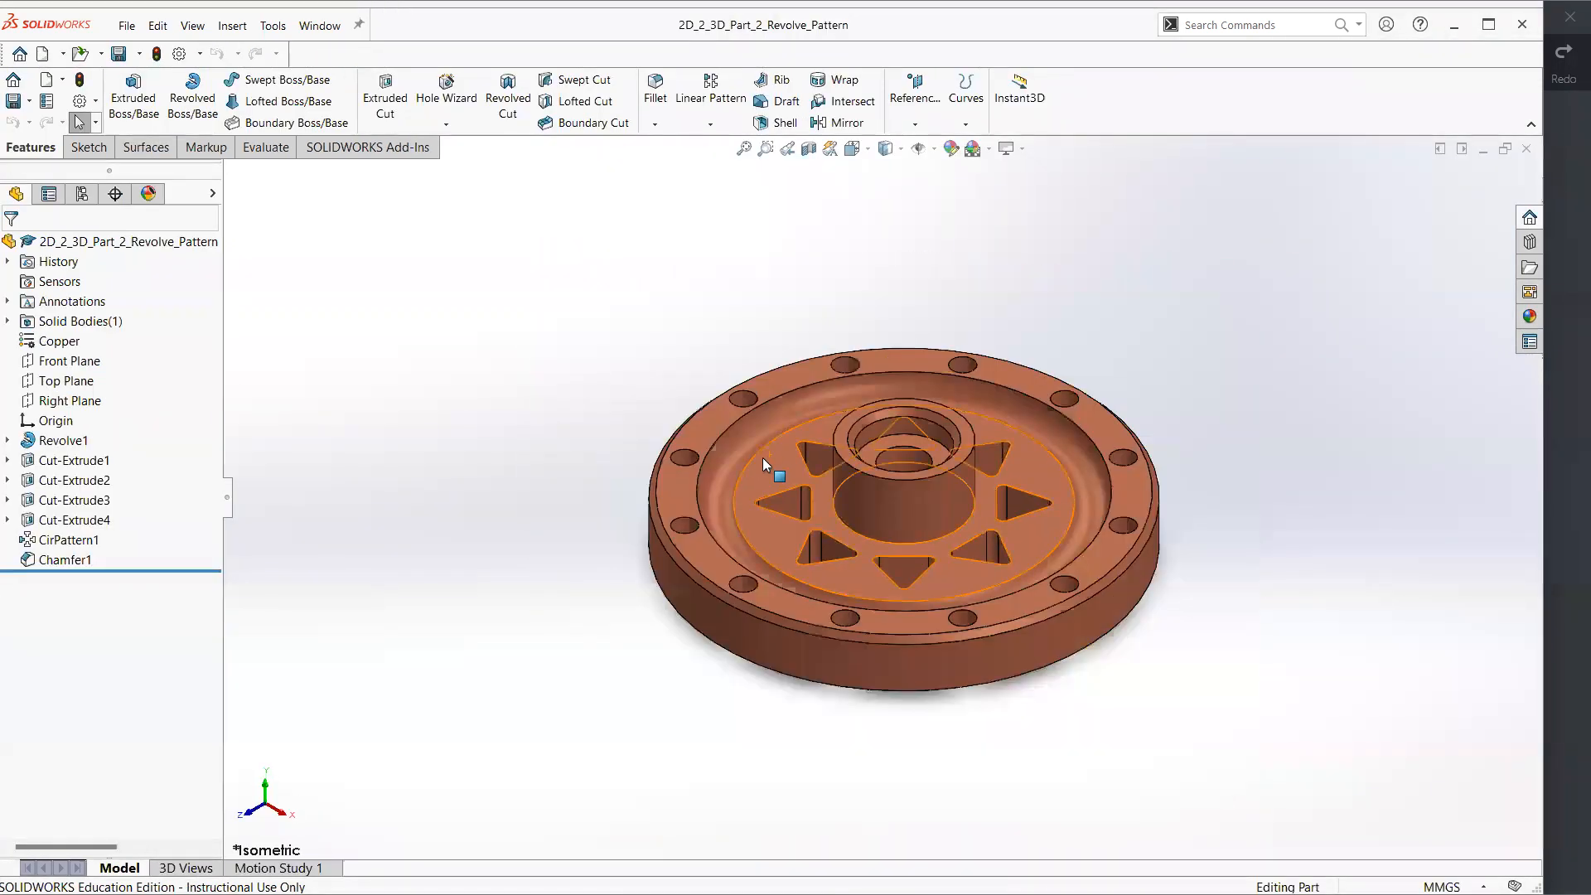
Make a drawing from the 2D_2_3D_Part_2_Revolve_Pattern part on an A4 (ANSI) Landscape sheet with the sheet format displayed
middle_click_drag(692, 445, 719, 466)
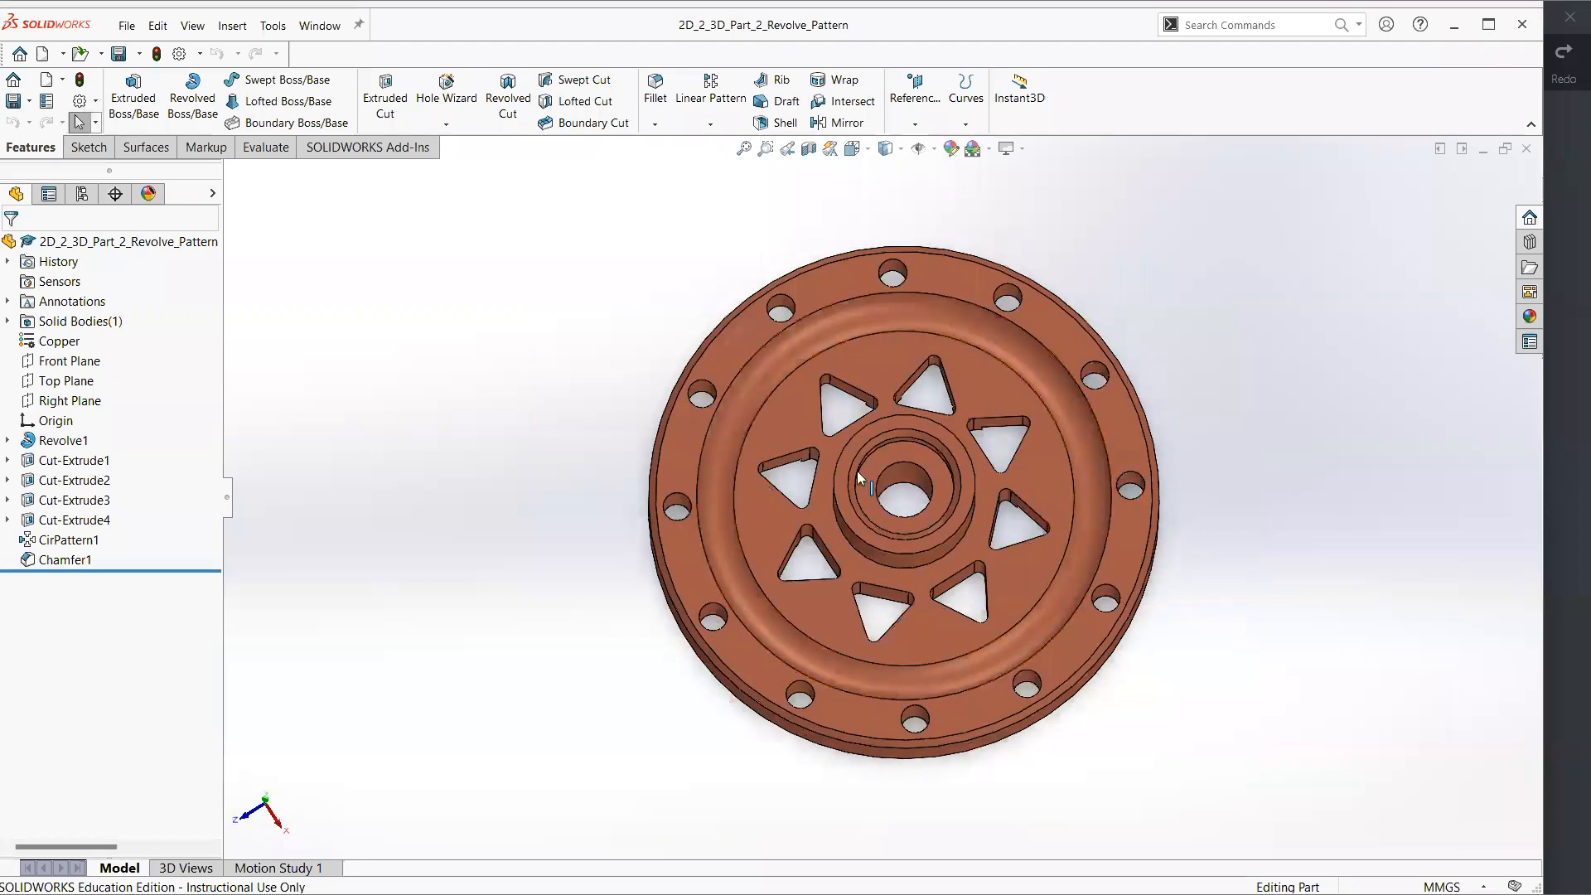
left_click(125, 26)
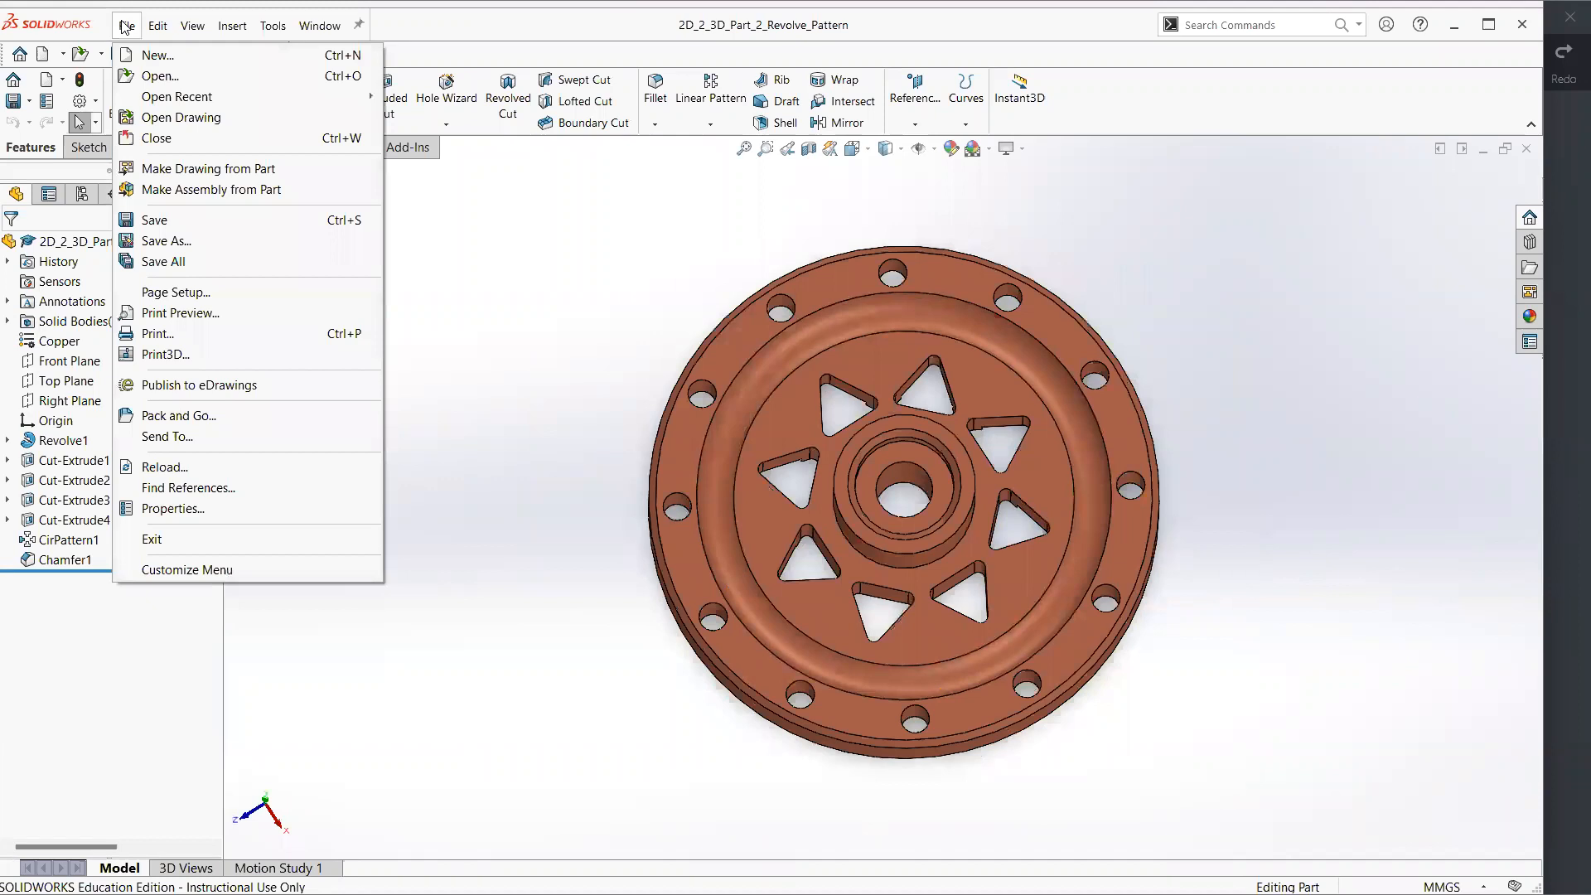
left_click(229, 176)
left_click(920, 420)
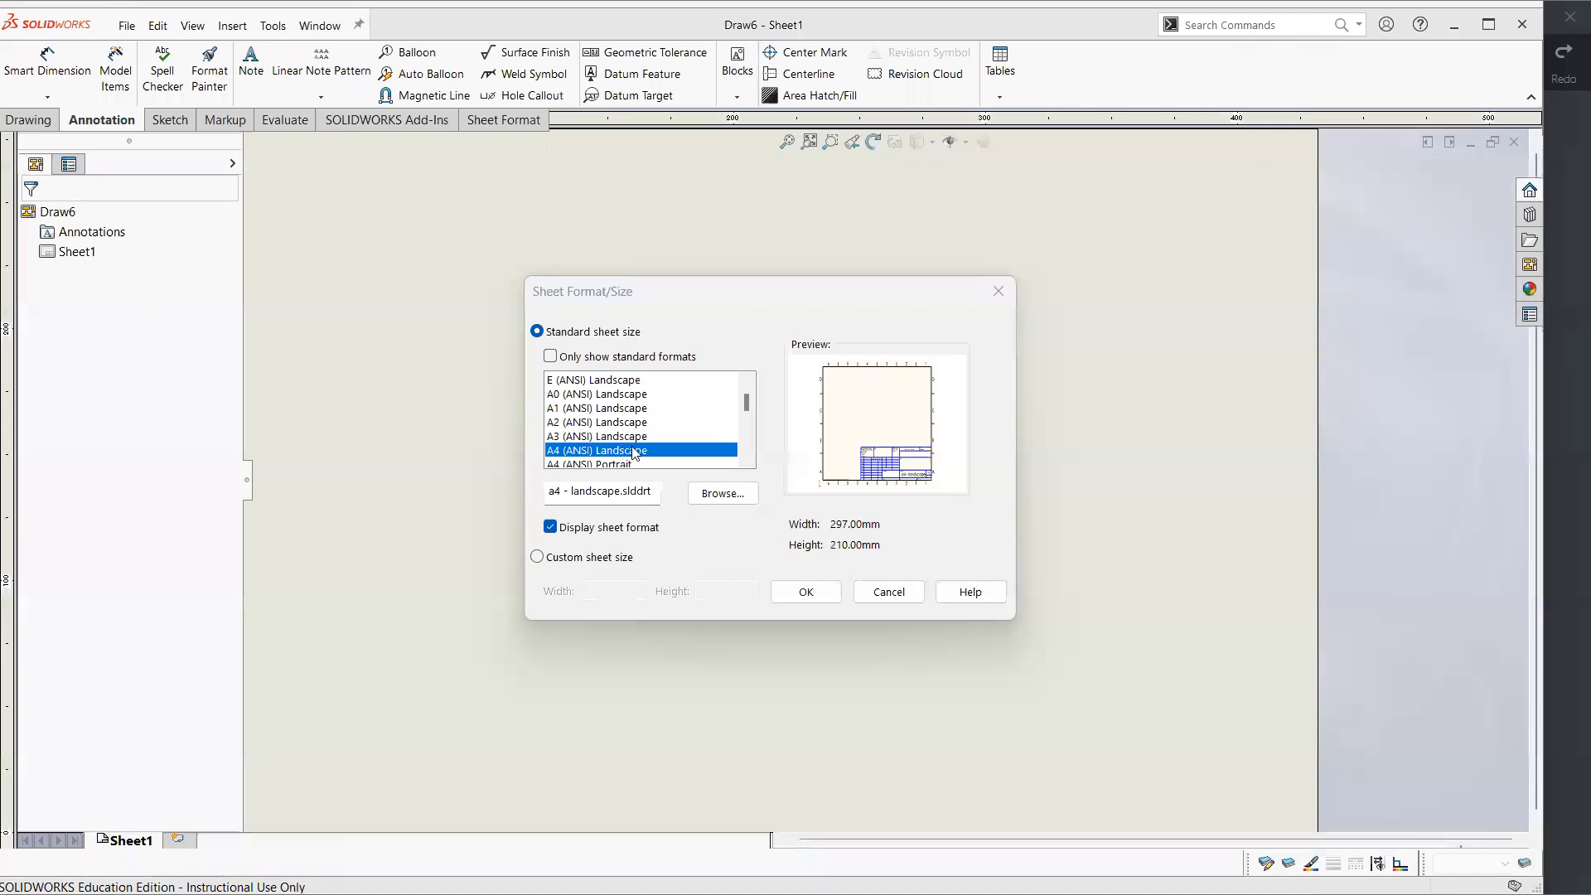
left_click(805, 590)
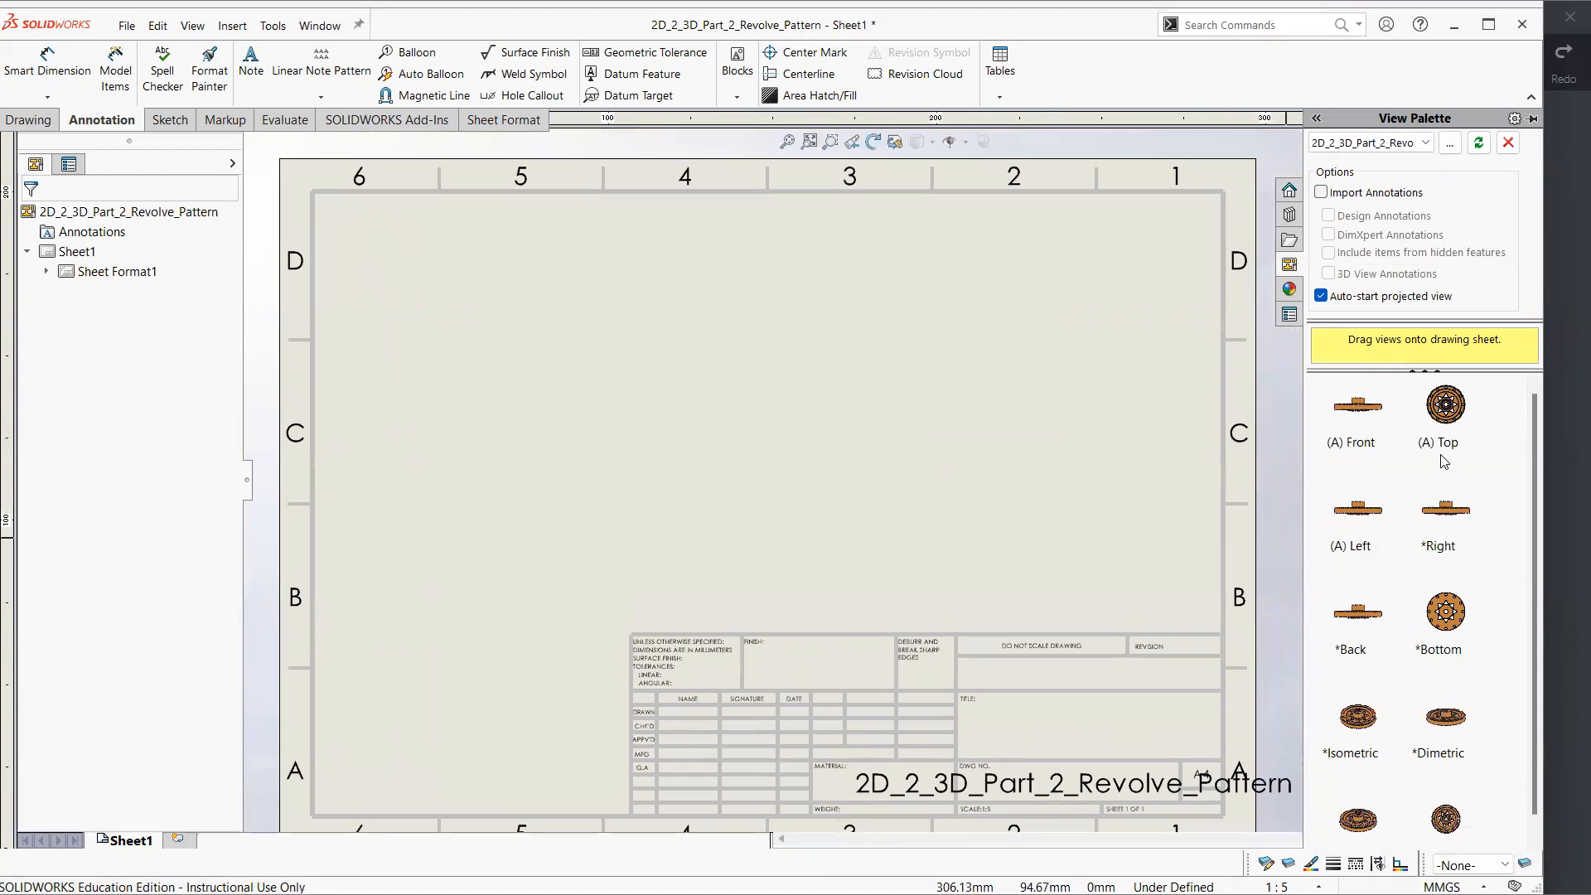
Switch to Xodo, leave the annotation mode and view the 2D_2_3D_Part_2_Revolve_Pattern reference PDF
key("alt+Tab")
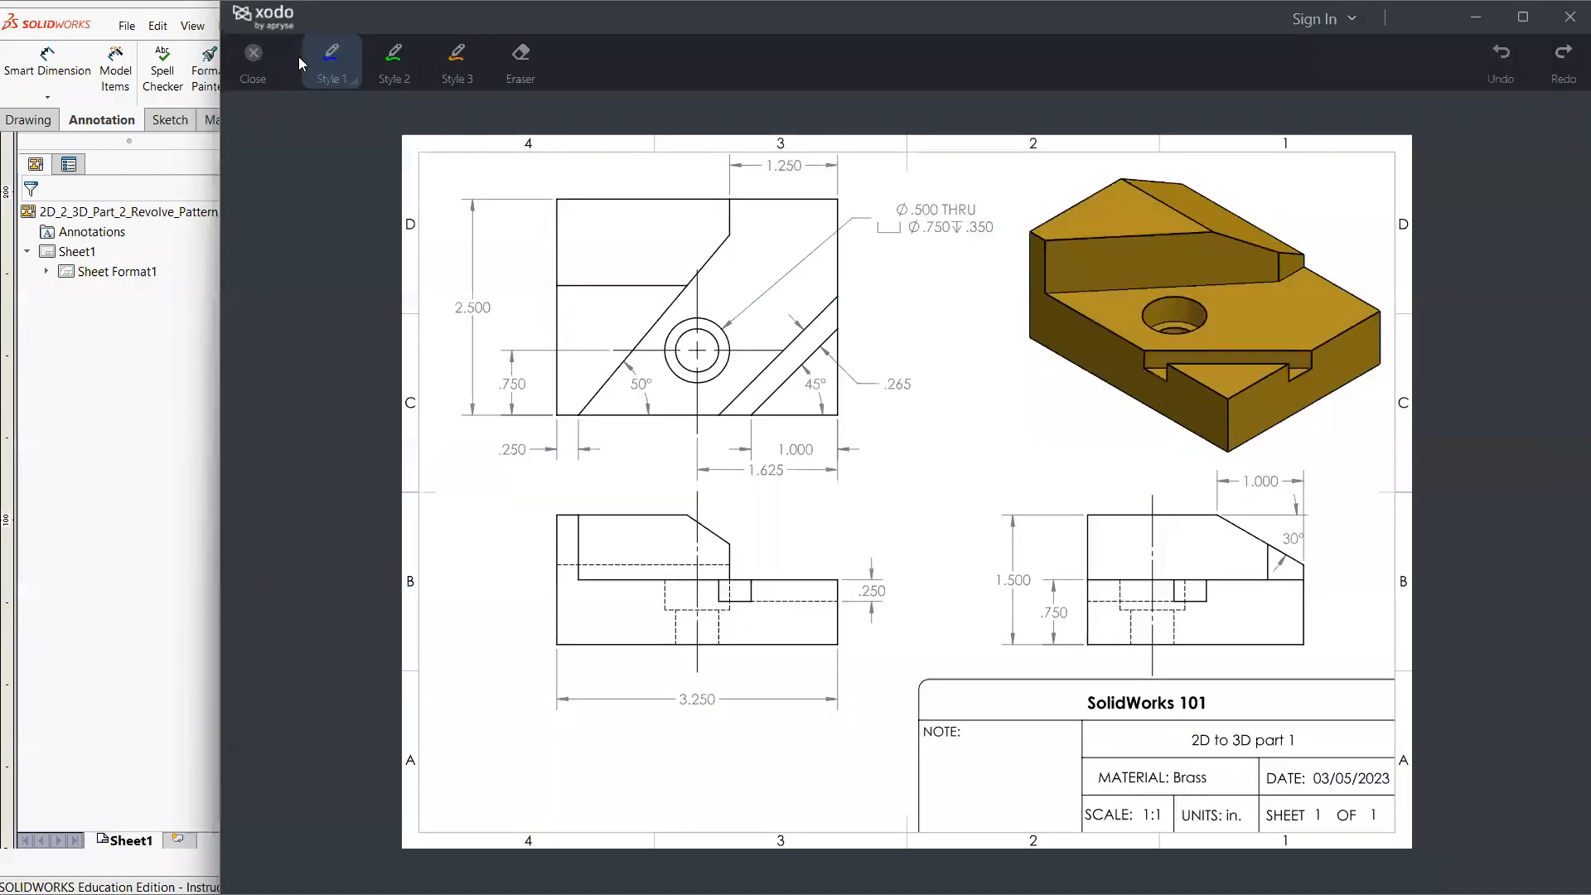
left_click(256, 62)
left_click(283, 60)
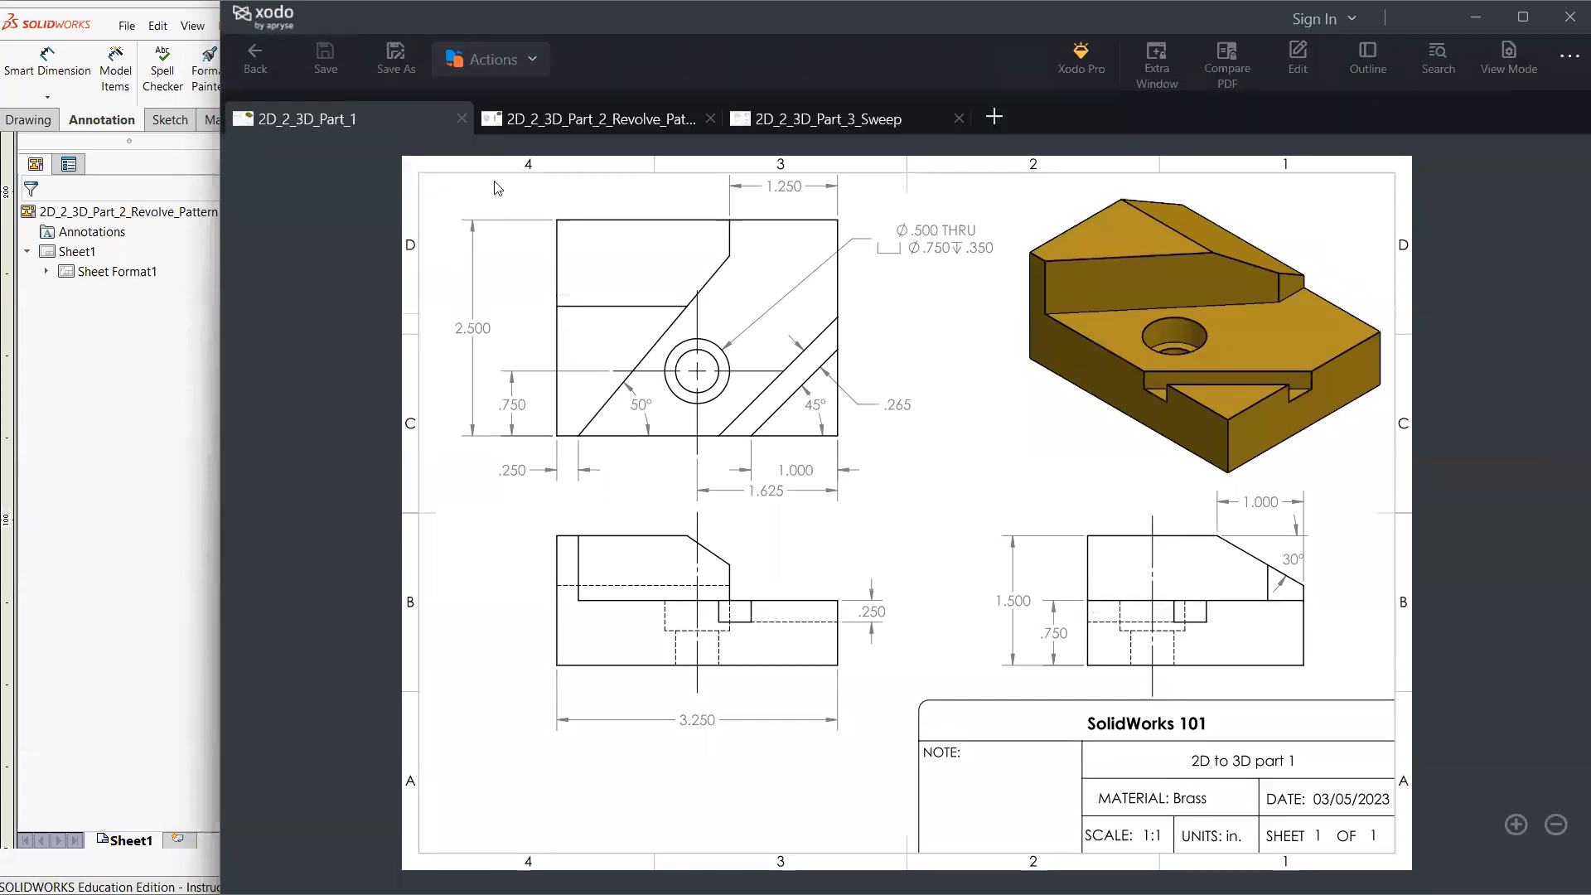
left_click(571, 121)
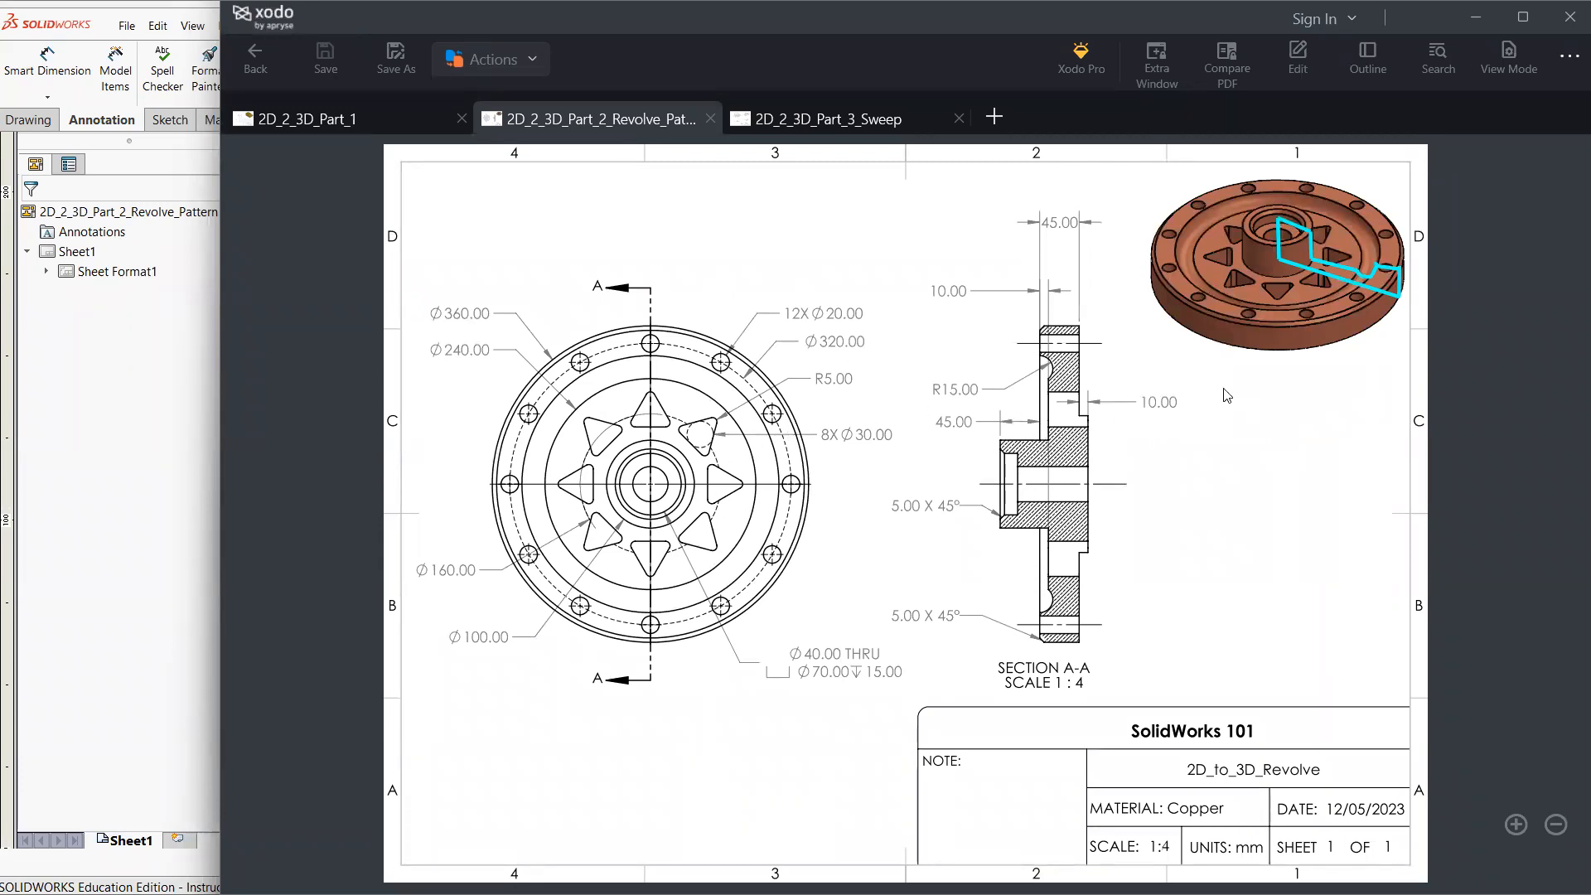
Switch to SOLIDWORKS and place the part's circular front view with projected views beside it and above it on Sheet1
left_click(176, 529)
left_click(1529, 265)
left_click_drag(1431, 406, 532, 514)
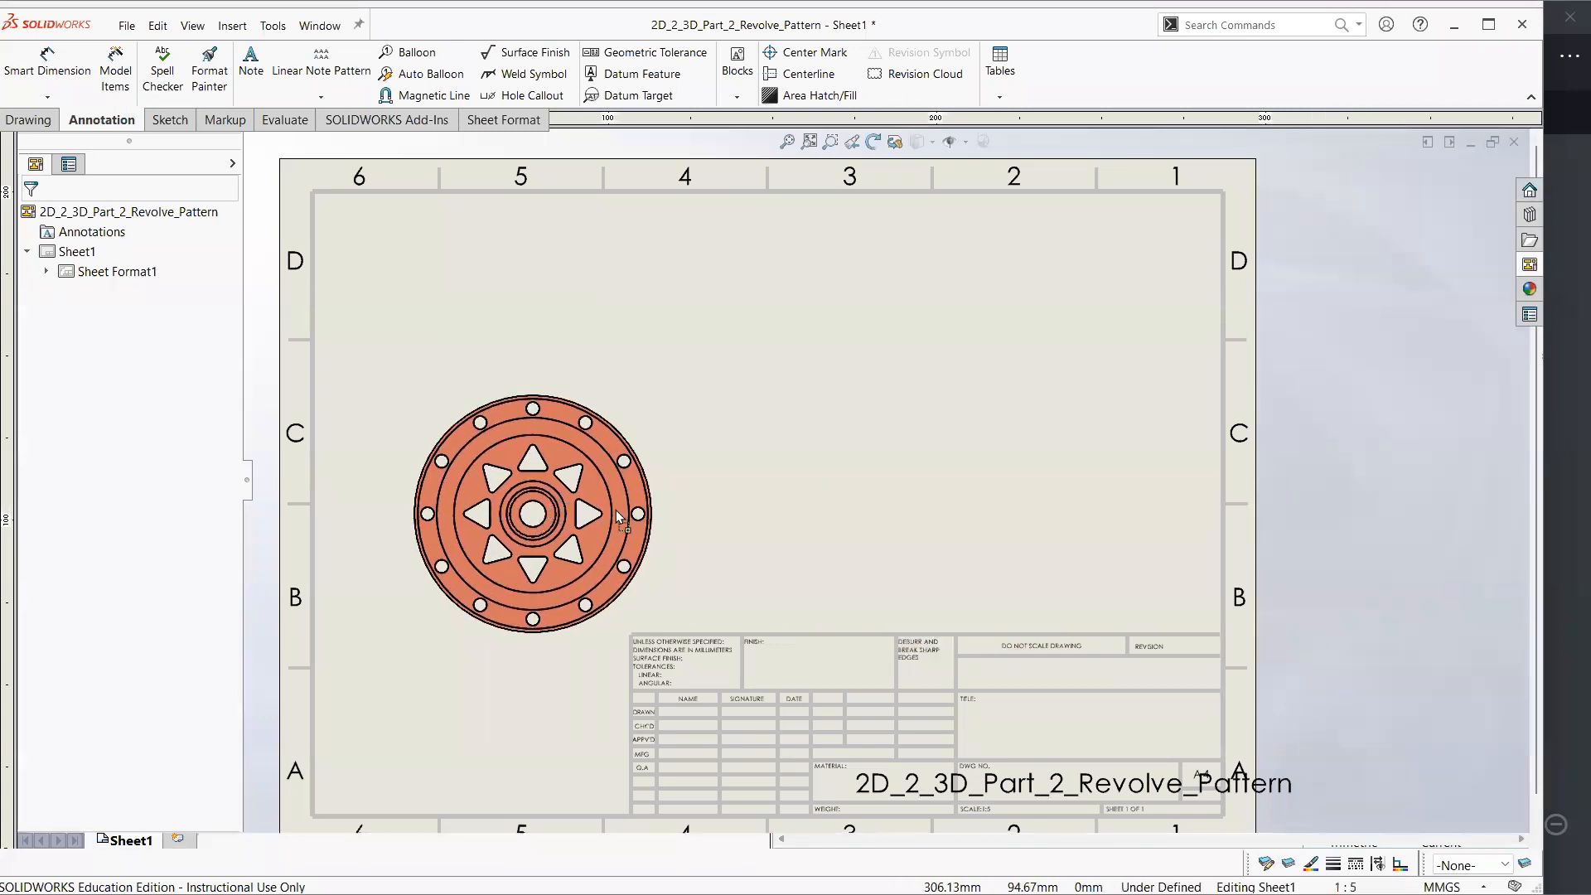
left_click(911, 519)
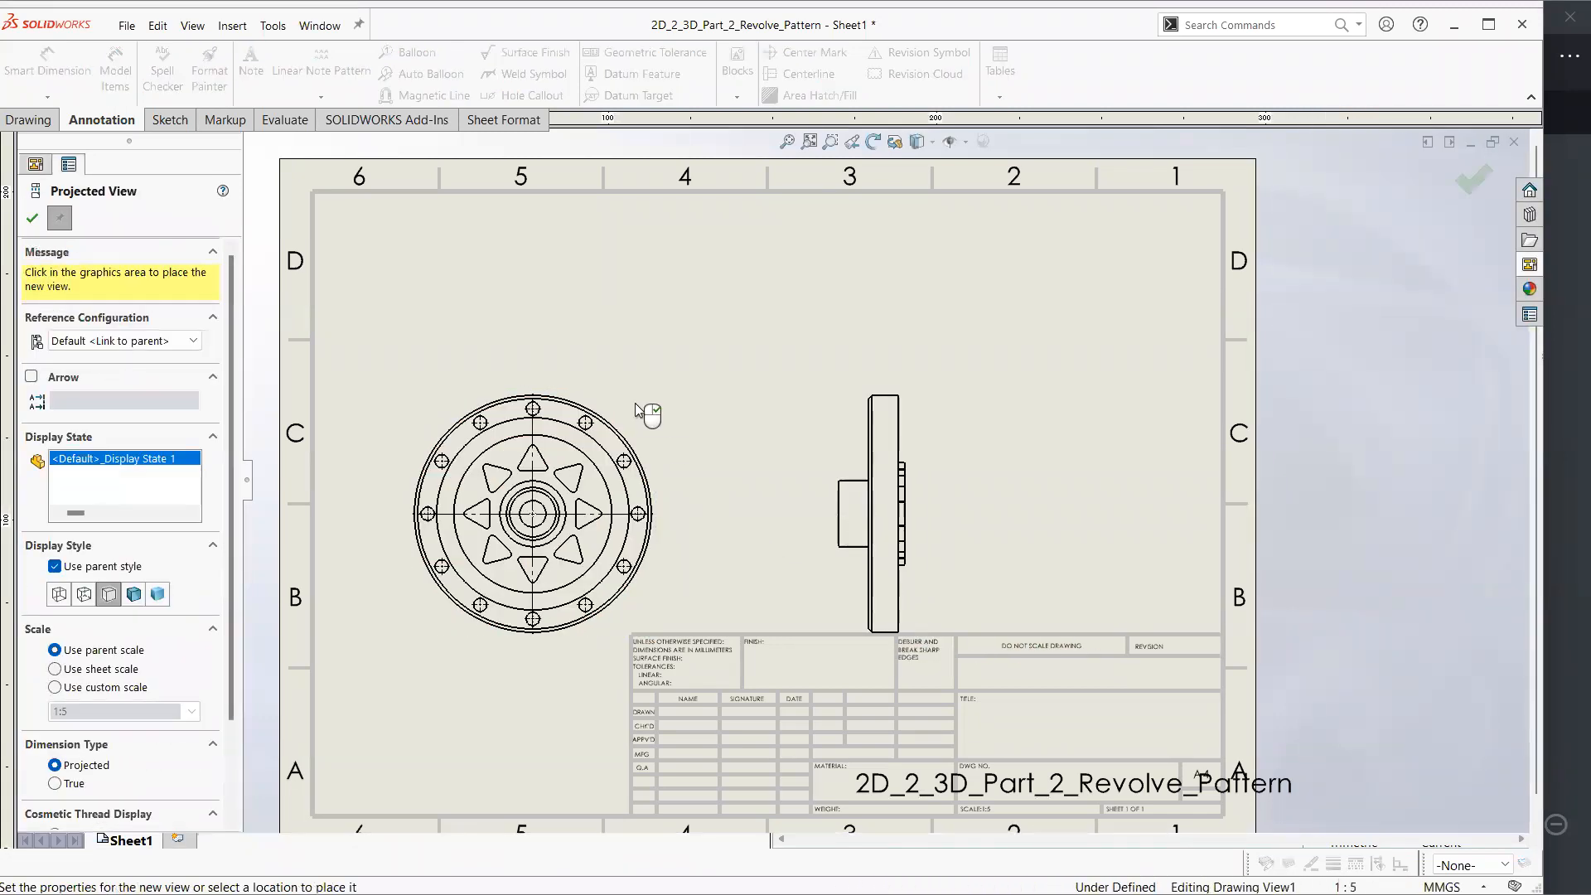
left_click(547, 299)
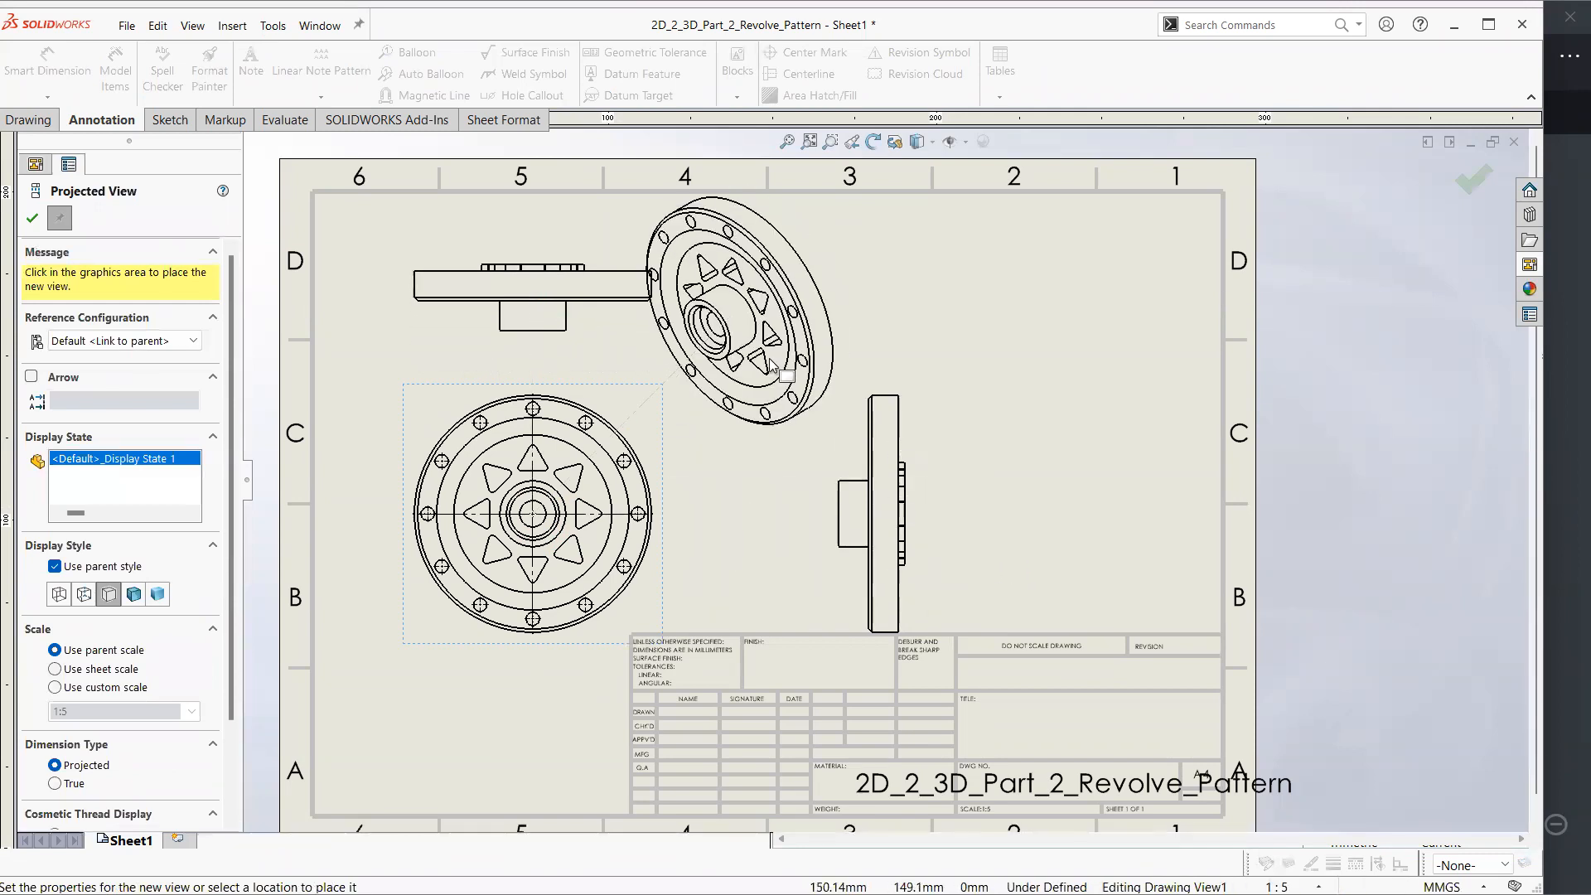
key("Escape")
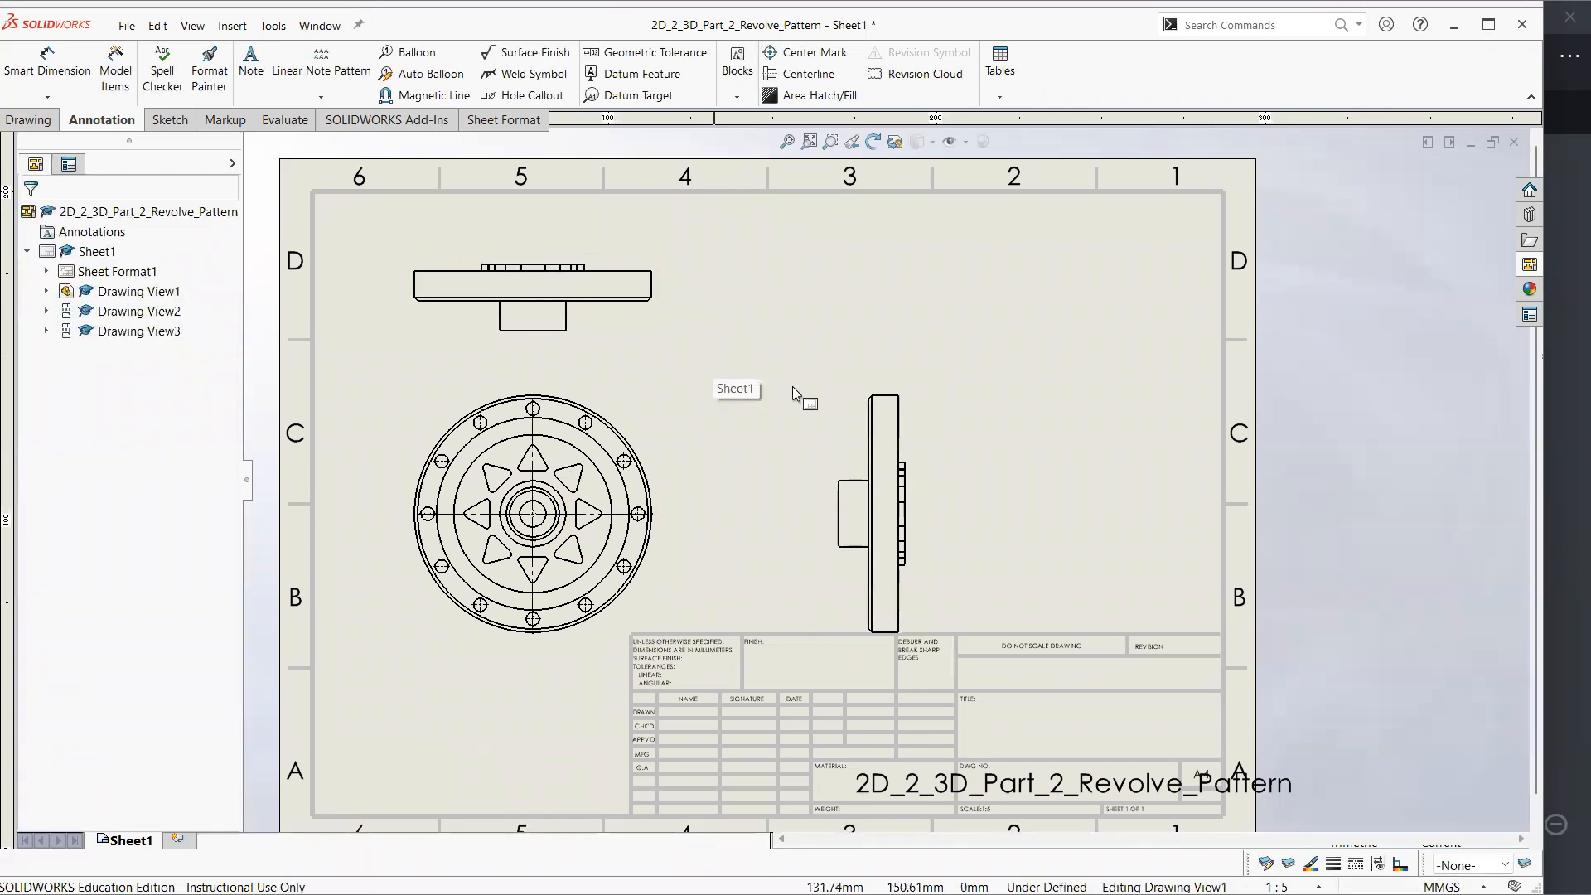
Delete the projected view above the circular front view, and move the front view up and slightly right on the sheet
left_click(633, 321)
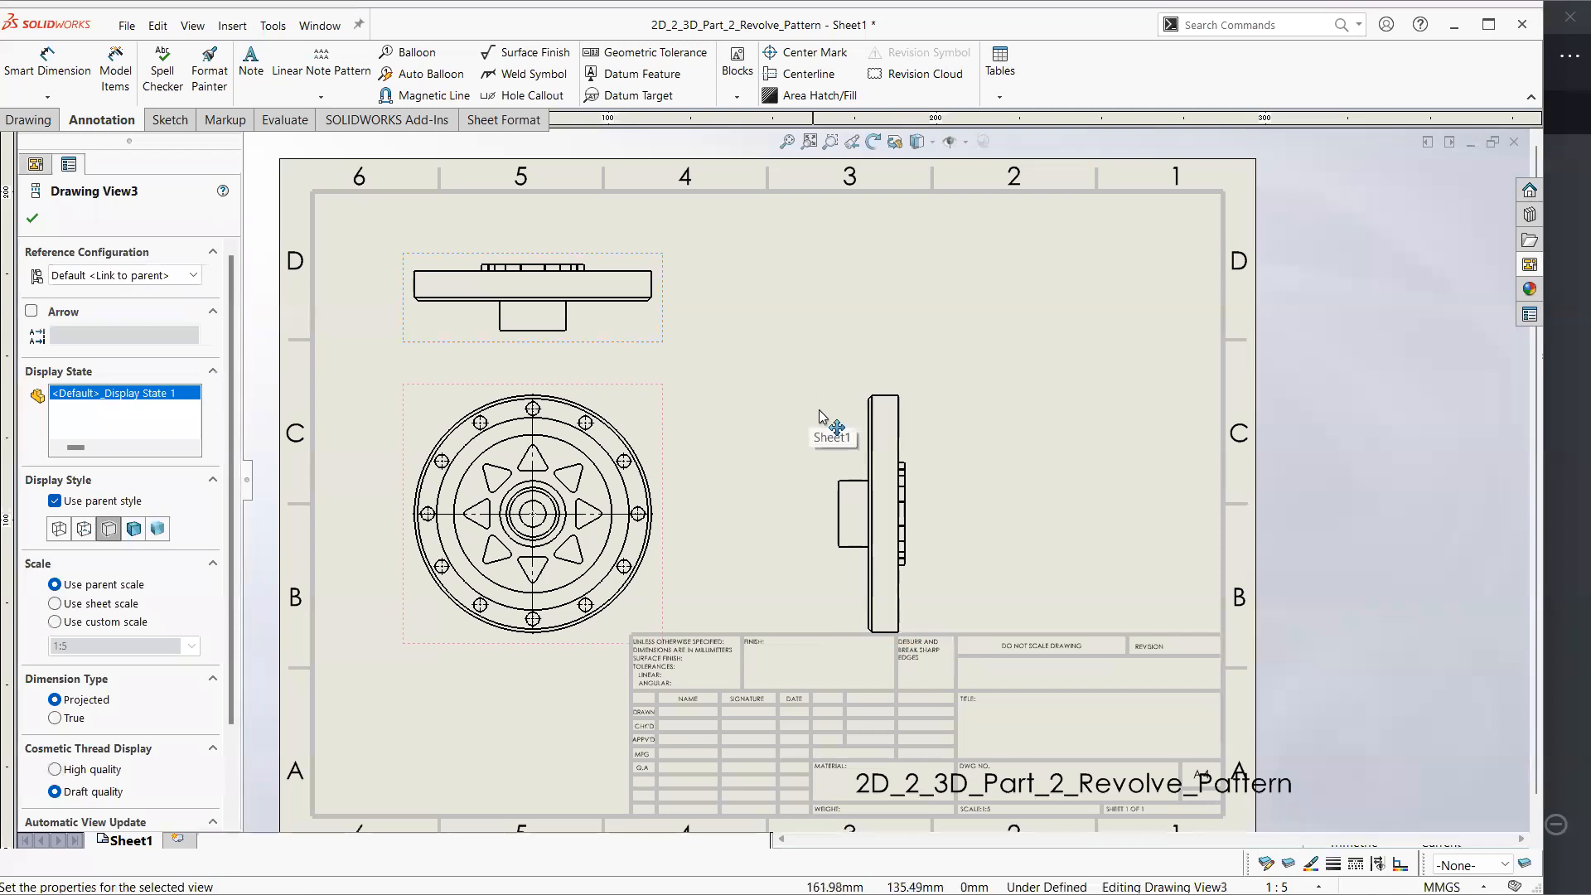
left_click(890, 423)
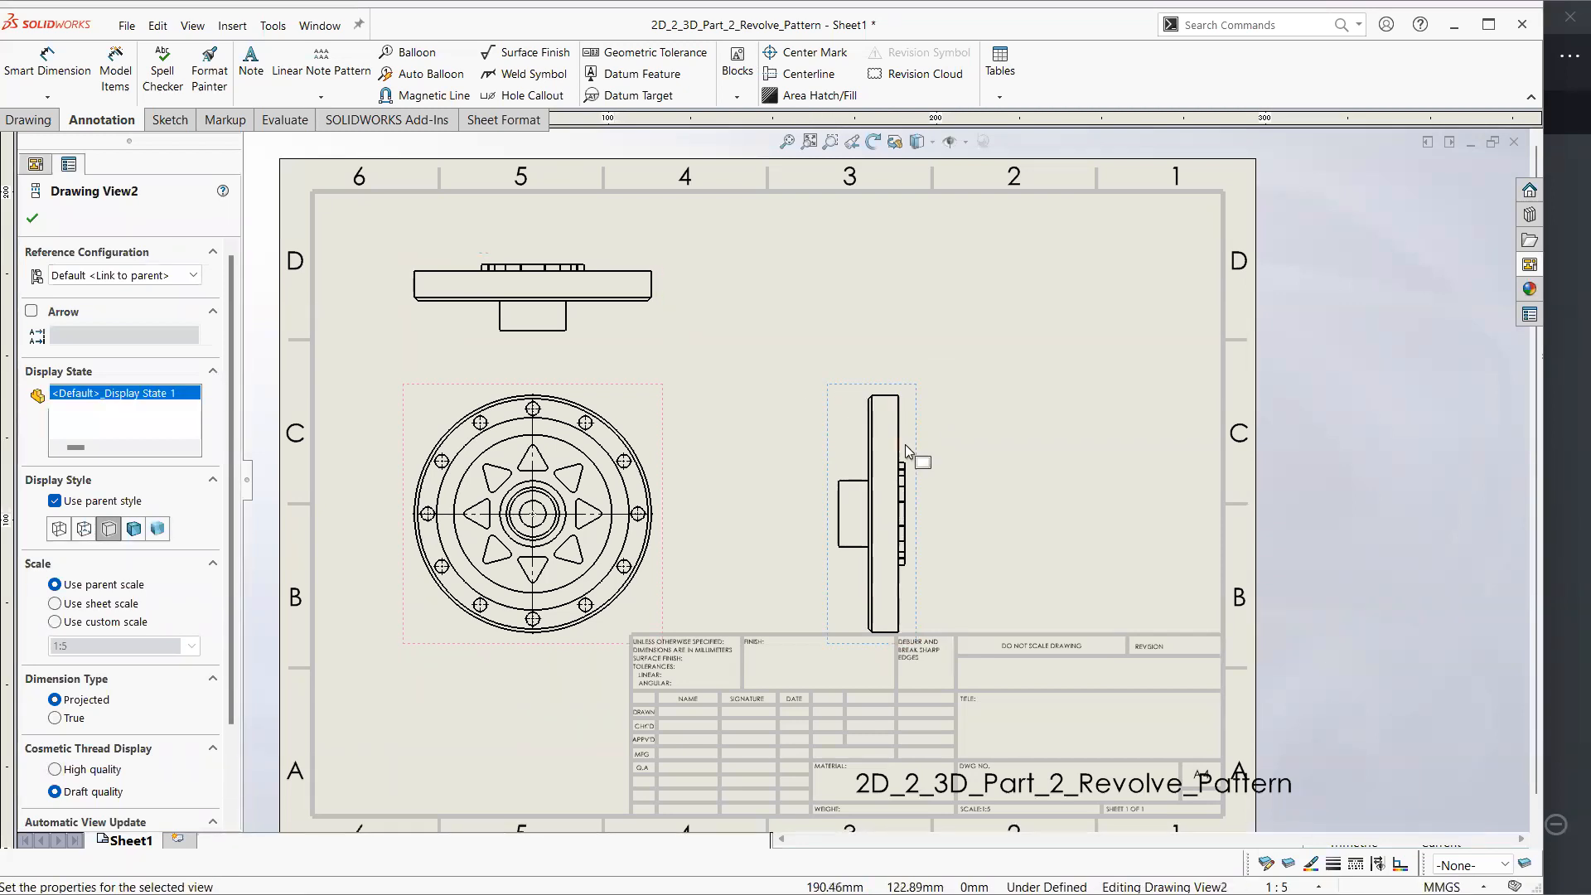
left_click(604, 334)
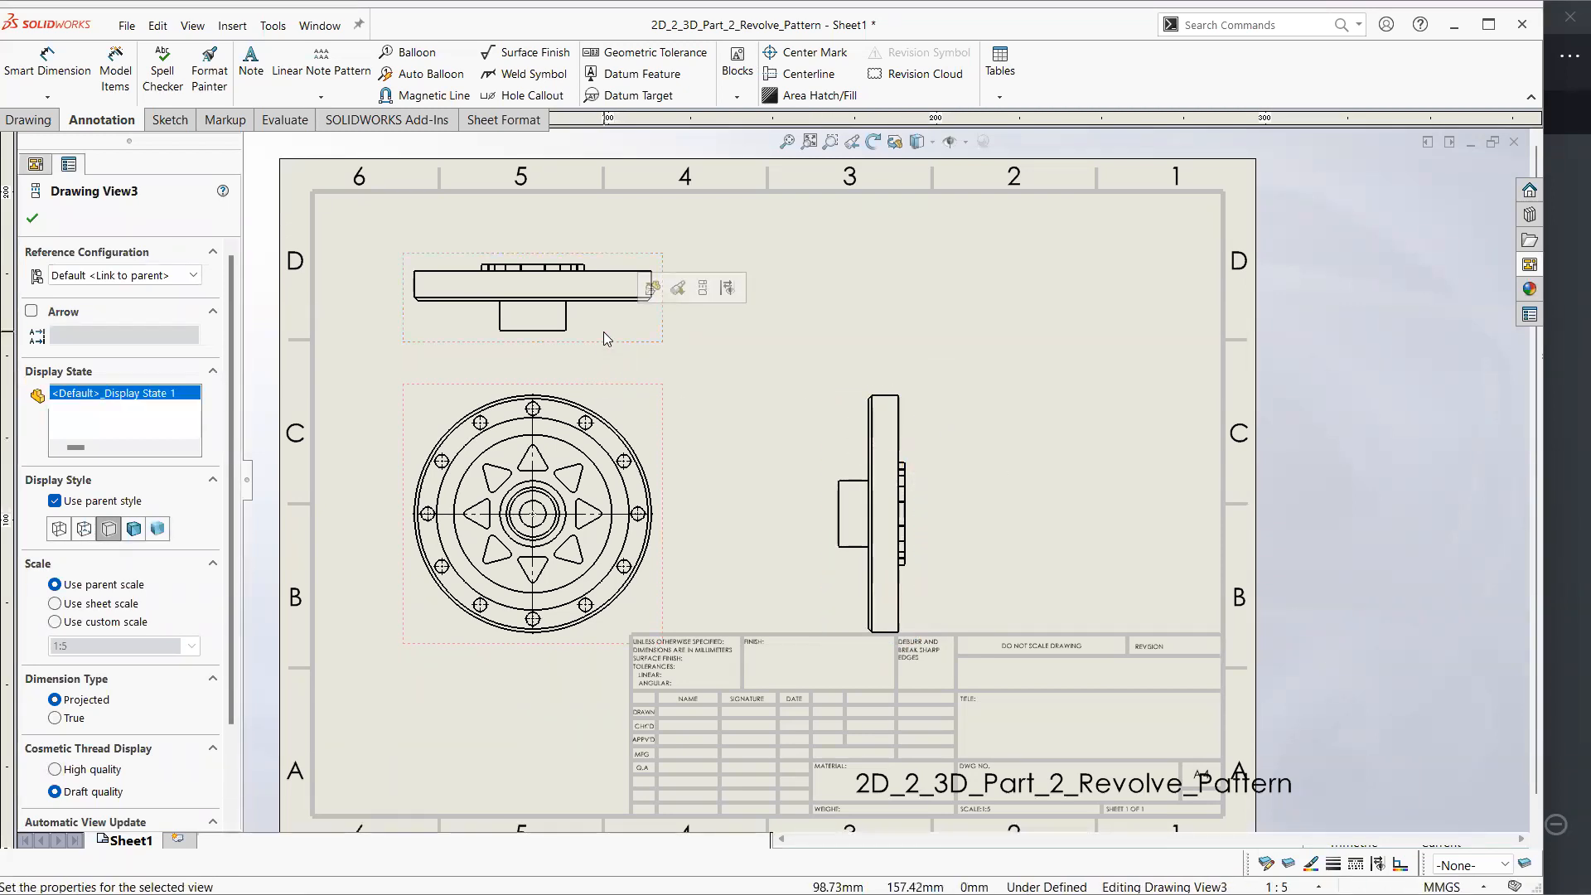
key("Delete")
left_click(924, 377)
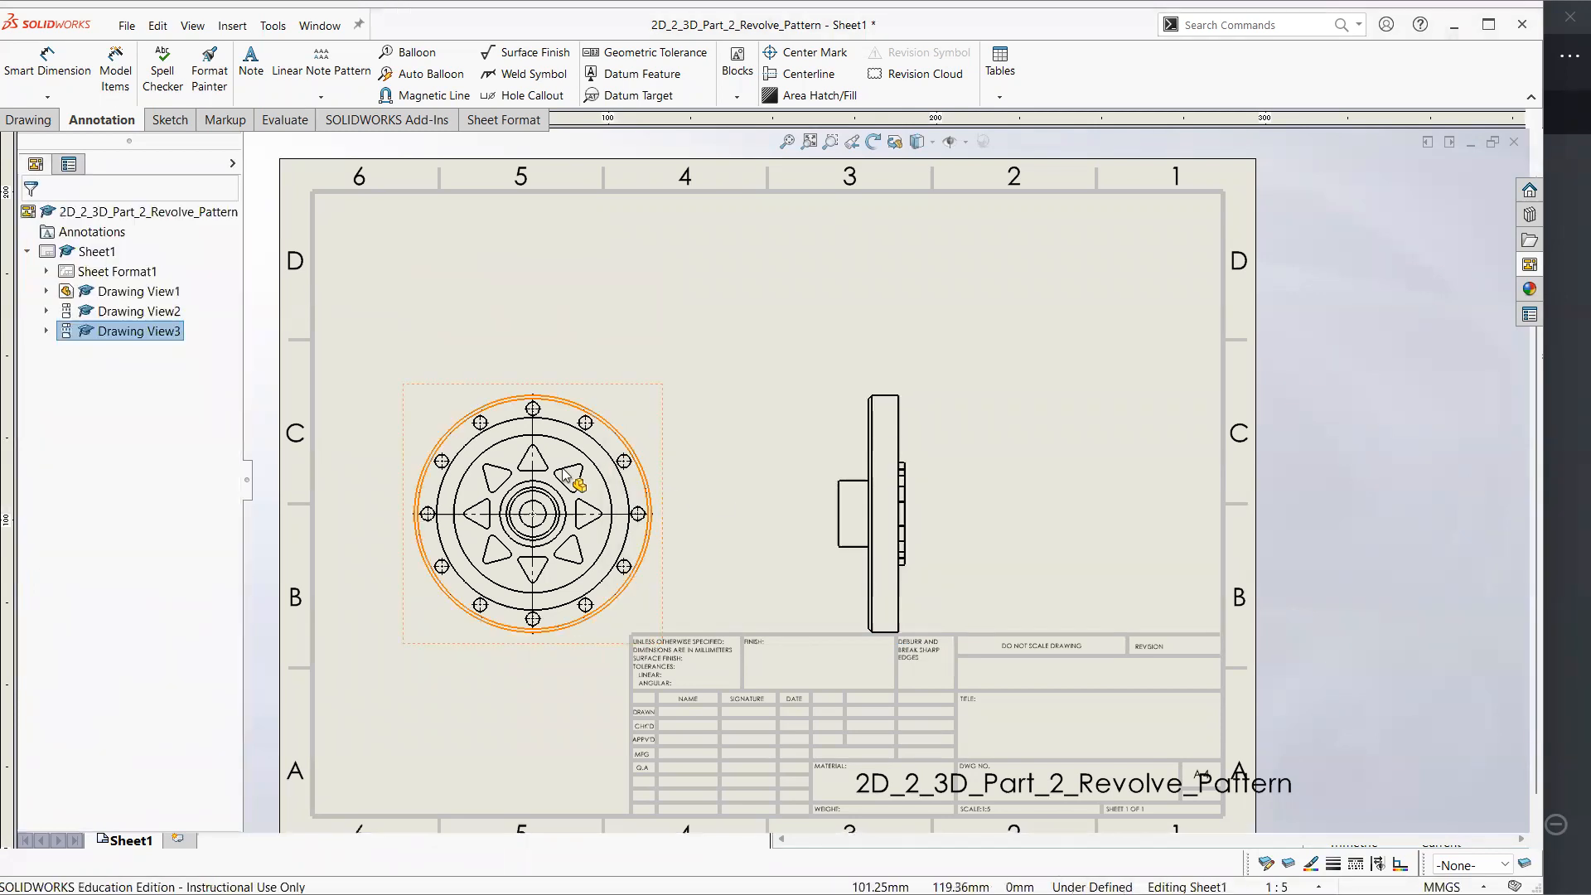
left_click_drag(674, 431, 694, 358)
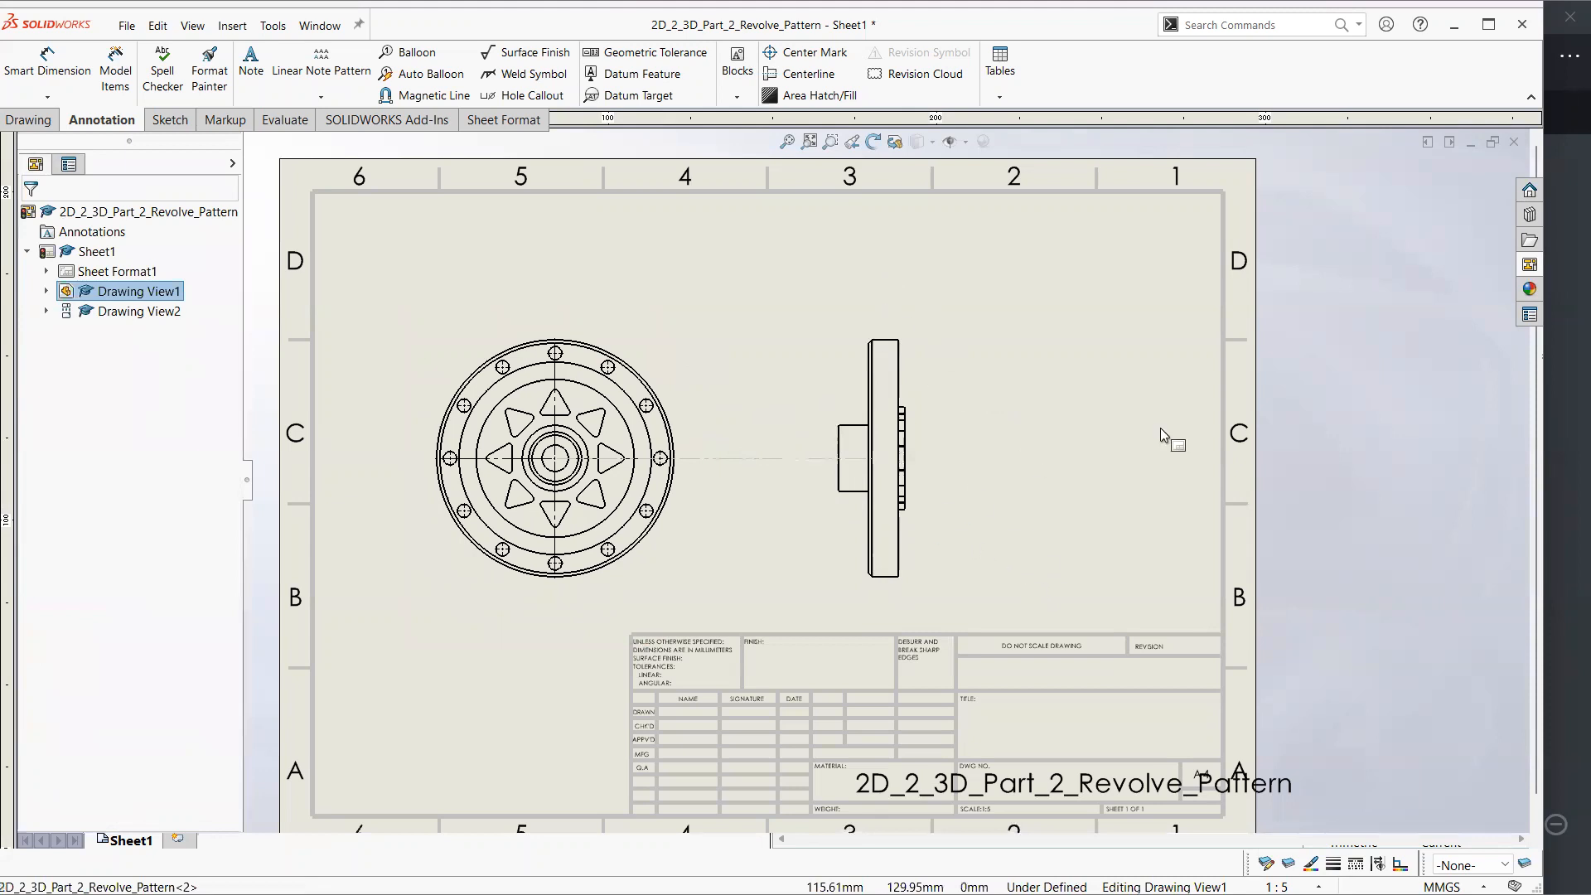
Switch to Xodo to check section A-A in the reference PDF, and return to the SOLIDWORKS drawing
left_click(722, 411)
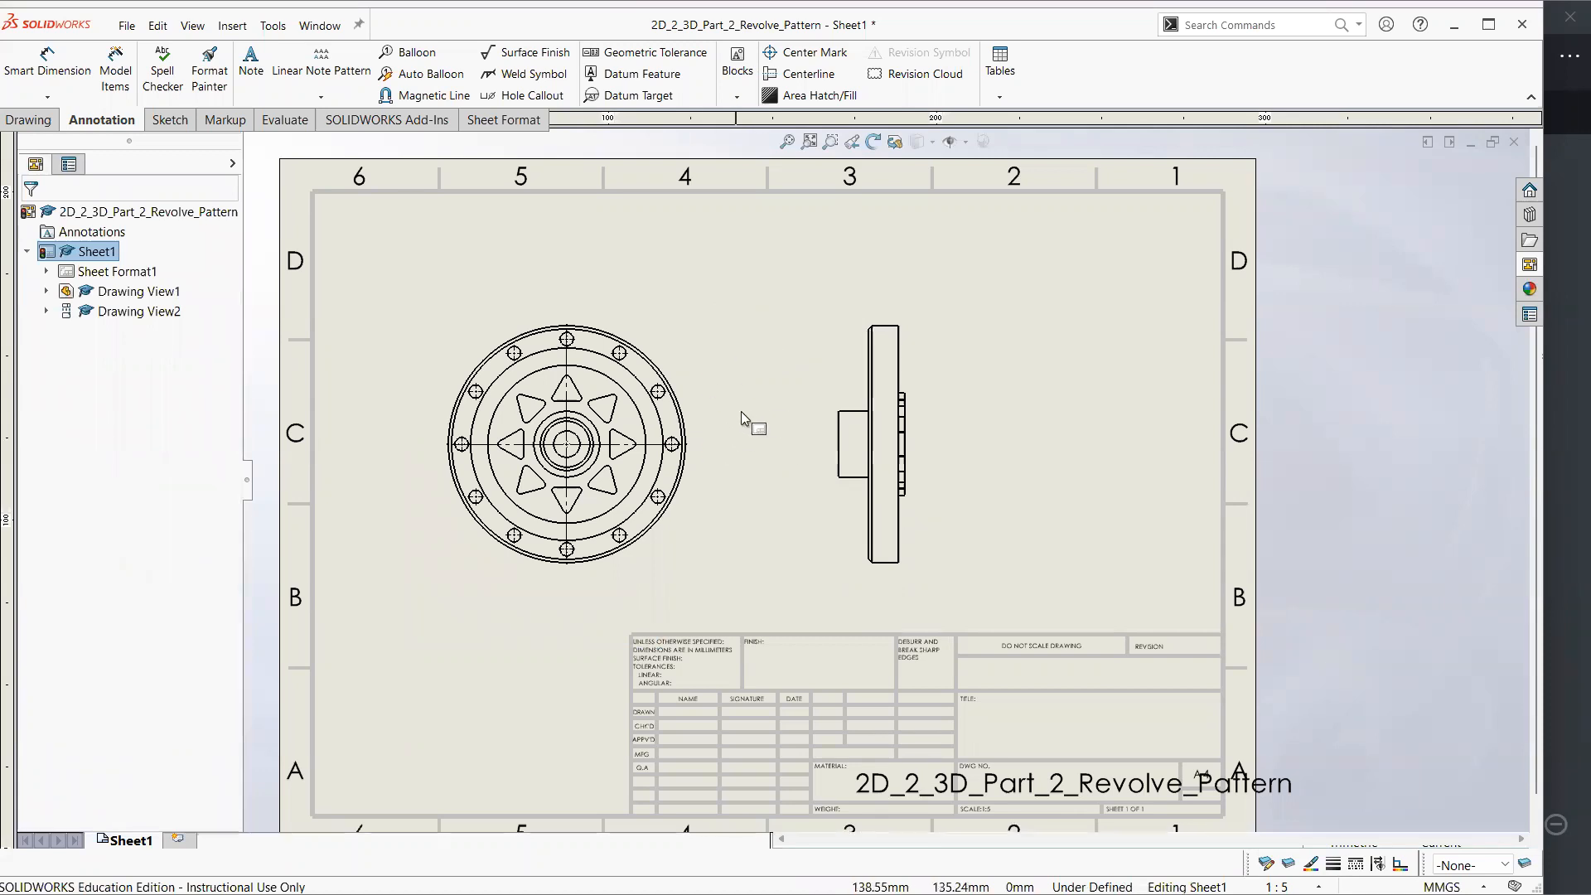
left_click(1564, 365)
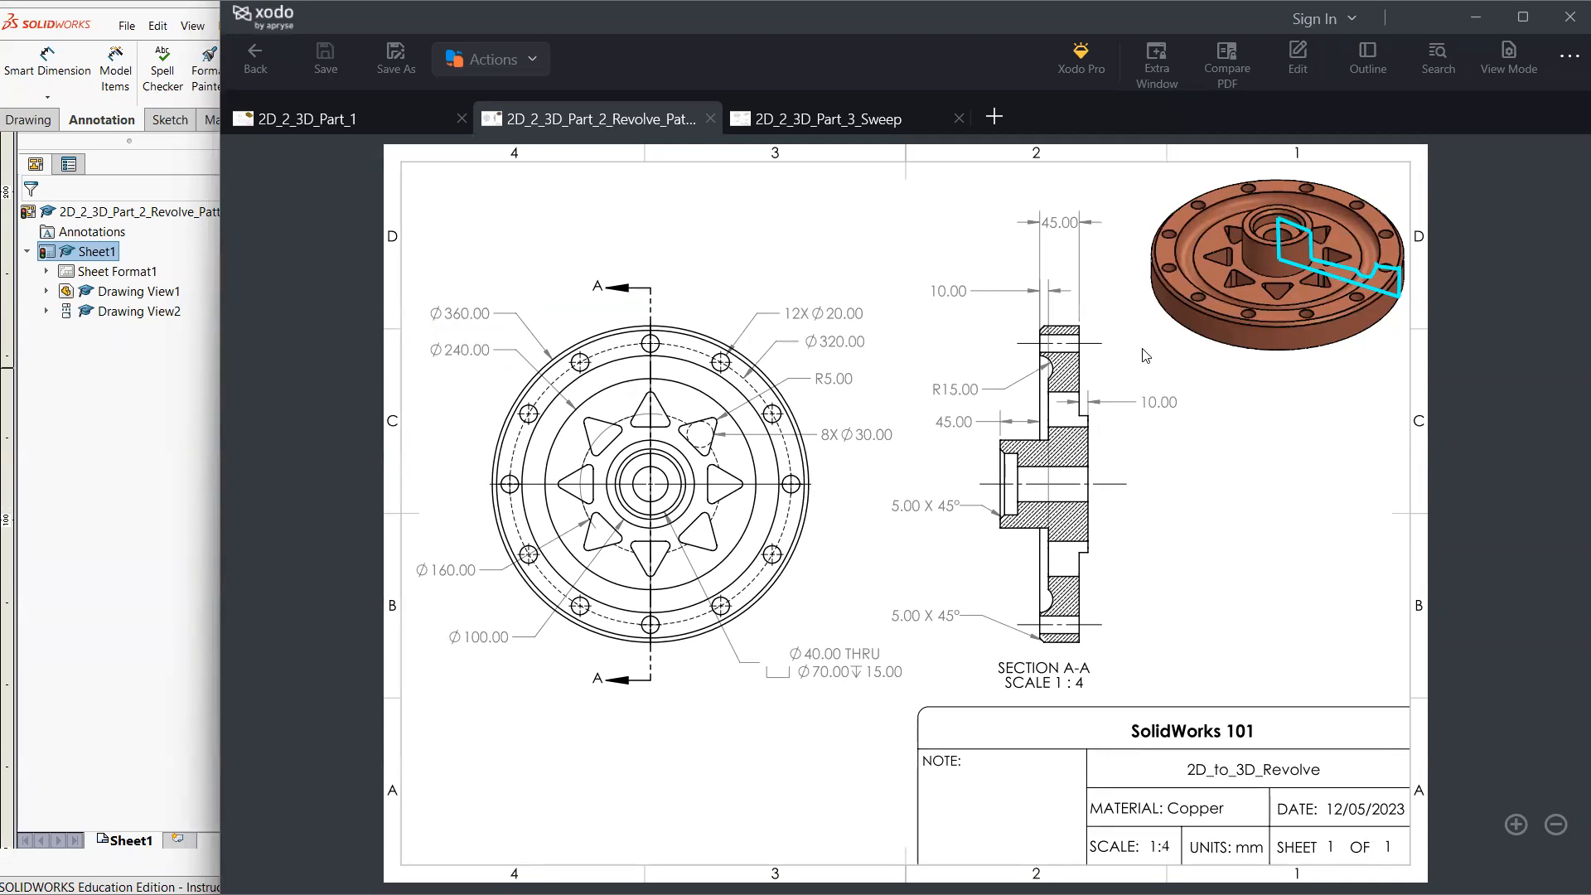
left_click(221, 505)
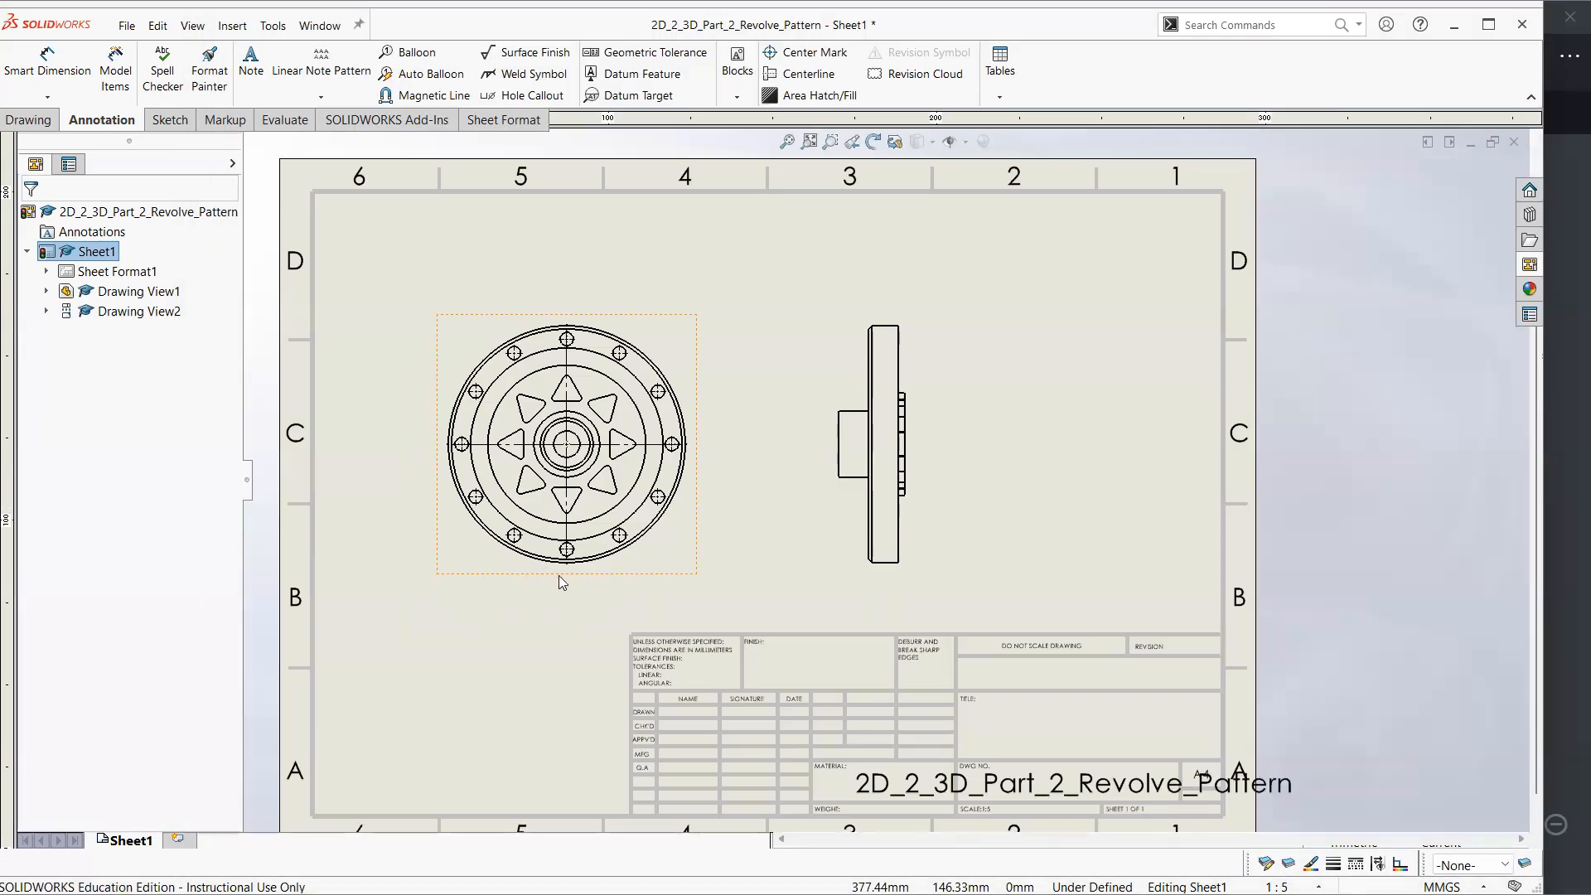
Switch to the 2D_2_3D_Part_2_Revolve_Pattern part model and view it sectioned along the Front Plane
key("ctrl+Tab")
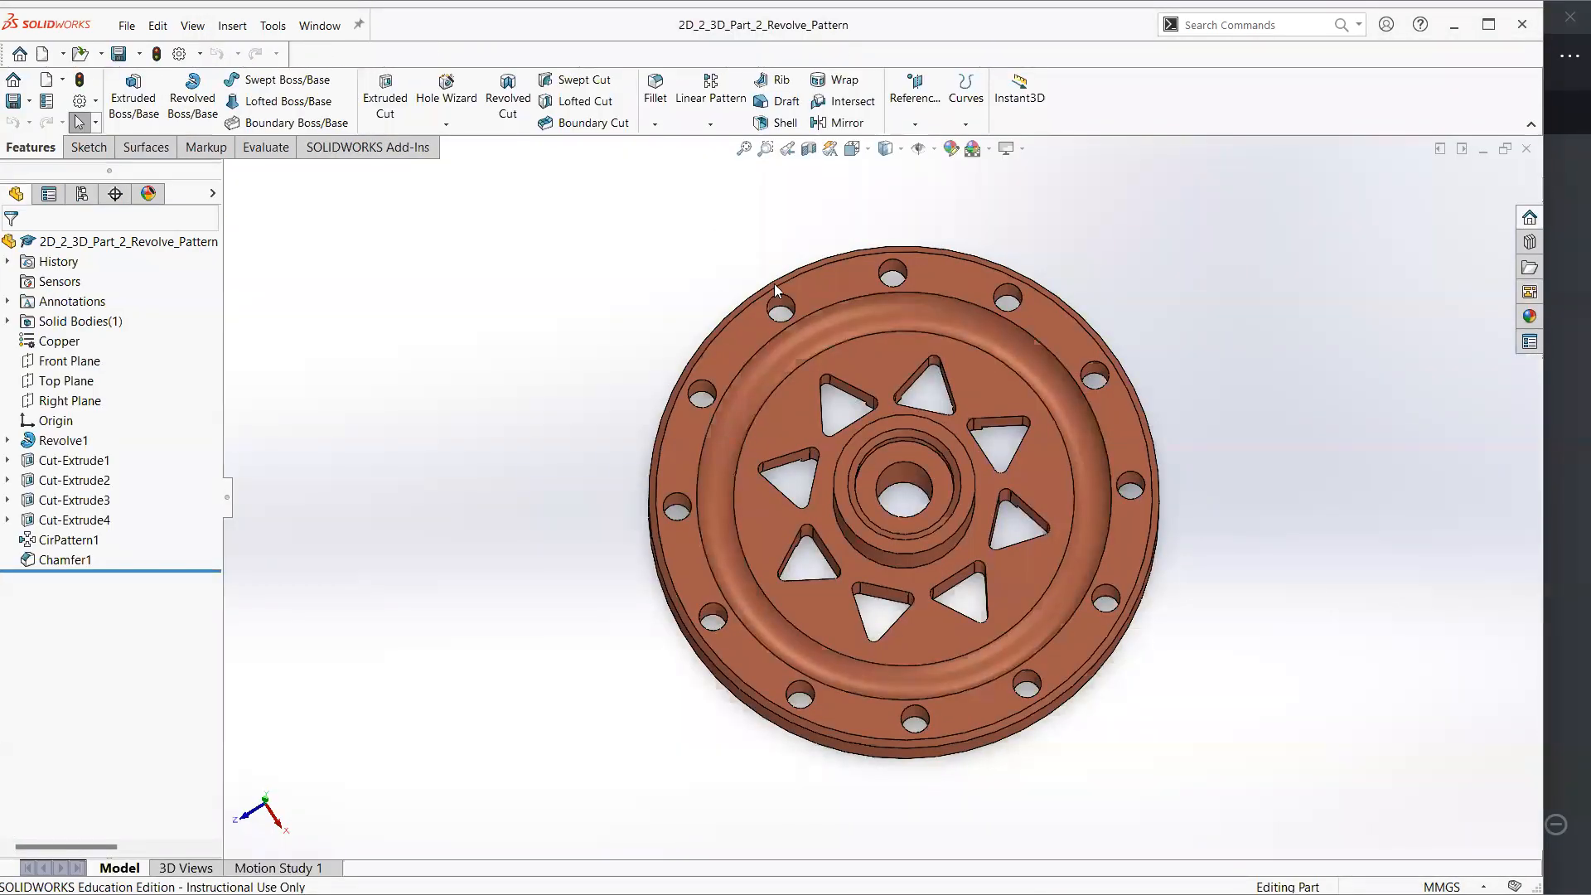
left_click(809, 148)
middle_click_drag(764, 400, 1006, 497)
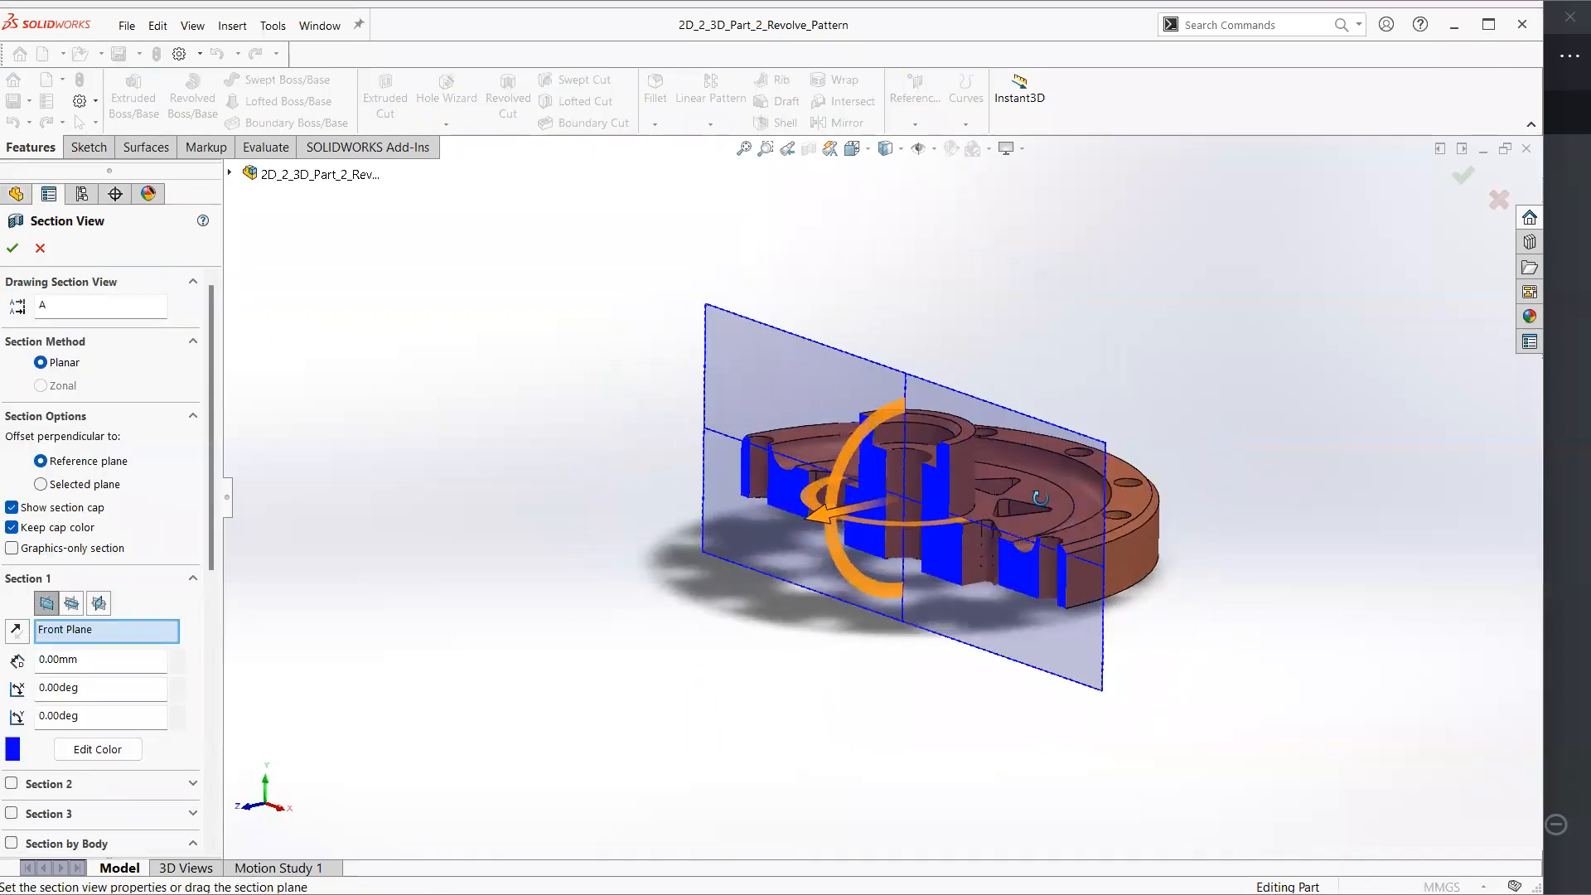
left_click(1463, 177)
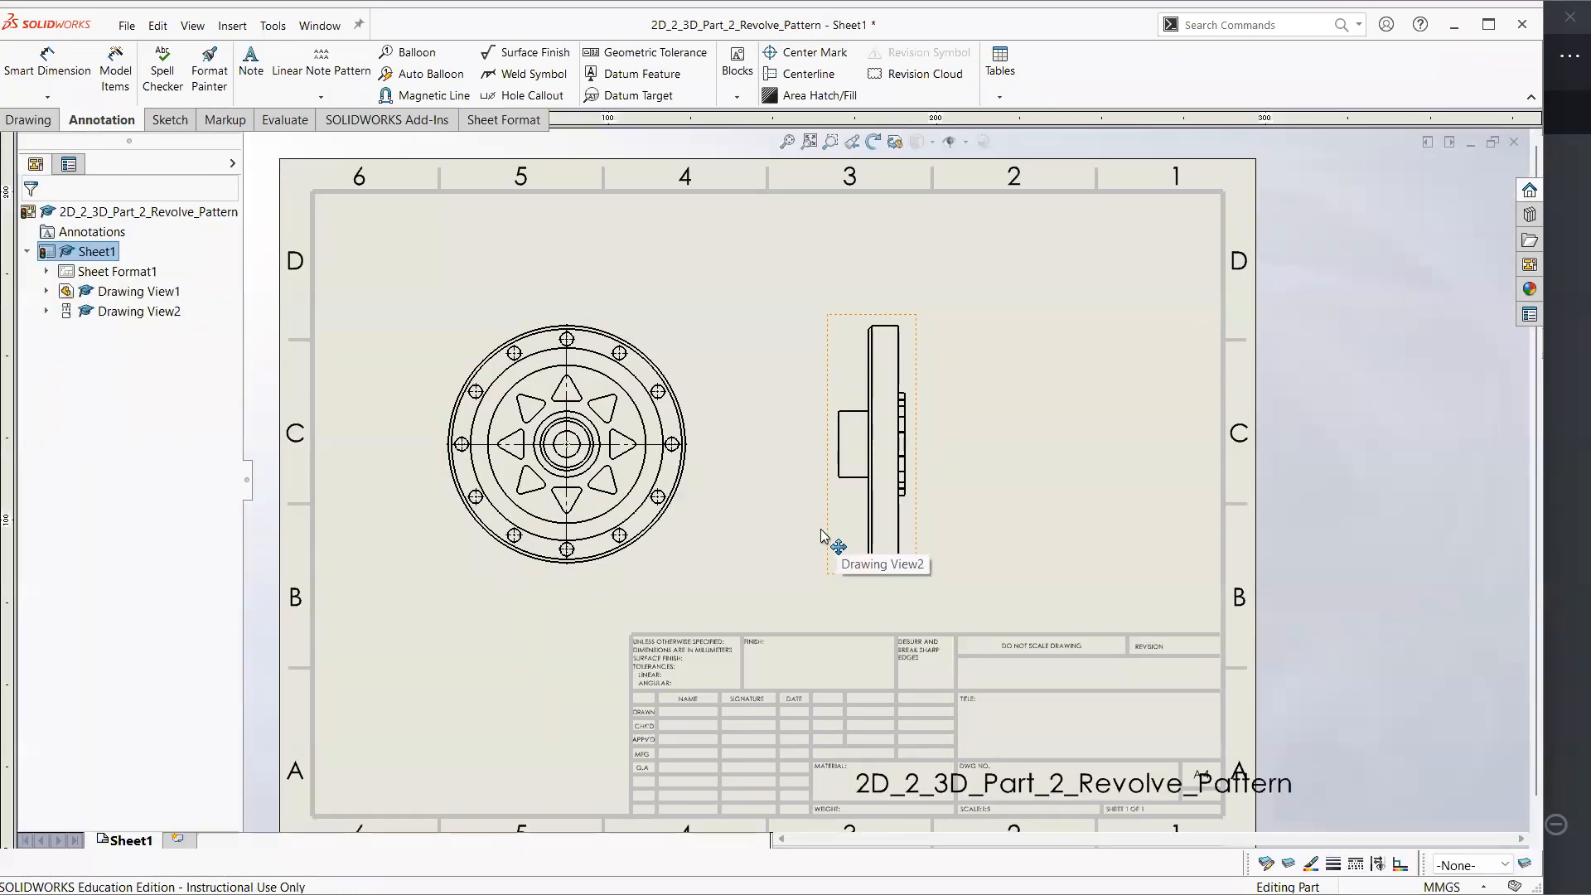
Move the projected side view on Sheet1 slightly closer to the circular front view
left_click_drag(835, 531, 797, 531)
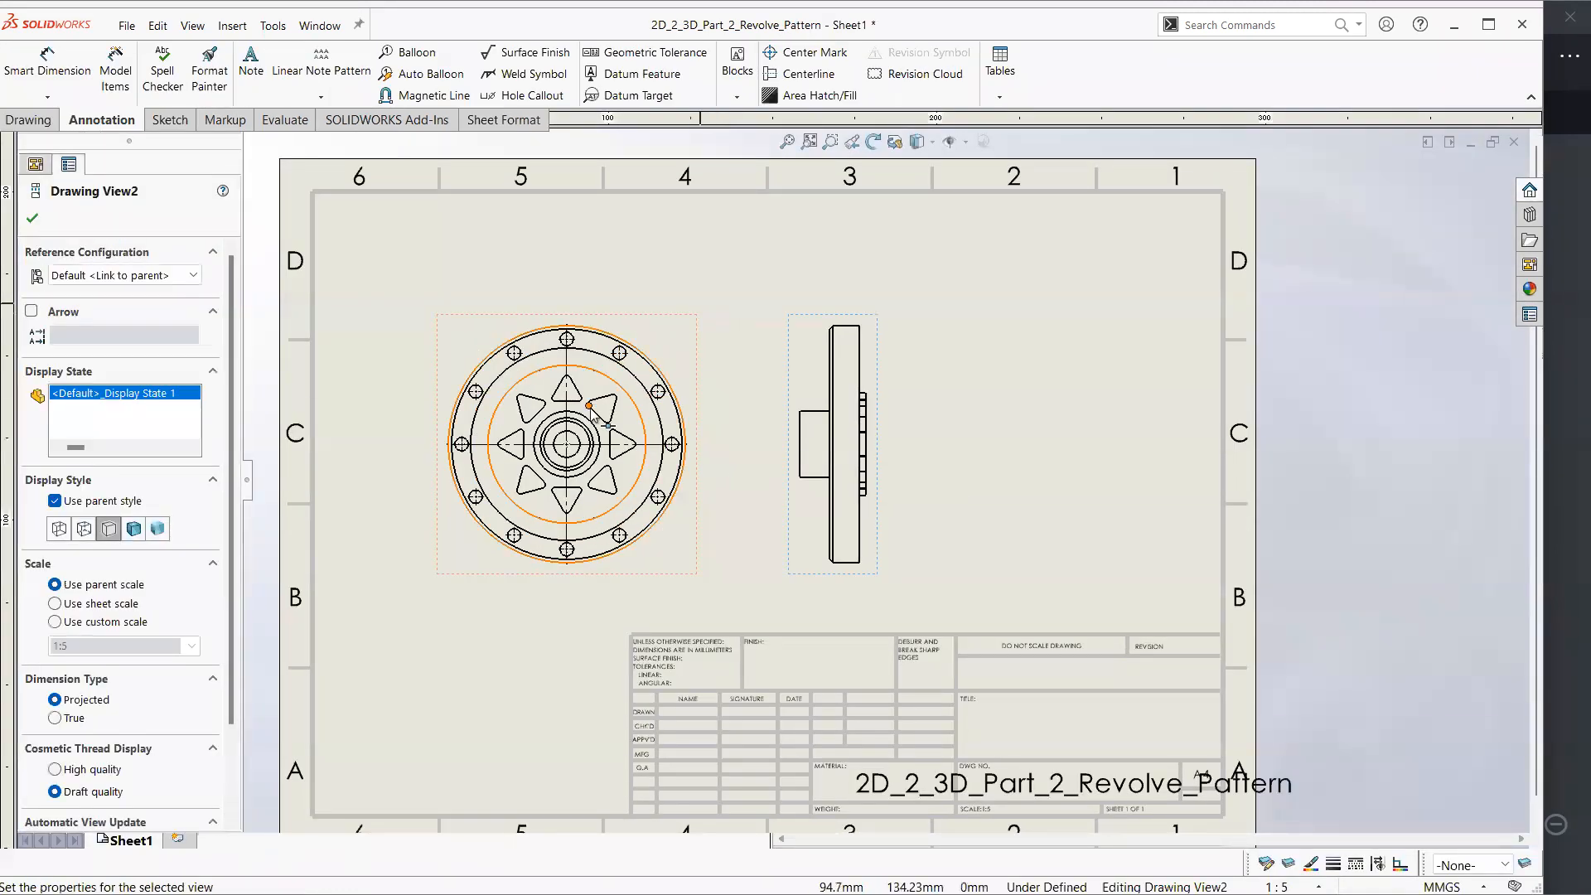
left_click(710, 414)
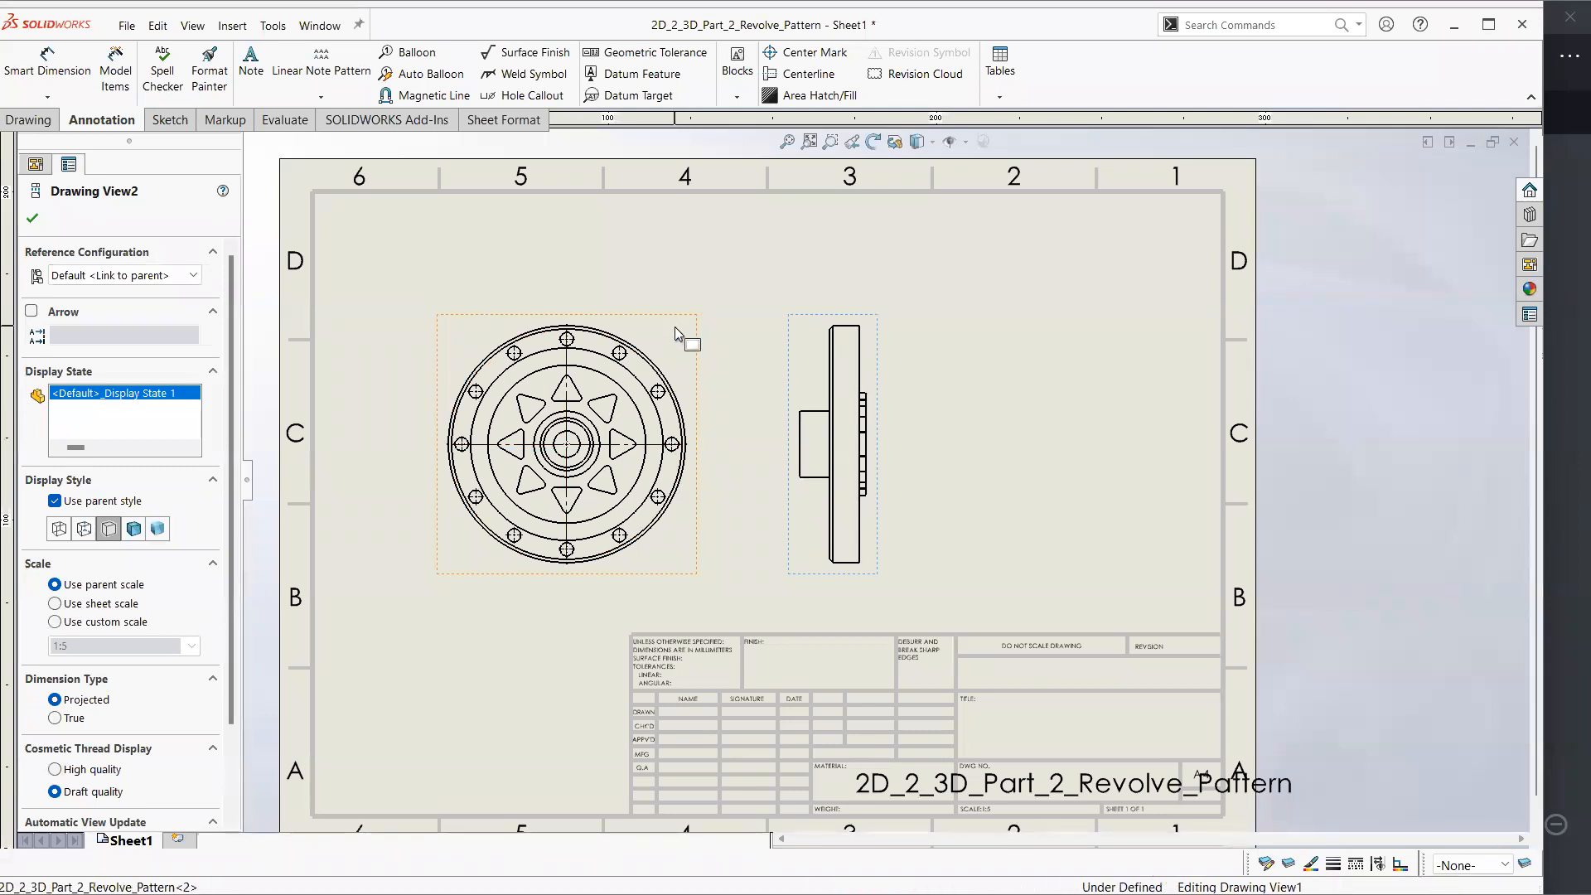
Try Hidden Lines Visible on the front view, set it back to Hidden Lines Removed, and compare with the reference PDF in Xodo
left_click(93, 761)
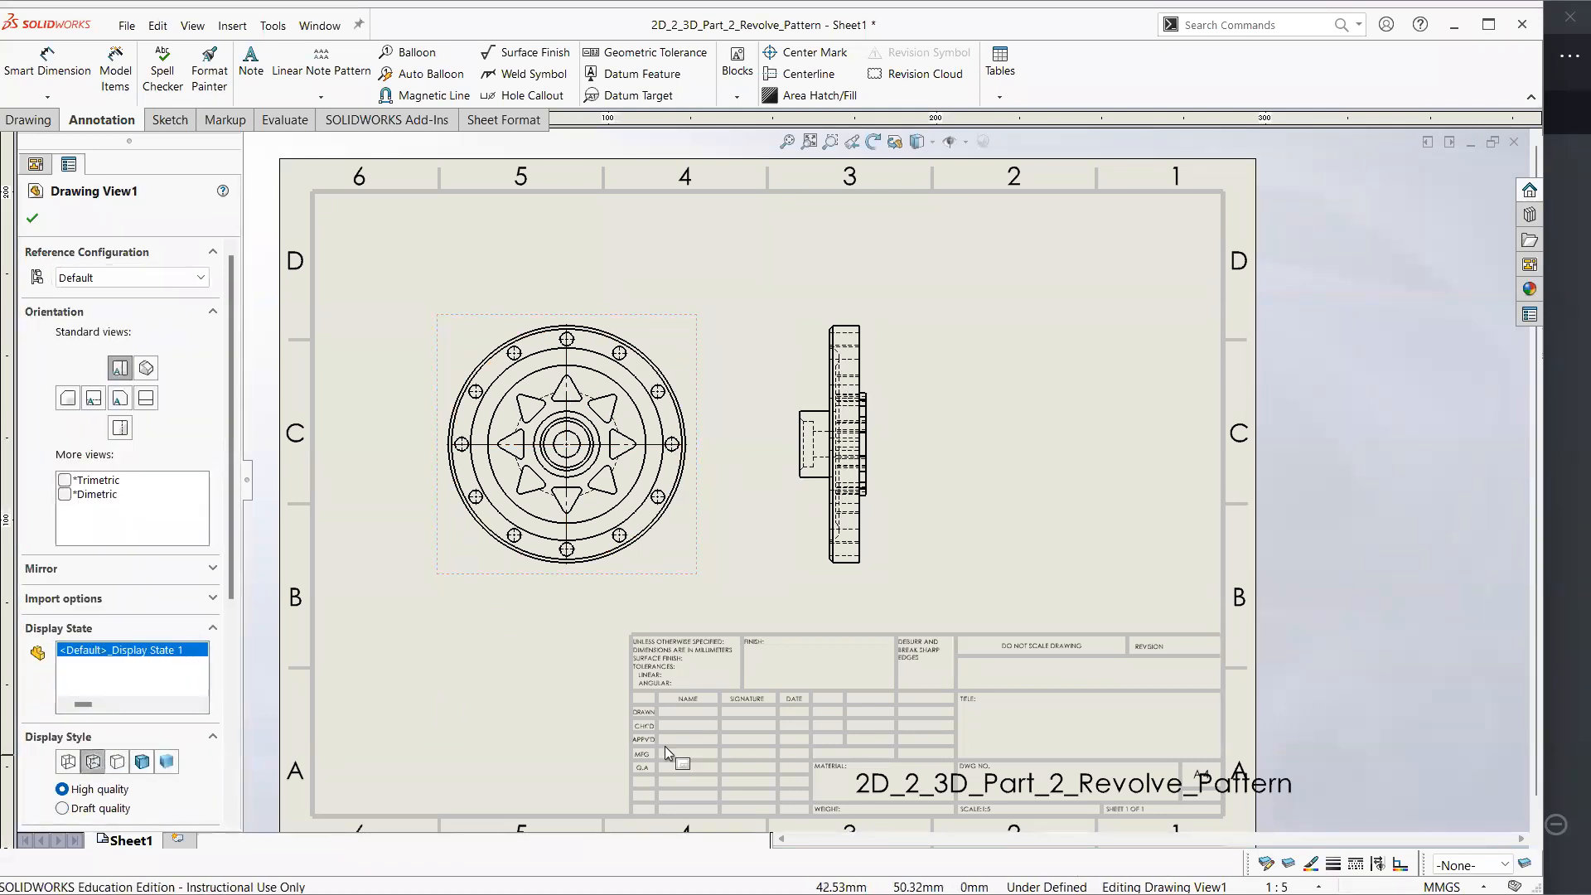
left_click(115, 766)
key("alt+Tab")
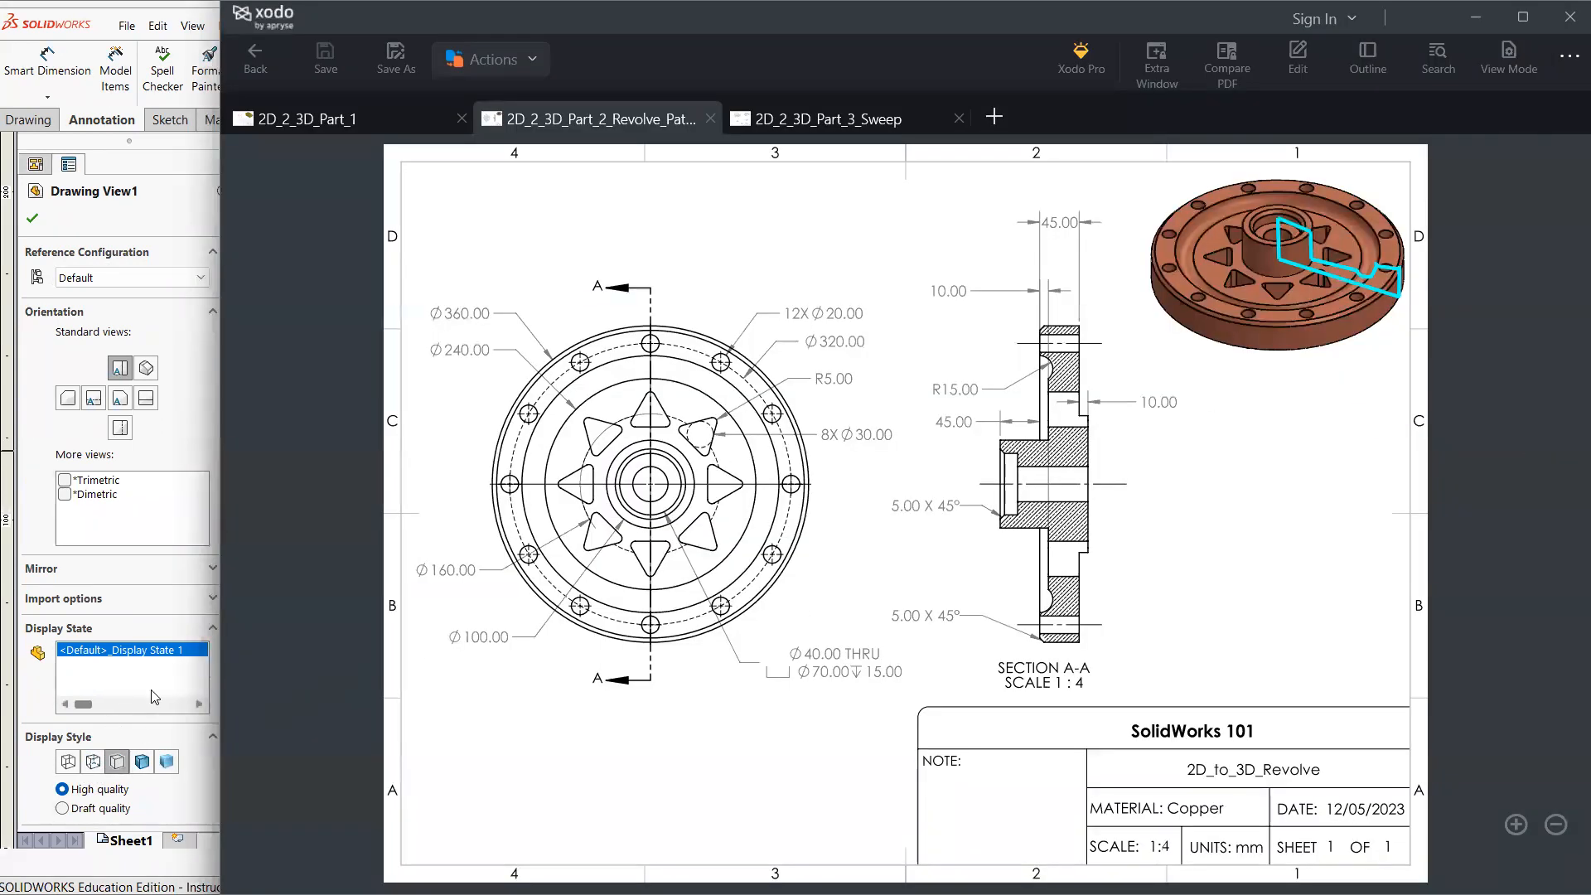
key("alt+Tab")
left_click(711, 496)
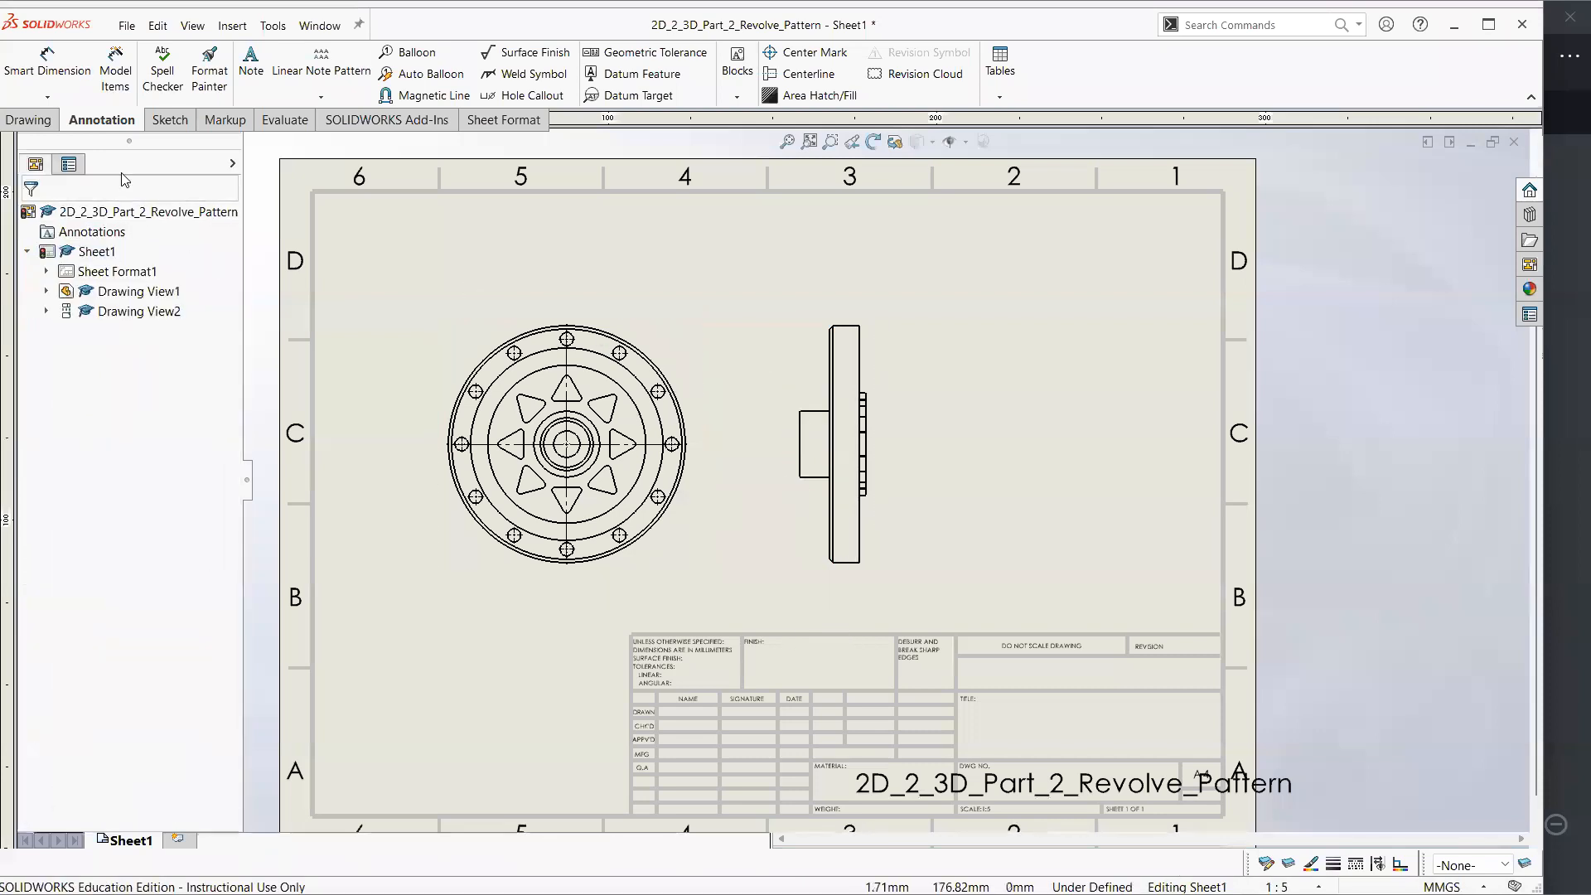
left_click(48, 124)
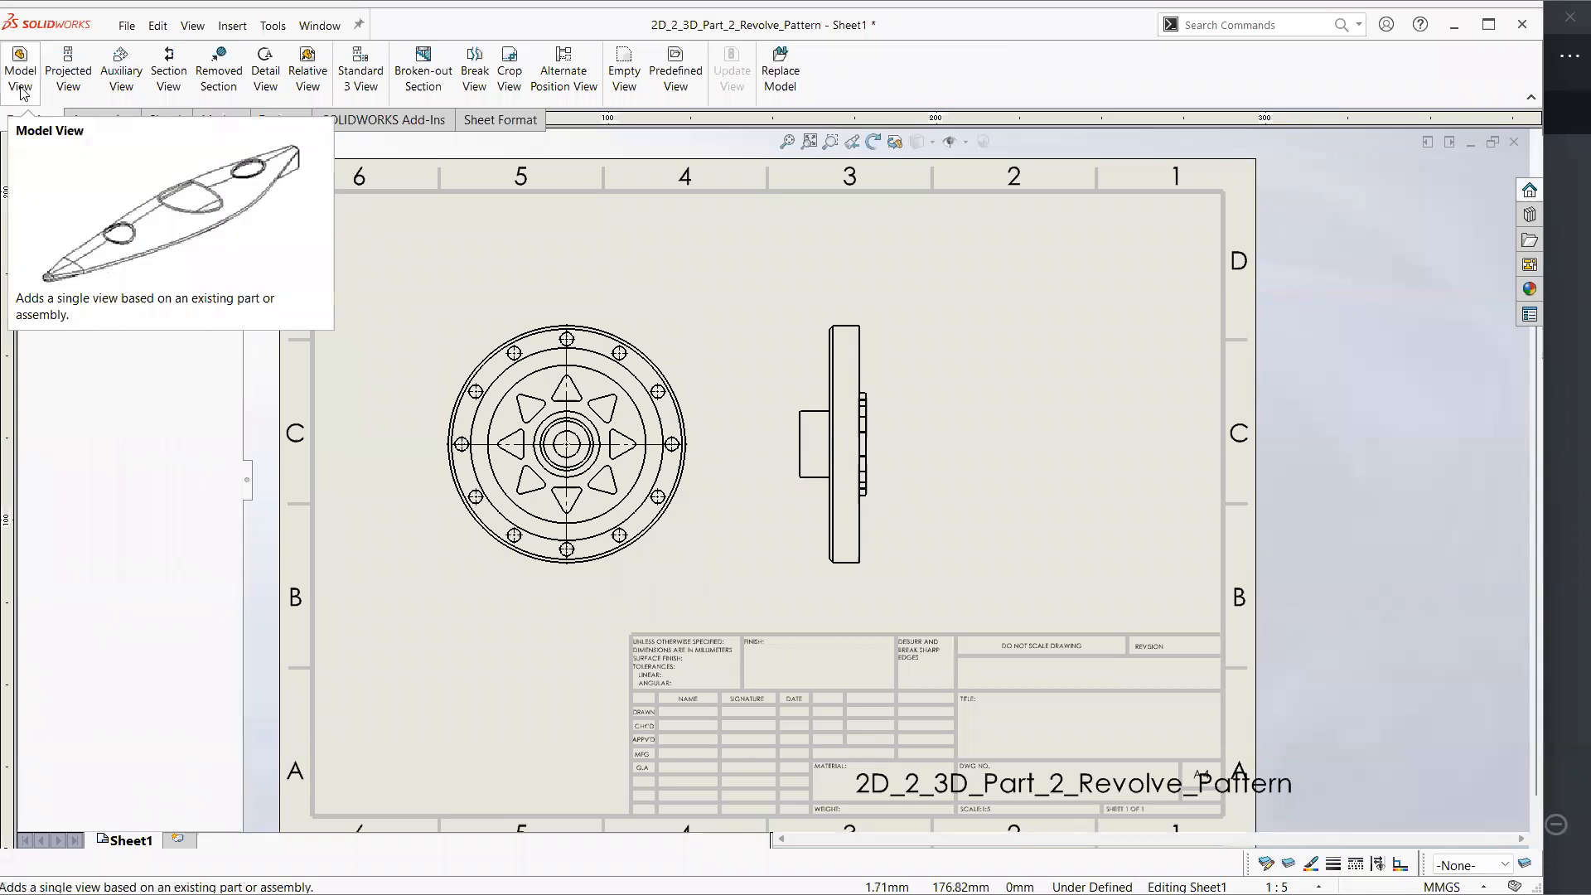
left_click(170, 76)
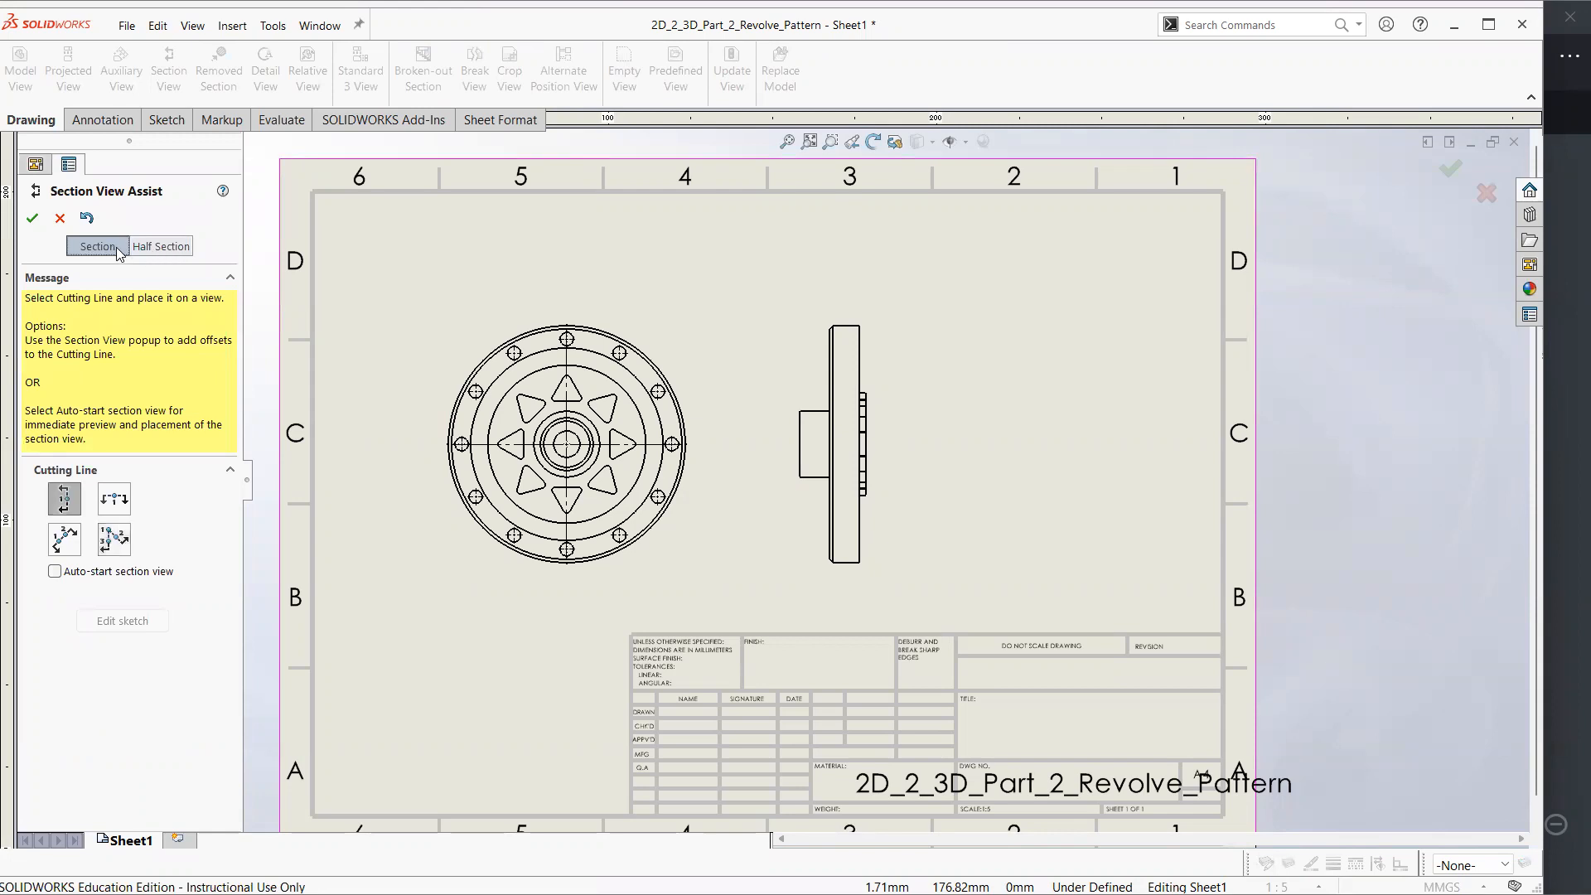
left_click(152, 251)
left_click(99, 252)
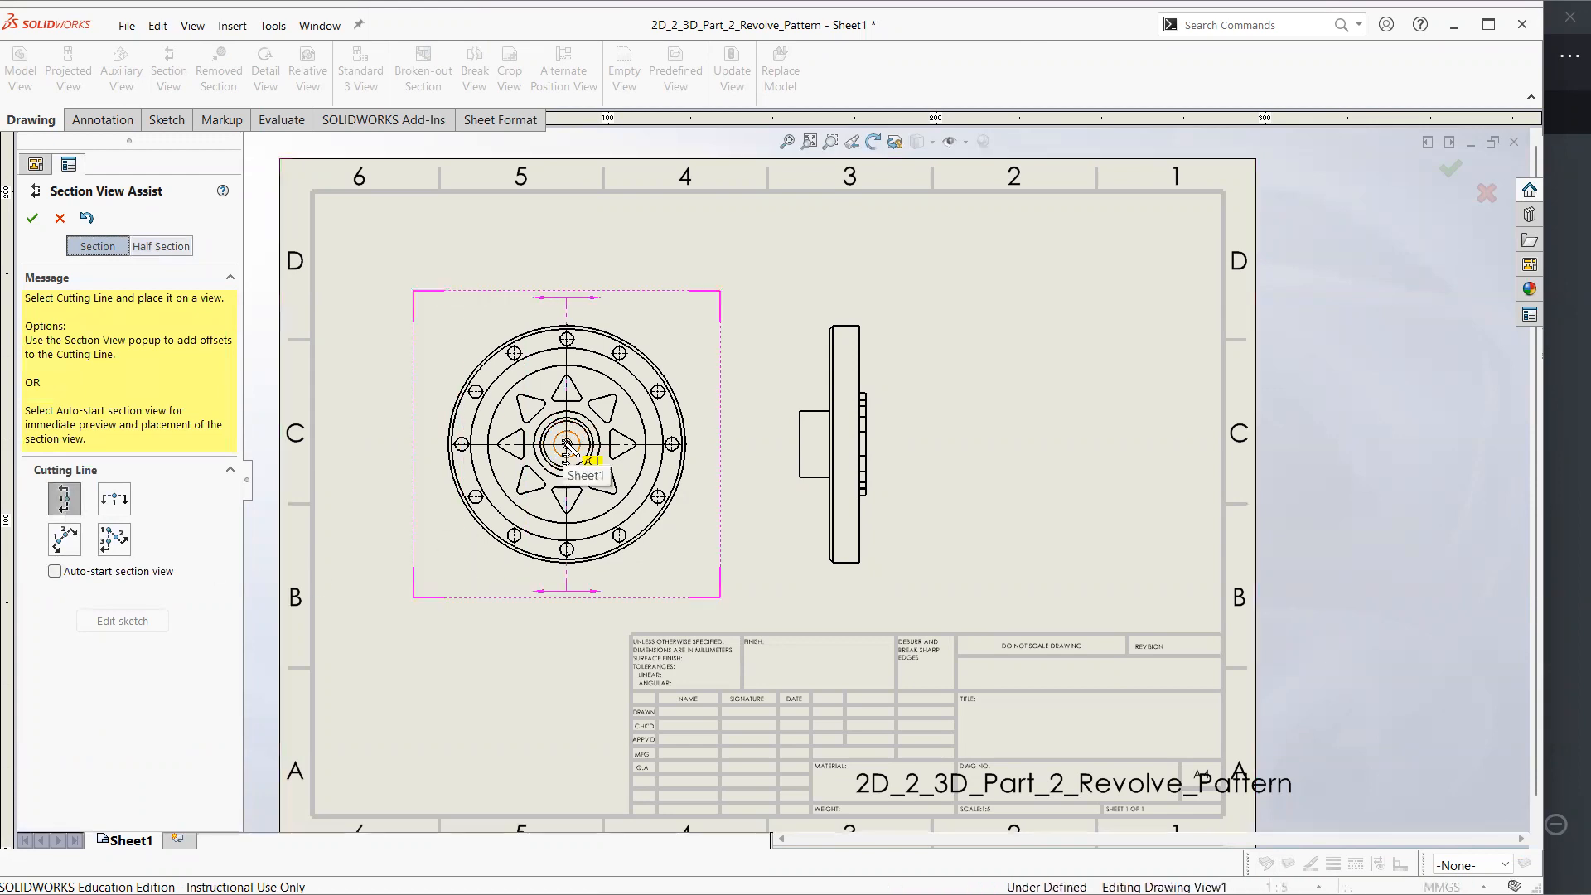
key("Escape")
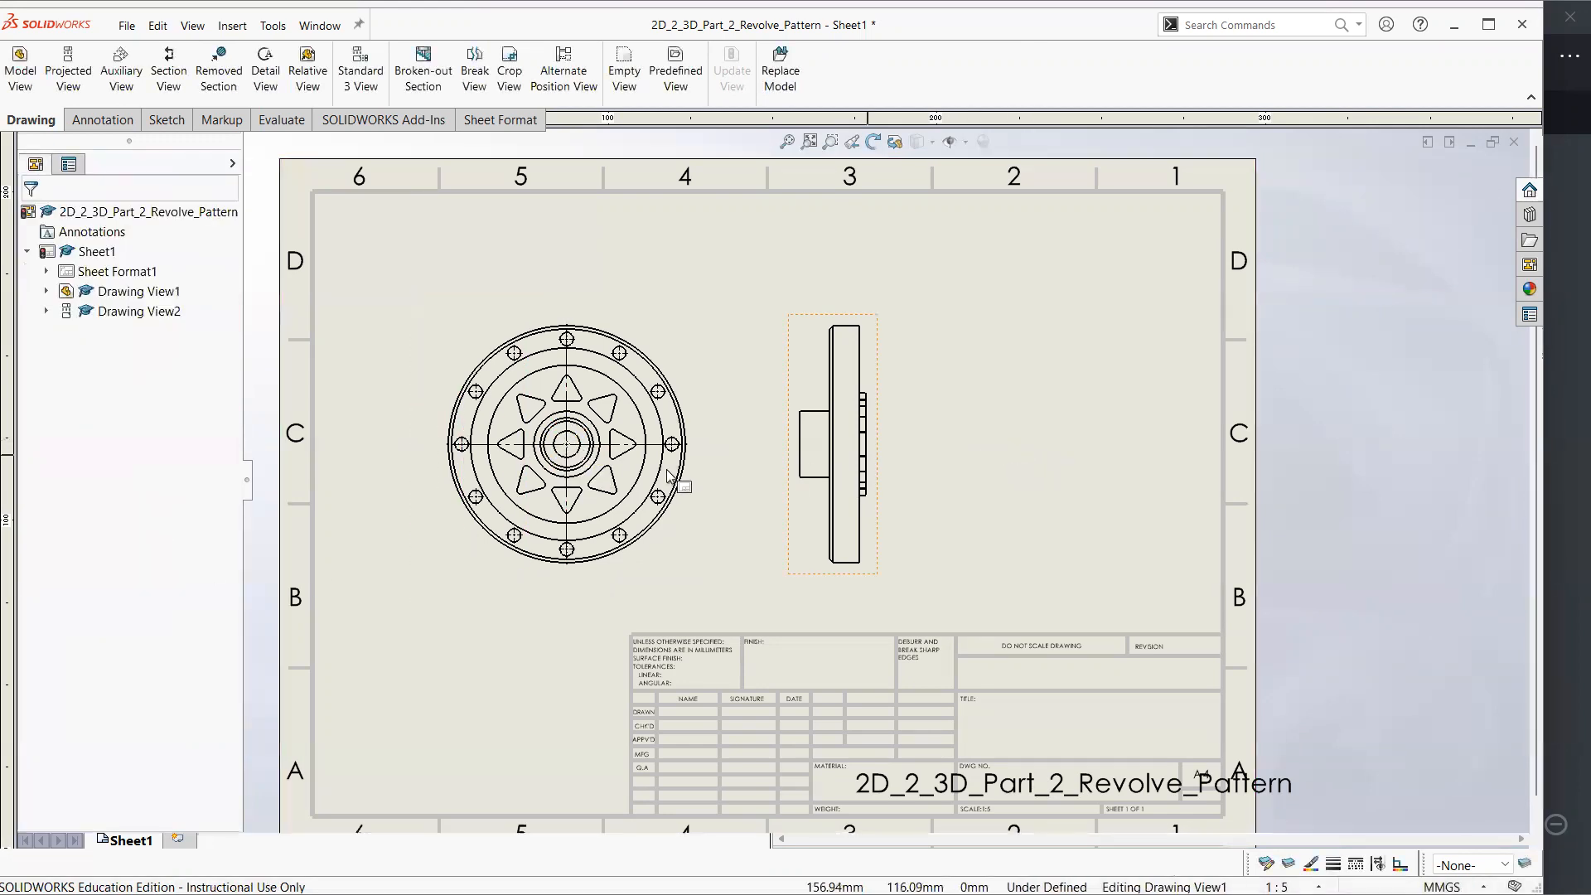
Create section view A-A with a vertical cutting line through the front view's centre and place it beyond the side view
left_click(168, 75)
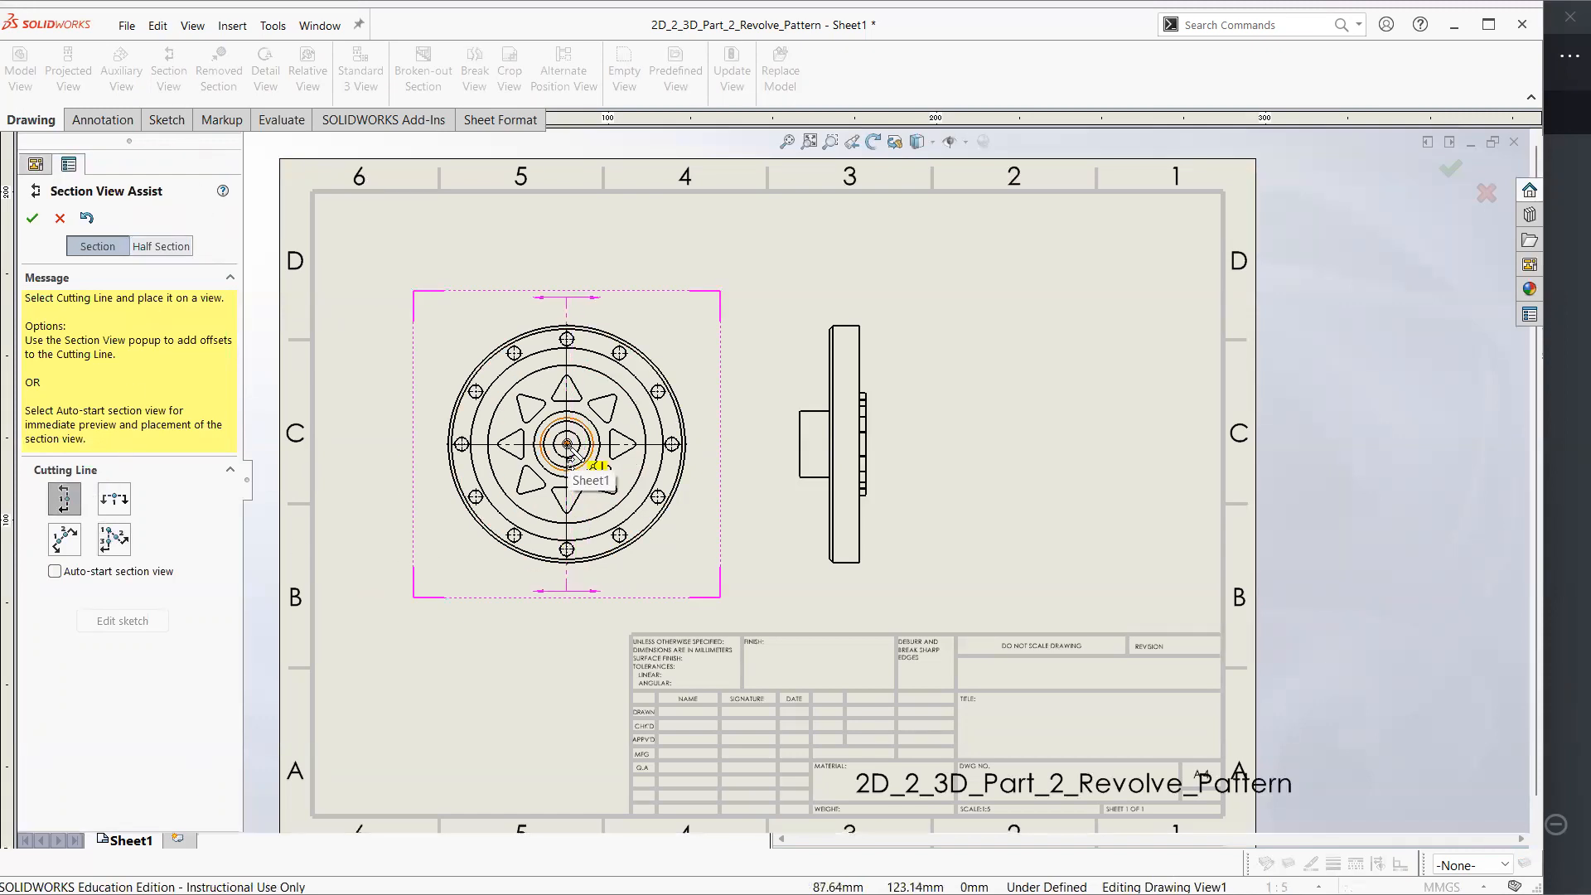
left_click(569, 495)
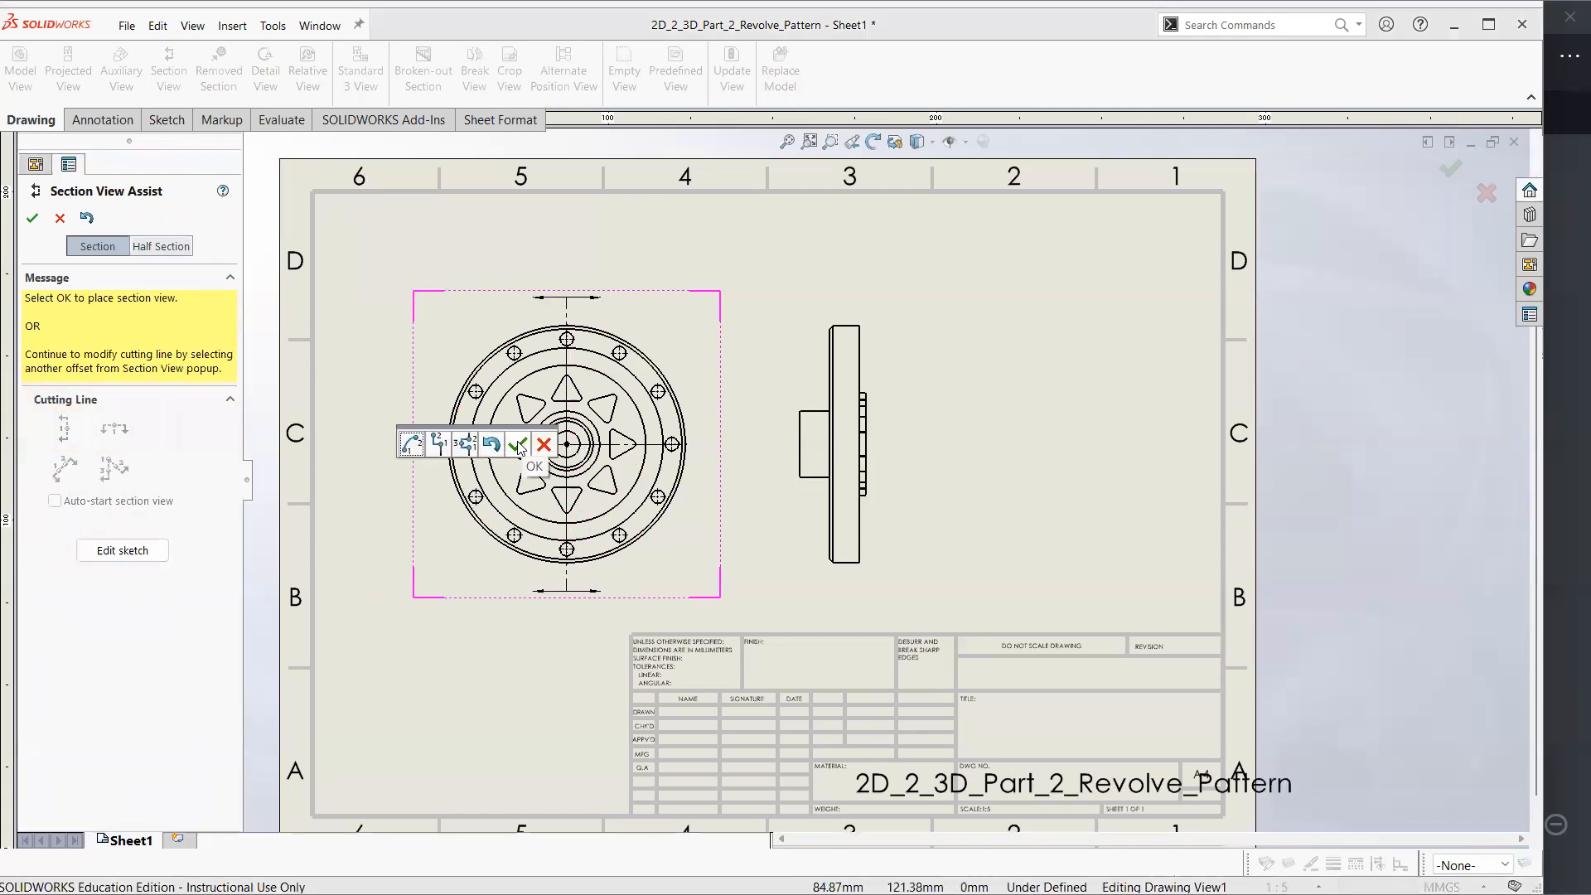
left_click(519, 446)
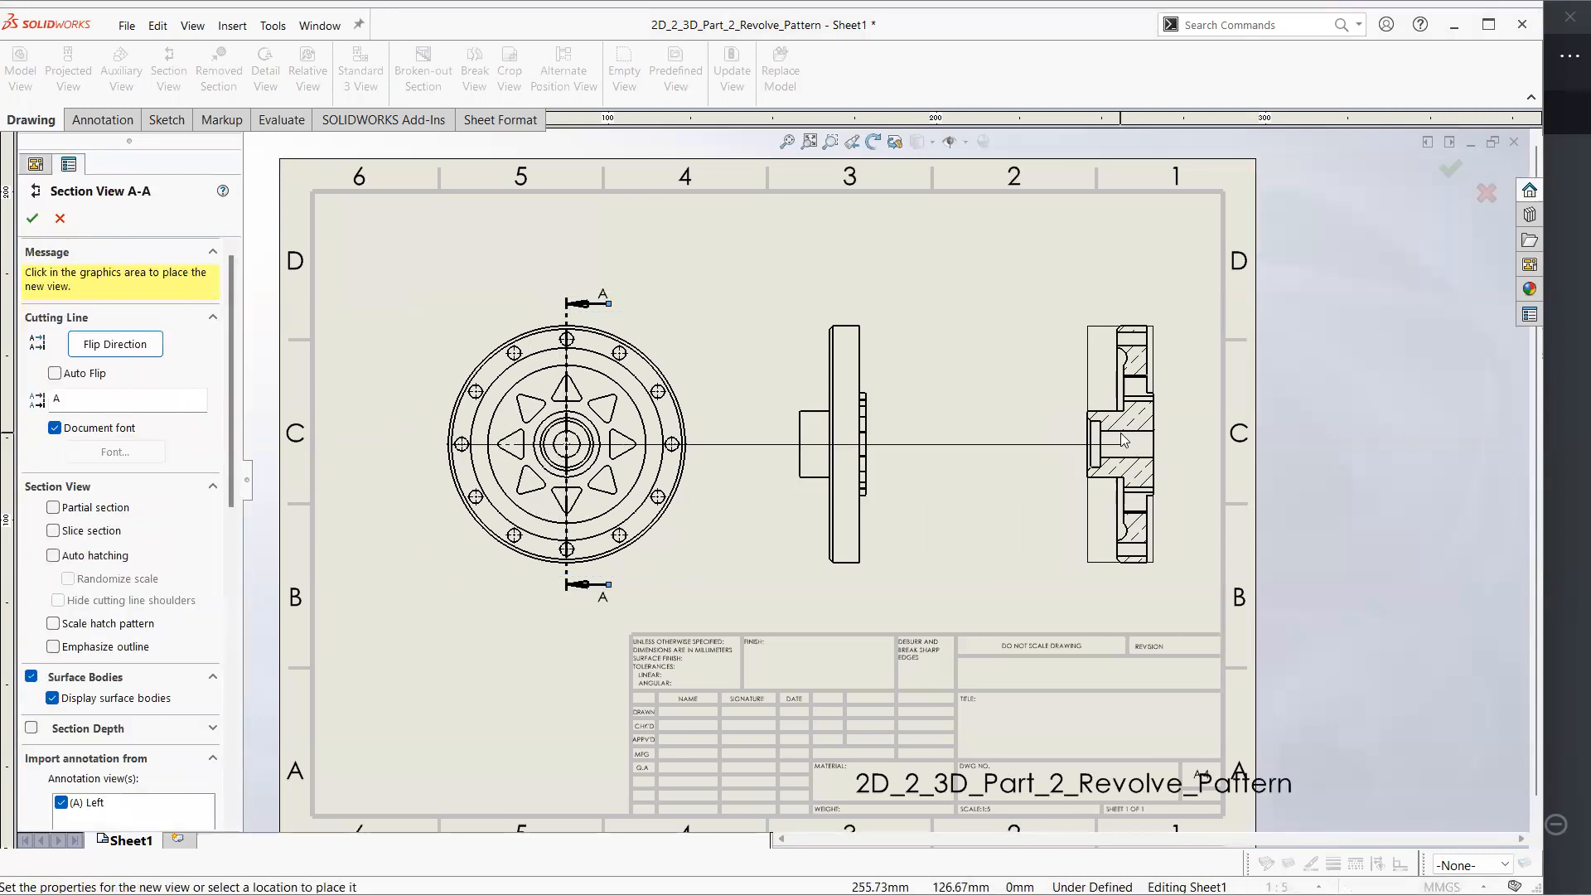
left_click(1096, 446)
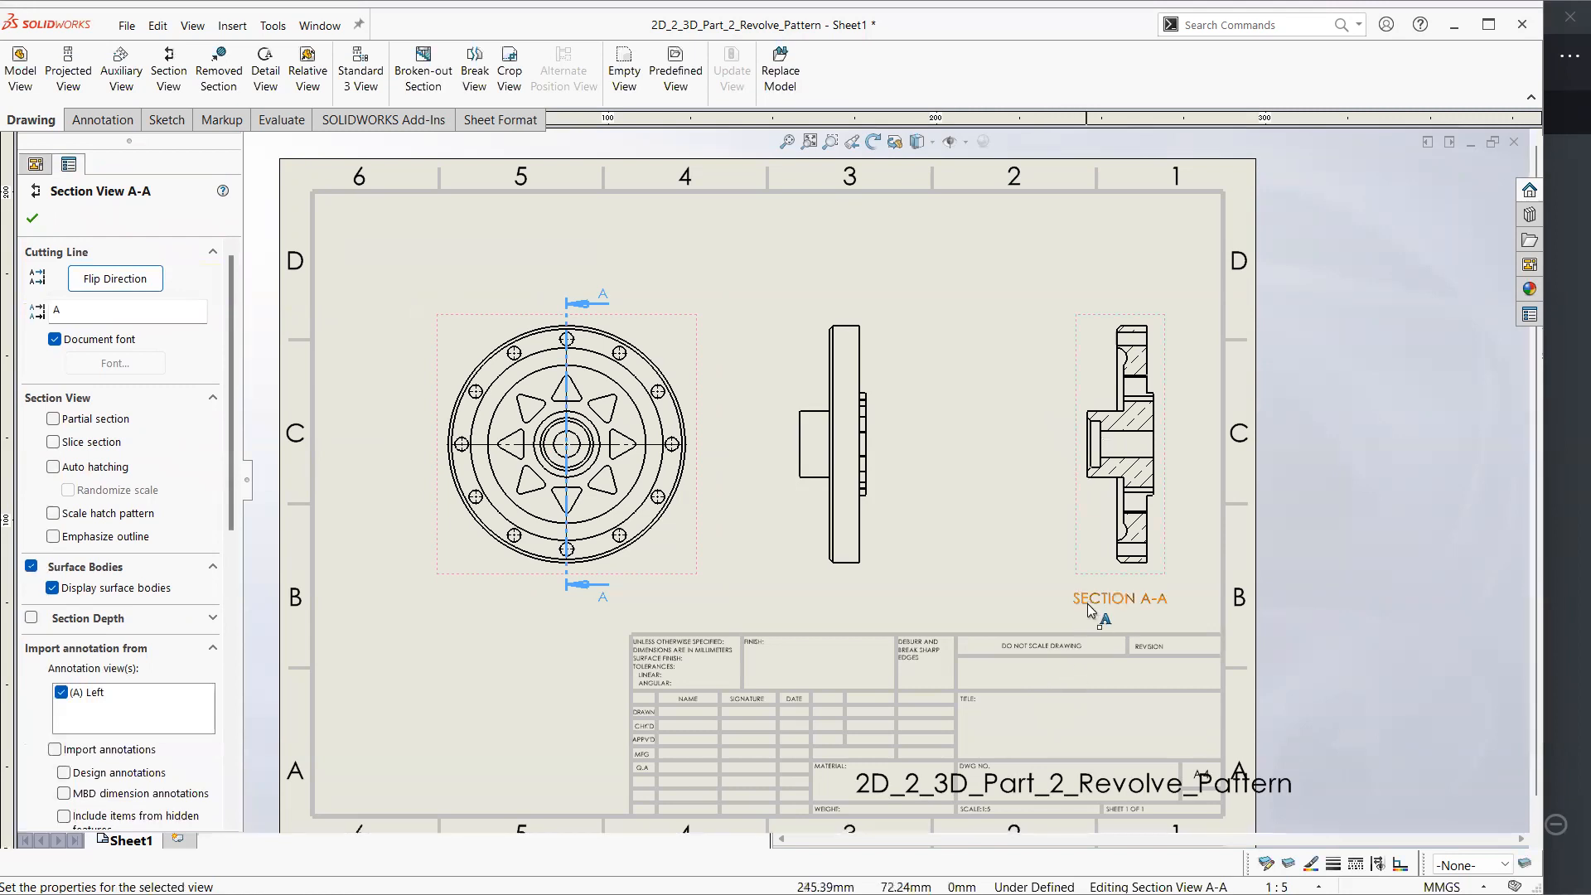
left_click(1177, 438)
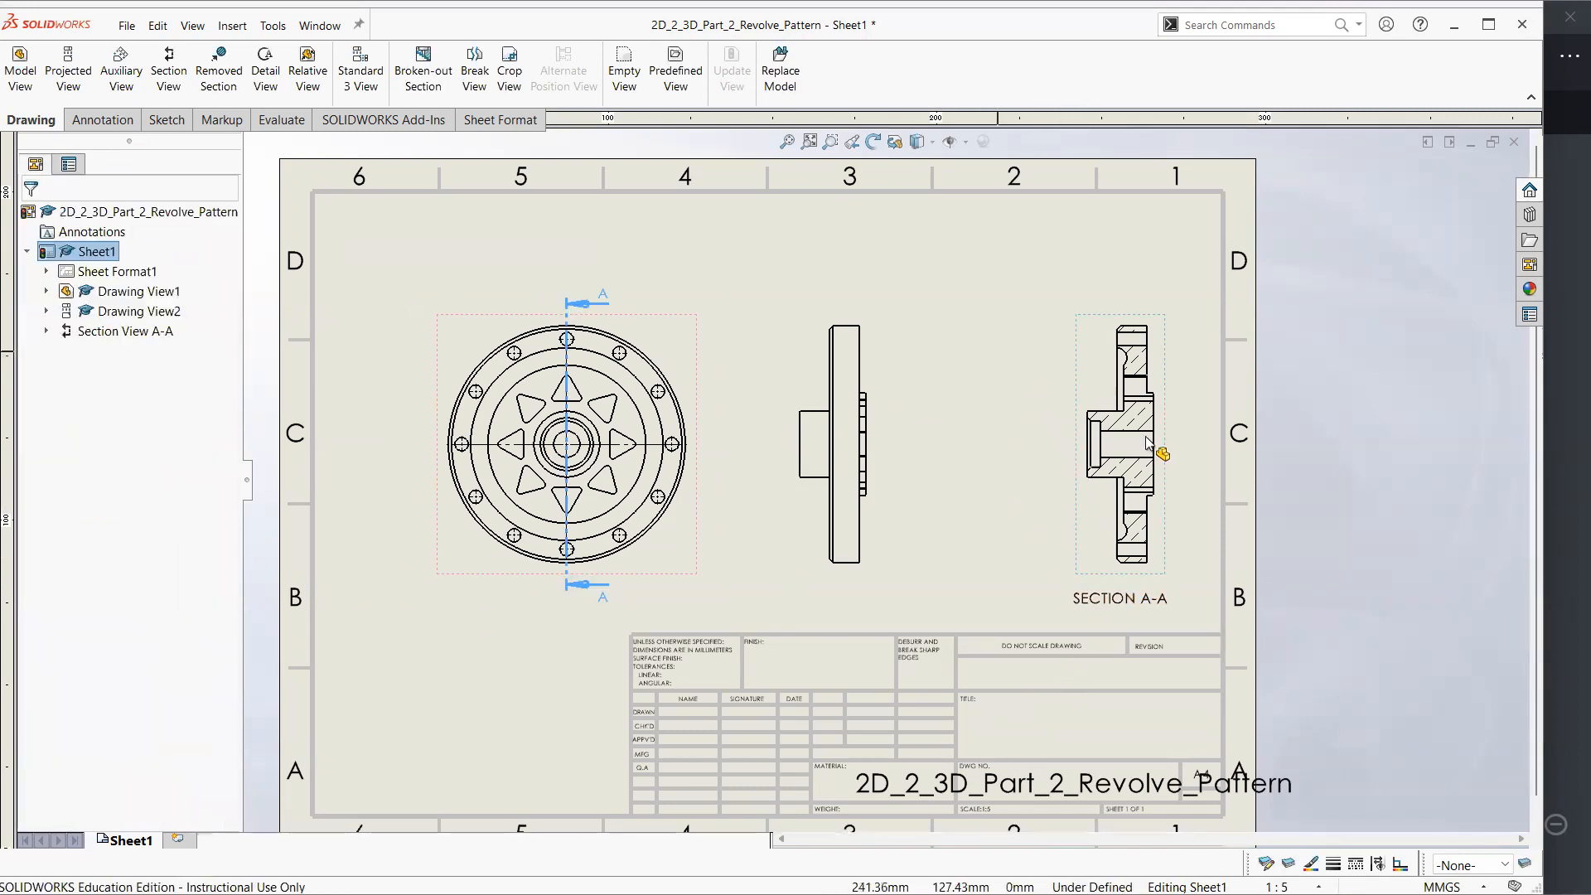
Turn off the material crosshatch in section A-A and set its ANSI33 (Bronze Brass) hatch pattern scale to 4
left_click(1144, 412)
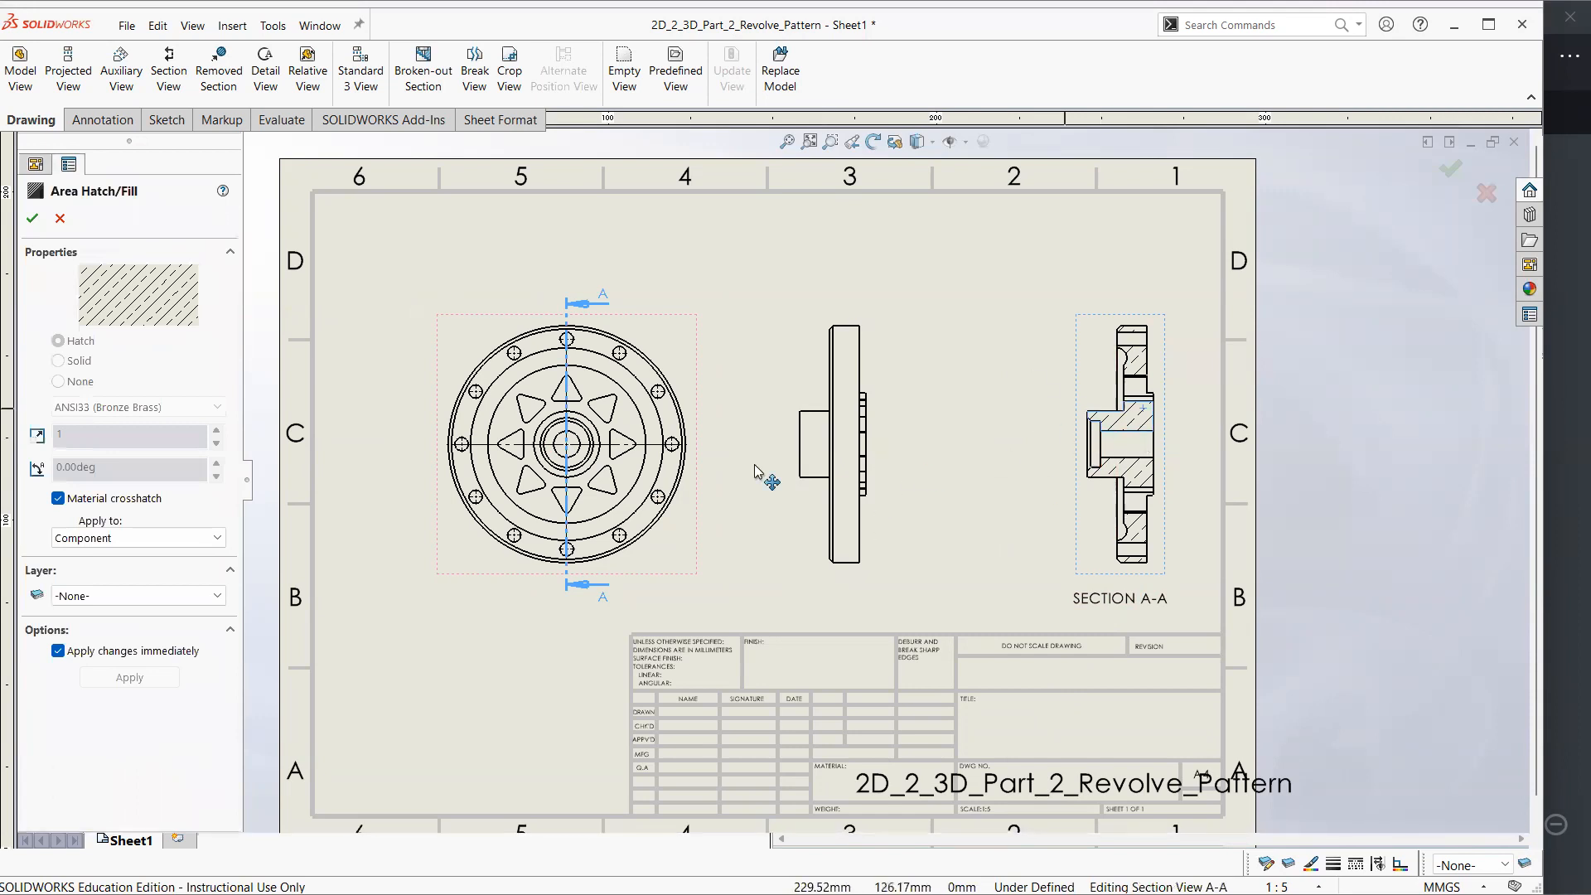
left_click(59, 499)
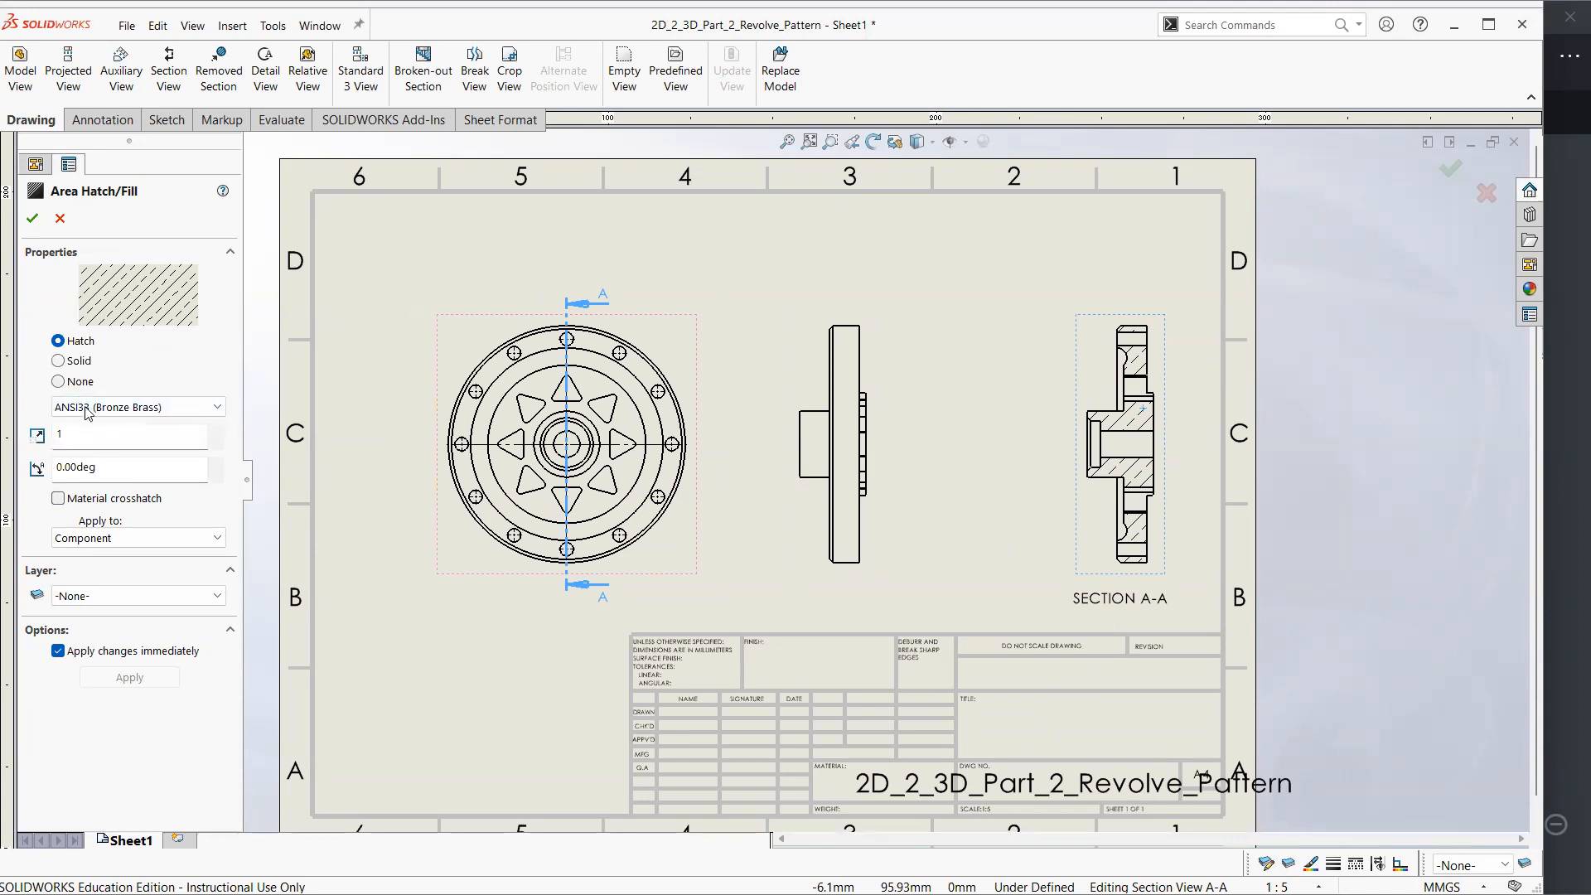
left_click(212, 434)
left_click(212, 433)
left_click(212, 434)
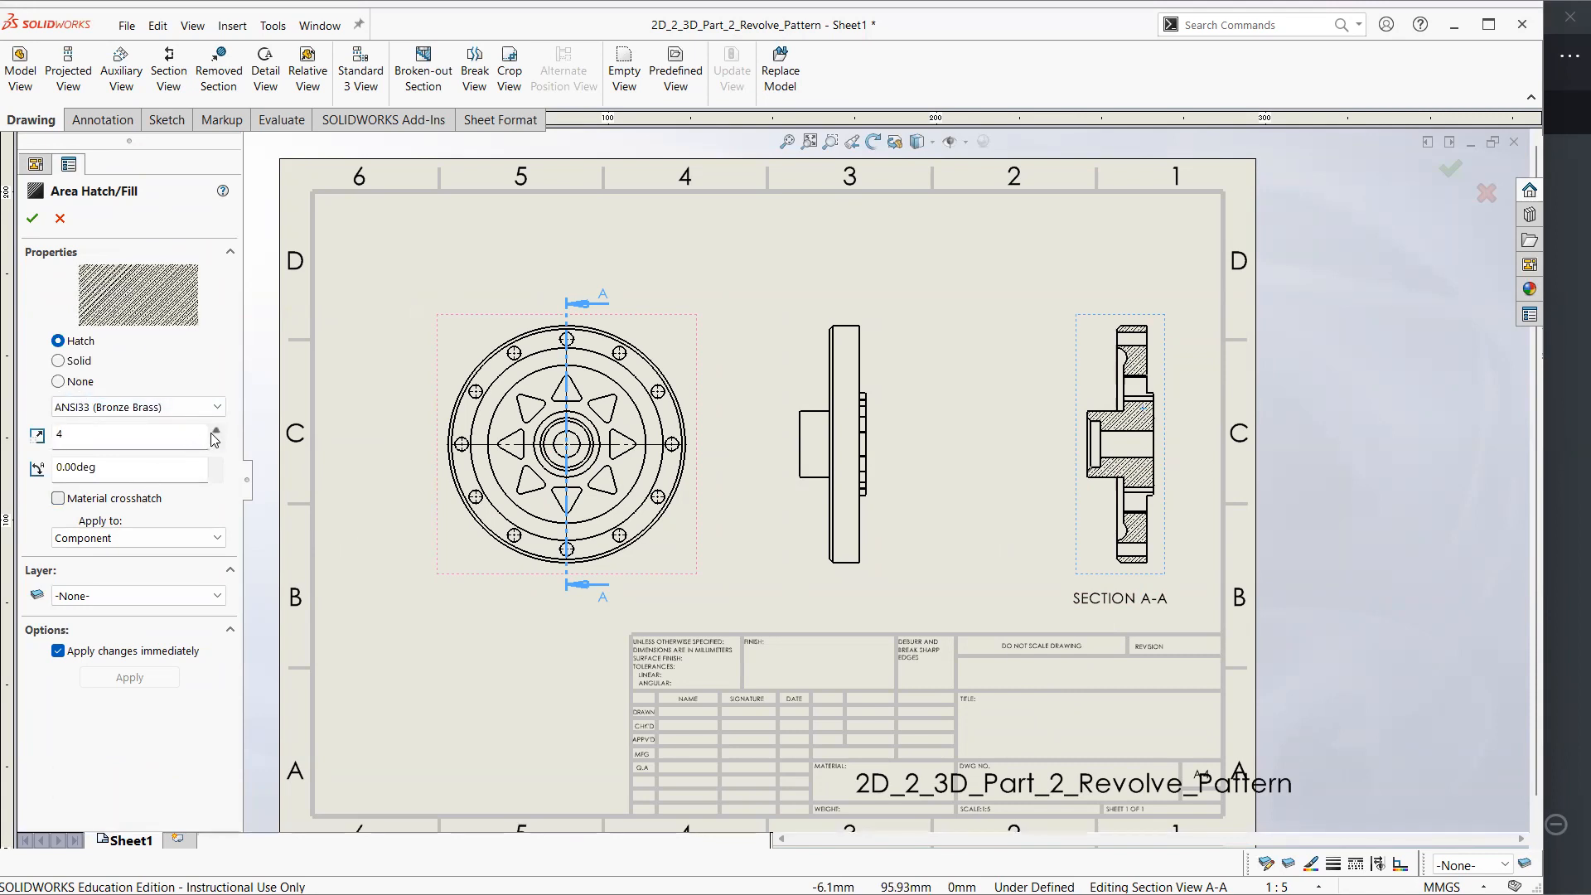
left_click(995, 279)
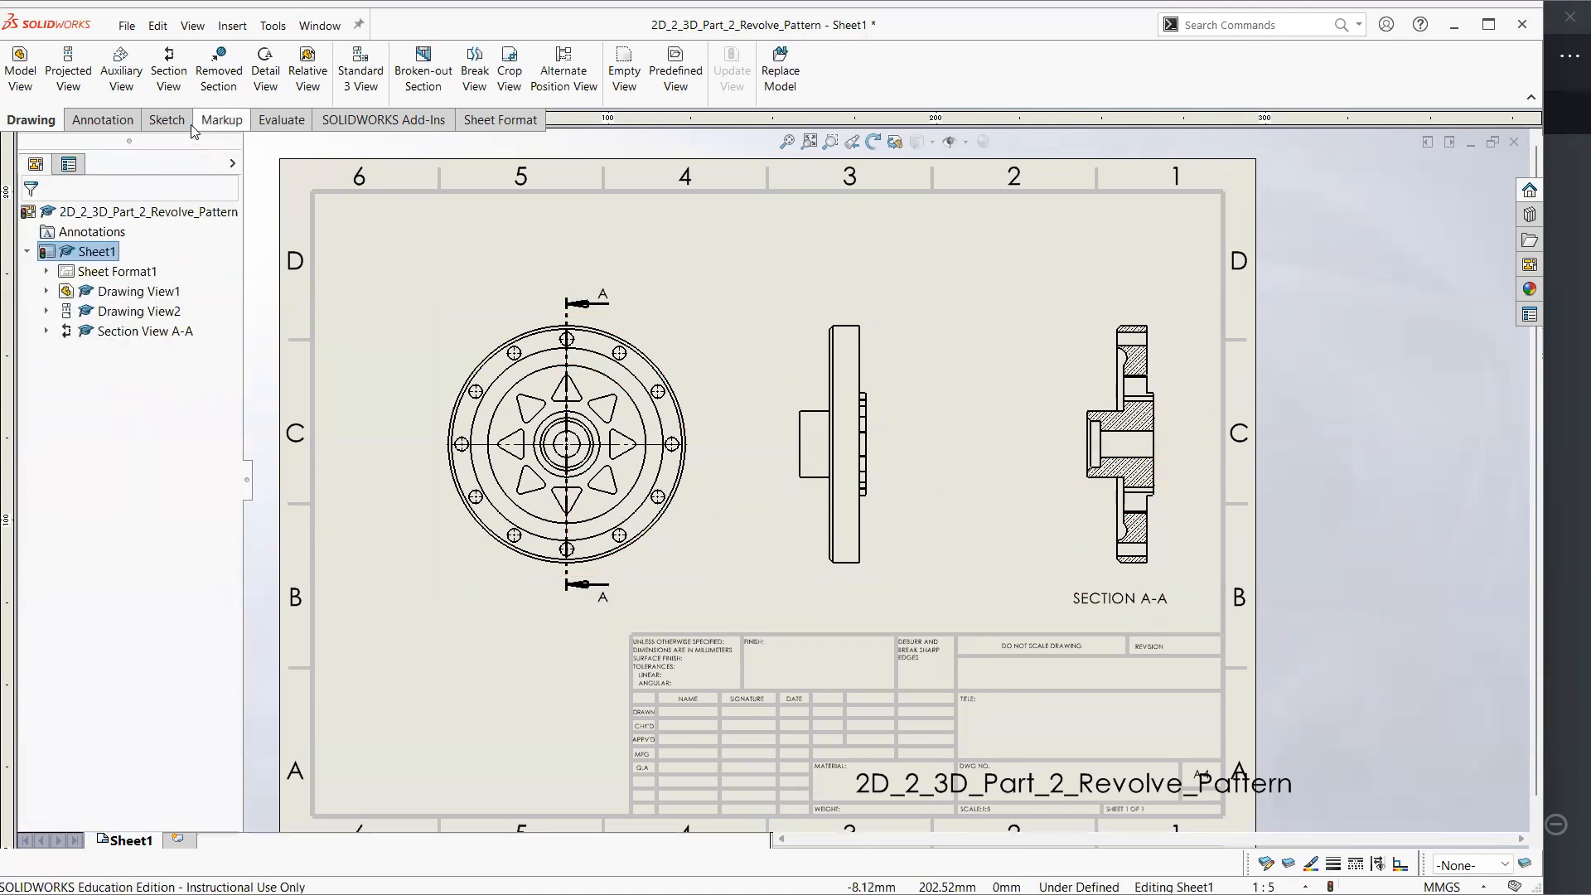
Try a horizontal section view B-B through the front view's centre, placed above it, and undo it
left_click(169, 78)
left_click(114, 498)
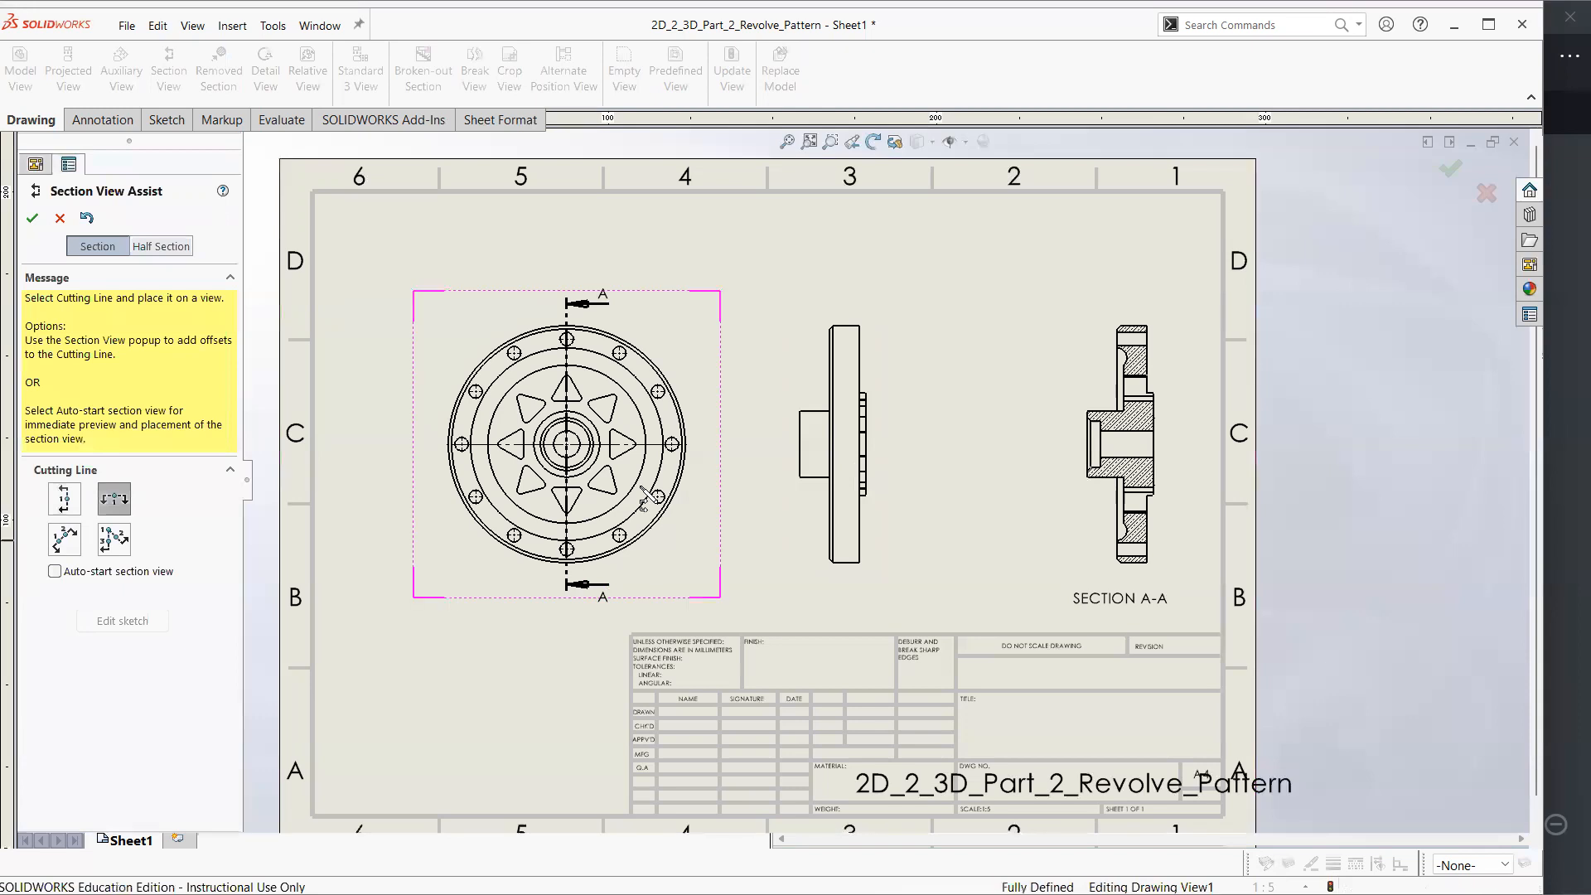
left_click(566, 444)
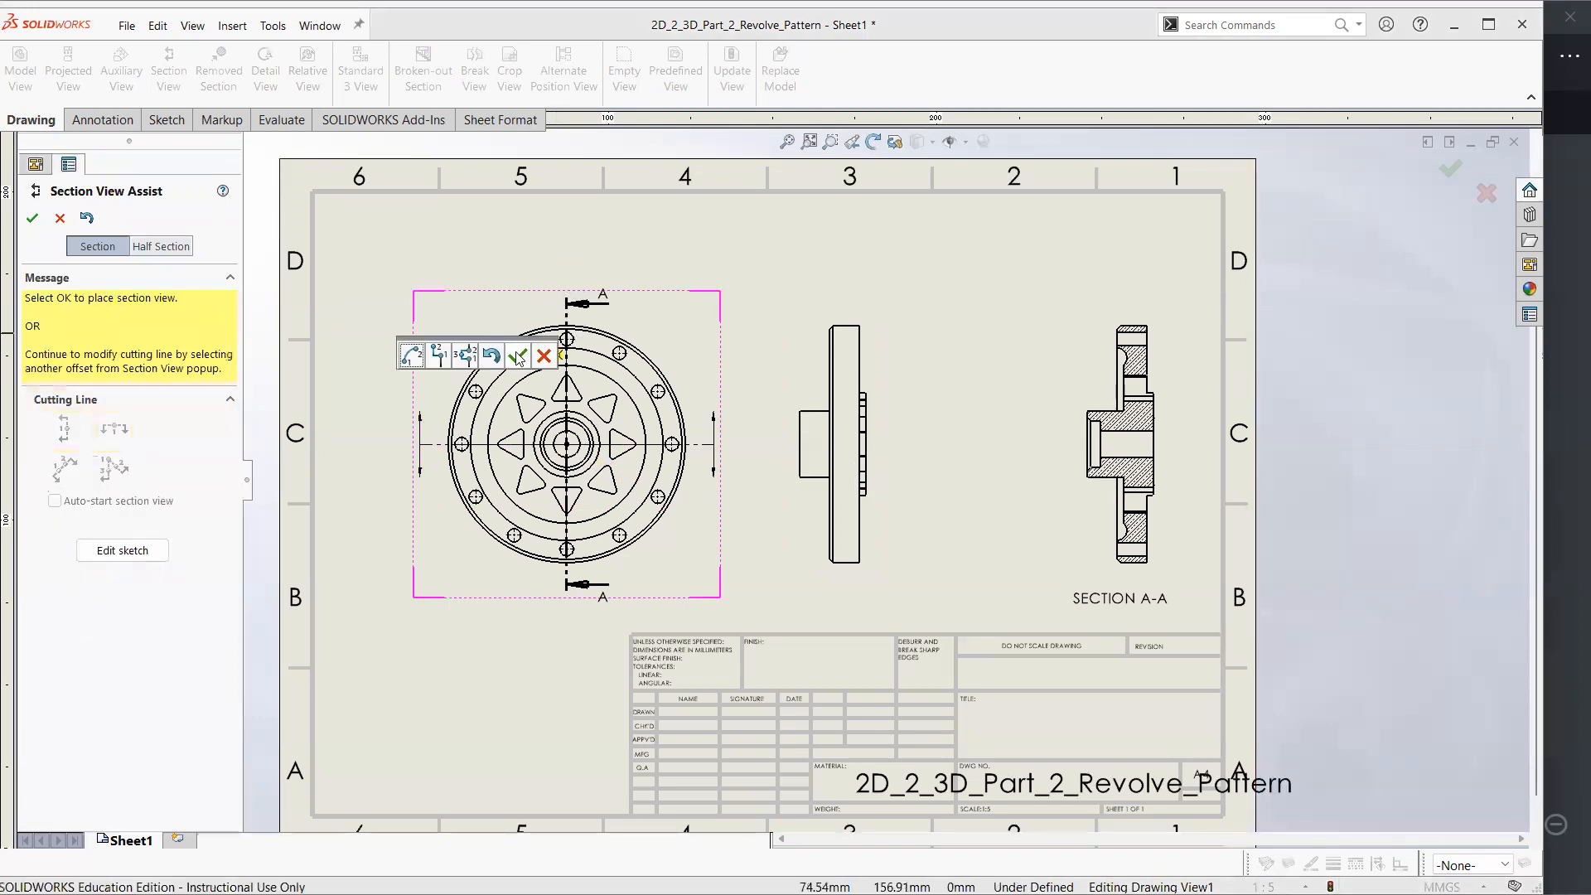
left_click(547, 355)
left_click(638, 275)
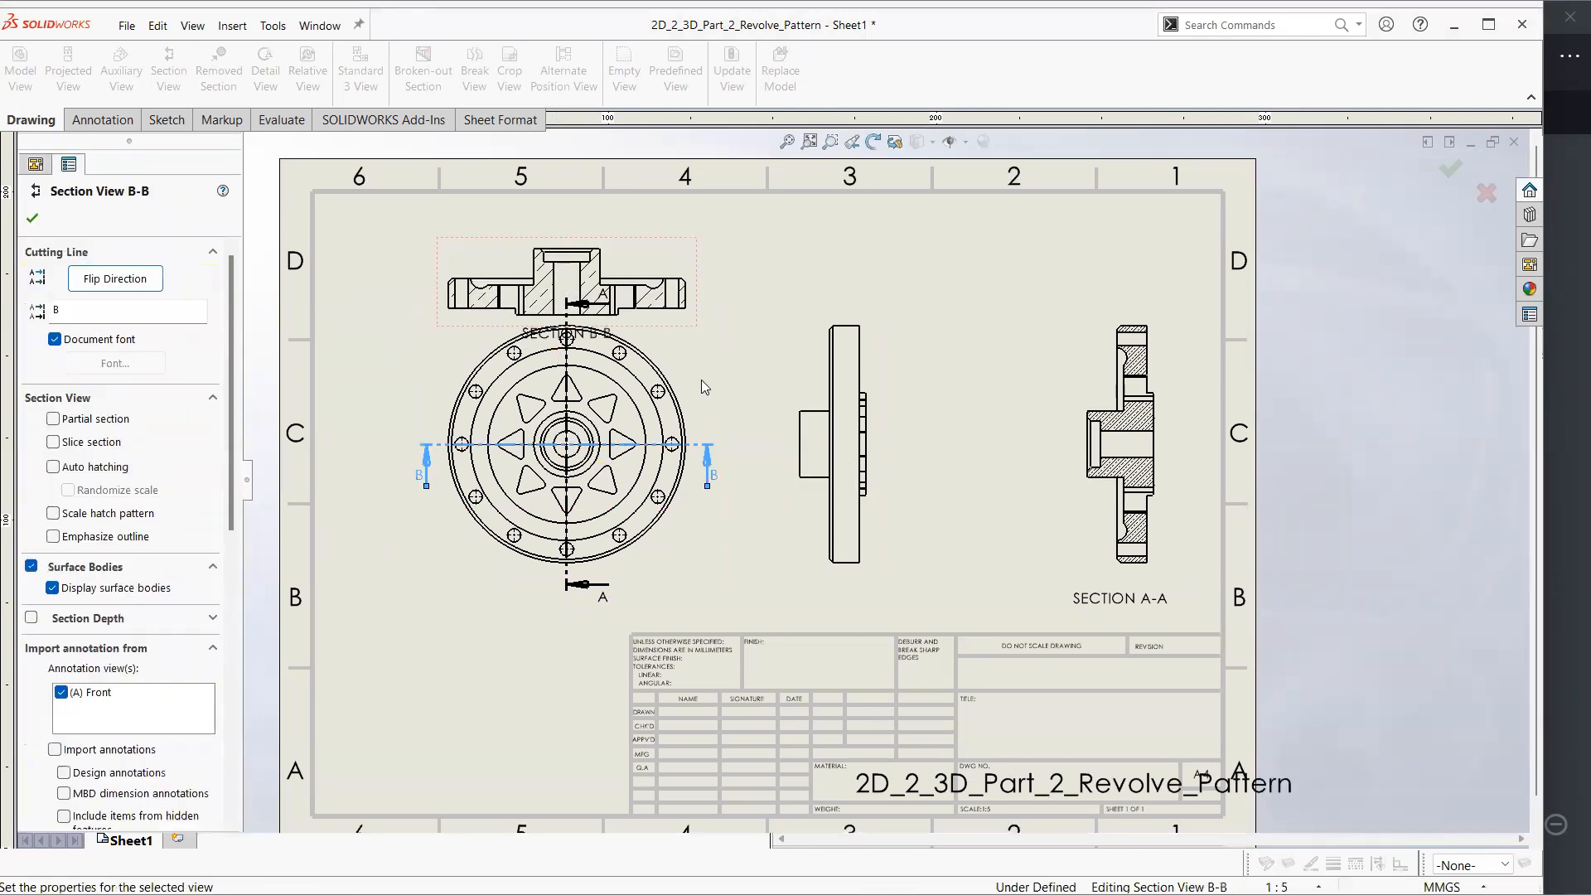
key("ctrl+z")
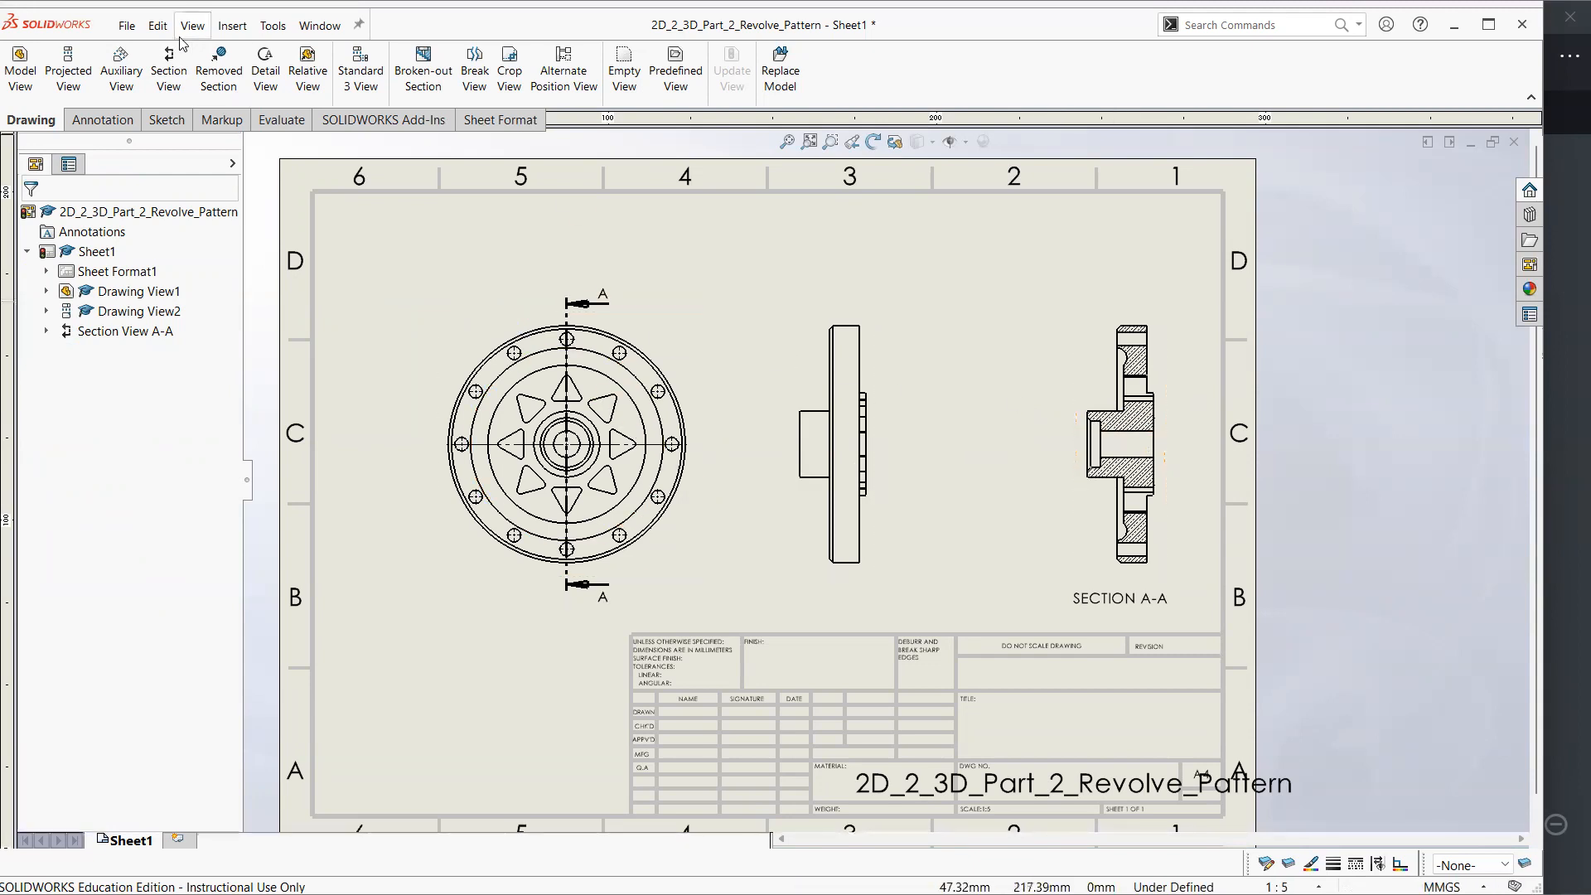
Try an aligned section view C-C through the front view's centre, its upper-left bolt hole and its rightmost bolt hole, placed above it
left_click(168, 70)
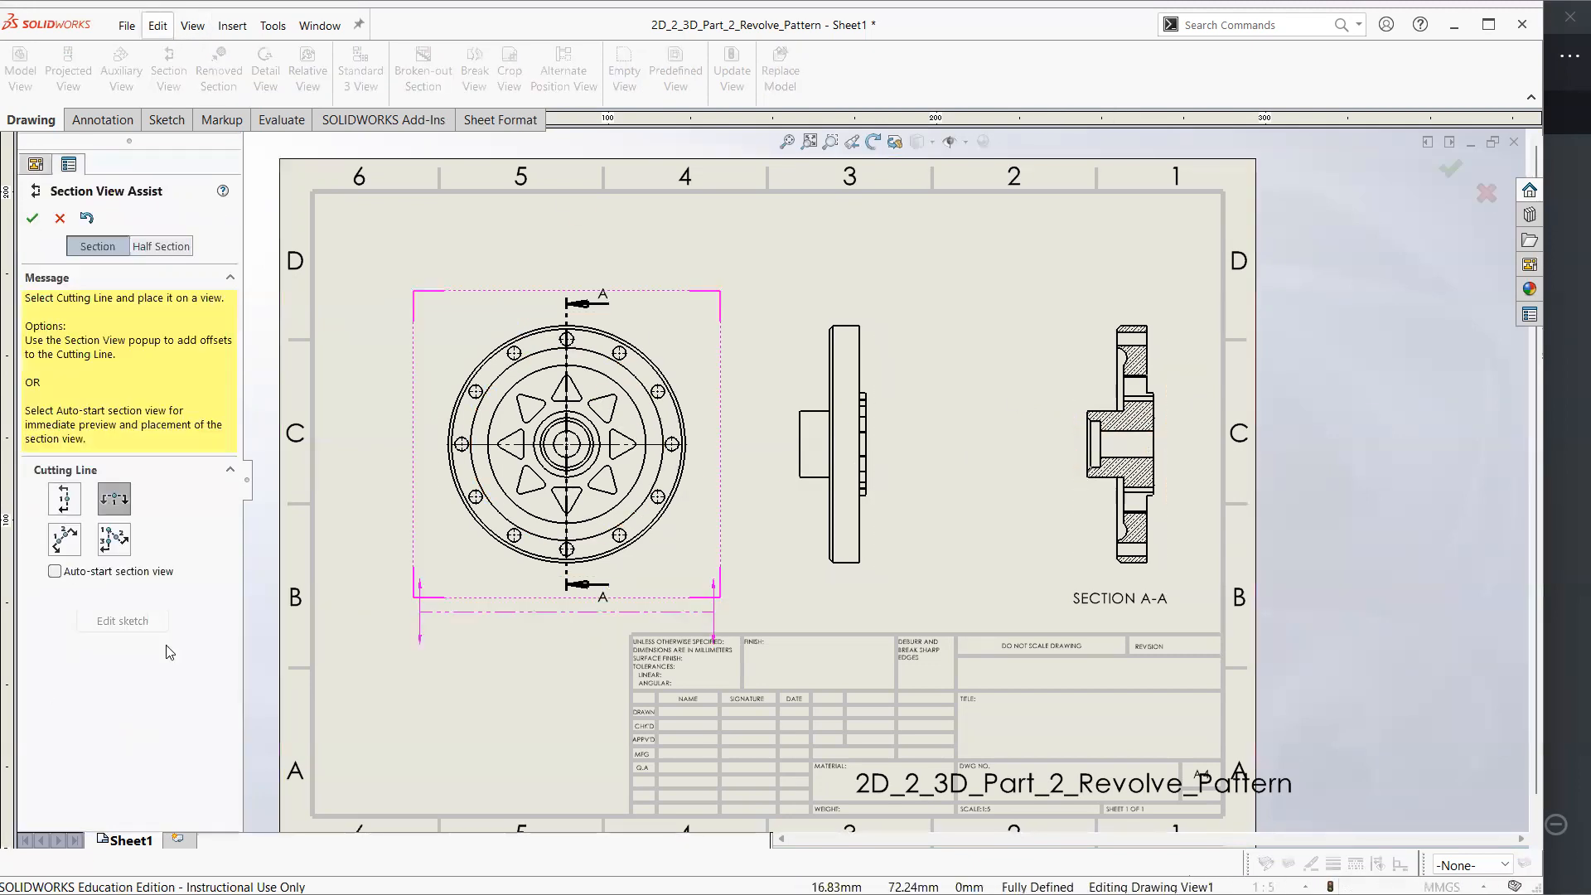
left_click(63, 543)
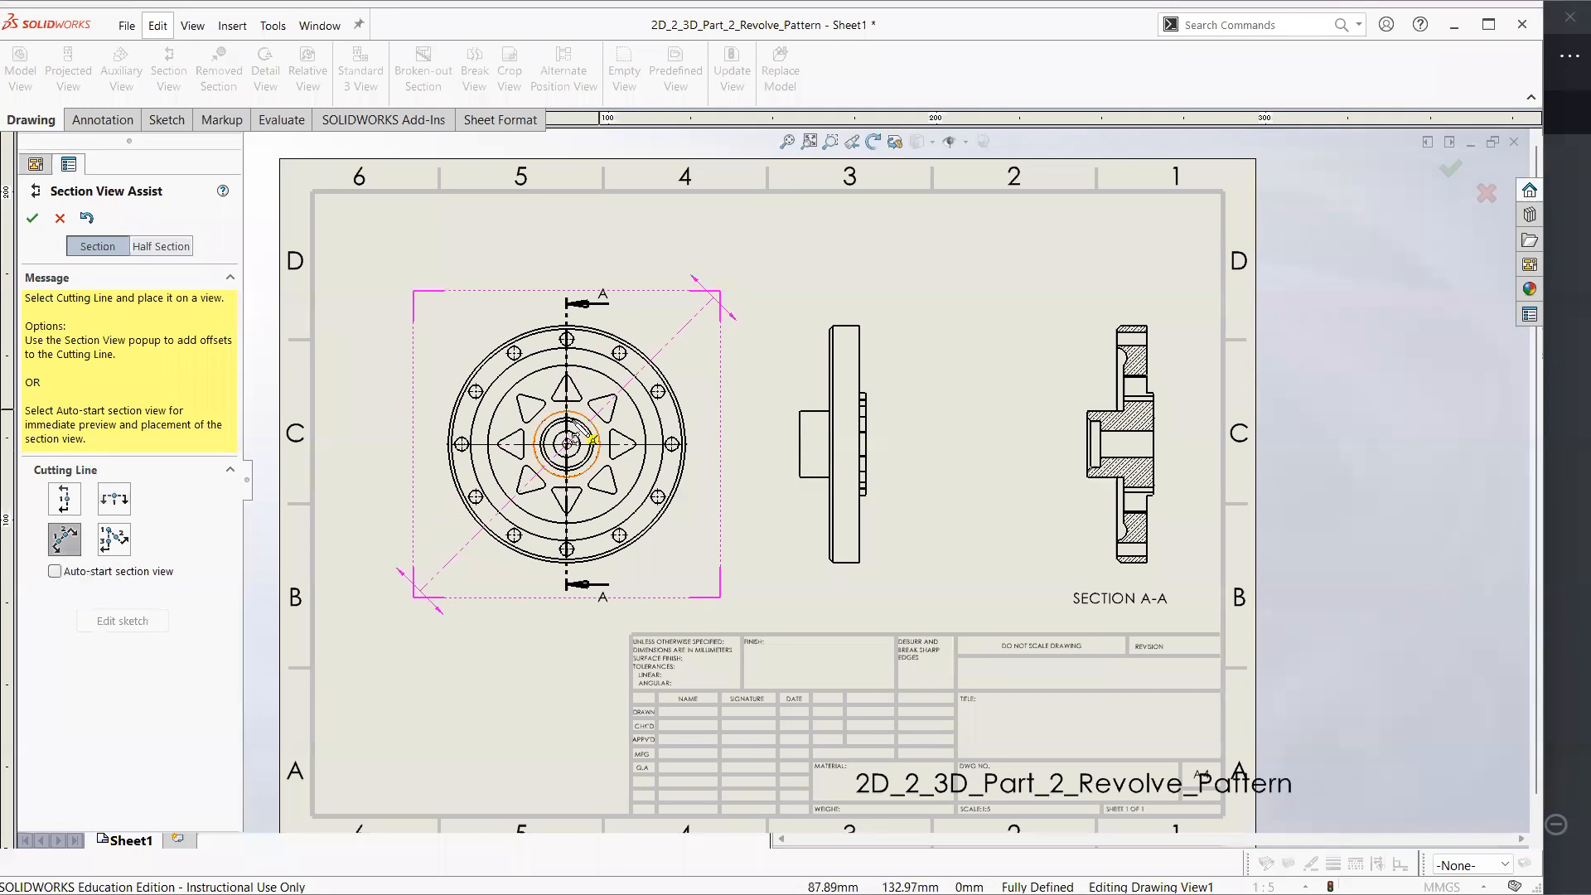
left_click(114, 539)
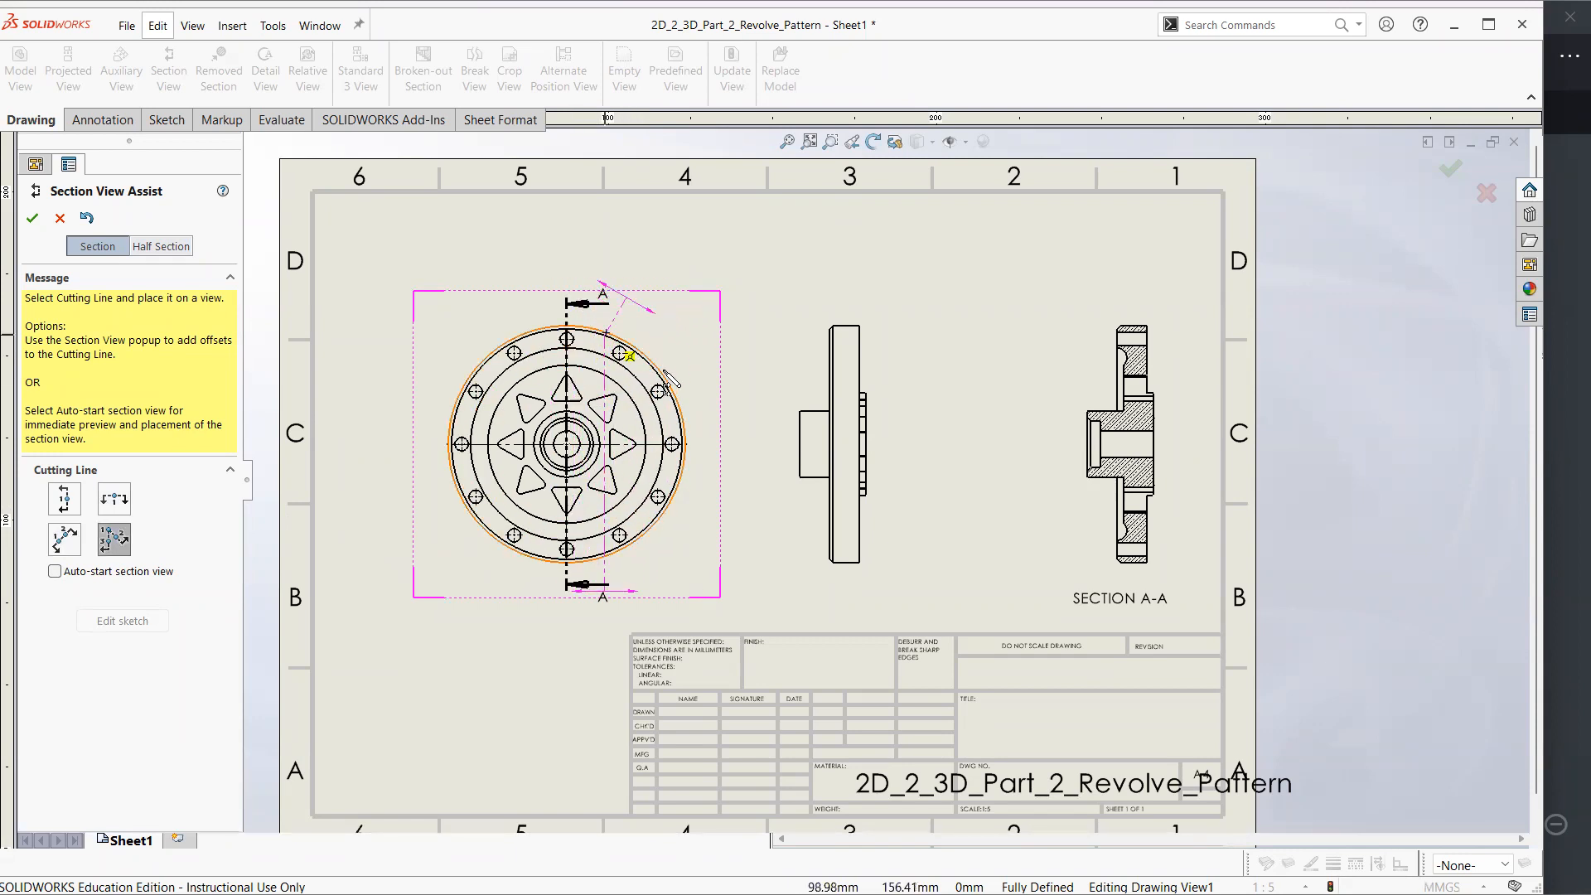
left_click(1568, 395)
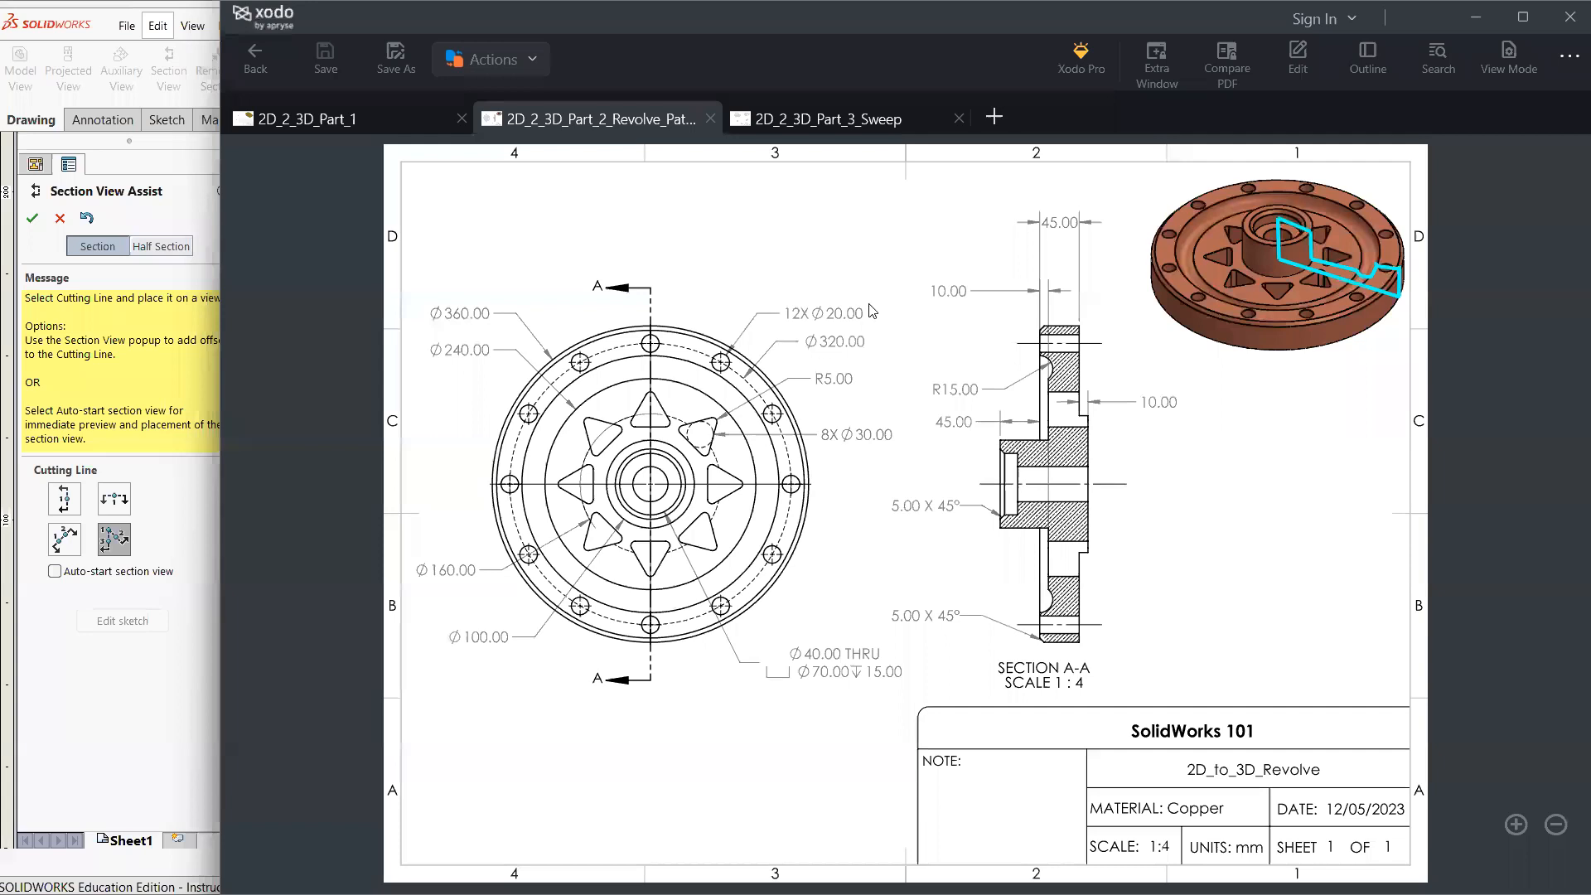
left_click(168, 701)
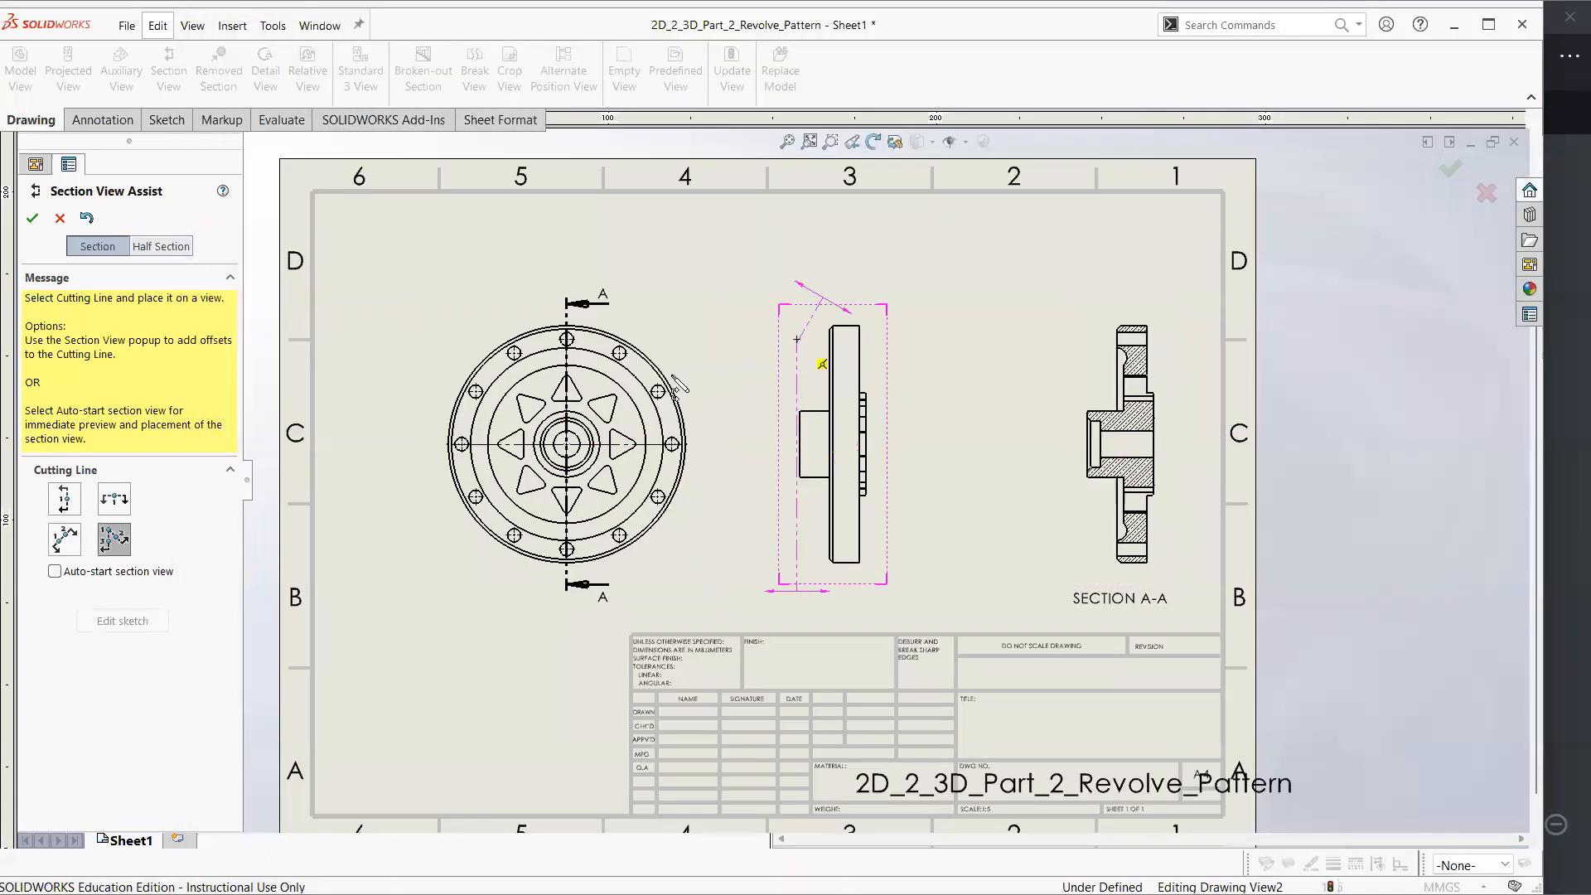
left_click(567, 445)
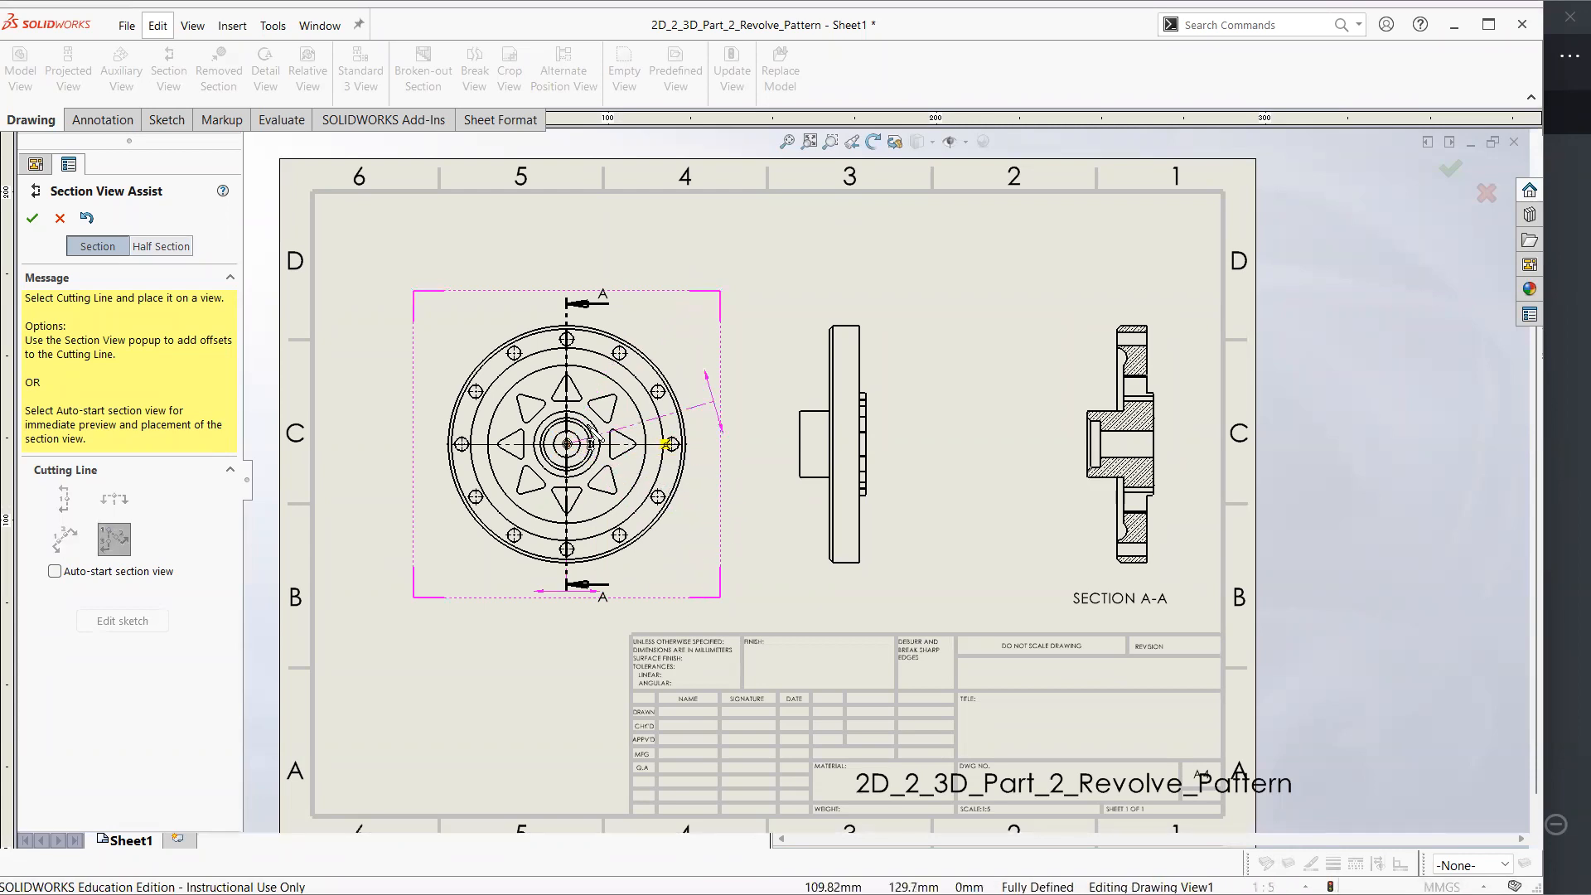
left_click(513, 353)
left_click(672, 445)
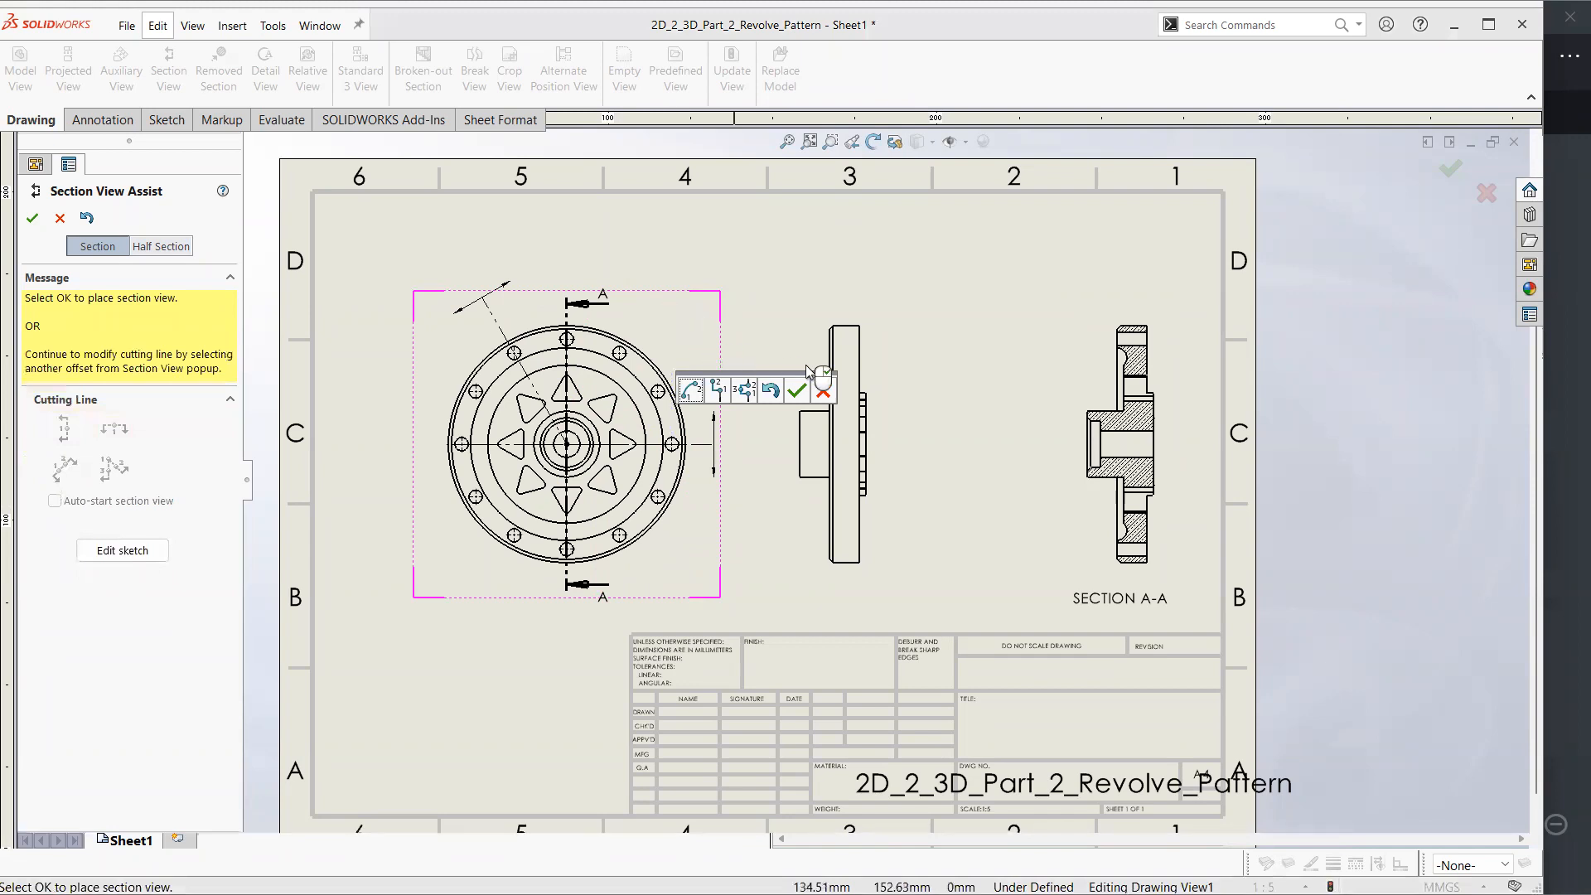
left_click(794, 386)
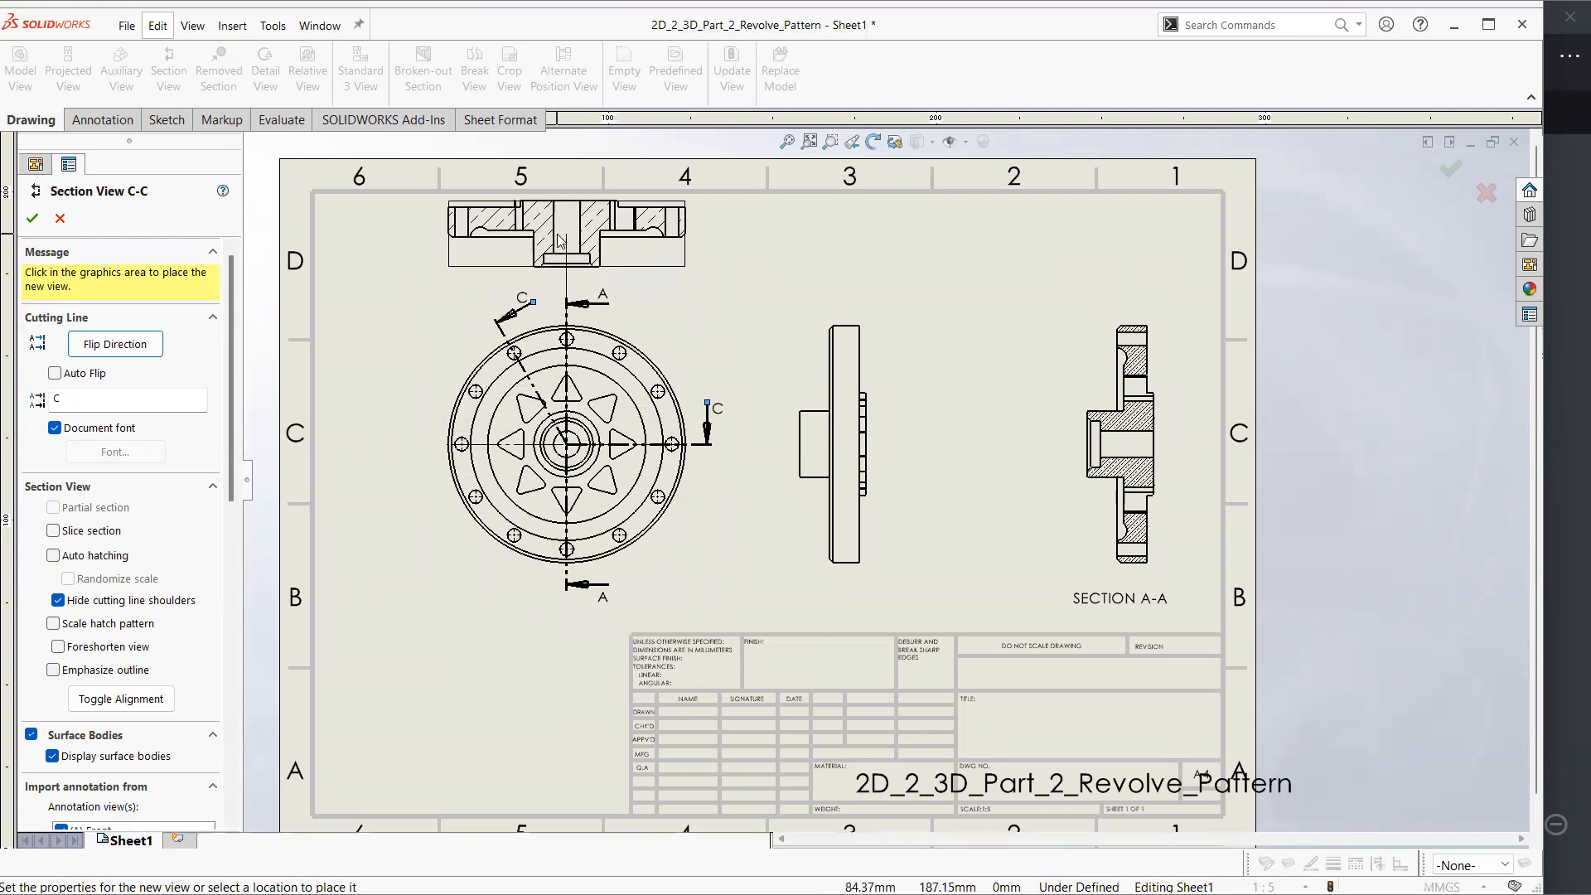
left_click(567, 234)
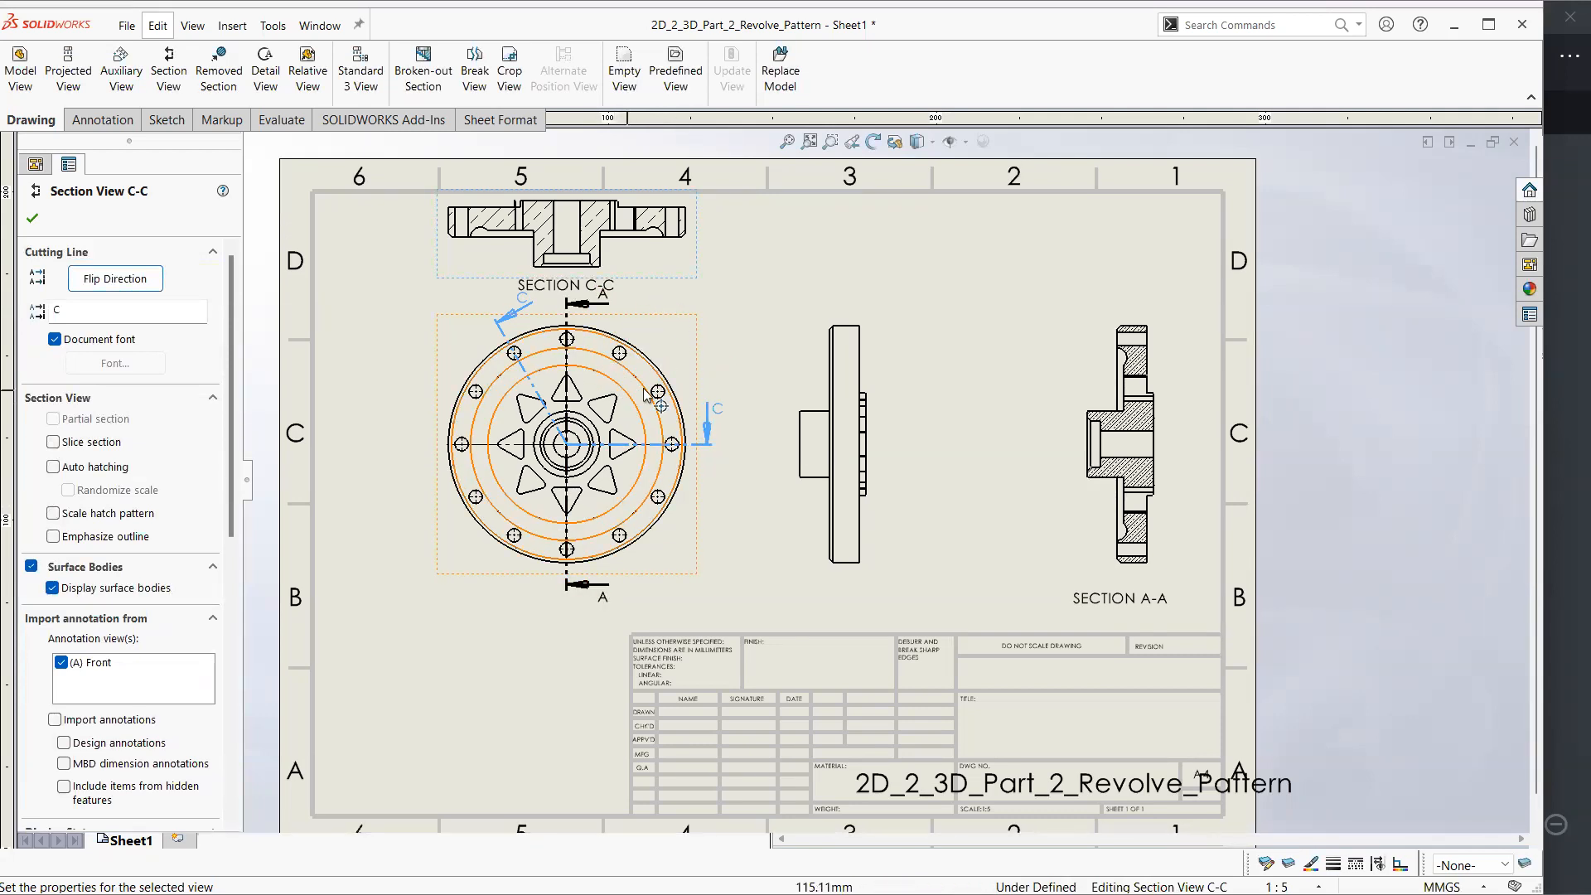
Delete the aligned section view C-C above the front view
left_click(664, 281)
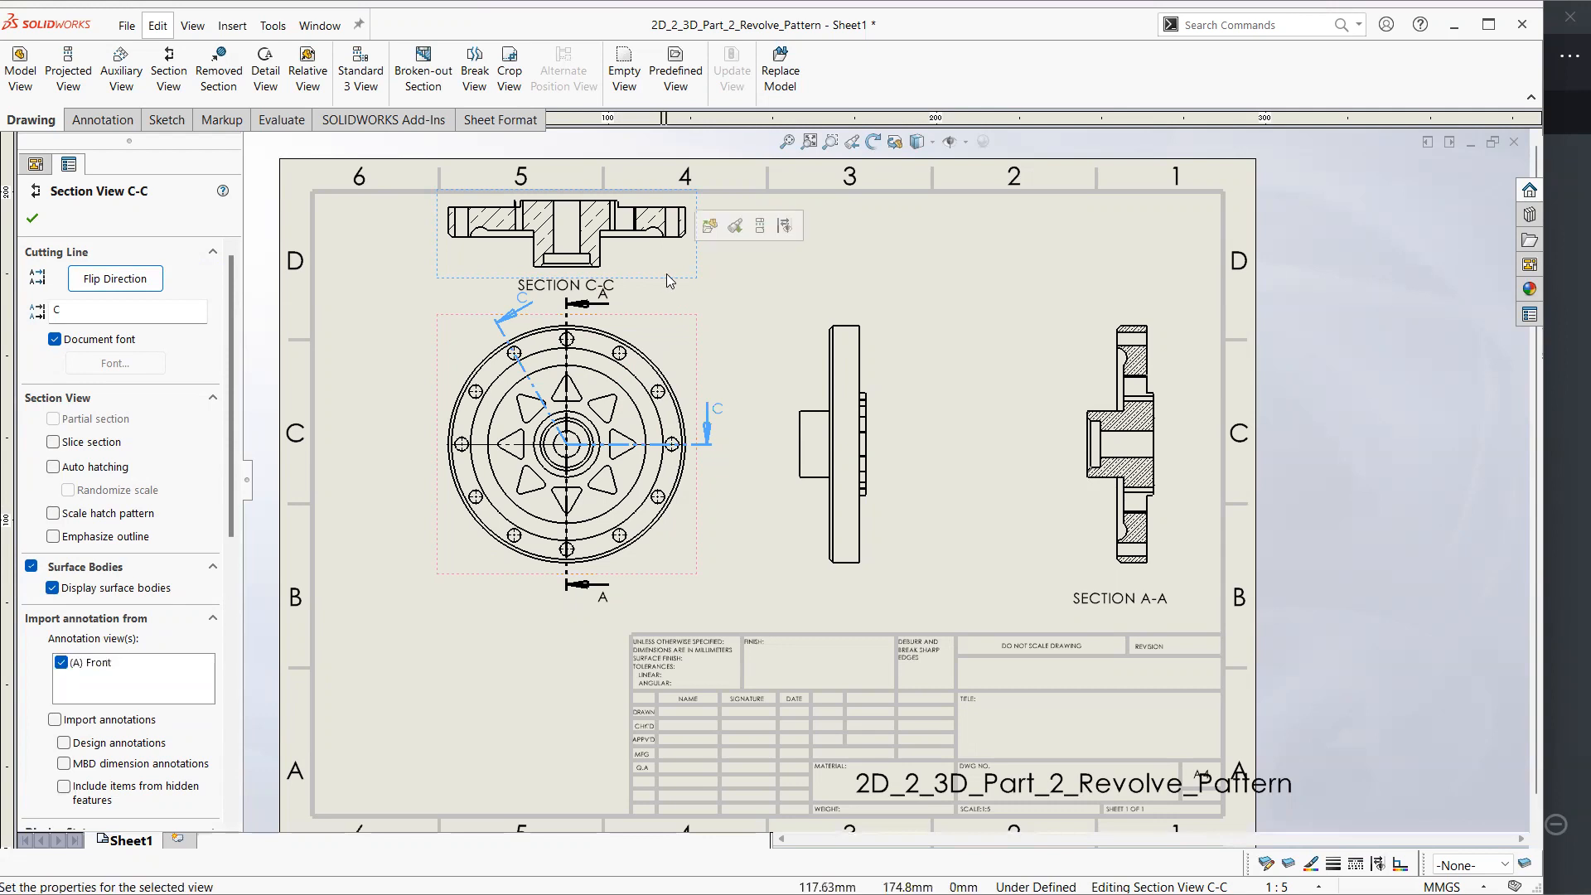
key("Delete")
left_click(925, 379)
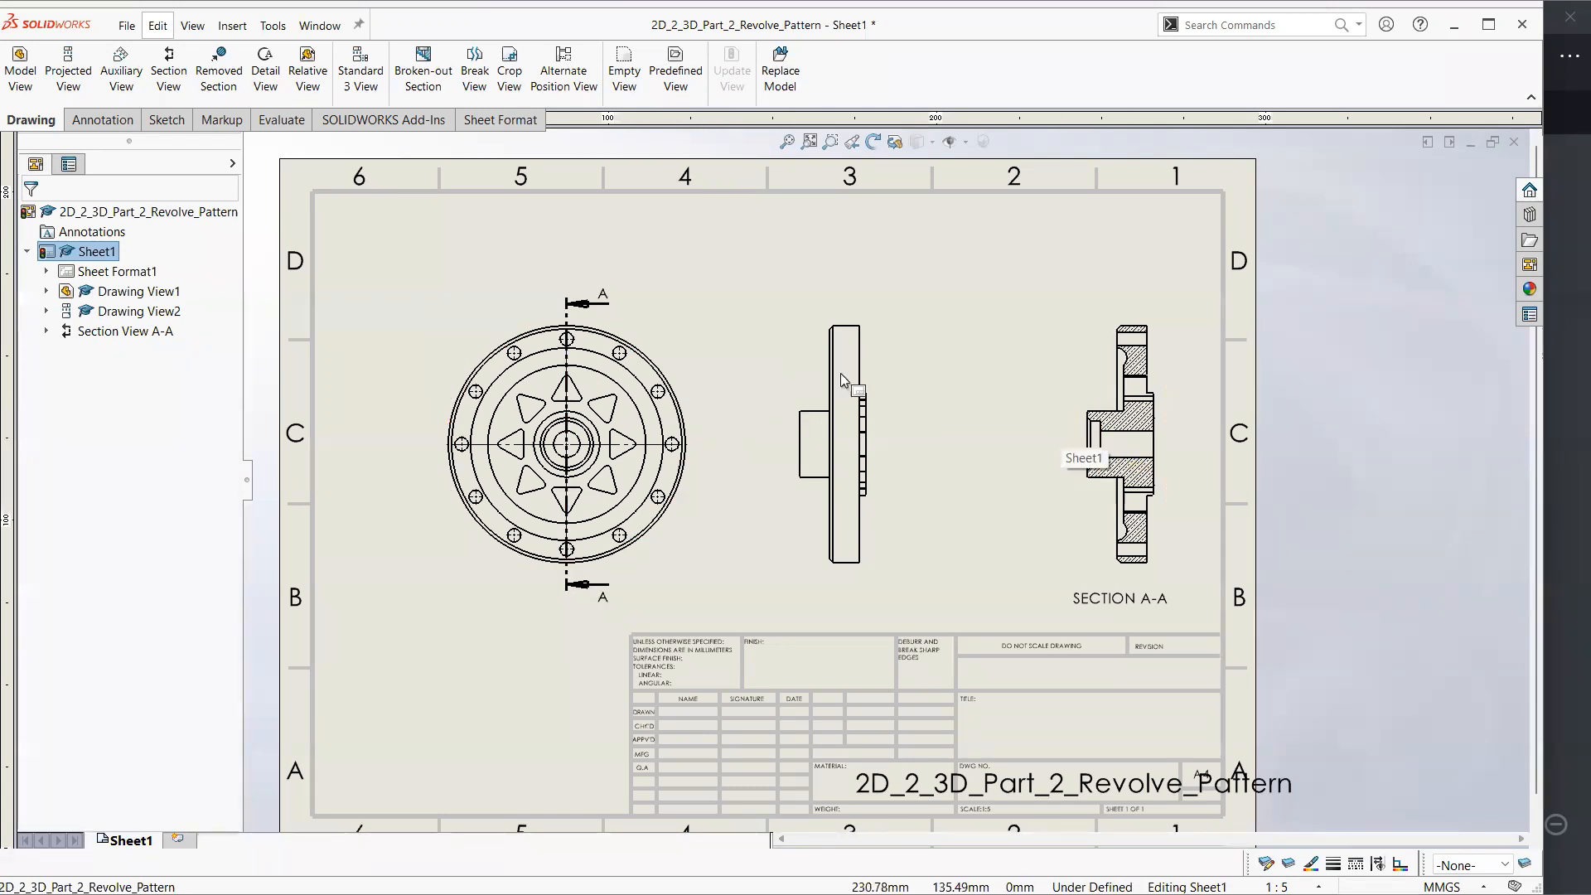
Create half section view D-D about the front view's centre and place it between the side view and section A-A
left_click(168, 79)
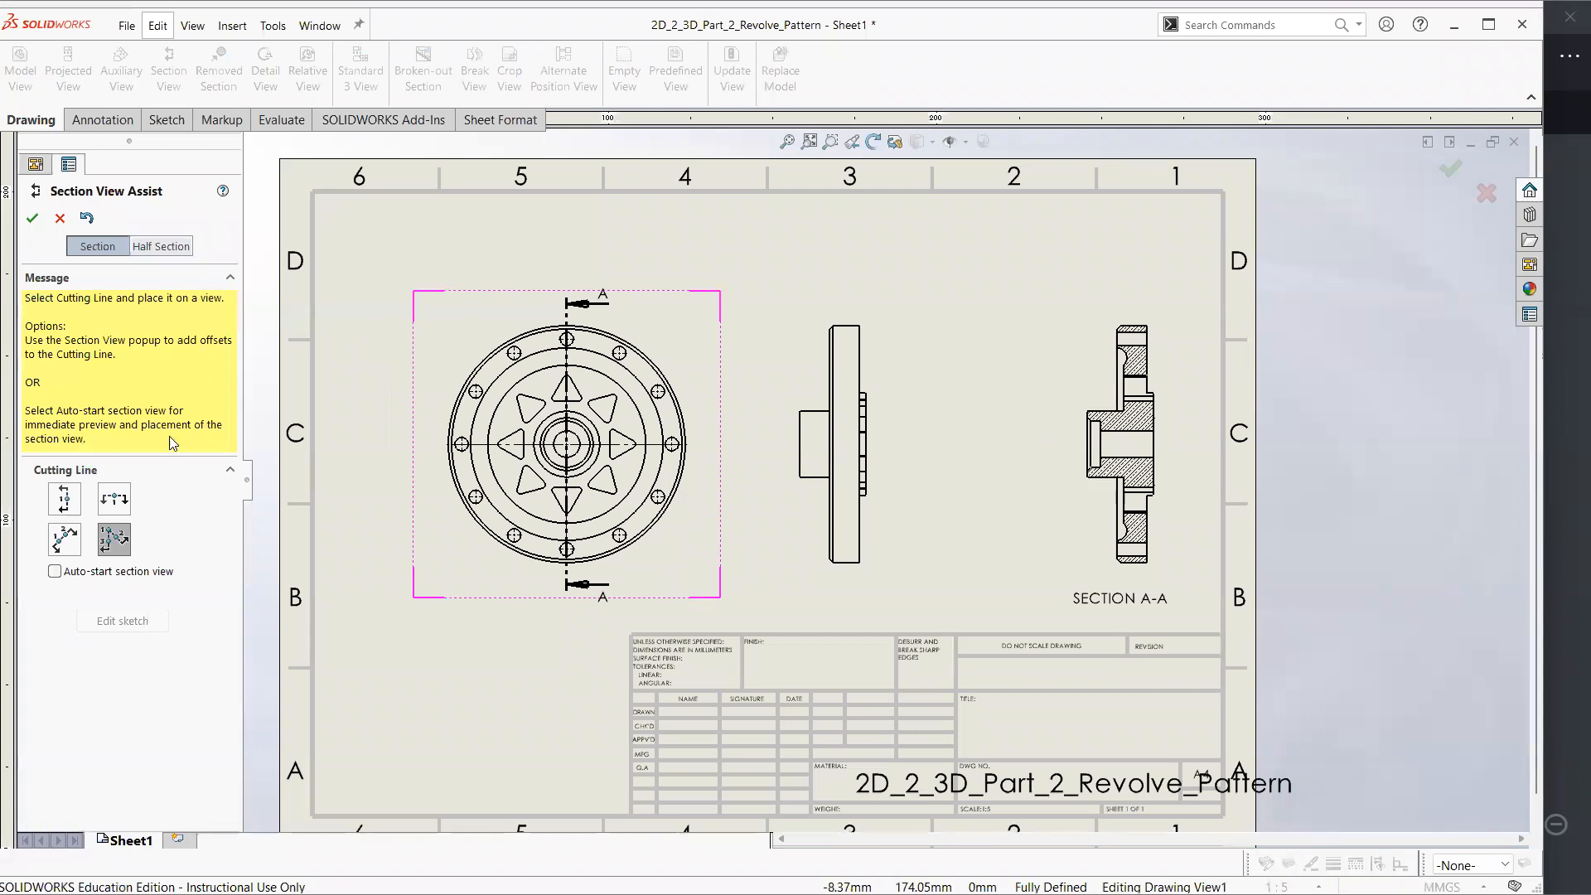
left_click(145, 253)
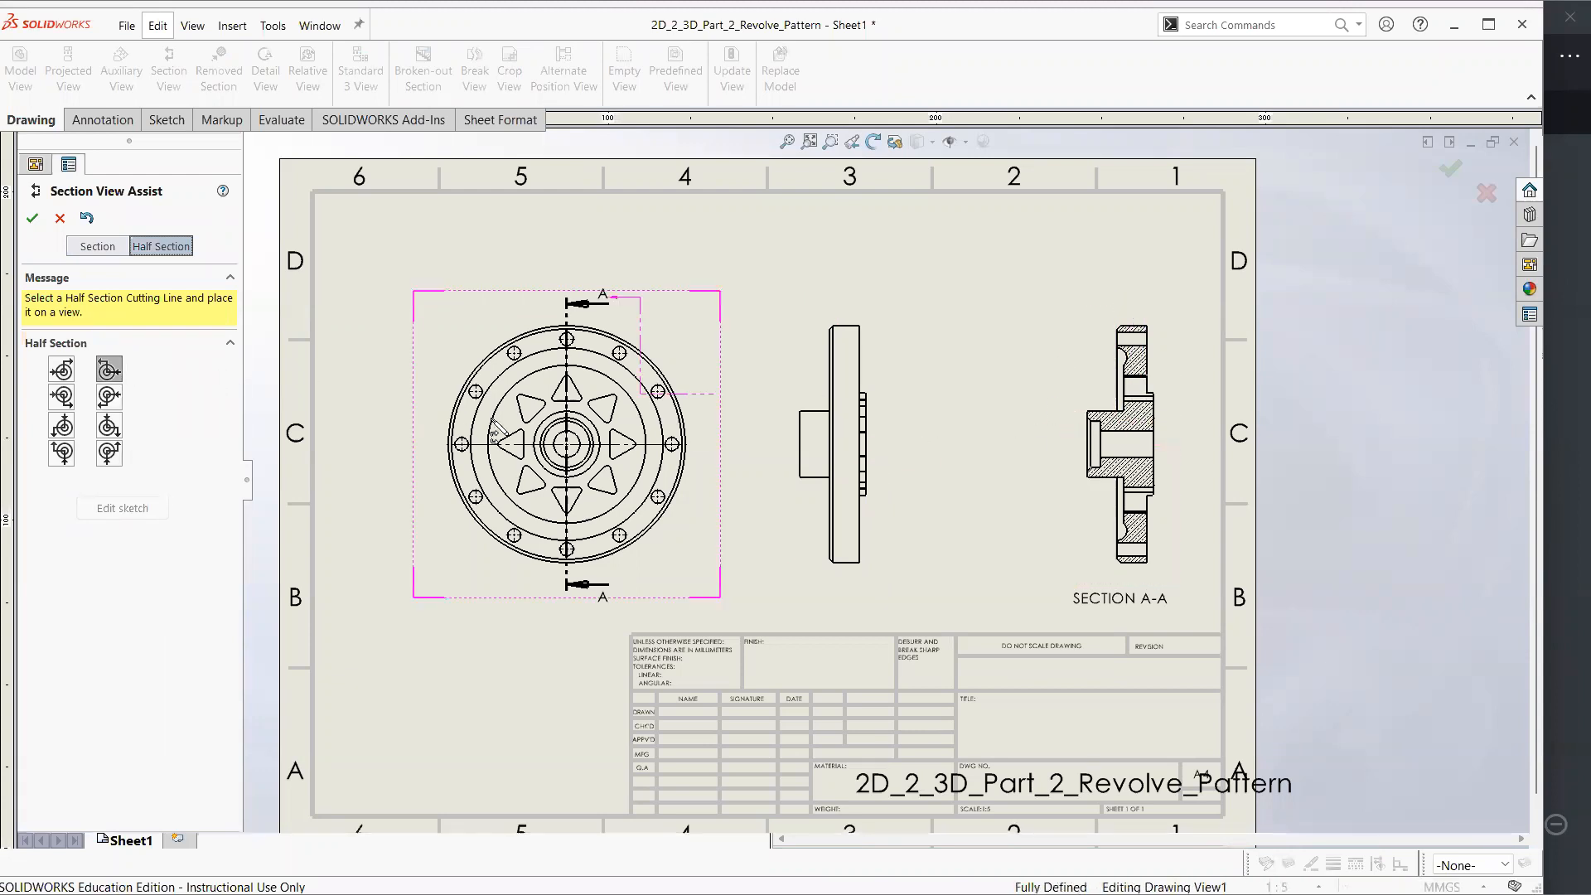
left_click(567, 445)
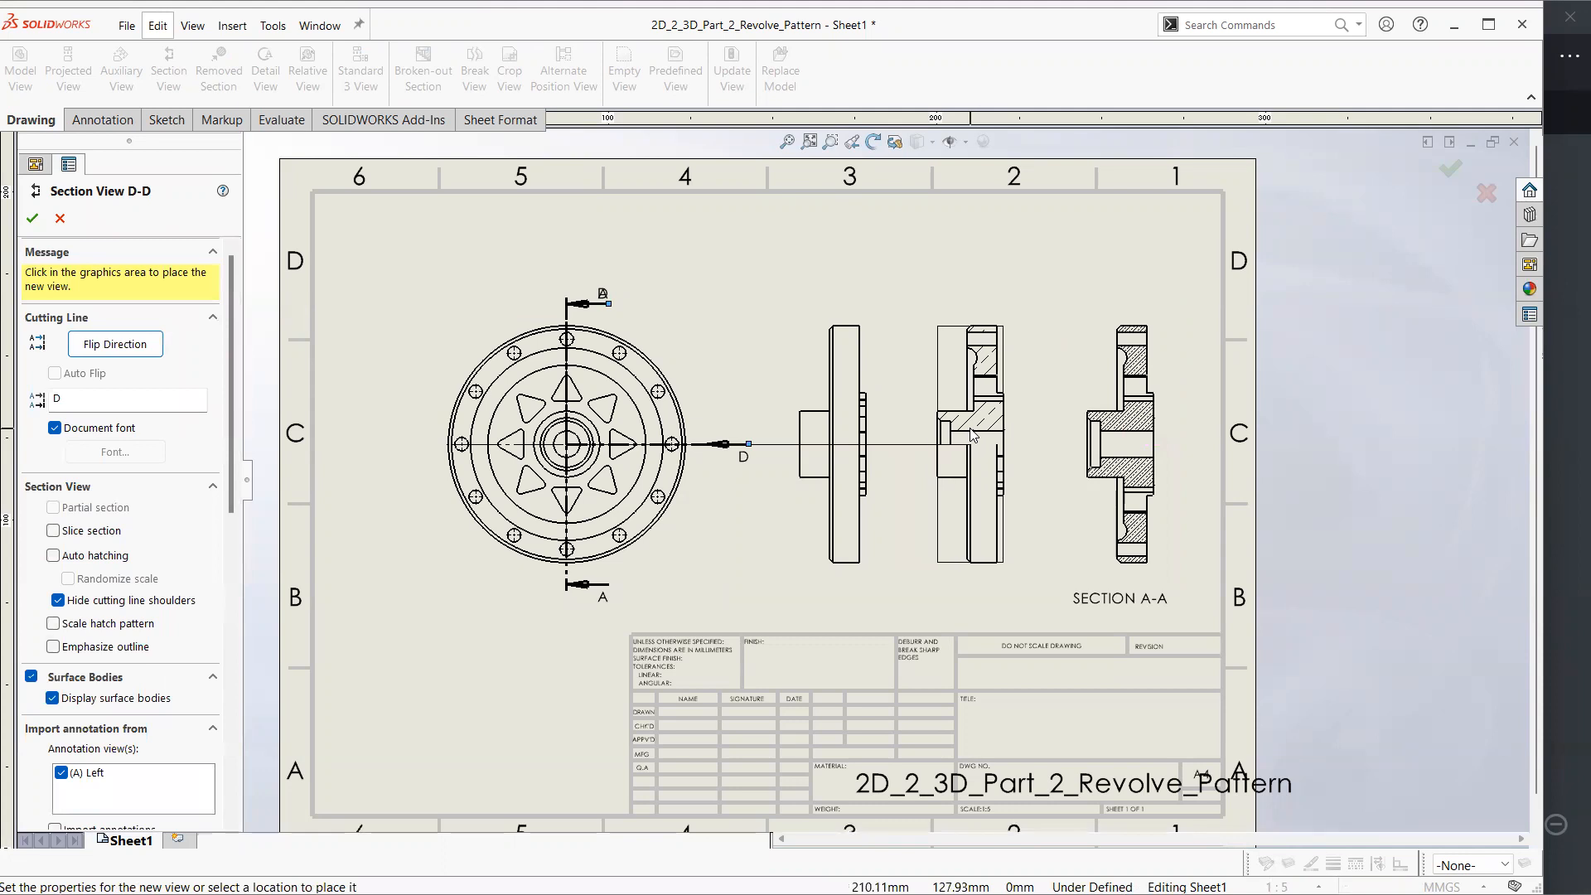
left_click(984, 450)
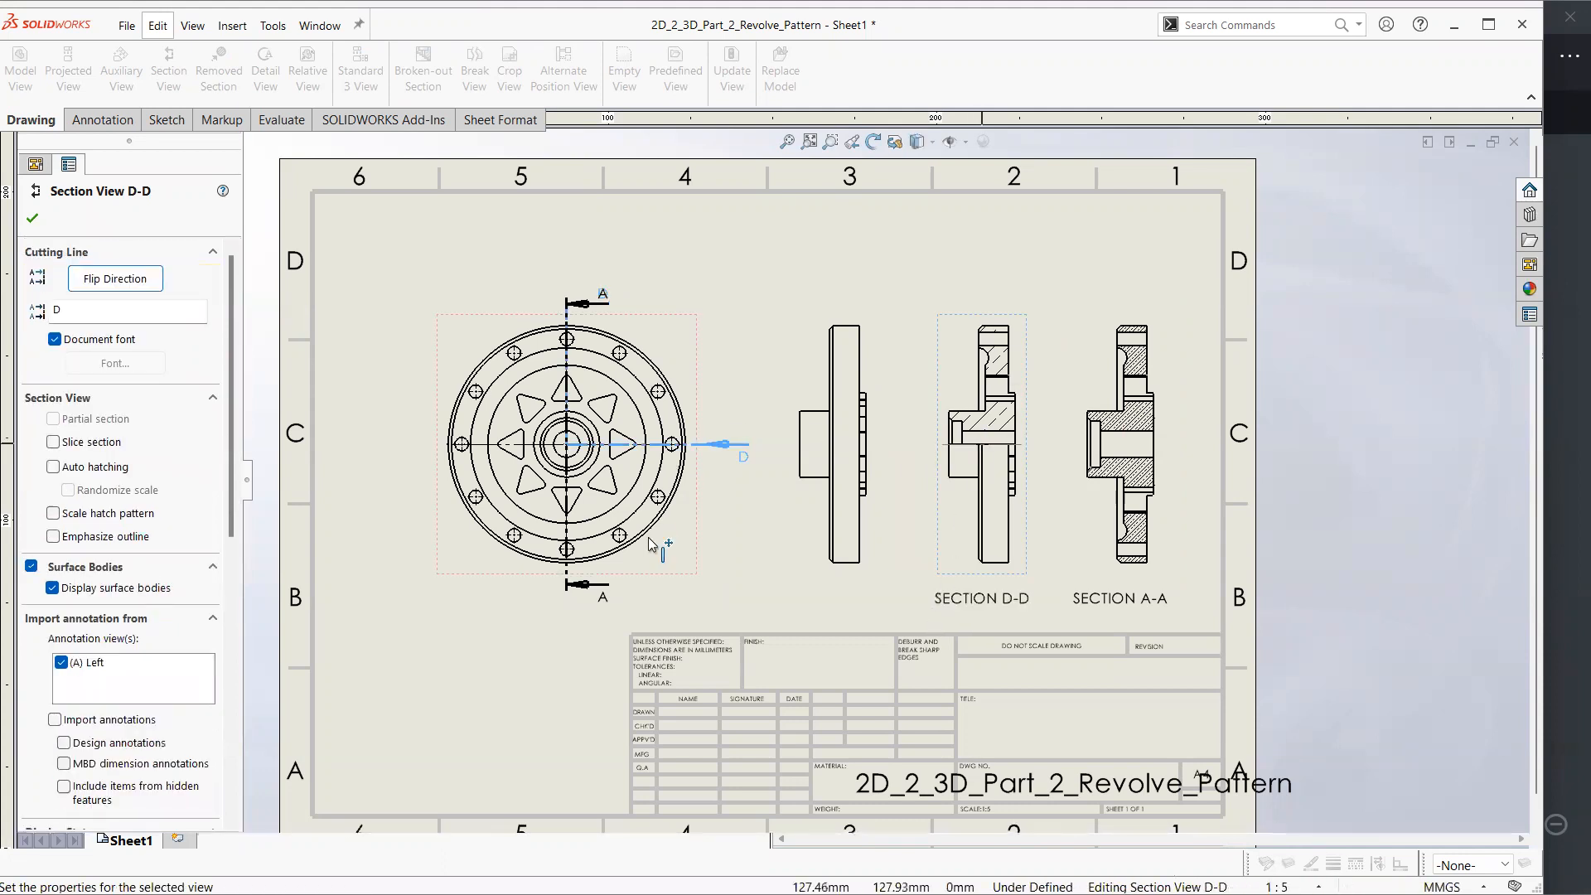
left_click(34, 220)
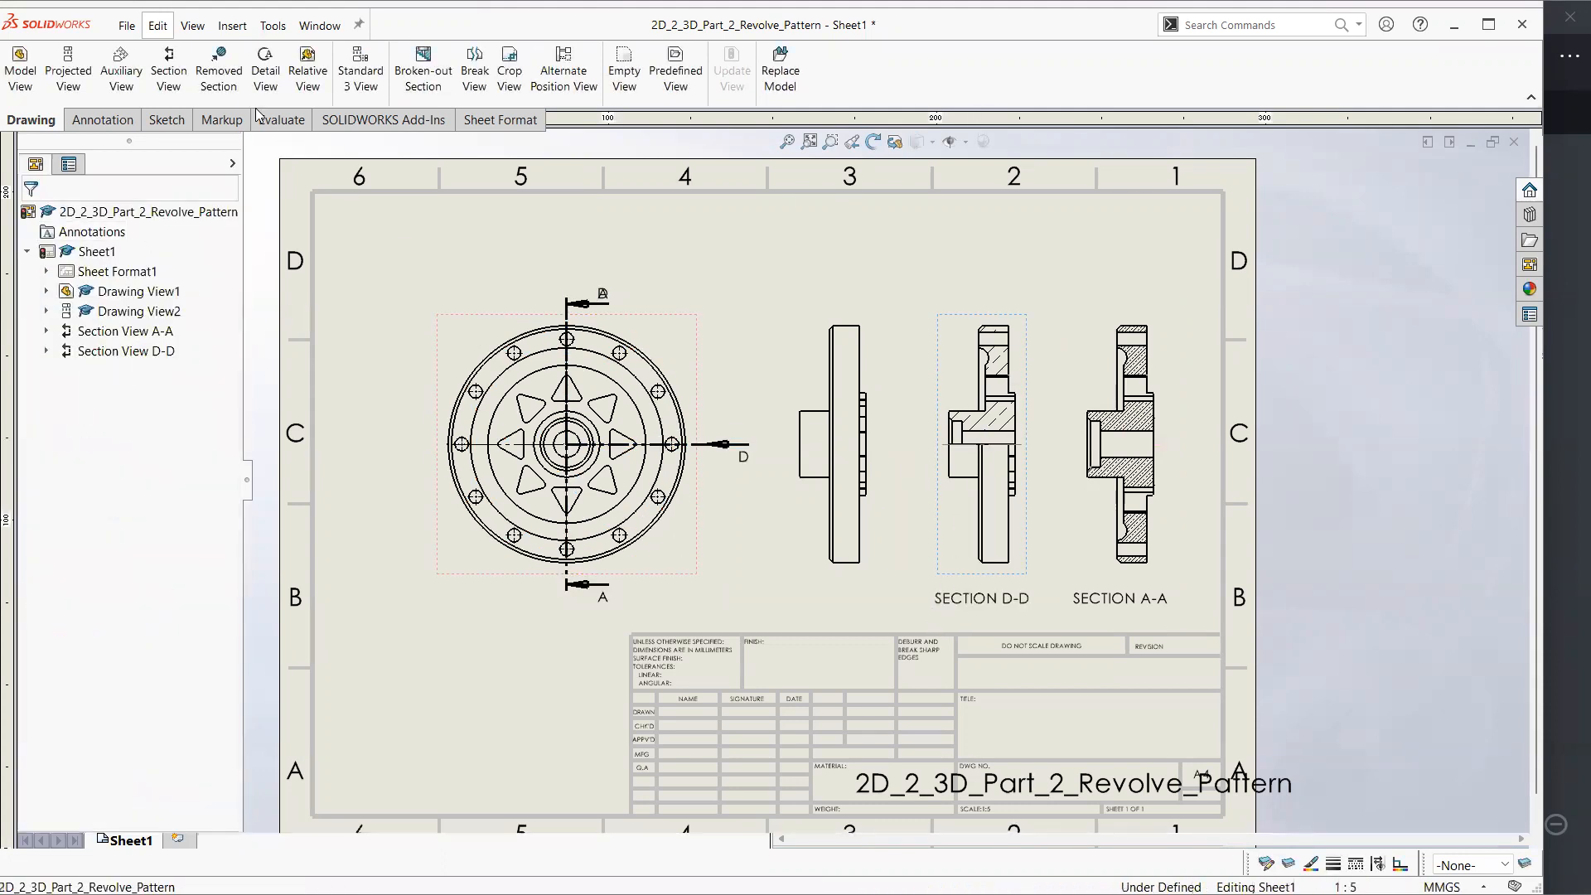
left_click(169, 78)
left_click(161, 246)
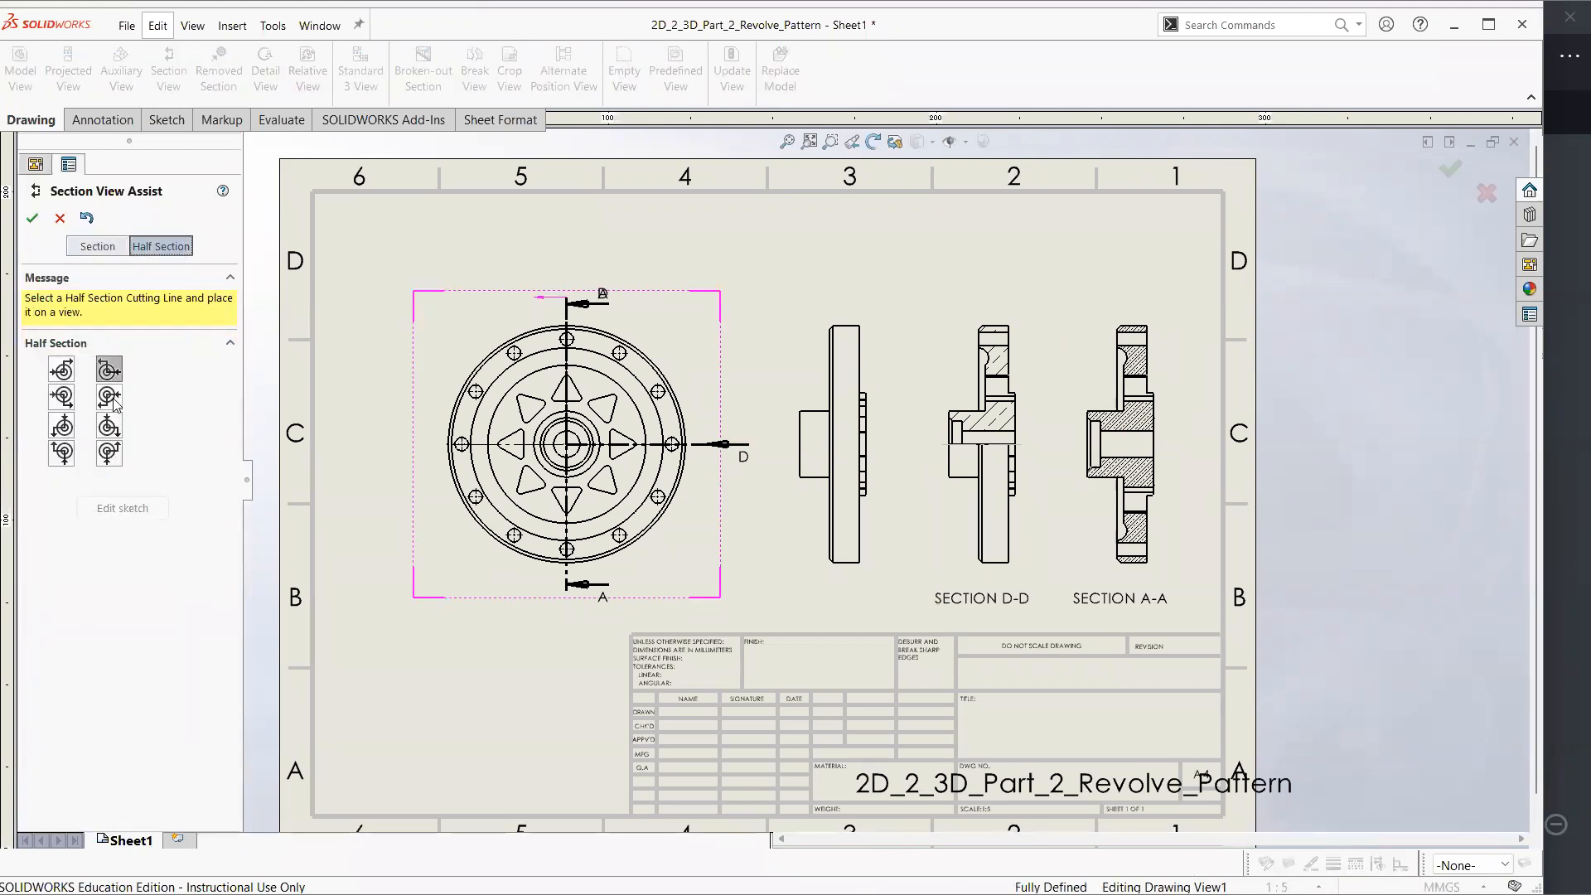
left_click(61, 219)
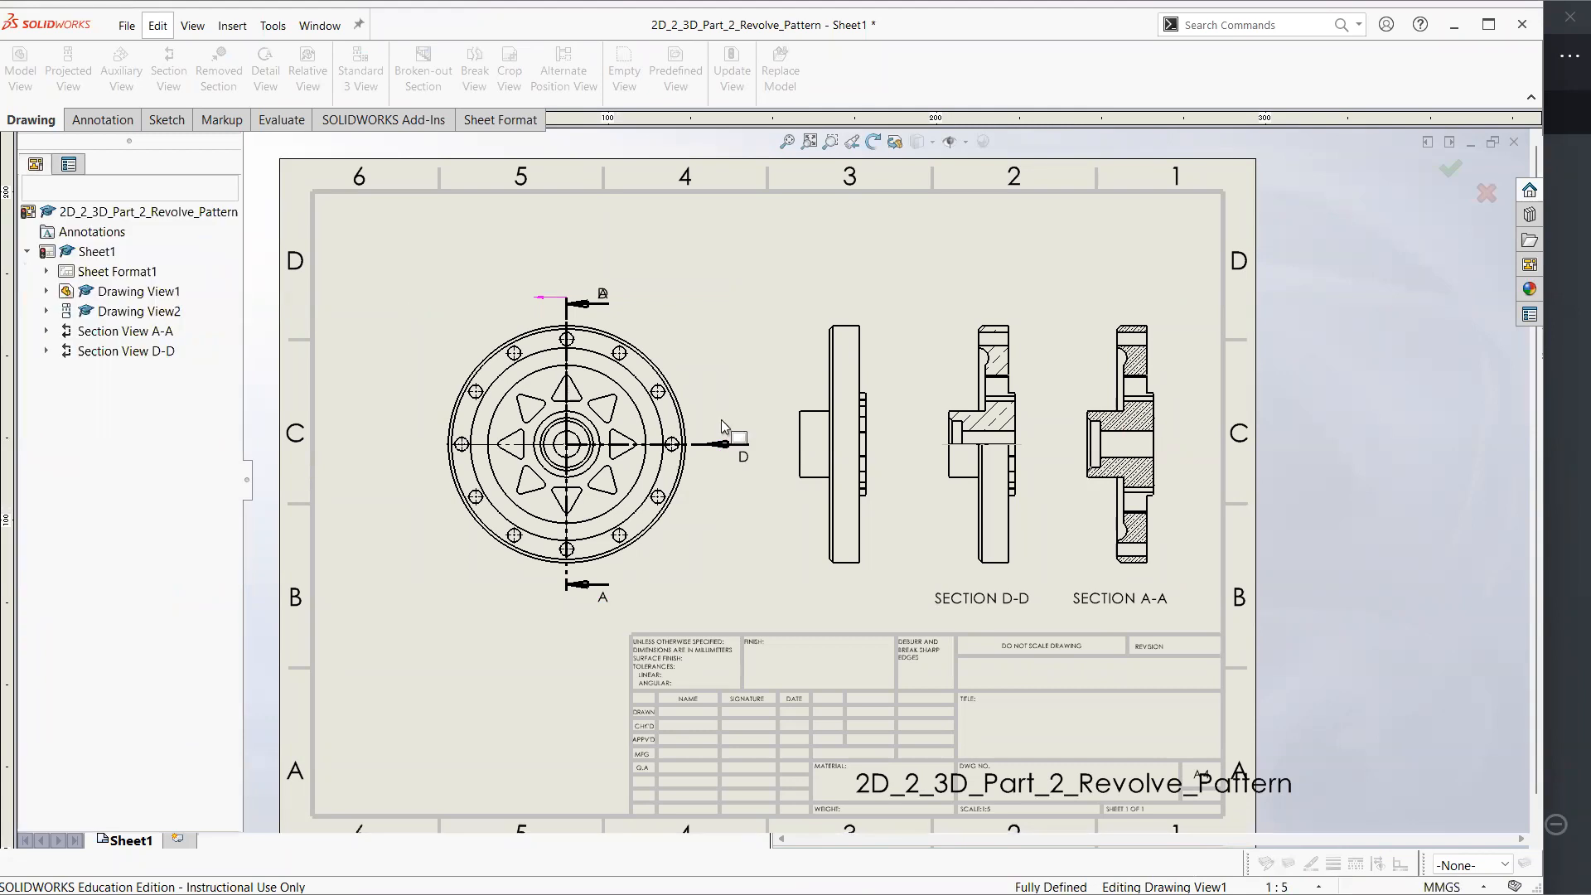
Turn off the material crosshatch in section D-D and make its ANSI33 (Bronze Brass) hatch as dense as section A-A's
left_click(789, 352)
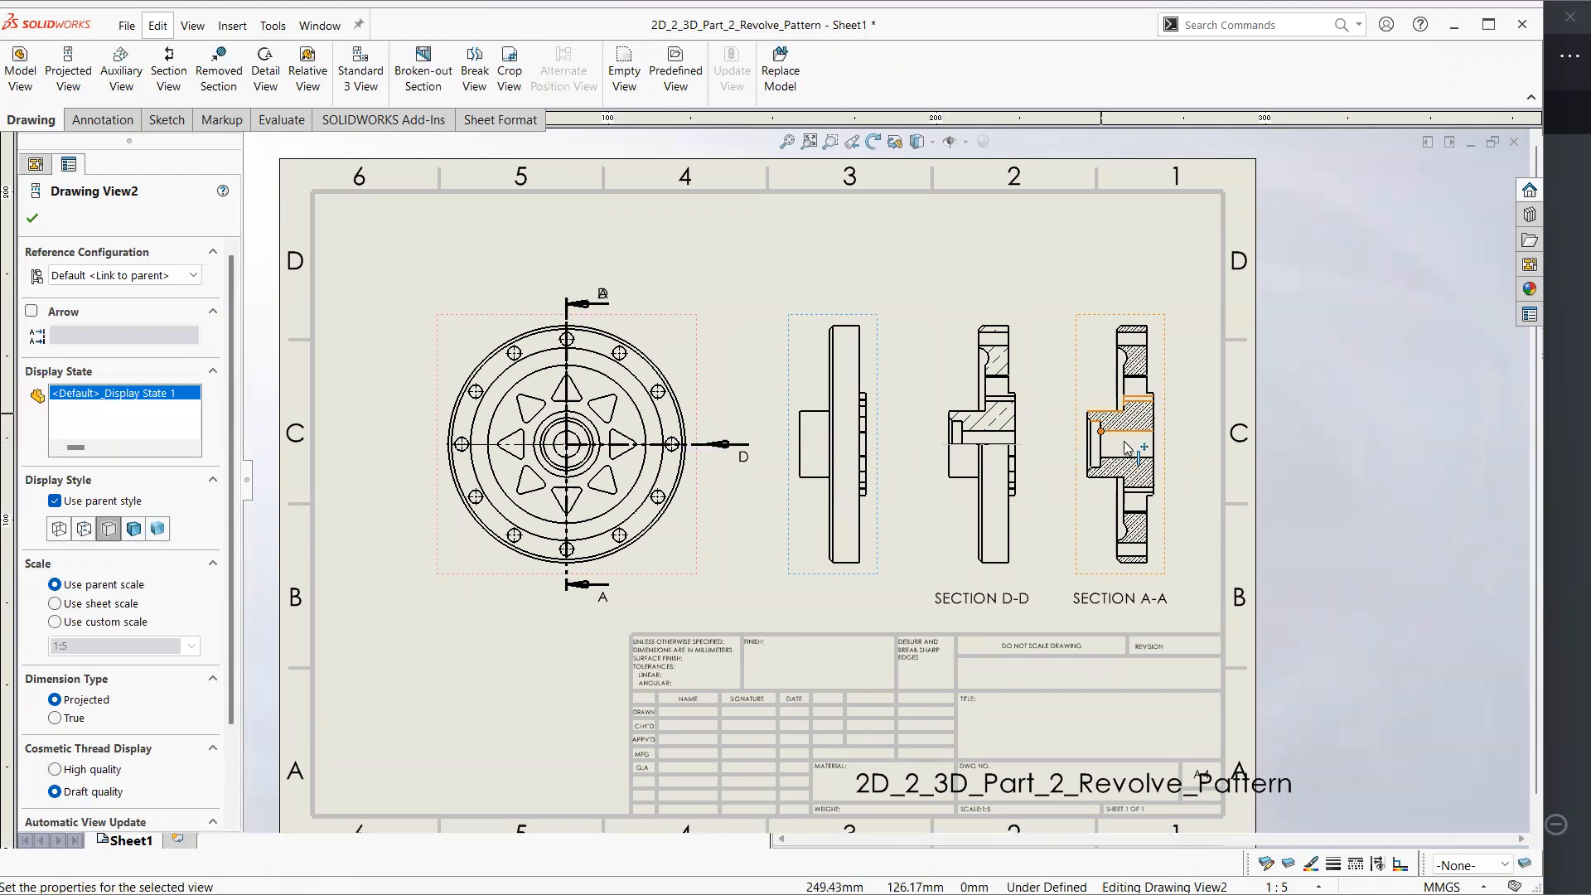
left_click(1018, 417)
left_click(58, 499)
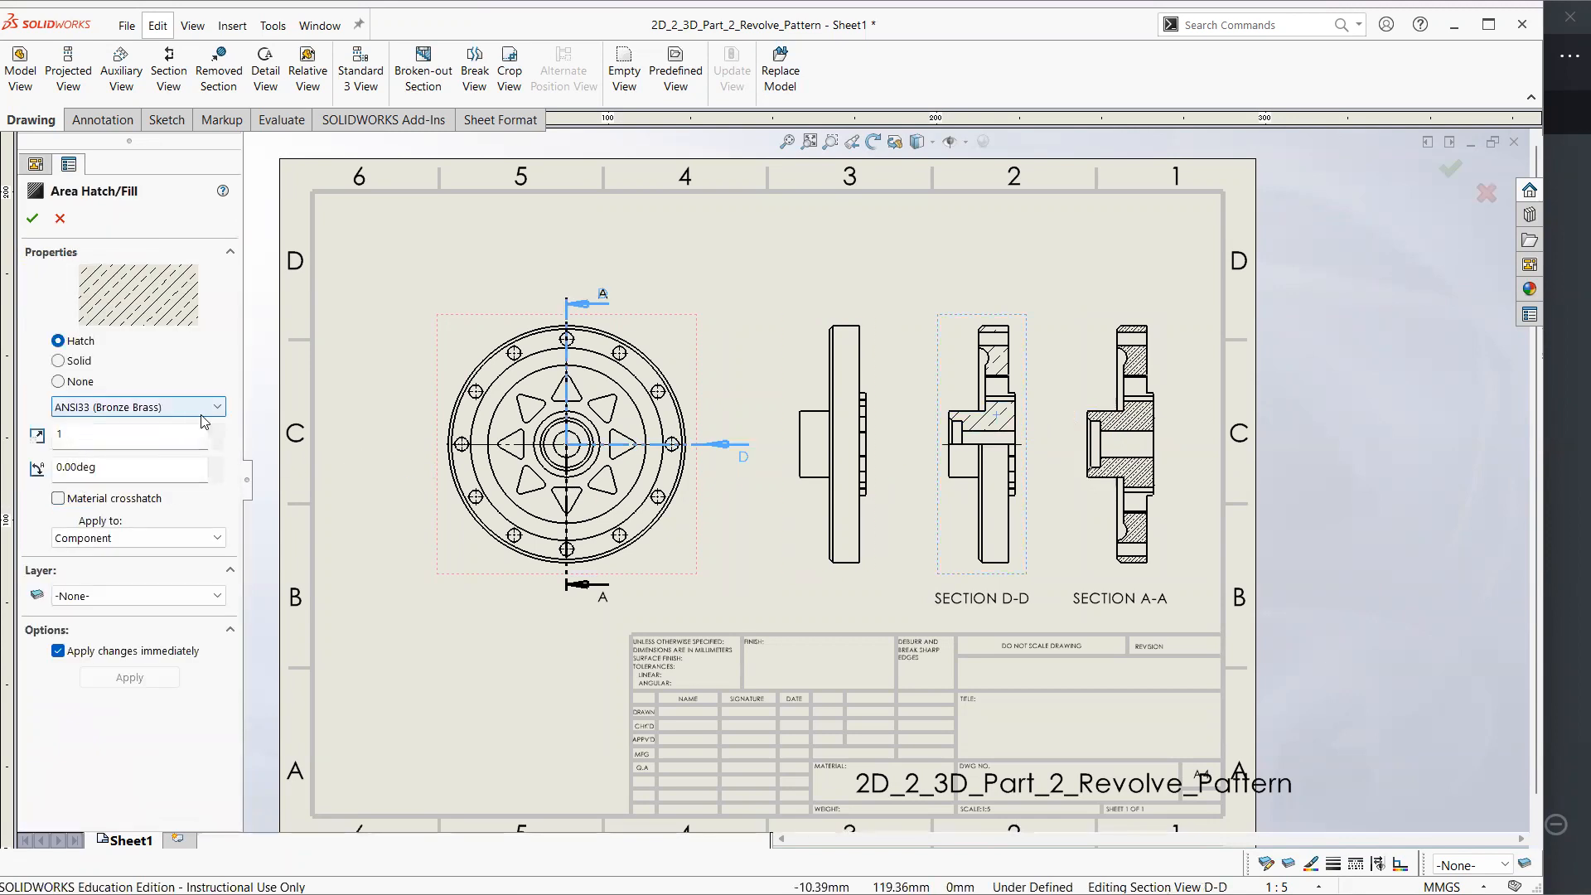
left_click(757, 274)
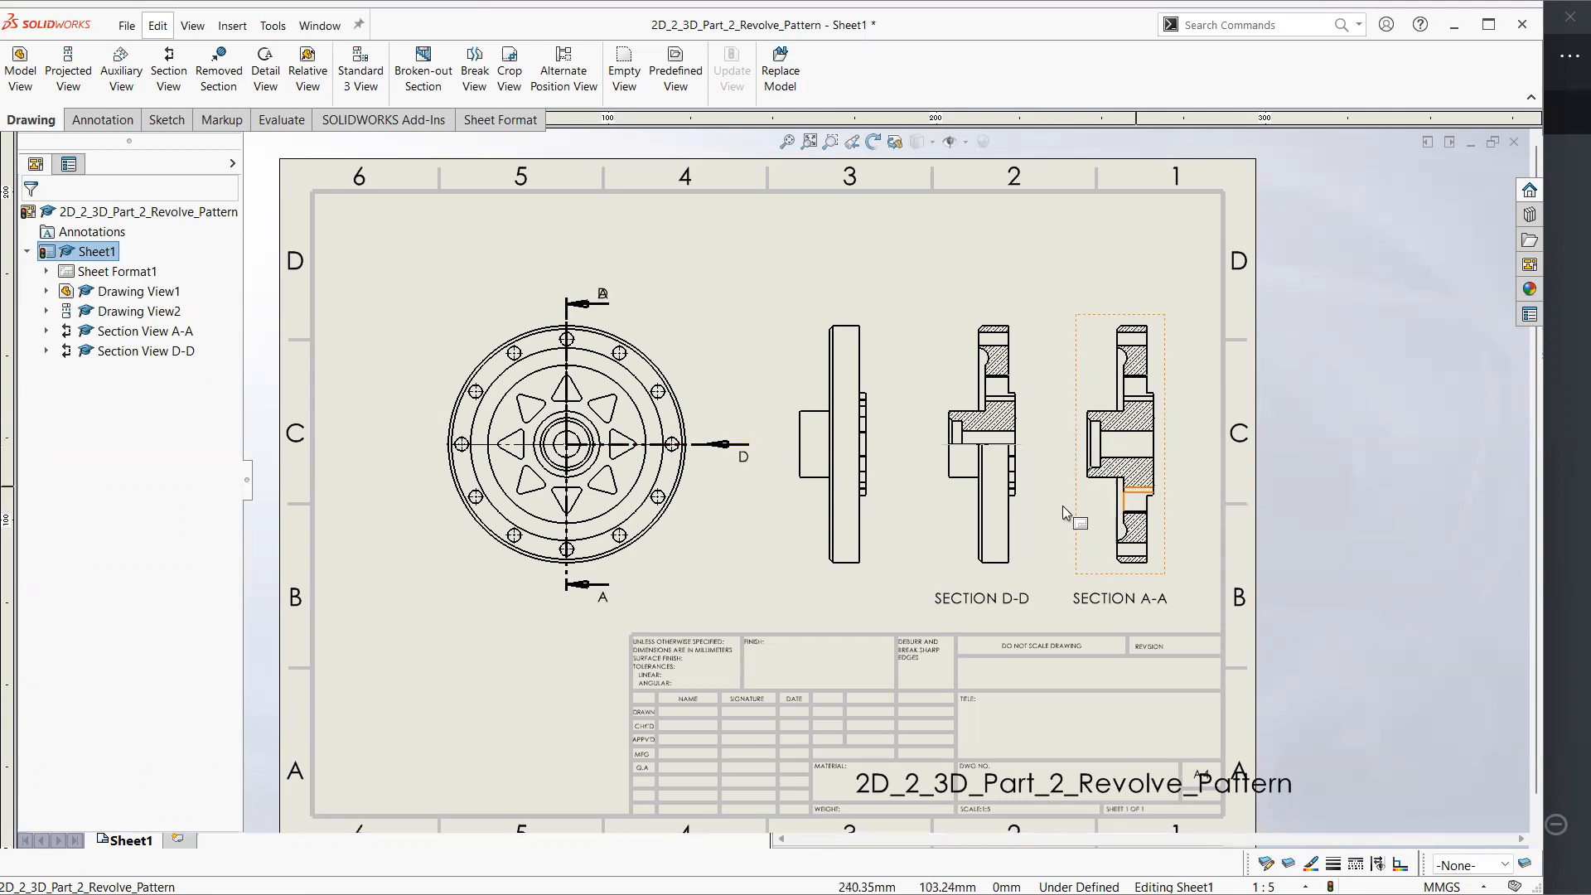
Move the upper A label of the cutting line away from the overlapping D label on the front view
left_click(613, 300)
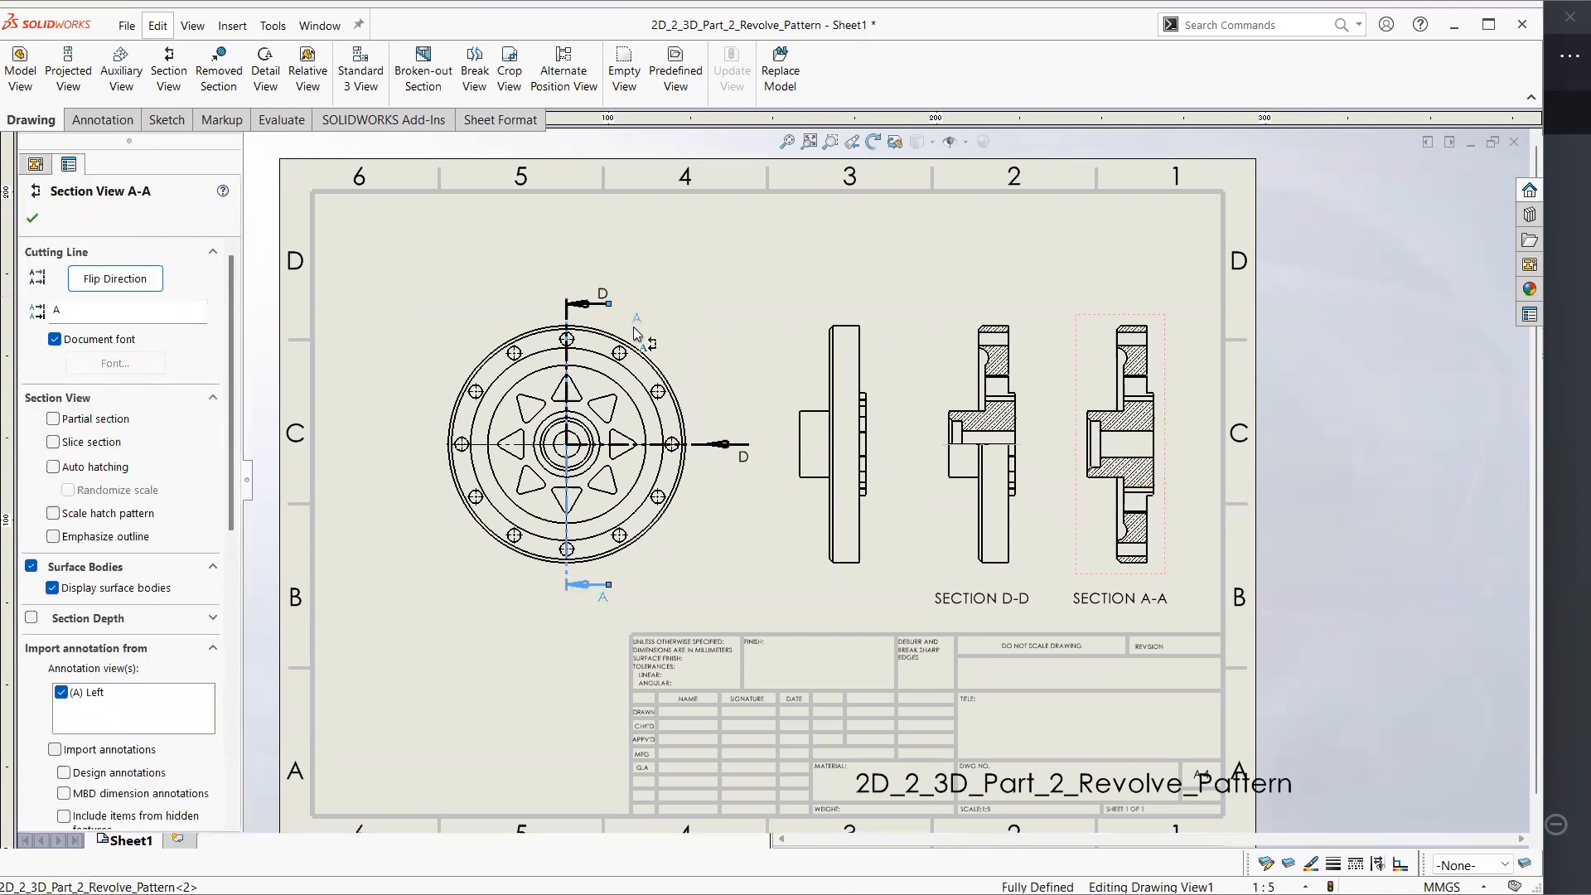
left_click(479, 220)
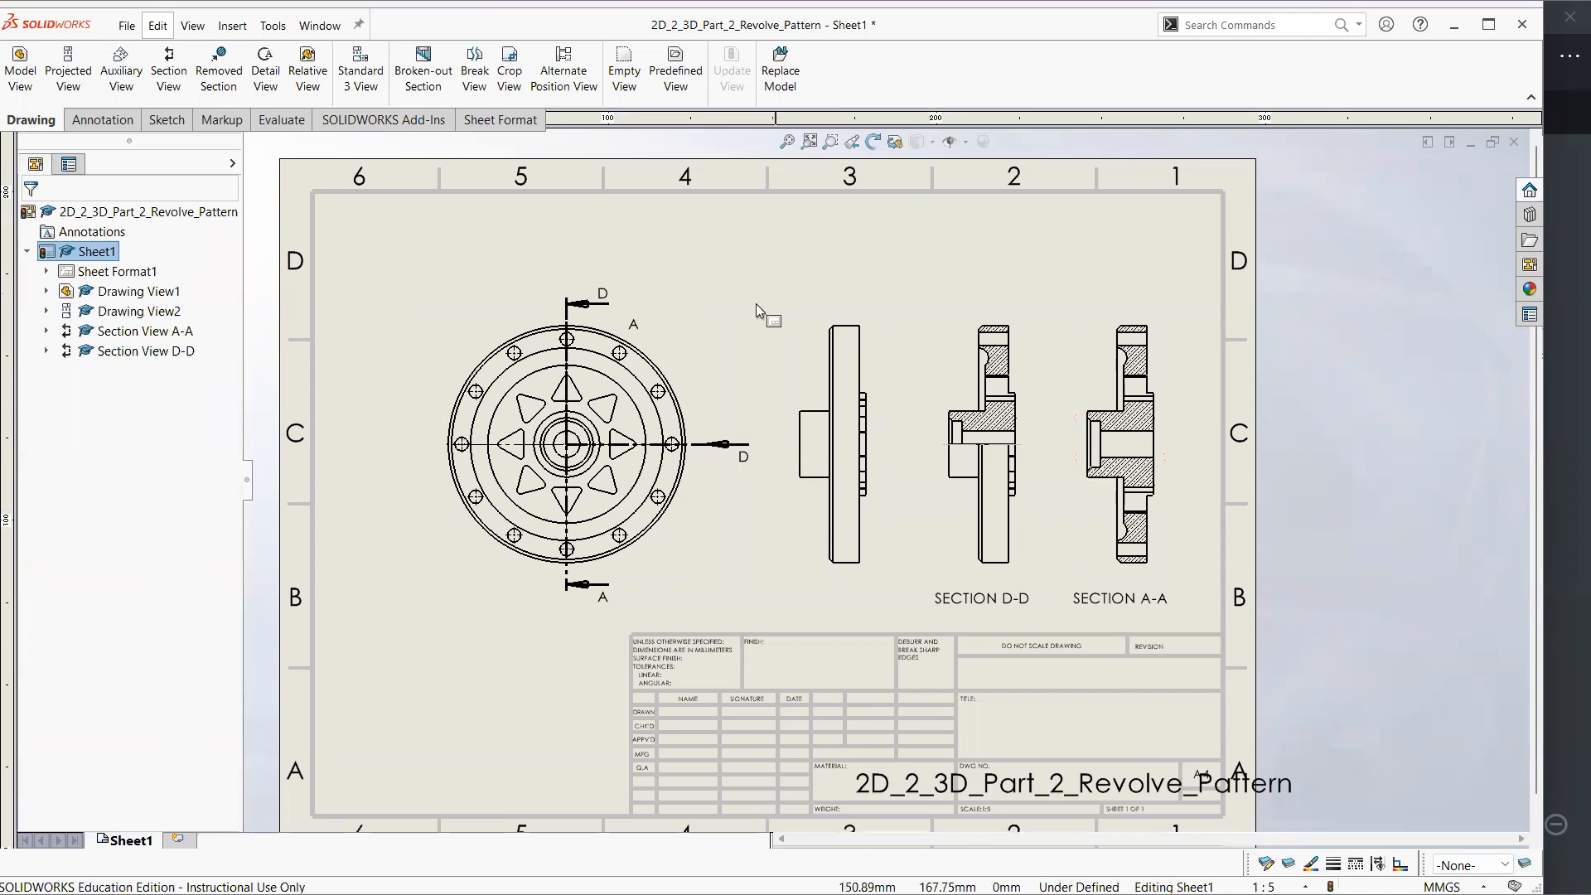
Dimension the diameter of the circle just inside the front view's outer edge and the through bore's diameter in section A-A
left_click(91, 120)
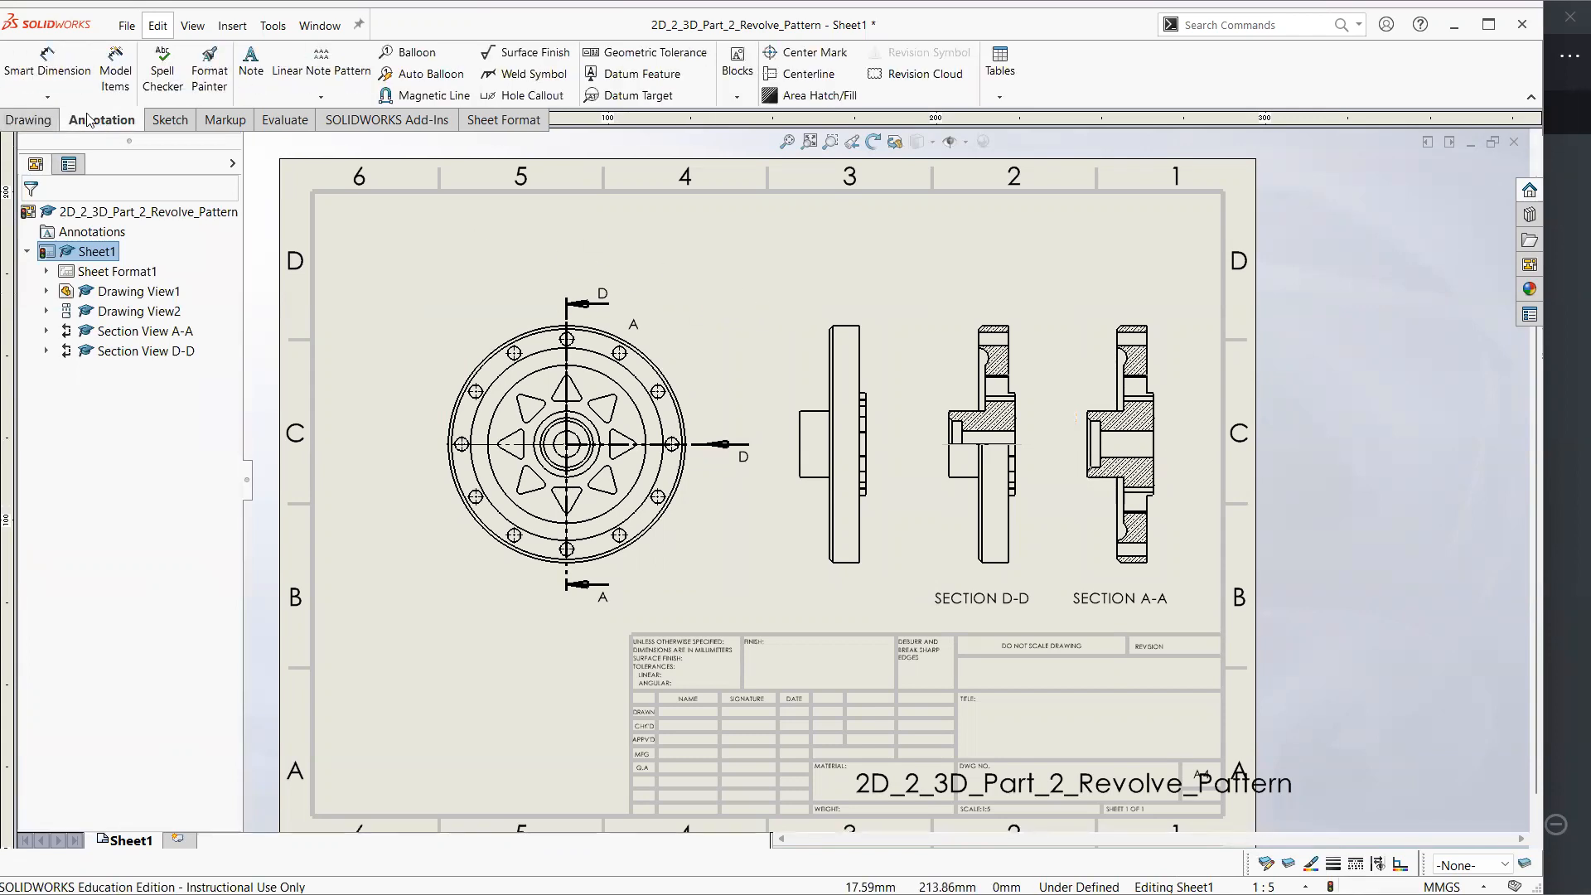
left_click(54, 70)
left_click(531, 339)
left_click(388, 255)
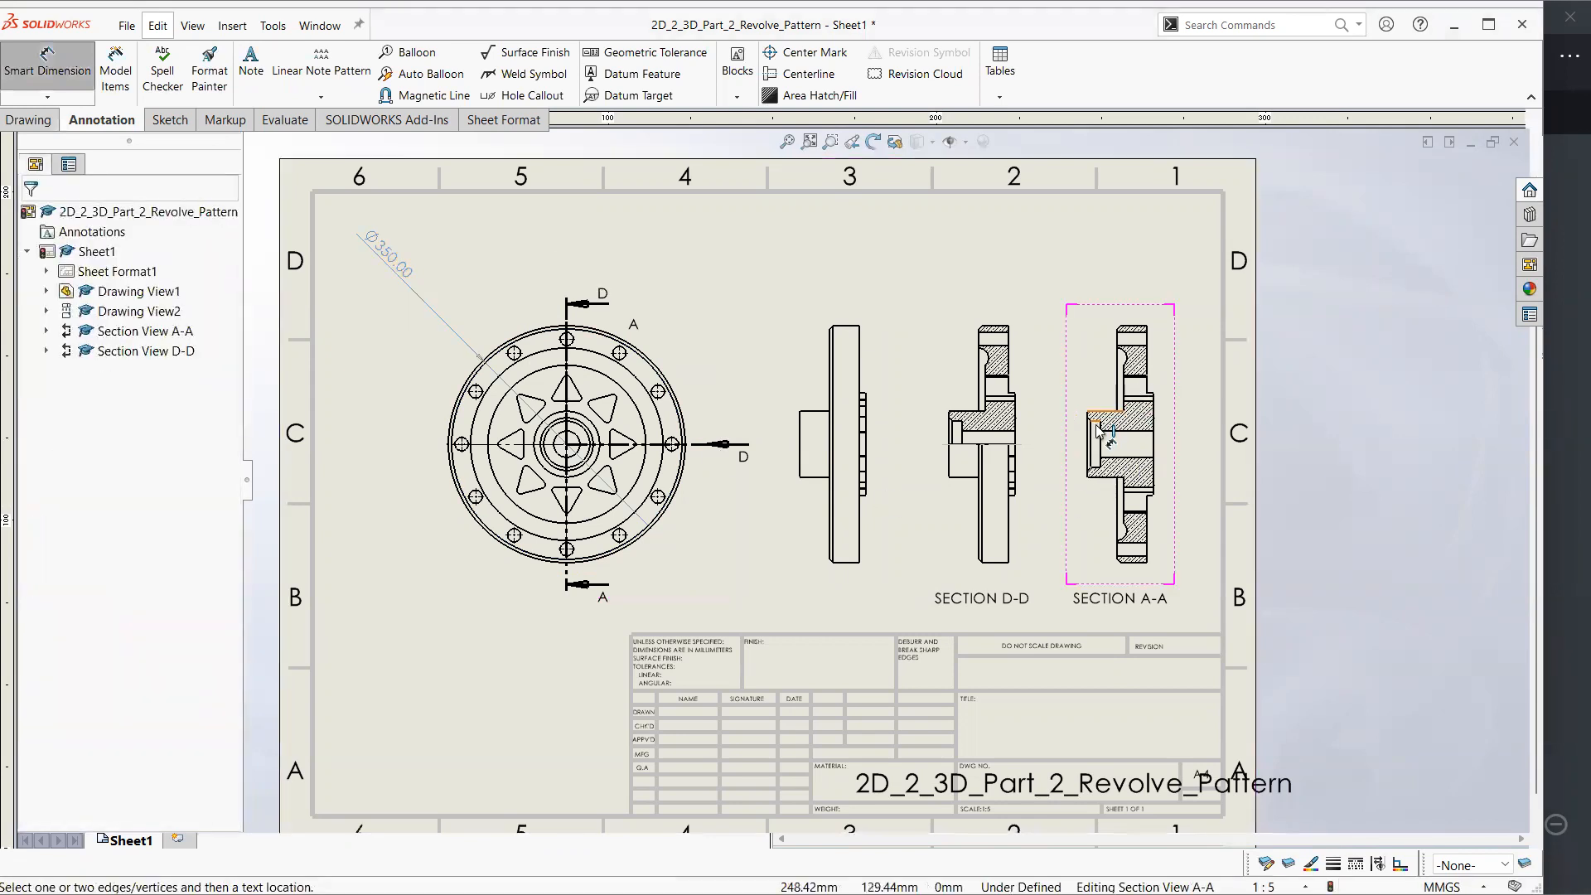
left_click(1129, 432)
left_click(1148, 457)
left_click(1193, 449)
Check the reference PDF's dimensions in Xodo, return to the SOLIDWORKS drawing, and exit the dimension properties
key("alt+Tab")
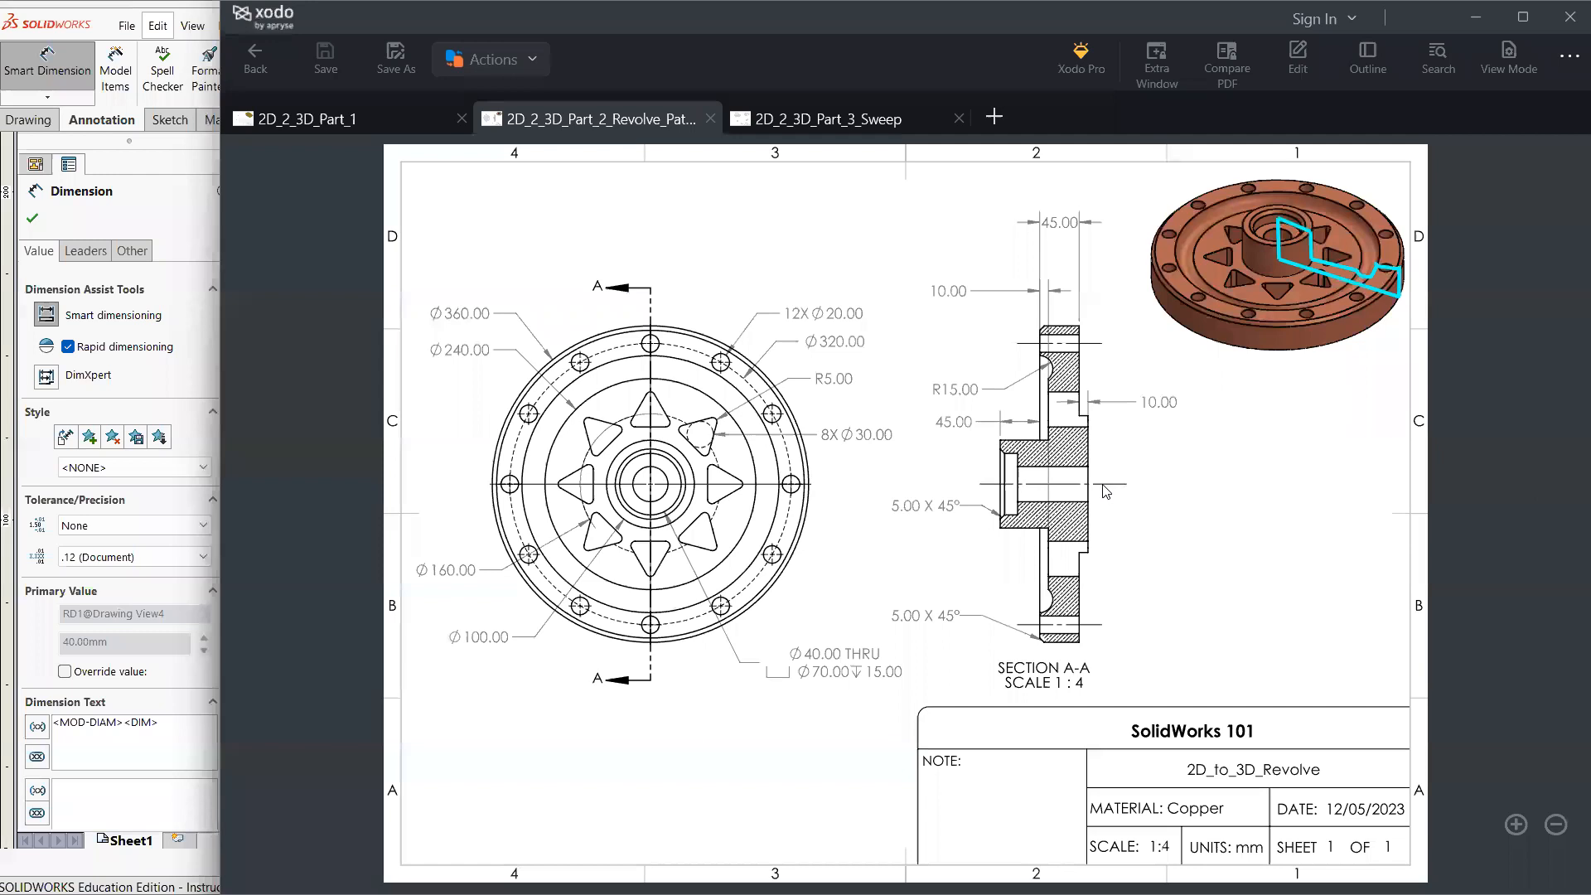
left_click(172, 388)
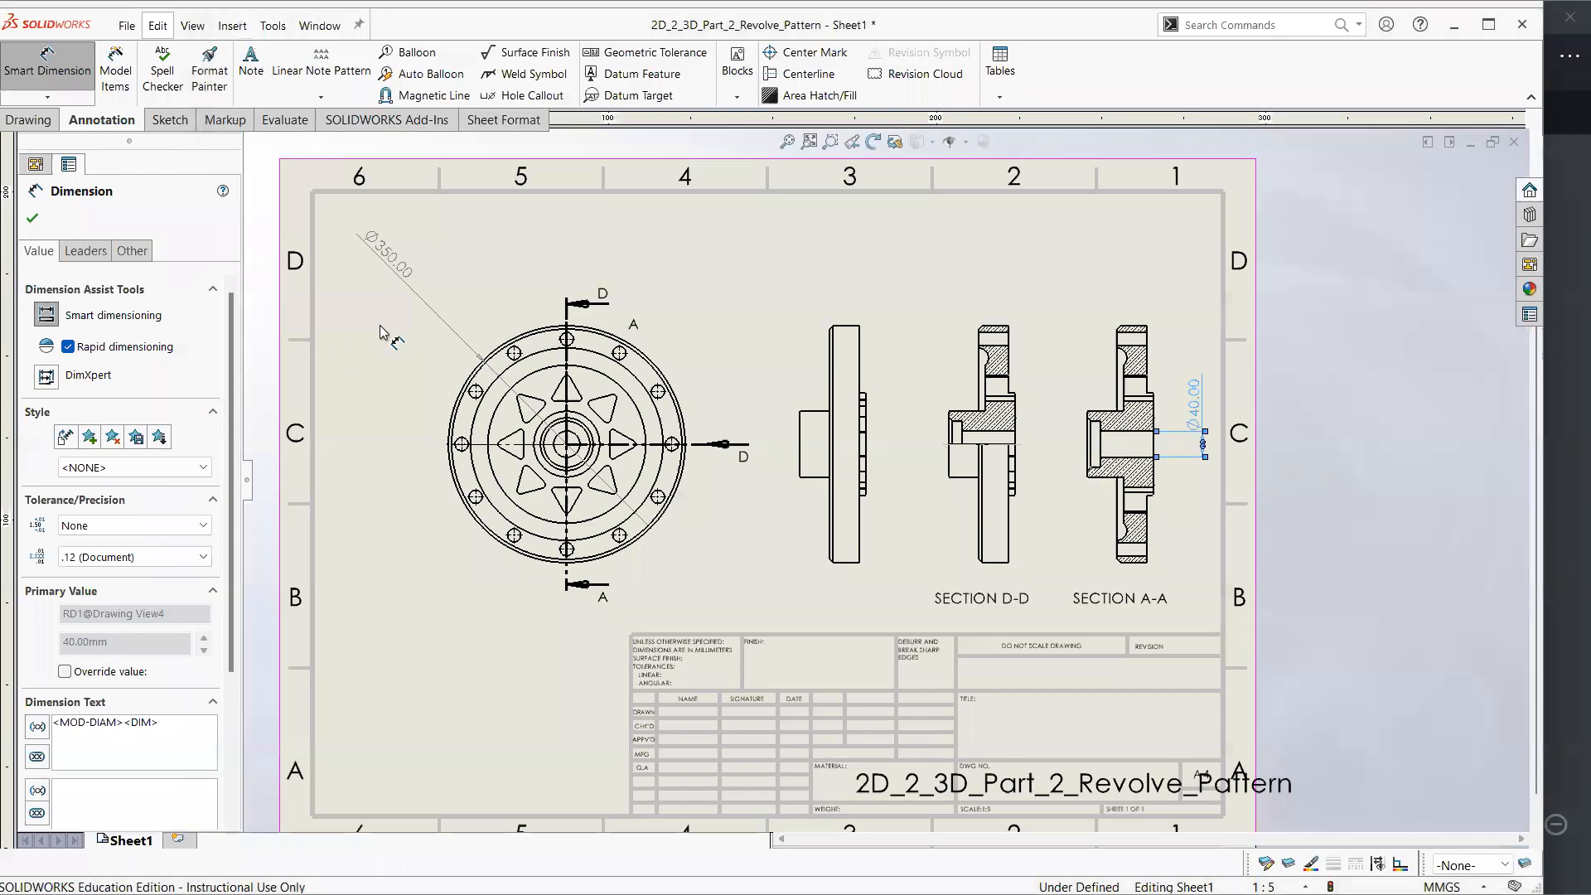
left_click(170, 120)
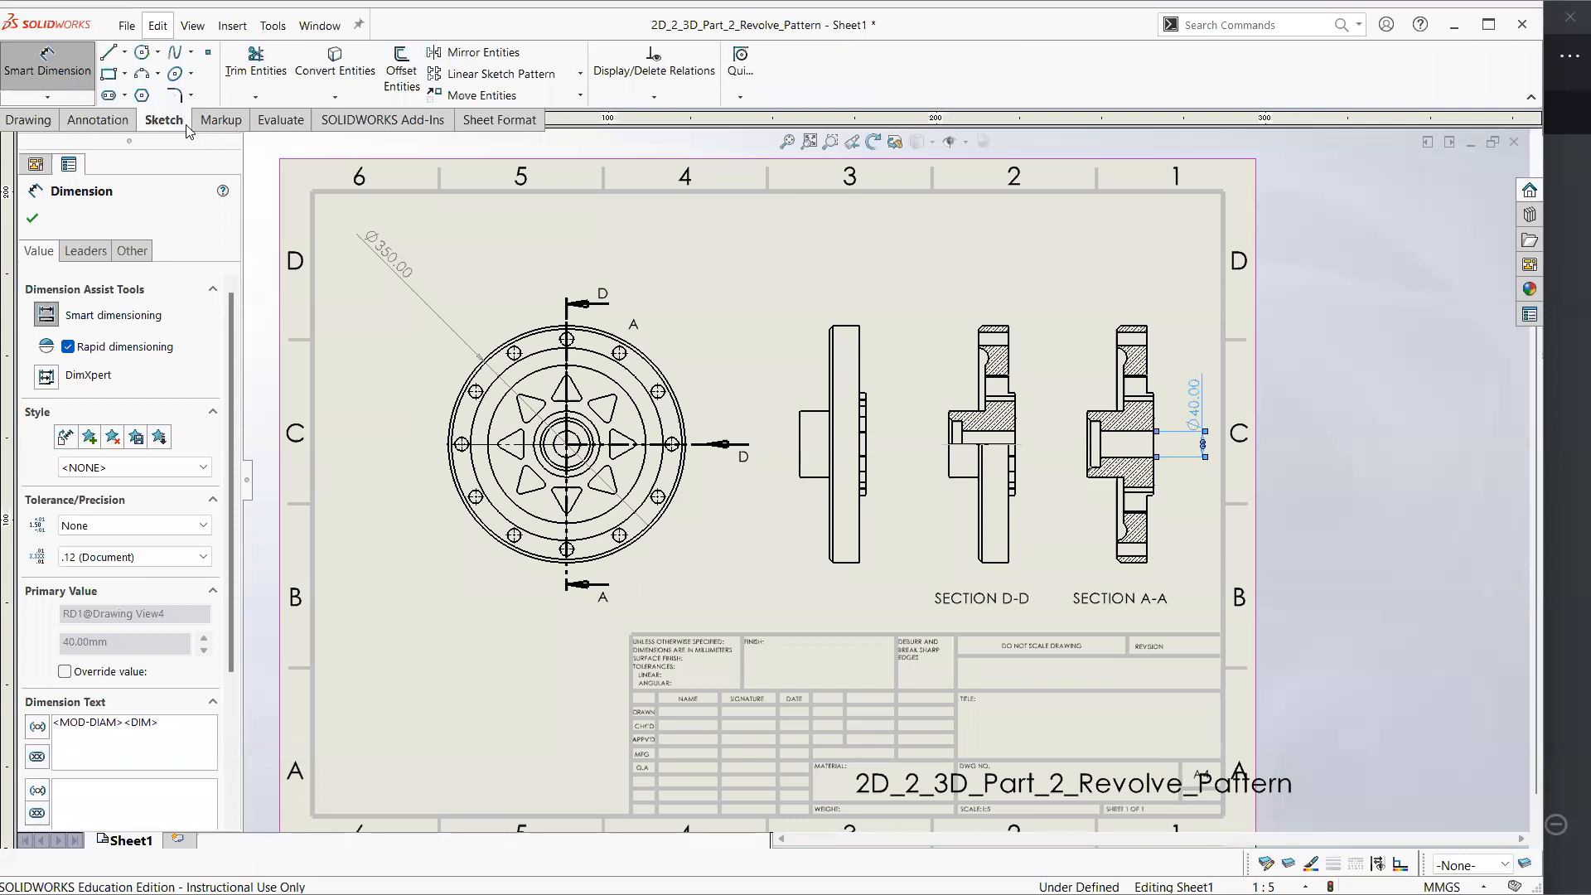
left_click(29, 120)
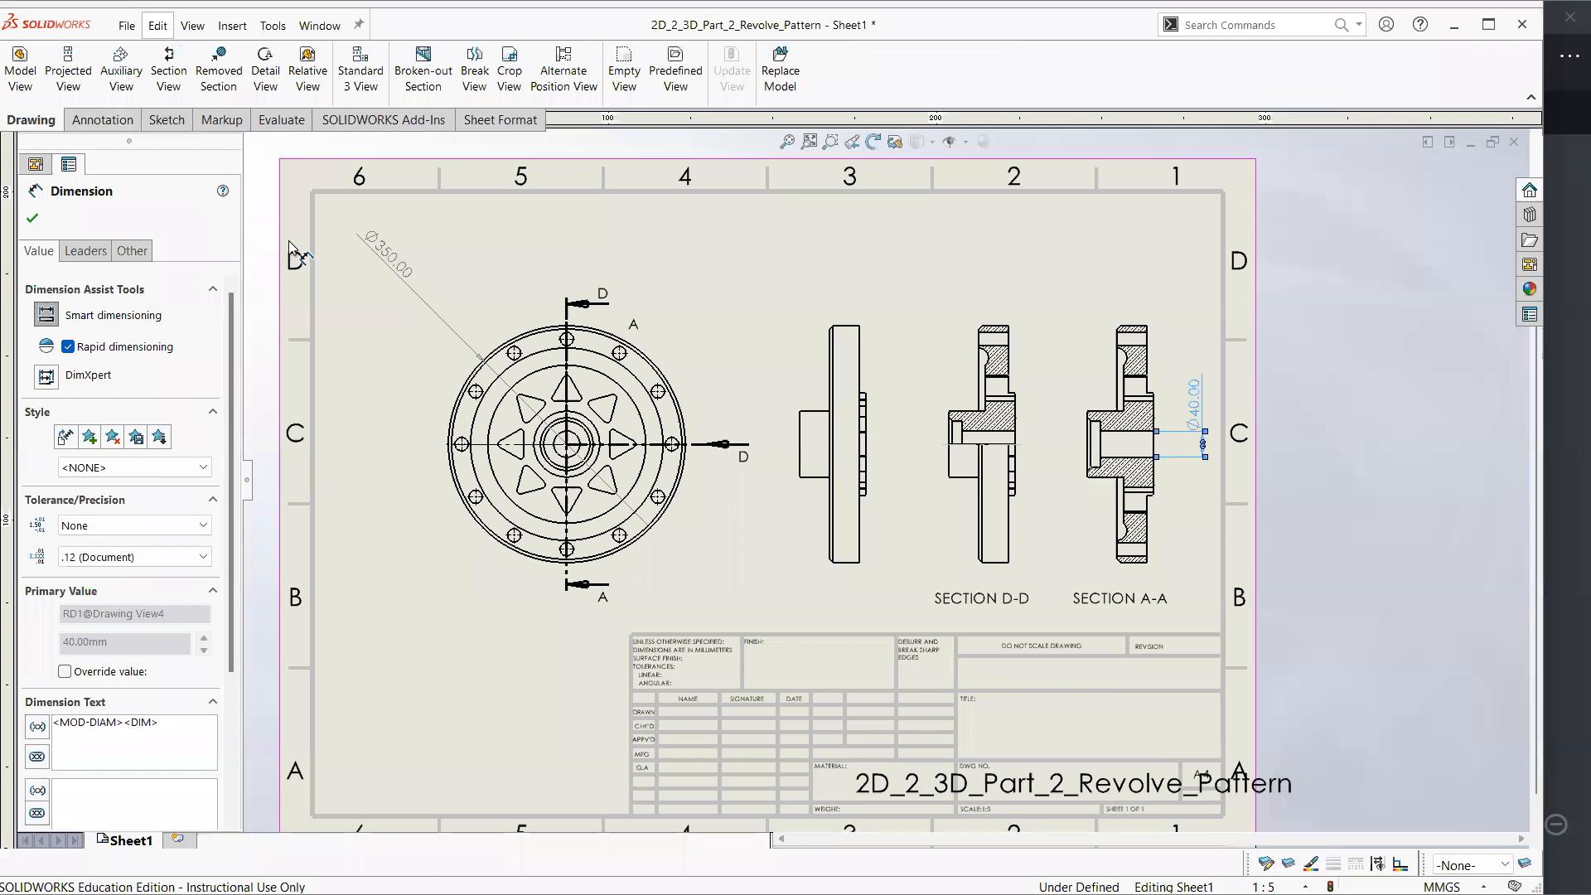
left_click(924, 242)
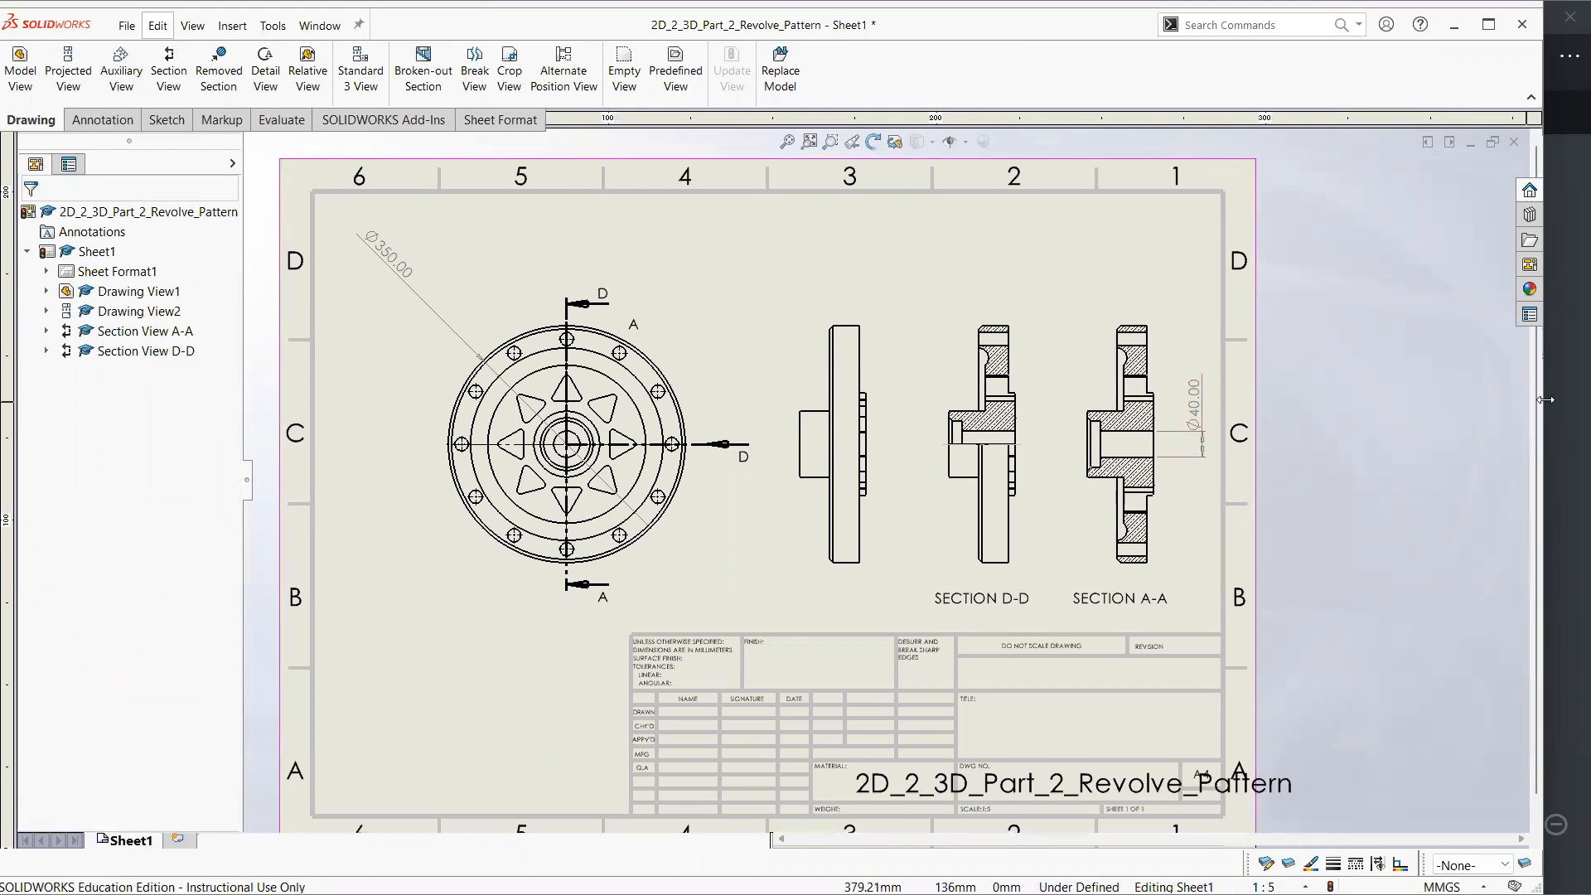
In Xodo, mark two neighbouring bolt holes on the reference drawing with blue ink, undo the mark, and return to SOLIDWORKS
key("alt+Tab")
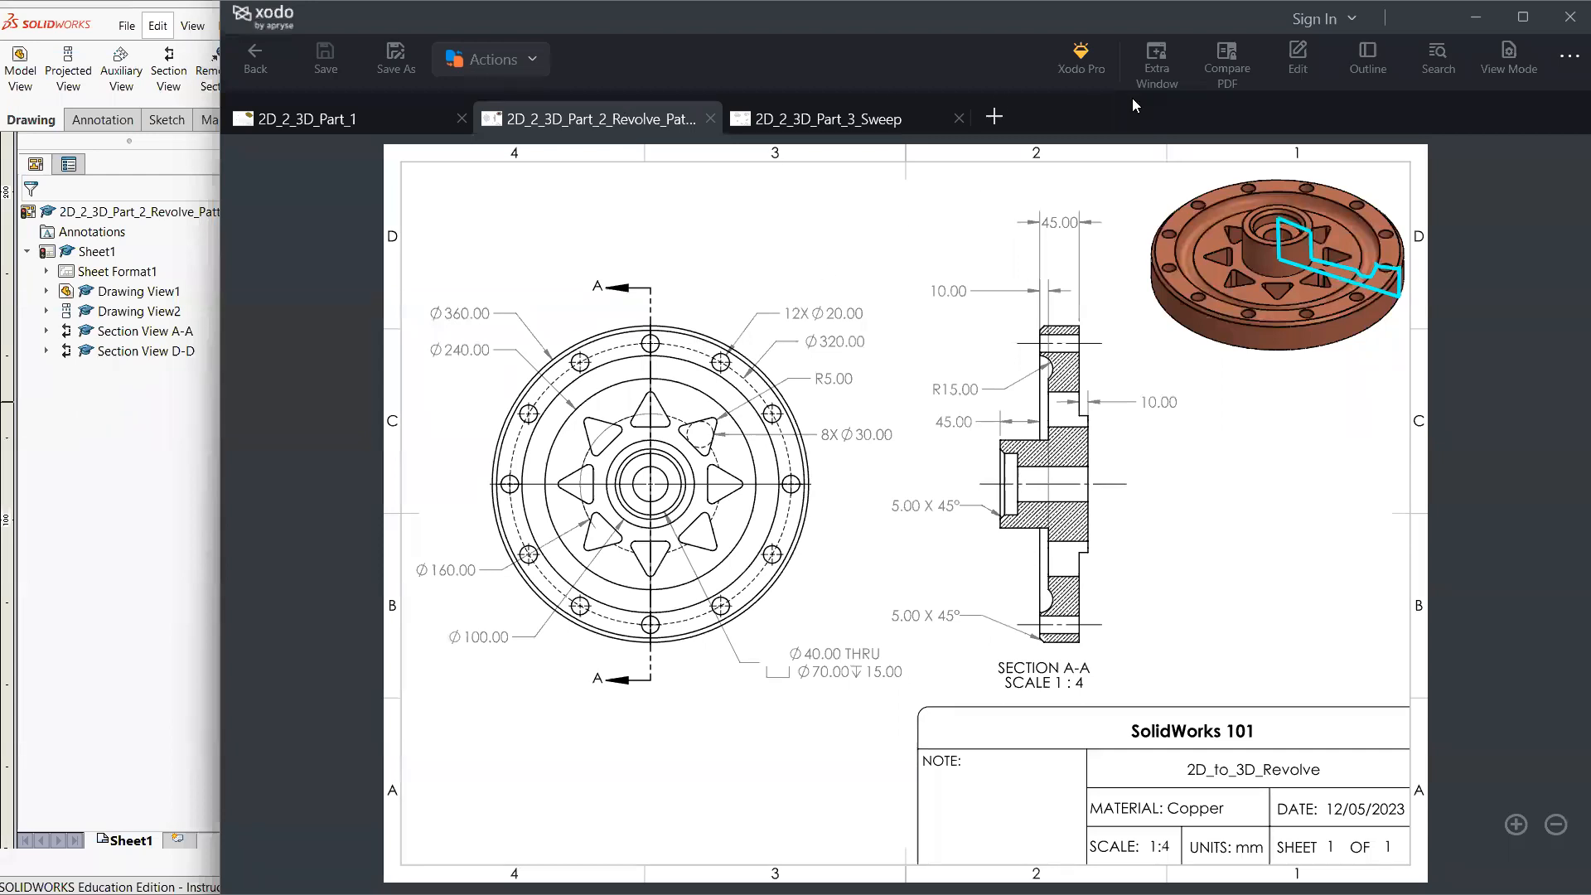
left_click(1289, 52)
left_click(815, 71)
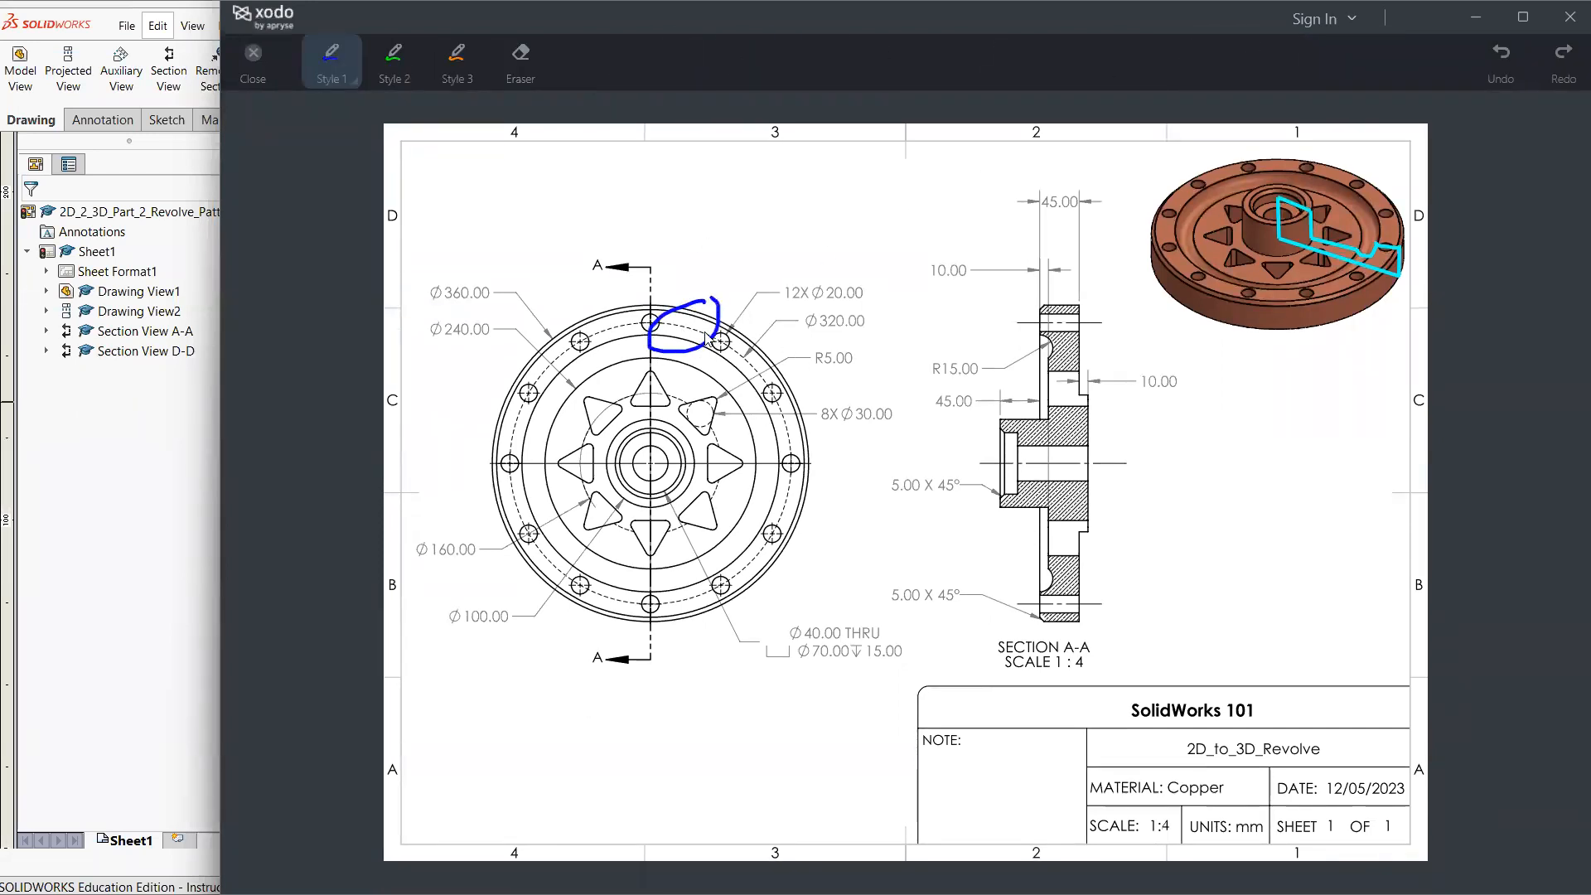
key("ctrl+z")
left_click(117, 581)
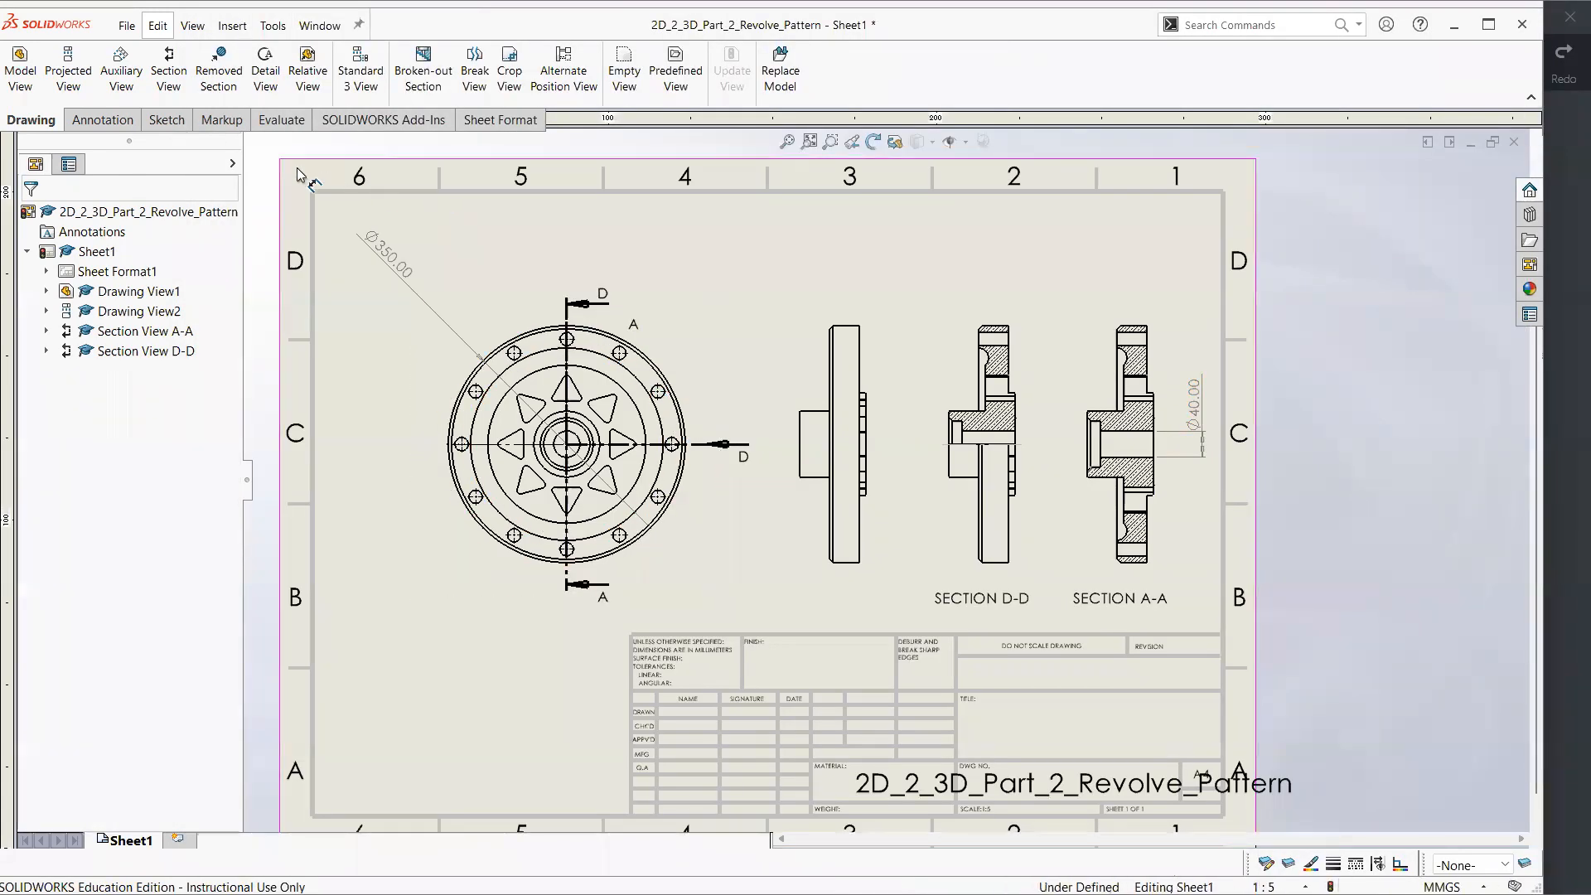
Sketch a construction circle of 160 mm radius, centred on the front view and passing through the bolt-hole centres
left_click(175, 121)
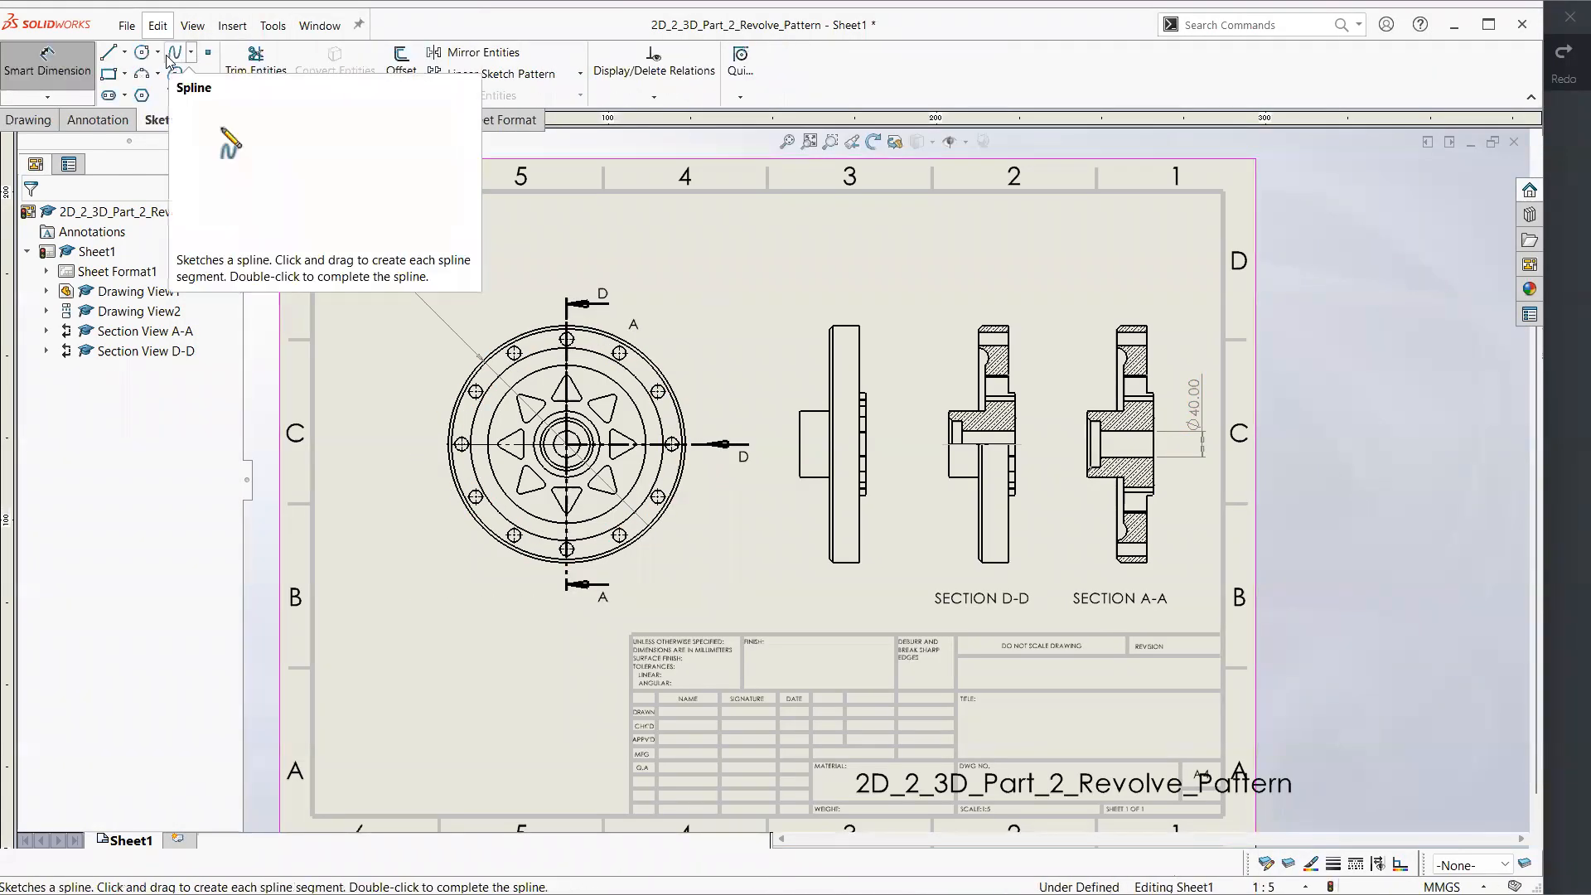
left_click(141, 55)
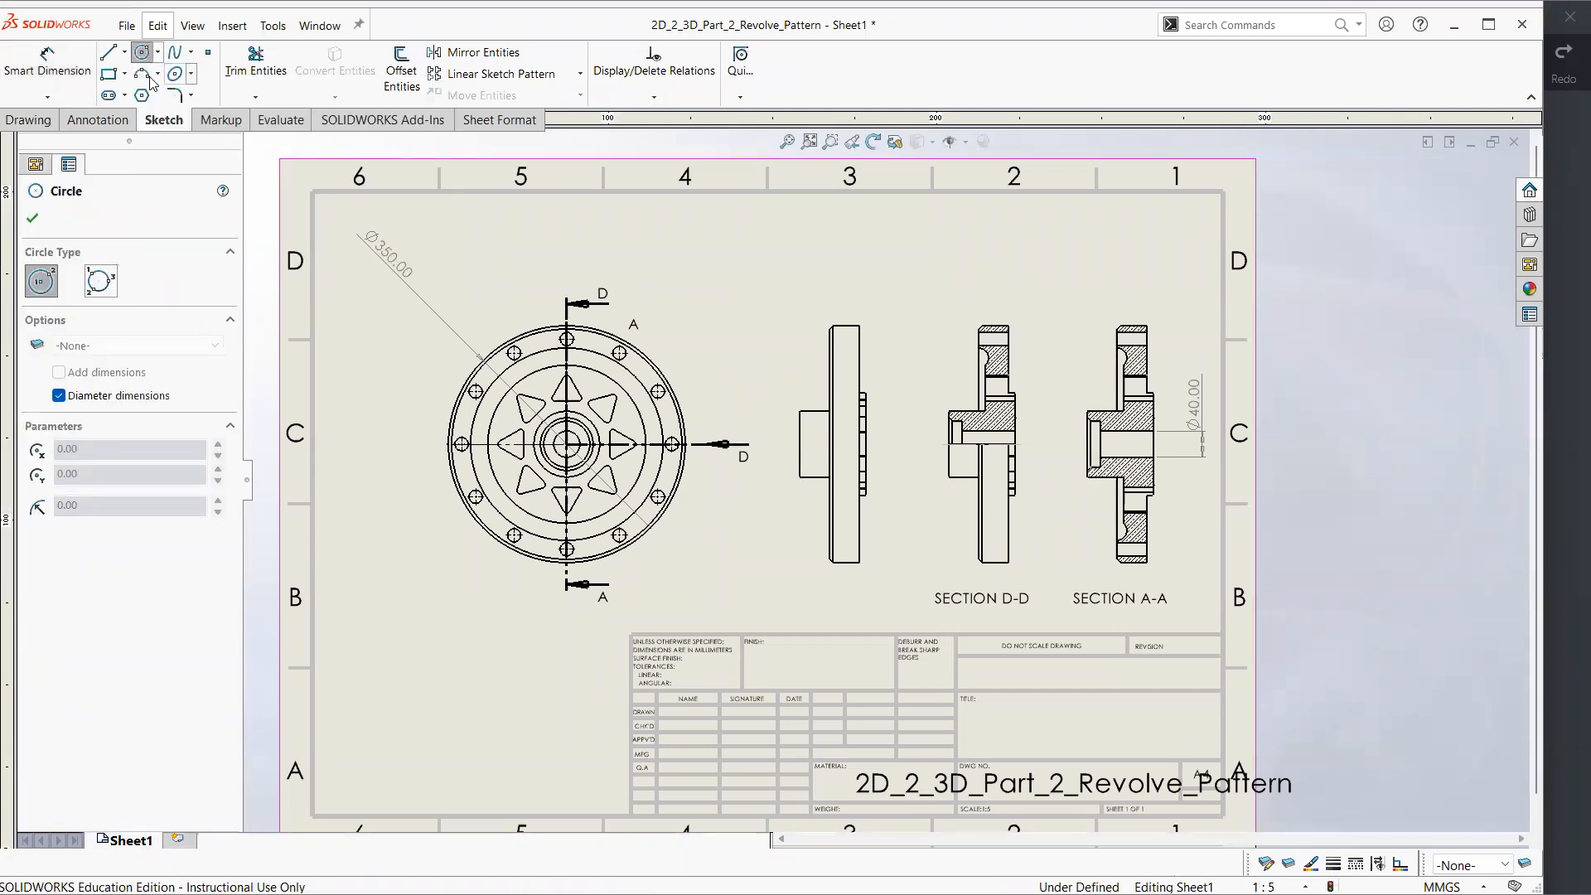
left_click(567, 444)
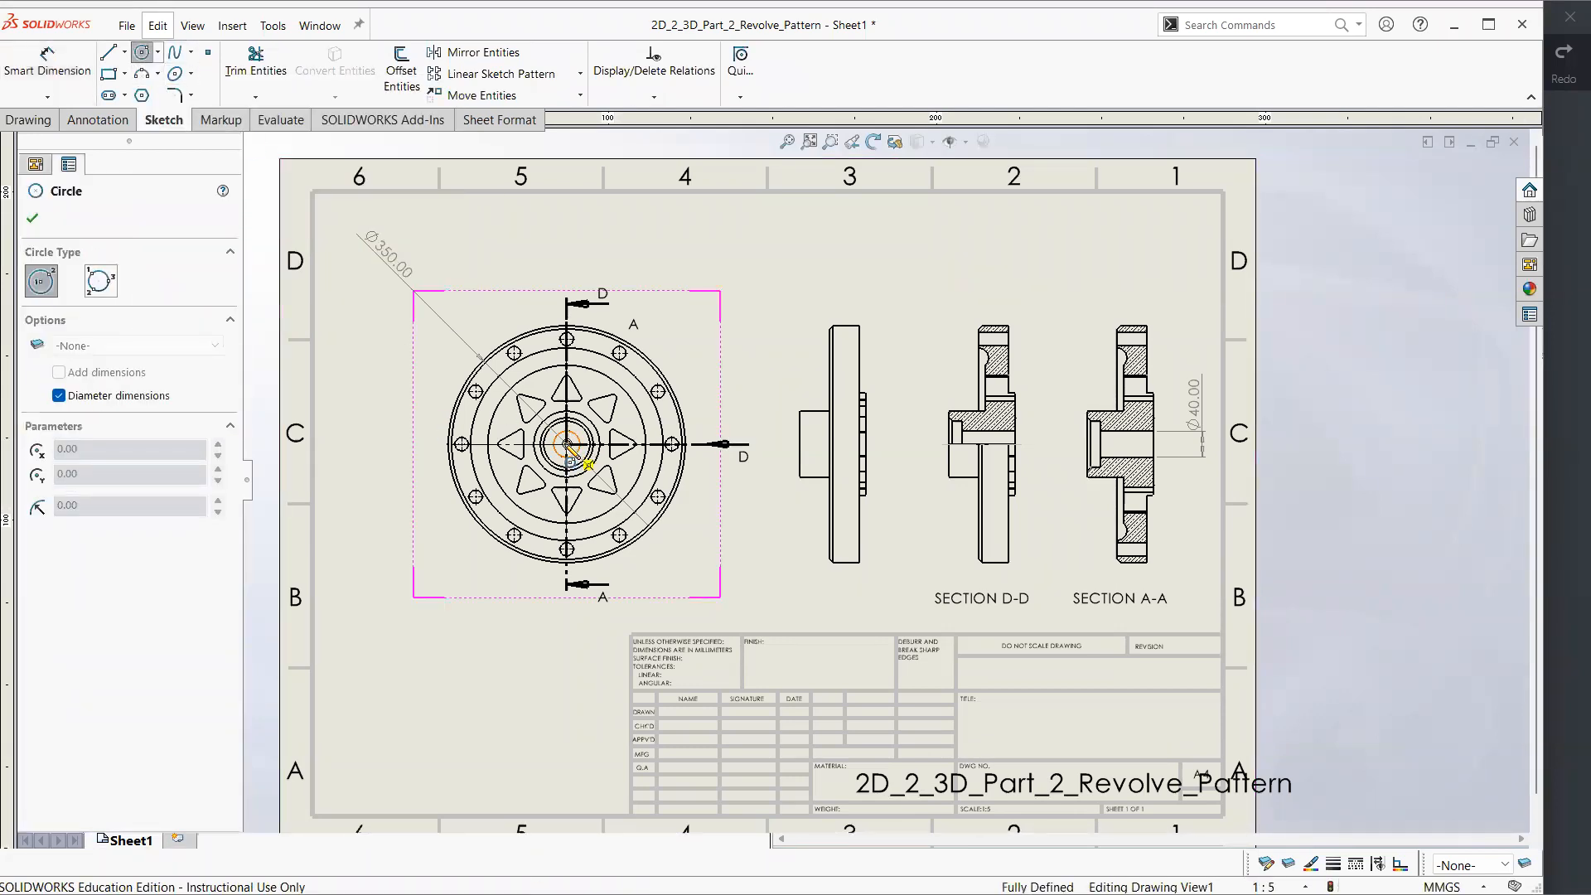
left_click(568, 340)
key("Escape")
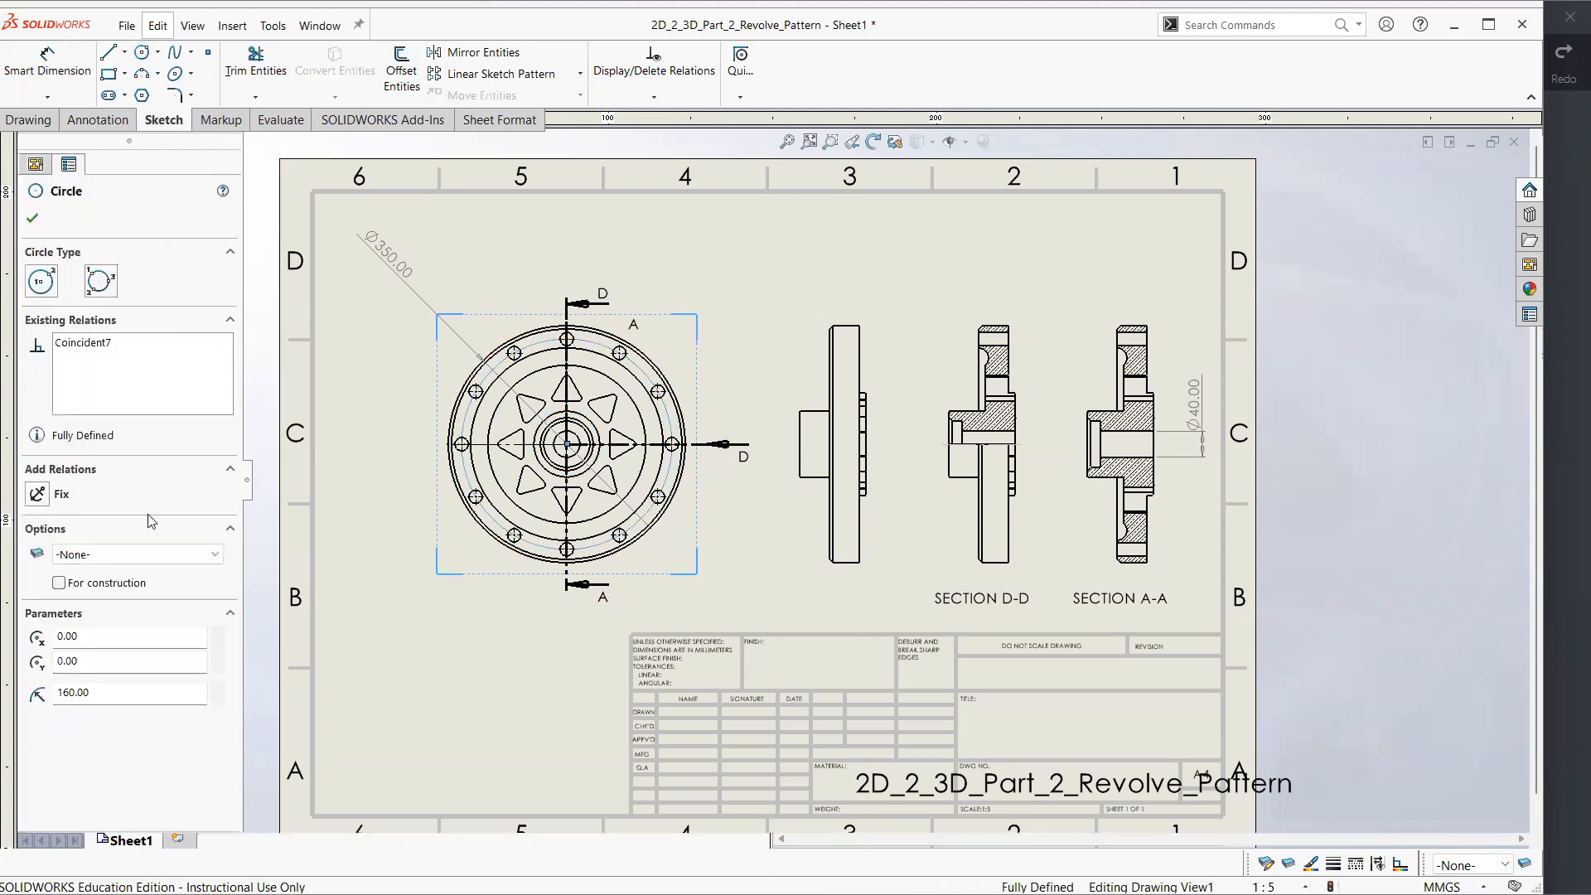
left_click(351, 669)
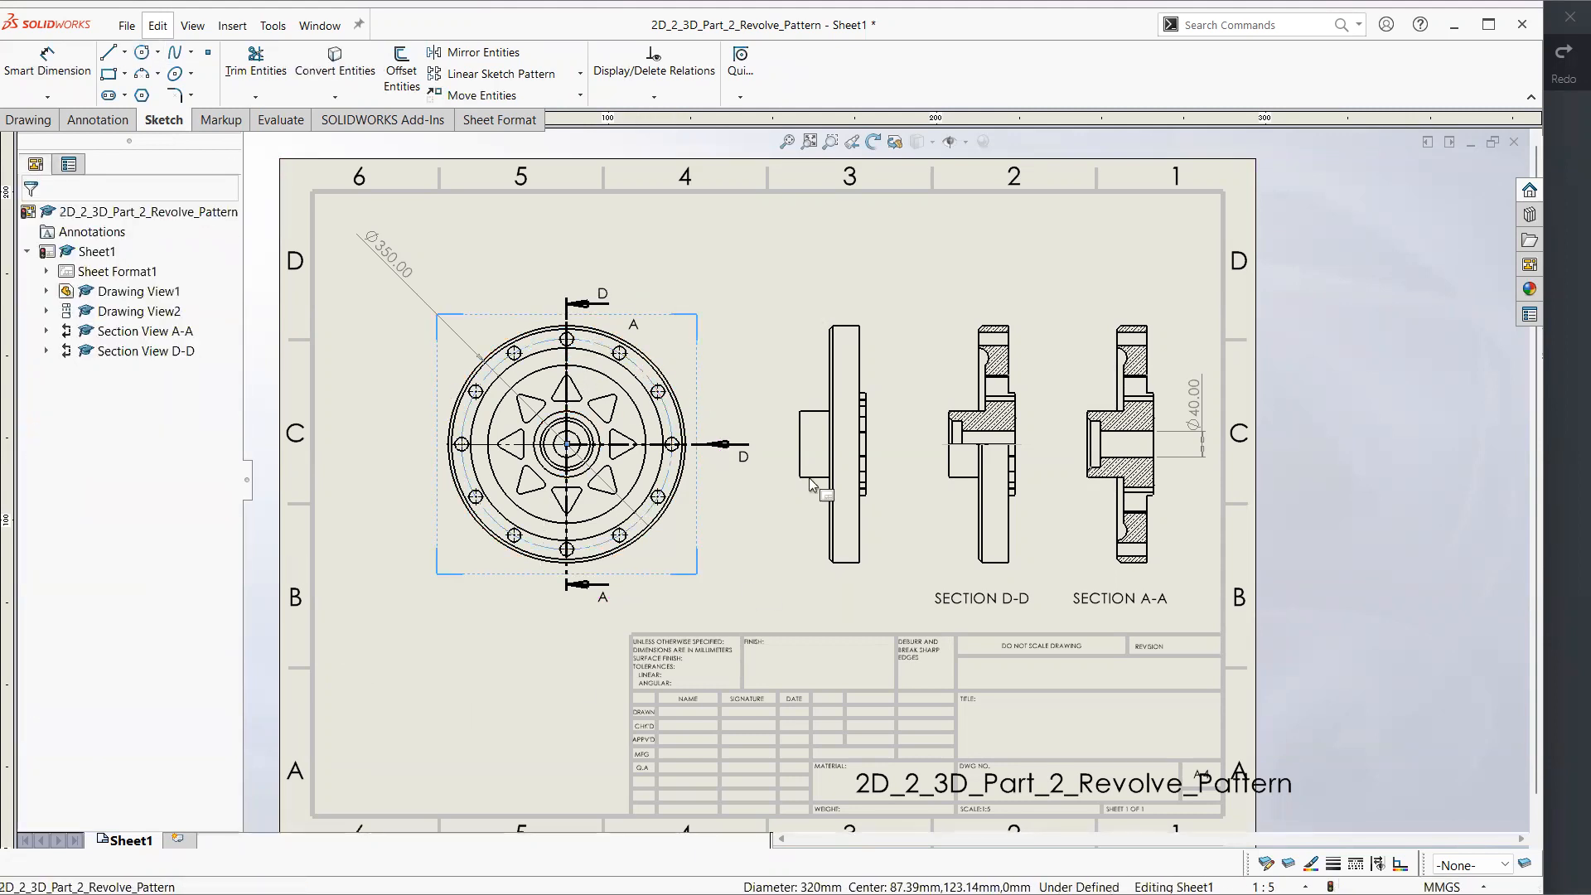
Dimension the diameter of the bolt-hole construction circle as a driven dimension, placed beyond the front view's upper-right edge
left_click(644, 368)
left_click(755, 317)
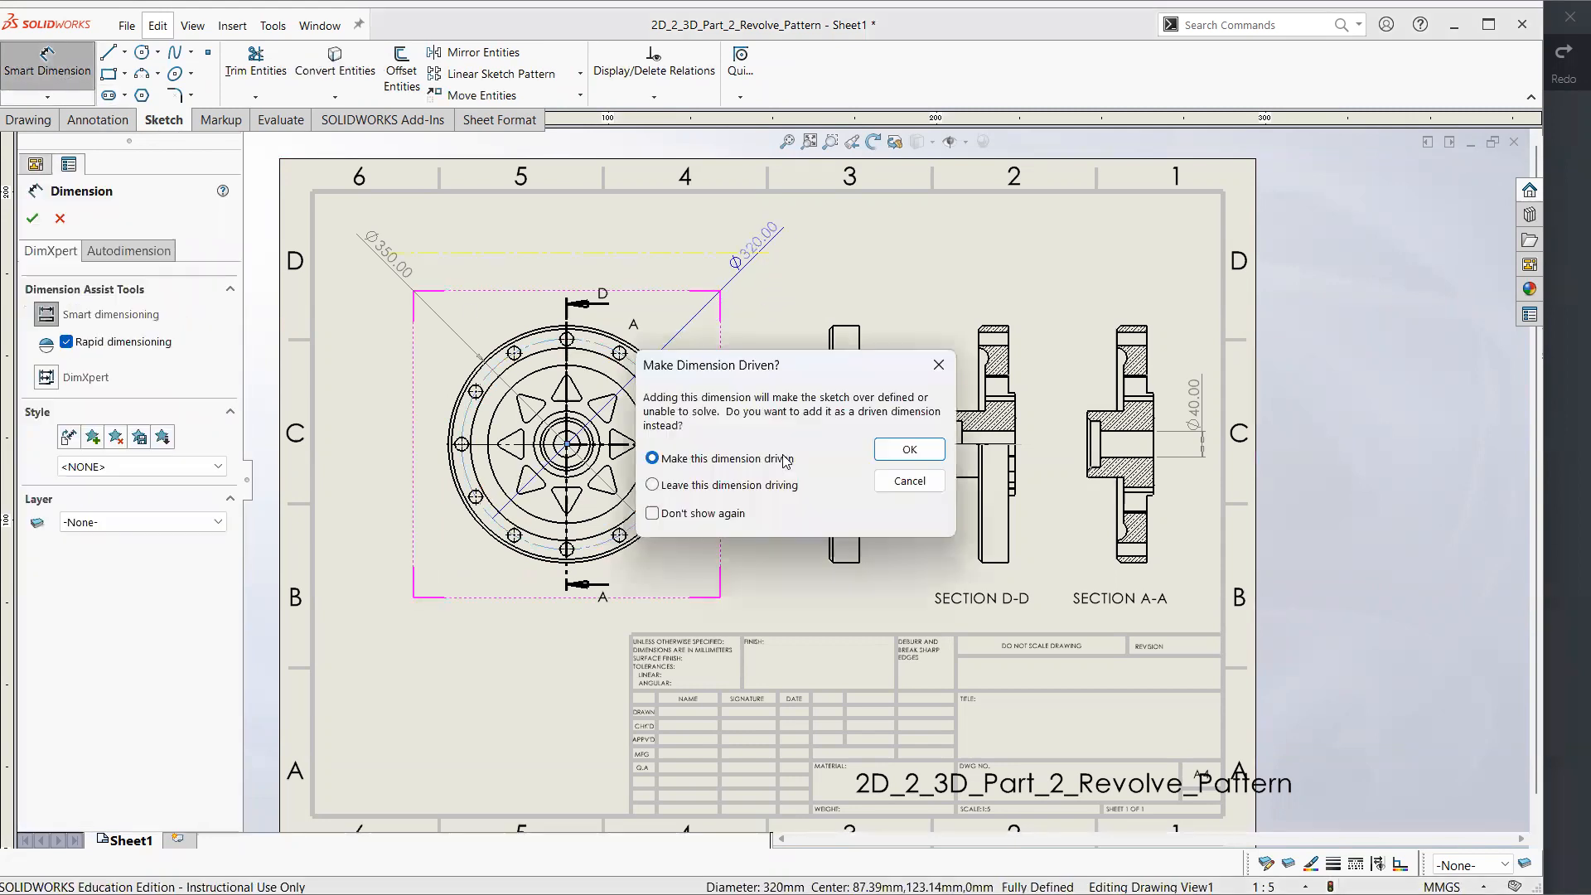
left_click(909, 448)
left_click(802, 257)
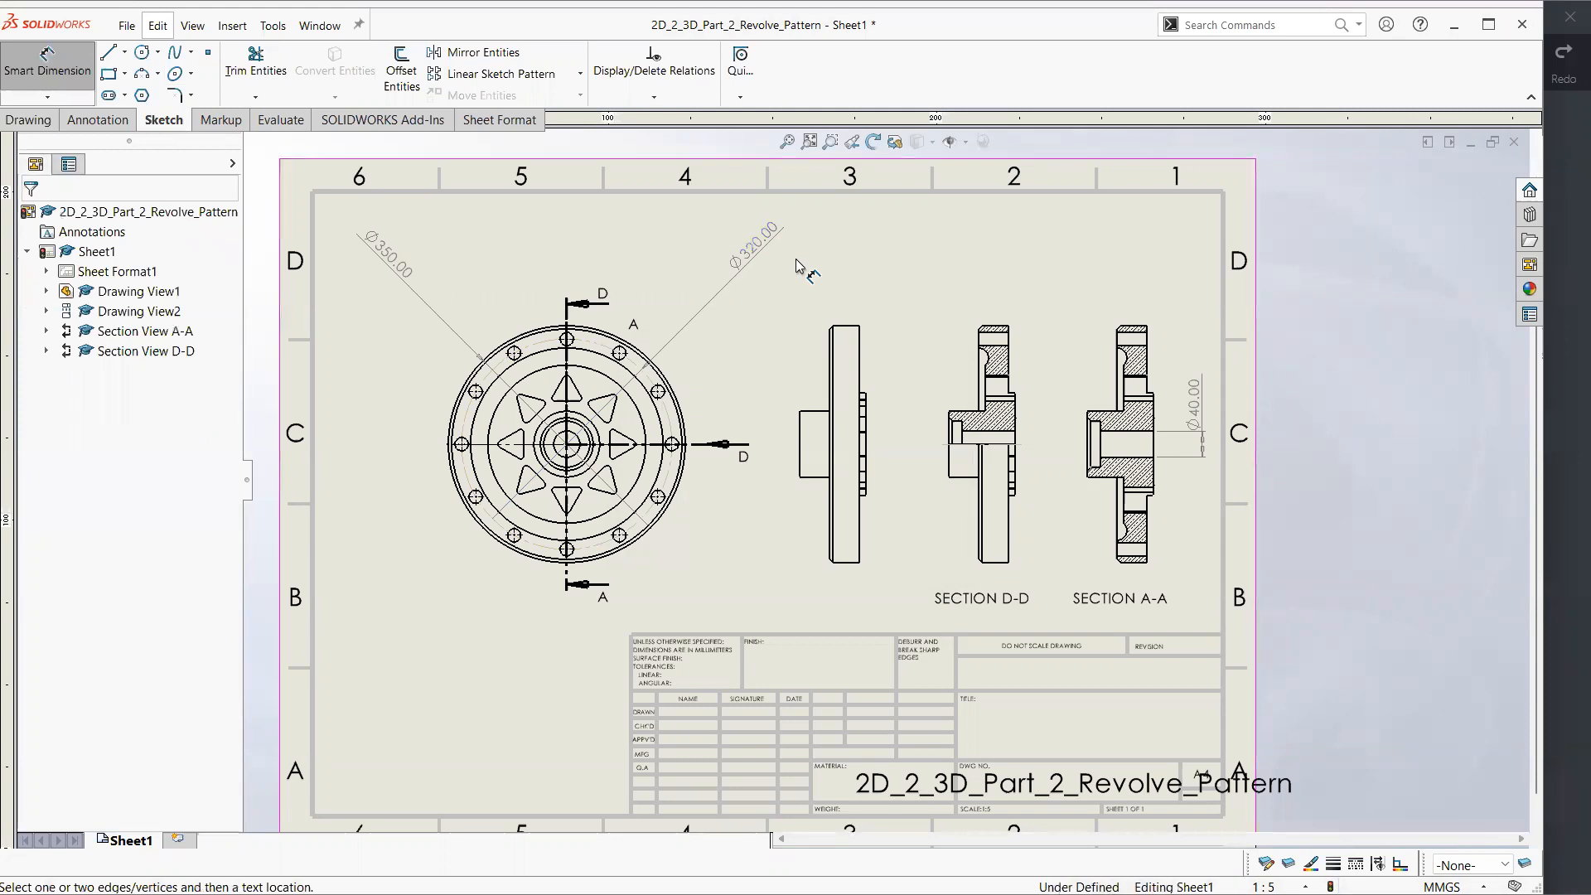
Check the bolt-hole callouts on the reference drawing in Xodo and return to SOLIDWORKS
left_click(623, 356)
left_click(1566, 337)
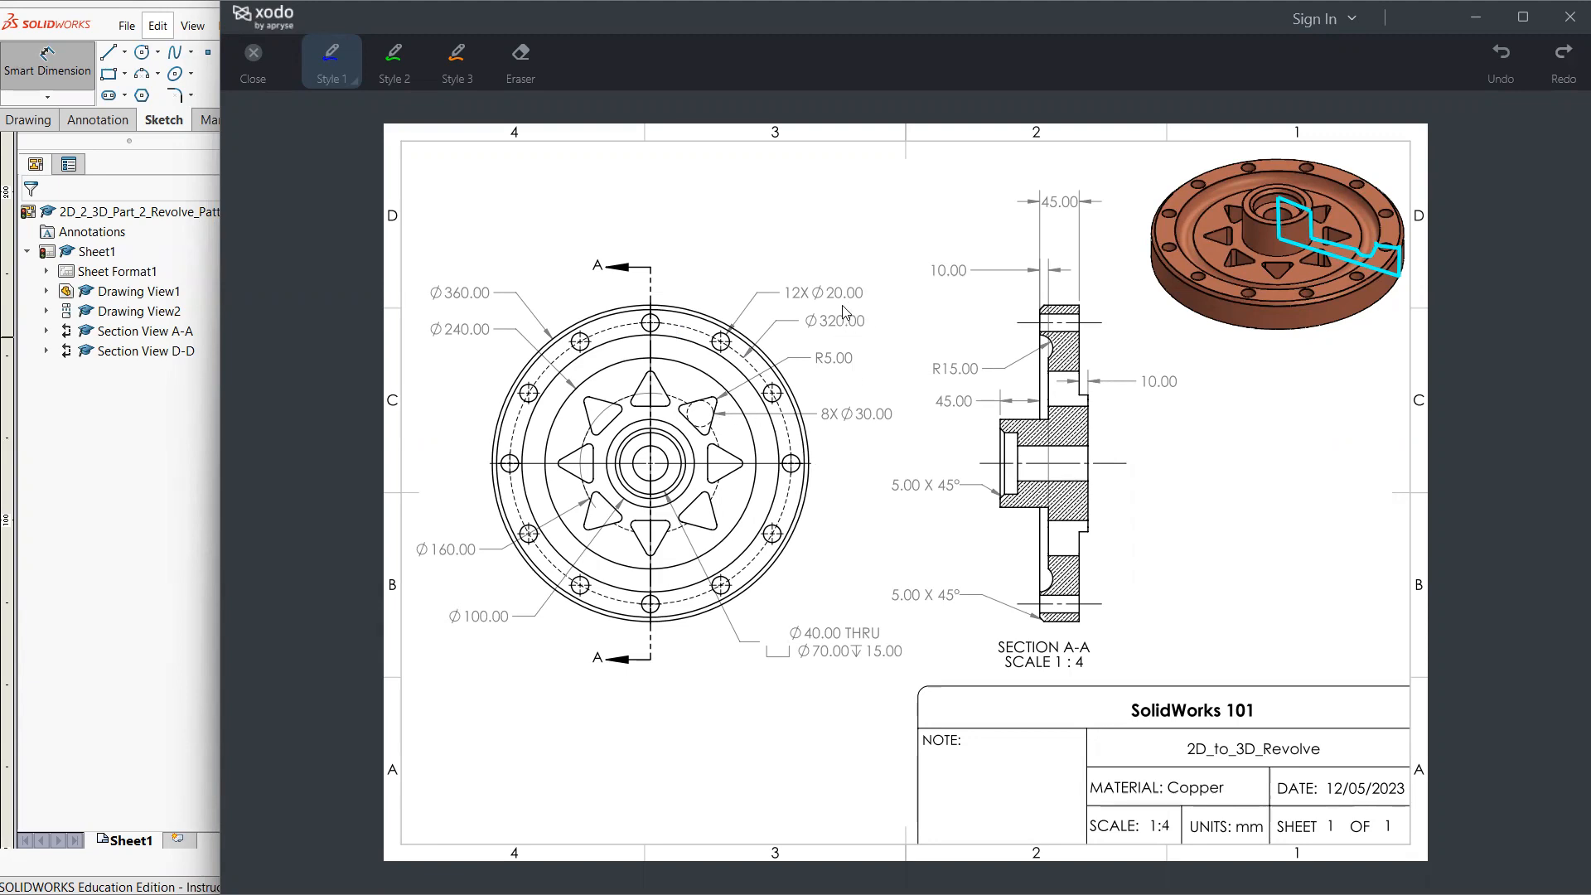
left_click(143, 571)
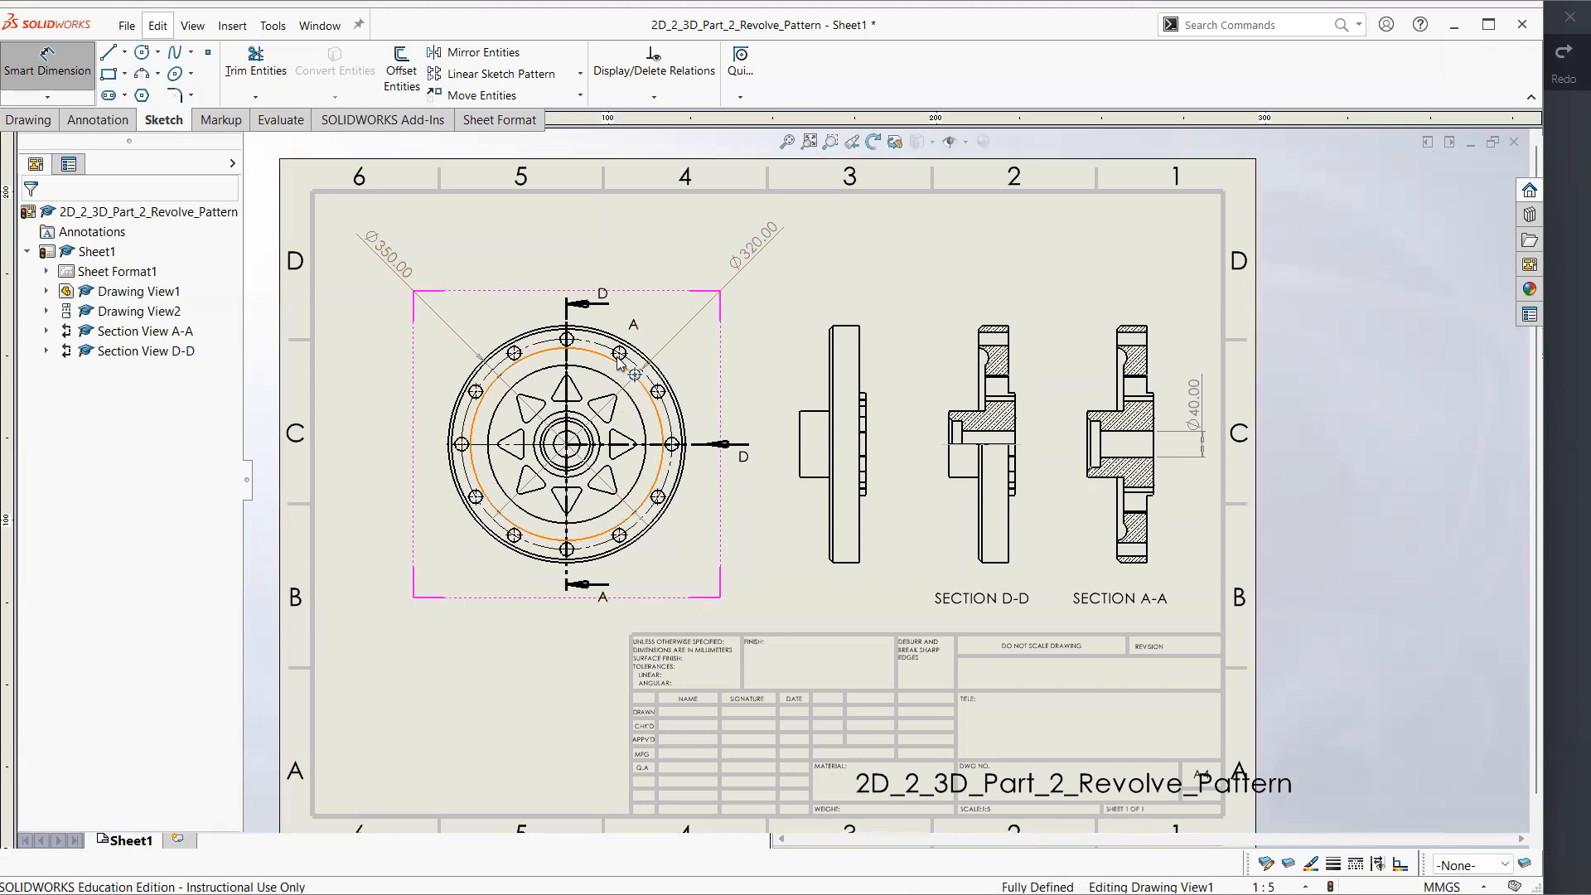
Dimension the diameters of the topmost bolt hole and the neighbouring bolt hole to its right on the front view
left_click(568, 339)
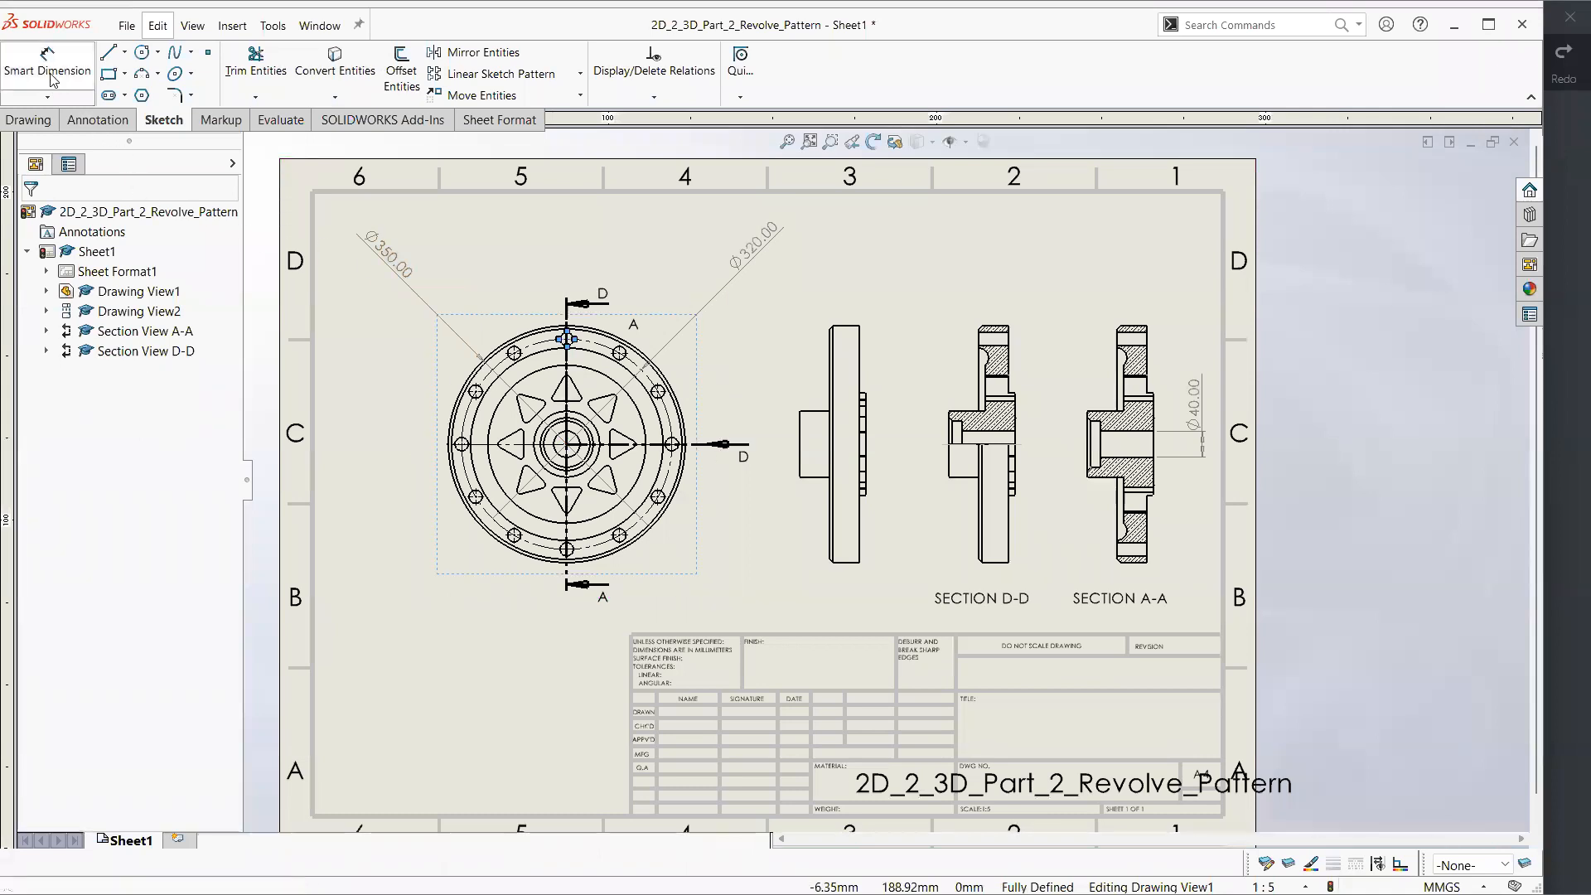
left_click(47, 62)
scroll(546, 399, "down", 2)
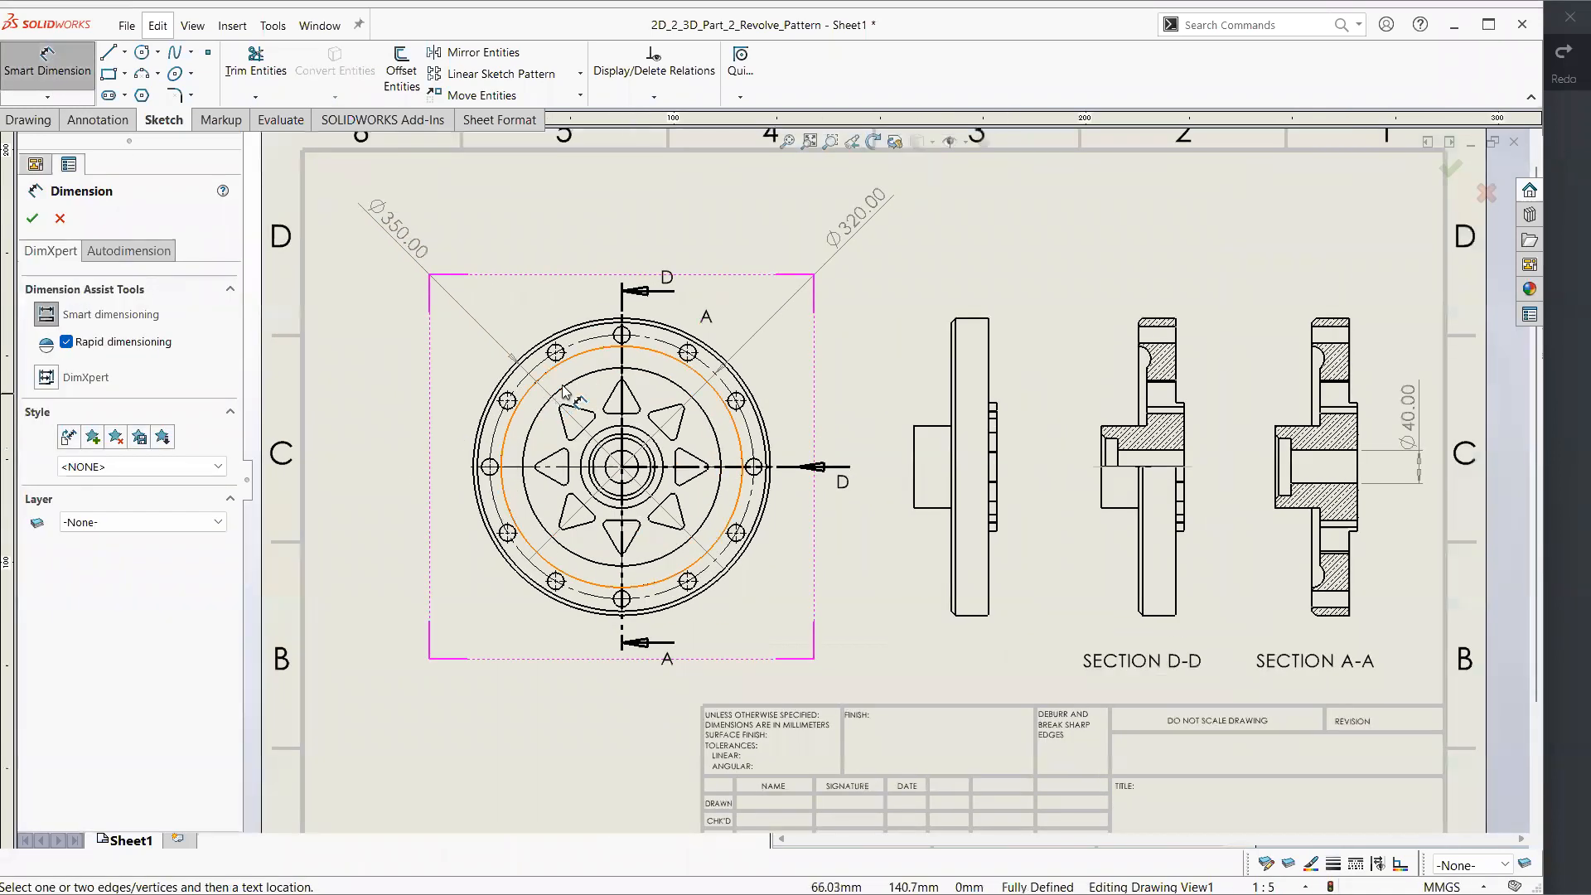
scroll(630, 386, "up", 1)
scroll(823, 443, "up", 1)
scroll(824, 443, "down", 3)
left_click(737, 335)
left_click(518, 193)
left_click(888, 367)
left_click(1044, 273)
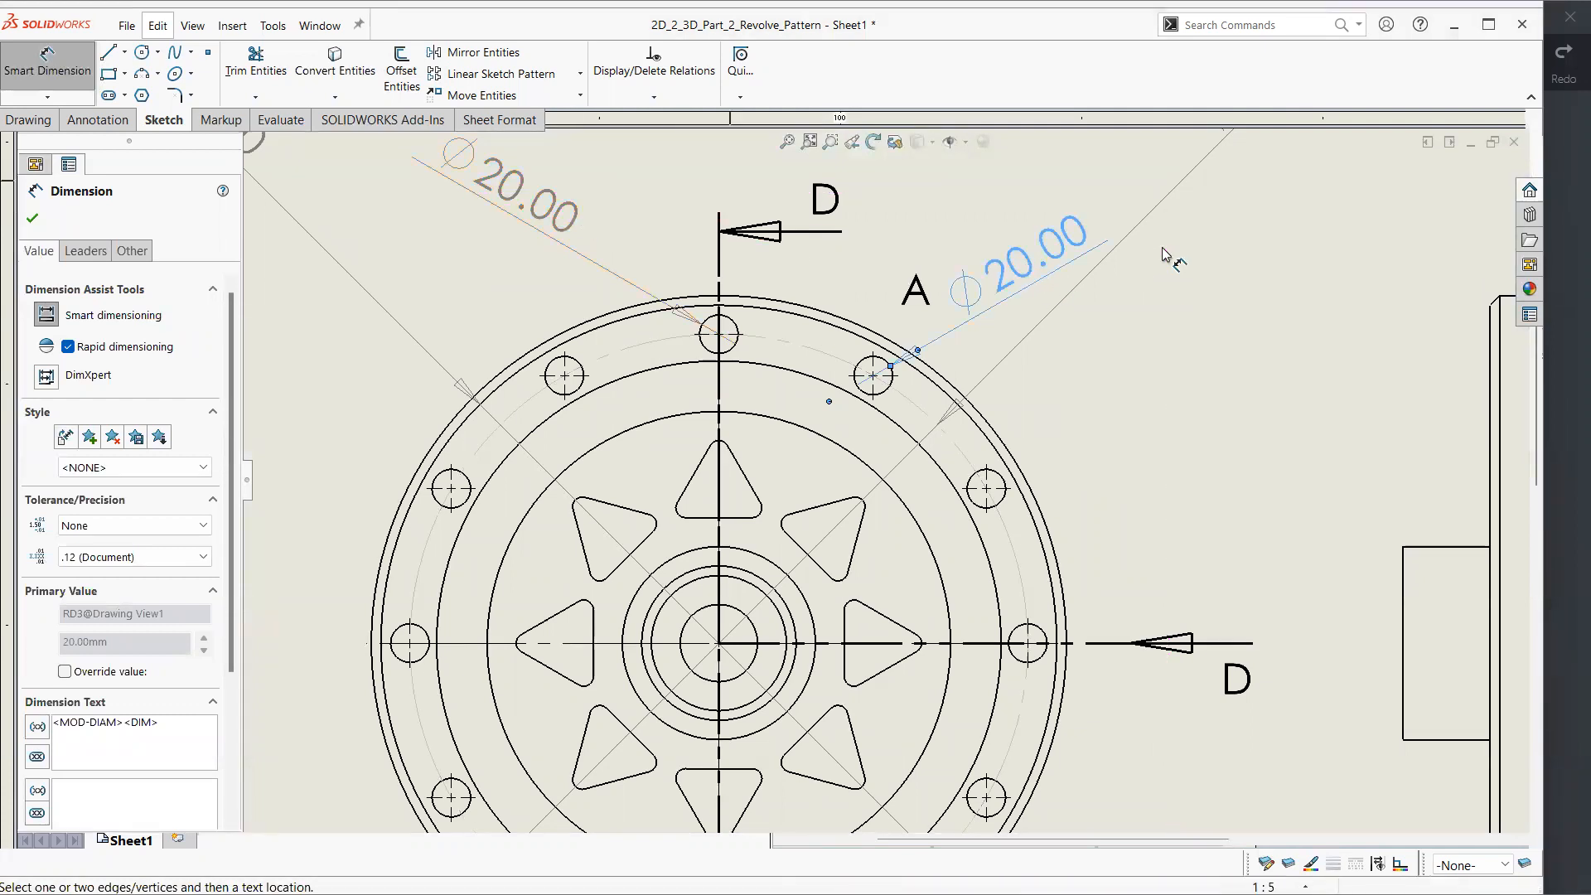
Delete both new bolt-hole diameter dimensions from the front view
key("Delete")
left_click(530, 203)
key("Delete")
In Xodo, circle the 12X Ø20.00 callout in blue ink, undo the mark, and return to SOLIDWORKS
left_click(1565, 370)
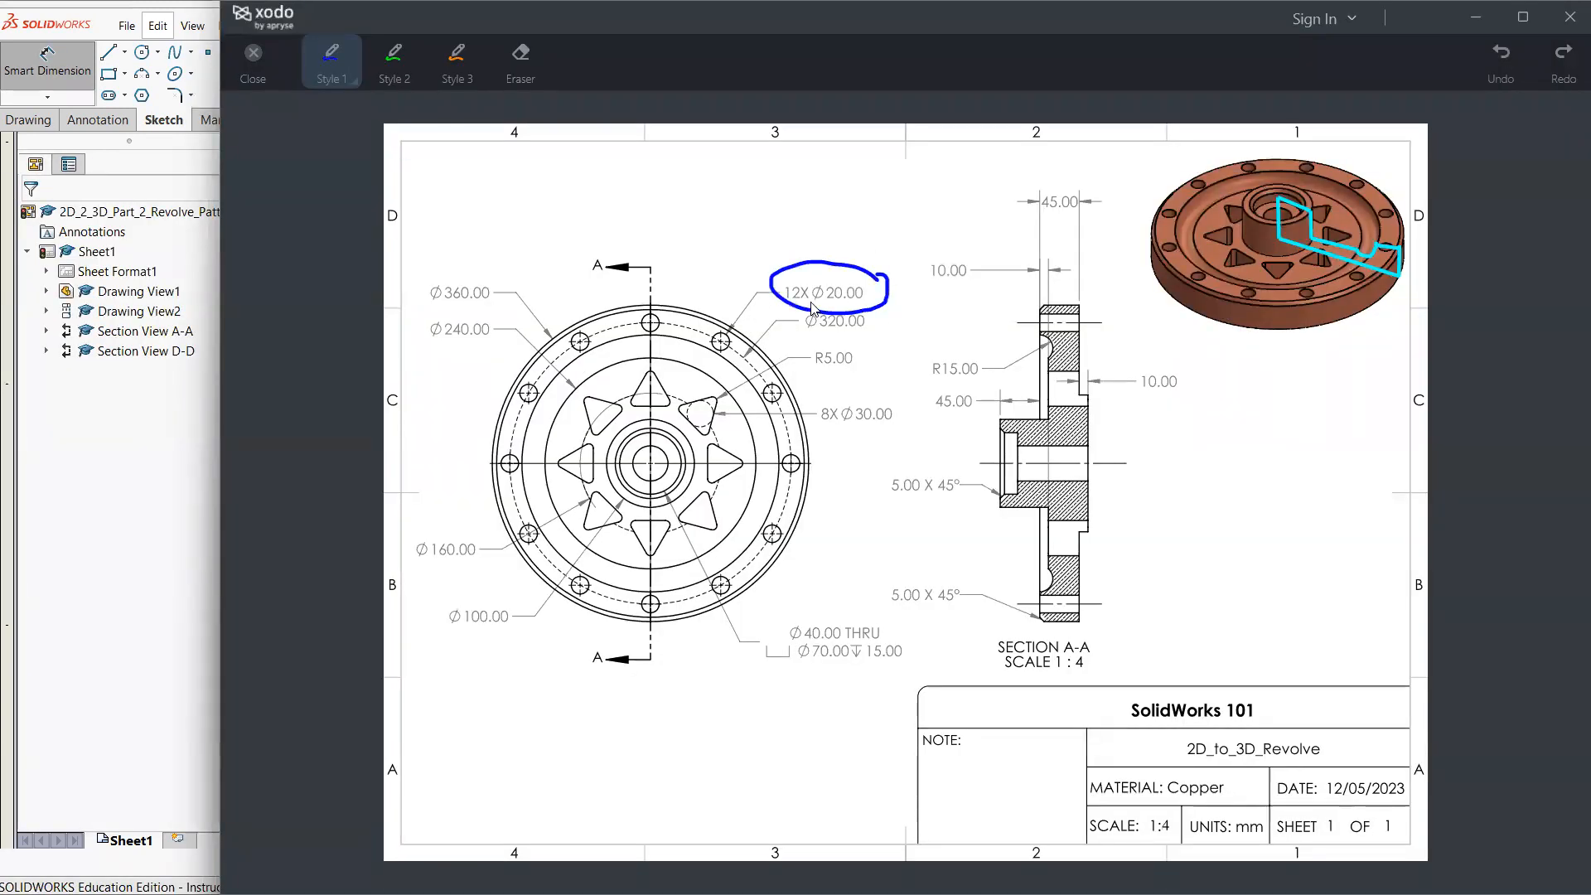
key("ctrl+z")
key("ctrl+z")
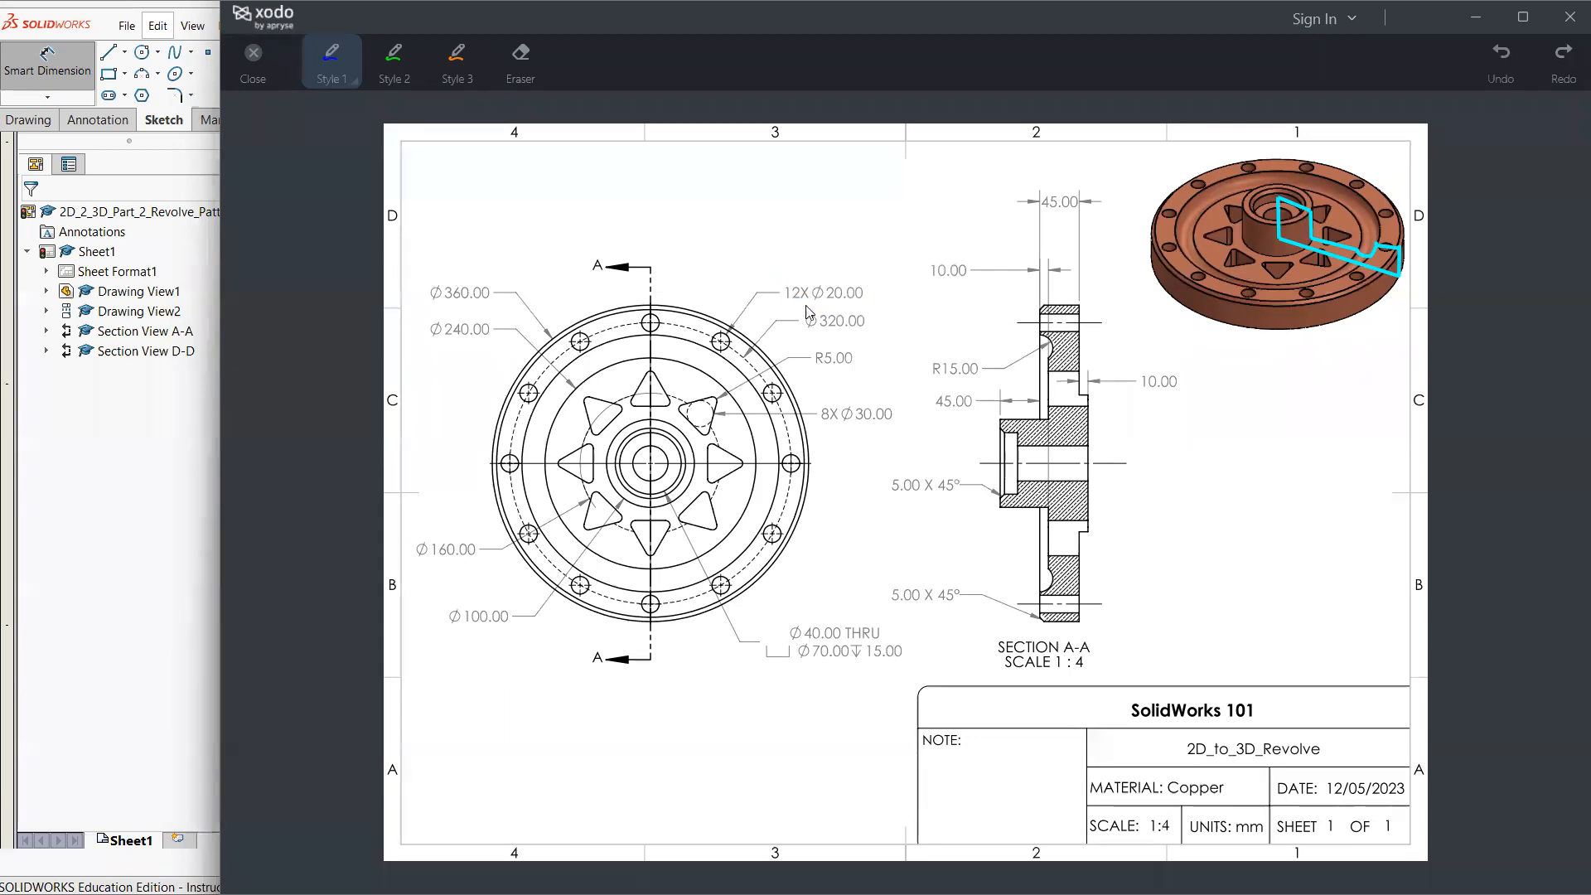
left_click(136, 556)
Dimension the diameter of the bolt hole just right of the topmost one, placing the text above the front view
scroll(757, 419, "down", 2)
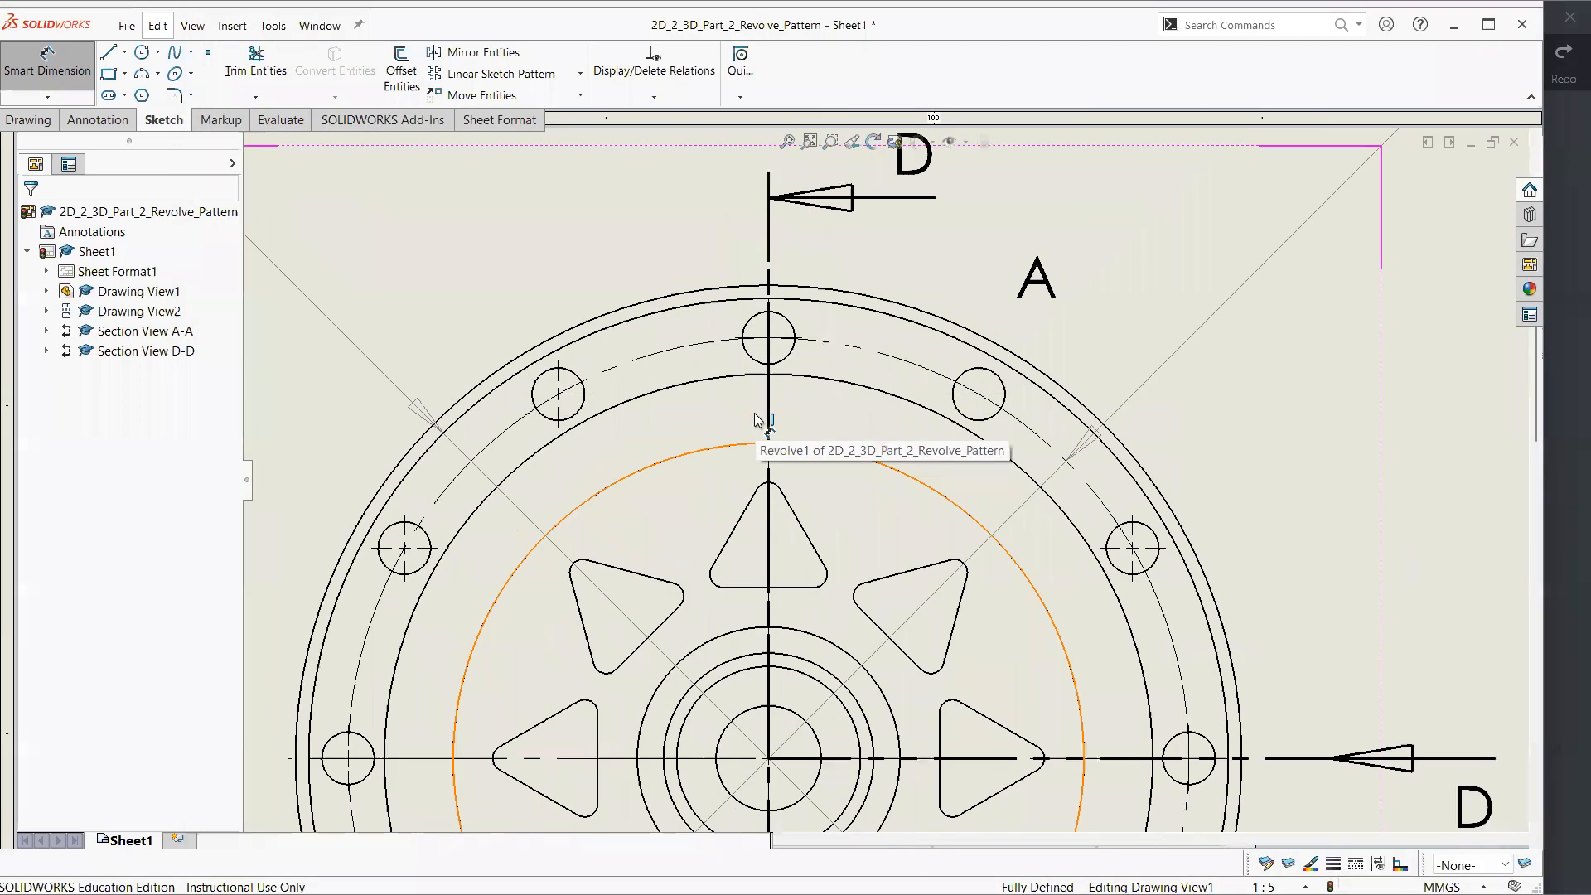
scroll(755, 419, "up", 2)
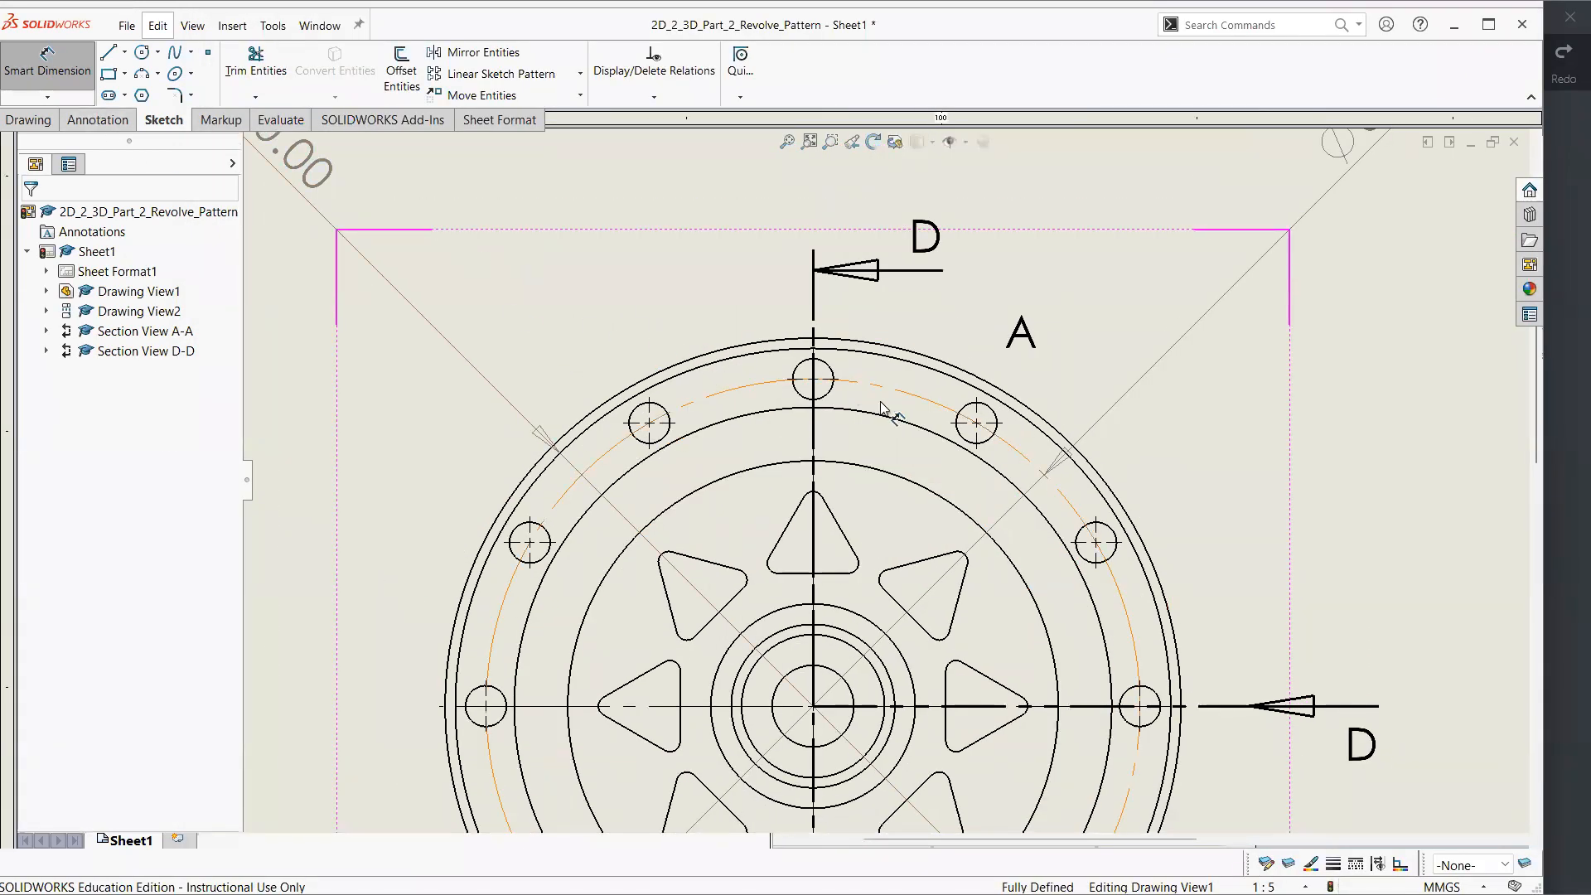
left_click(990, 409)
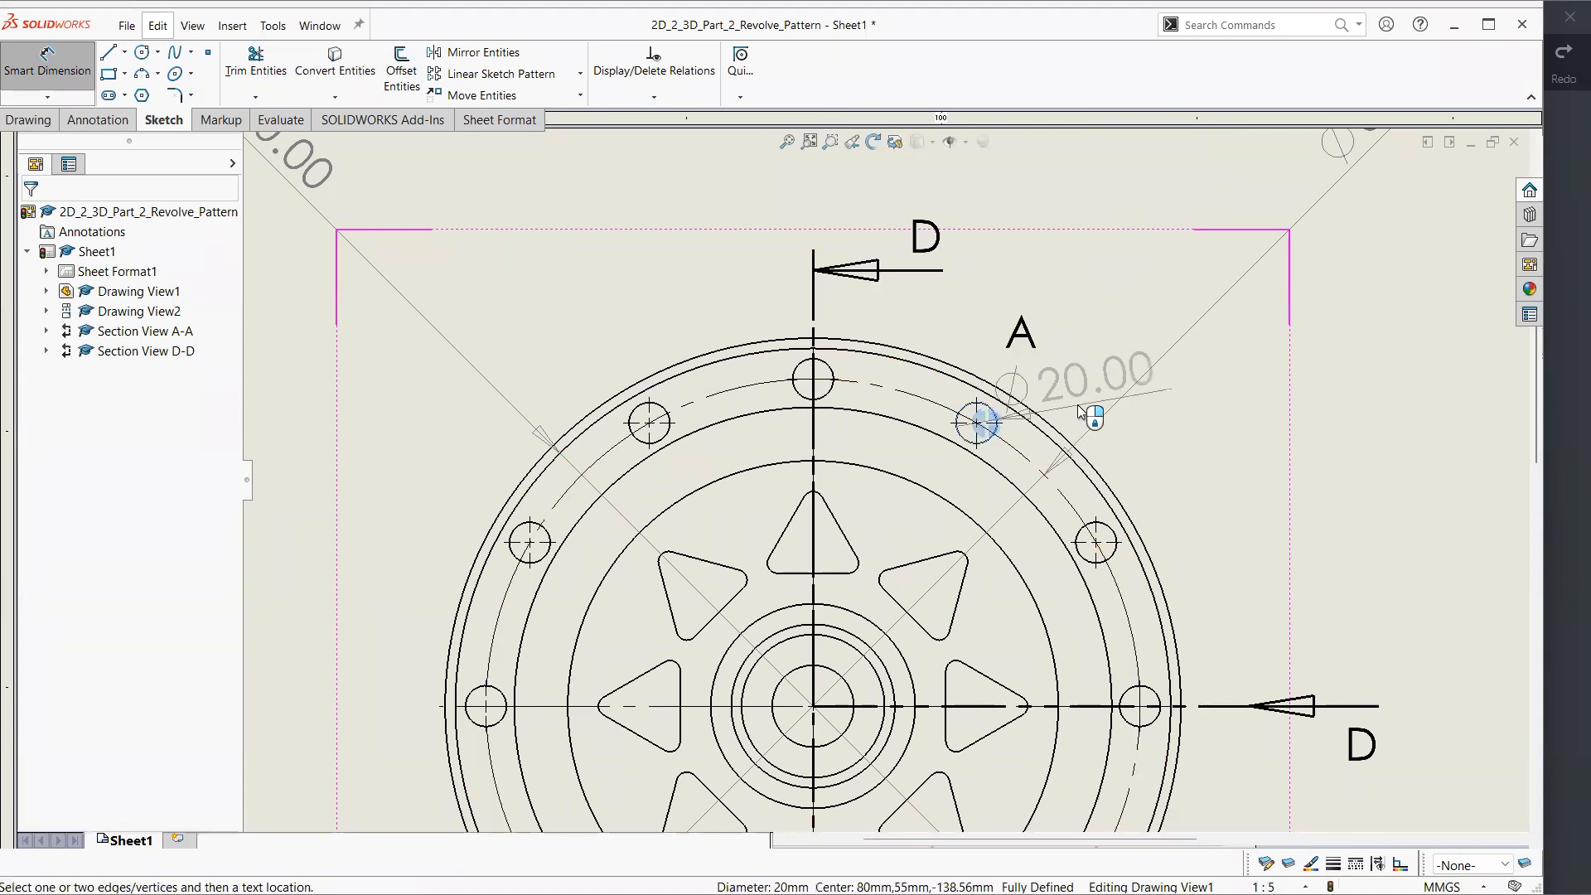
scroll(1135, 390, "down", 2)
scroll(1186, 348, "up", 7)
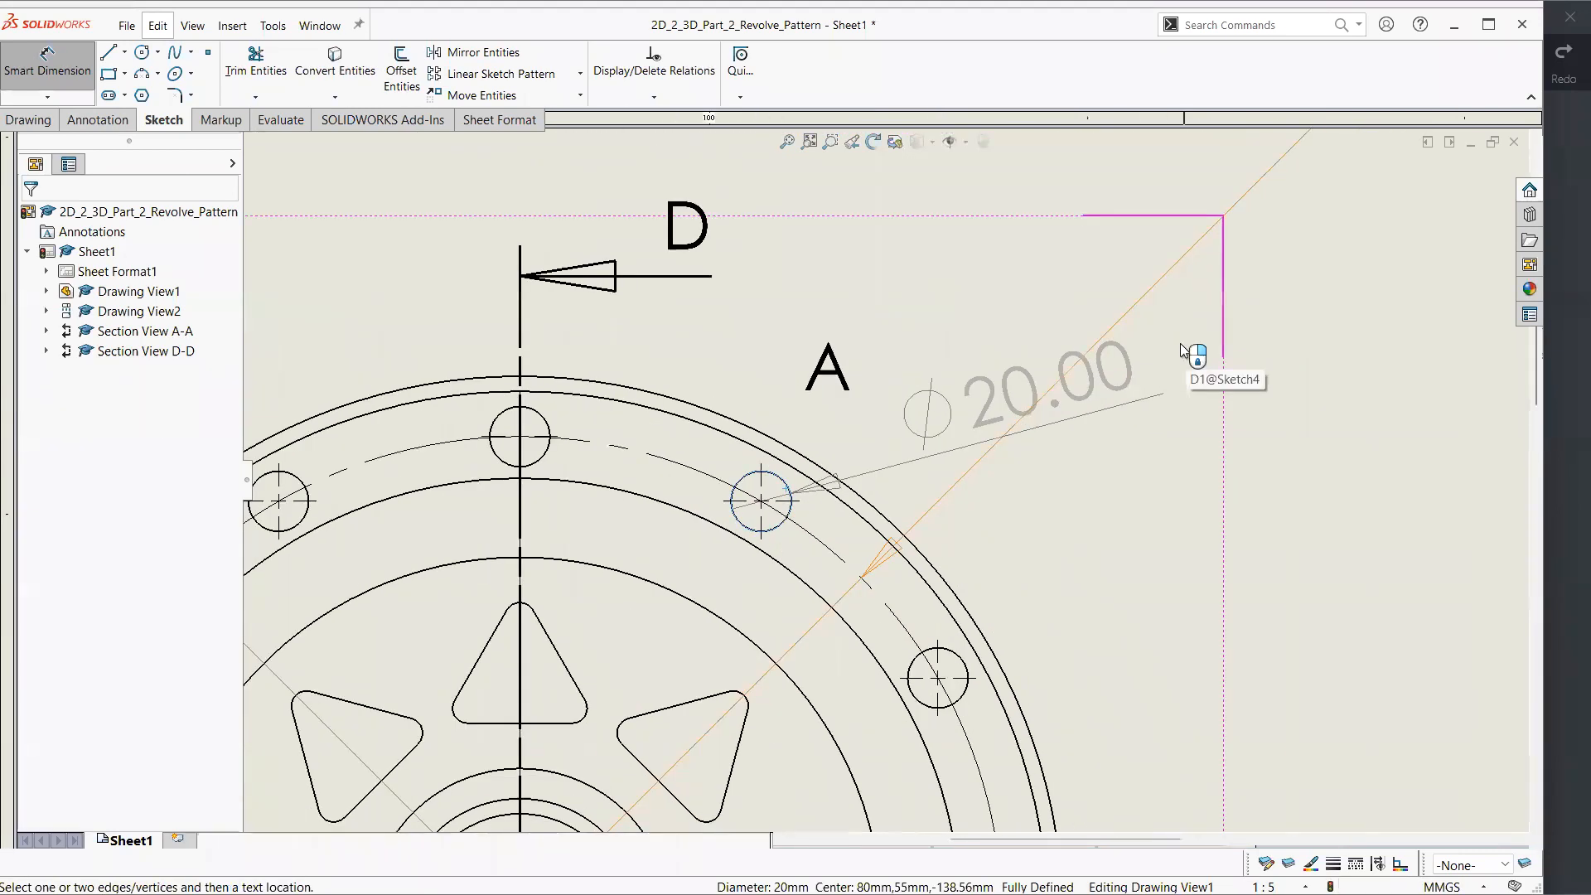
scroll(1044, 402, "down", 3)
scroll(964, 393, "up", 2)
scroll(965, 394, "up", 1)
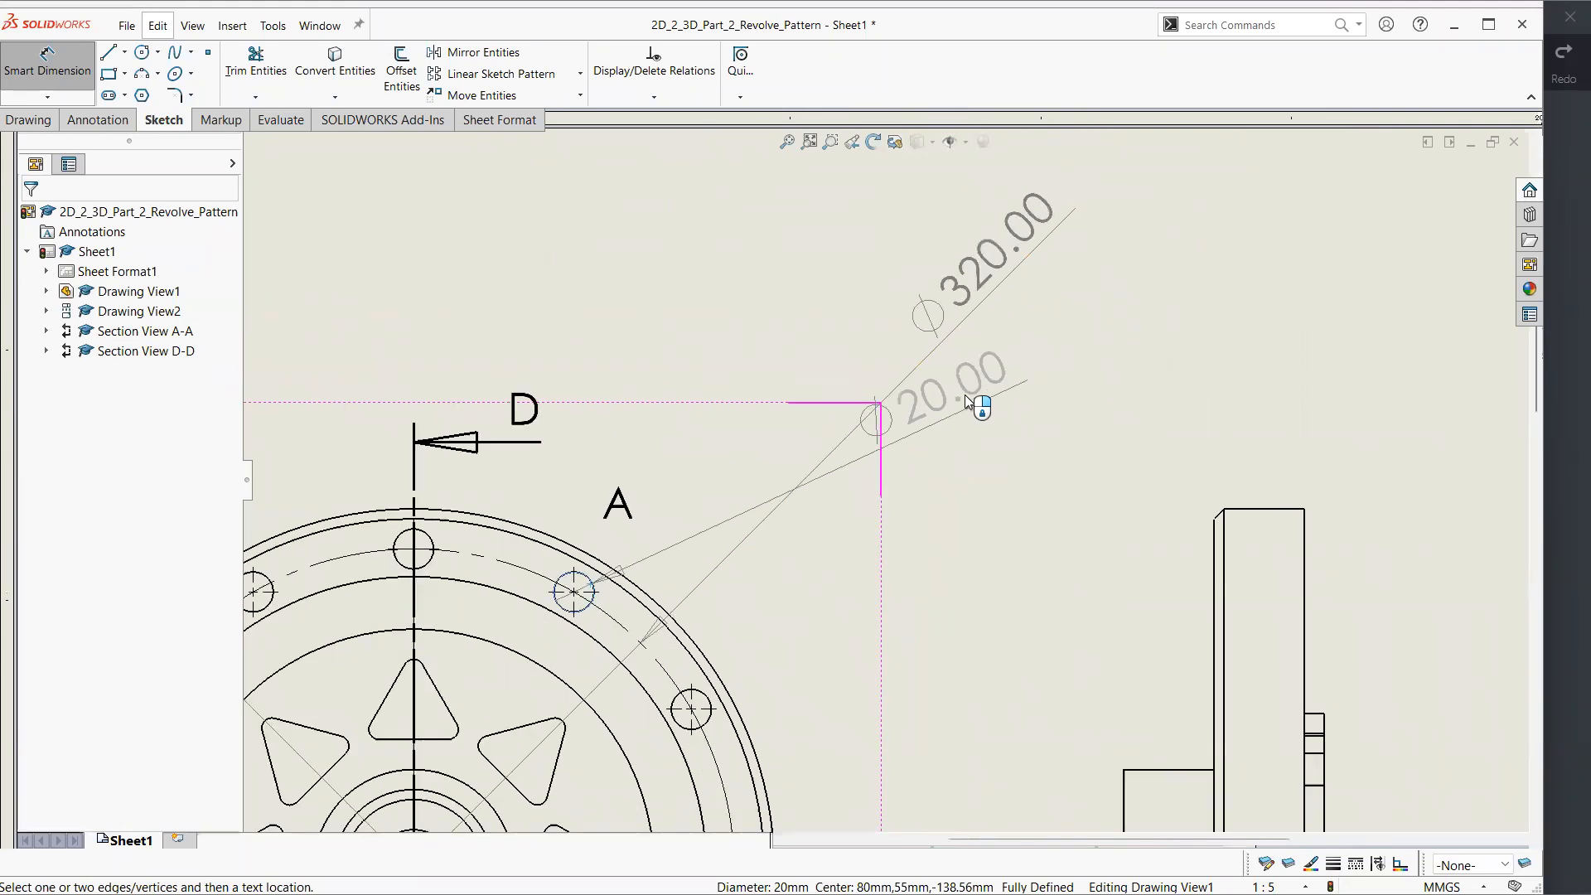
left_click(860, 336)
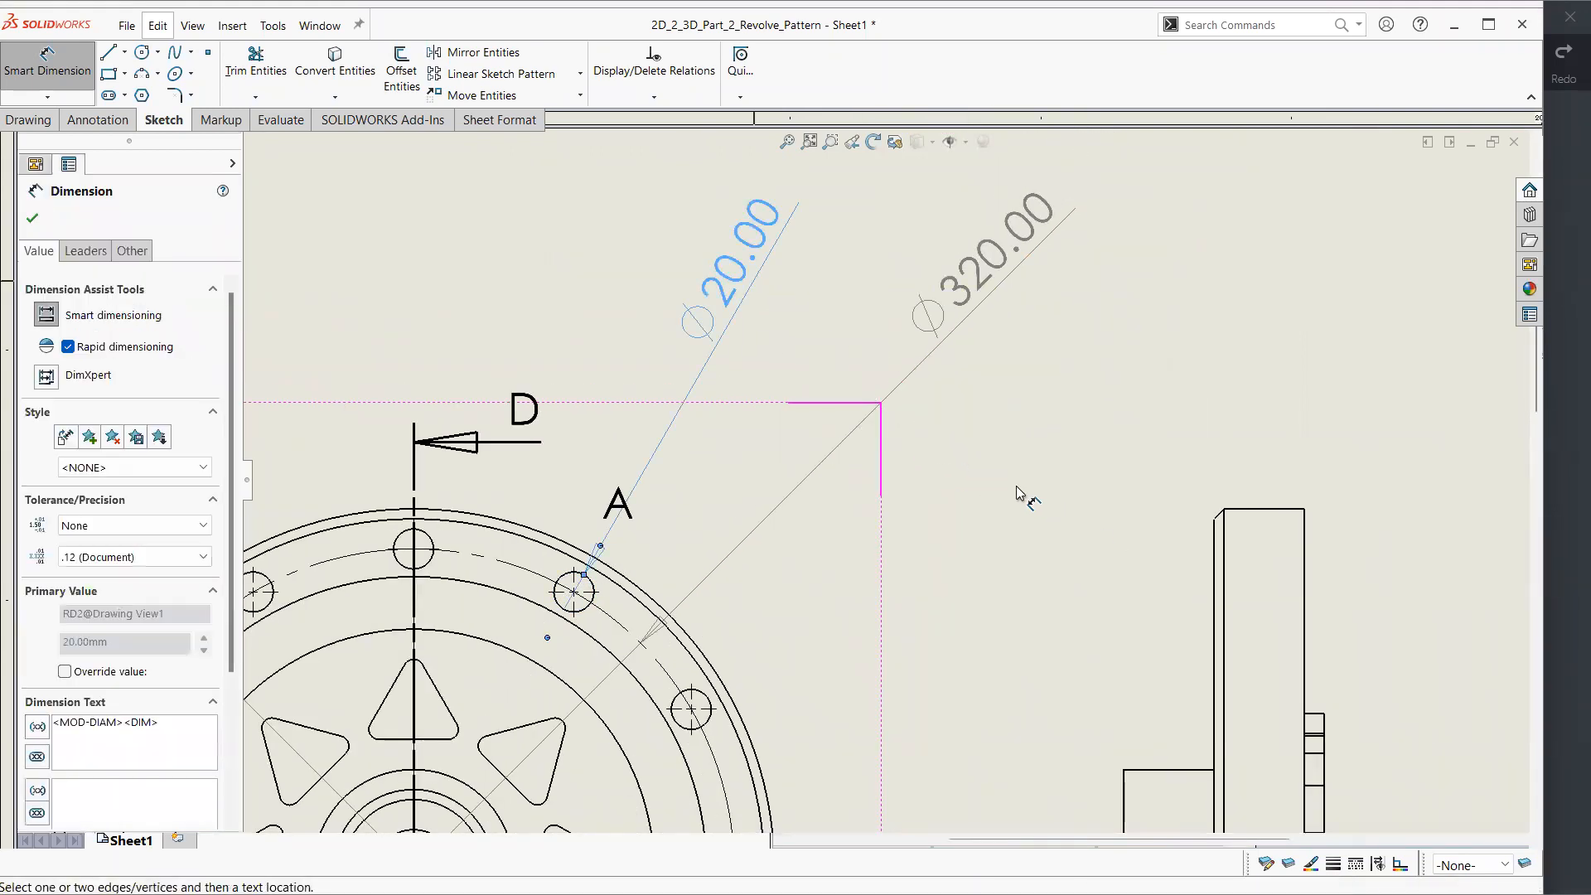
Place a vertical dimension on a short edge of the side view, with its text just outside the front view
key("f")
left_click(978, 466)
left_click(825, 549)
Append the trial text "adoflkasdf" to the bolt hole's diameter dimension and remove it again
left_click(793, 229)
key("Escape")
left_click(793, 230)
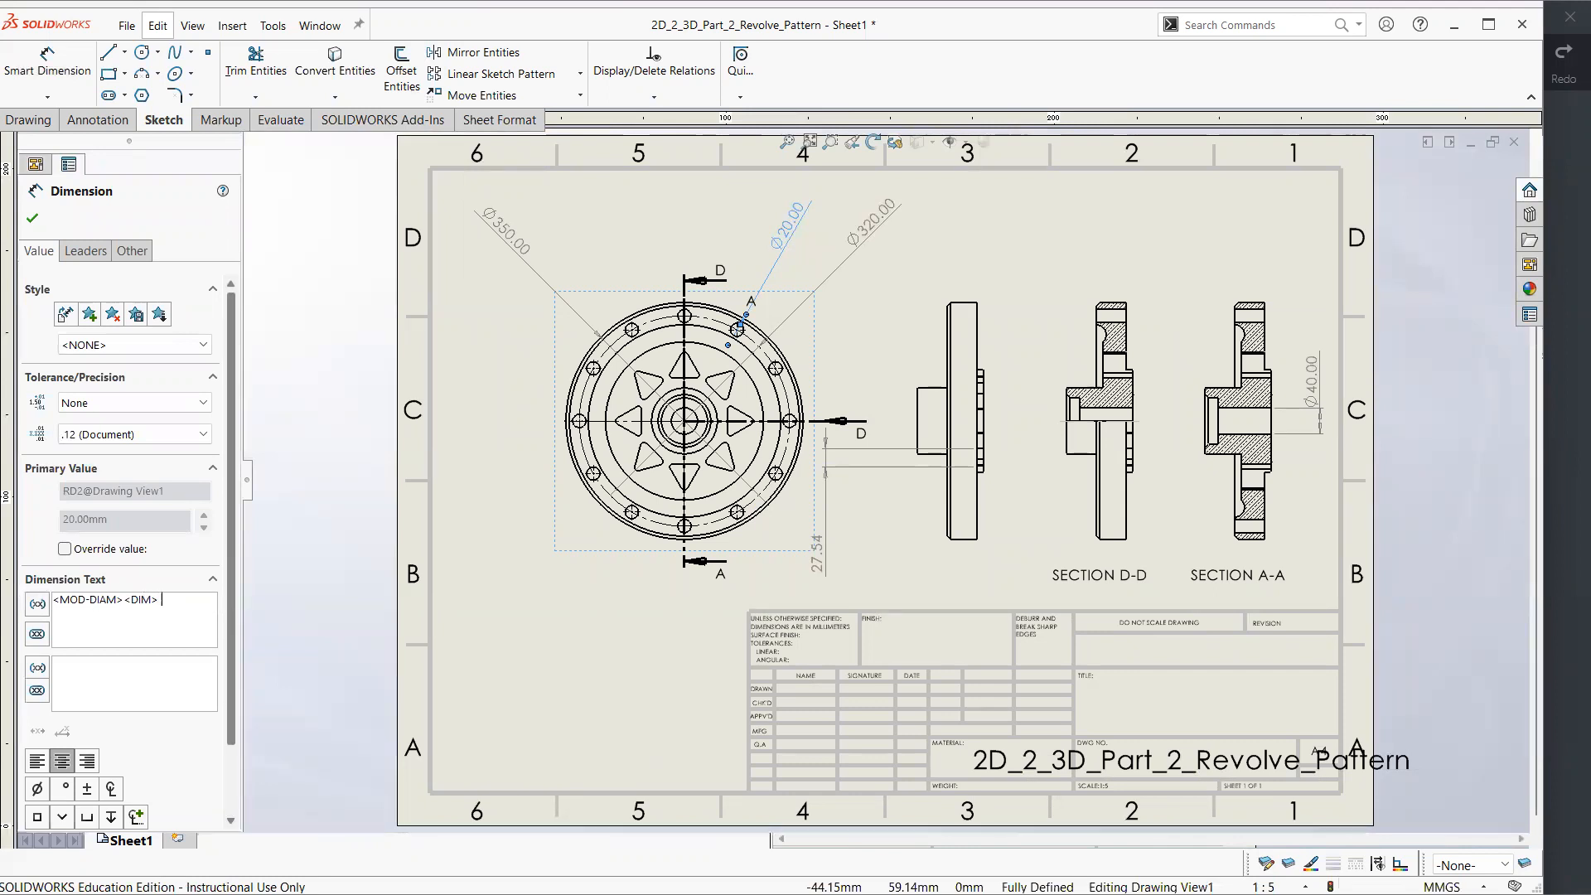
type("adoflkasdf")
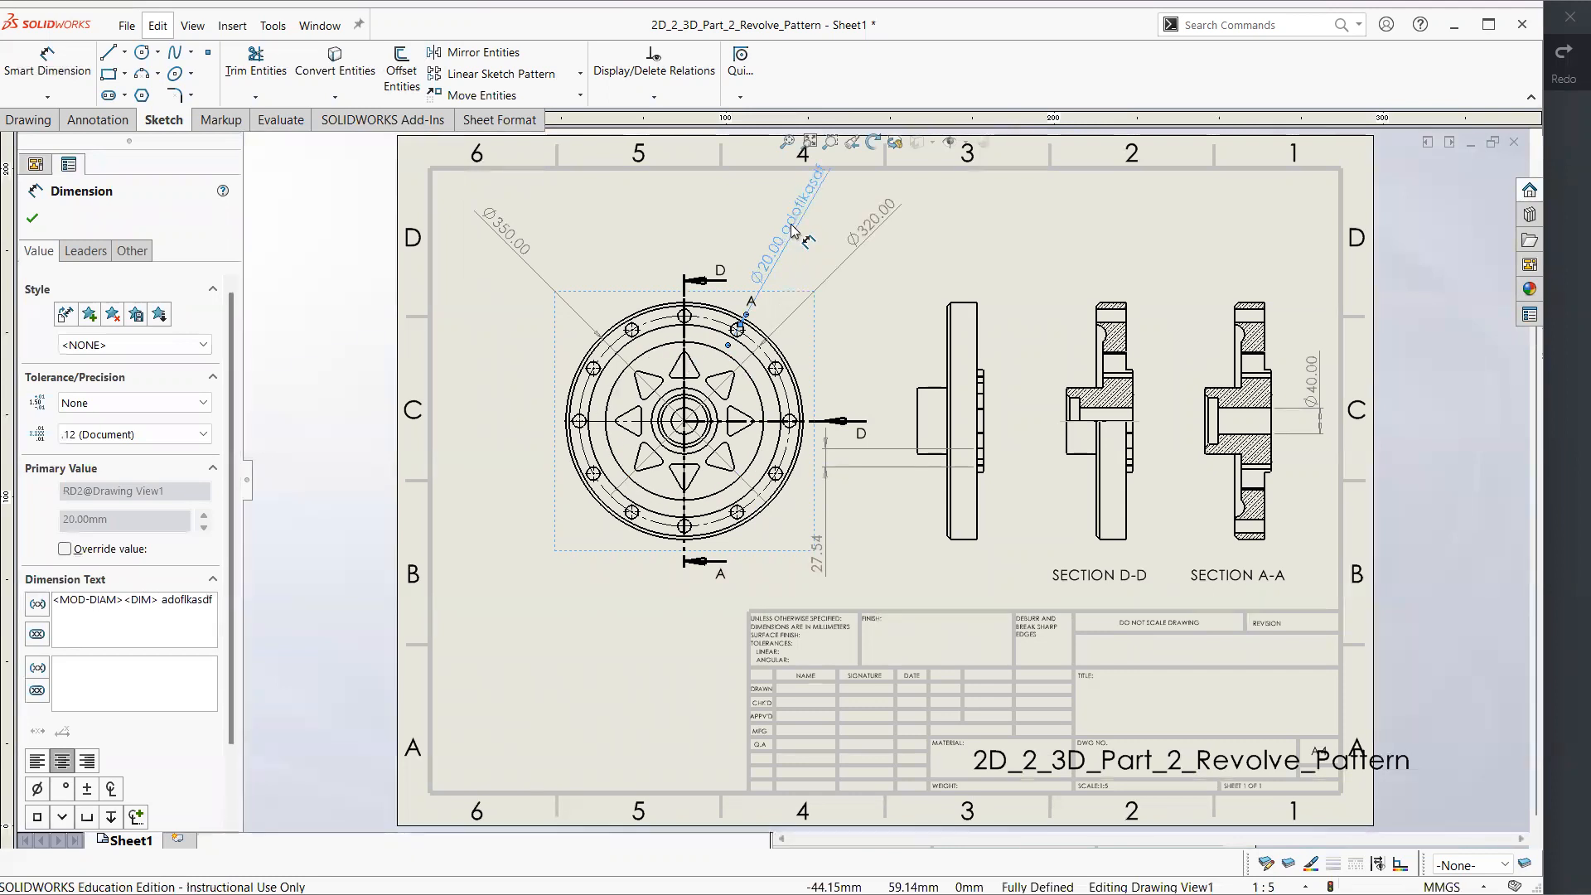
key("BackSpace")
key("BackSpace")
key("BackSpace")
key("BackSpace")
key("BackSpace")
key("BackSpace")
key("BackSpace")
key("BackSpace")
key("BackSpace")
key("BackSpace")
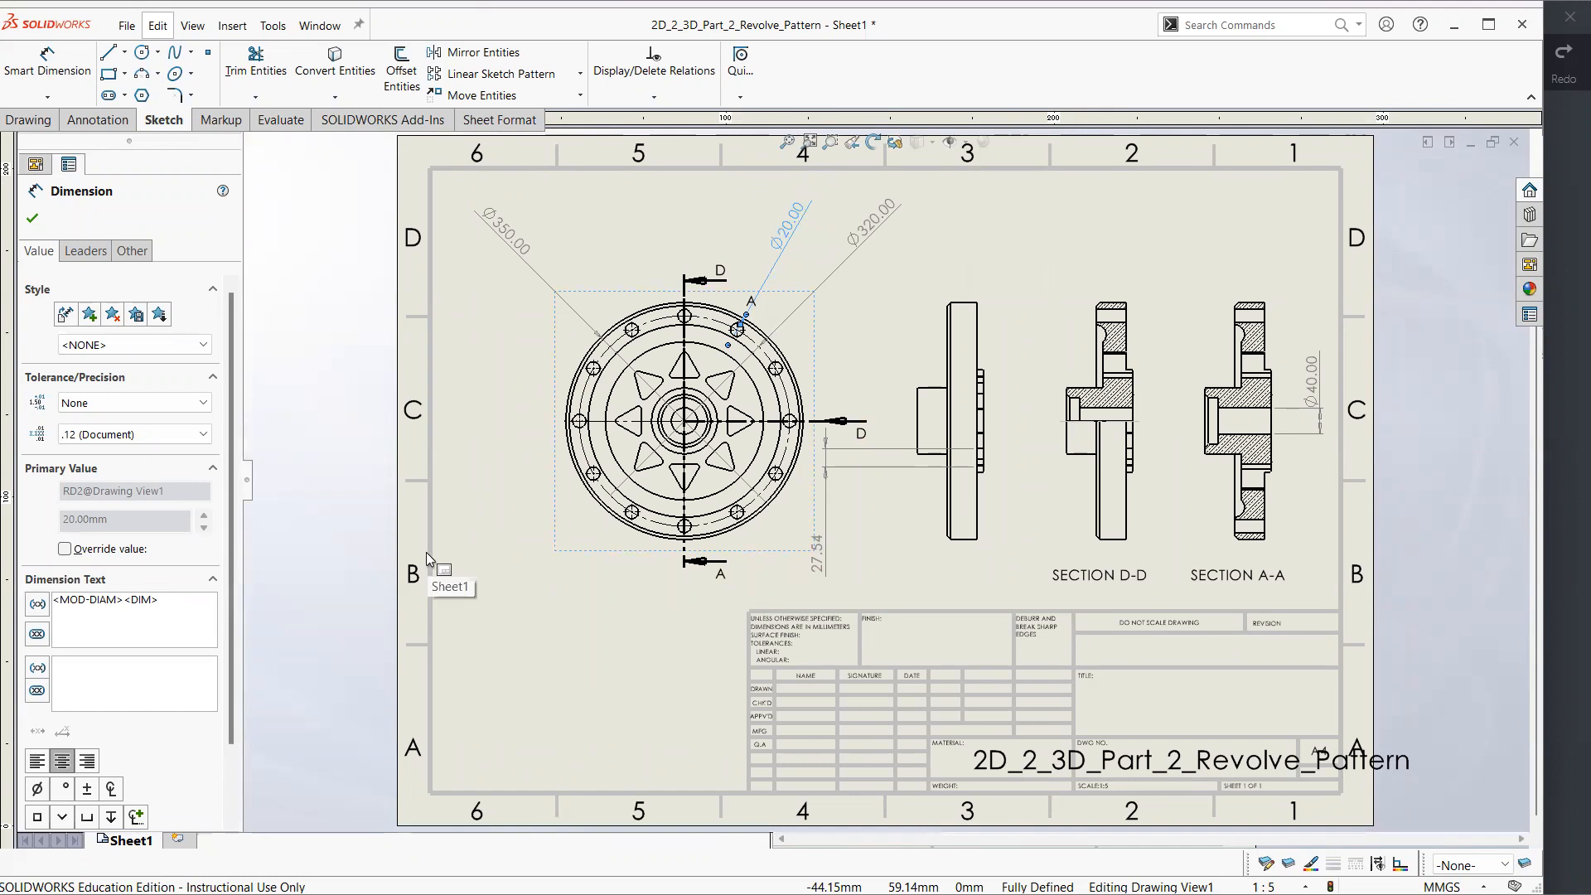
Prefix the bolt hole's diameter dimension text with 12X
key("Home")
type("12X")
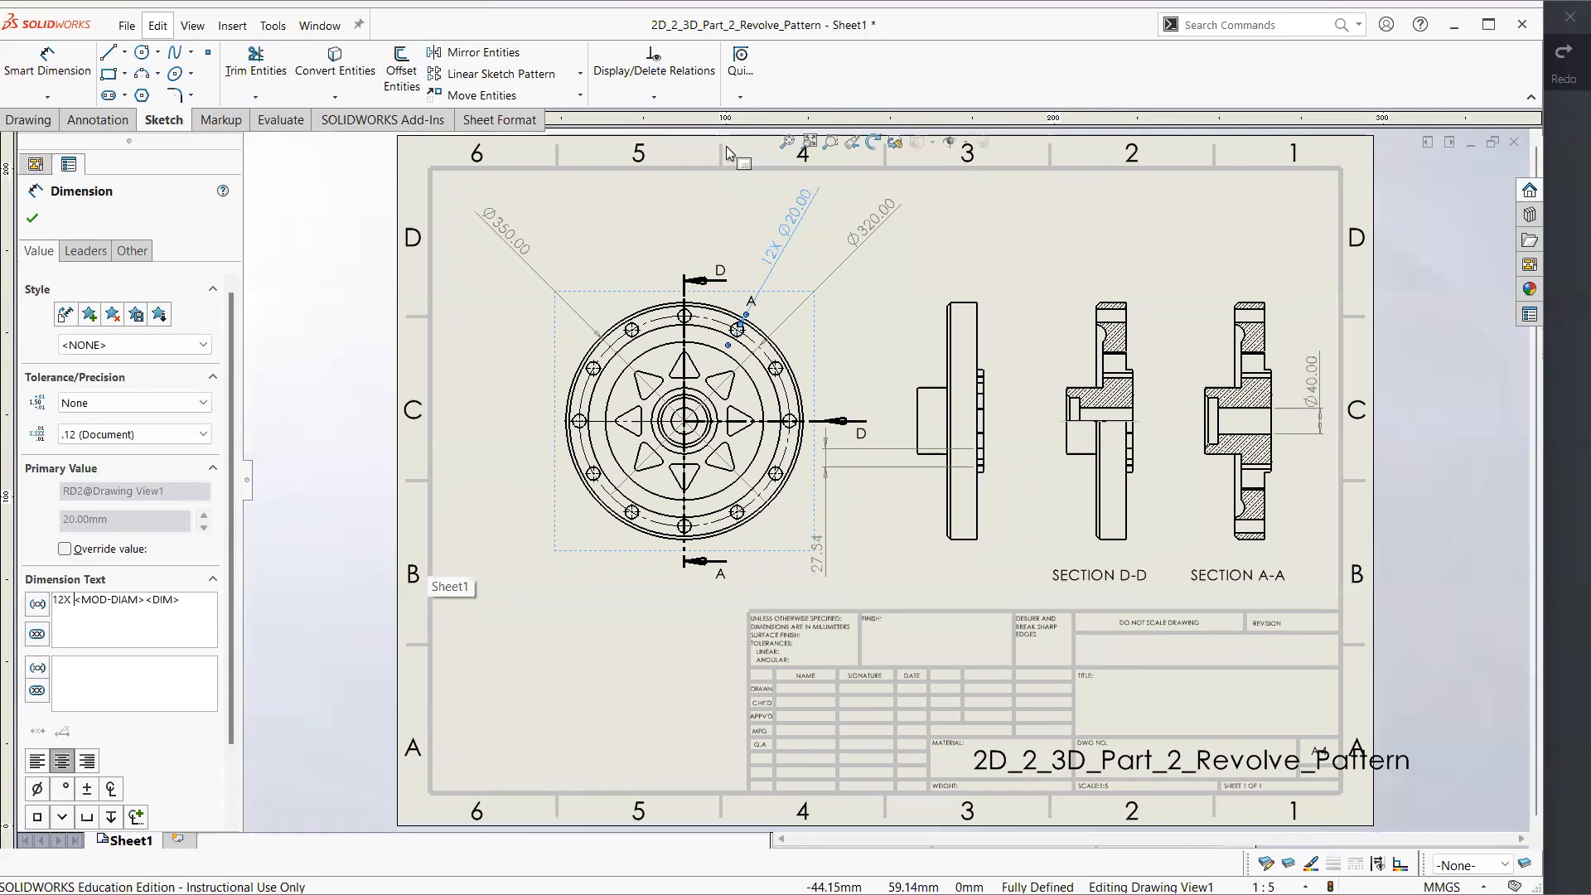
left_click(669, 195)
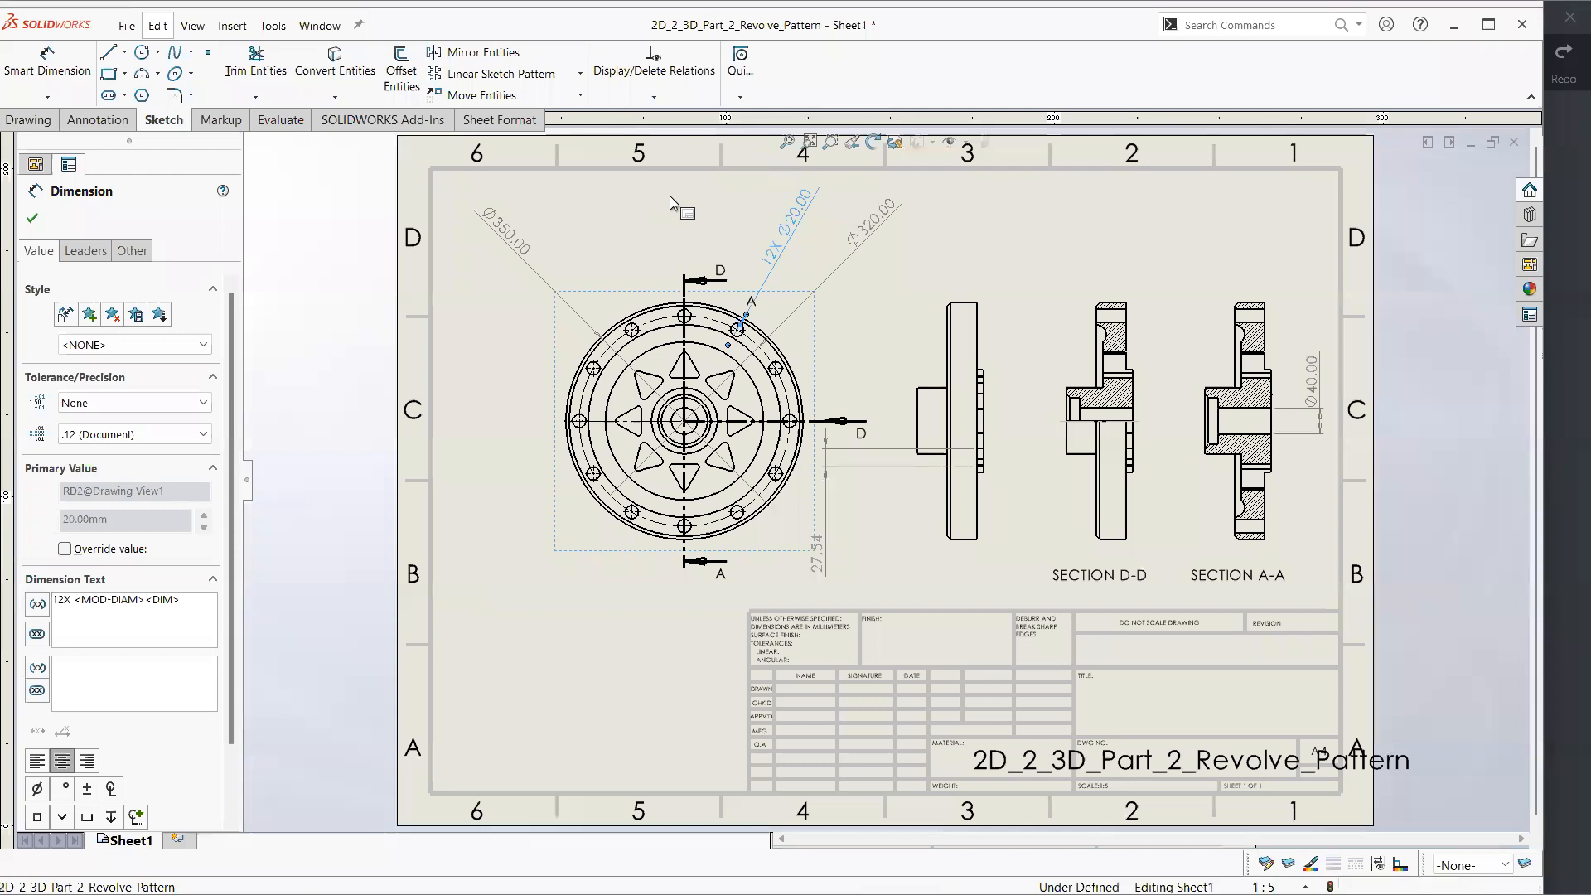
left_click(787, 247)
key("Escape")
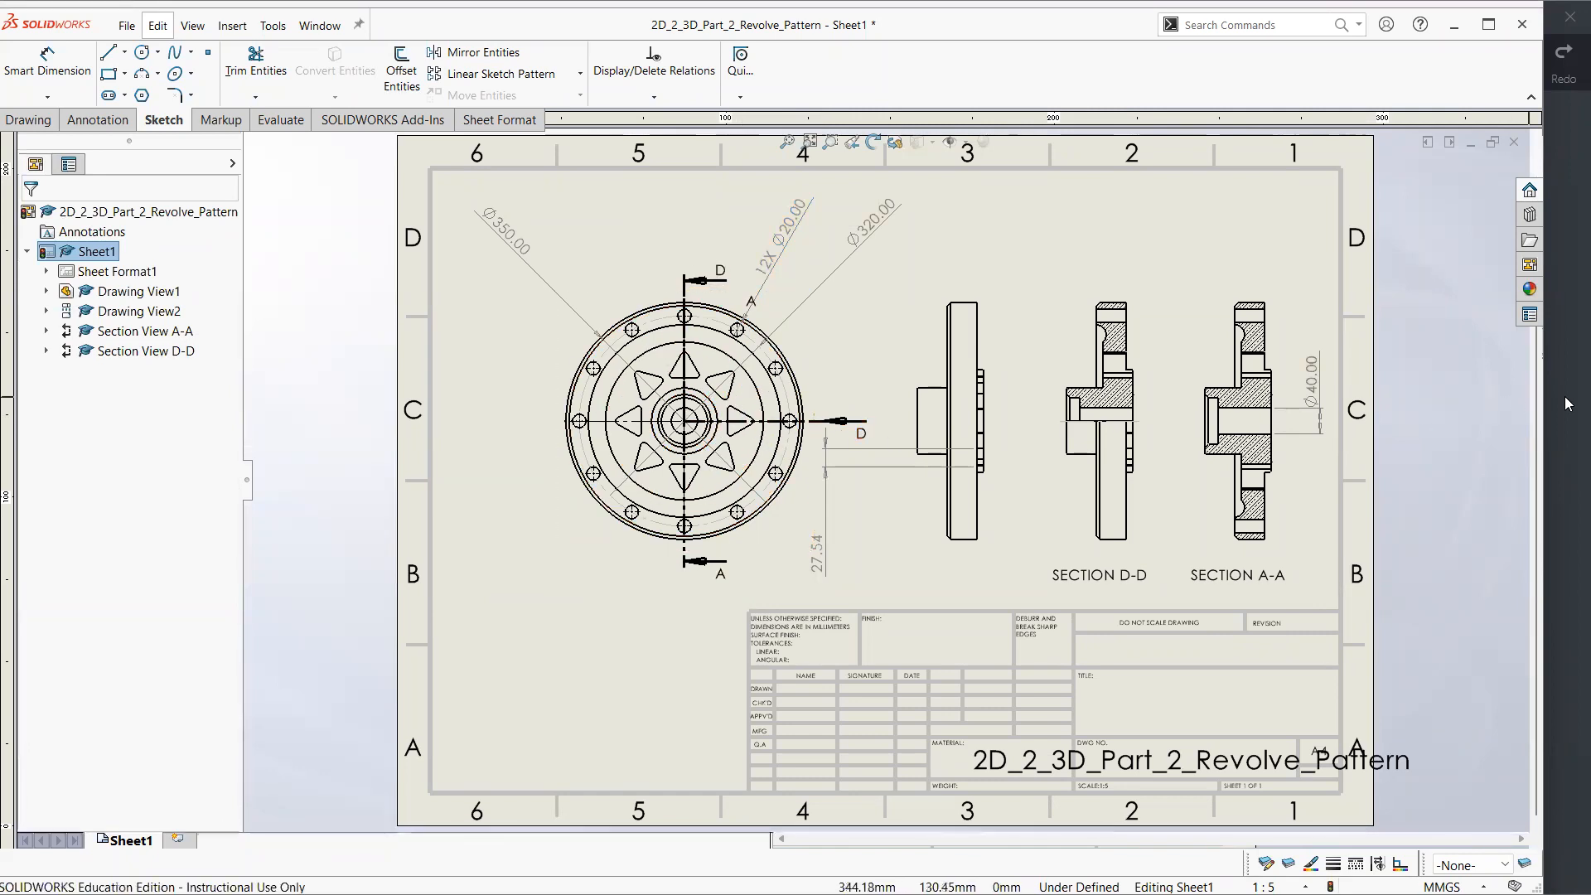
In Xodo, circle the R5.00 and 8X Ø30.00 callouts in blue ink, undo the mark, and return to SOLIDWORKS
key("alt+Tab")
left_click_drag(835, 341, 671, 409)
left_click_drag(880, 429, 815, 352)
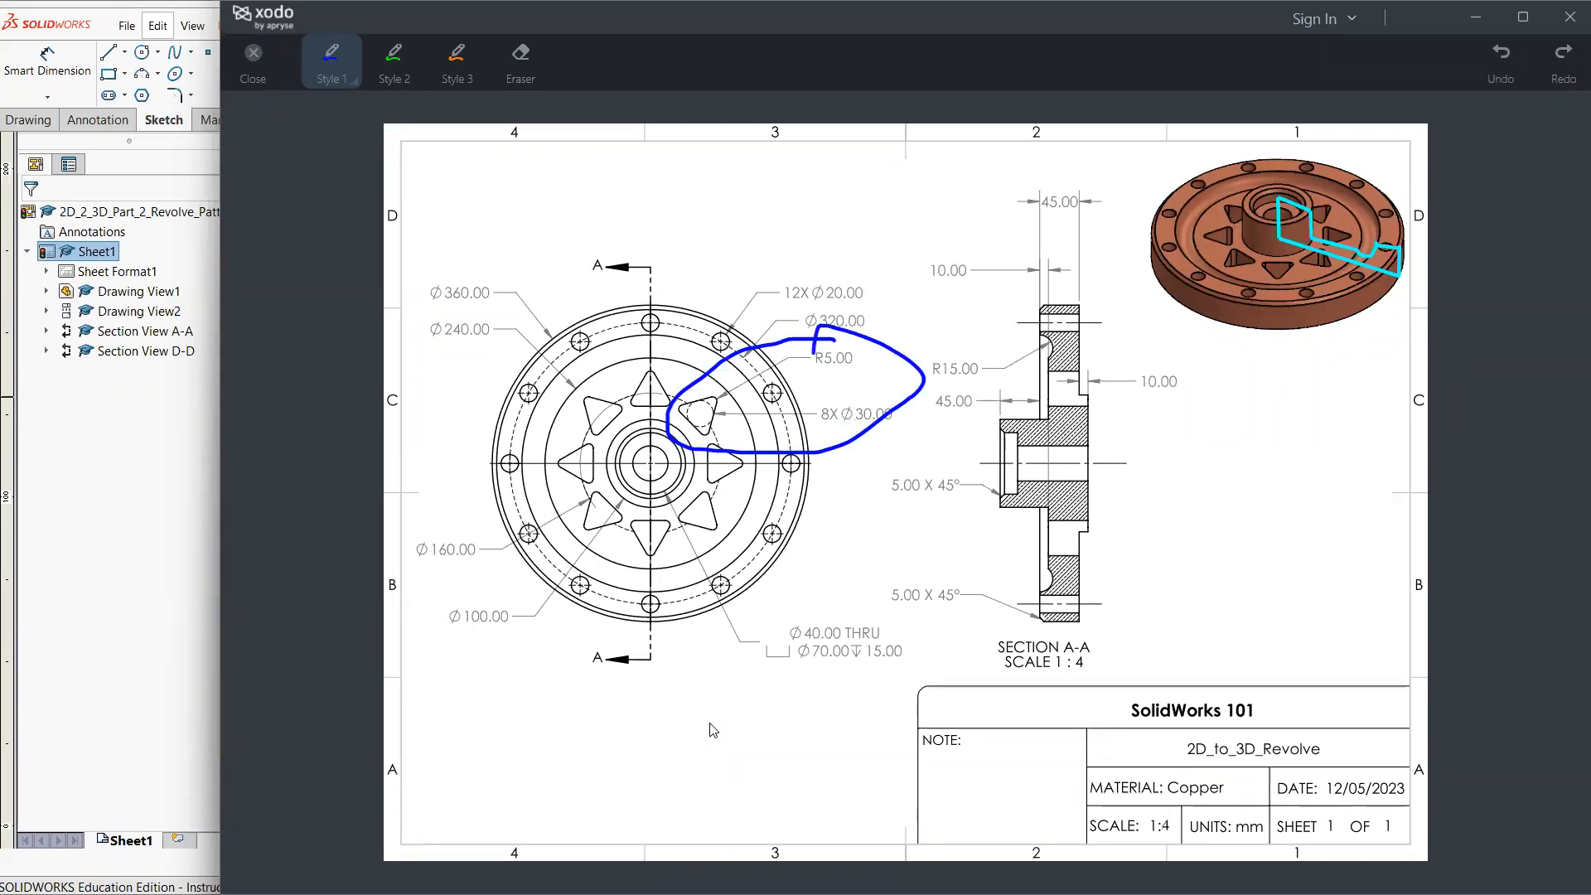
key("ctrl+z")
left_click(156, 623)
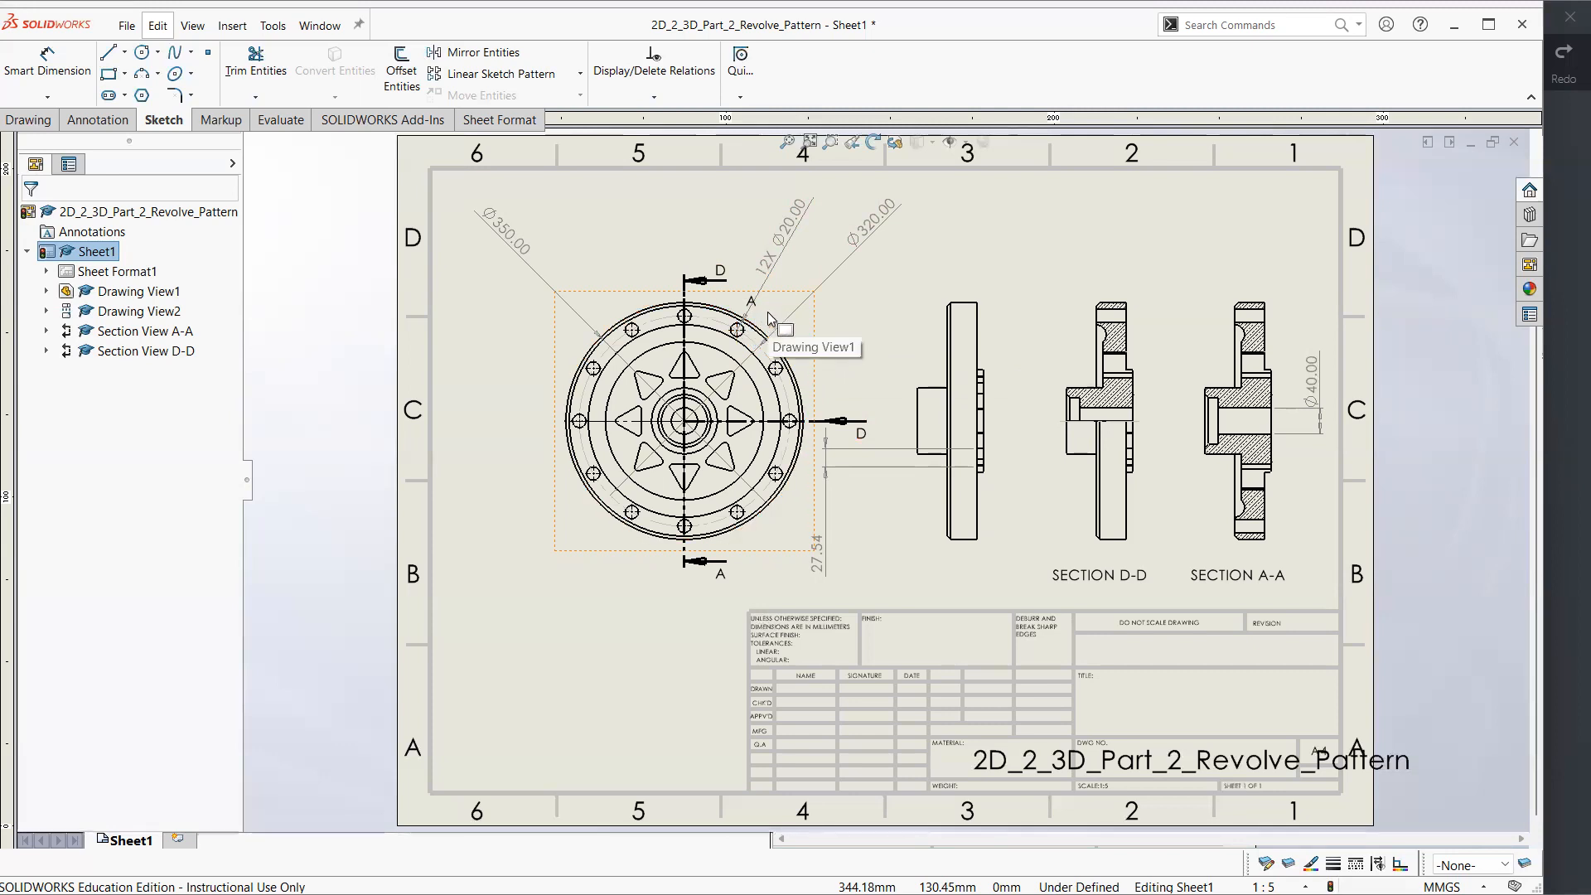
Delete the stray vertical dimension between the front view and the side view
left_click(786, 253)
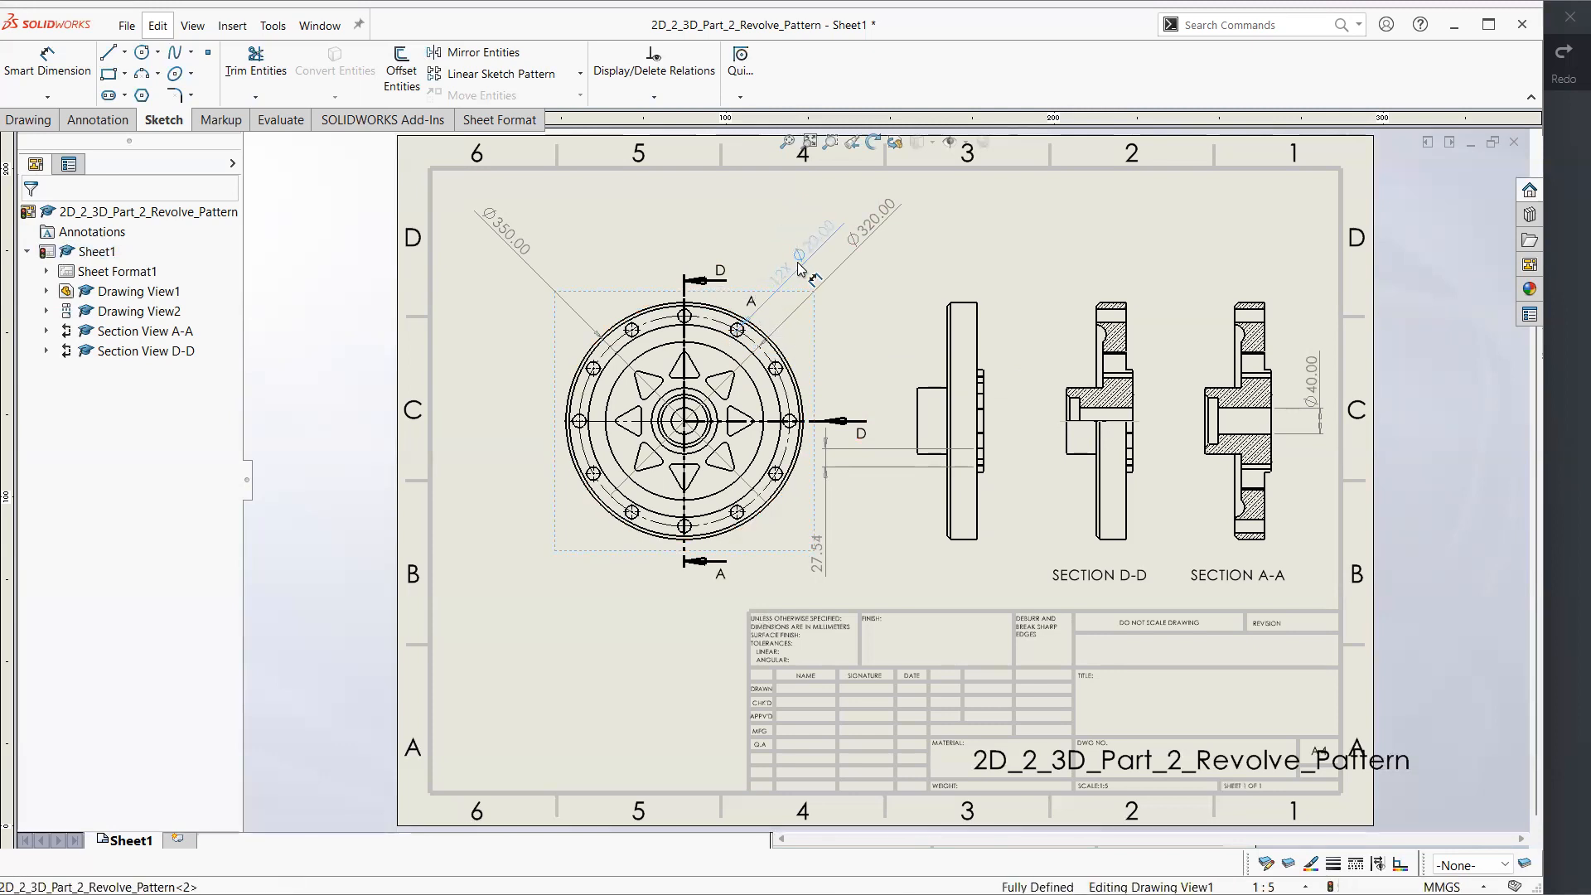
left_click(678, 230)
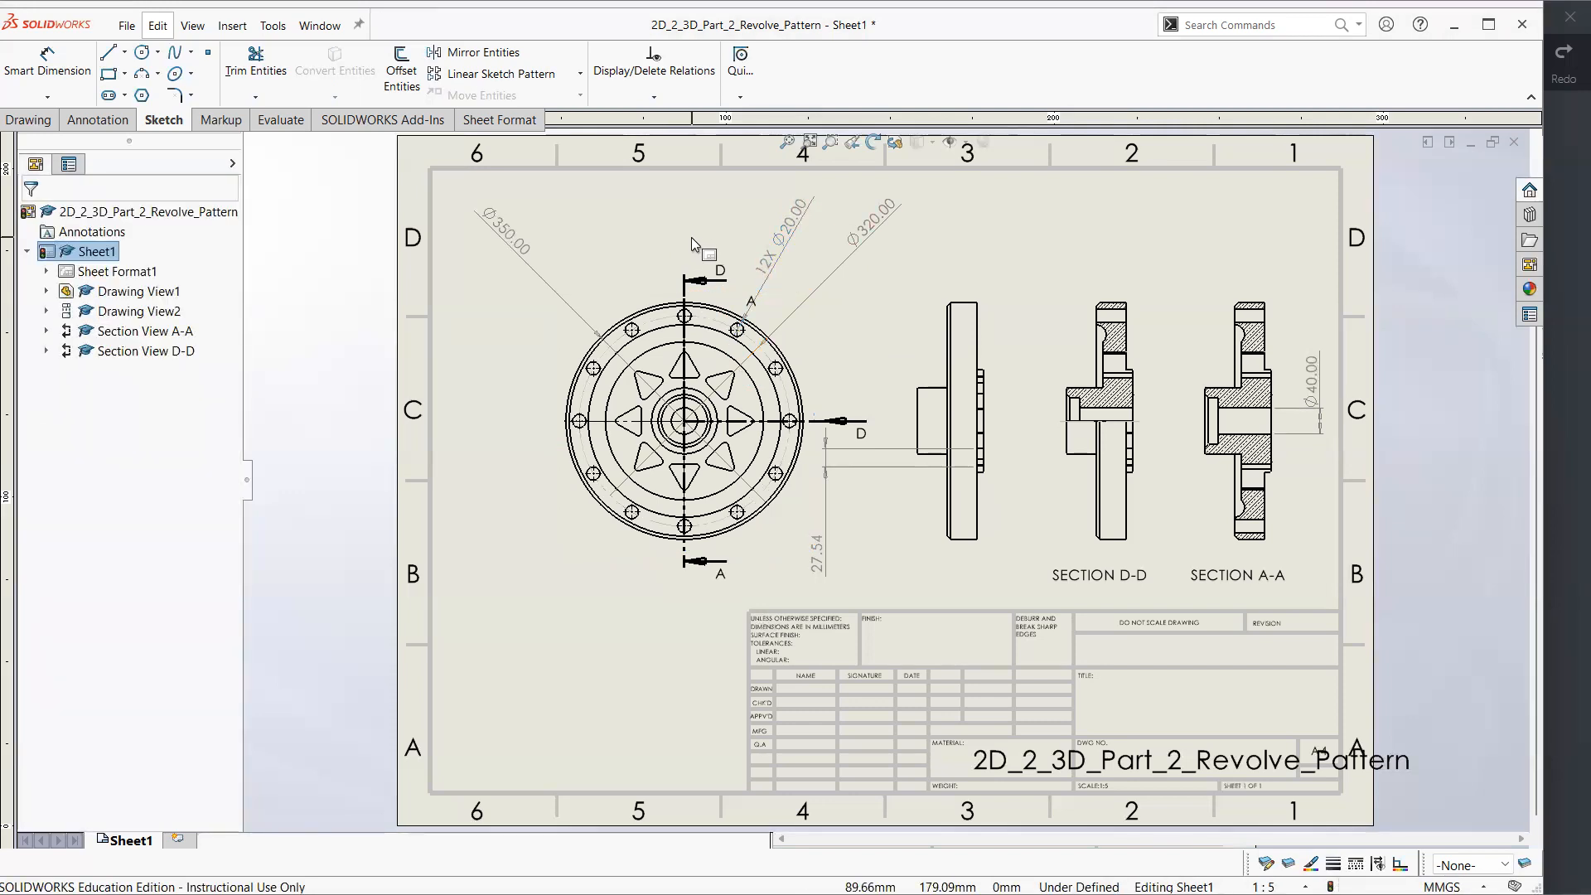
left_click(817, 554)
key("Delete")
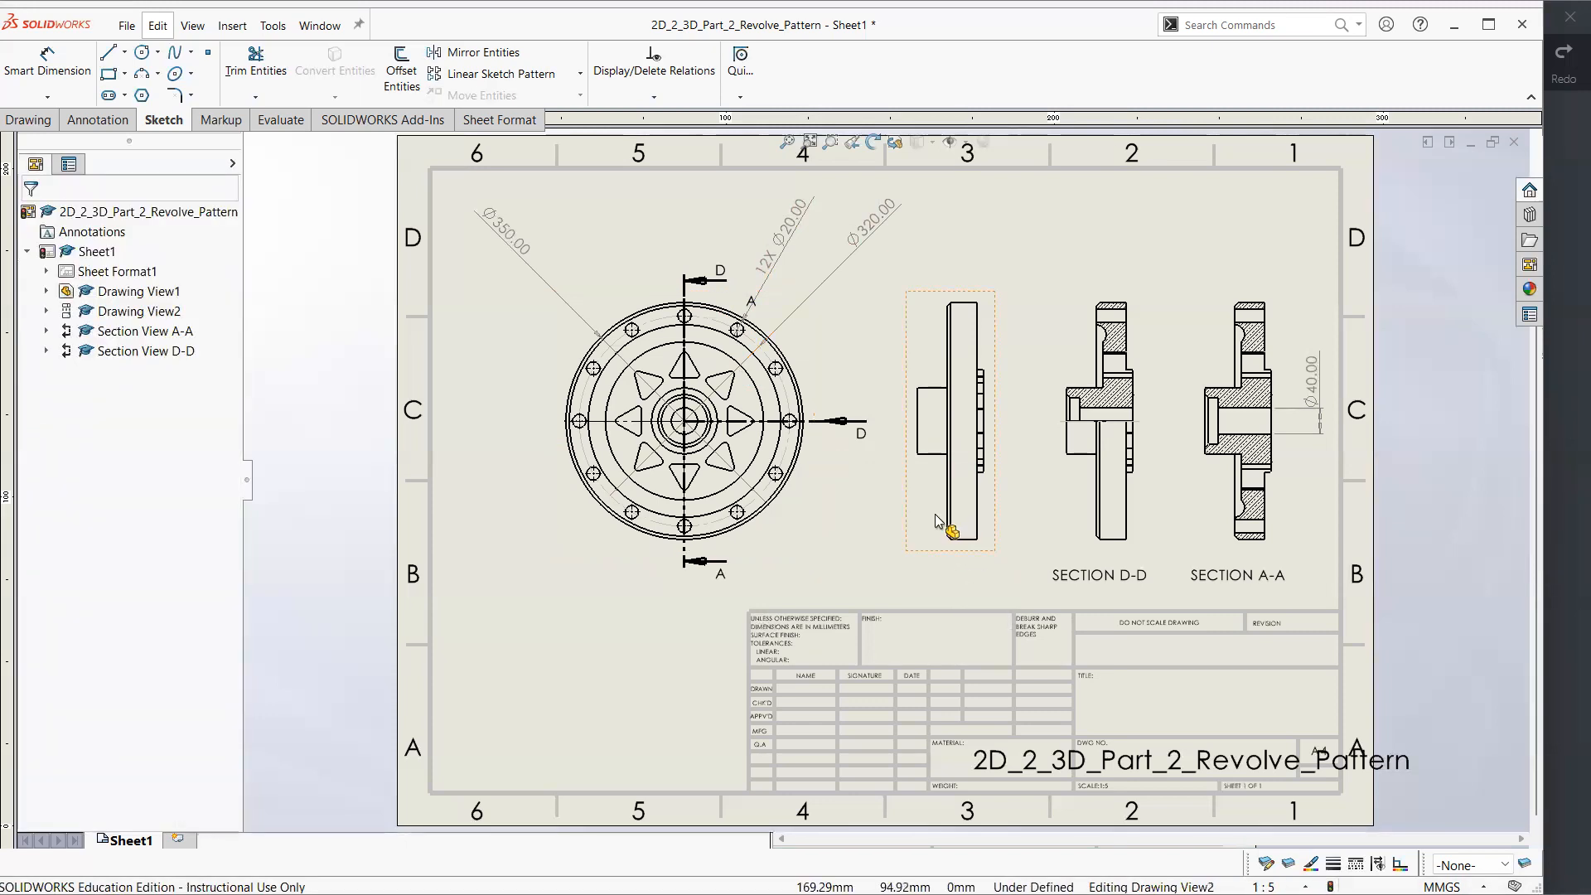
left_click(859, 357)
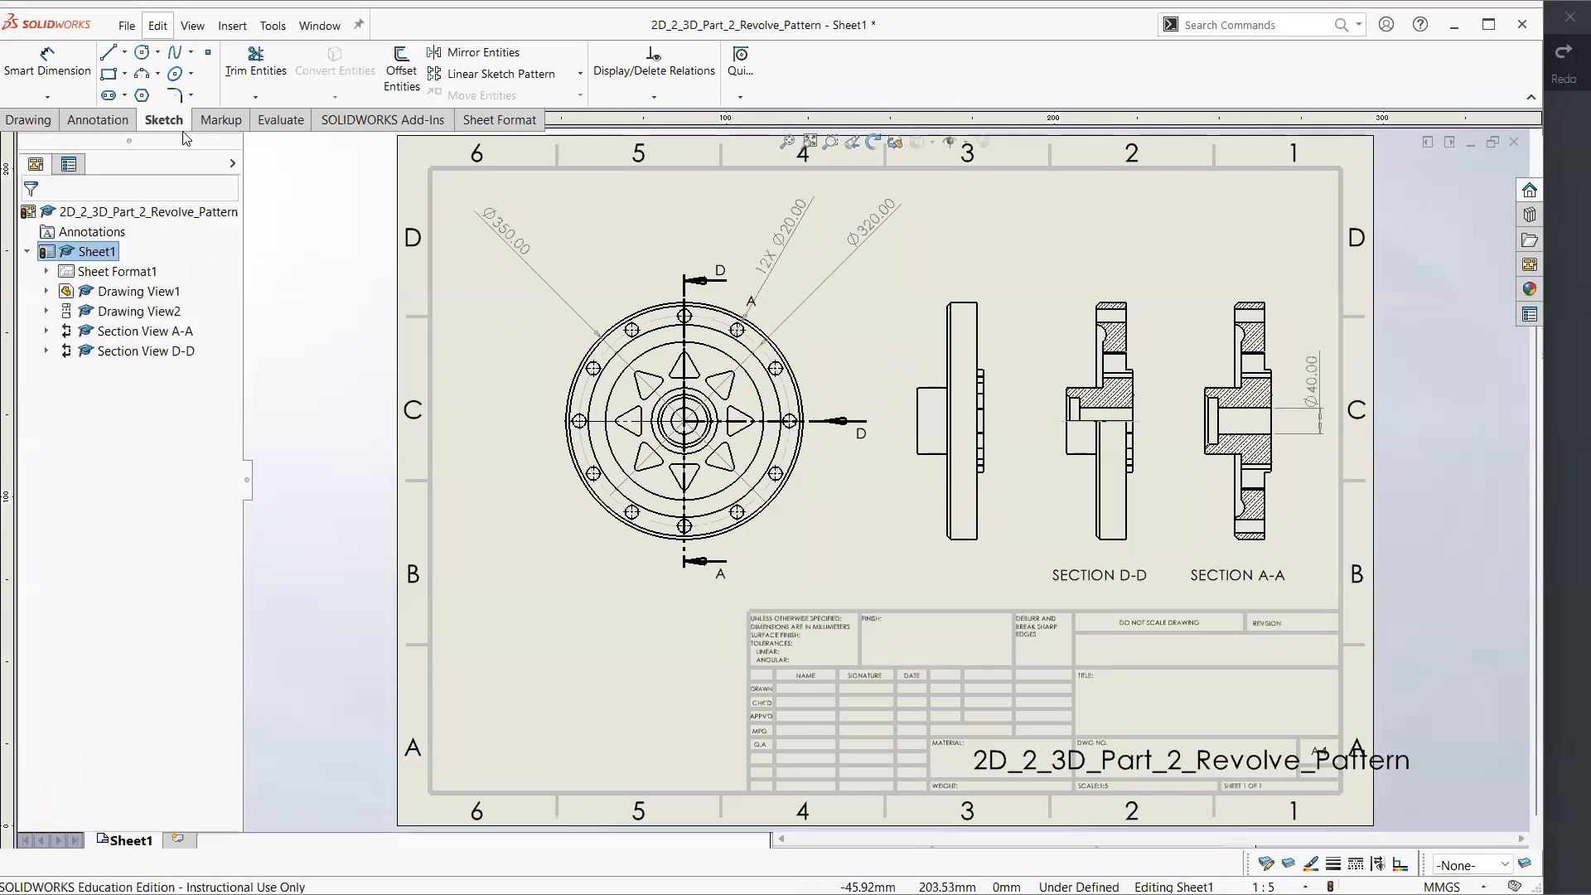
left_click(98, 120)
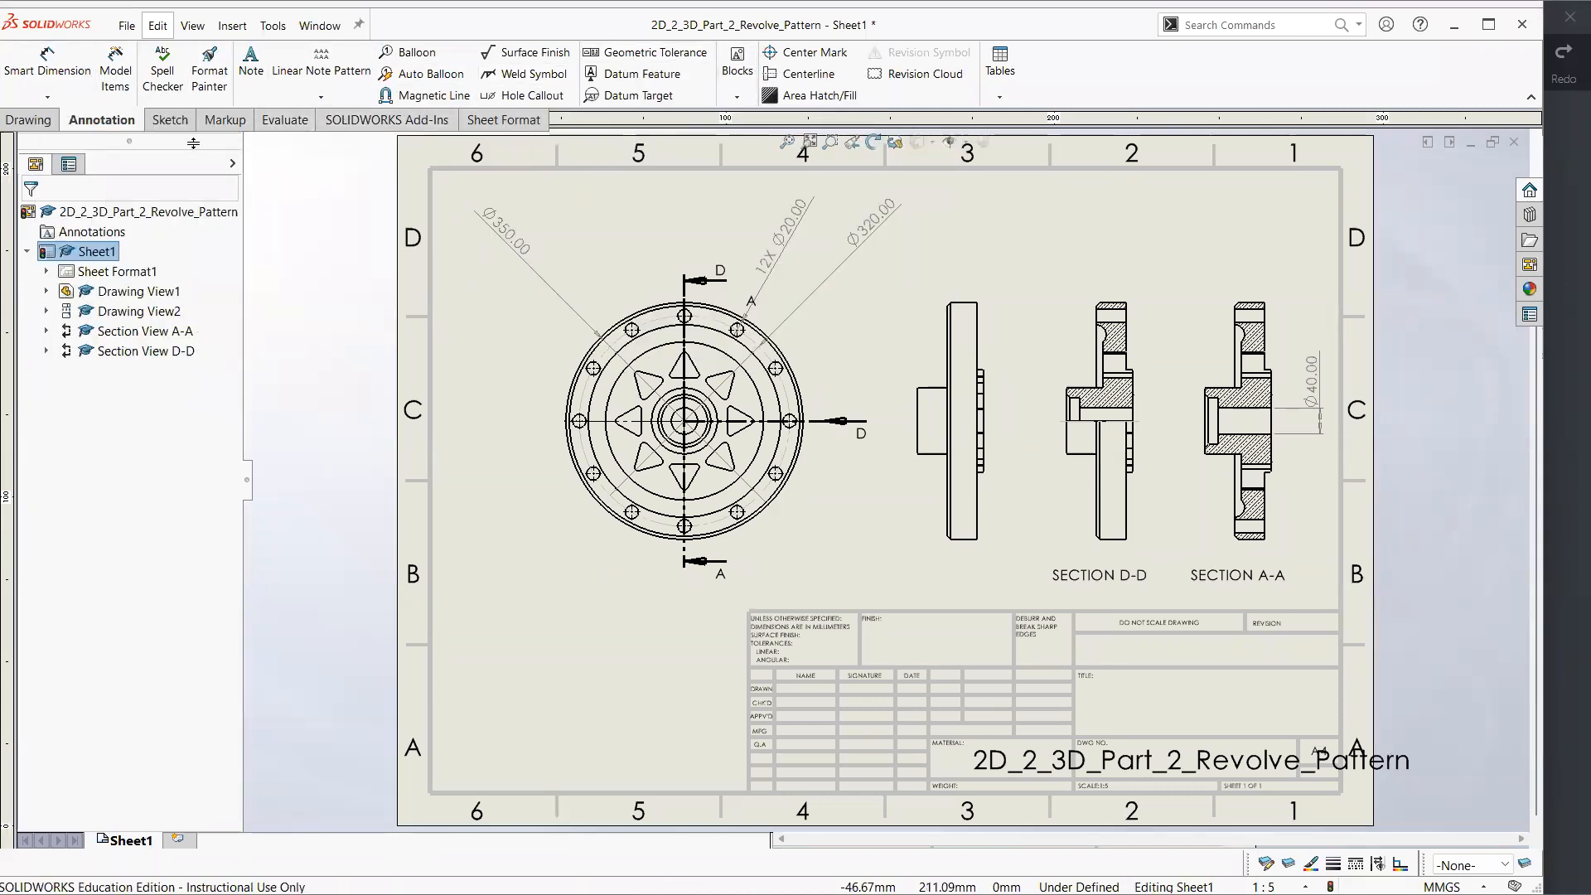
left_click(170, 120)
left_click(30, 120)
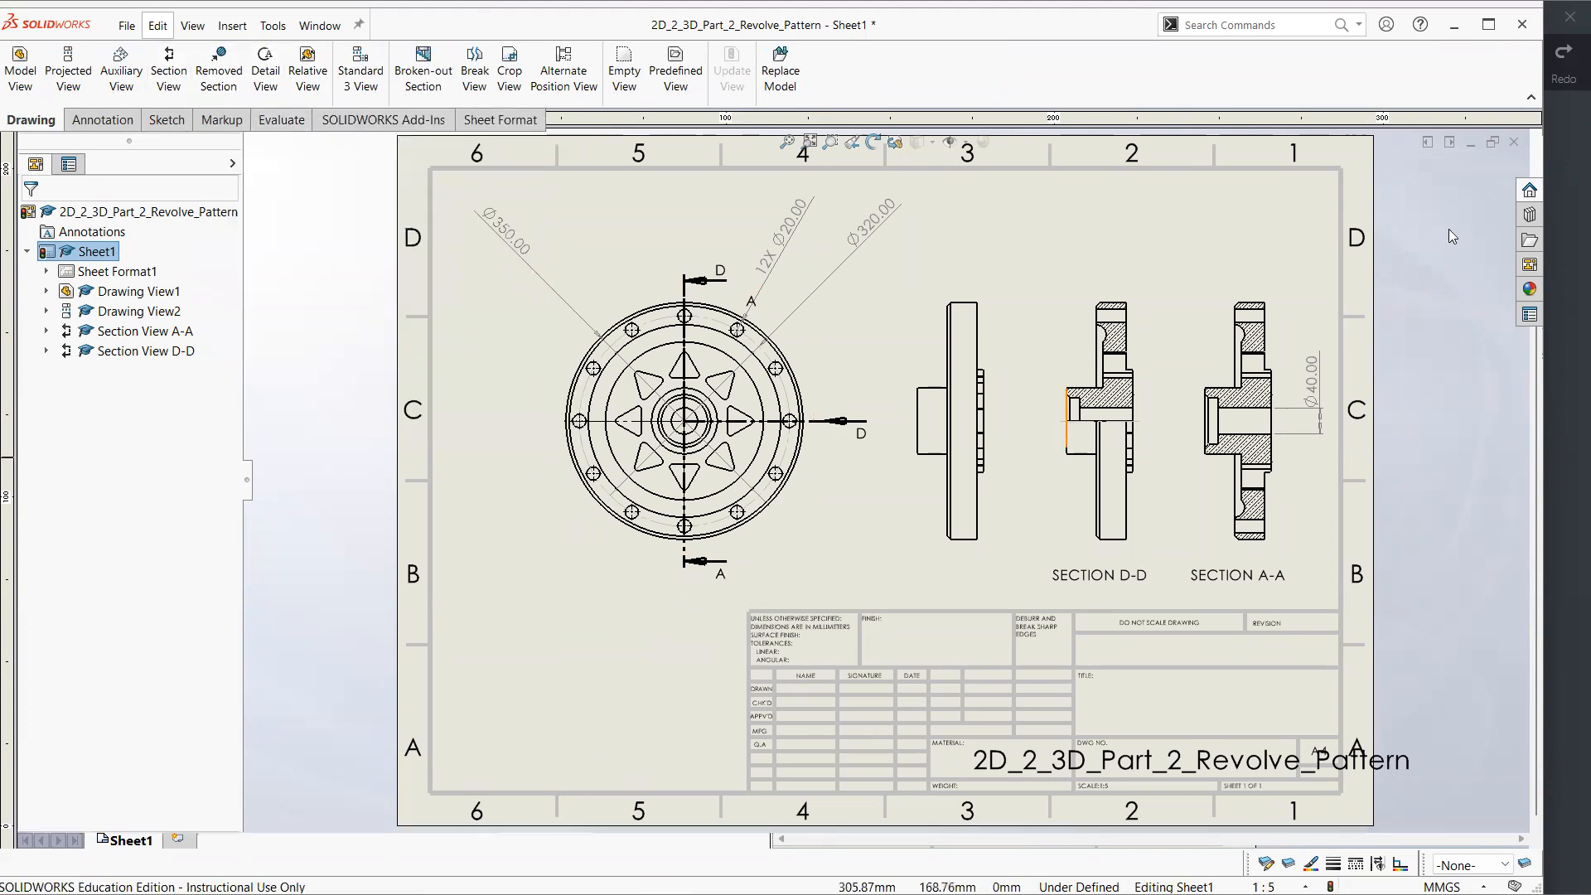
Close the 2D_2_3D_Part_2_Revolve_Pattern drawing and bring up the long_part model in isometric view
left_click(1514, 141)
left_click(849, 497)
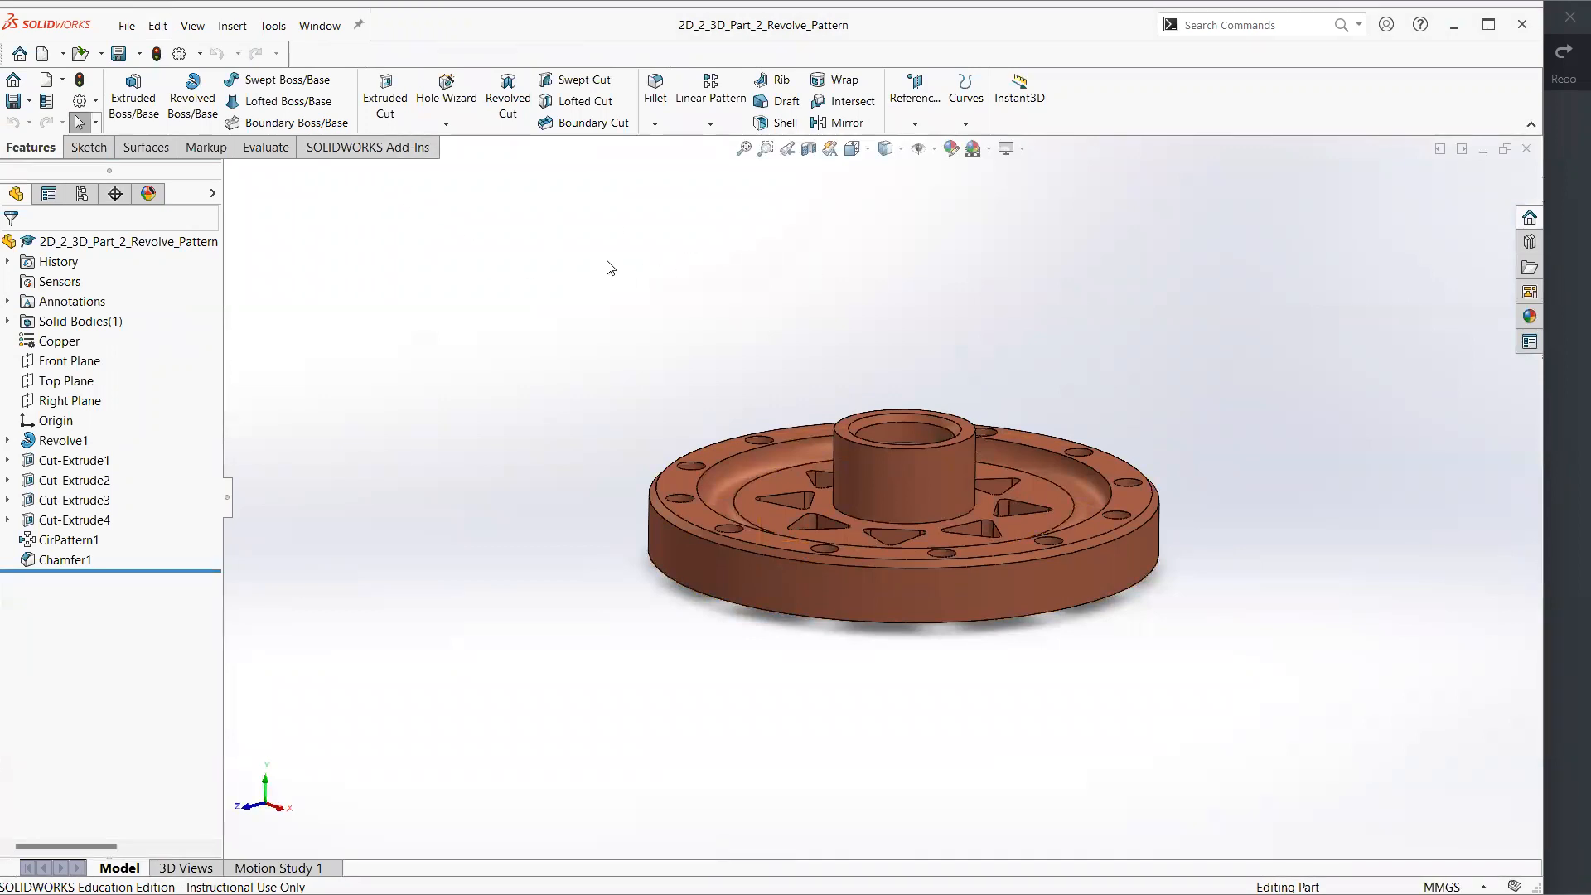
key("ctrl+Tab")
key("ctrl+Tab")
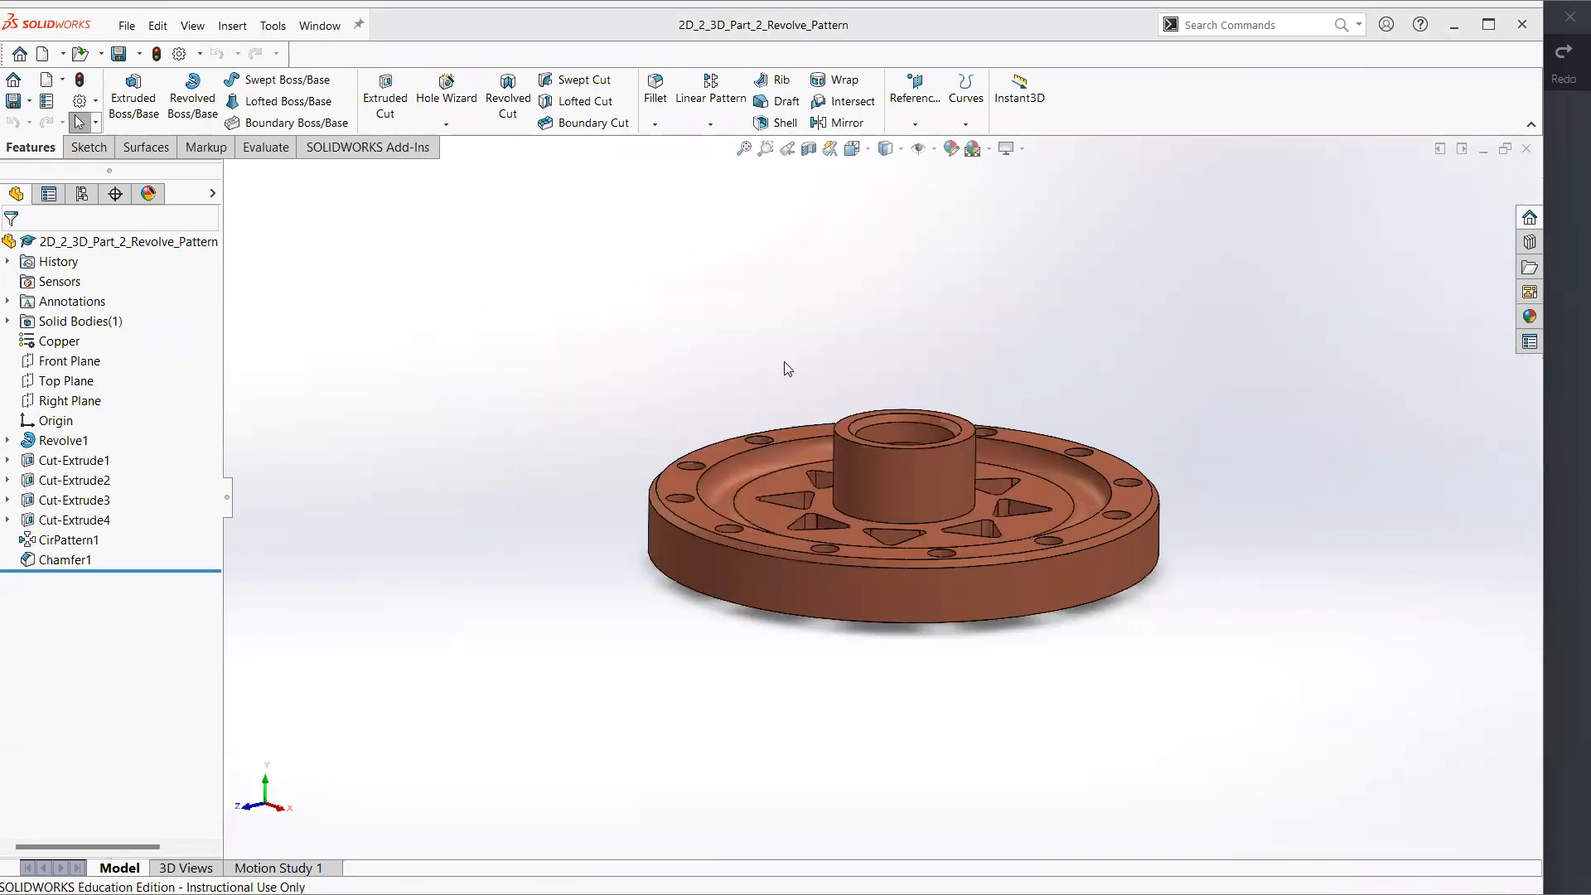
key("ctrl+7")
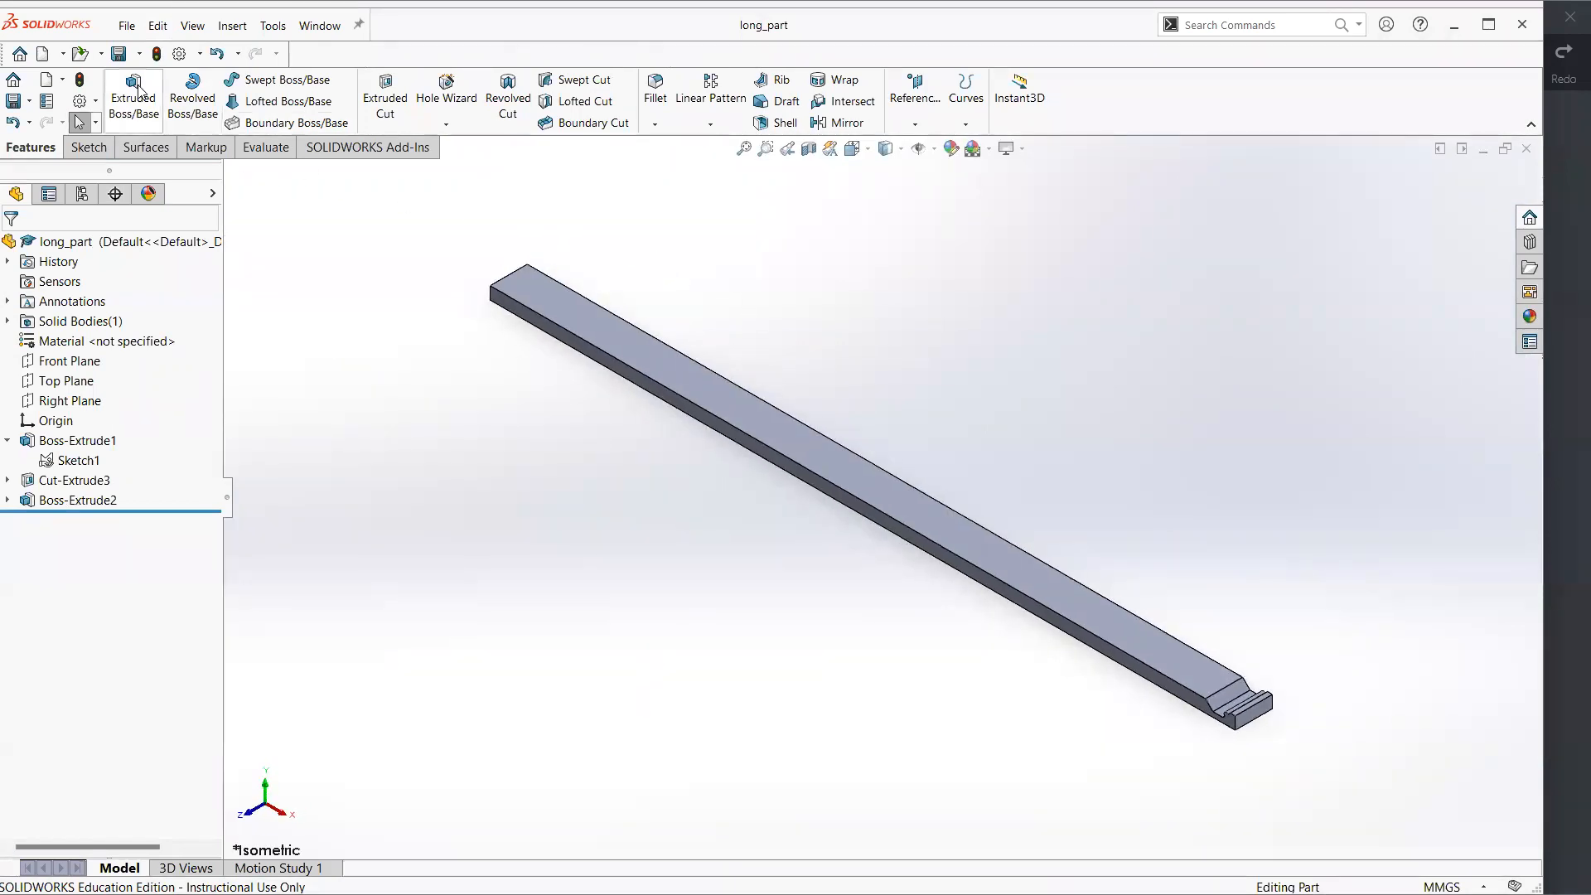
Make a new drawing from long_part on an A4 (ANSI) Landscape sheet with the sheet format displayed
left_click(127, 26)
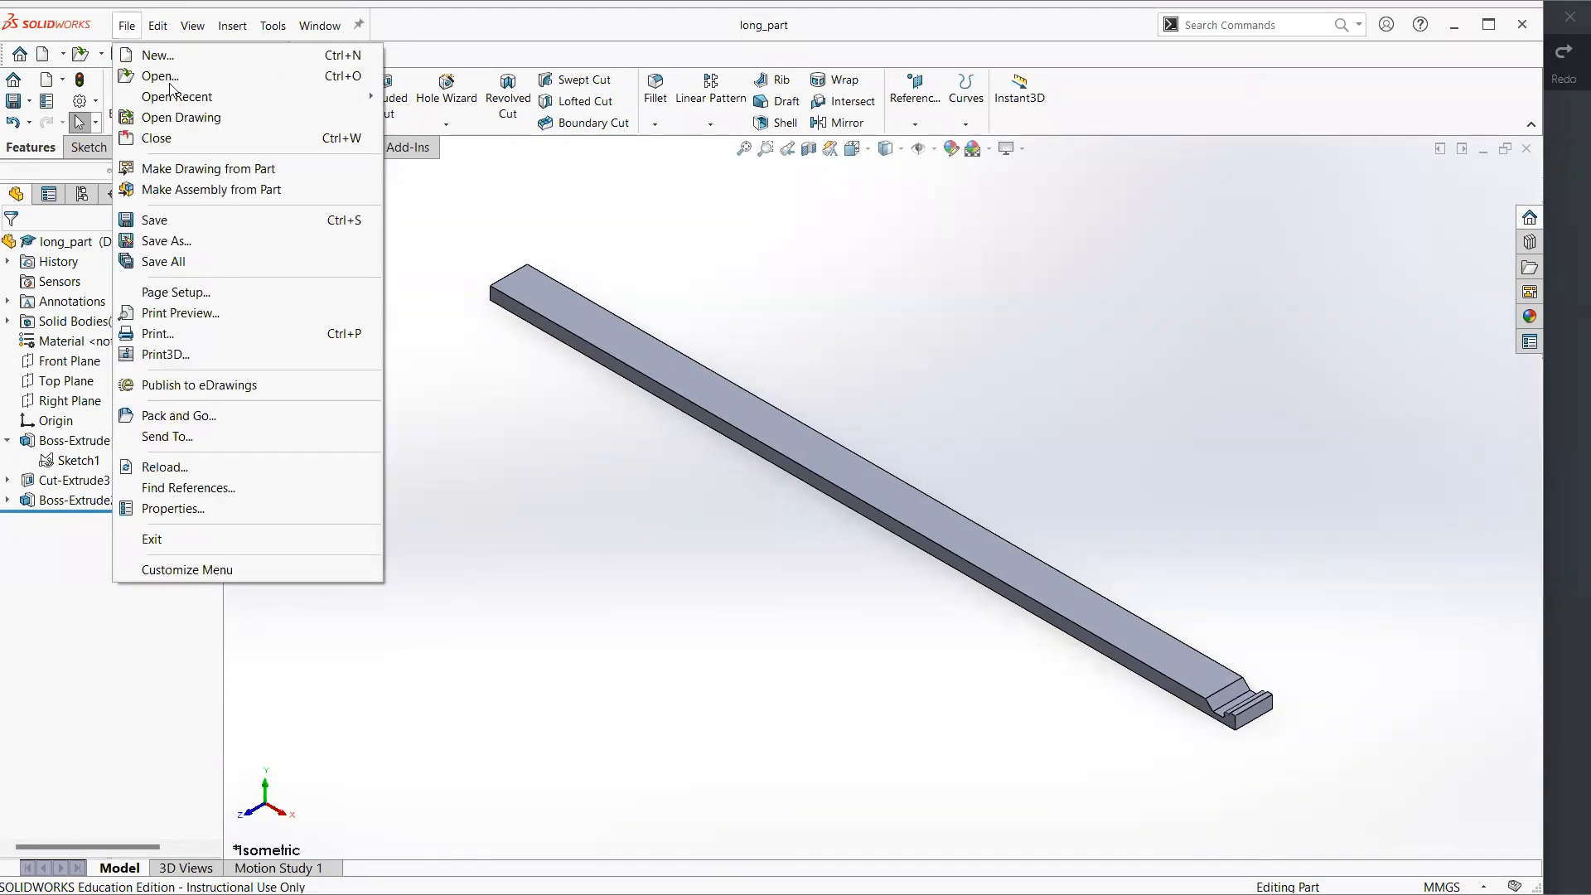
left_click(248, 170)
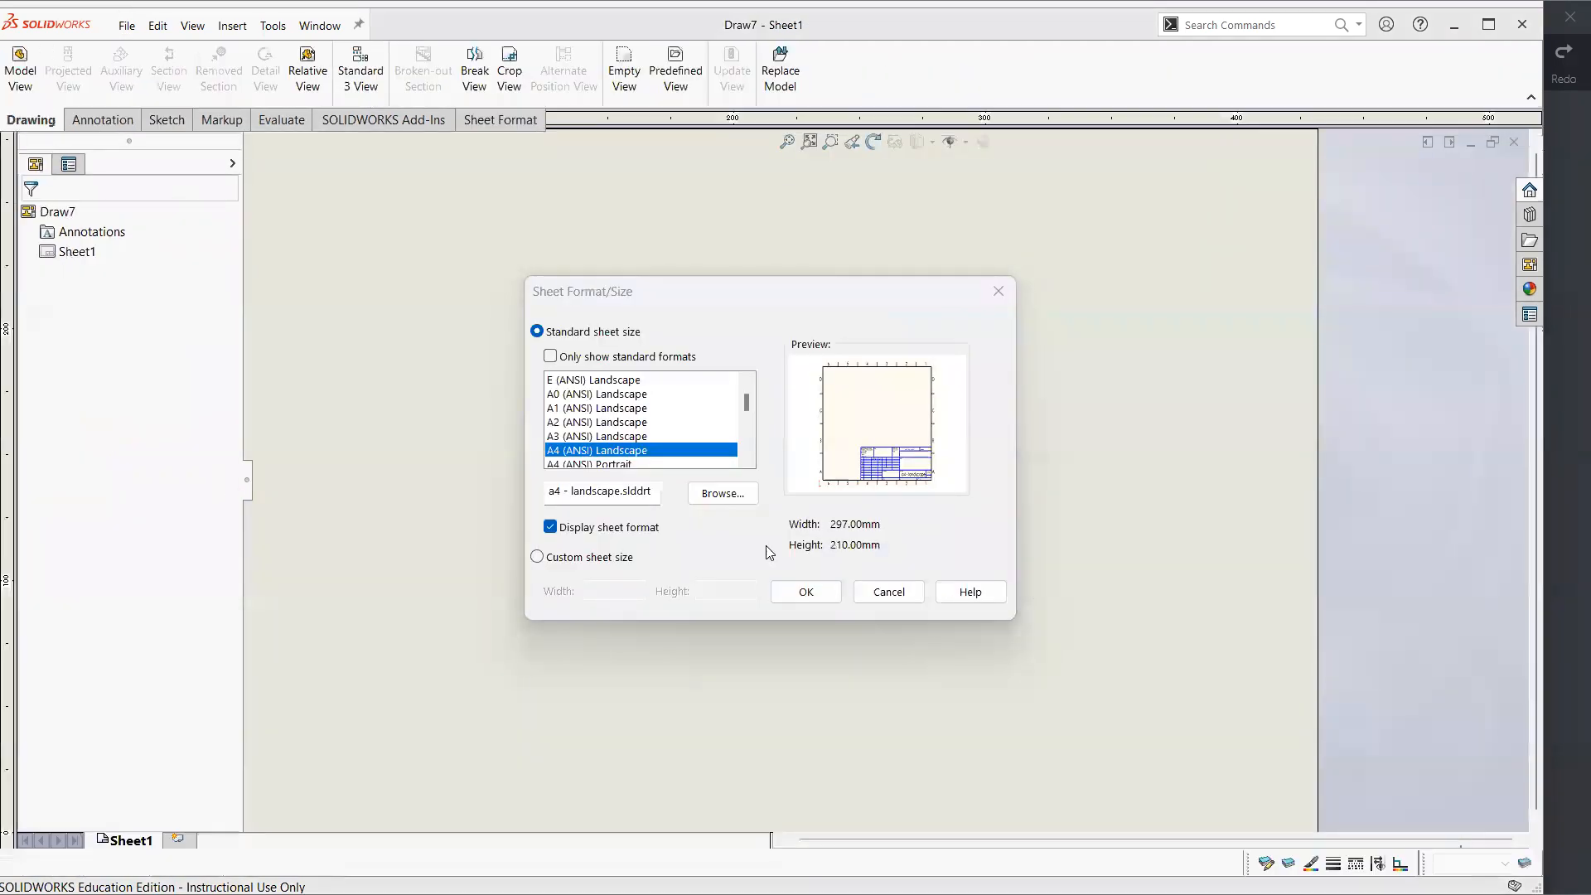
left_click(805, 591)
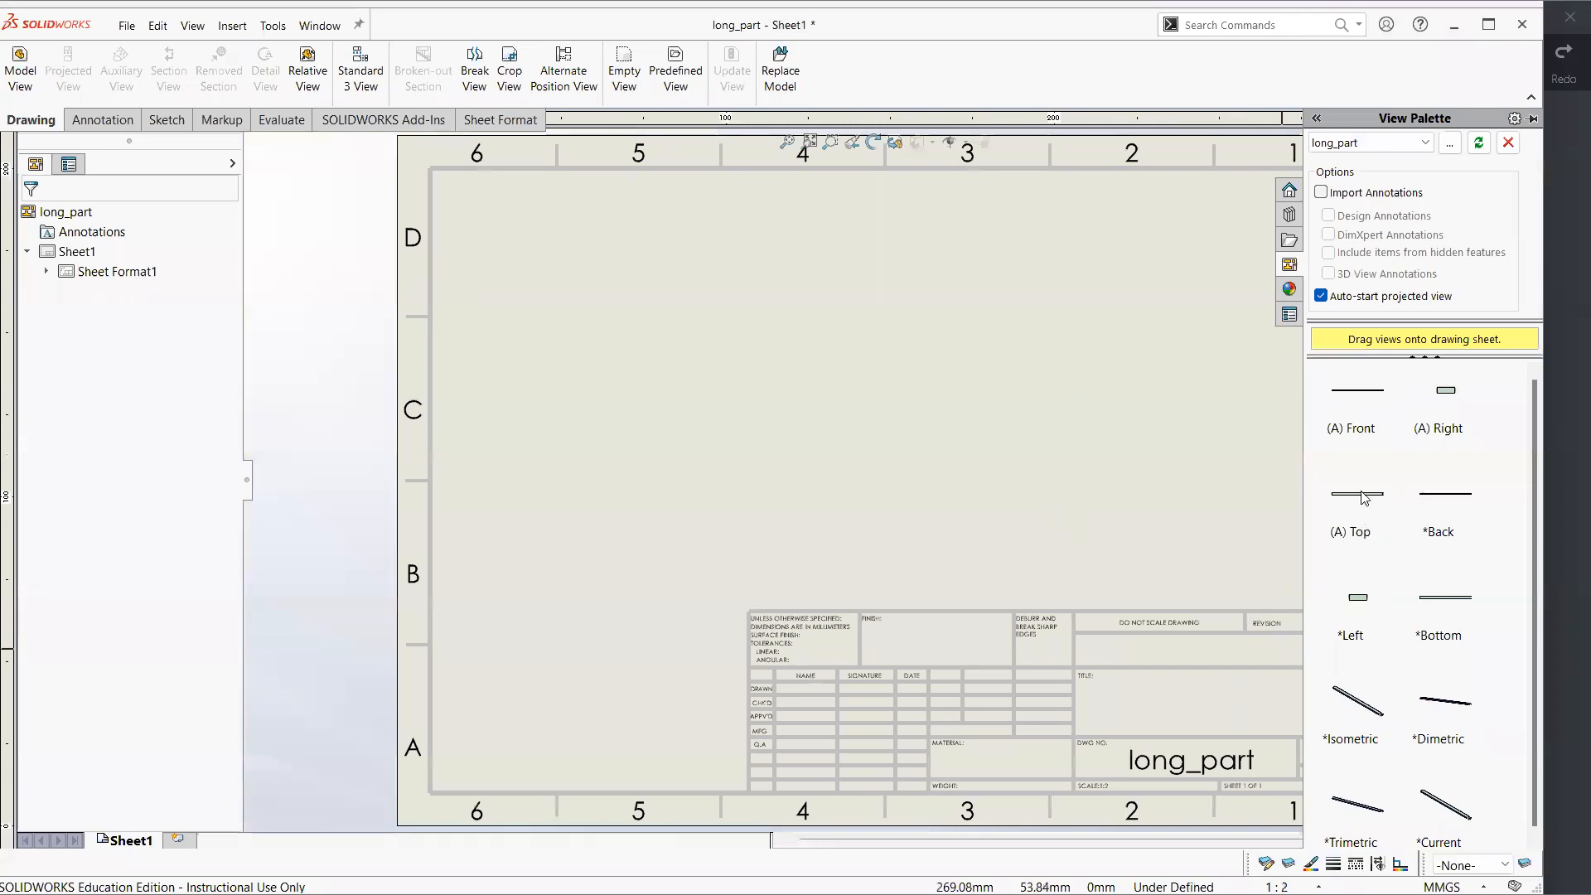
Place the Front view of long_part on the sheet and project its right side view beside it
left_click_drag(1368, 431, 737, 464)
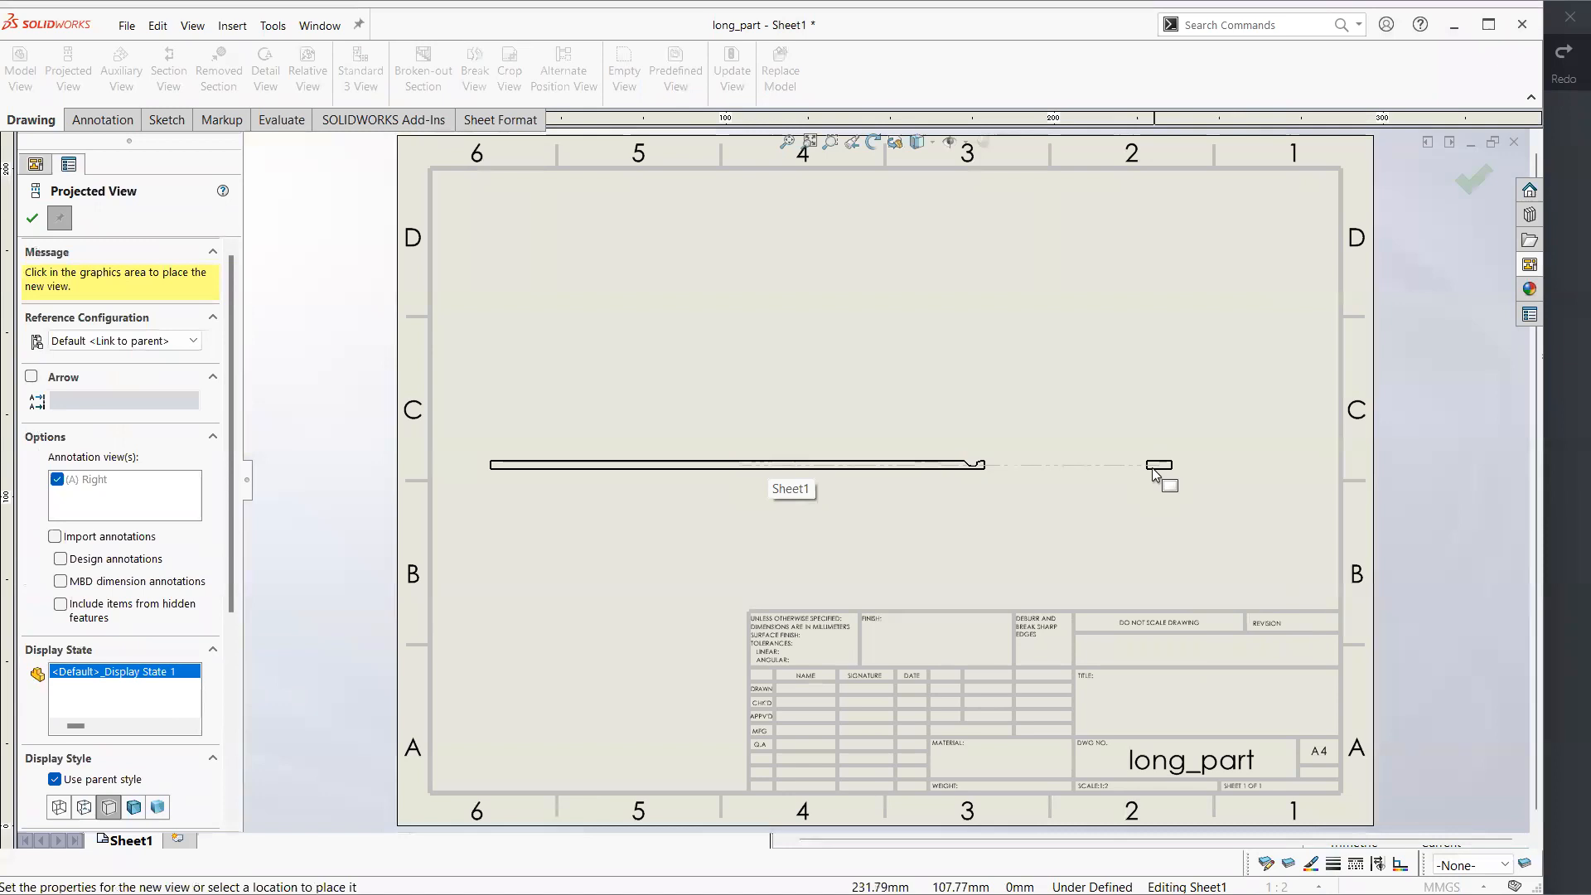
left_click(1145, 474)
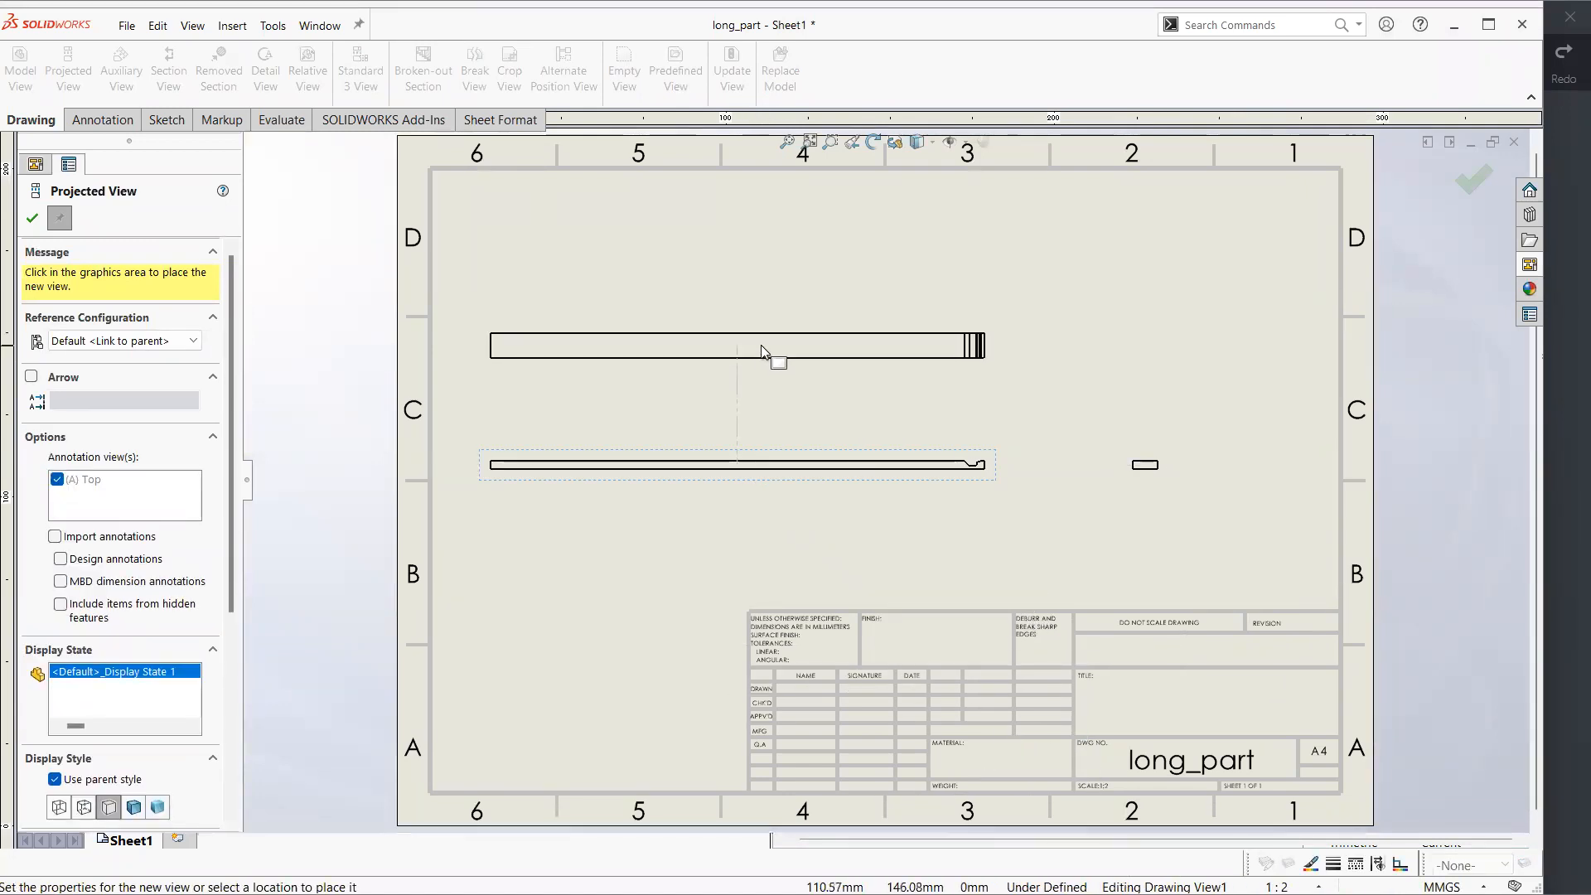
key("Escape")
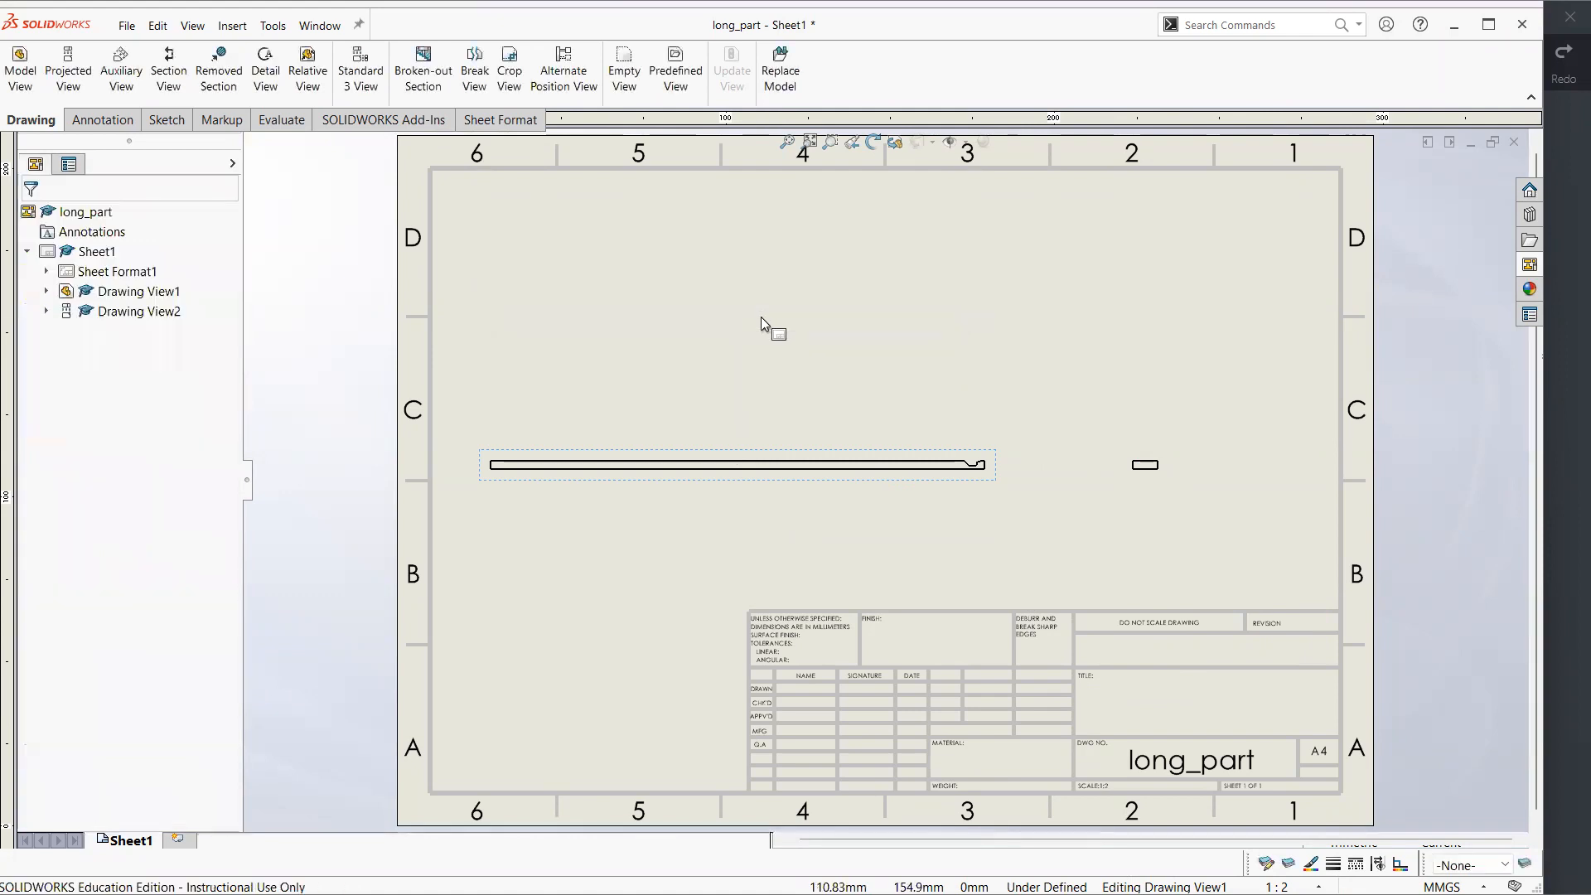
left_click(1024, 490)
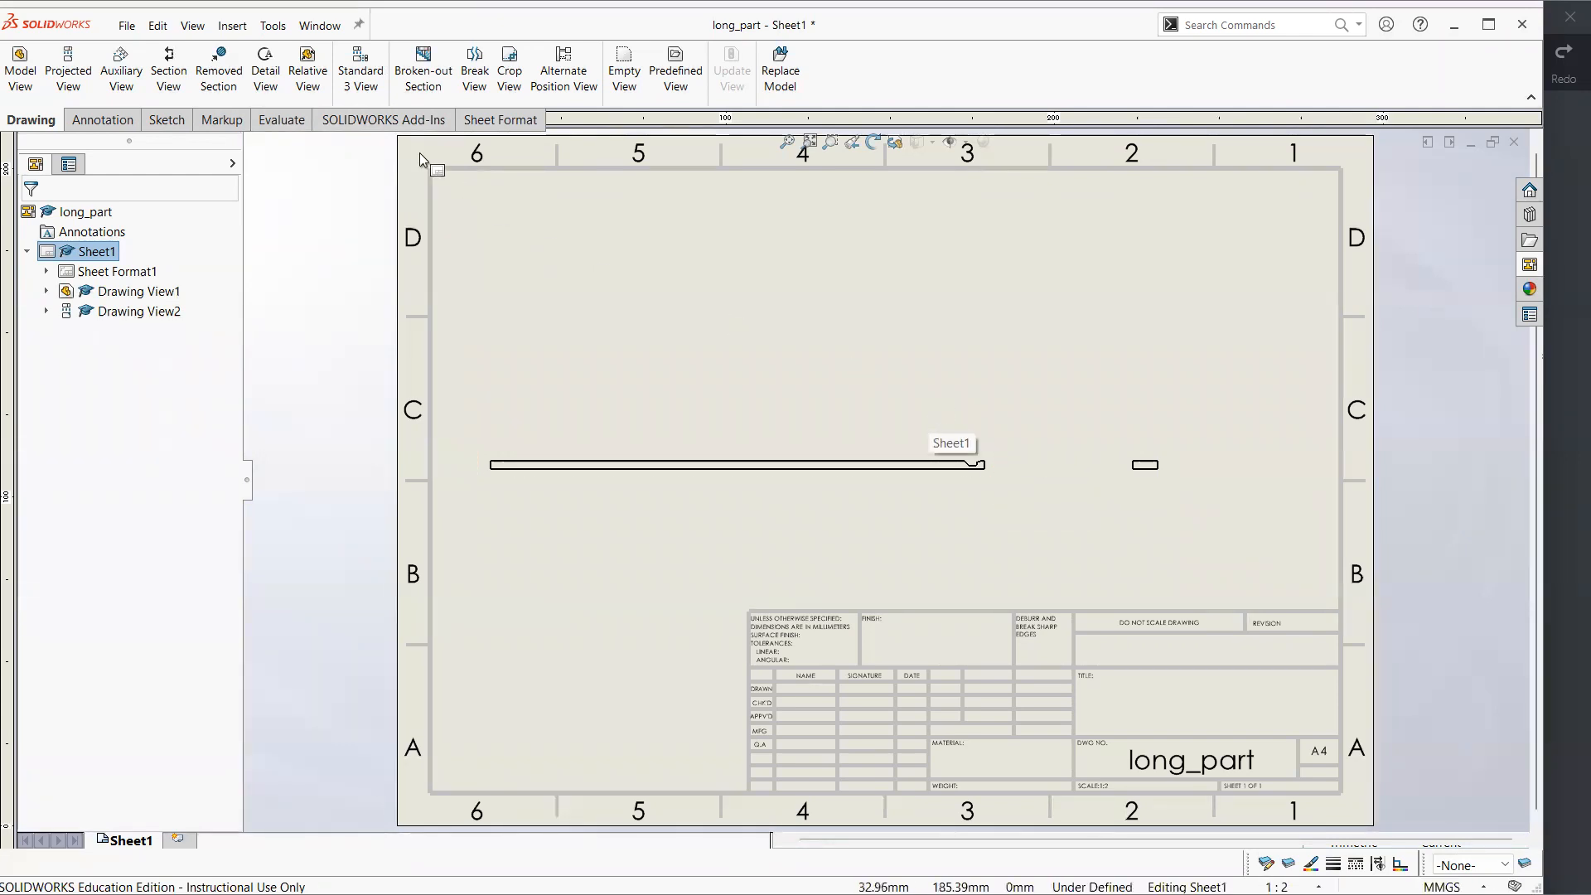
Create a detail view of the front view's notched end using a circle about 33 mm in diameter, placed in the sheet's upper-right area
left_click(267, 75)
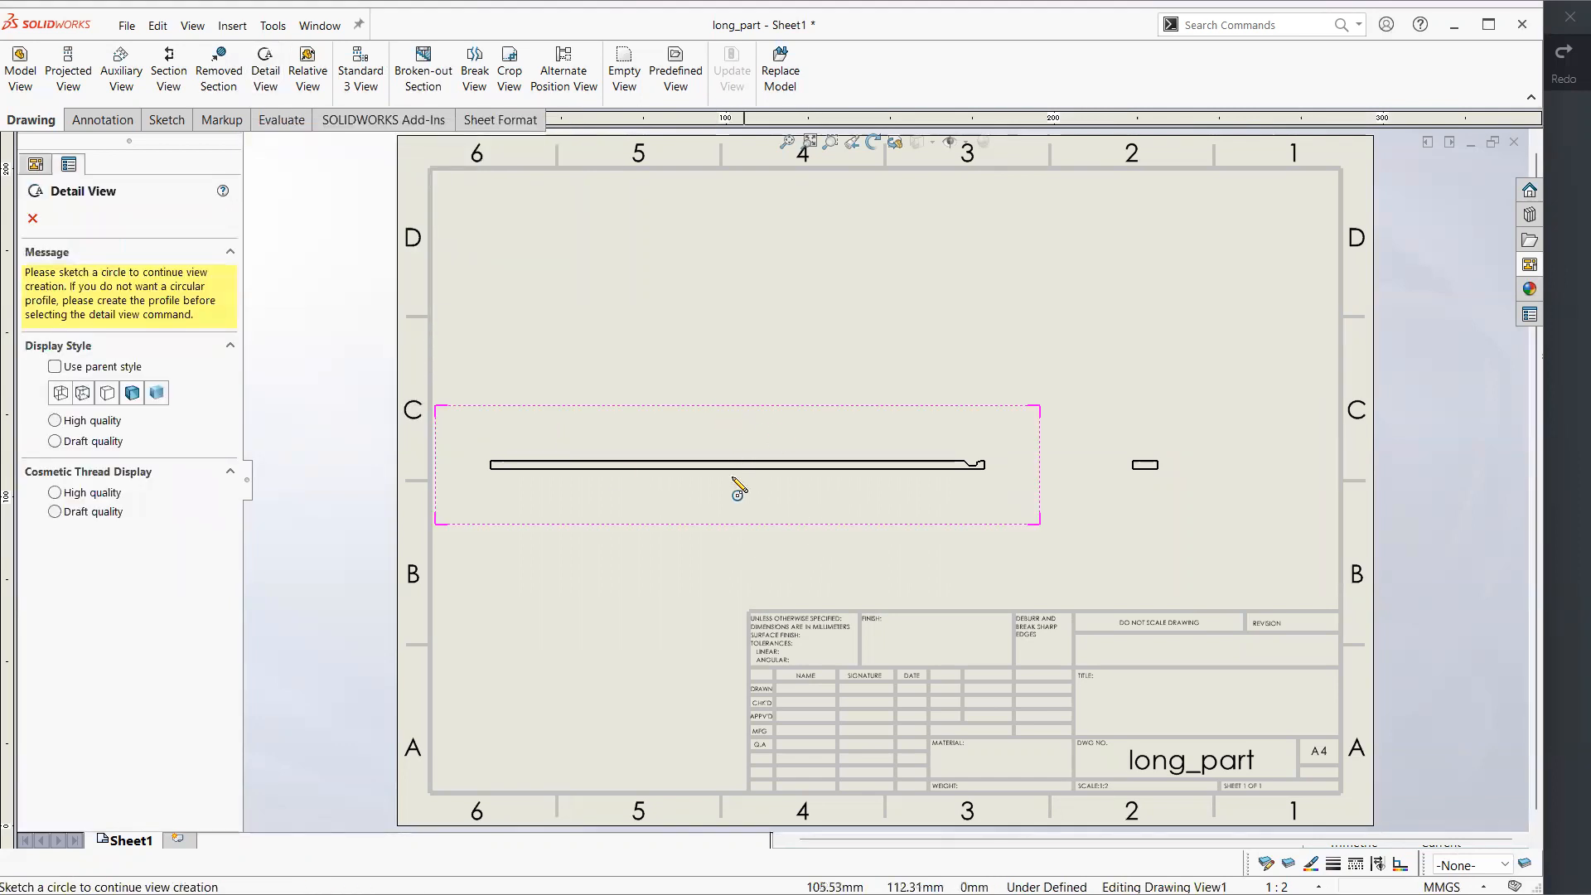
left_click(975, 455)
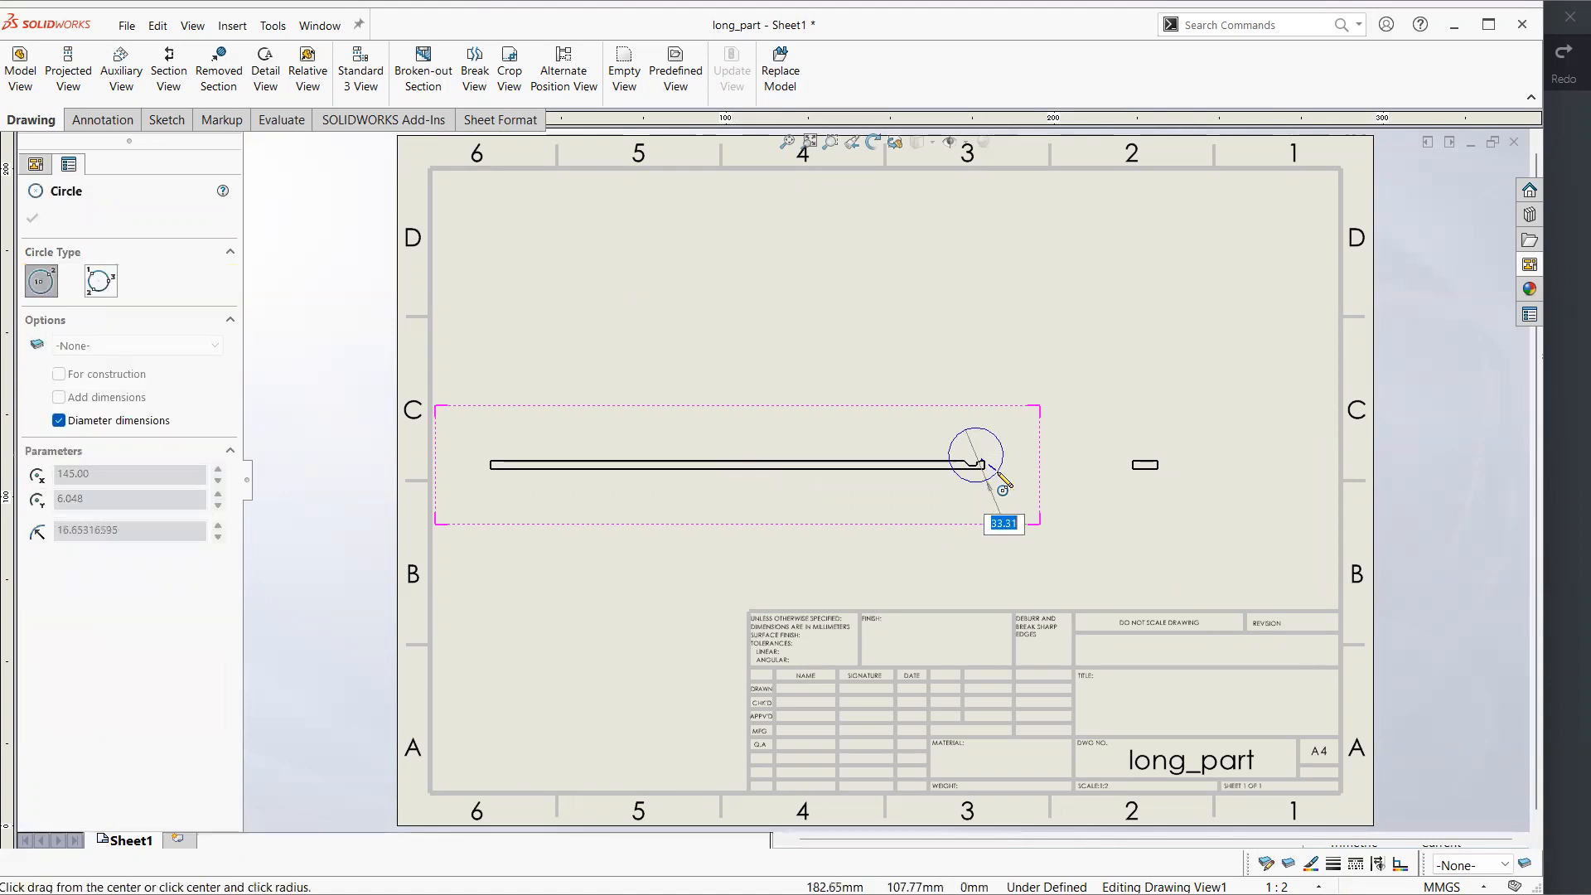
left_click(997, 471)
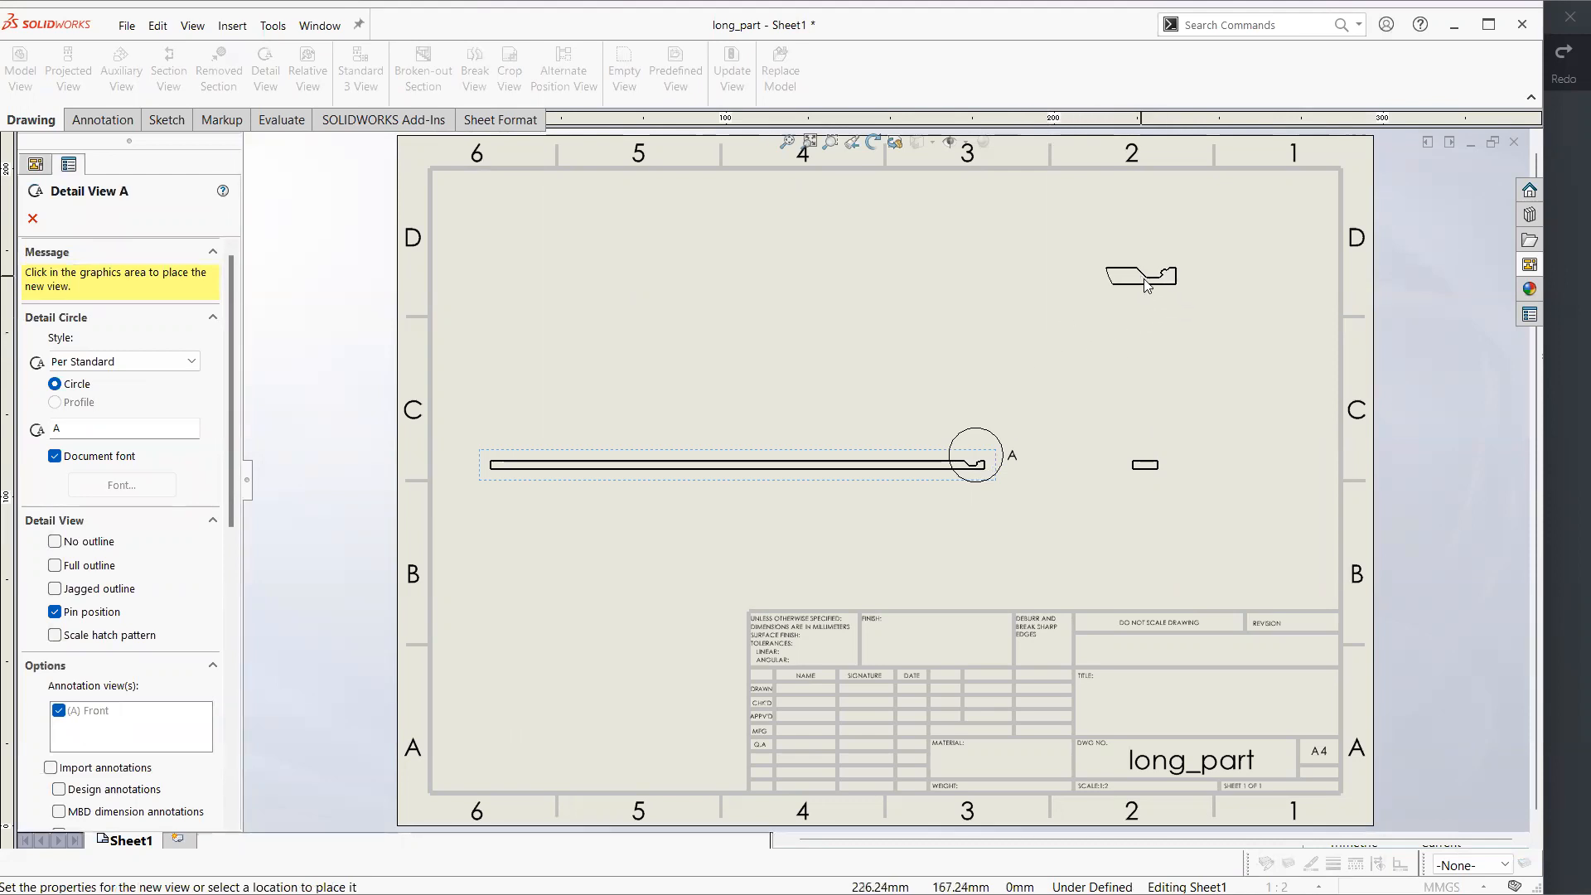
left_click(1143, 278)
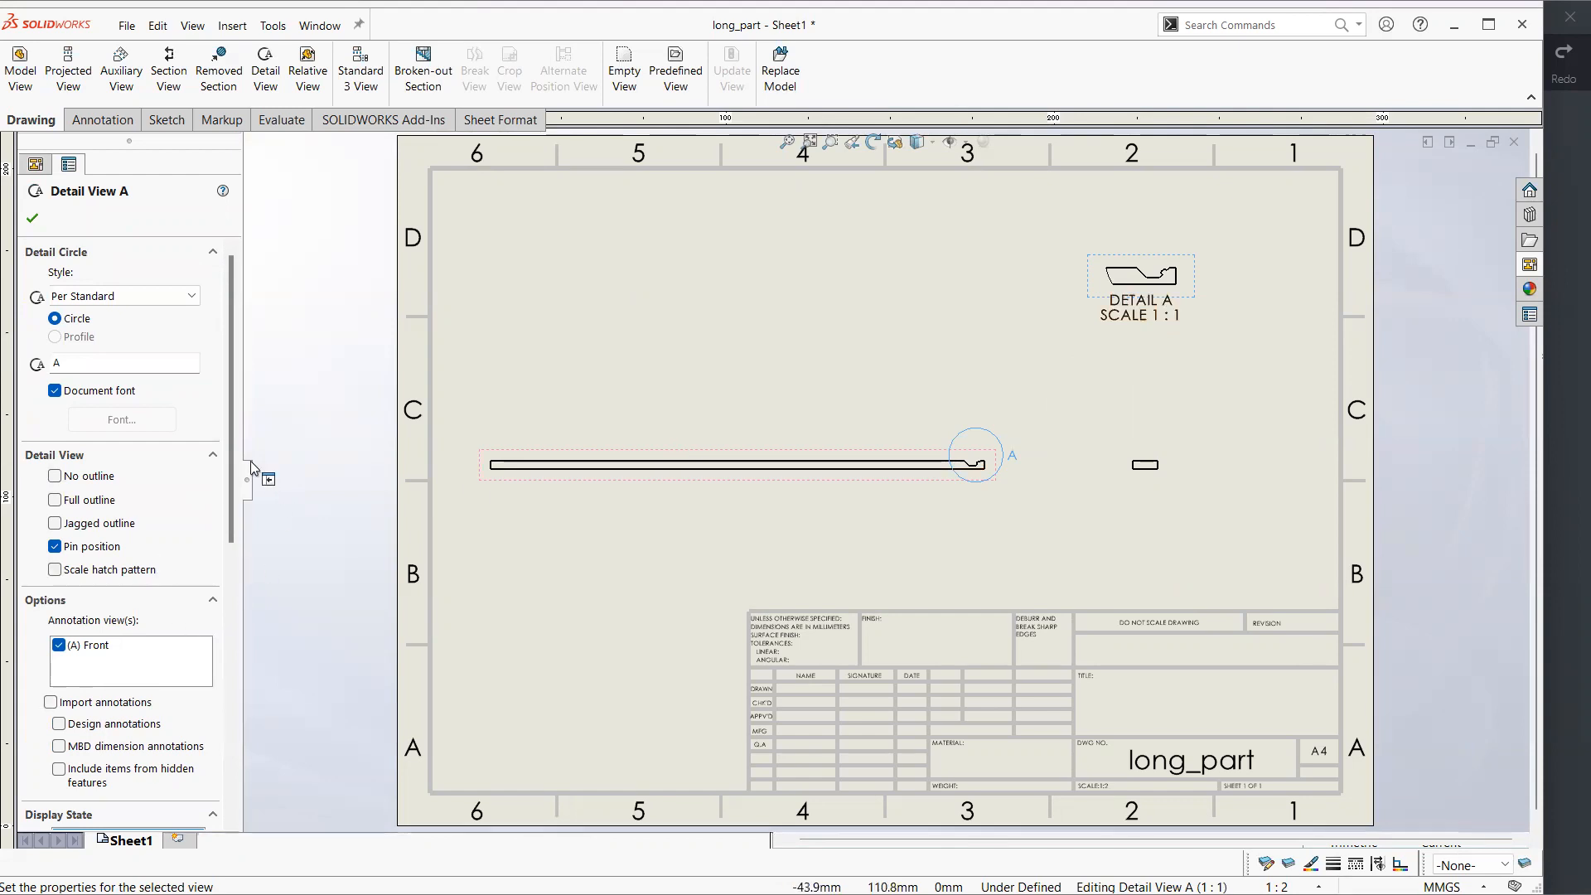
Set the detail view's custom scale to 5:1 and reposition it inside the sheet border above the front view
scroll(253, 468, "down", 8)
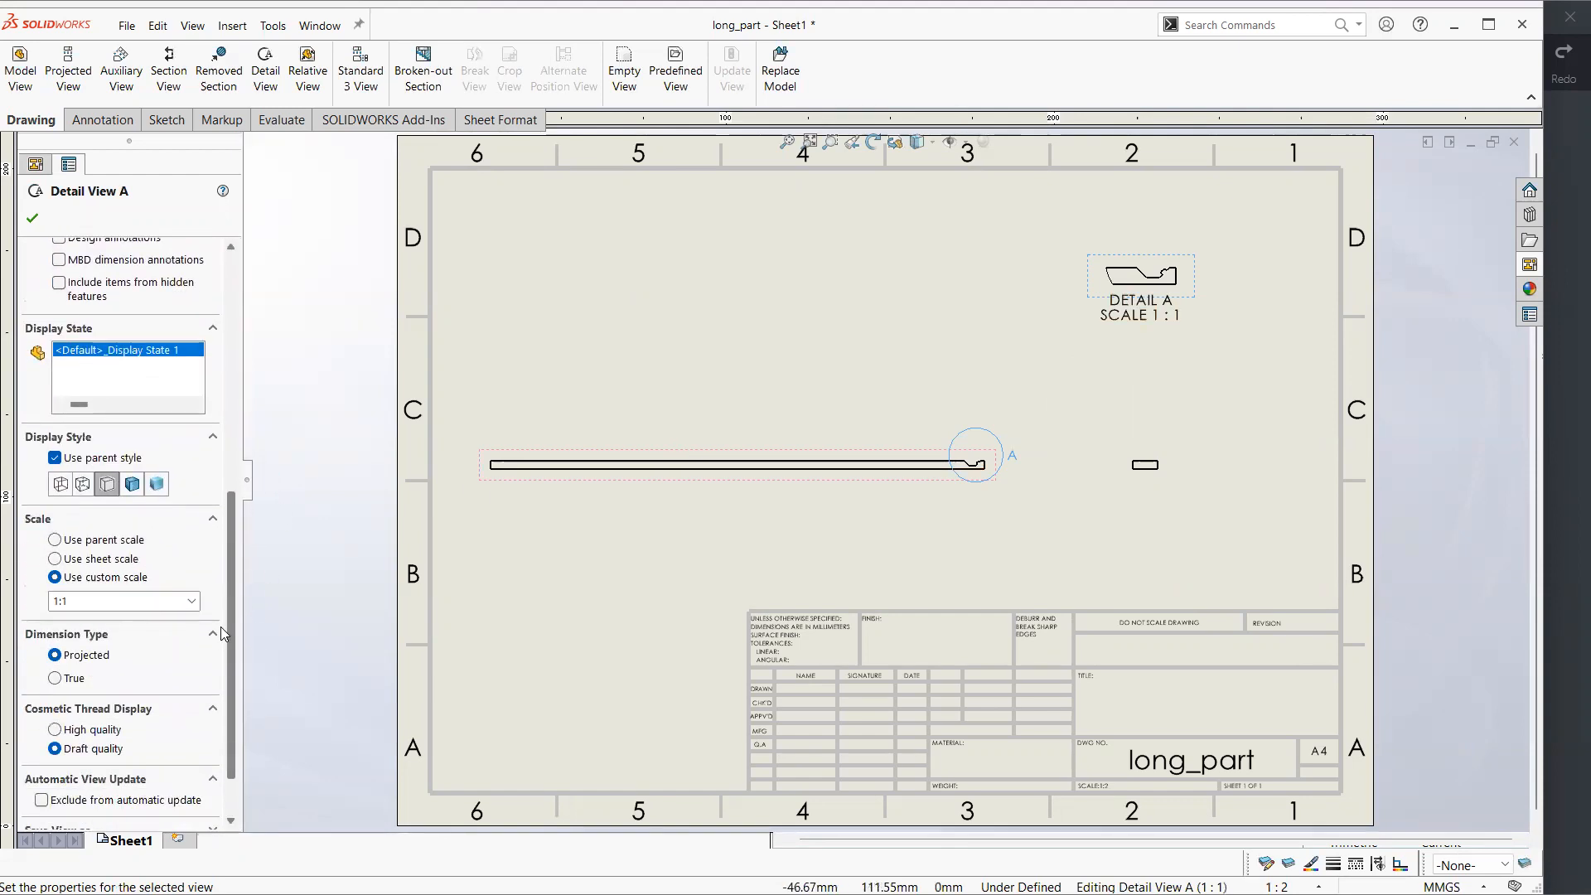
left_click_drag(1194, 290, 1204, 290)
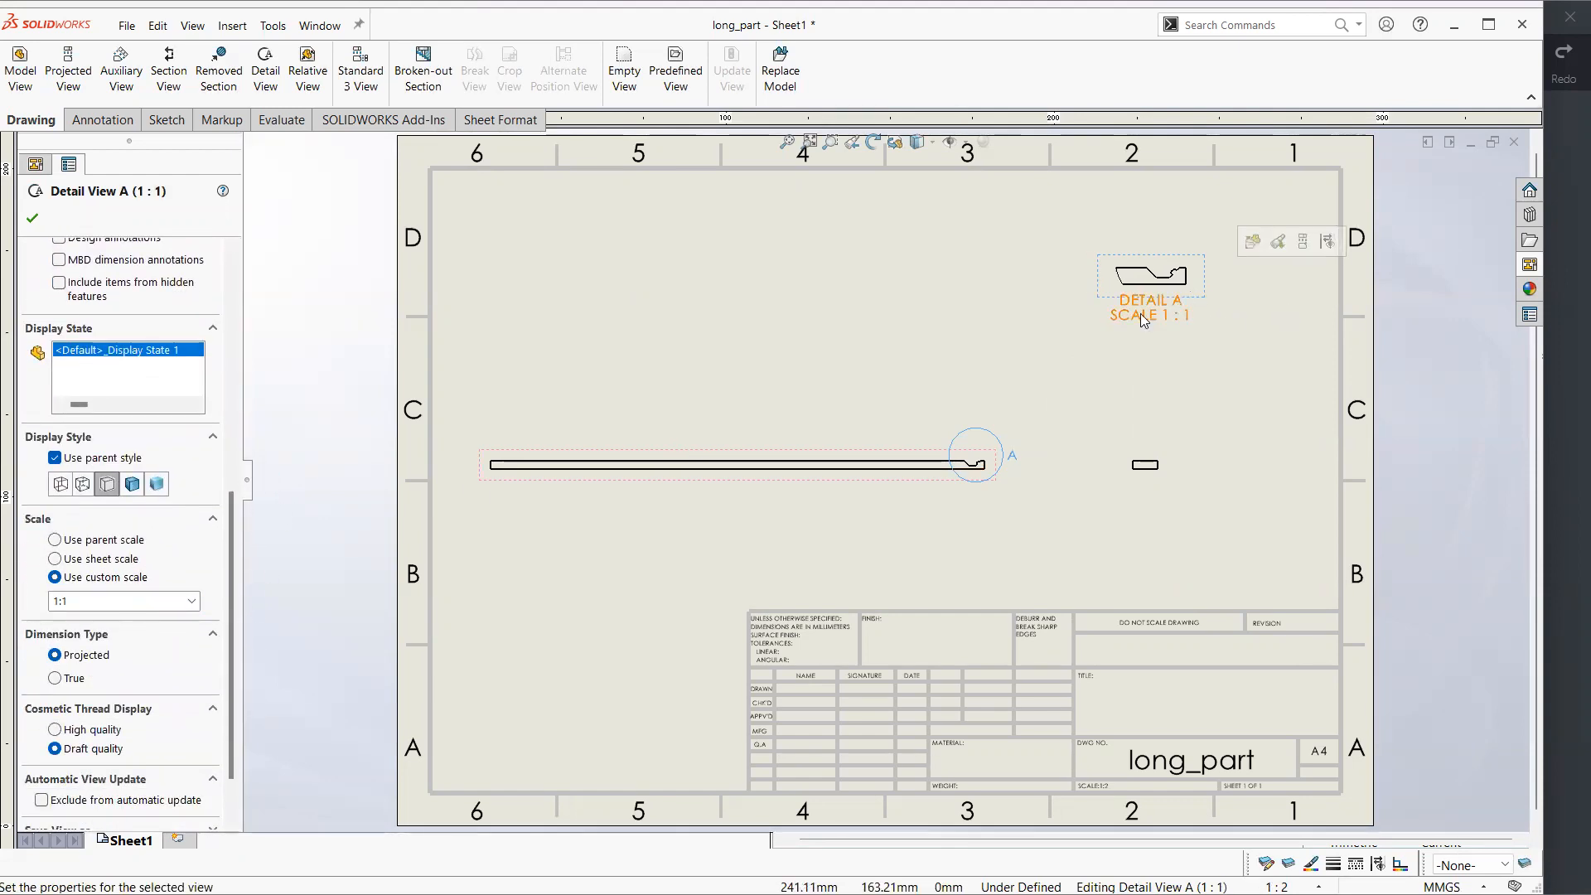
left_click(192, 601)
scroll(192, 651, "up", 1)
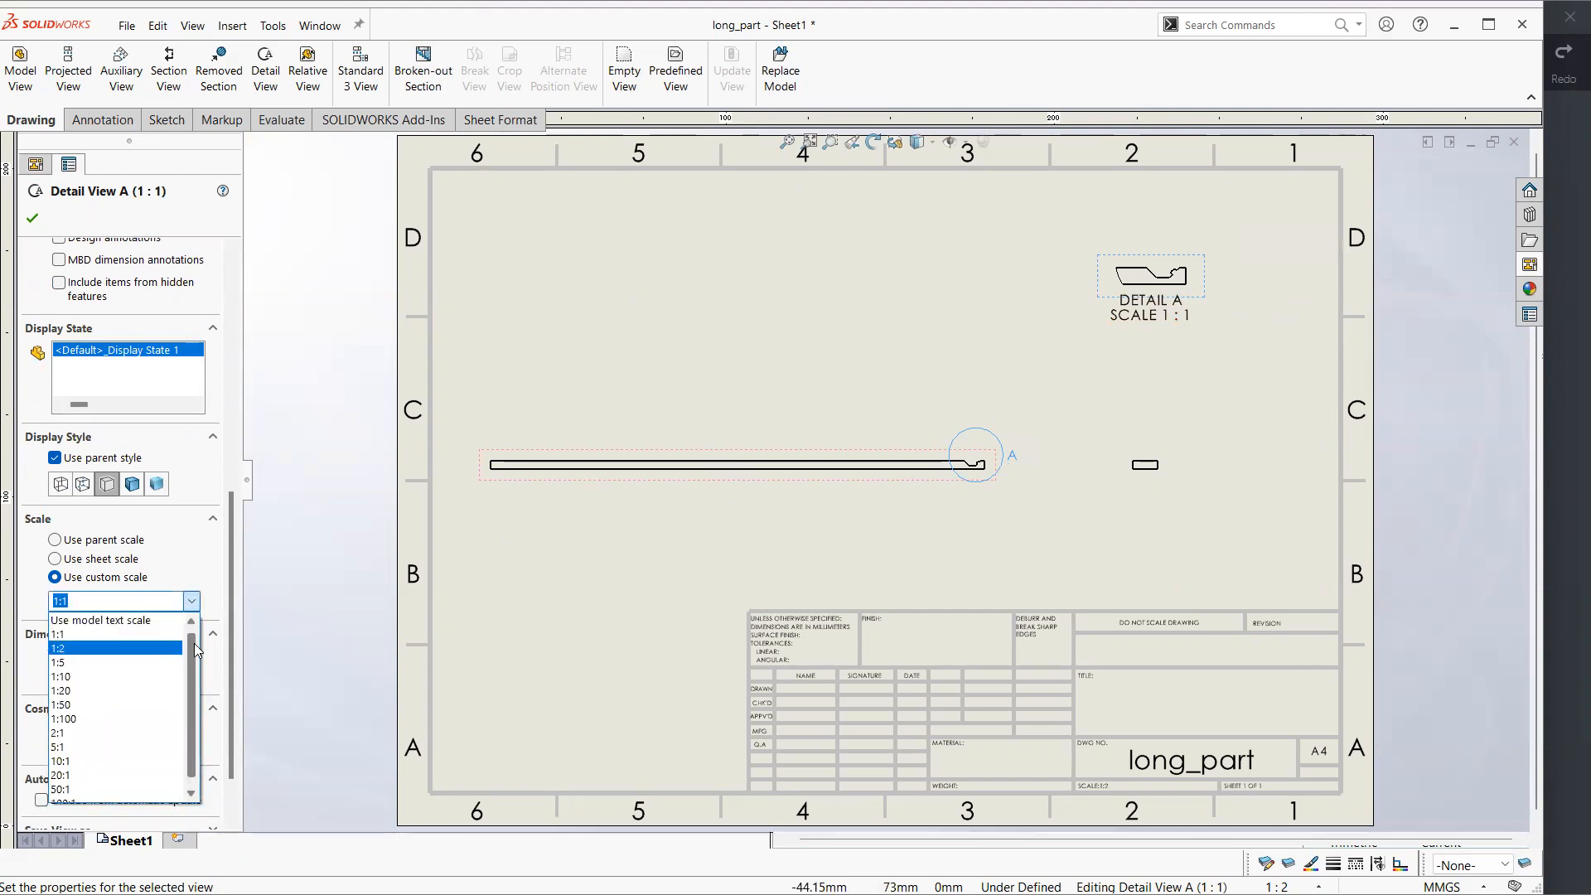
left_click(154, 733)
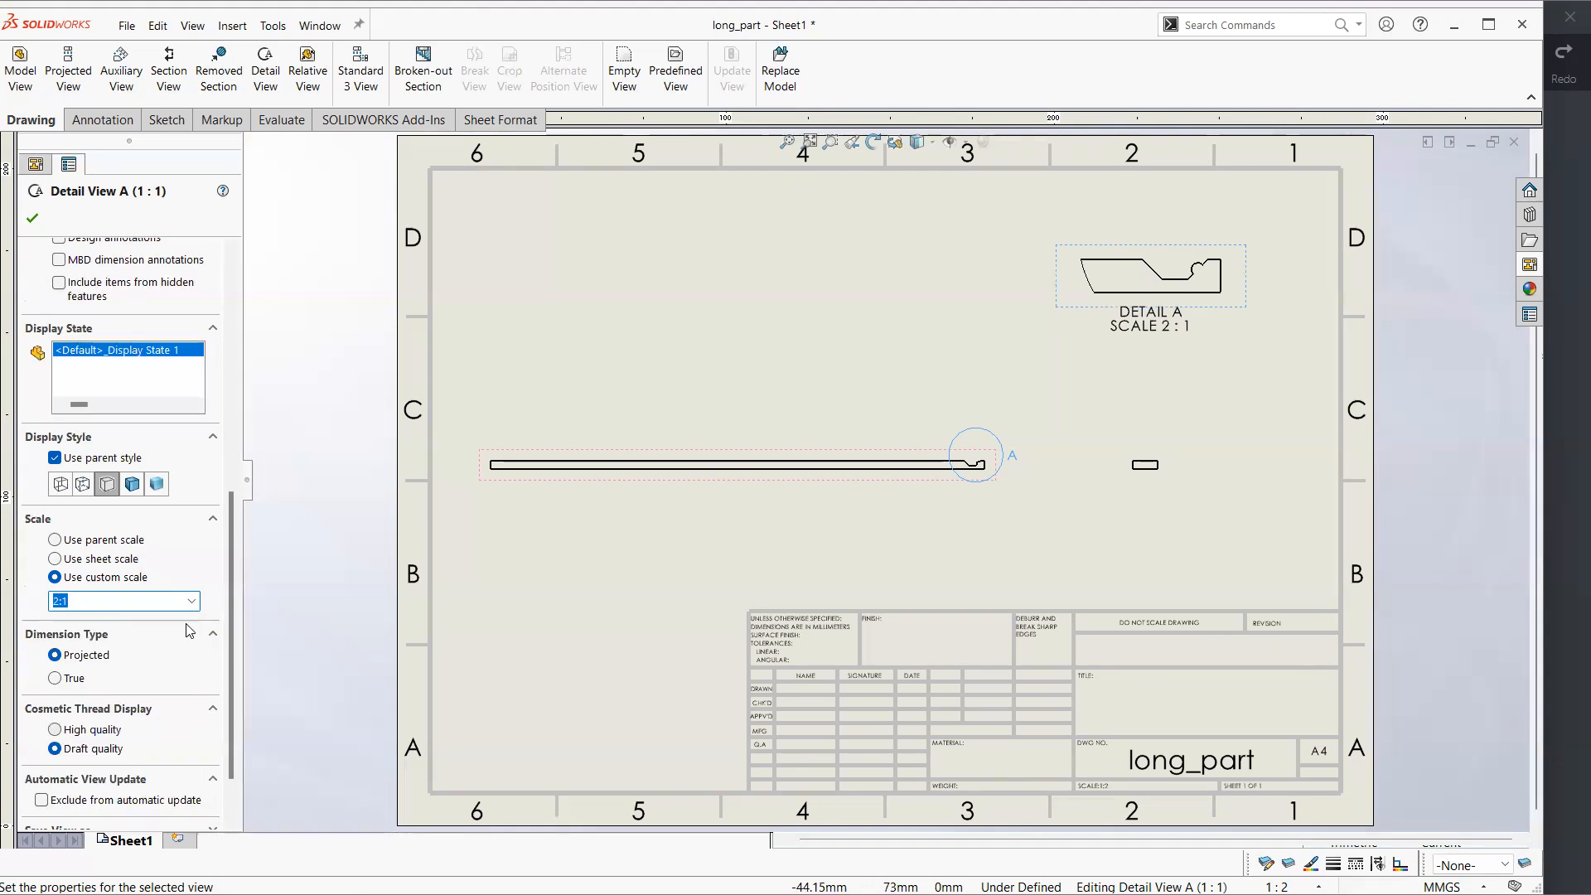
left_click(192, 600)
left_click(154, 728)
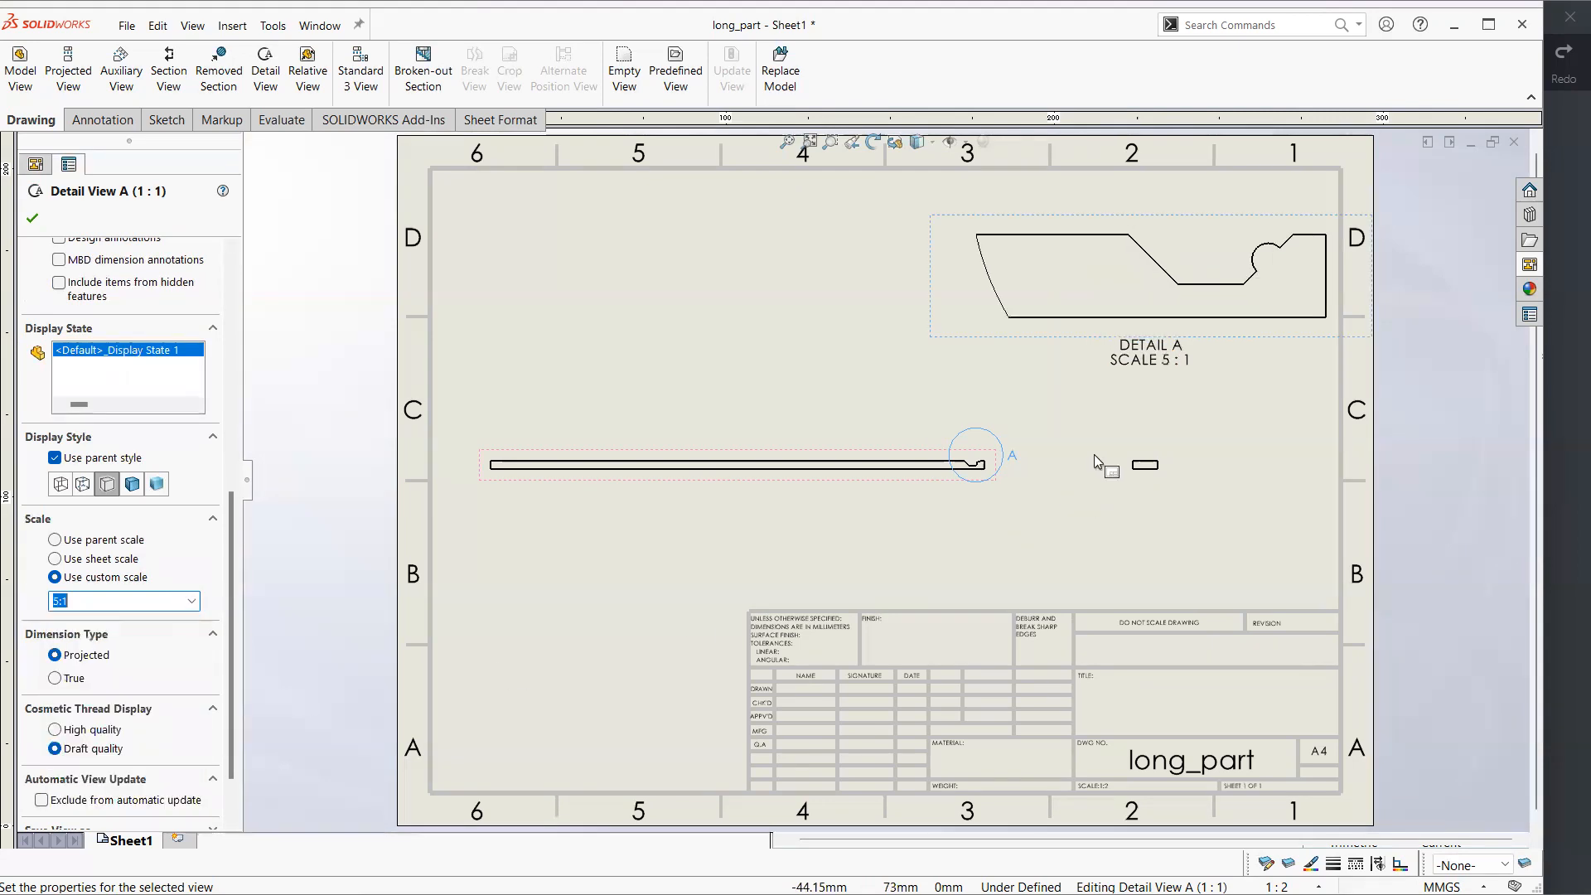
left_click_drag(1282, 337, 1190, 383)
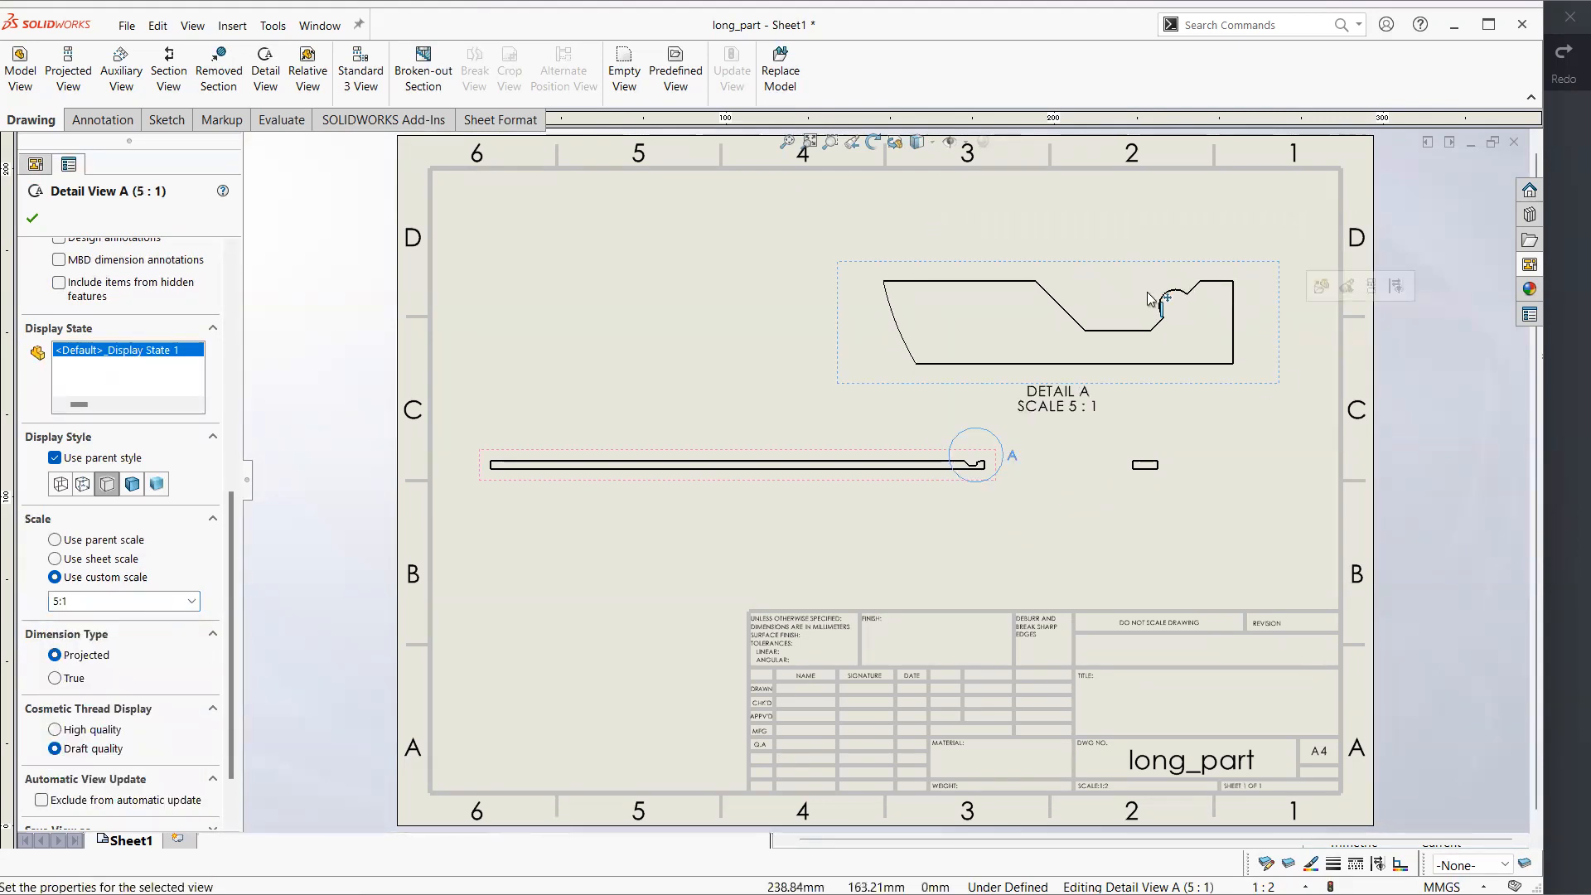
left_click(1256, 479)
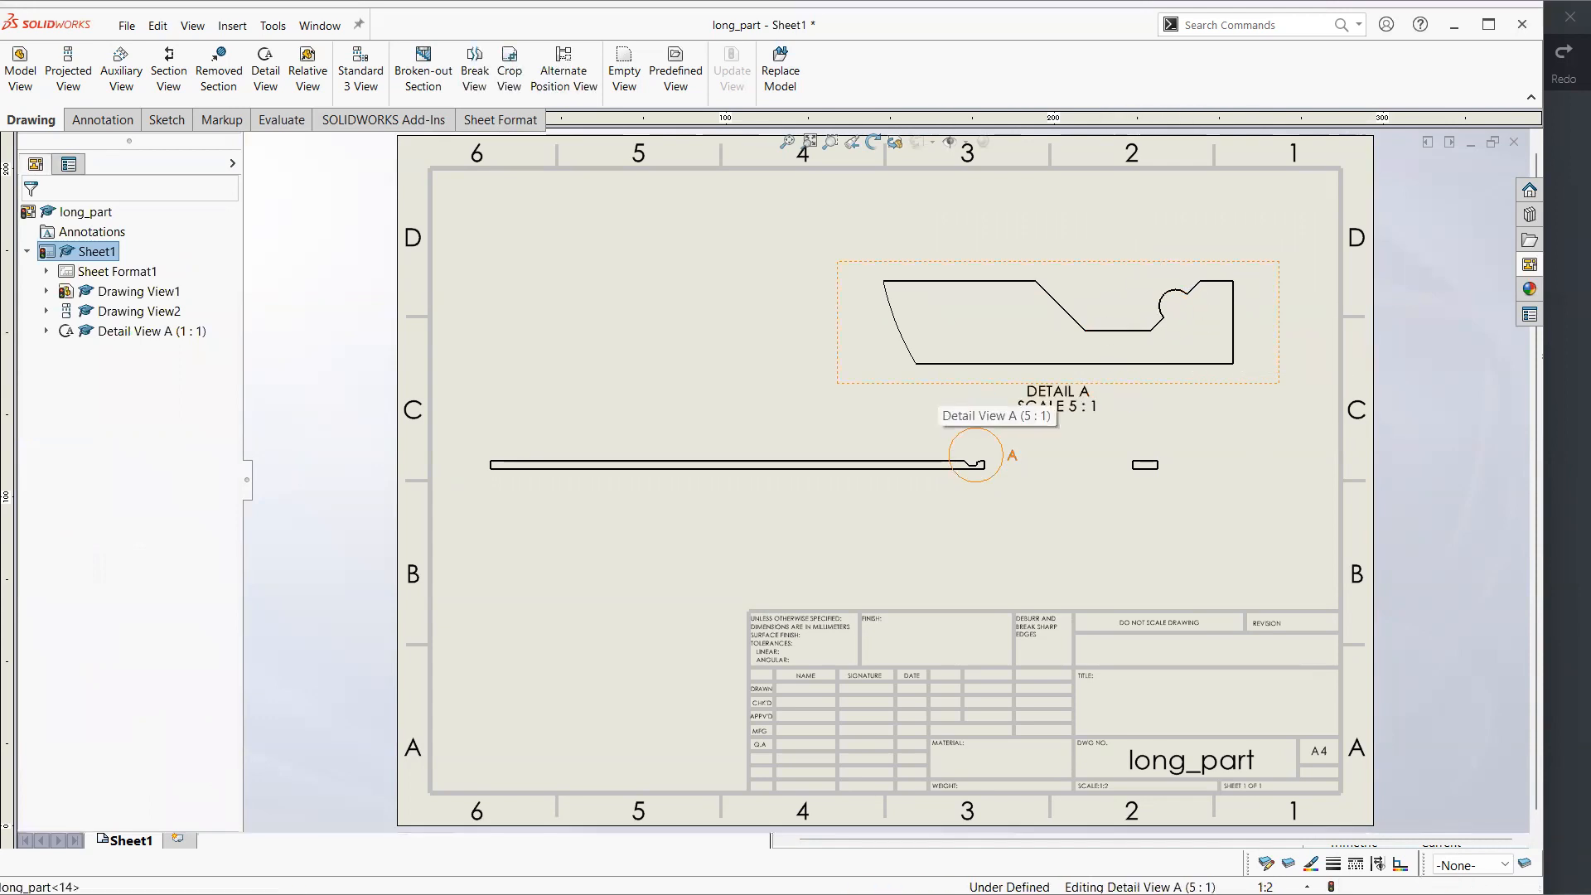
Delete the detail view together with its detail circle on the front view
left_click(926, 358)
key("Delete")
left_click(928, 377)
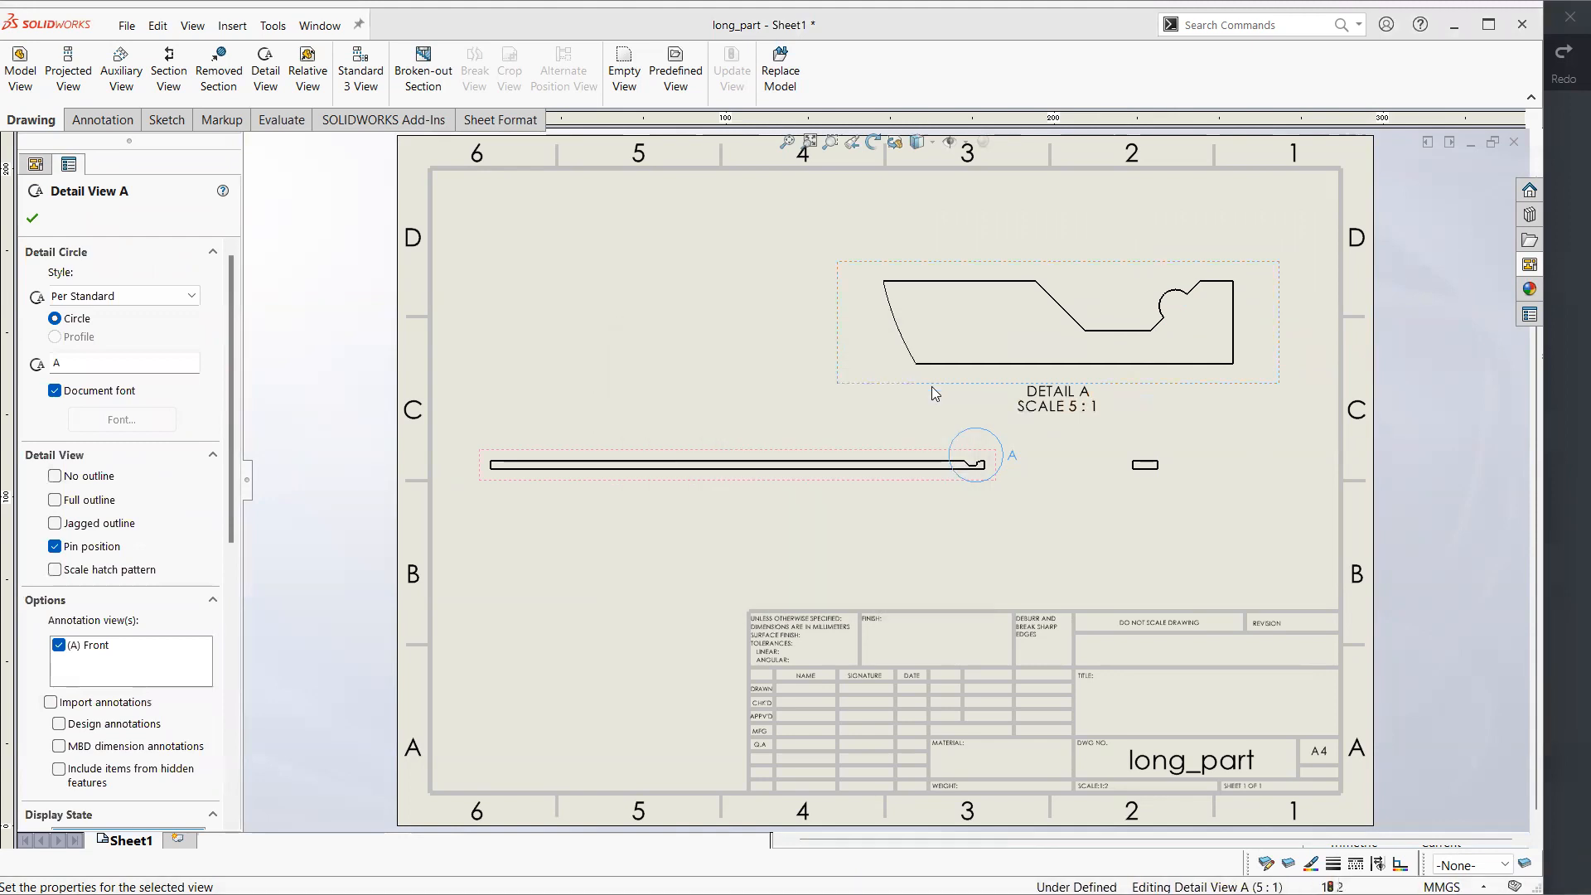
left_click(1033, 520)
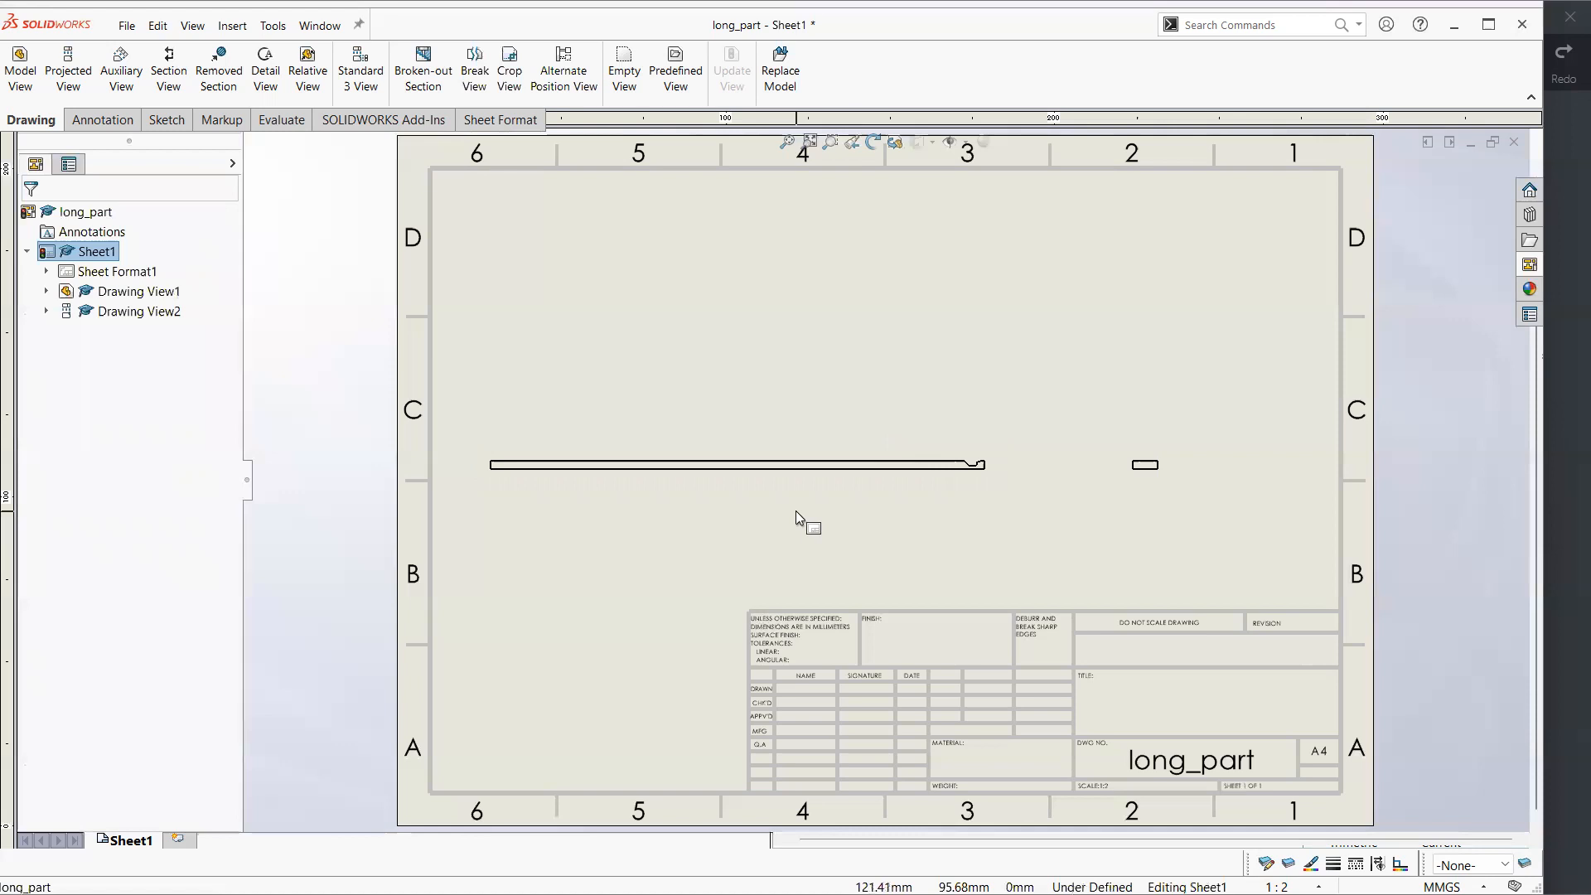
Dimension the bar's overall length below the front view
left_click(102, 120)
left_click(47, 62)
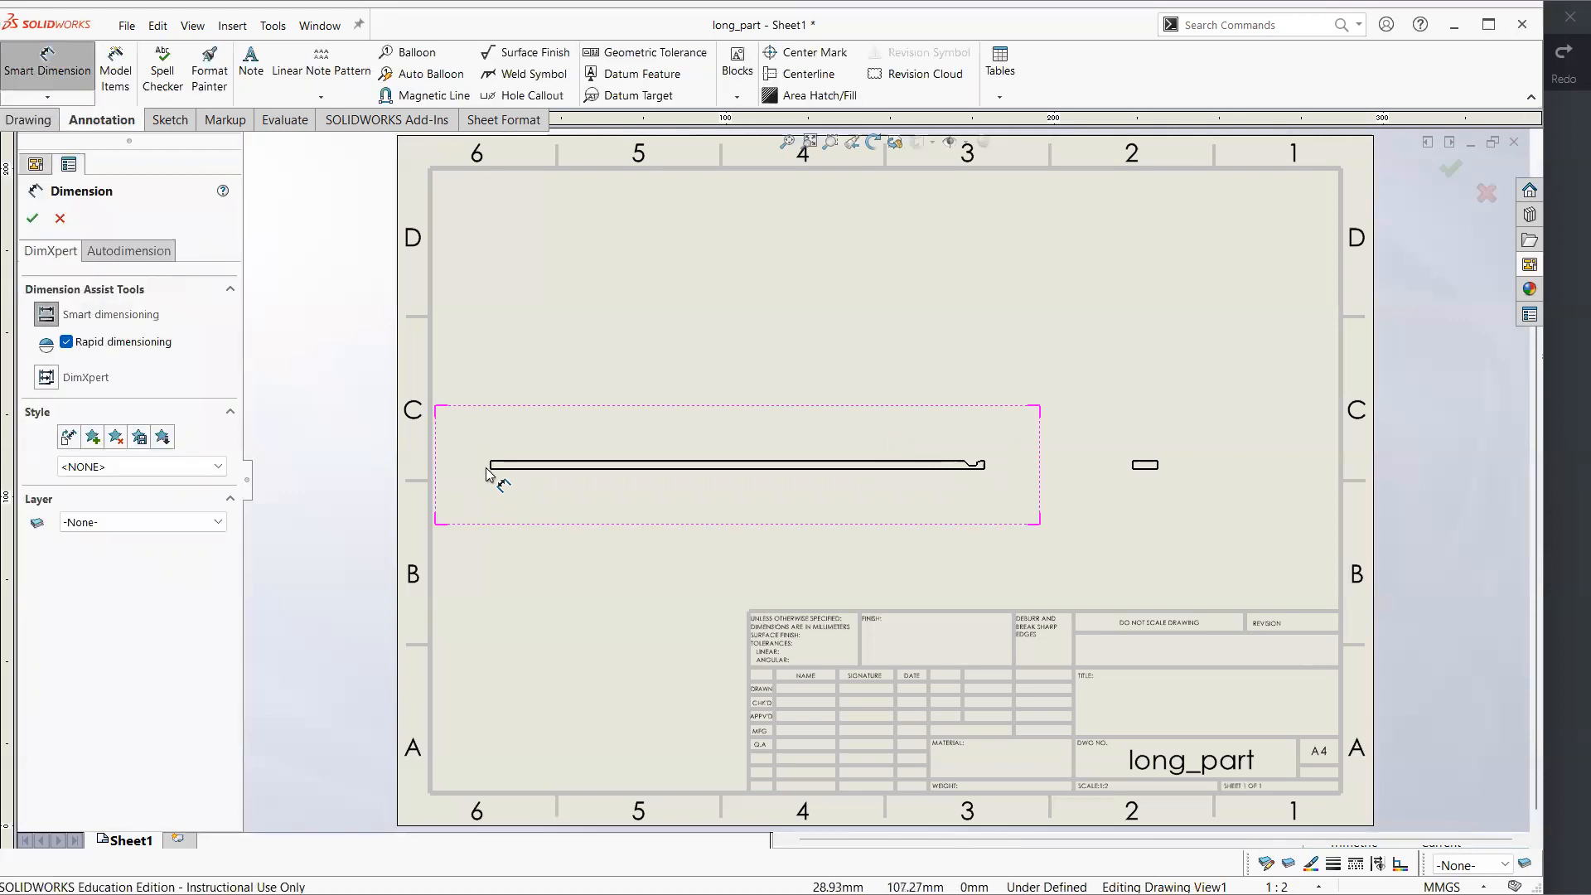
left_click(595, 467)
left_click(655, 553)
left_click(548, 298)
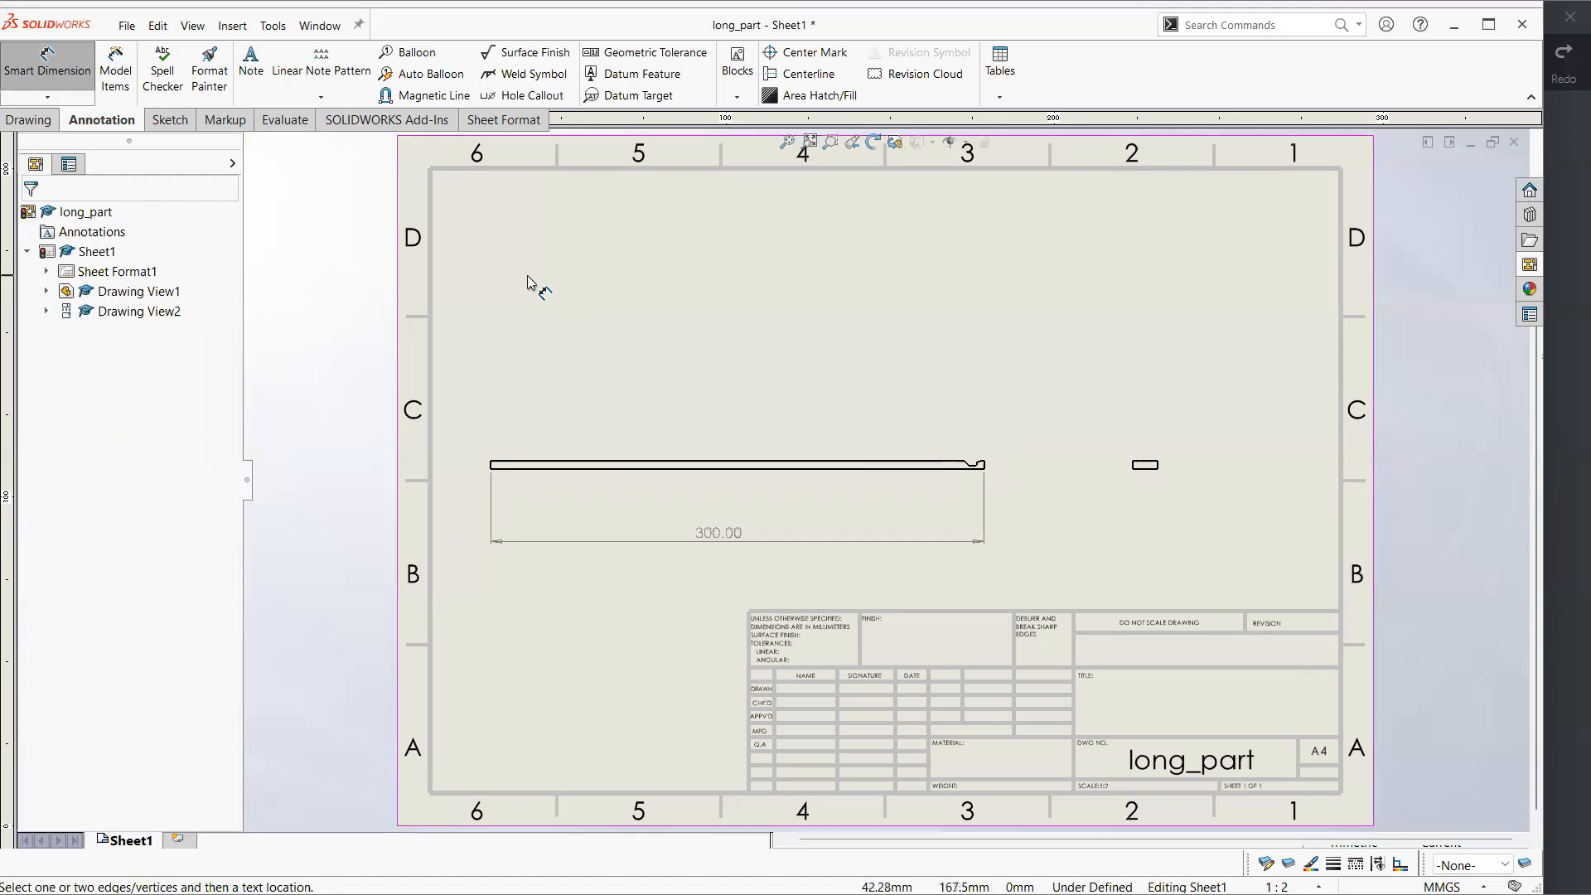
Break the front view with vertical zigzag break lines near its plain end and just before the notch, using a 10 mm gap
left_click(28, 119)
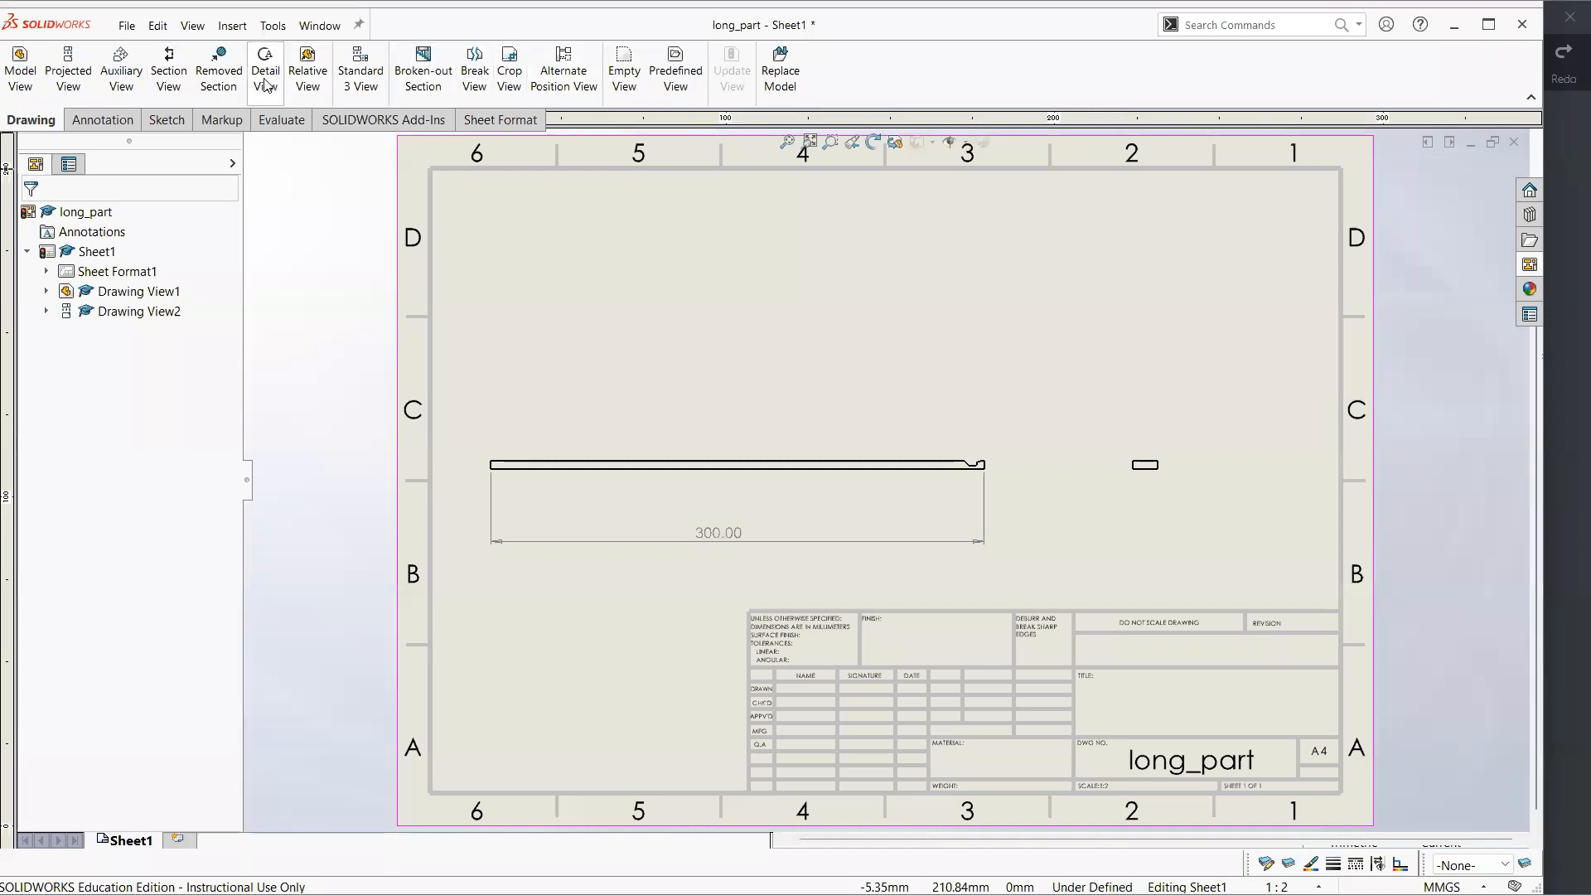
left_click(474, 70)
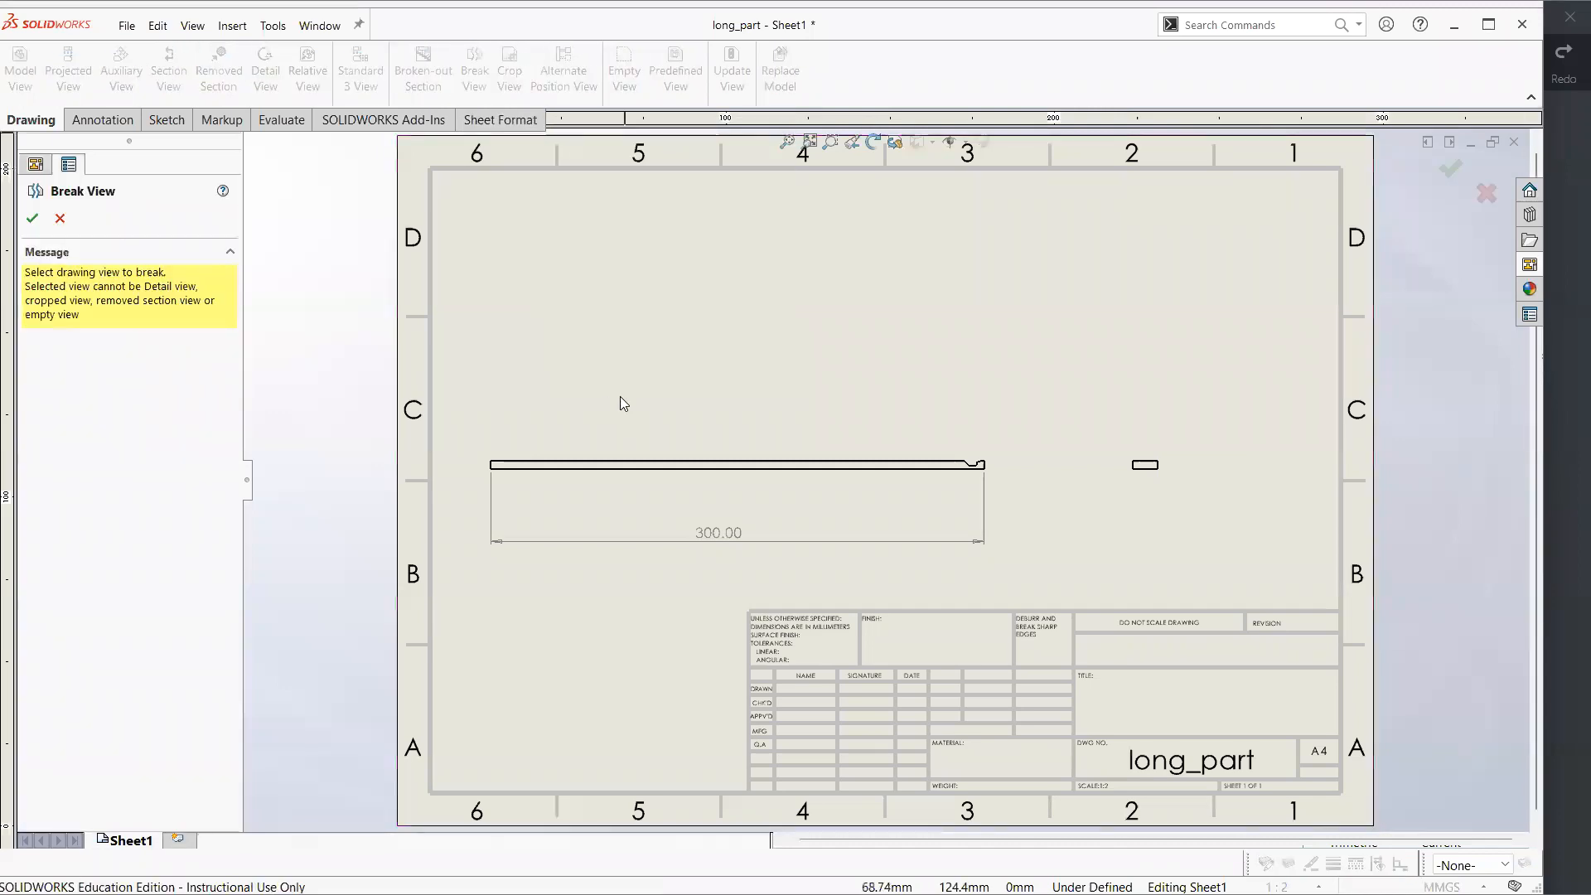
left_click(538, 469)
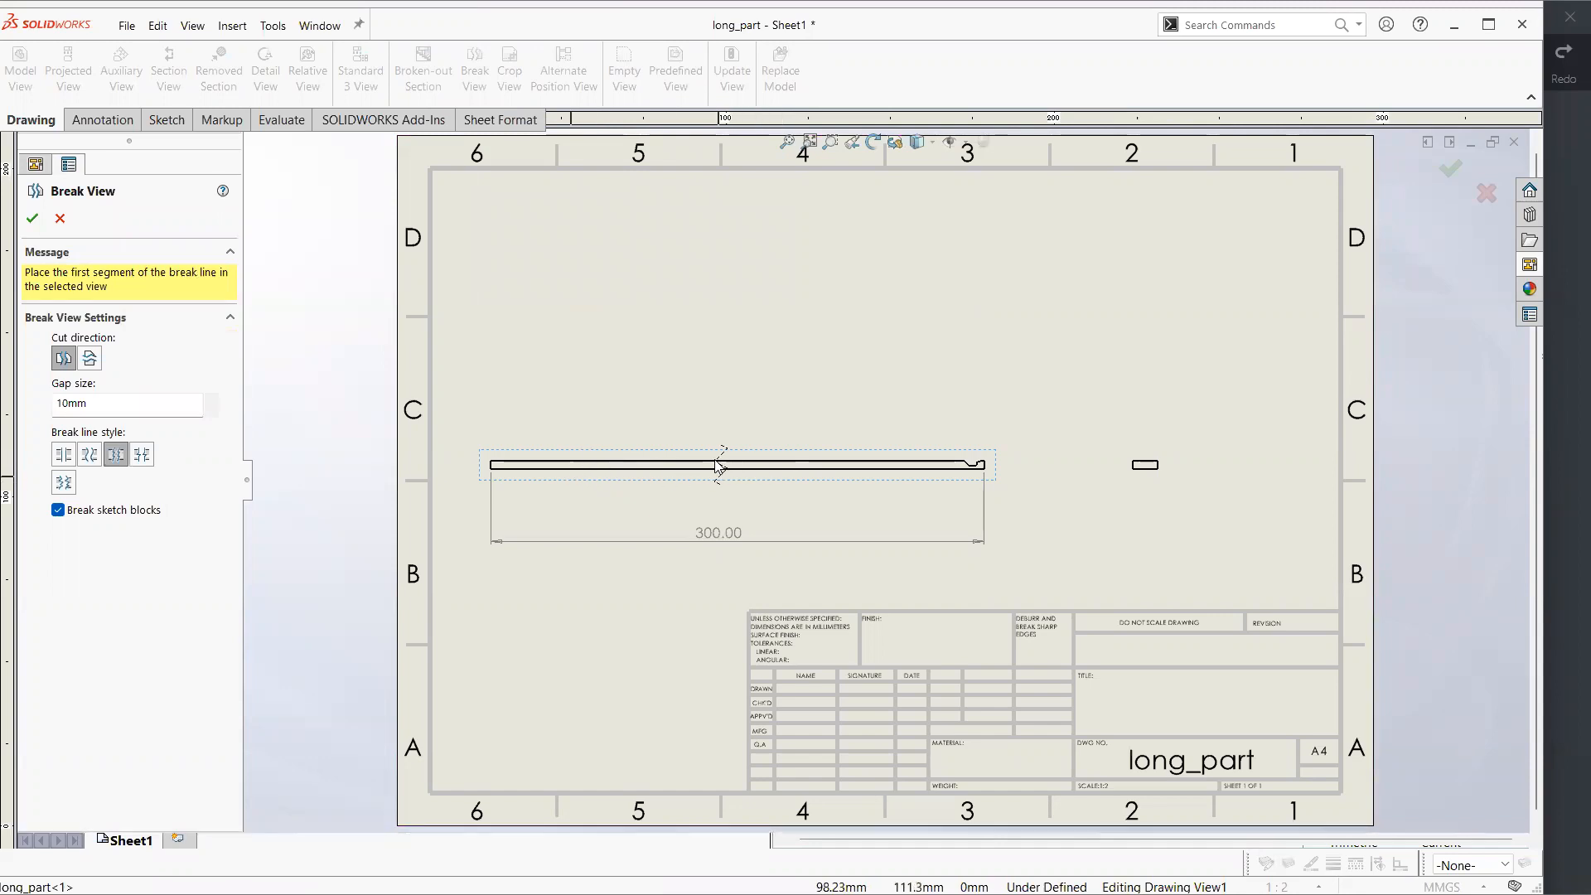
left_click(524, 469)
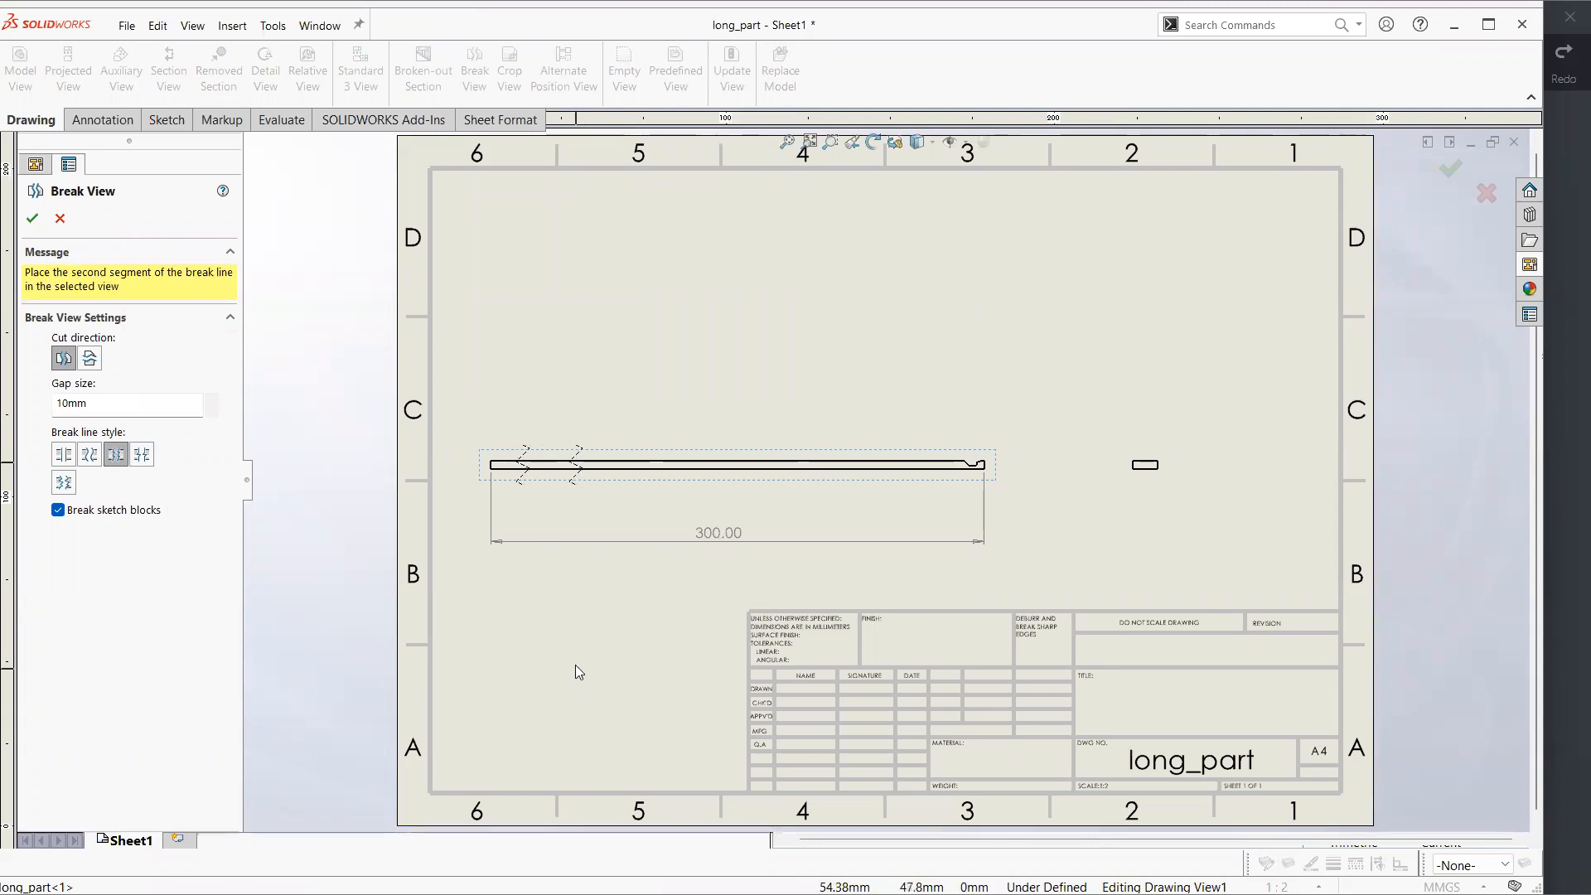
left_click(935, 464)
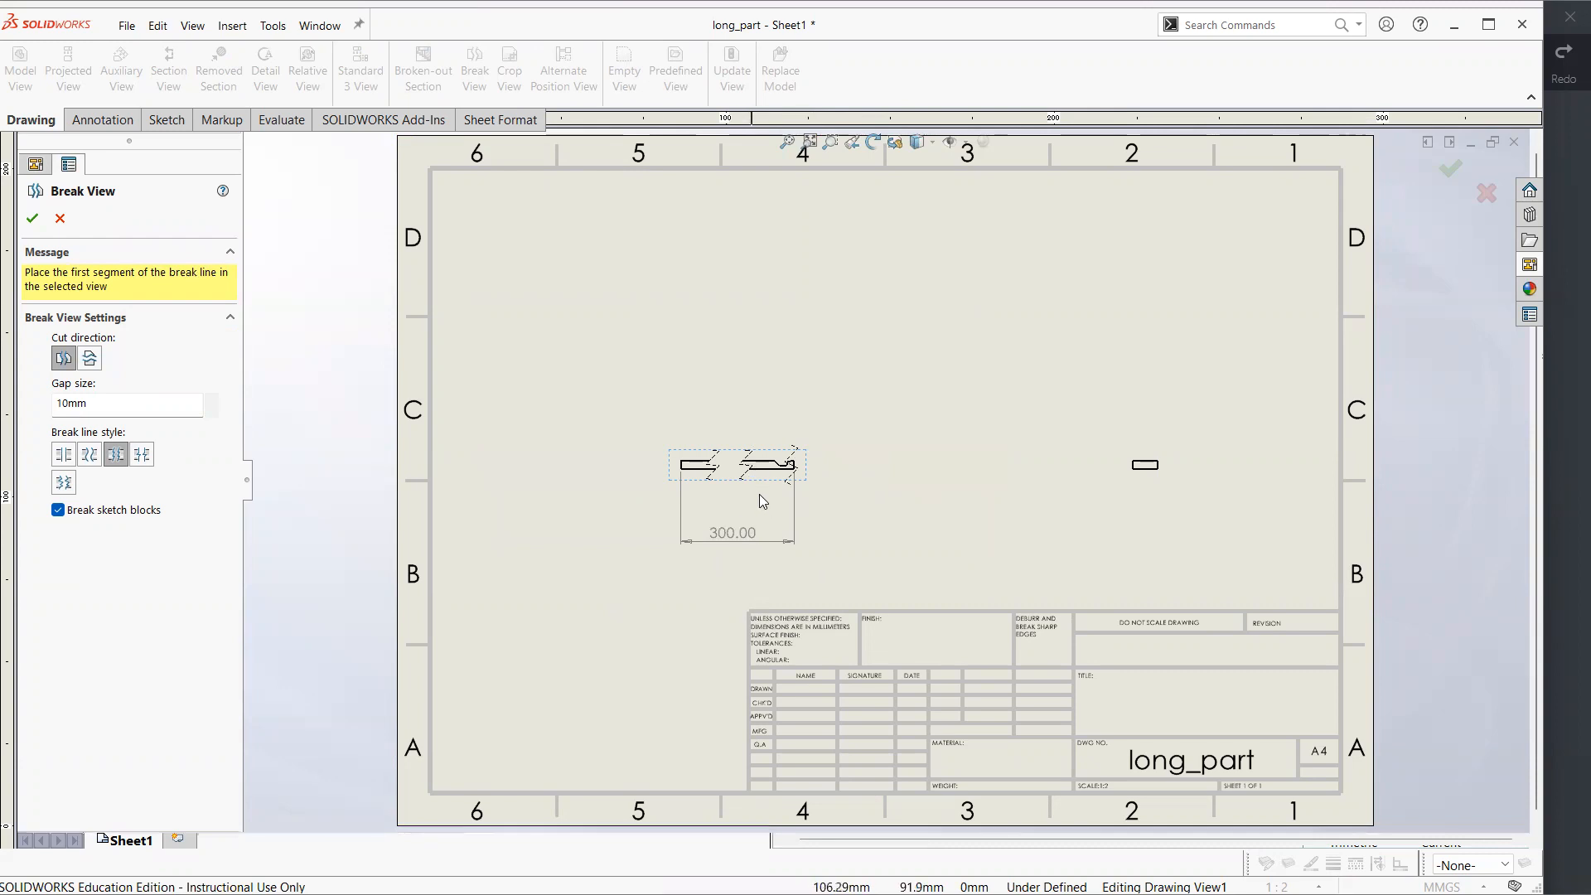
left_click(32, 218)
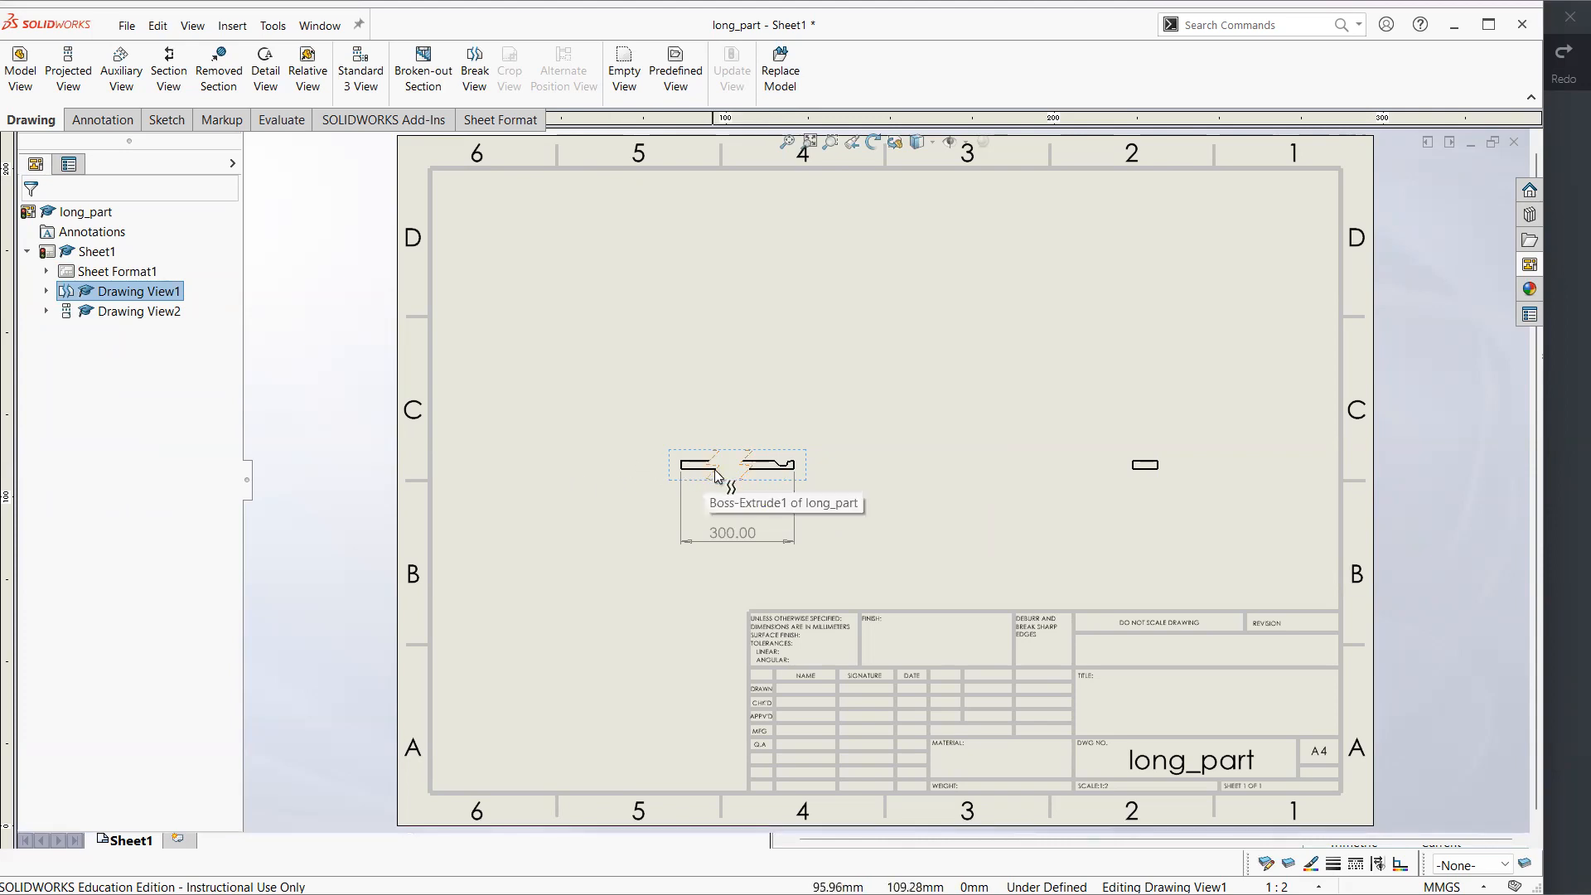
left_click(873, 530)
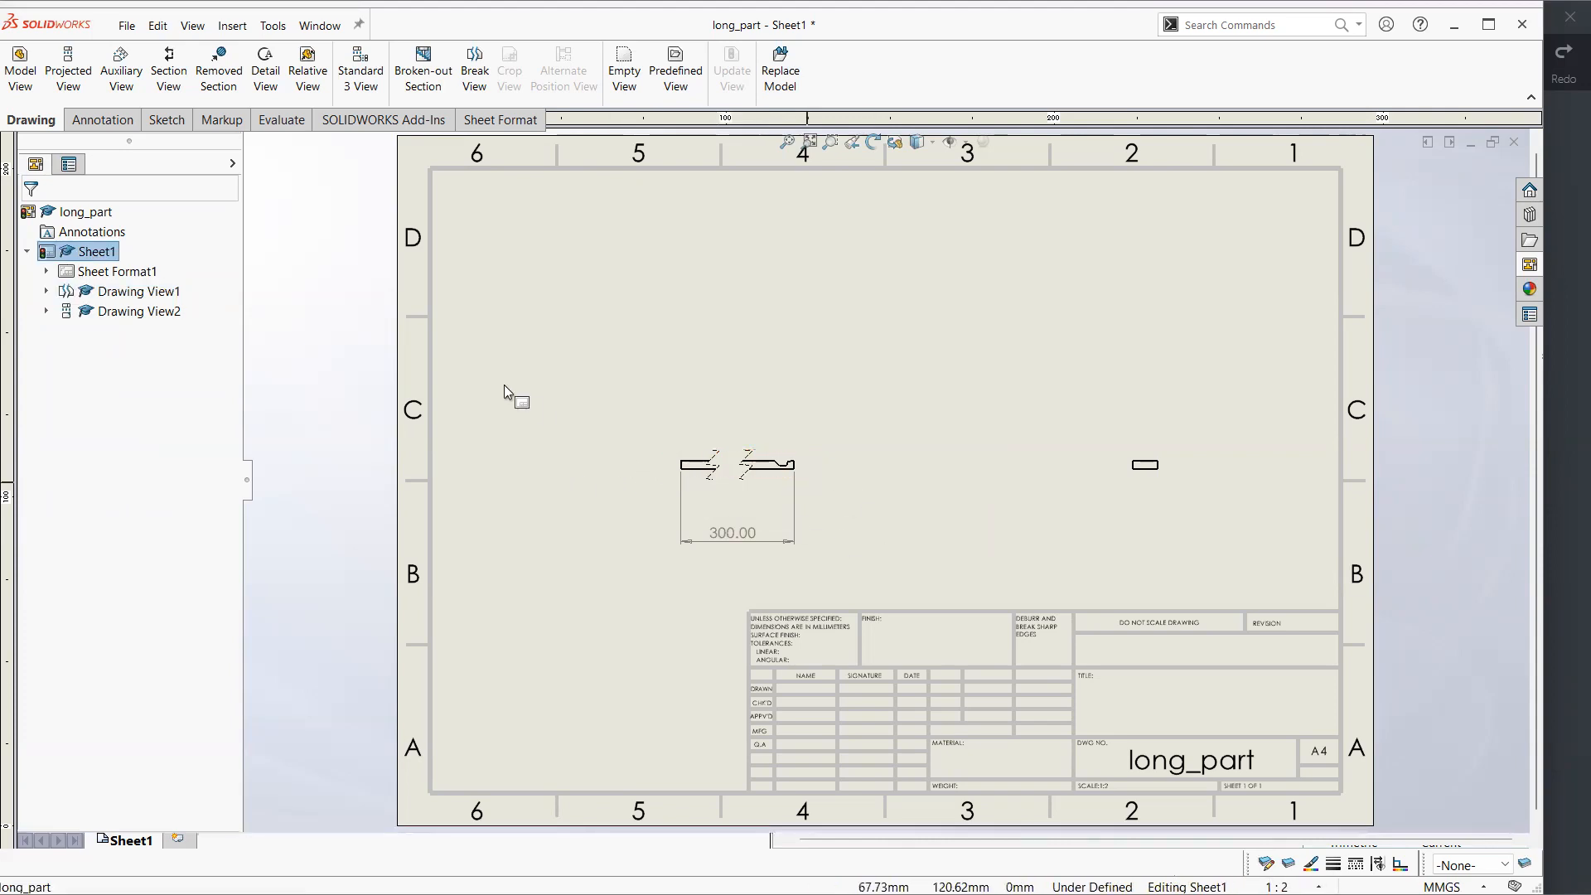
Change the sheet scale of long_part's Sheet1 to 3:1 in the sheet properties
right_click(87, 257)
left_click(208, 242)
left_click(132, 279)
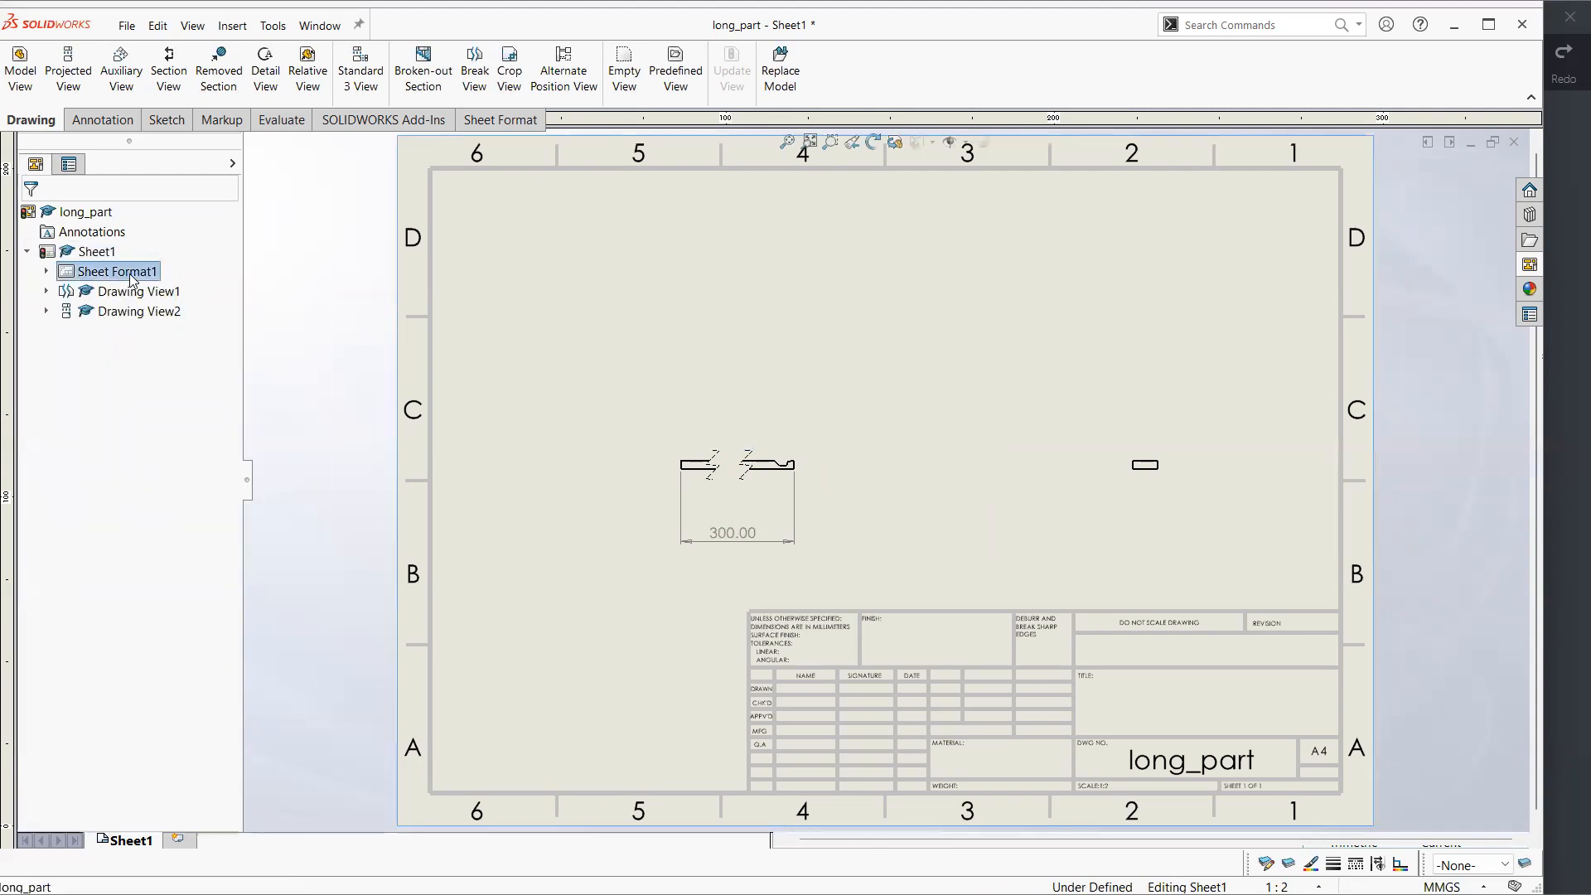
right_click(133, 279)
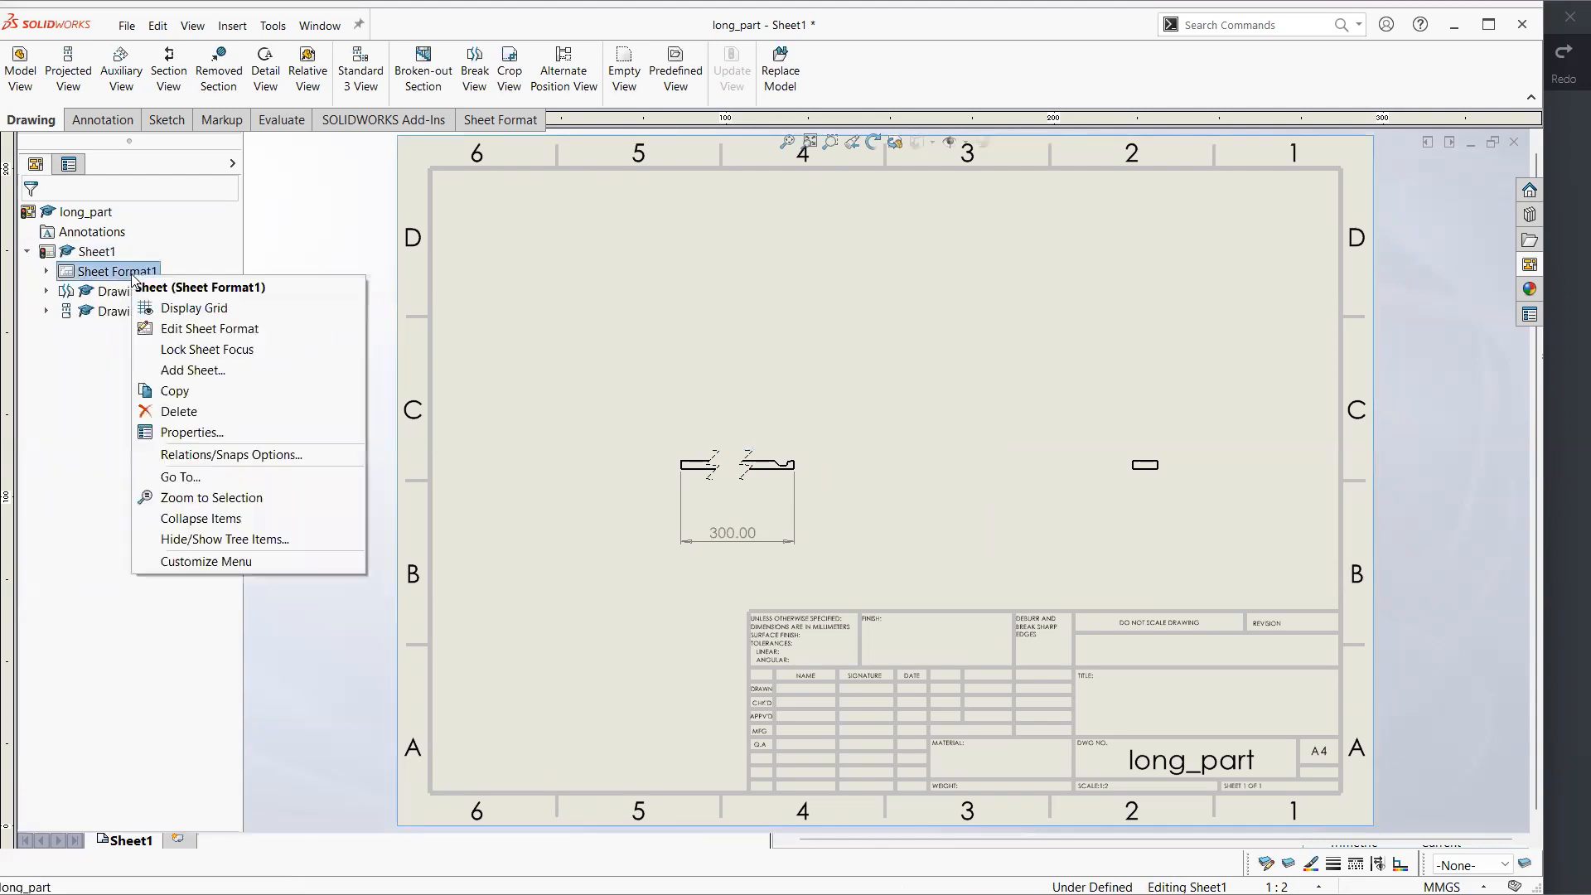
left_click(248, 433)
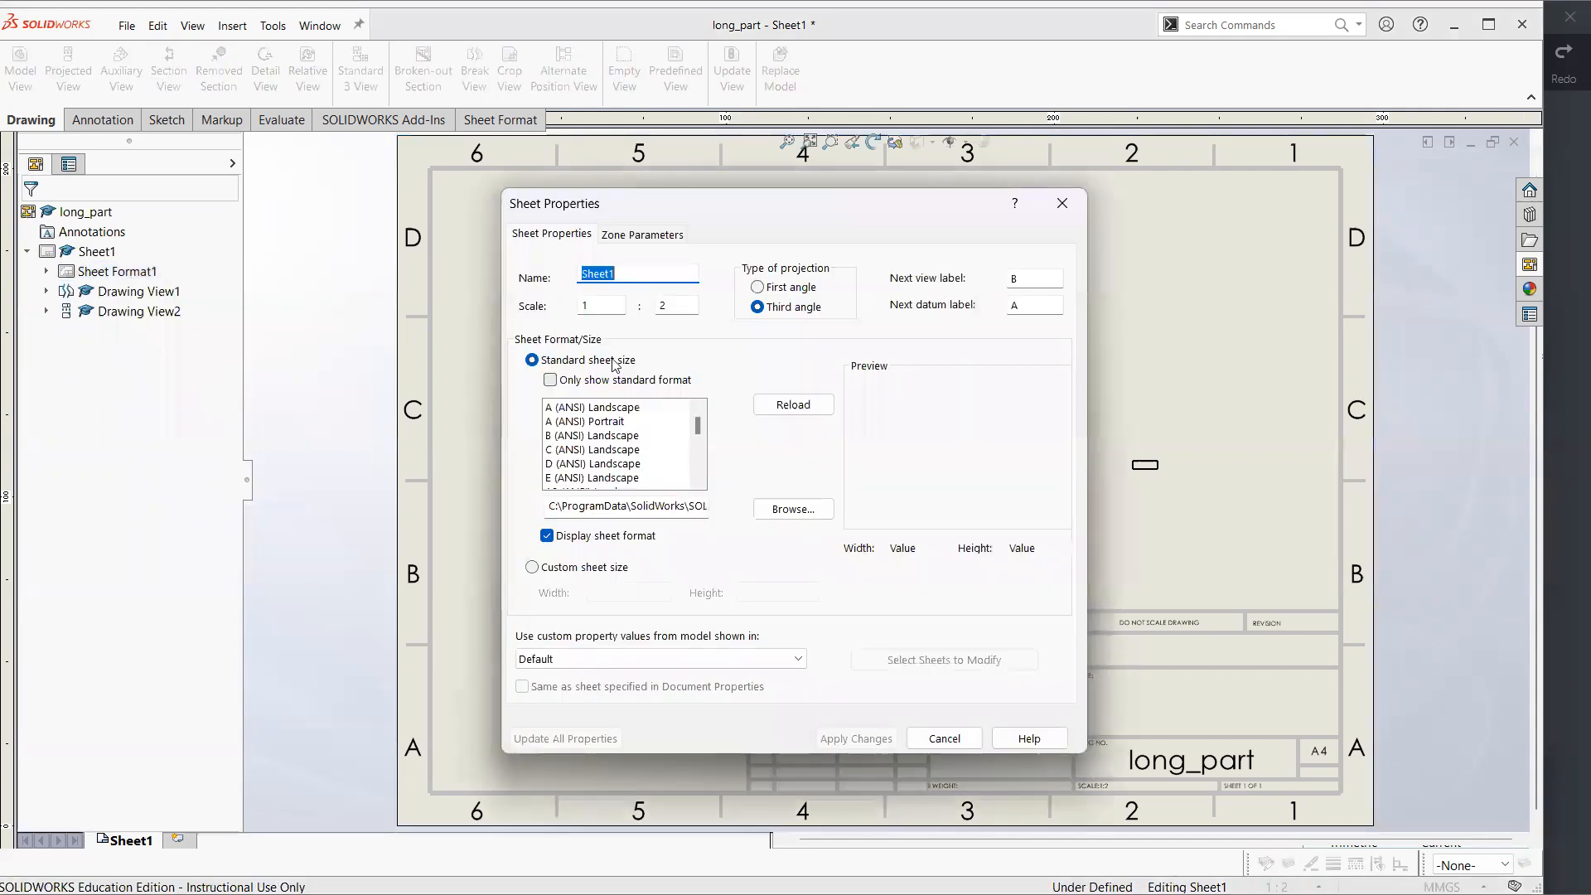
left_click(676, 309)
type("1")
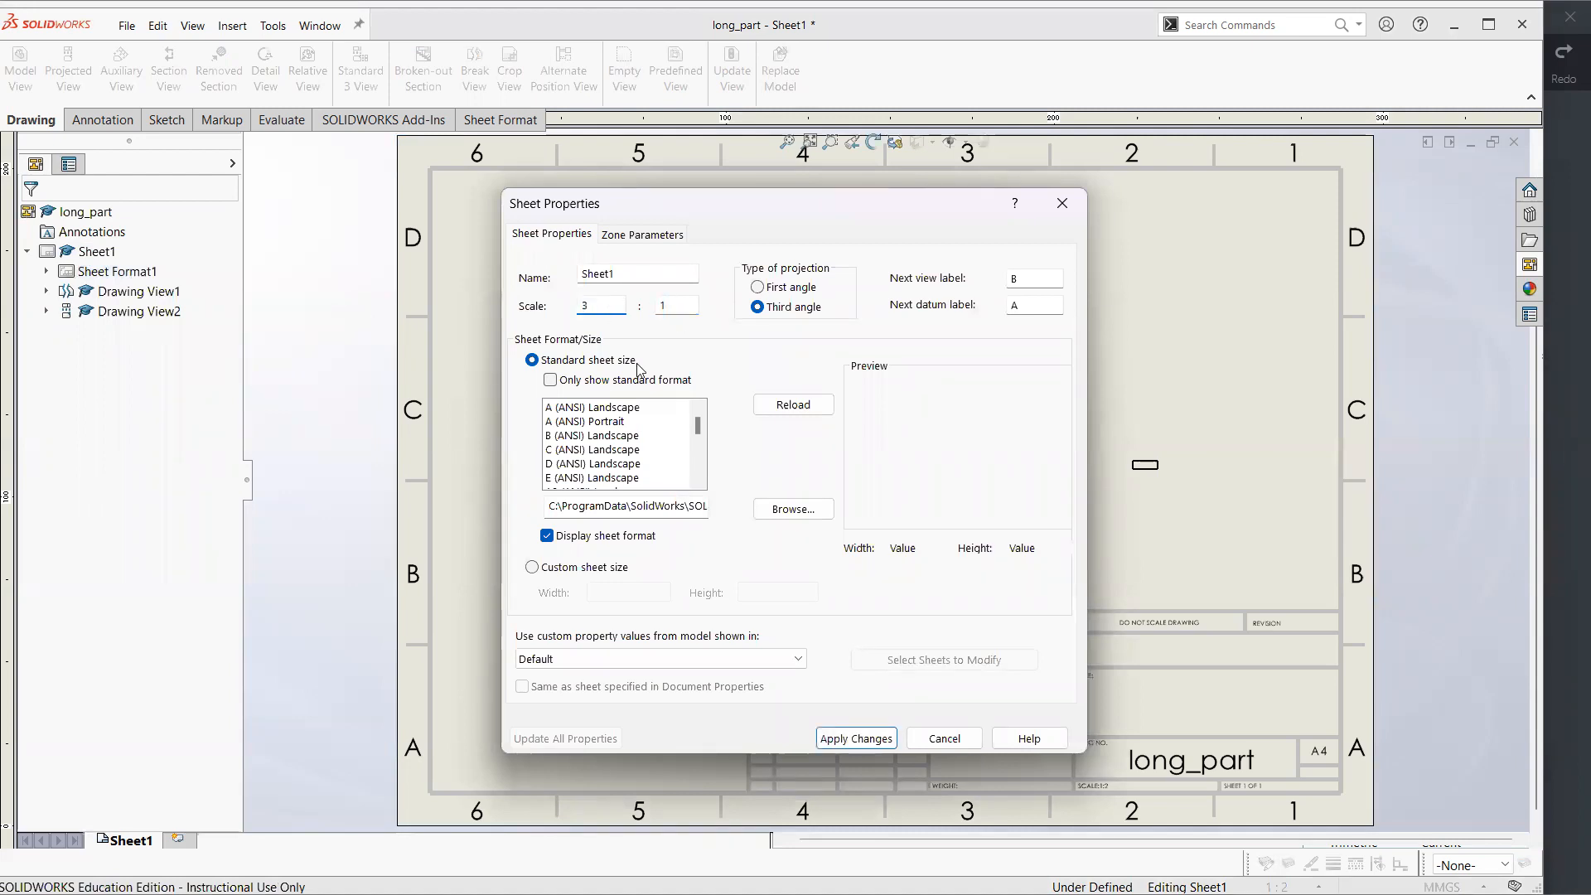
left_click(876, 734)
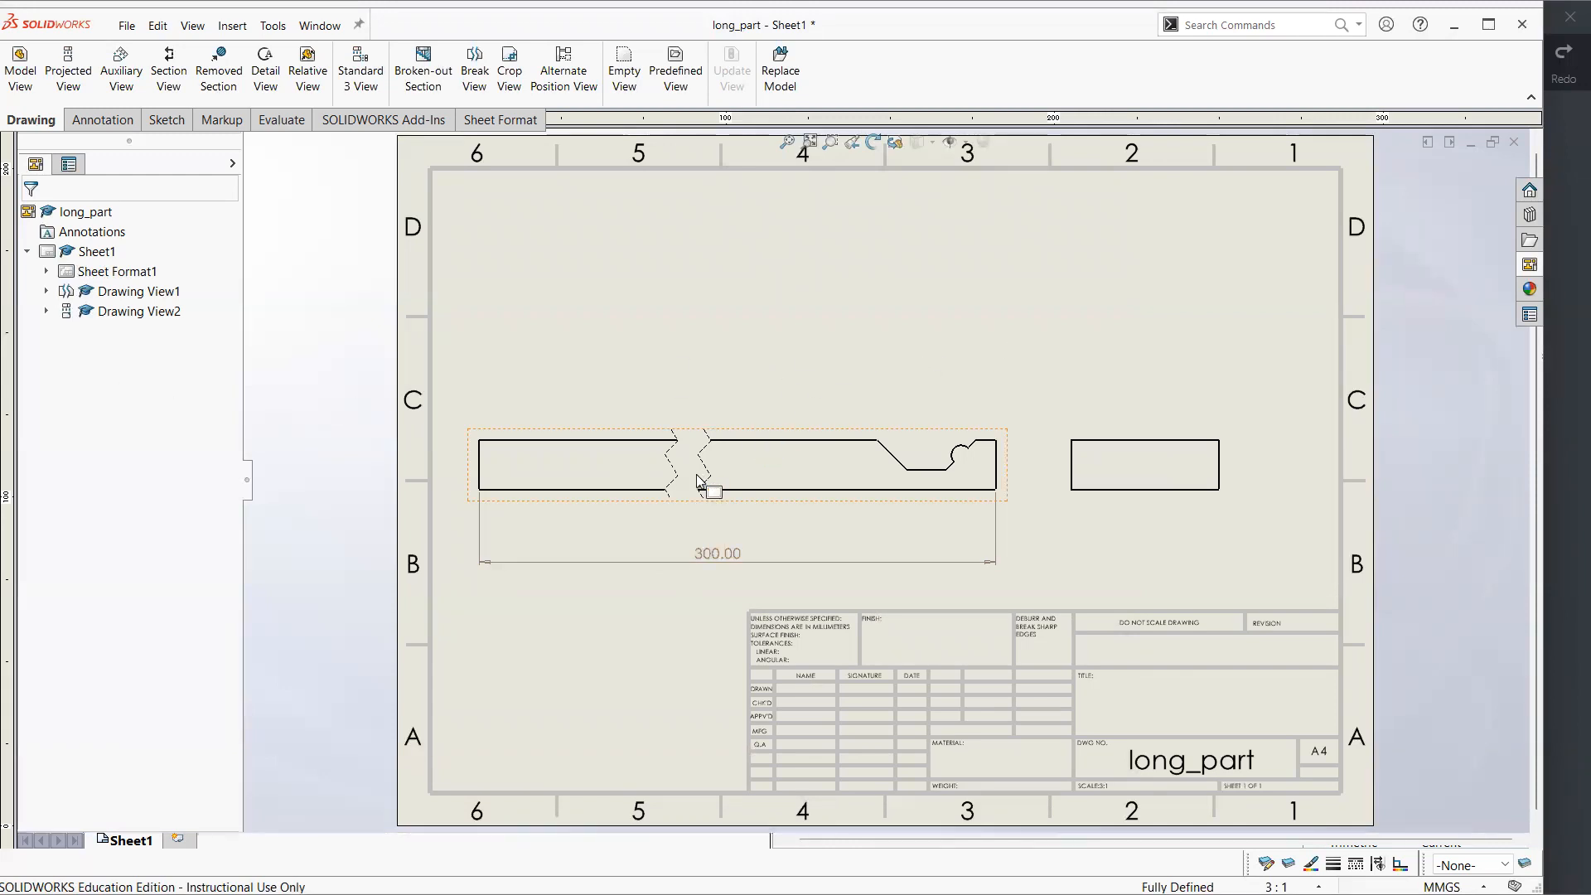
Move the front view's break lines to cut out more of the plain bar, and display the hidden lines in the views
mouse_move(580, 472)
left_mouse_down()
mouse_move(559, 472)
mouse_move(783, 466)
left_mouse_up()
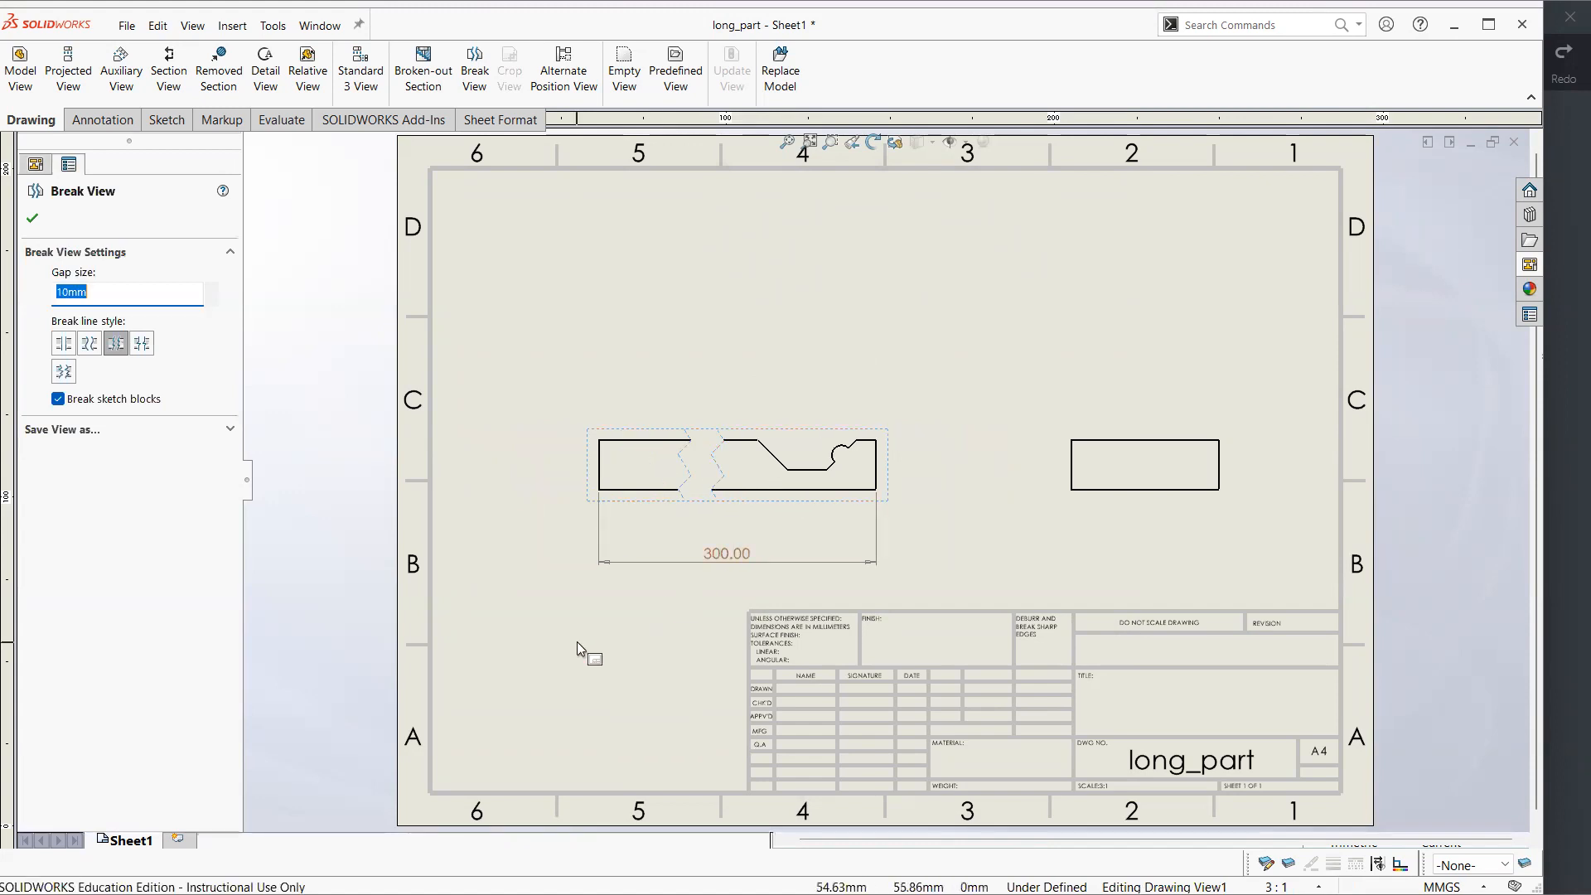
key("Return")
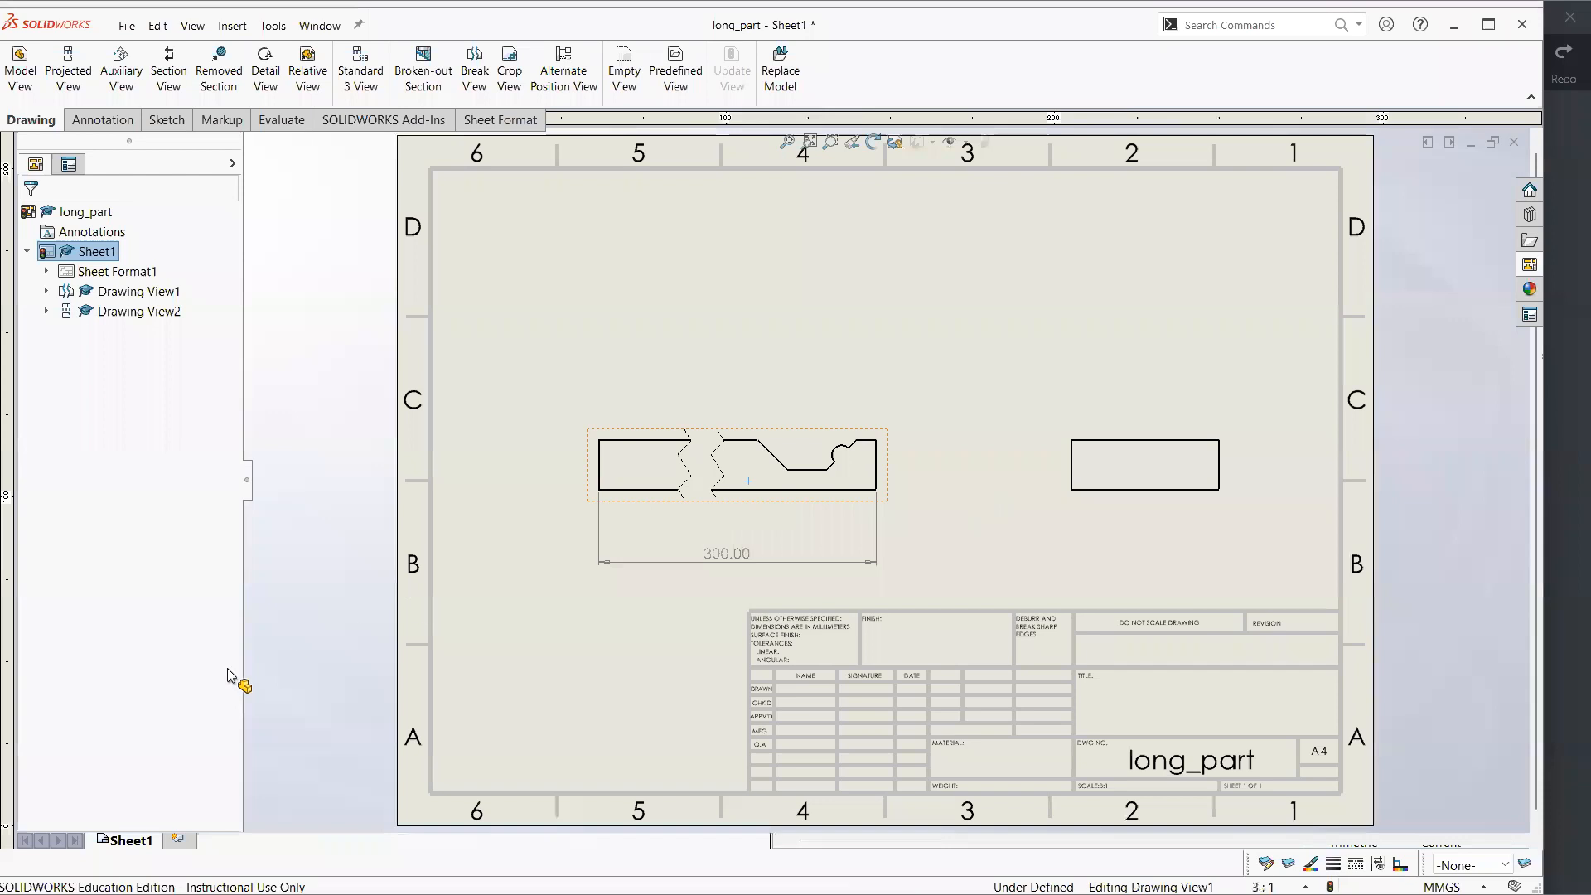
left_click(100, 764)
left_click(856, 524)
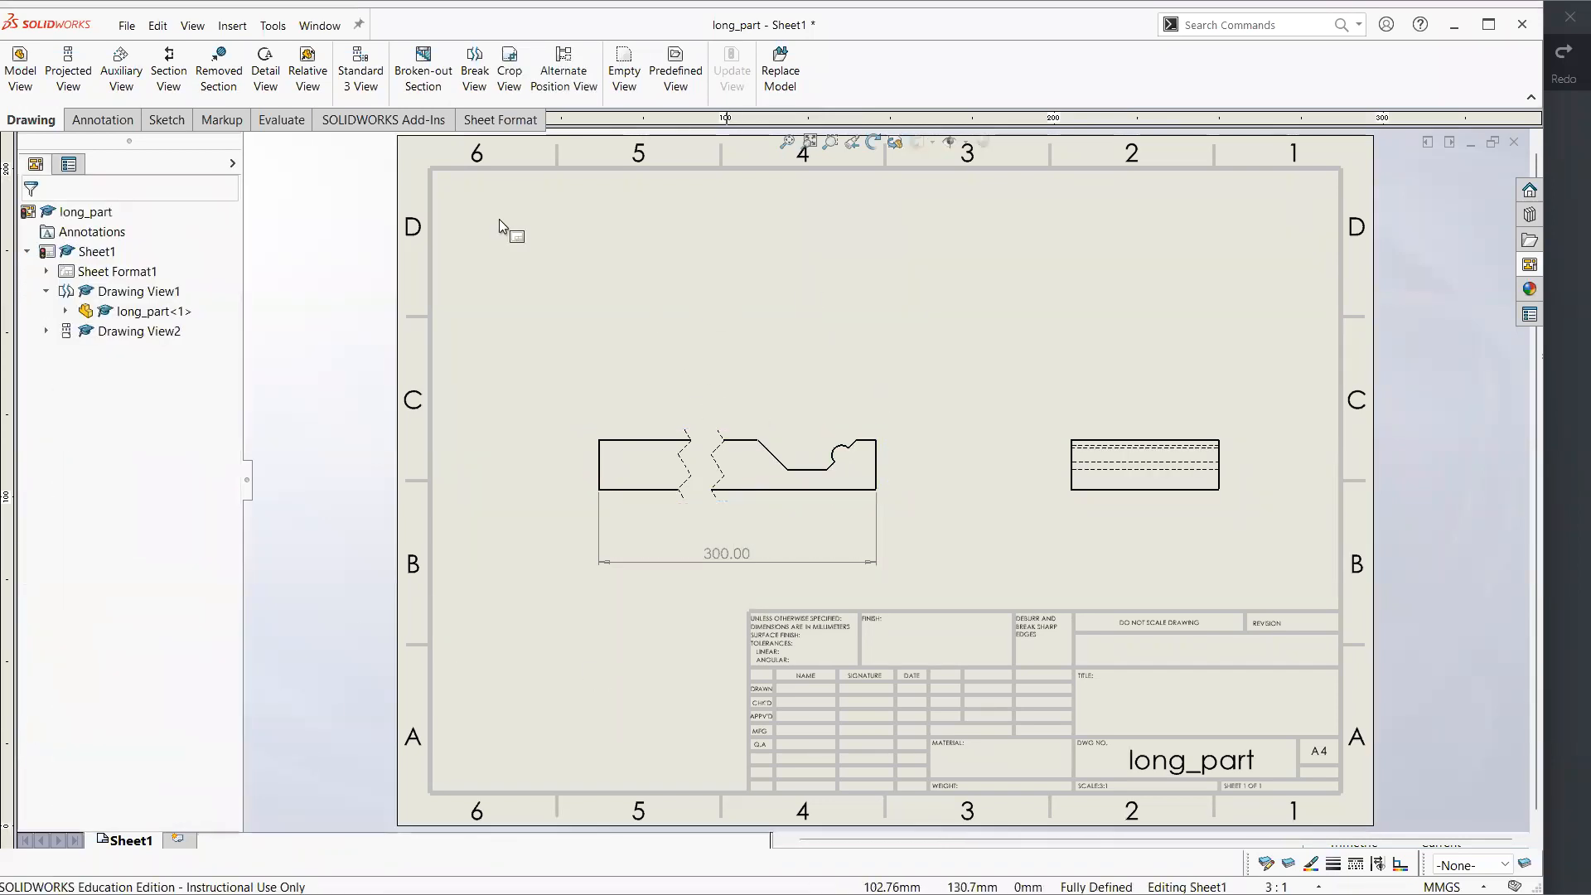
Dimension the notch's slanted edge in the front view, placing the dimension above the bar
left_click(98, 121)
left_click(48, 65)
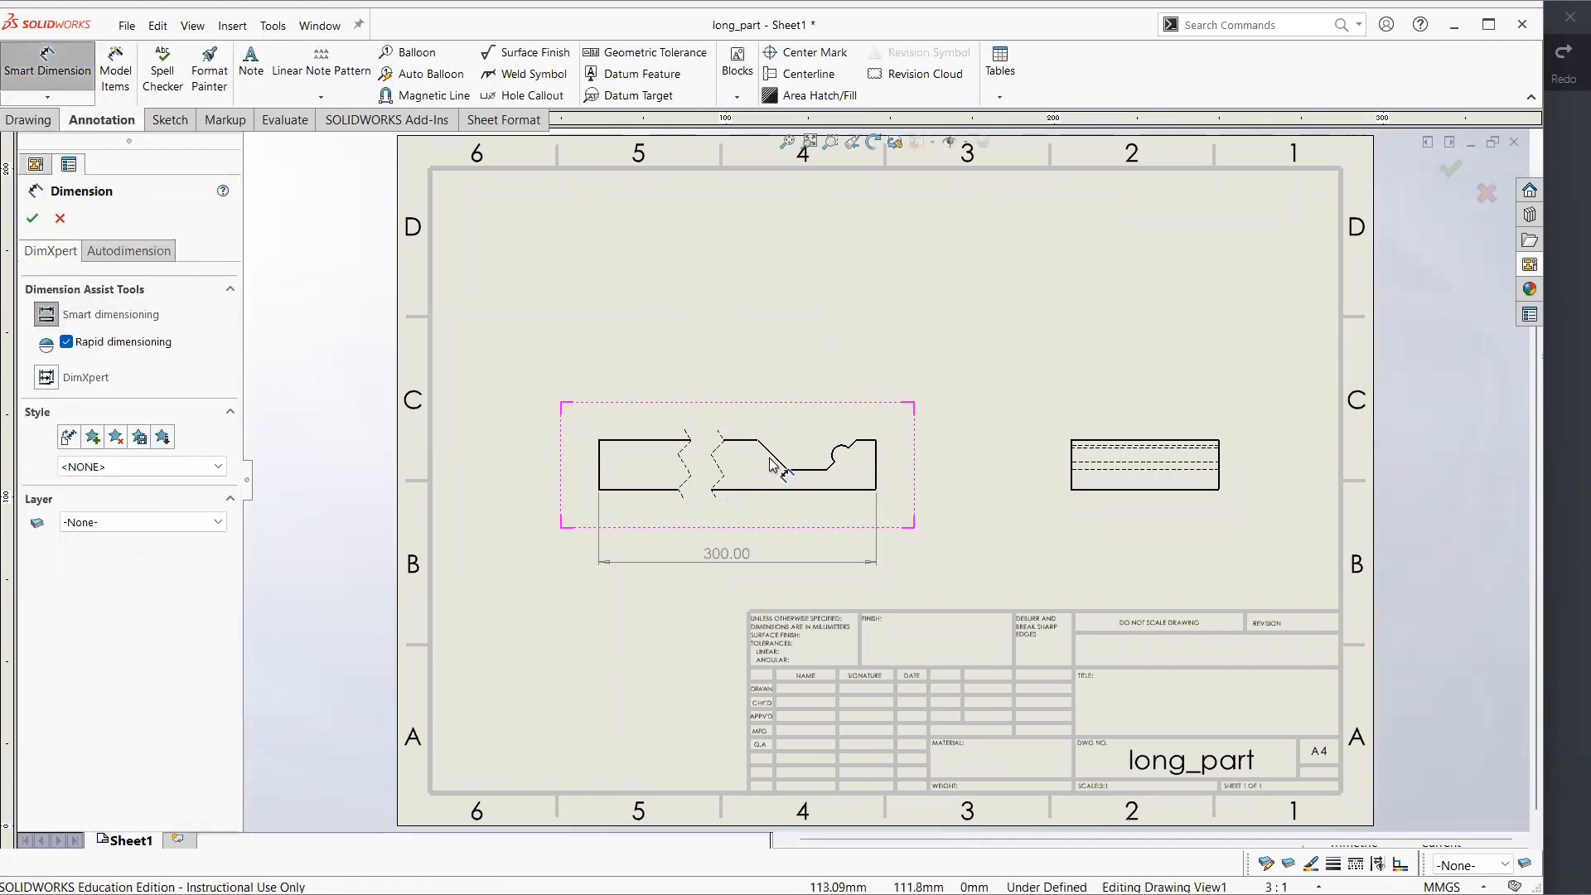
left_click(794, 377)
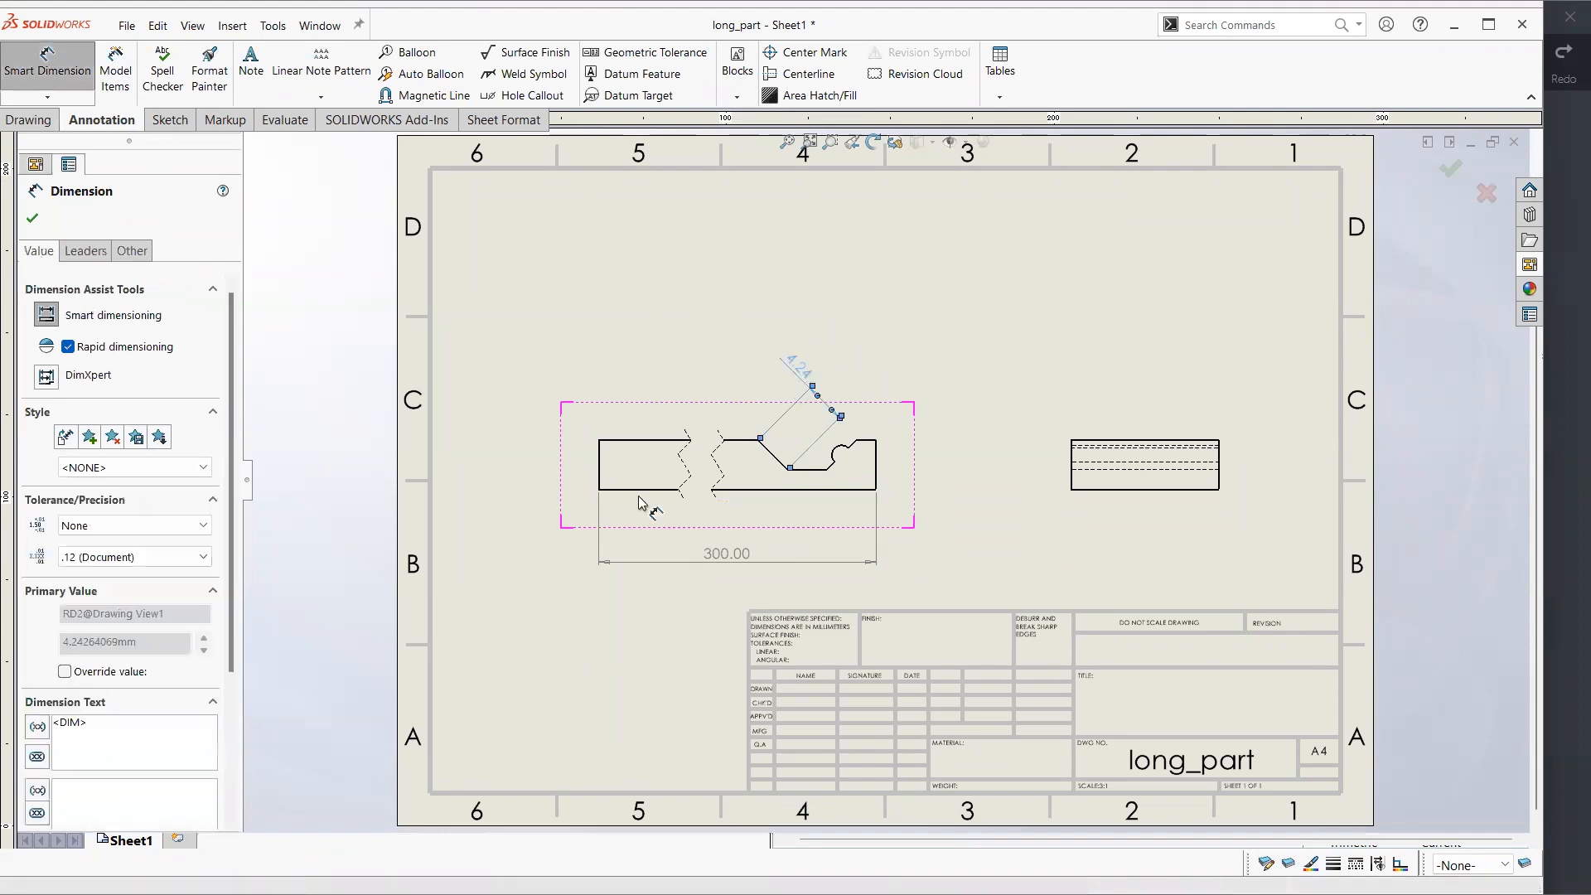
left_click(596, 257)
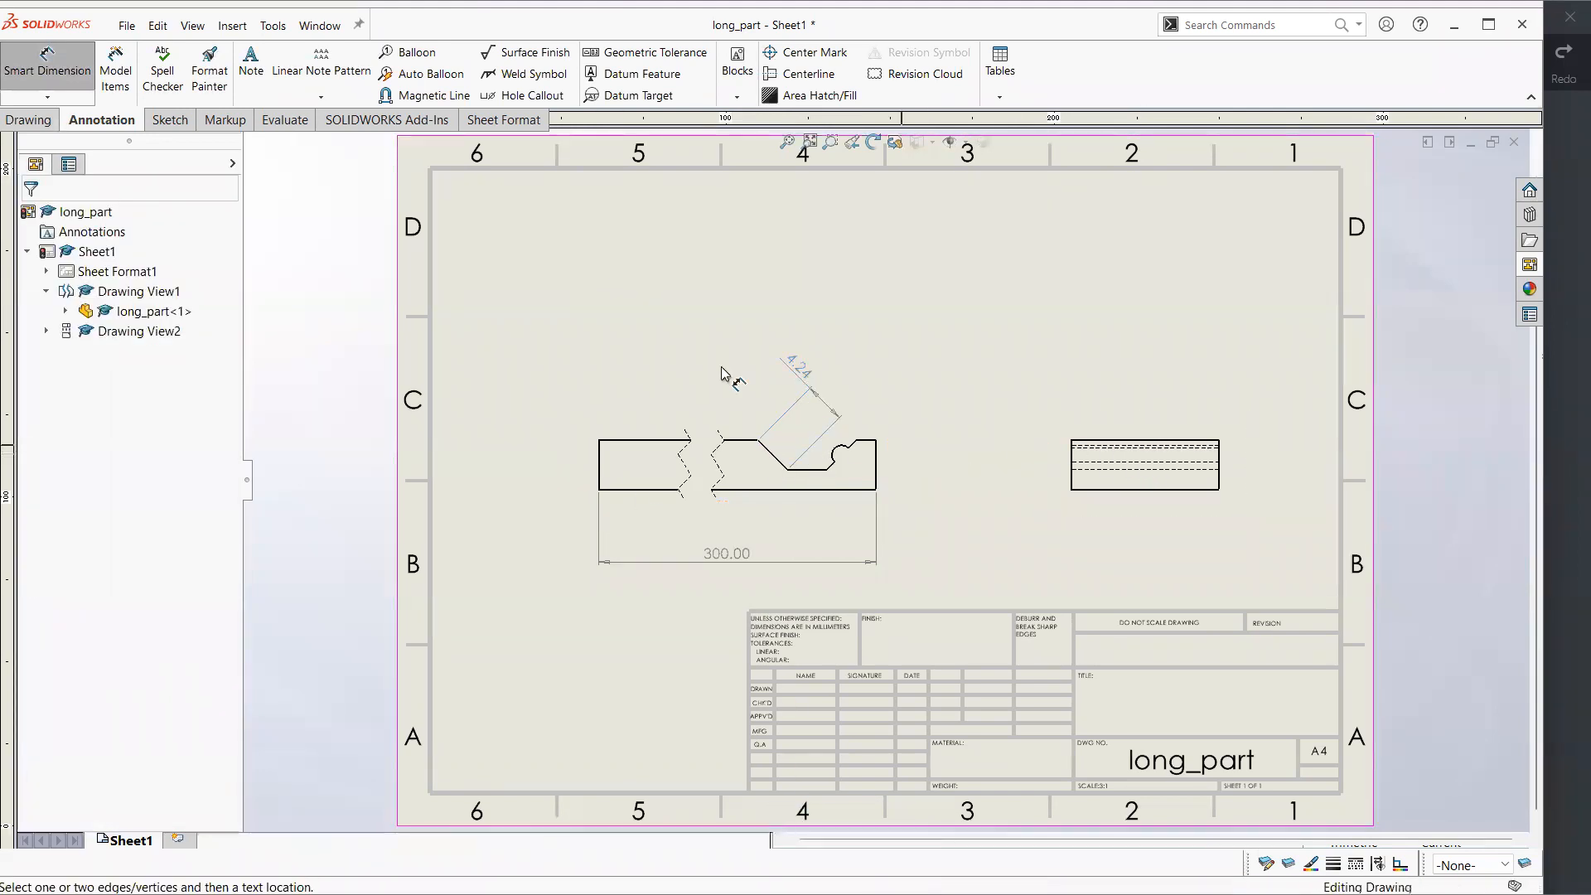
Create a circular detail view of the small round cutout near the bar's notched end, placing it above the right view
left_click(28, 120)
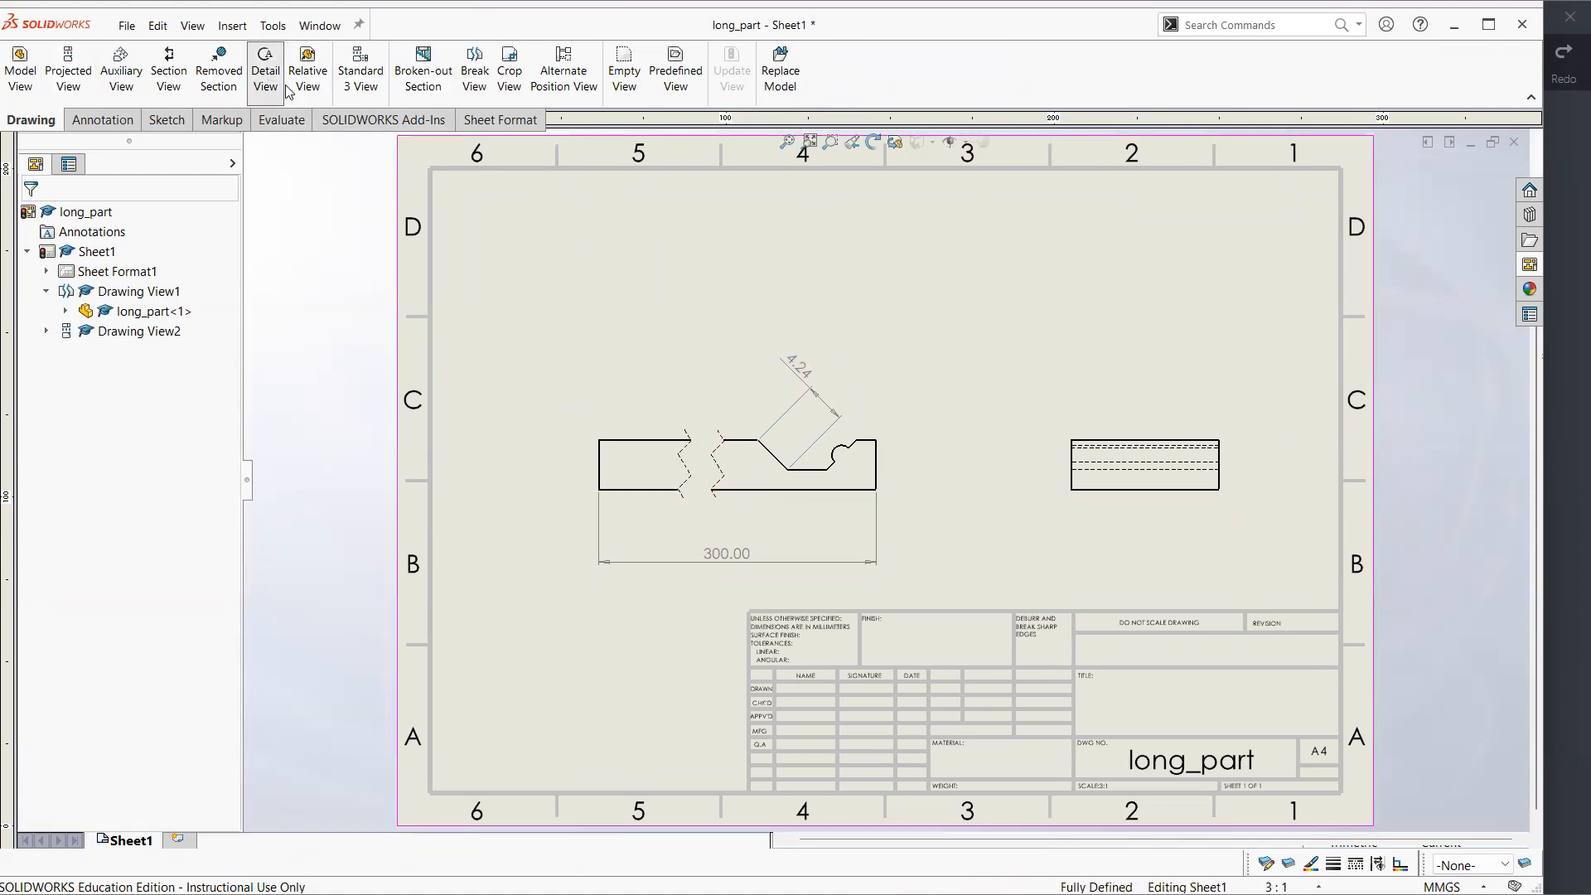
left_click(265, 71)
left_click(841, 456)
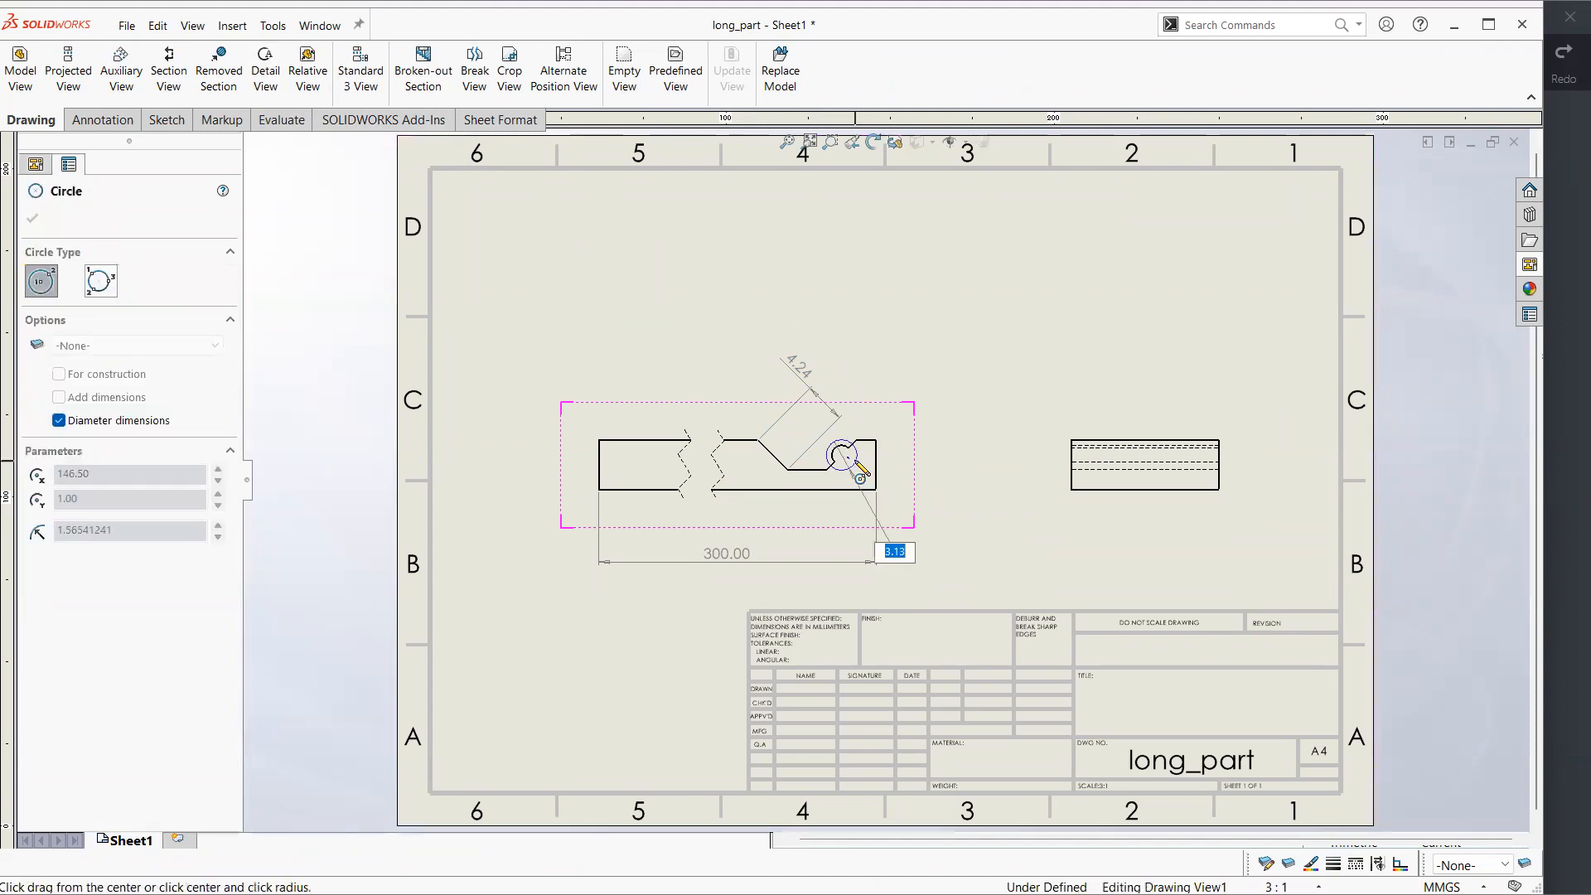
left_click(860, 469)
left_click(1080, 315)
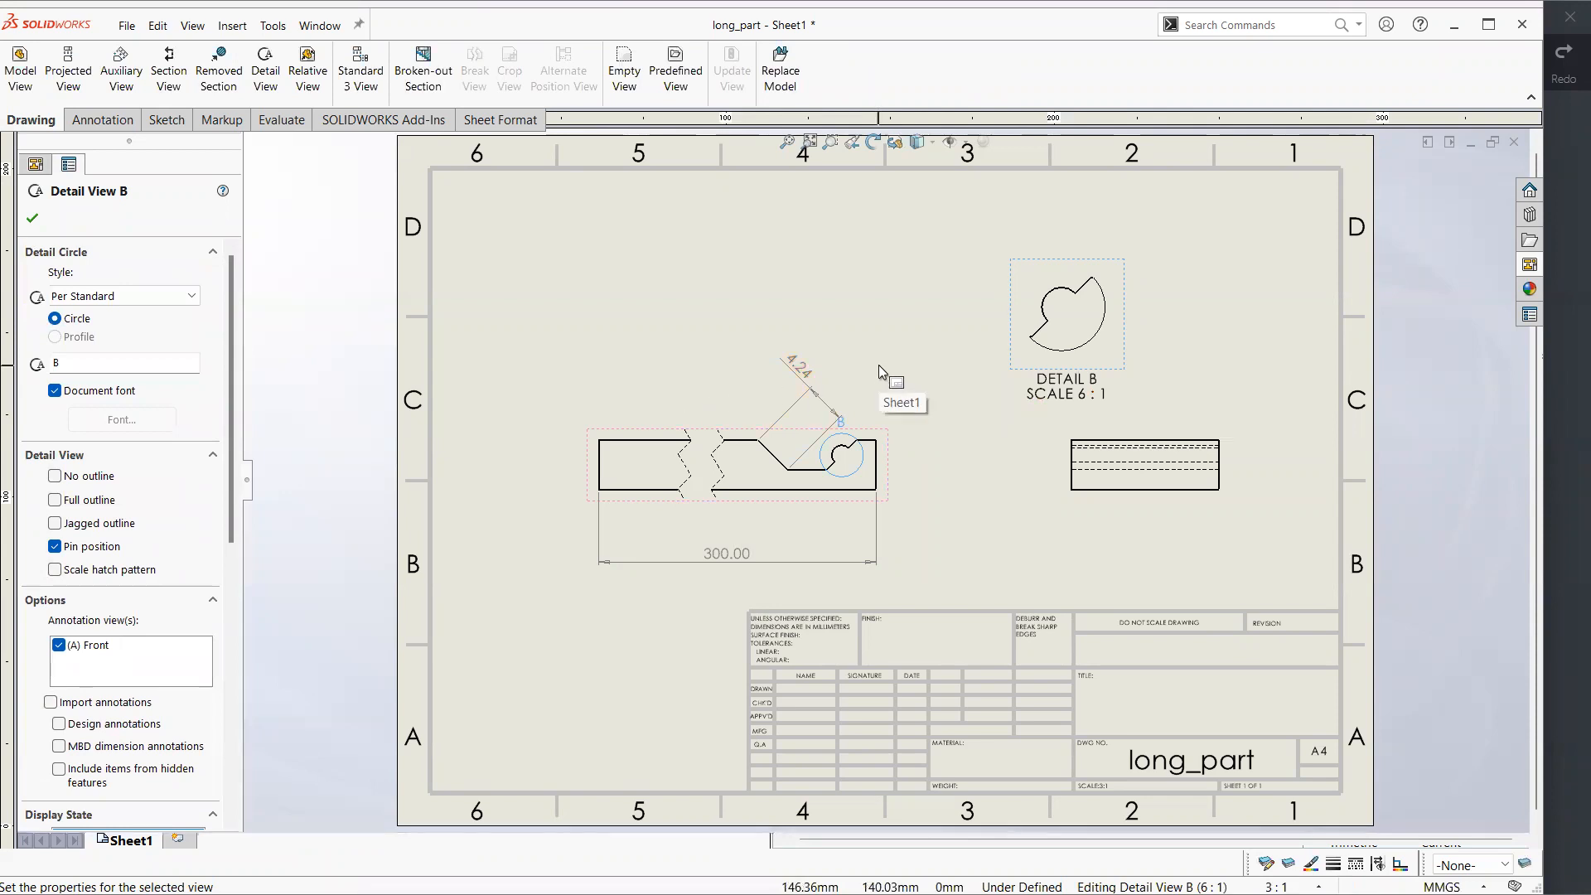
left_click(35, 219)
left_click(587, 311)
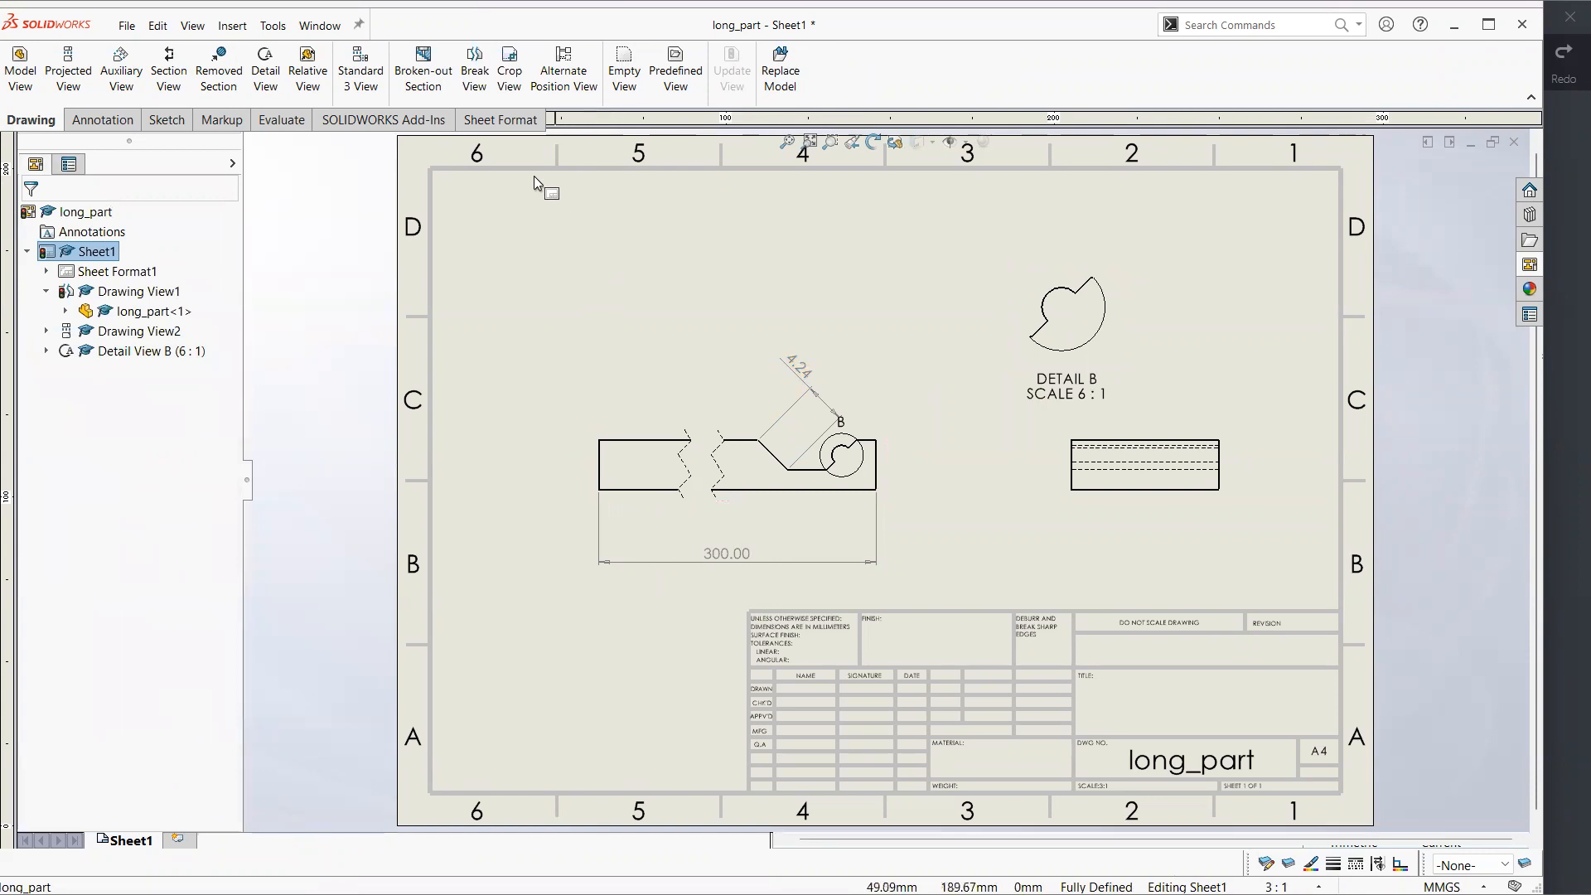
Switch to the 2D_2_3D_Part_1 part and create a new A4 landscape drawing from it
left_click(423, 73)
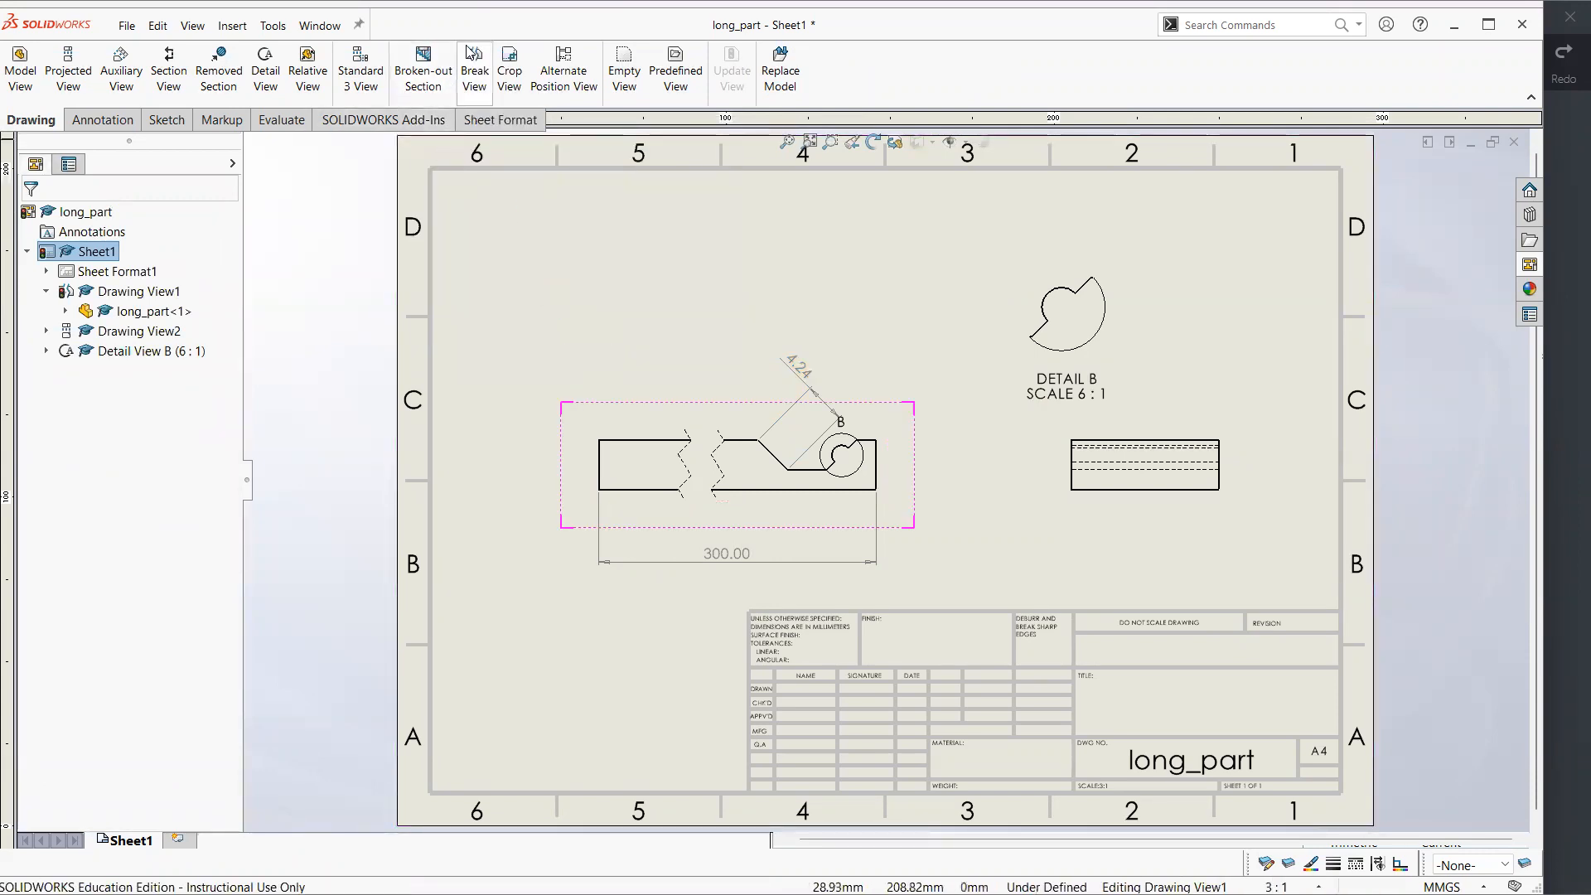
left_click(437, 79)
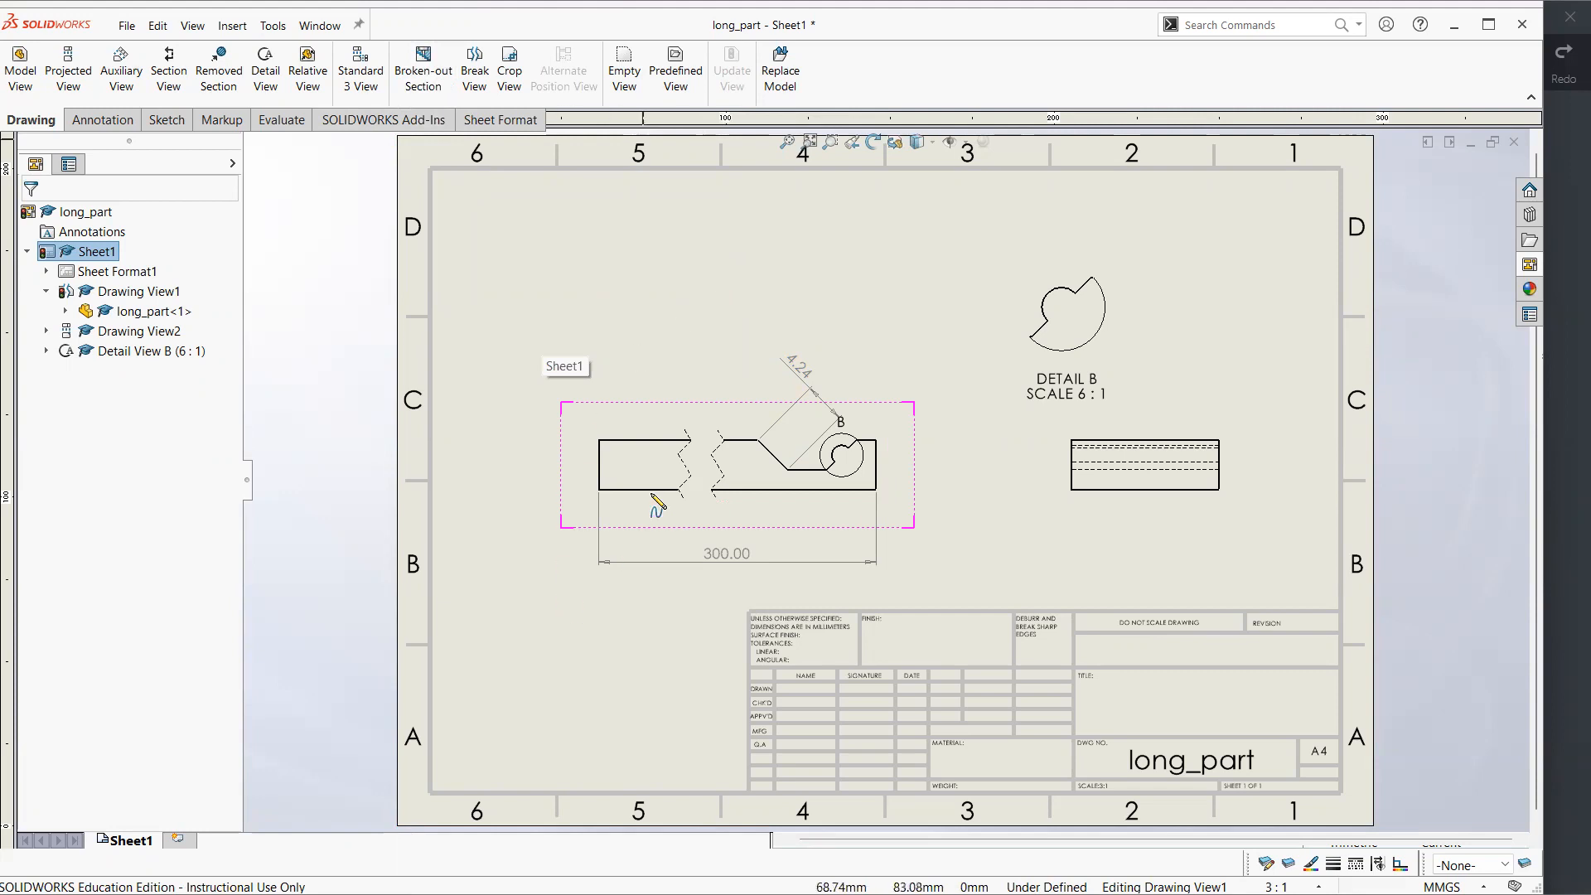
key("ctrl+Tab")
key("ctrl+Tab")
key("ctrl+Tab")
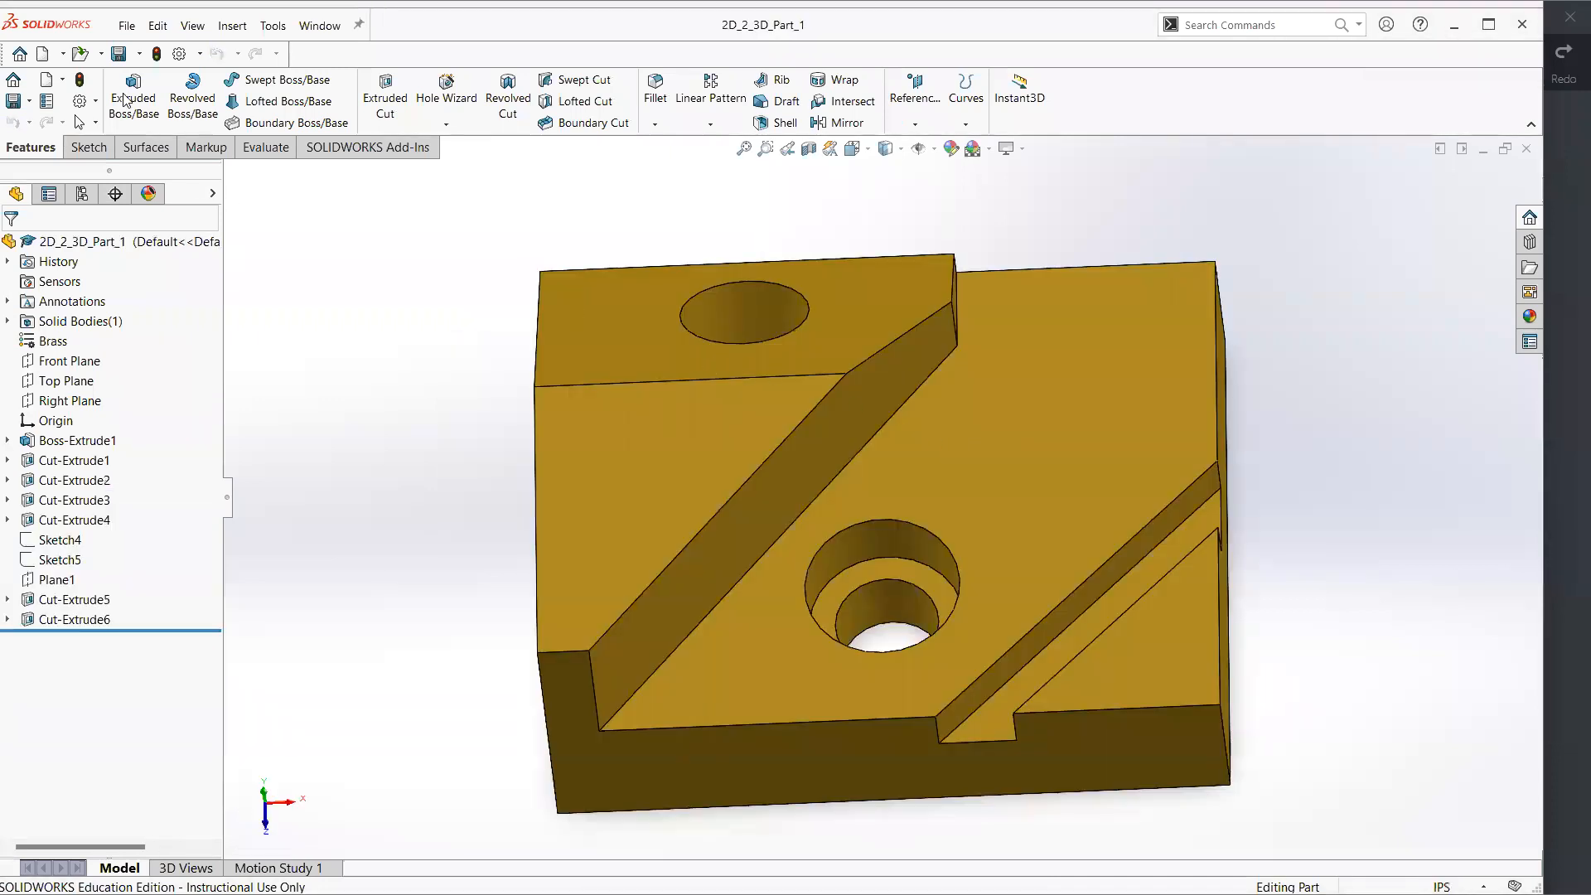
left_click(127, 26)
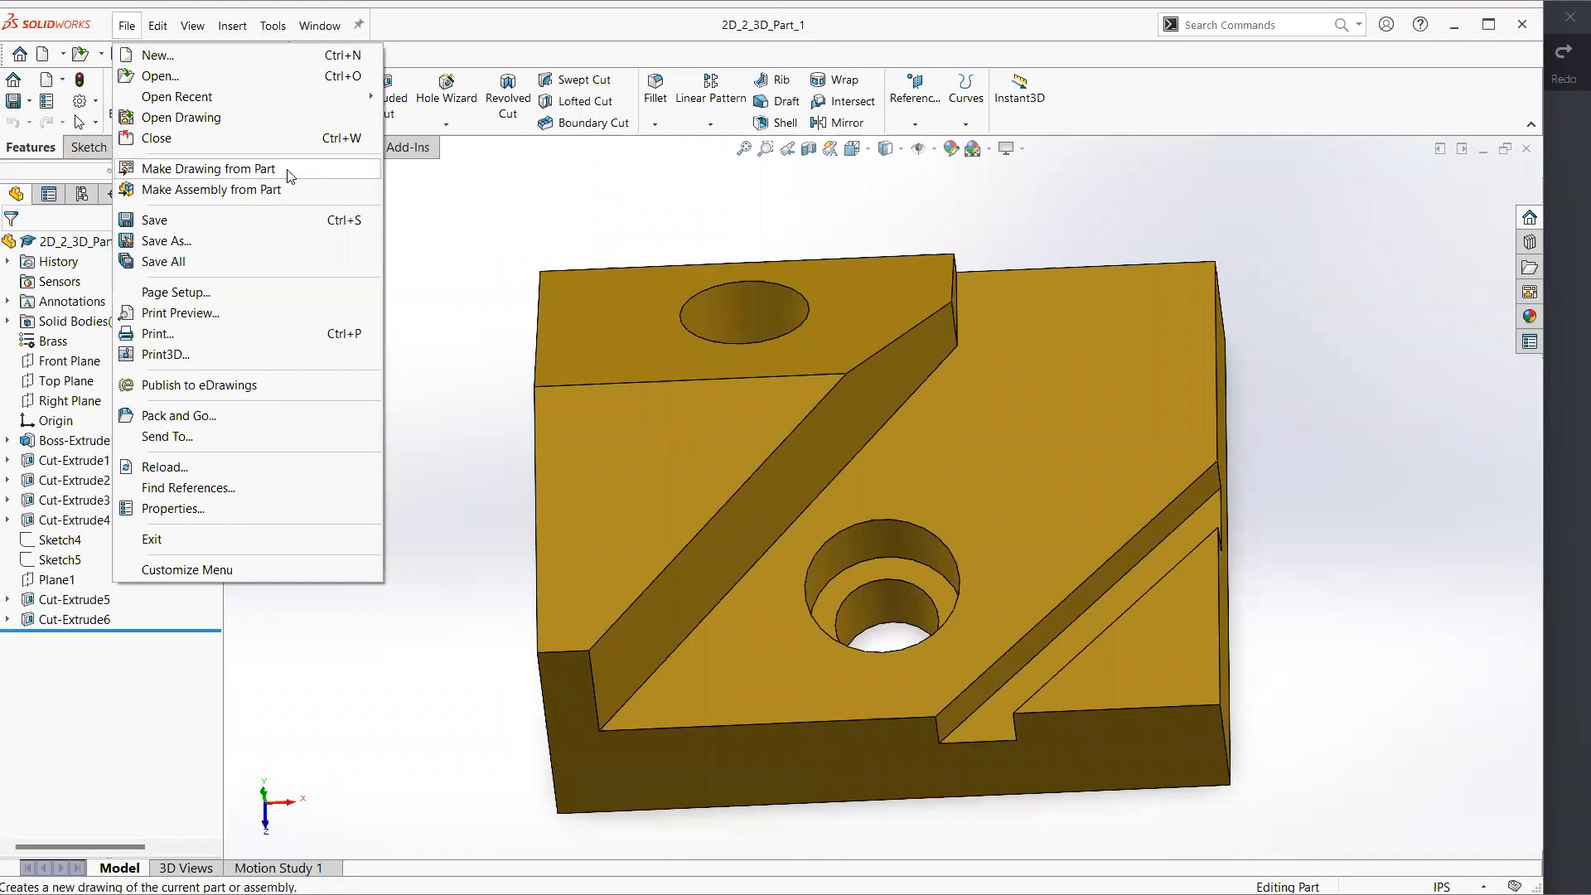
left_click(207, 168)
left_click(905, 466)
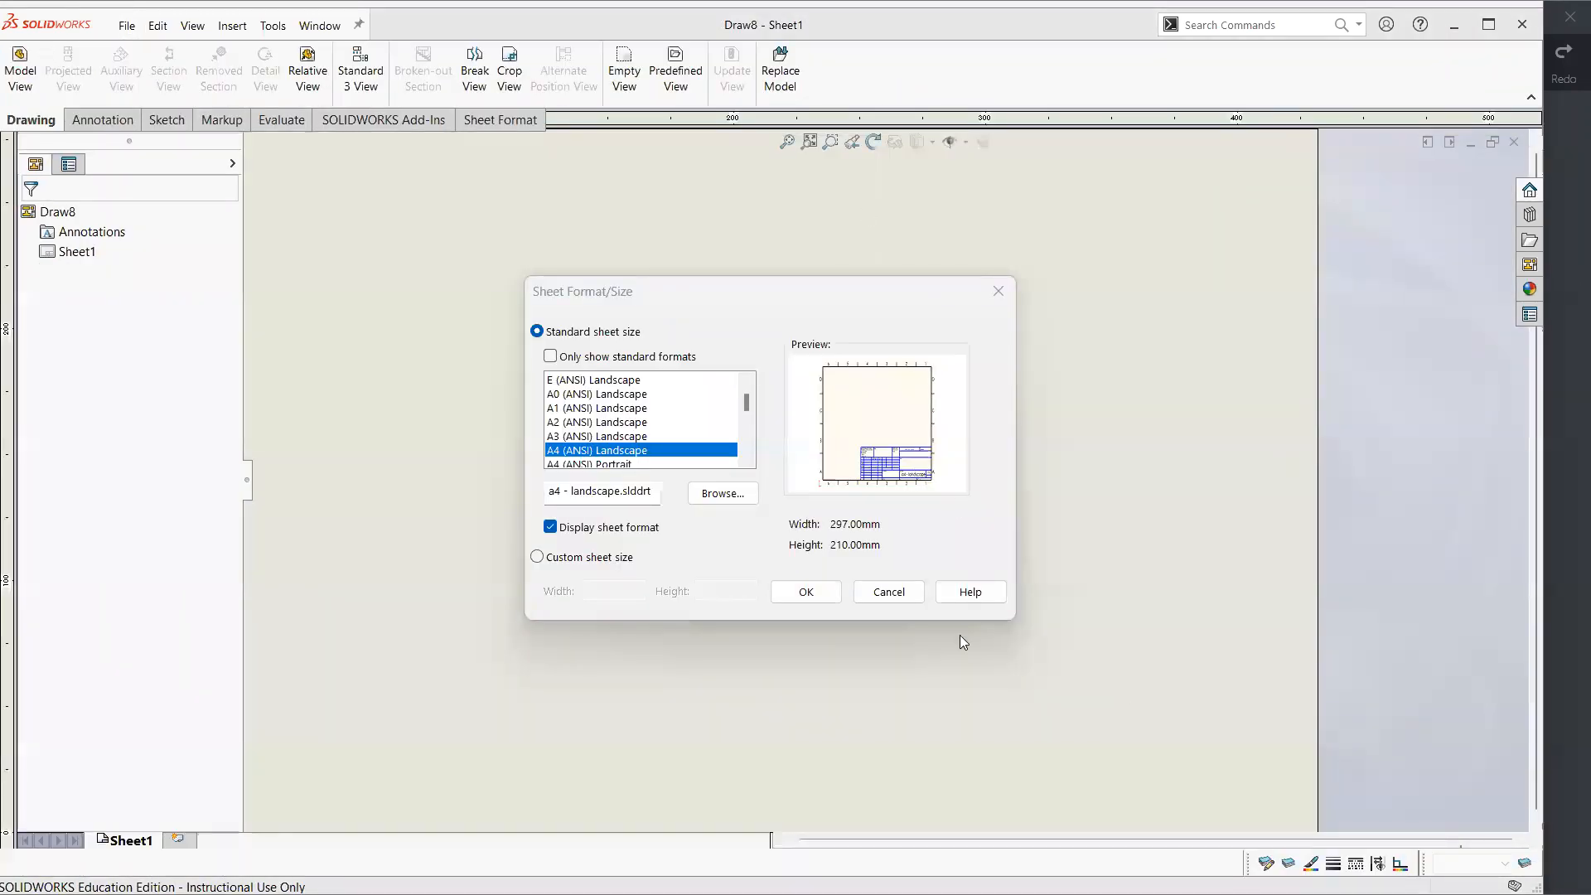
left_click(808, 590)
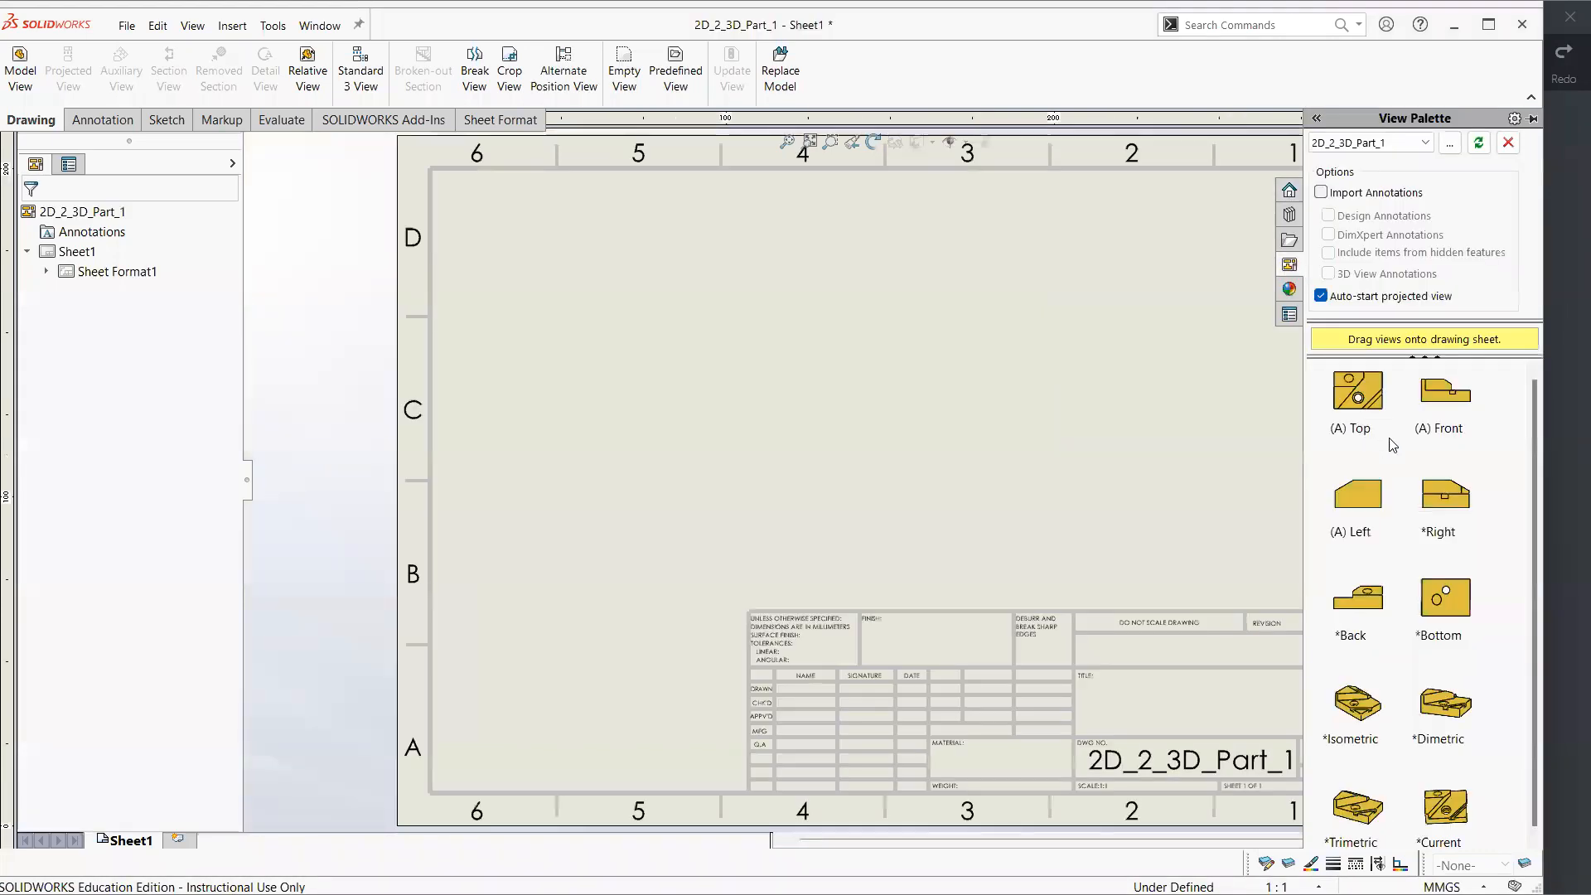
Place the part's front view with projected top and right views, and display hidden lines in all three
left_click_drag(1443, 401, 720, 520)
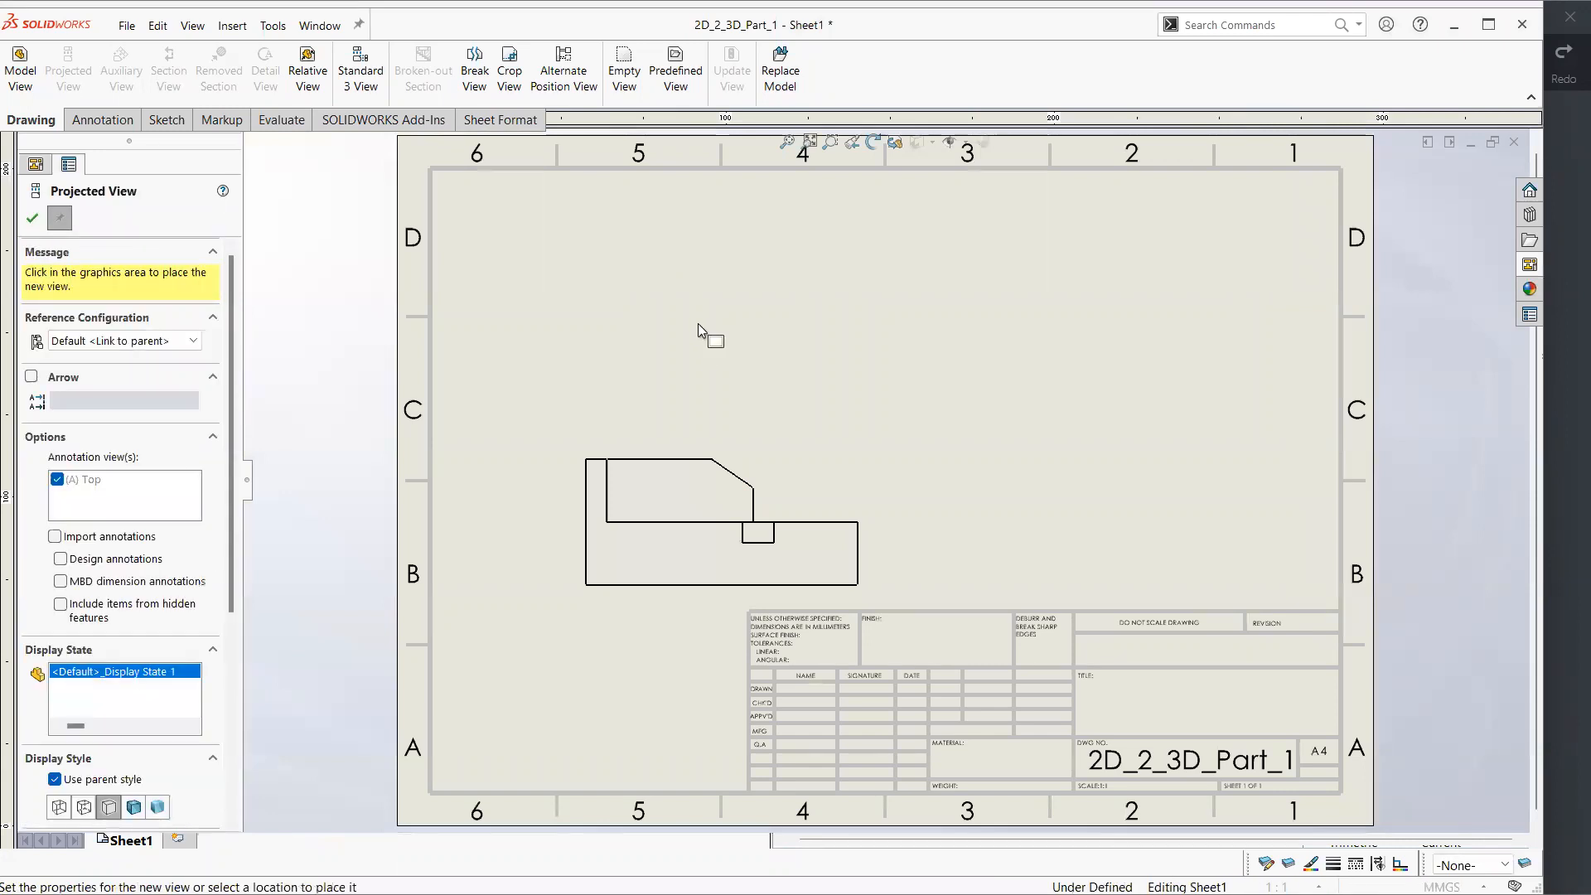
left_click(698, 323)
left_click(1123, 567)
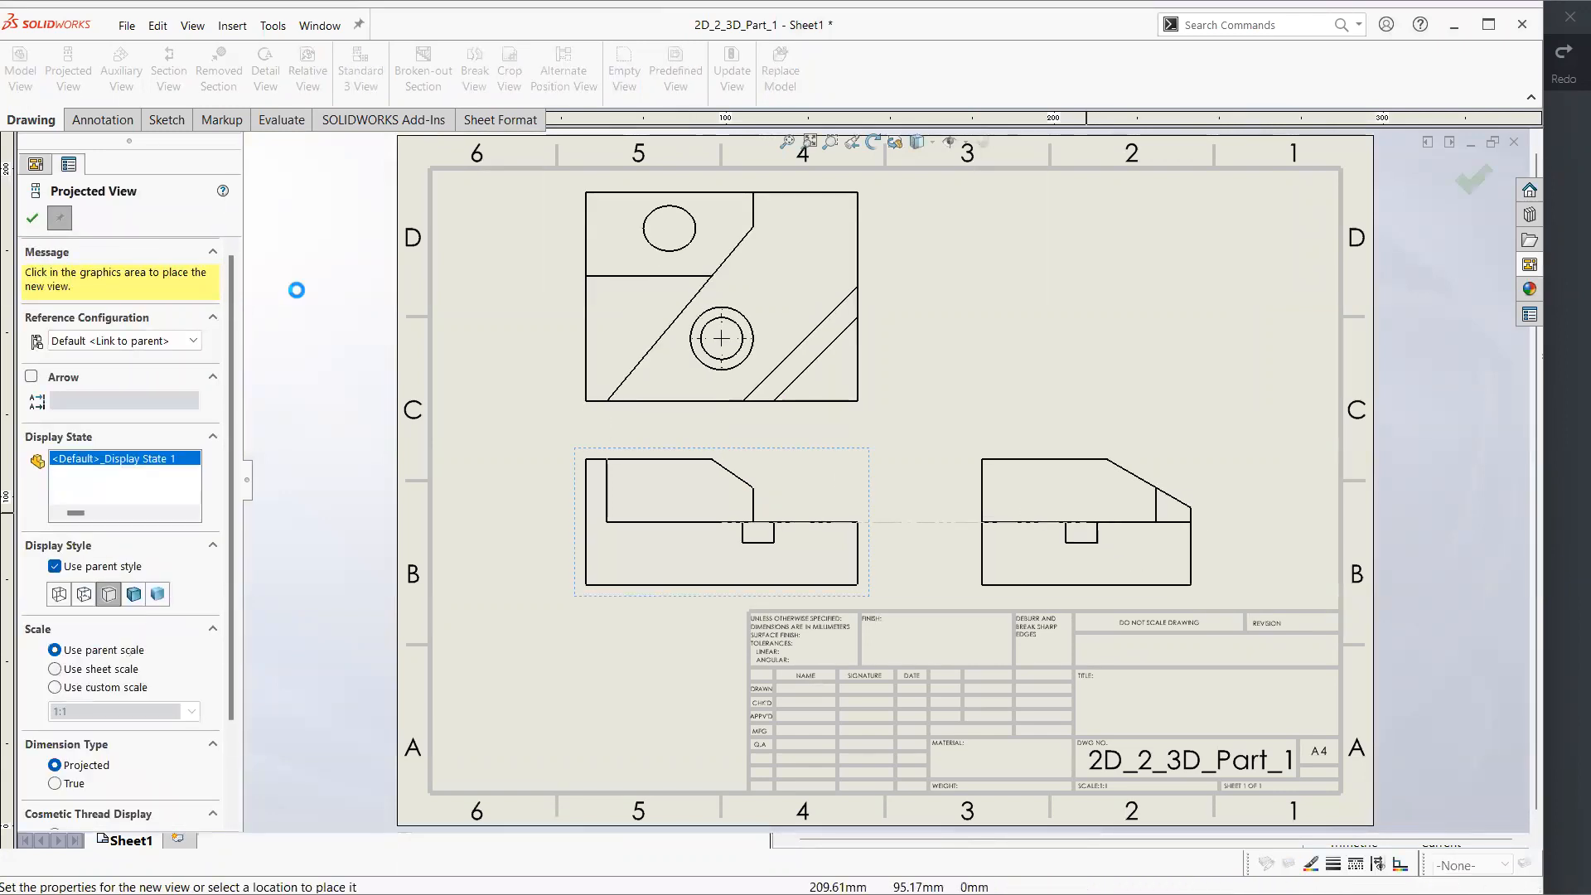
key("Escape")
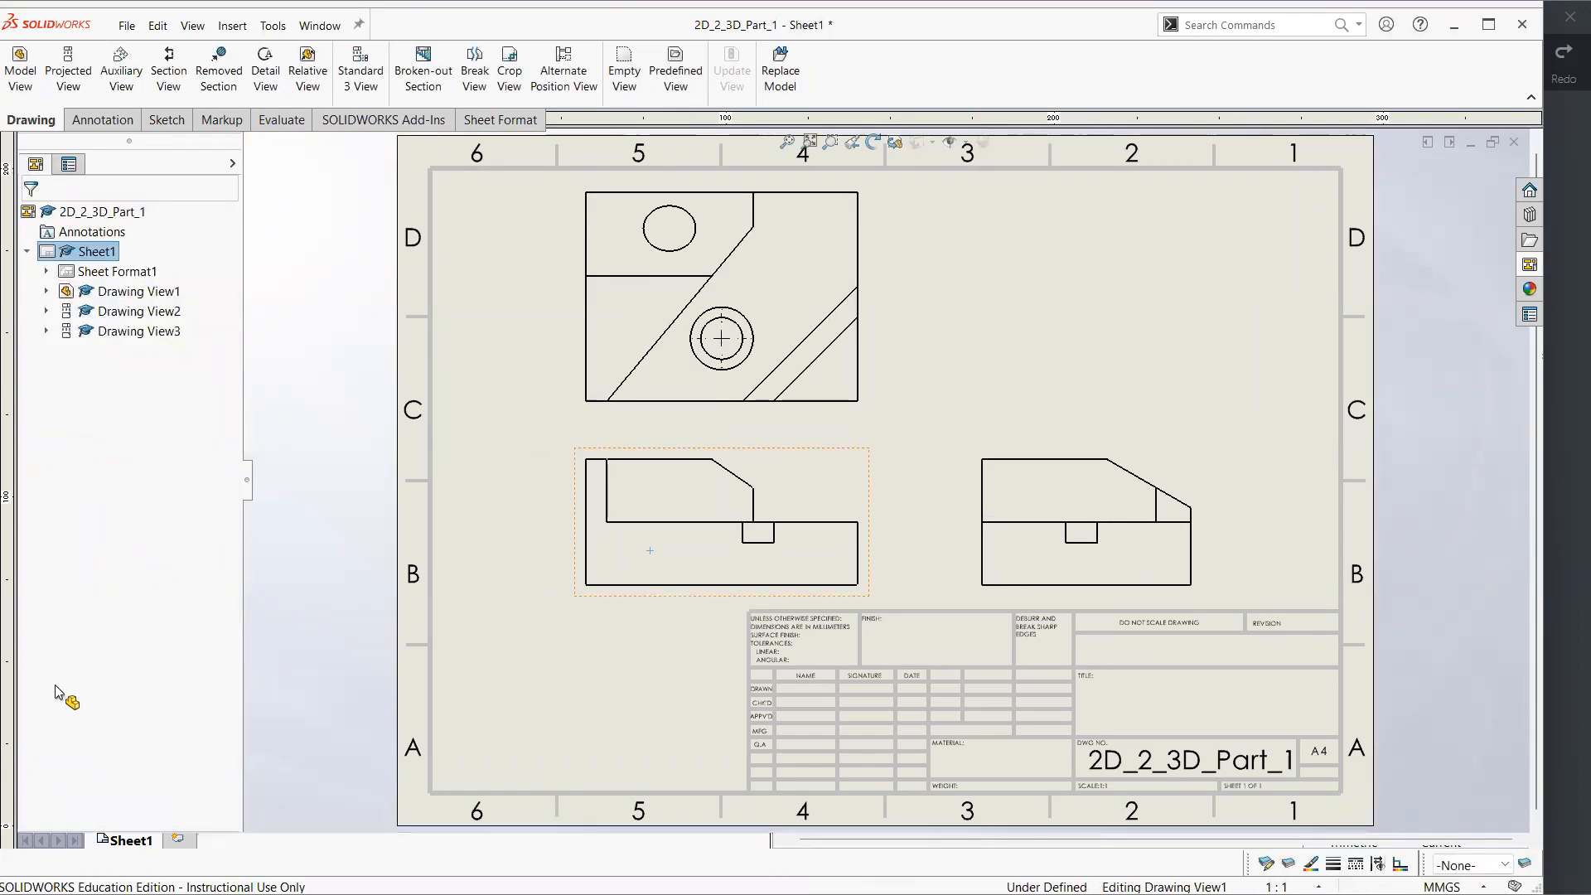
left_click(93, 761)
left_click(307, 616)
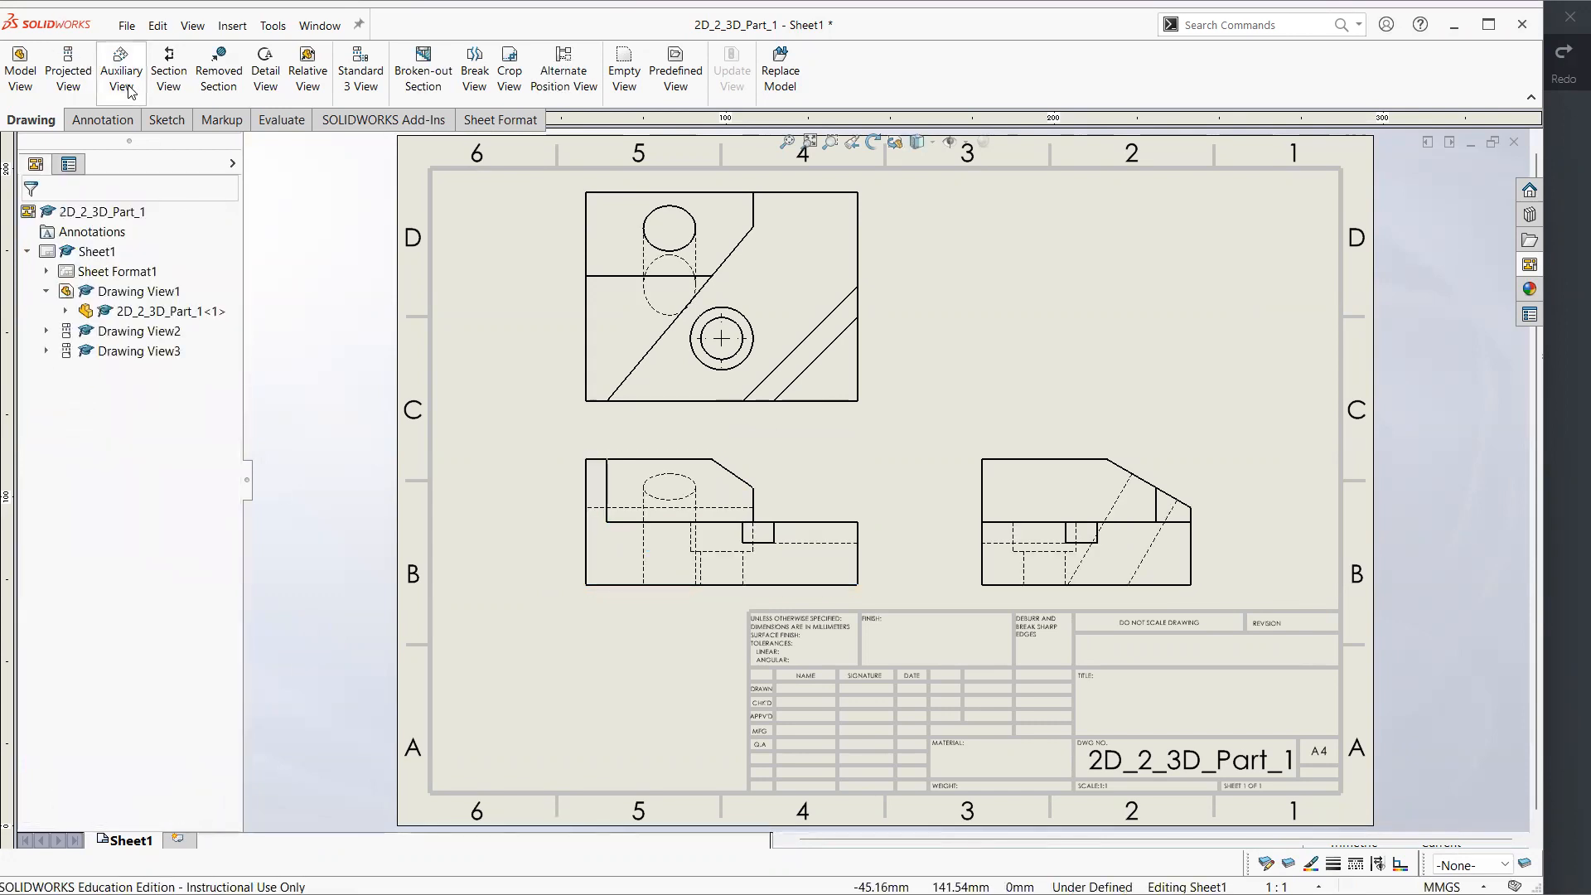
Outline a broken-out section on the front view with a closed spline around the left part containing the angled hole
left_click(420, 79)
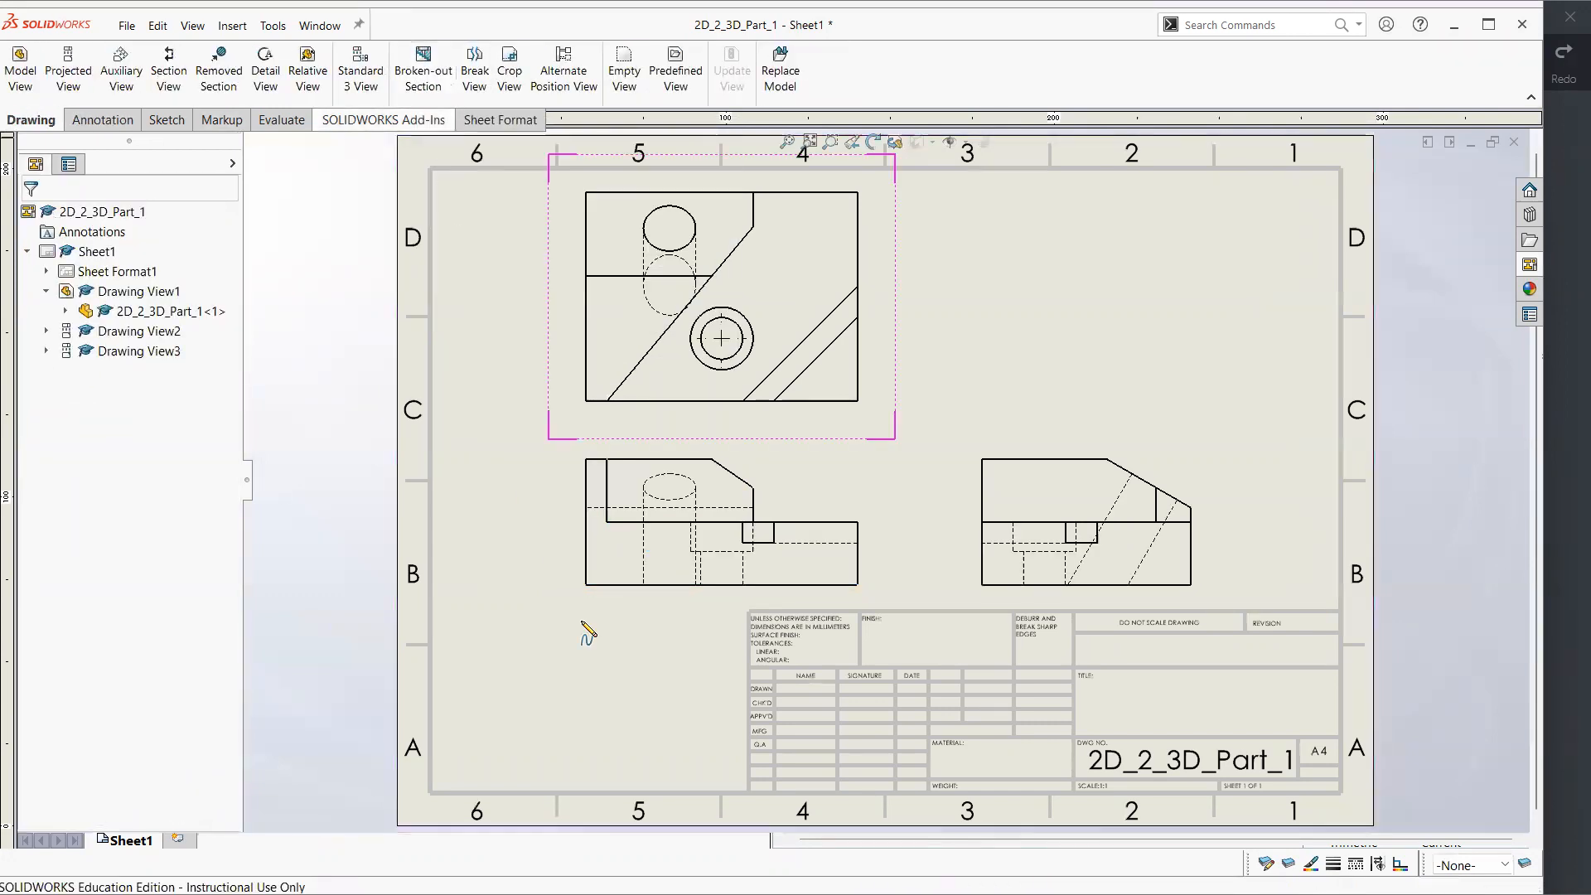
left_click(586, 439)
left_click(712, 446)
left_click(690, 660)
left_click(509, 546)
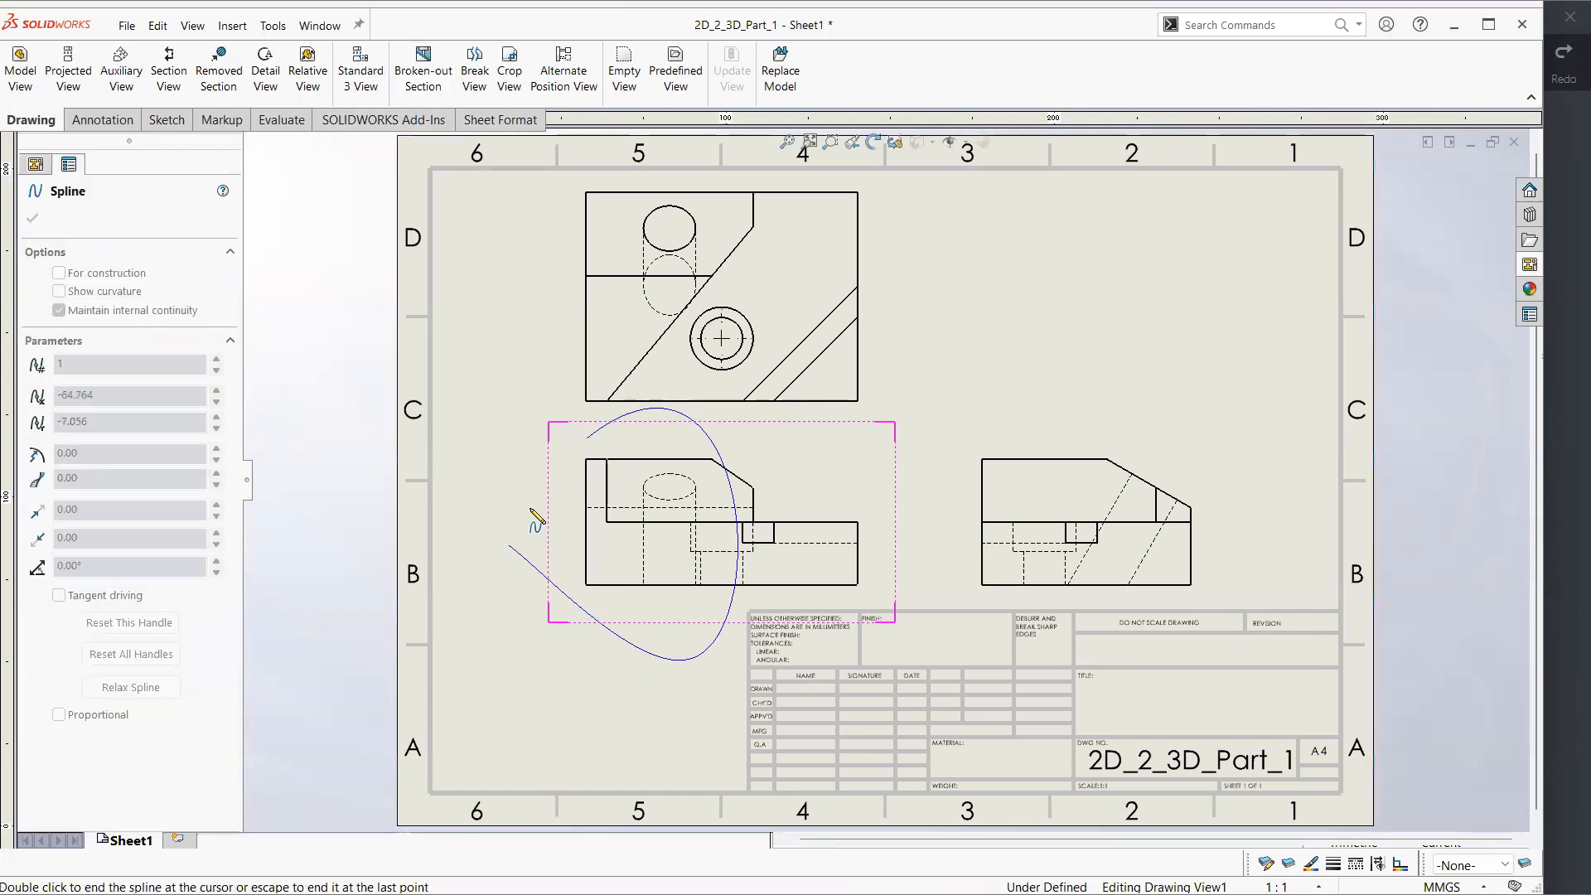
left_click(585, 440)
Set the broken-out section's depth to 40 mm and apply it to the front view
left_click(77, 434)
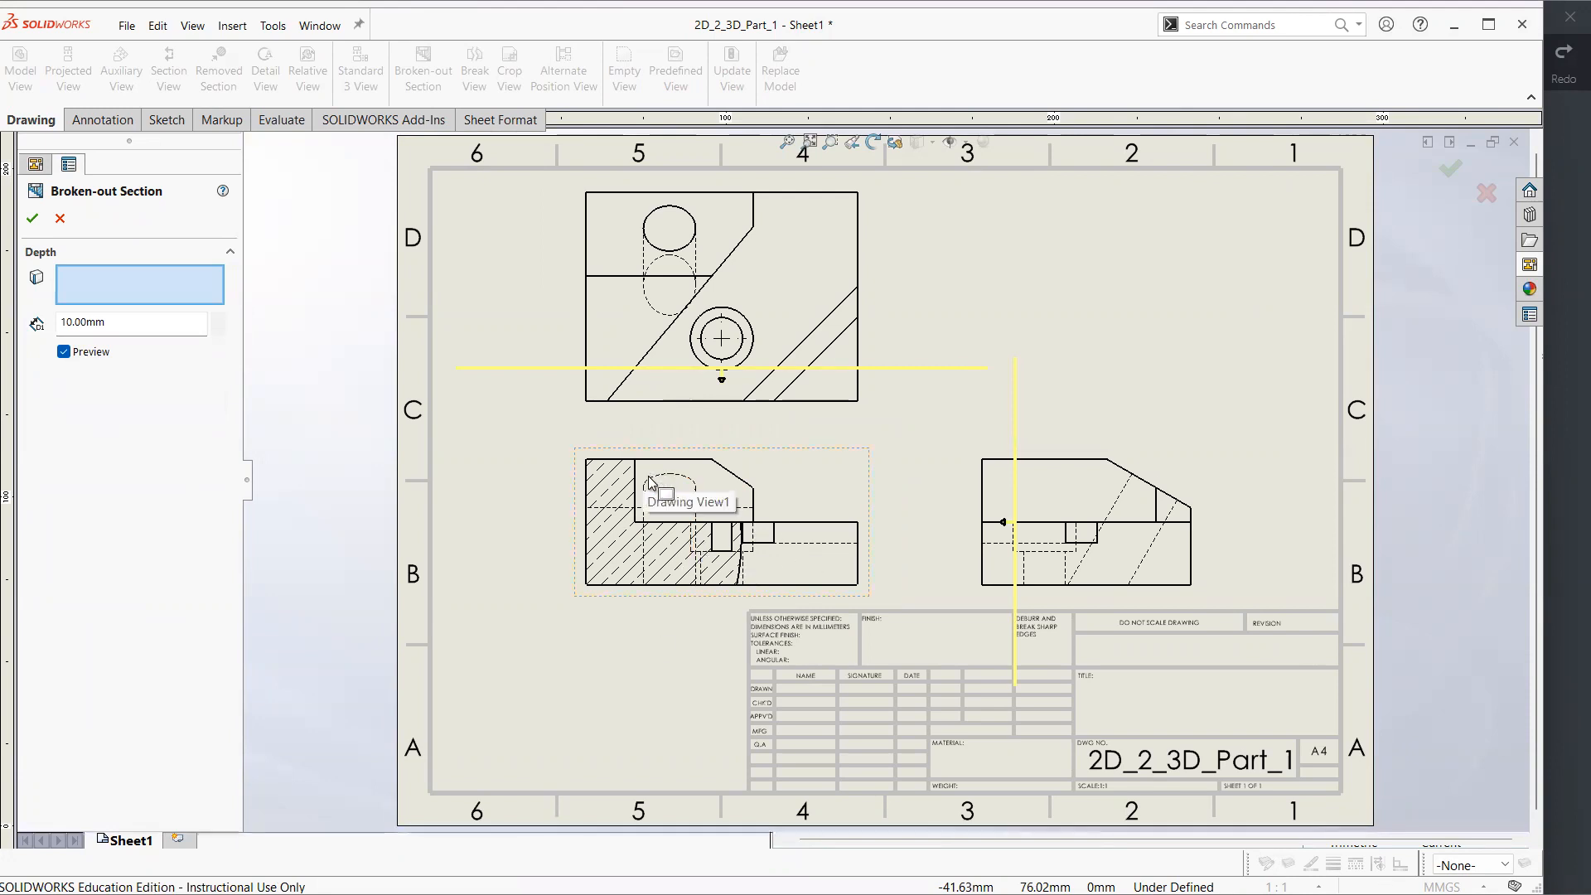
left_click(218, 318)
left_click(218, 319)
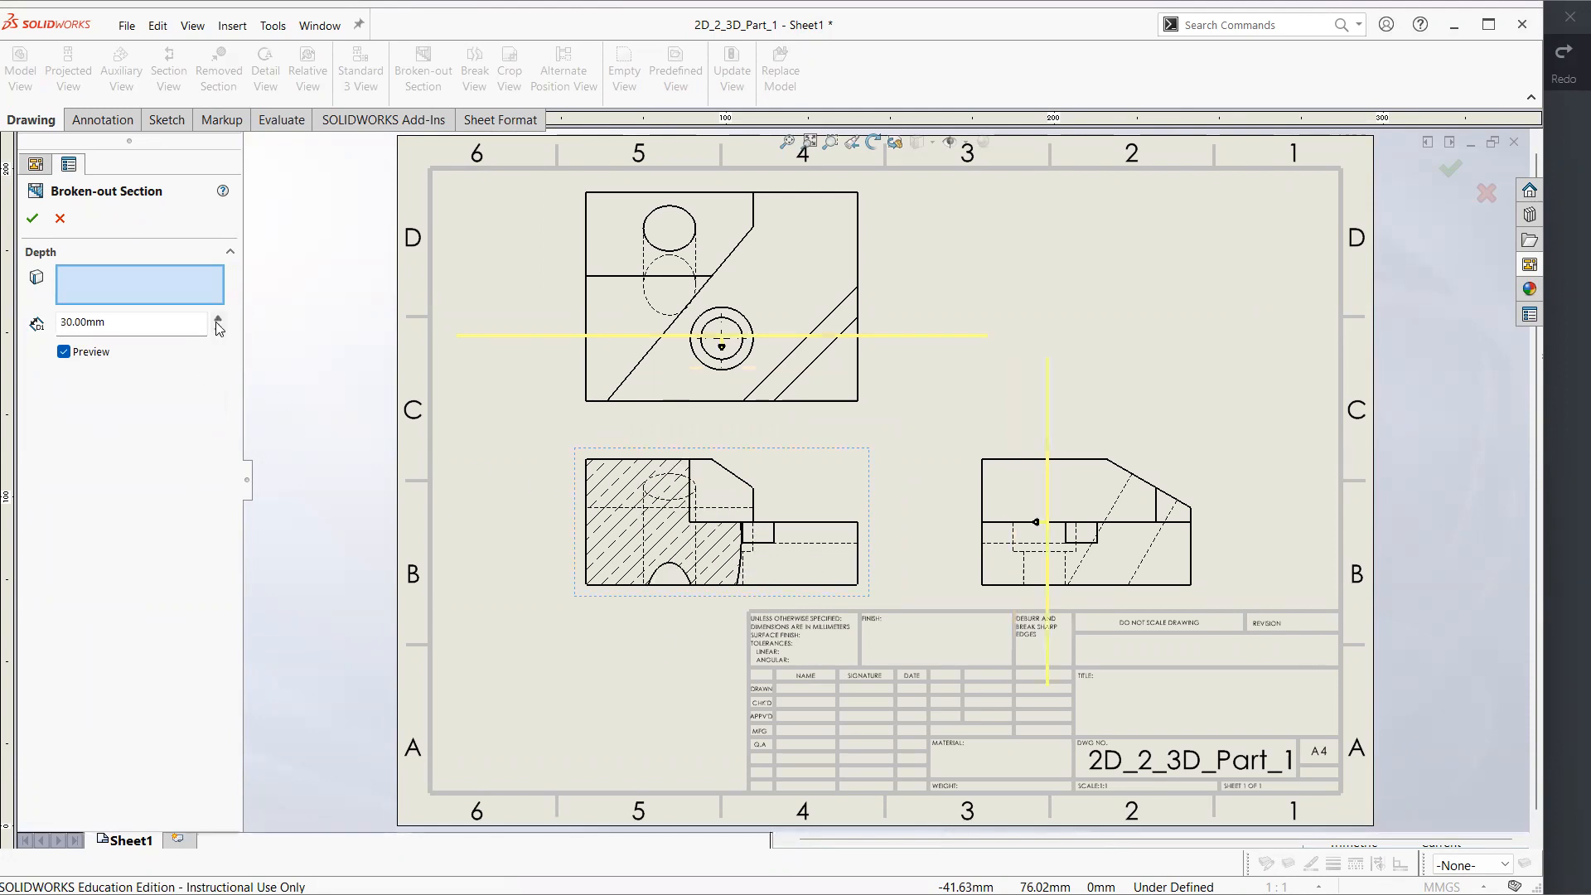
left_click(218, 319)
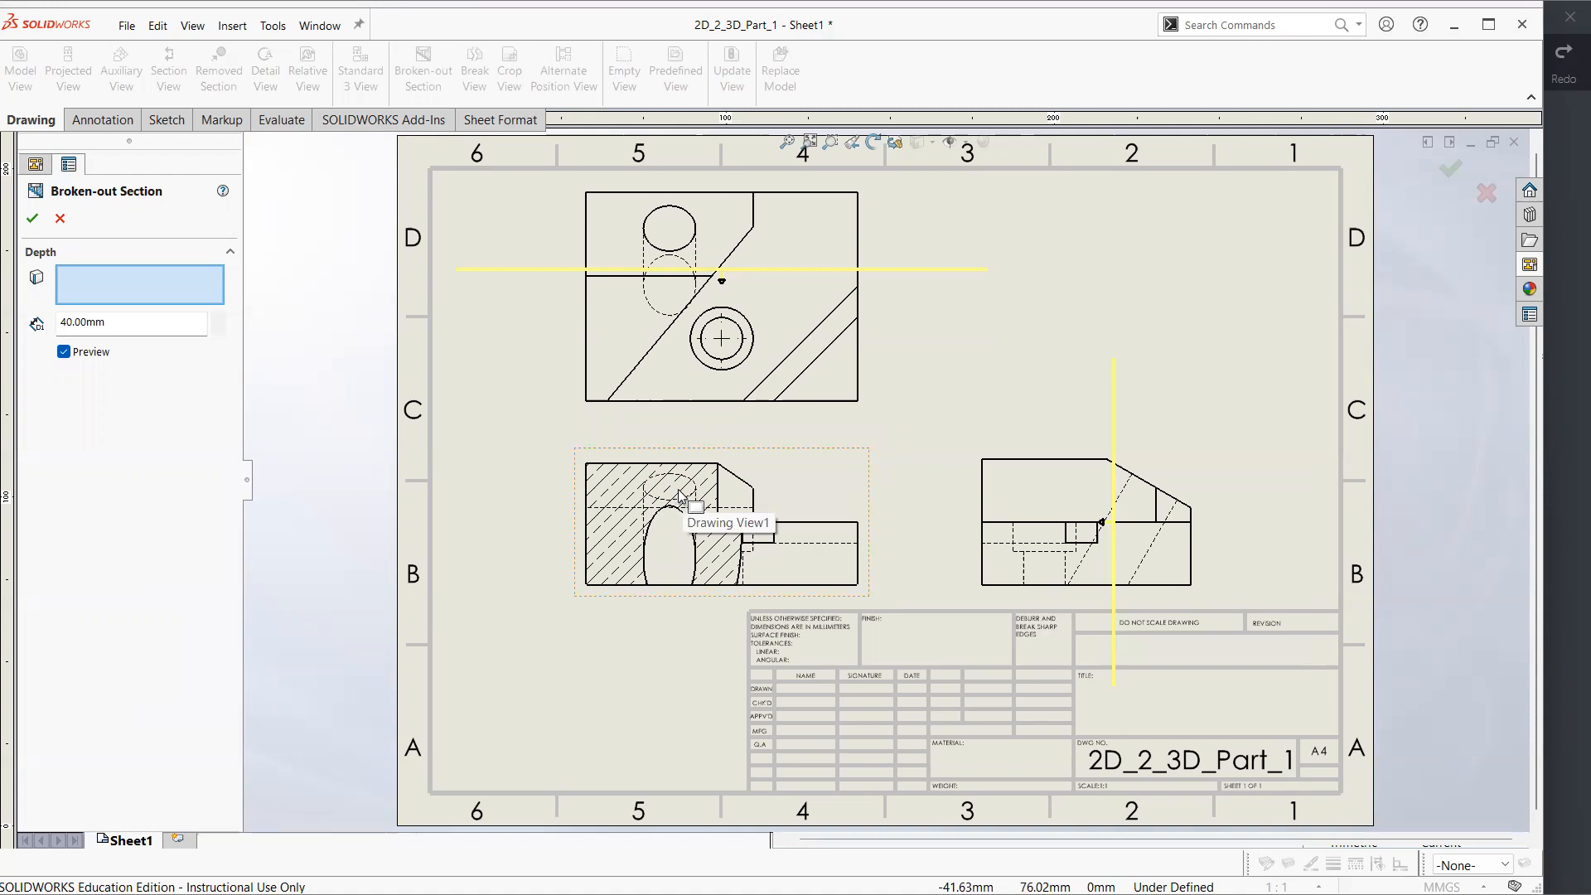
left_click(34, 220)
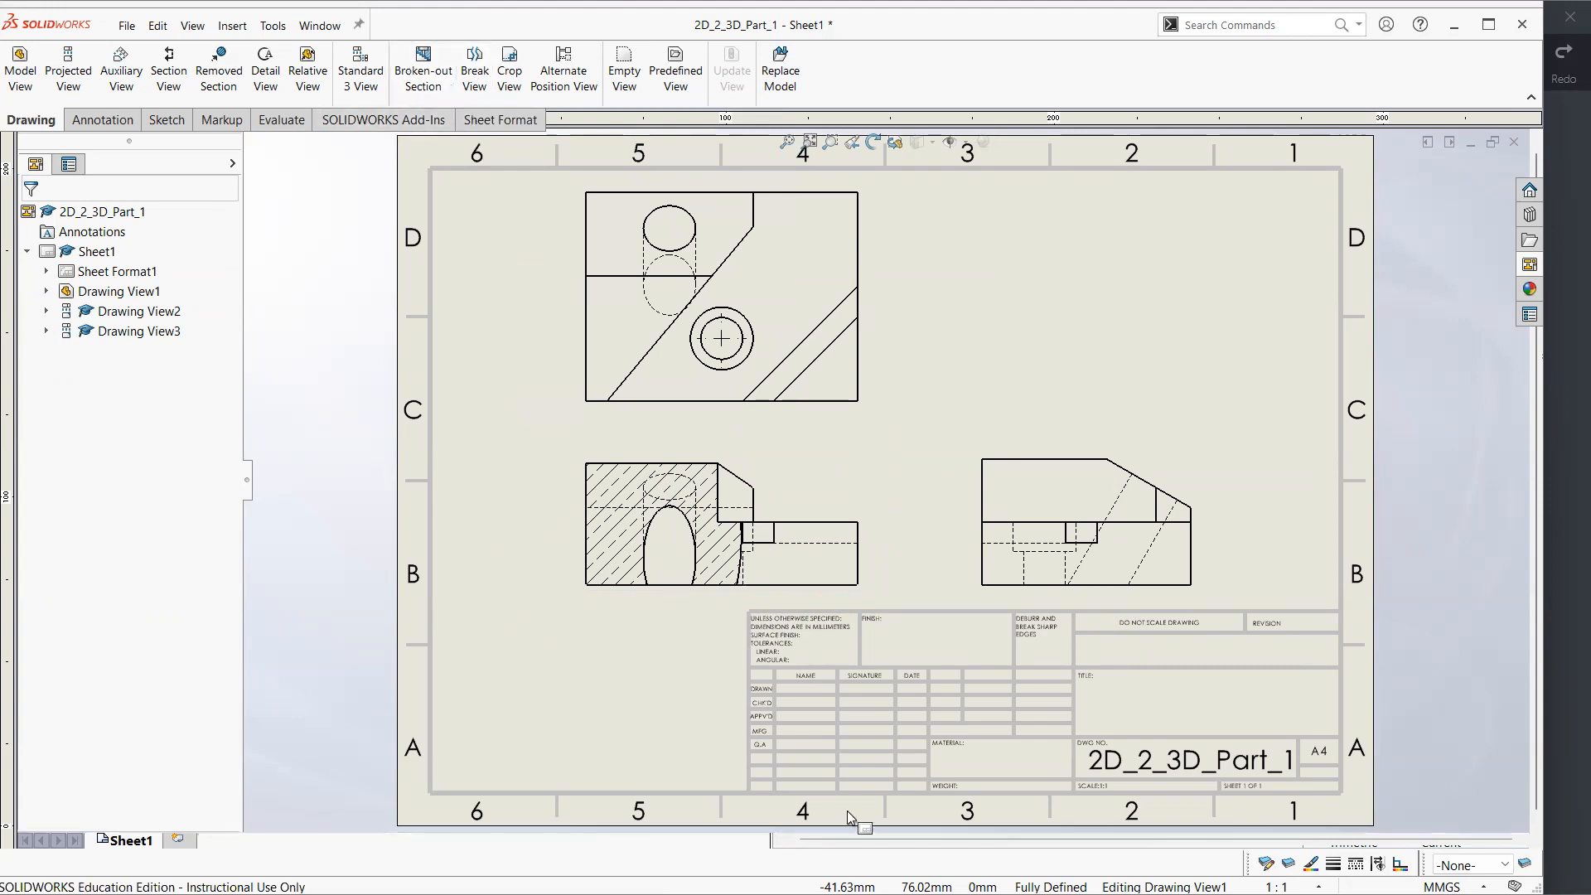
left_click(102, 120)
left_click(165, 120)
left_click(28, 121)
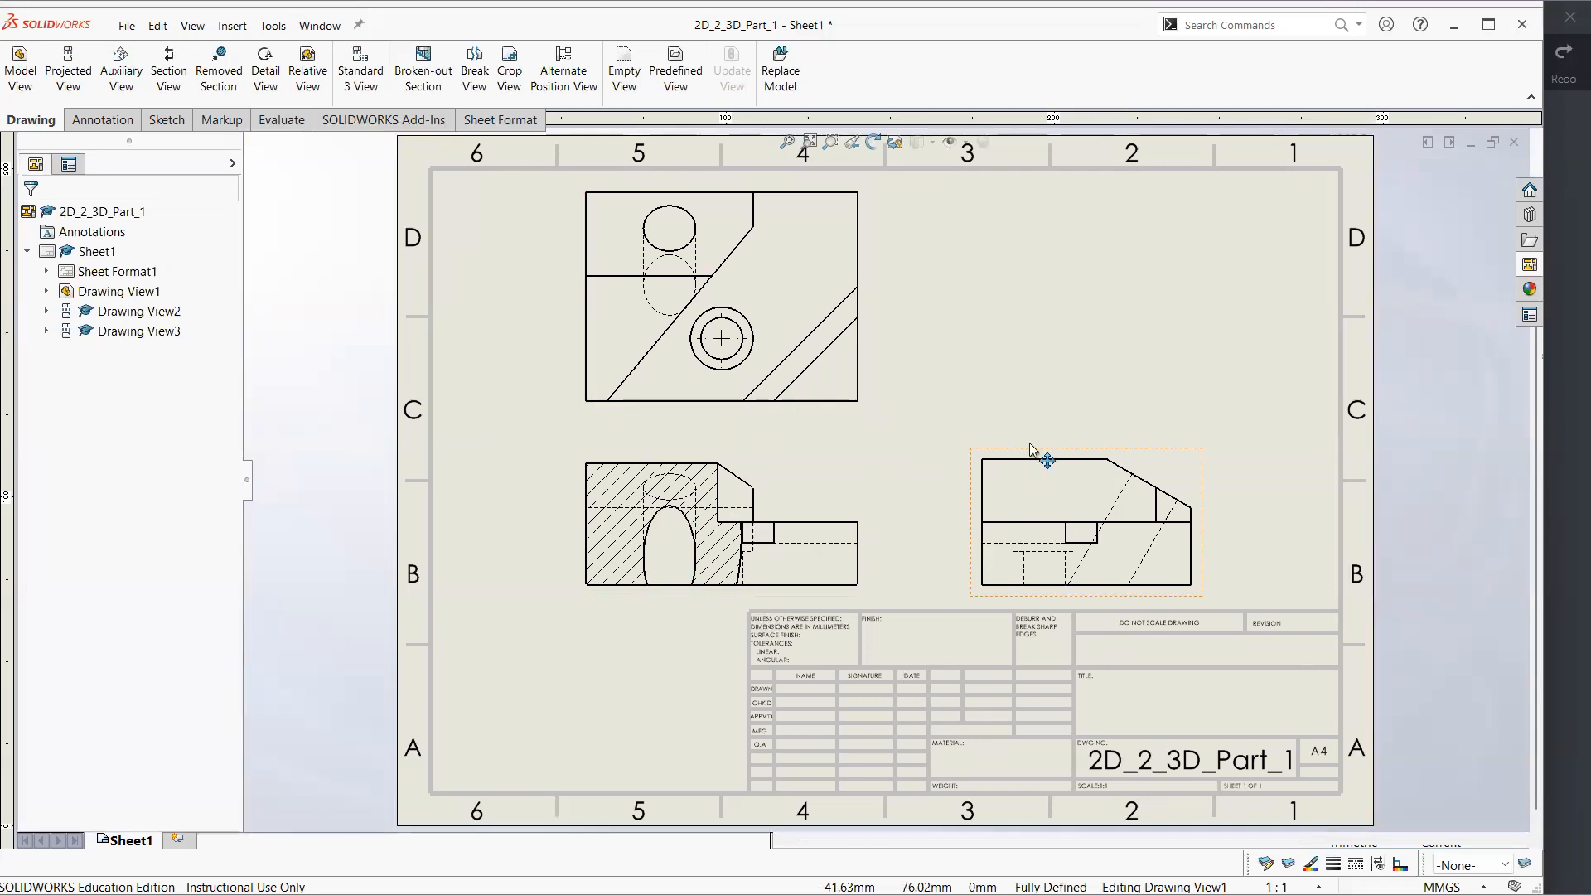
left_click(963, 317)
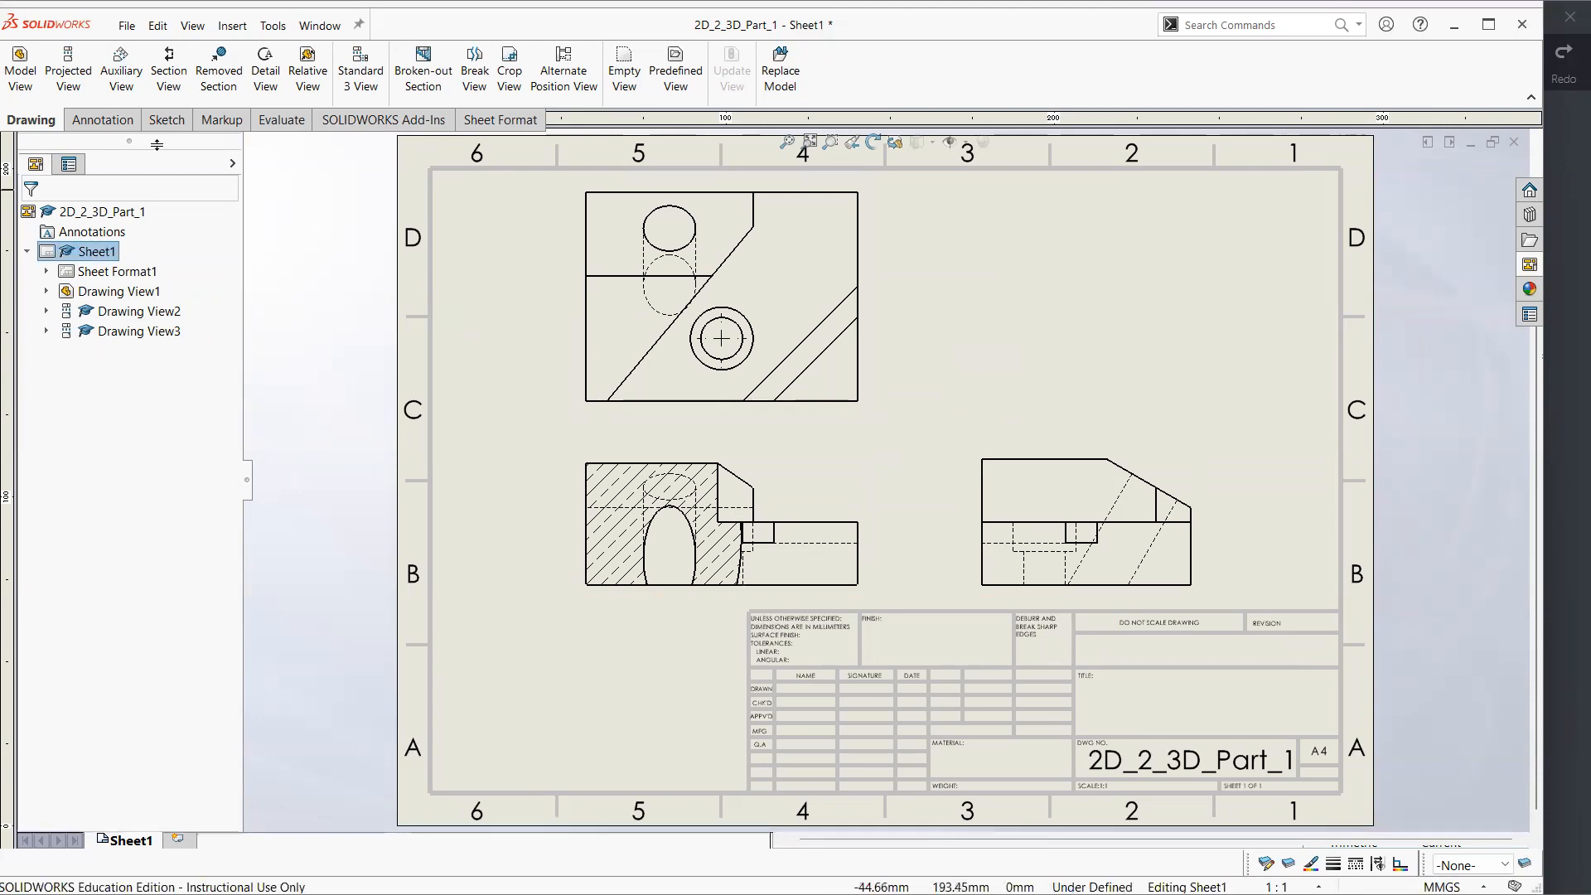
Dimension the top view's overall width along its lower edge, placing the dimension between the top and front views
left_click(106, 122)
left_click(47, 66)
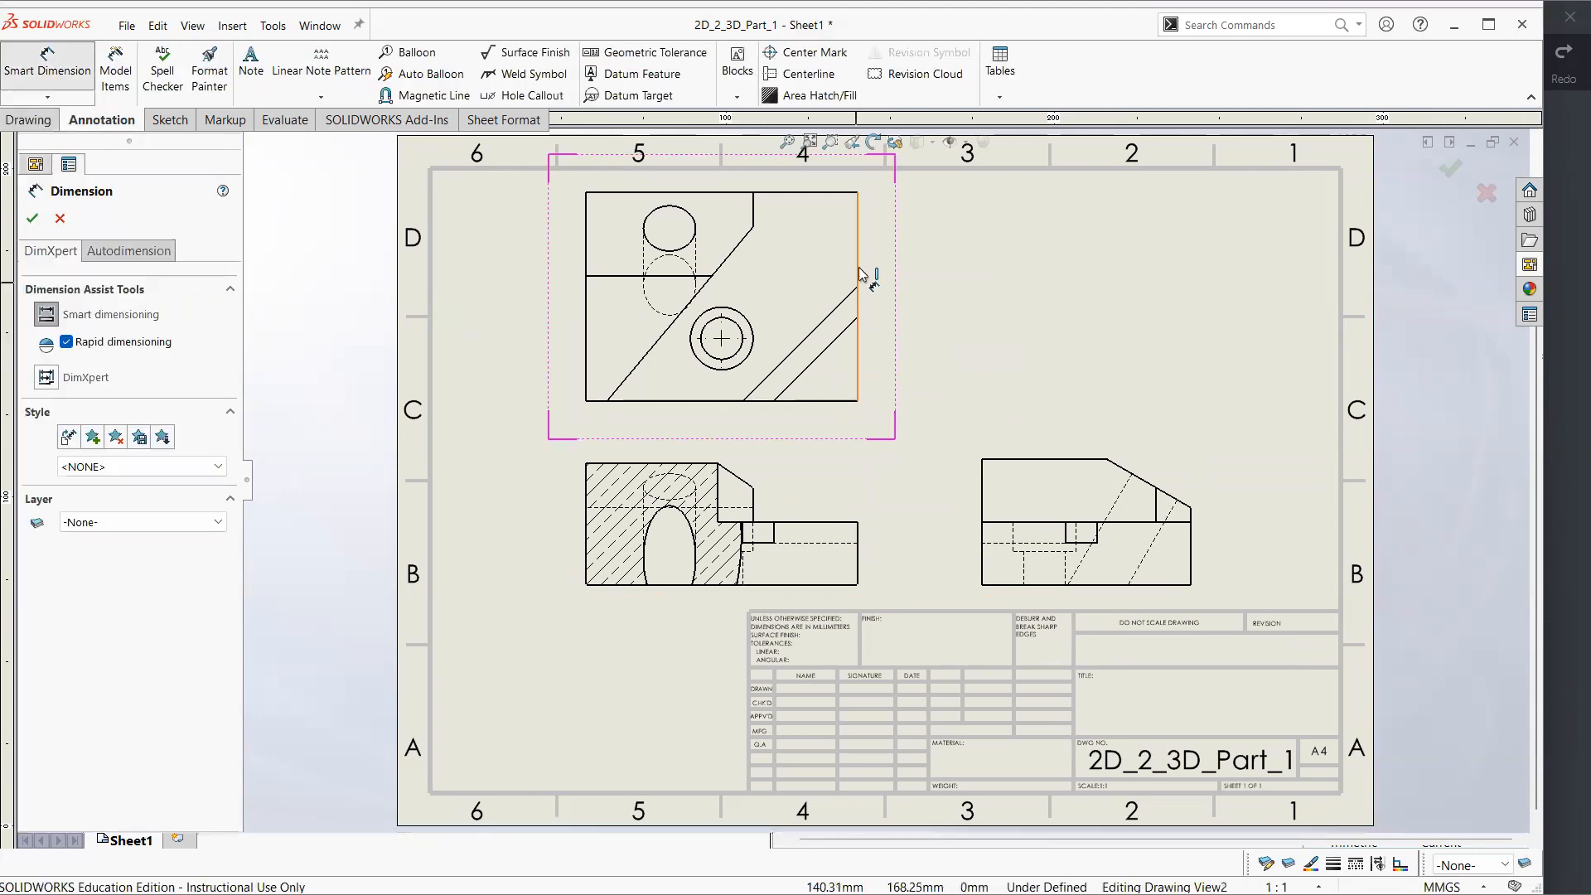
left_click(859, 273)
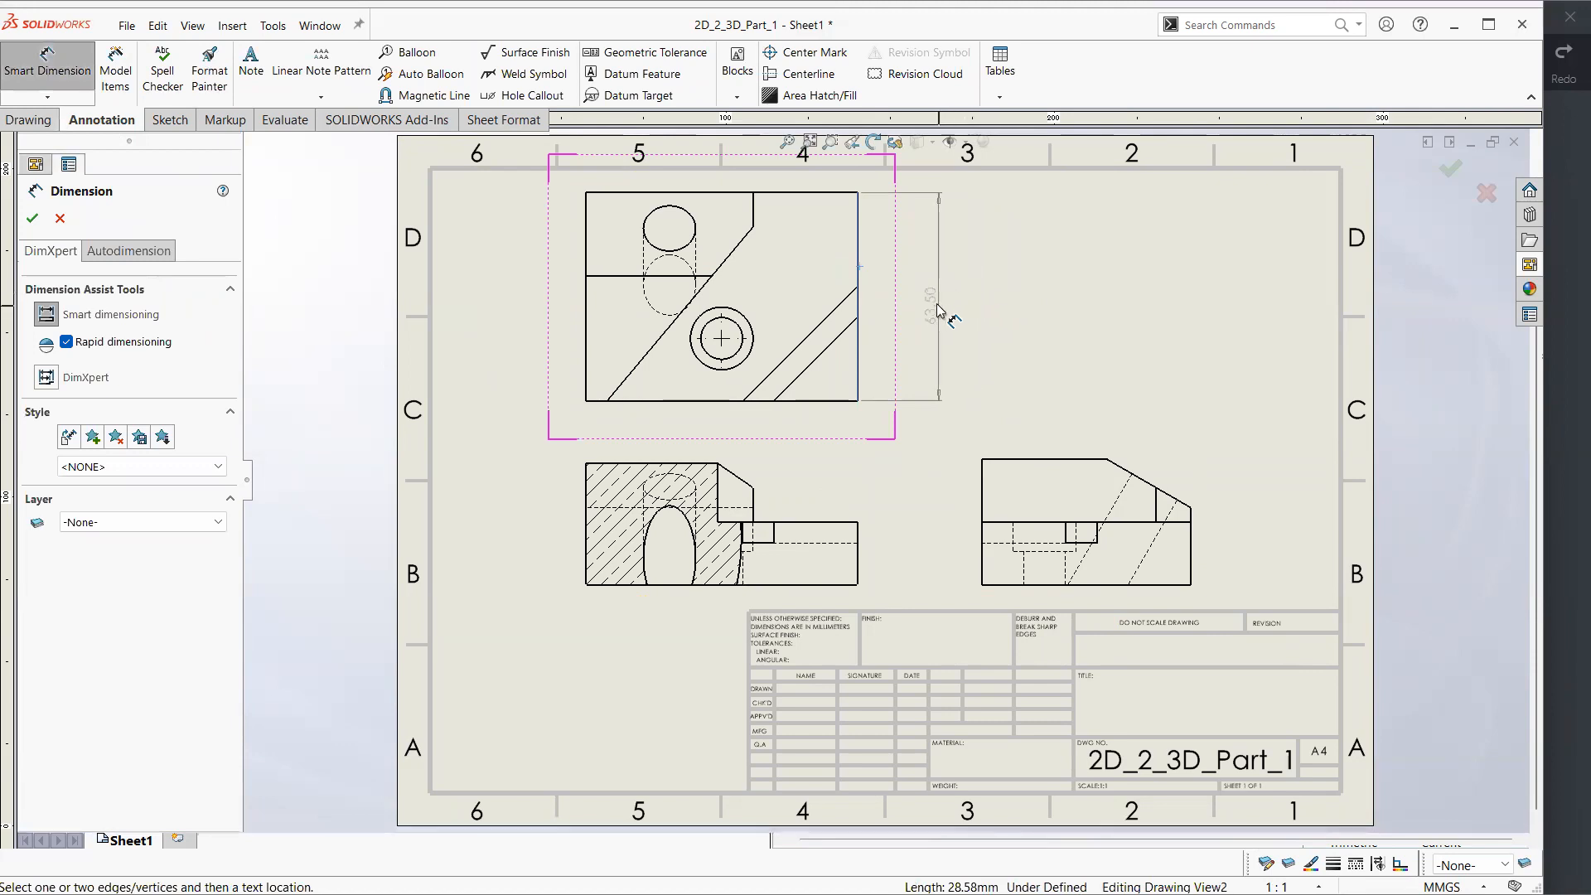
key("Escape")
left_click(711, 403)
left_click(720, 433)
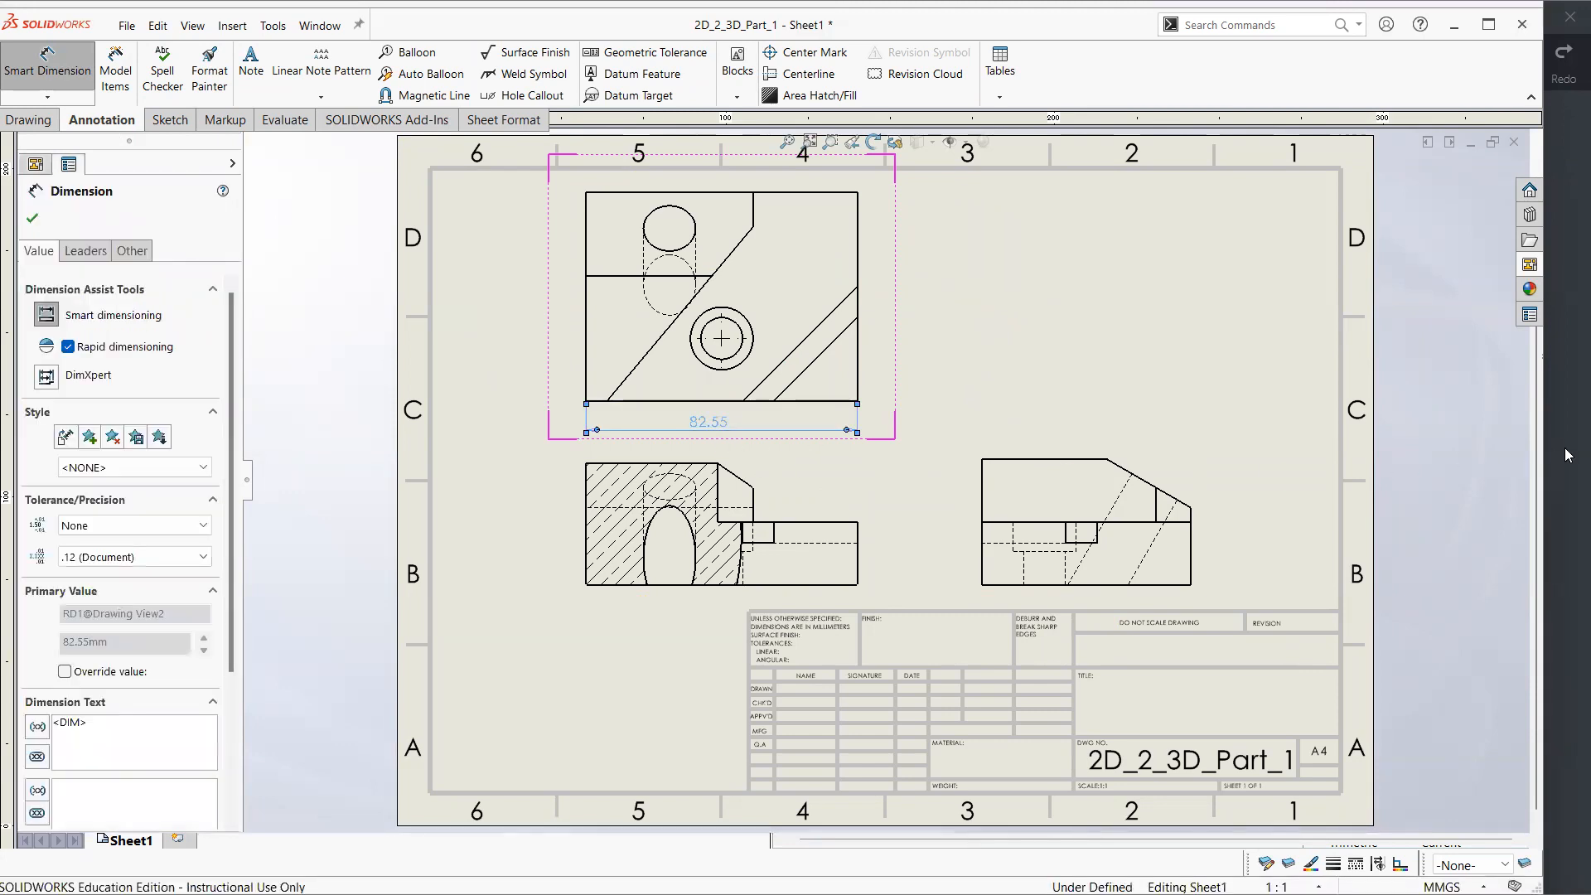
Switch to the 2D_2_3D_Part_1 reference PDF in Xodo, check where the overall dimensions are placed, and return to SOLIDWORKS
left_click(1565, 454)
left_click(255, 64)
left_click(406, 121)
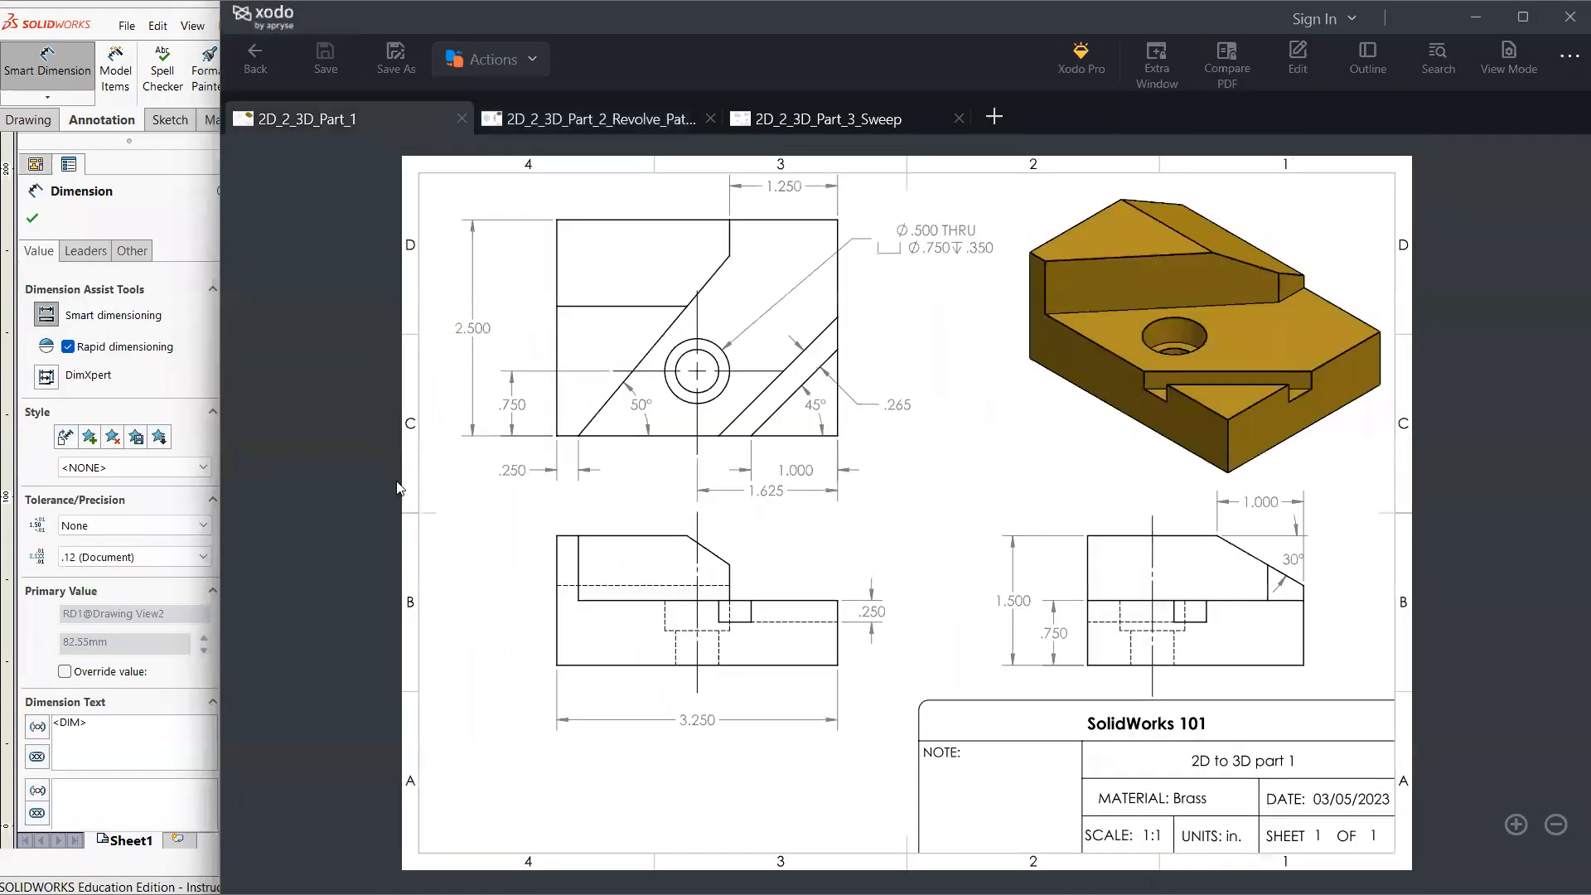
left_click(188, 419)
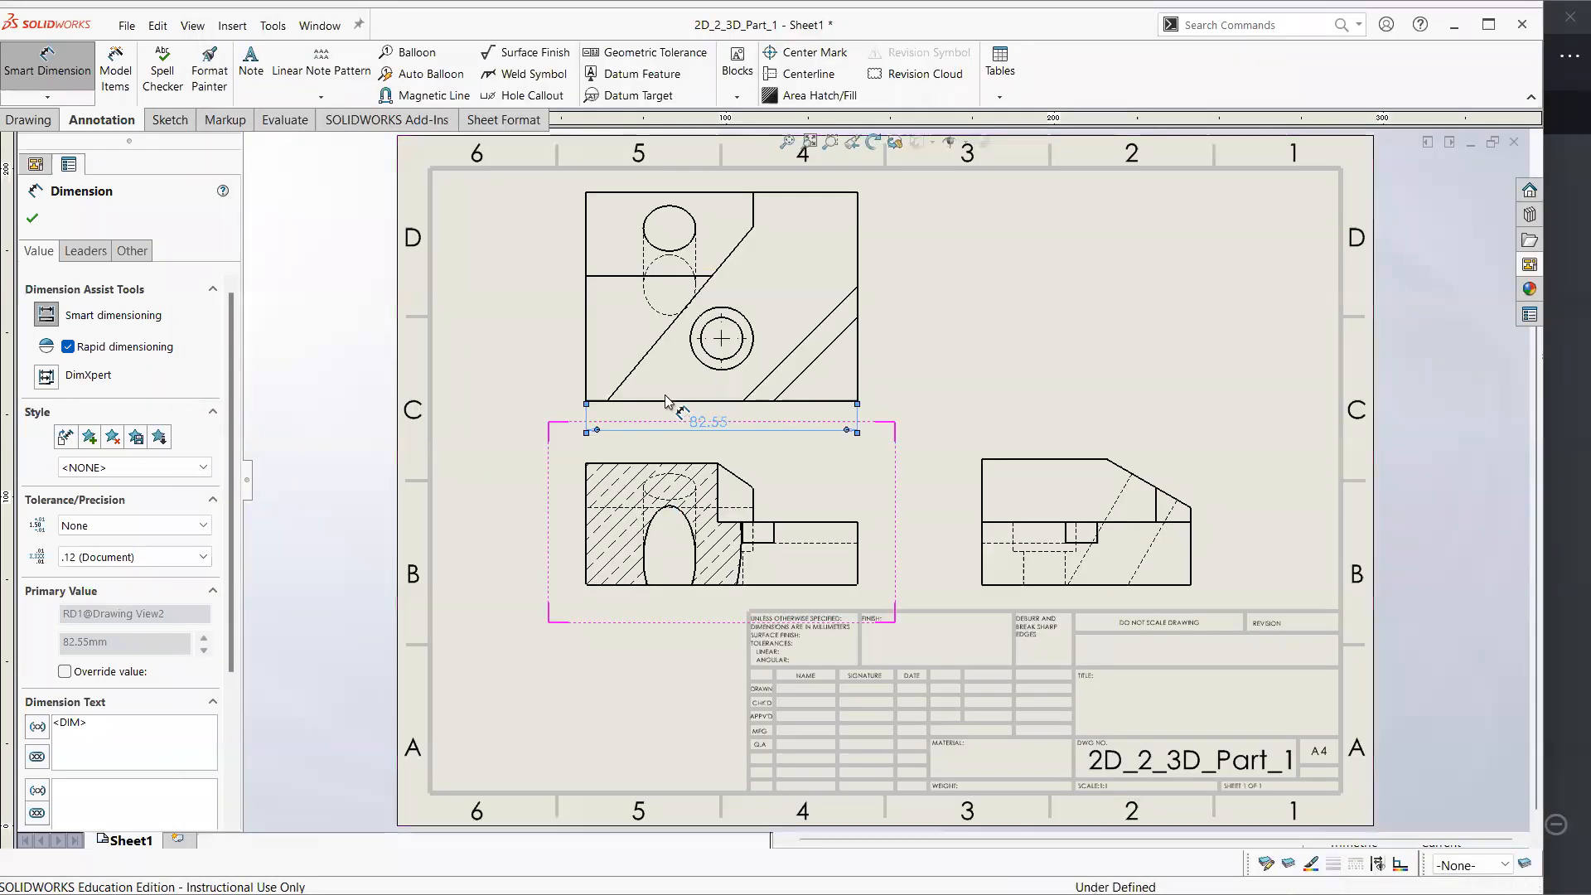
left_click(942, 385)
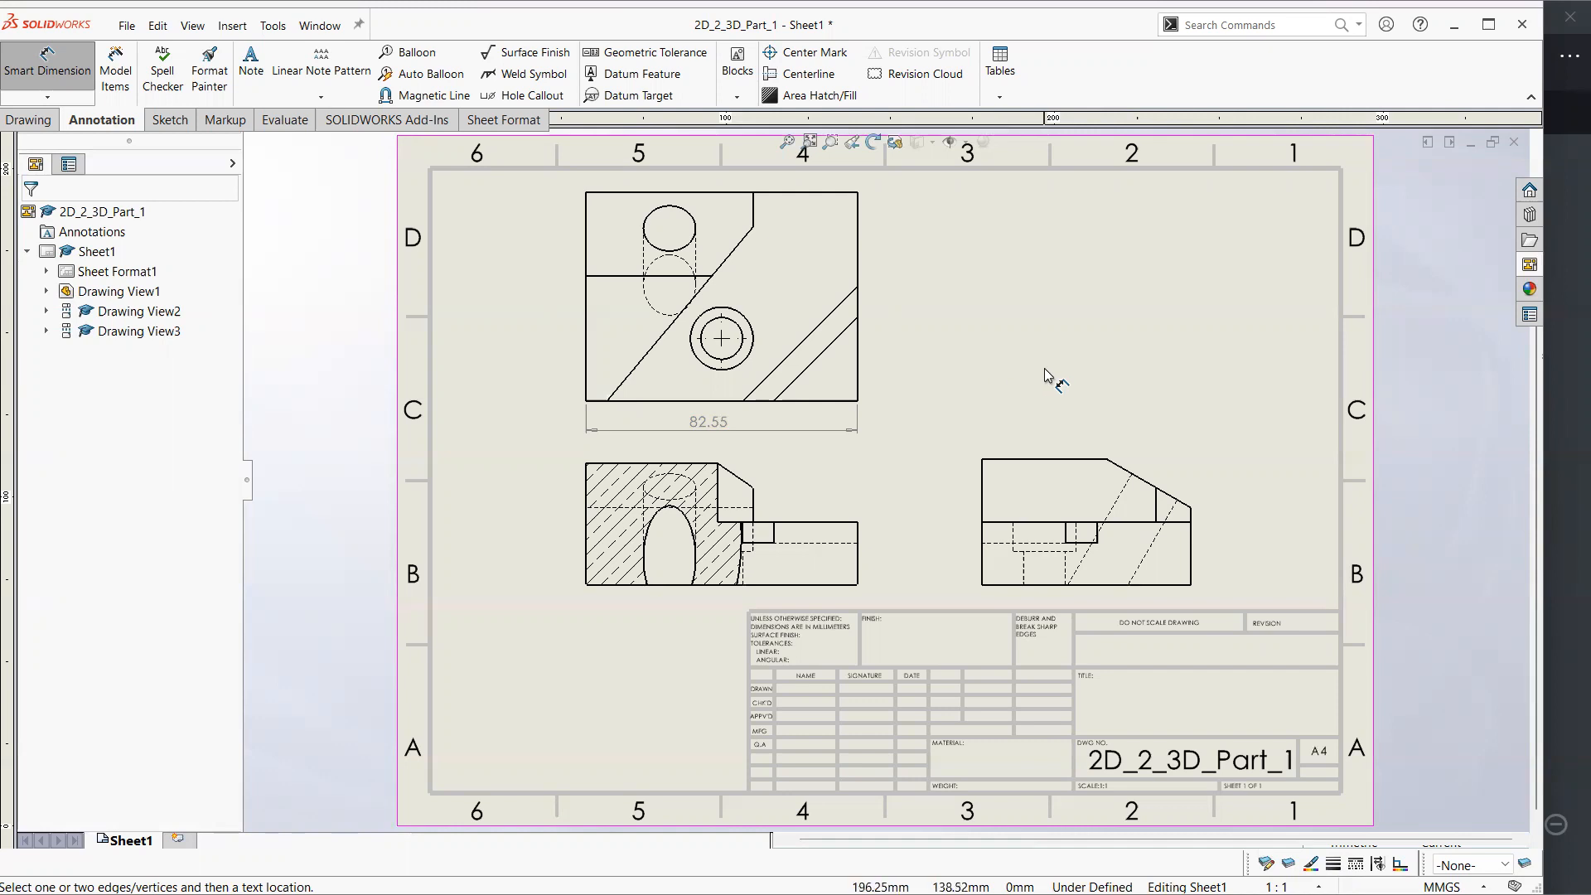
Circle the 2.500 and 3.250 overall dimensions in blue on the reference PDF in Xodo, and return to SOLIDWORKS
left_click(1567, 467)
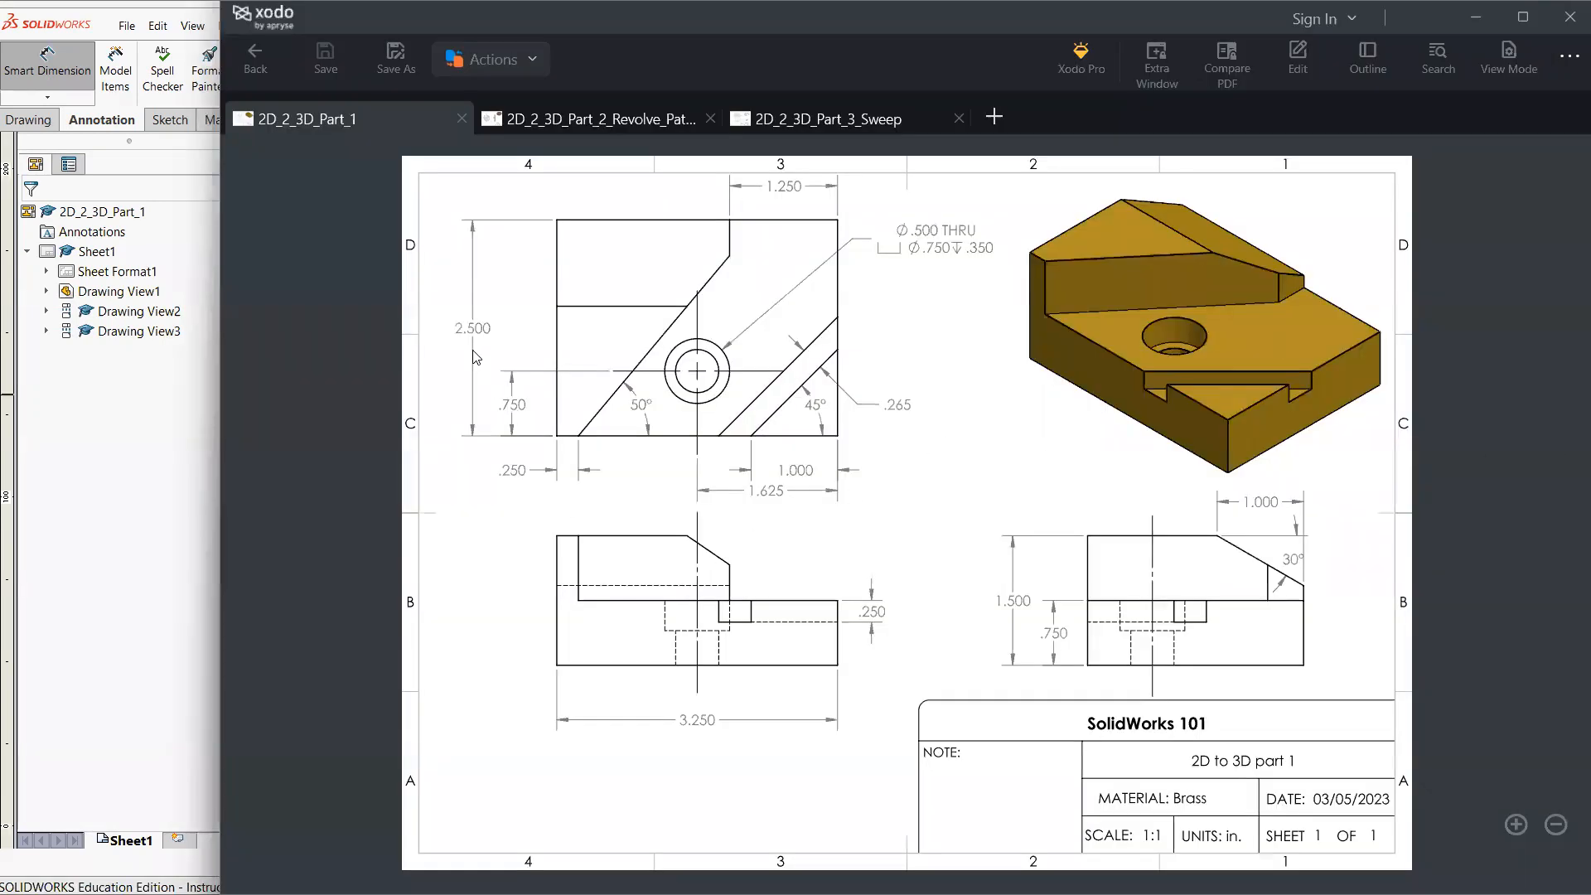
left_click(1298, 60)
left_click(798, 72)
mouse_move(502, 275)
left_mouse_down()
mouse_move(512, 338)
mouse_move(487, 283)
left_mouse_up()
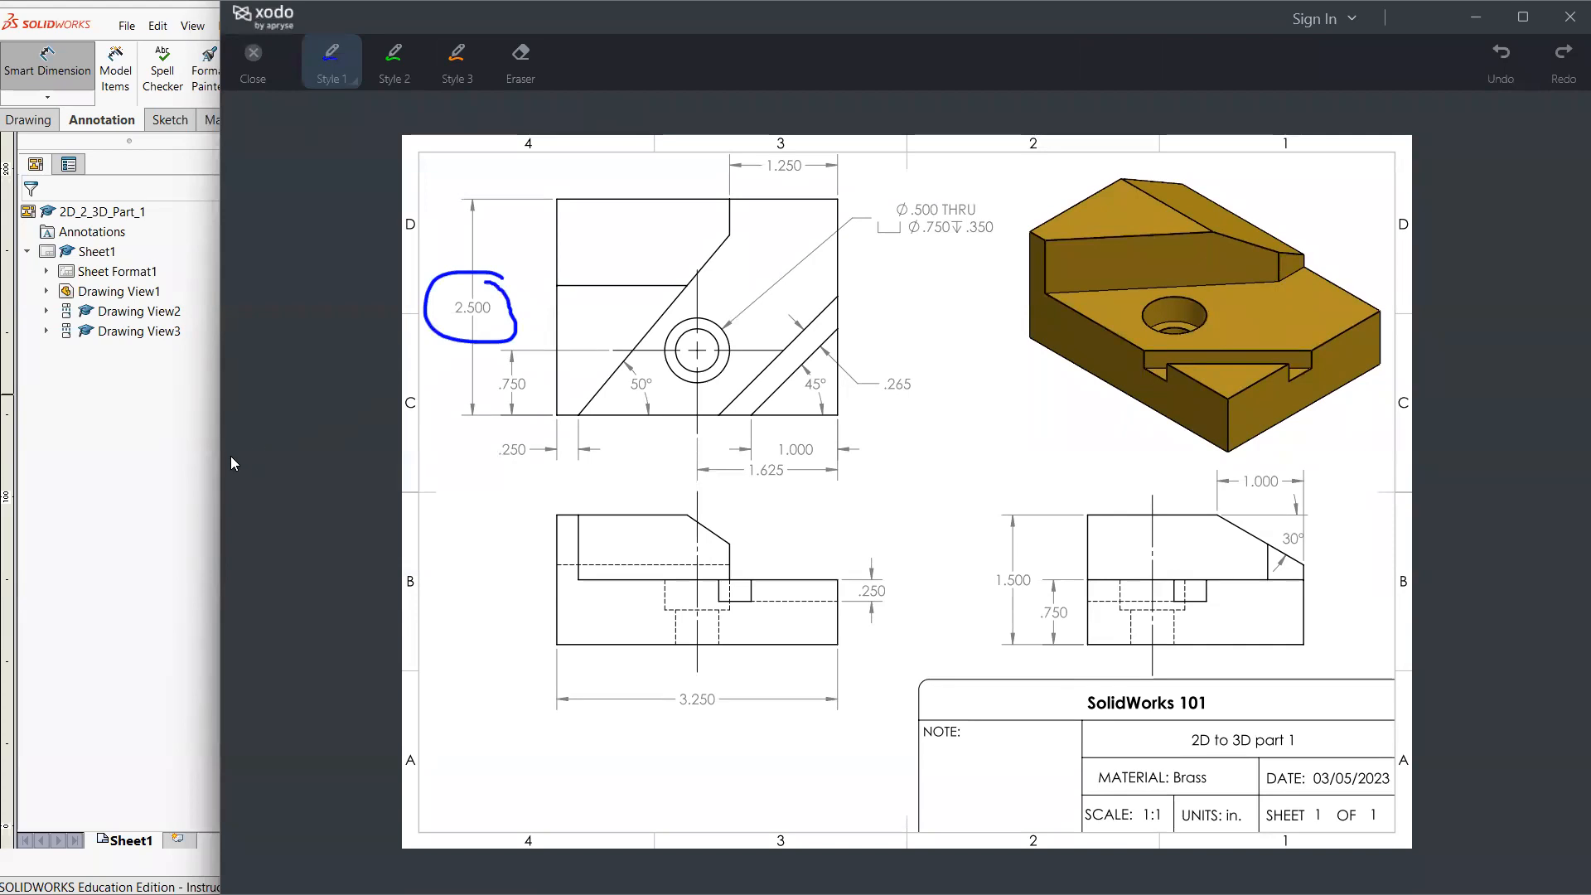
left_click(196, 464)
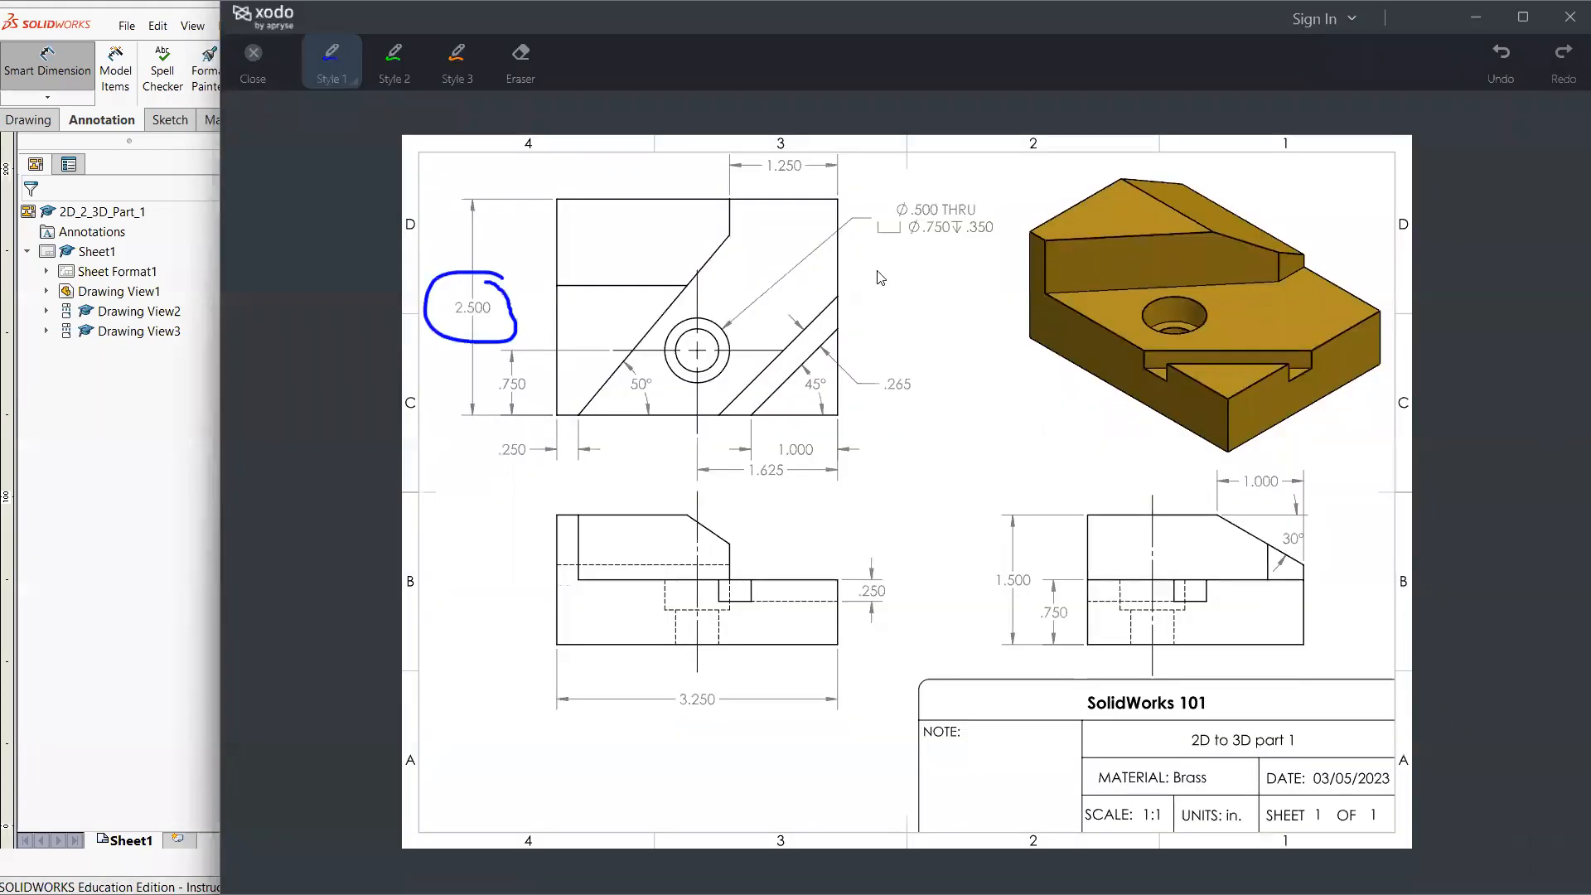
left_click(1570, 445)
mouse_move(782, 677)
left_mouse_down()
mouse_move(745, 736)
mouse_move(734, 655)
left_mouse_up()
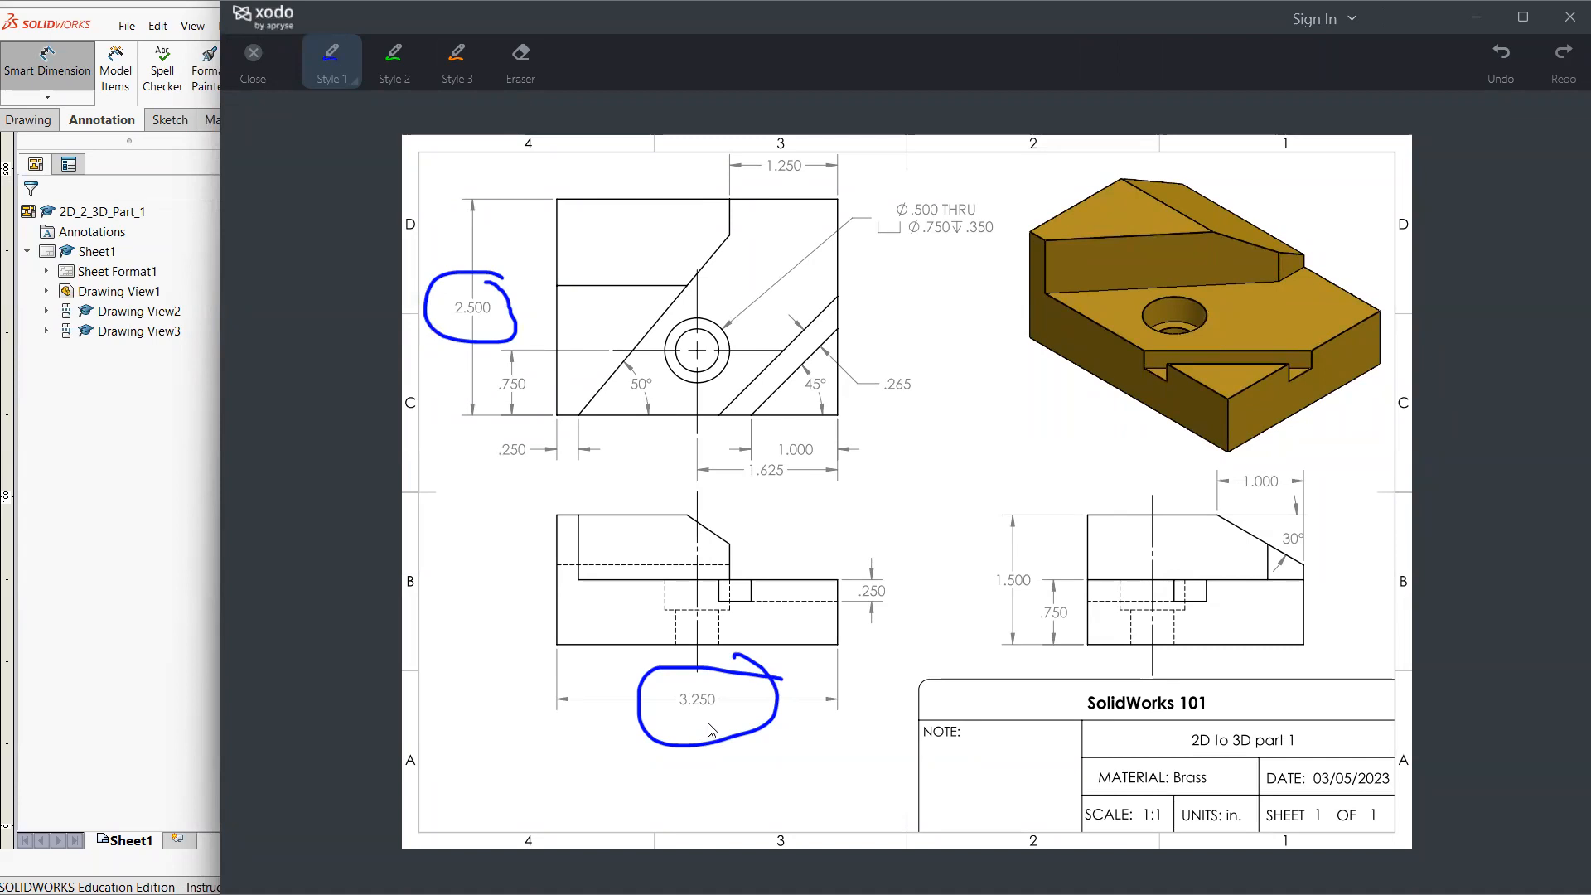
left_click(137, 662)
Undo the top view's width dimension and the broken-out section, and delete the remaining closed spline from the front view
left_click(595, 437)
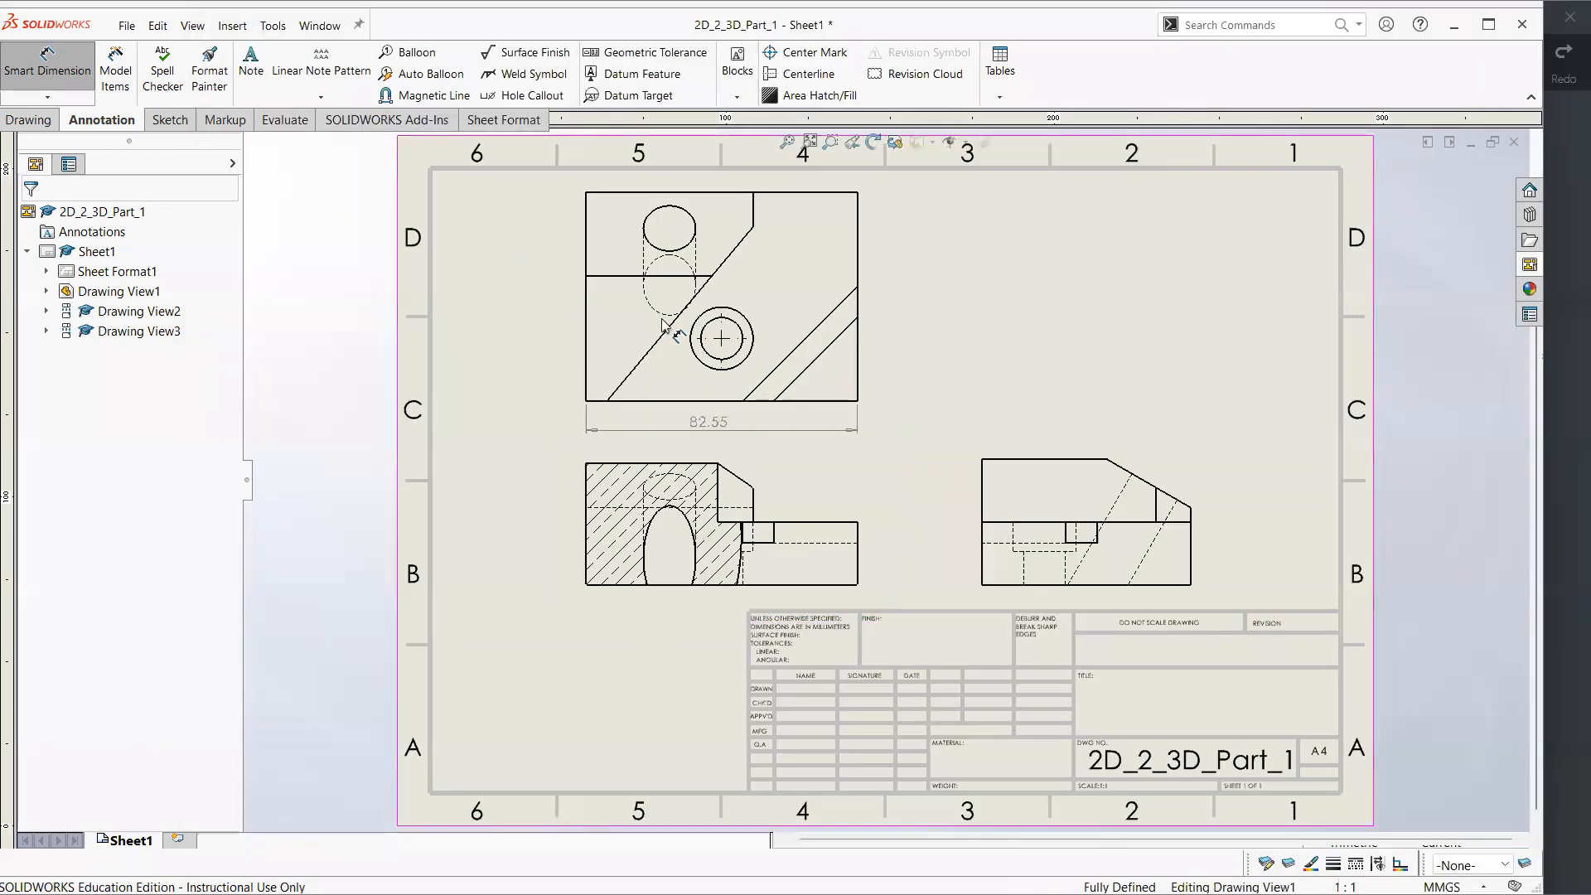
key("ctrl+z")
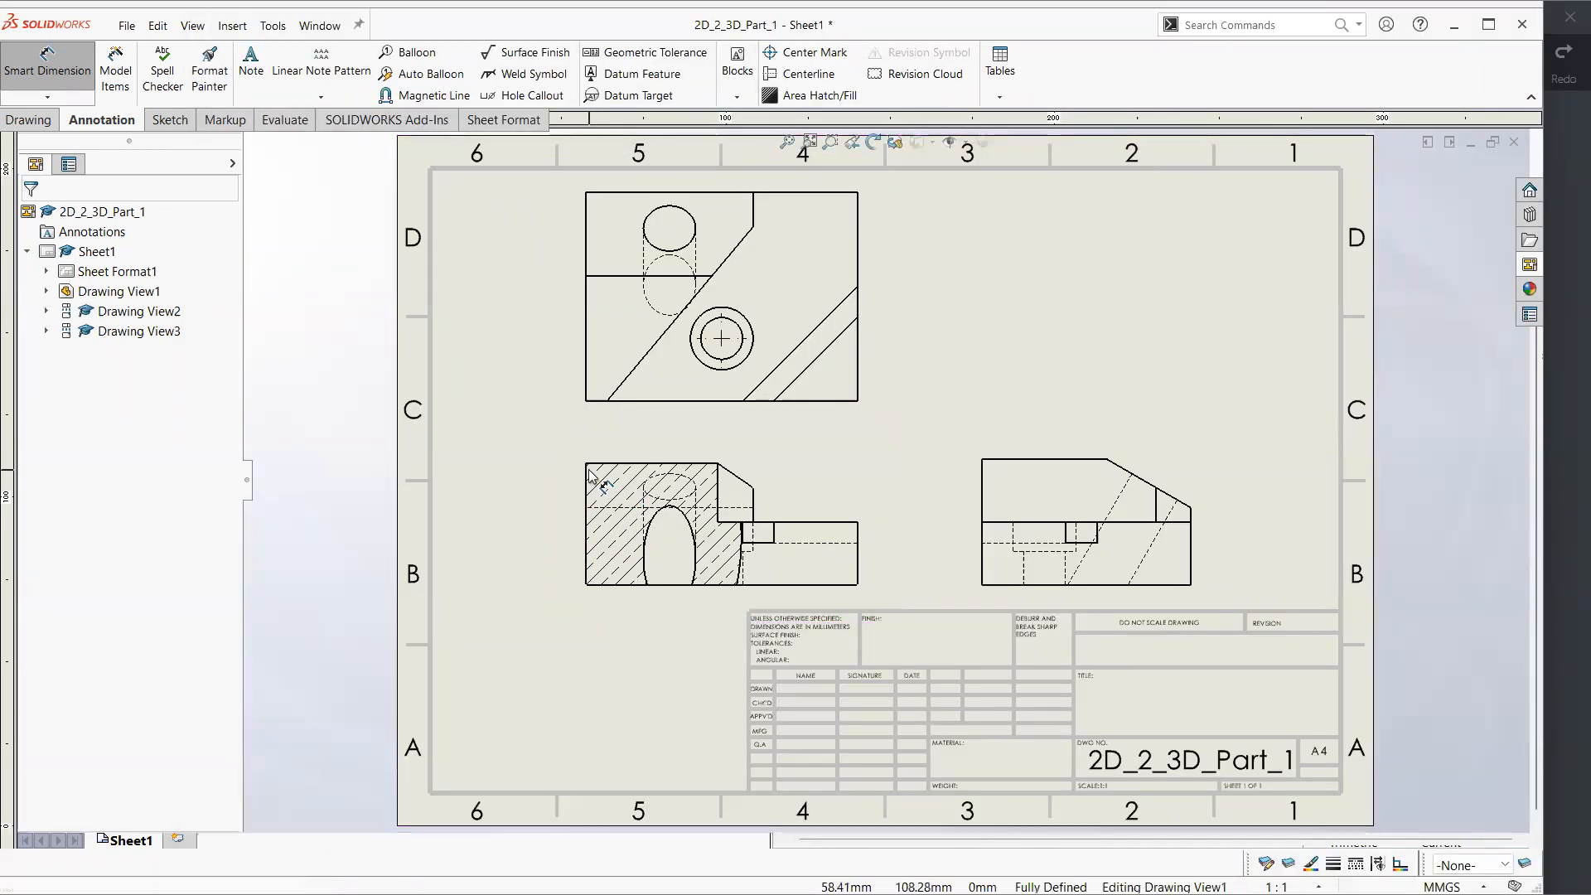
key("ctrl+z")
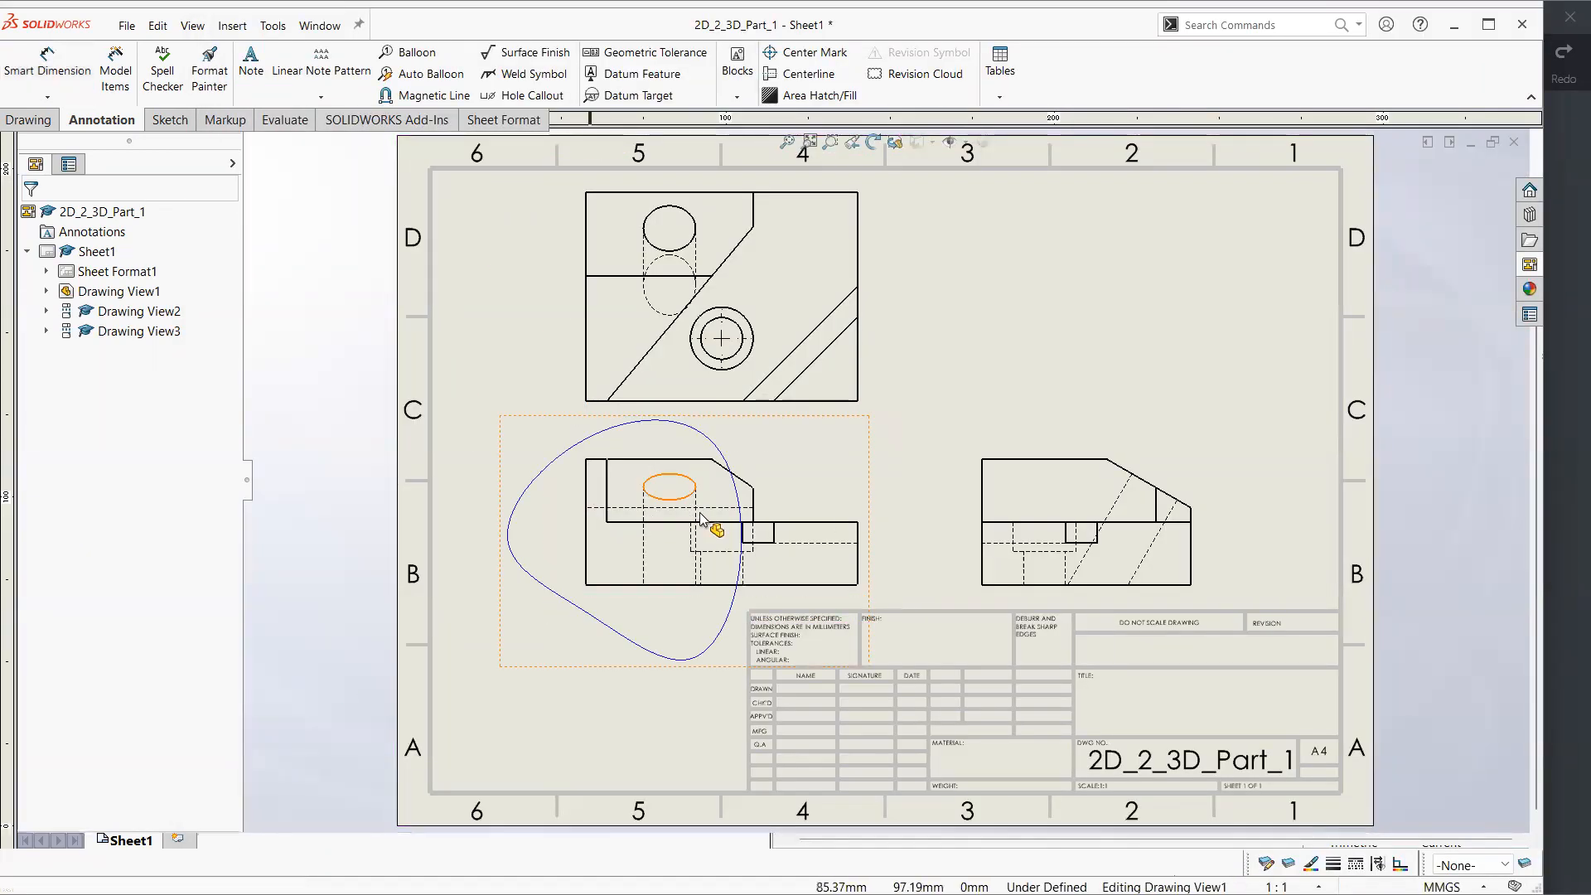
left_click(550, 469)
key("Delete")
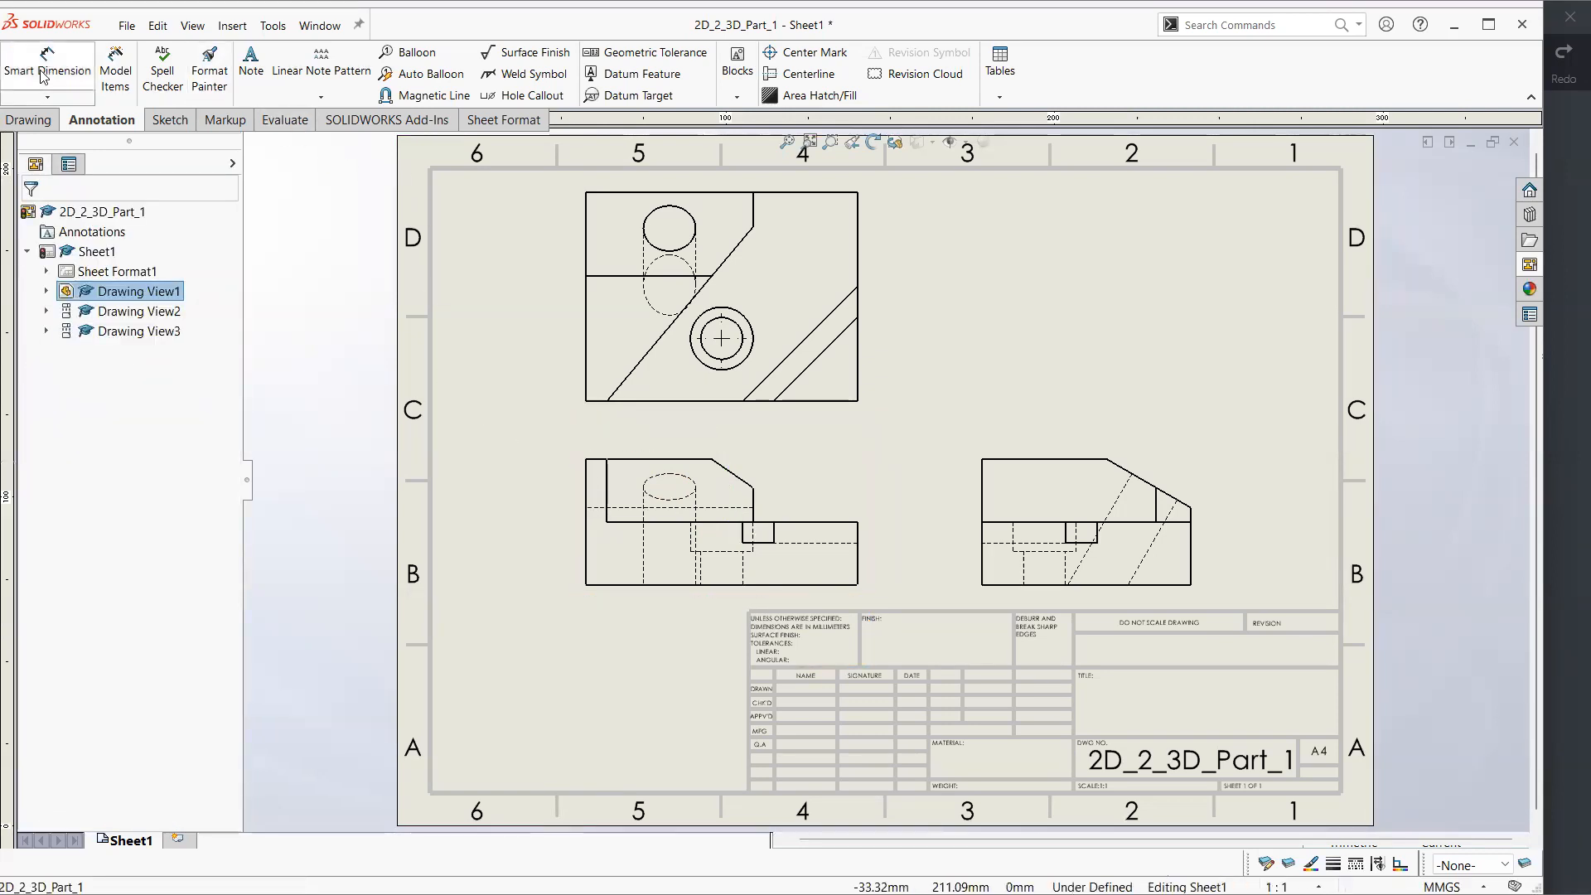
Dimension the front view's overall width below its bottom edge and switch the document units to IPS
left_click(45, 70)
left_click(720, 585)
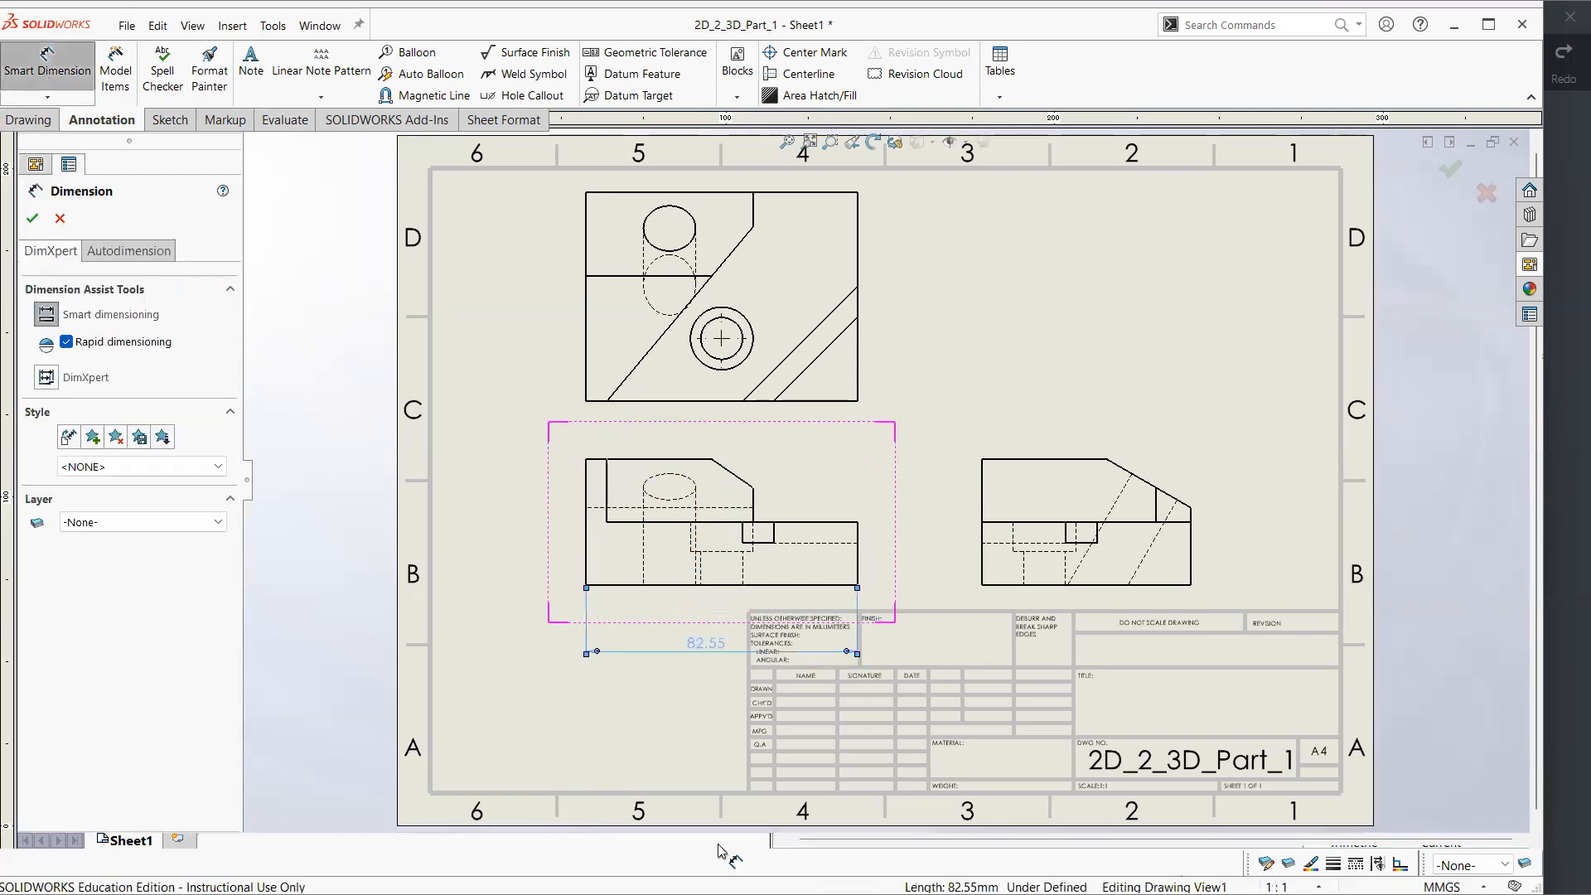
left_click(831, 827)
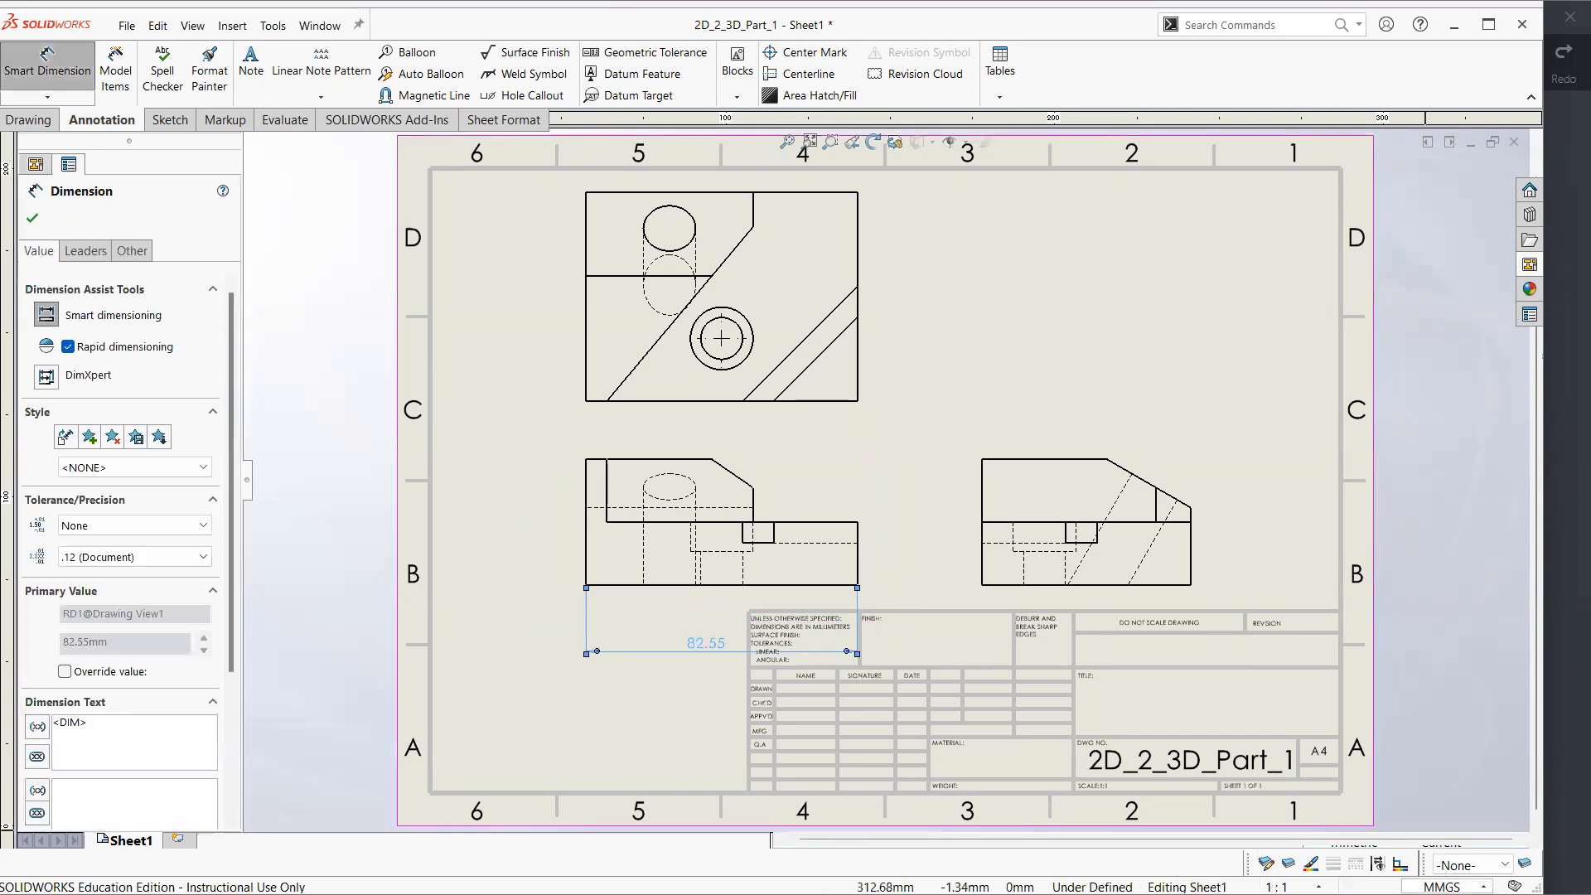
left_click(1442, 886)
left_click(1432, 832)
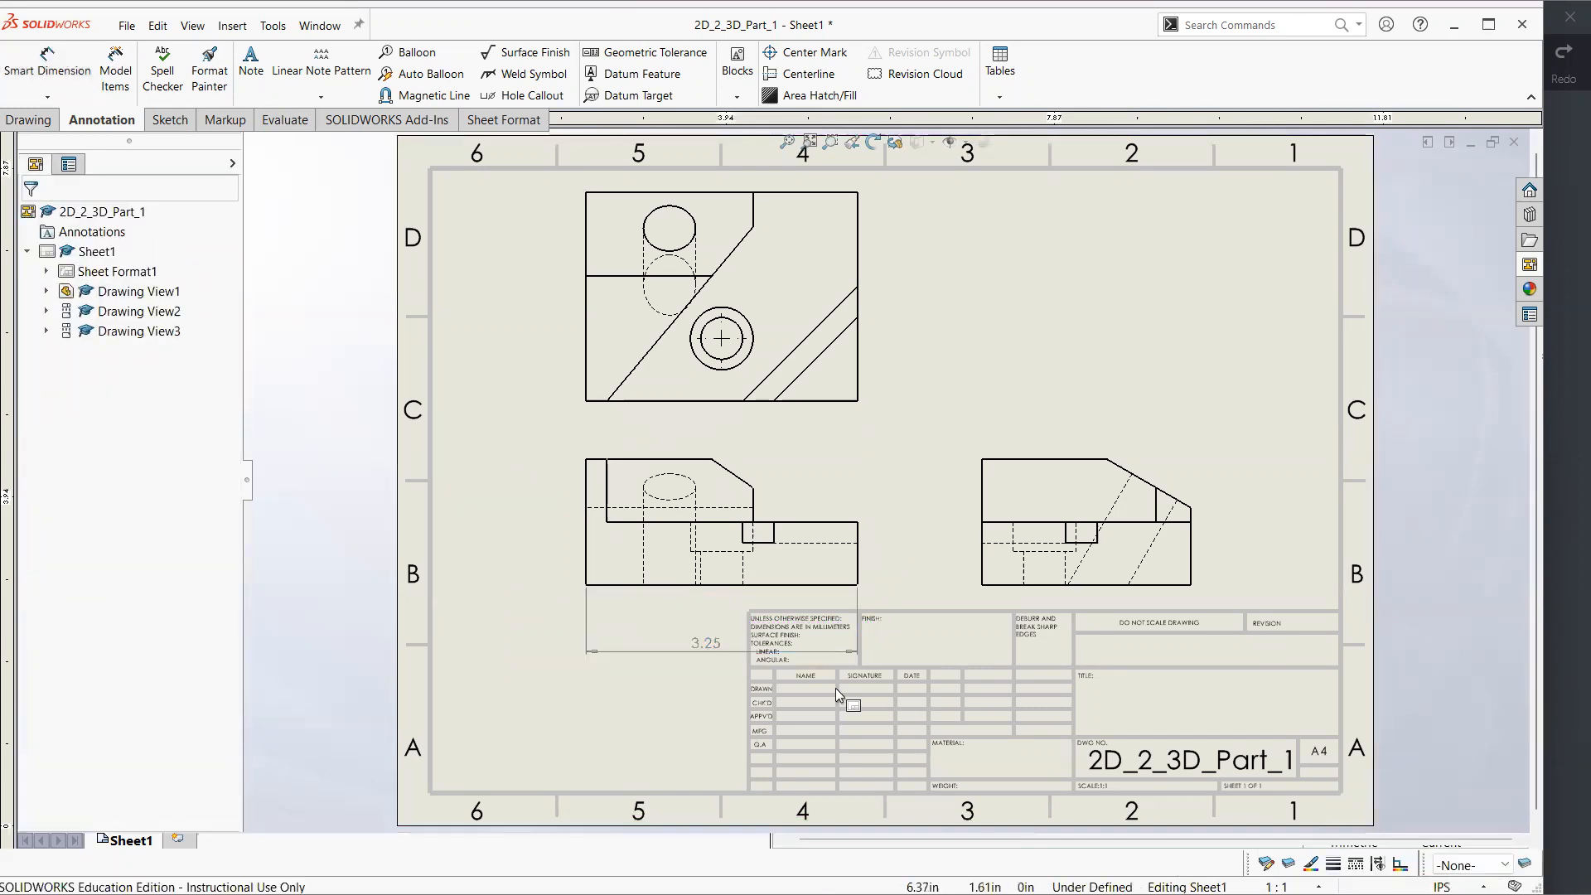
Give the front view's overall width dimension a symmetric tolerance of 0.1 in
left_click(705, 643)
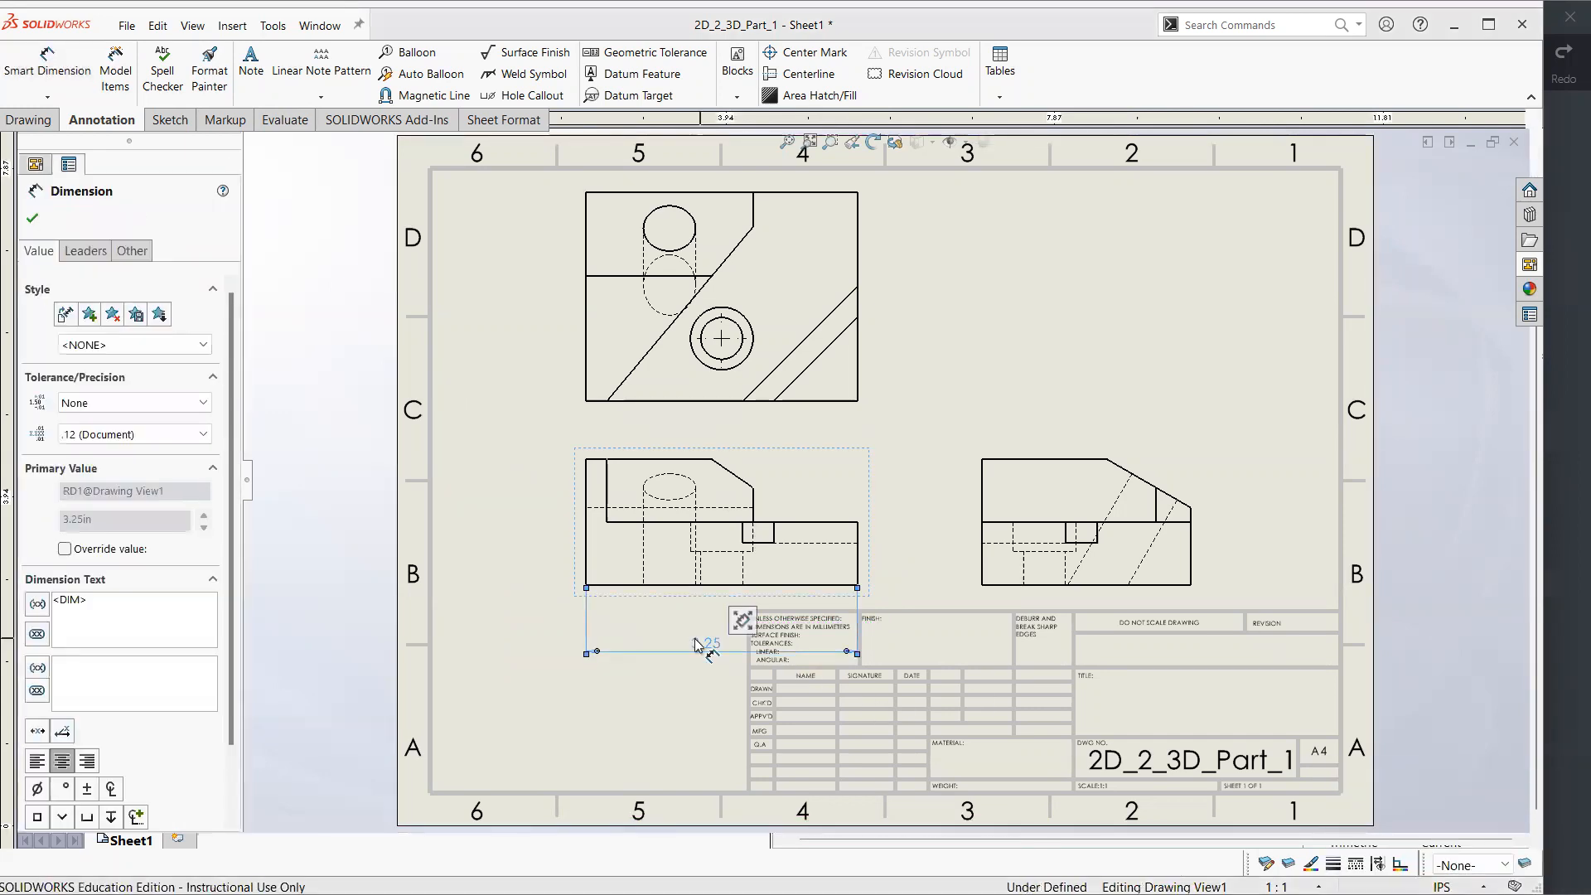
left_click(158, 406)
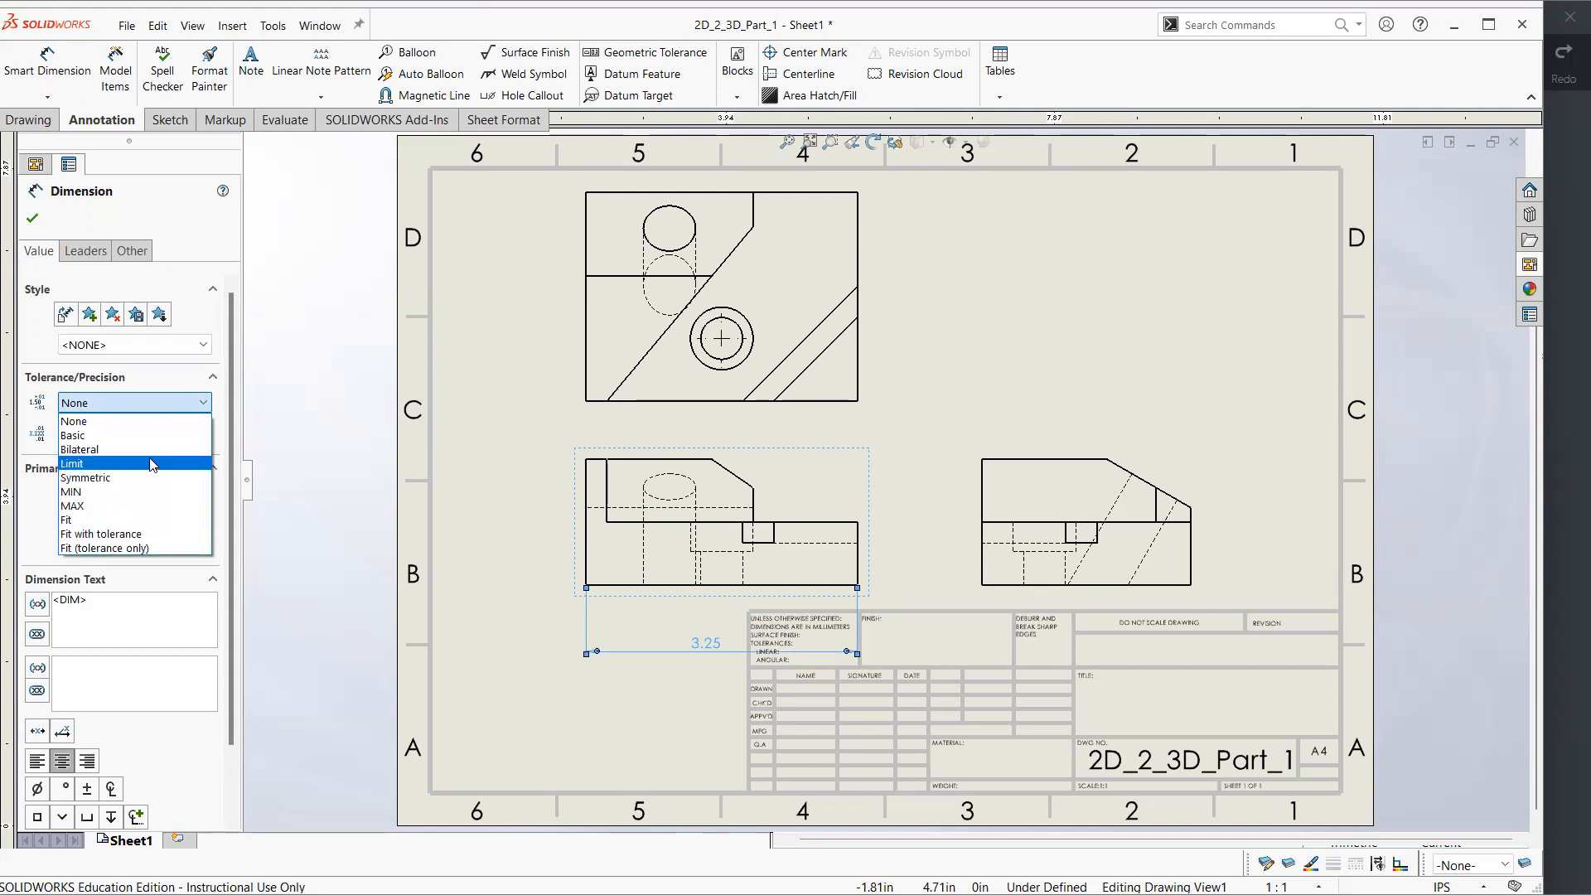
left_click(140, 478)
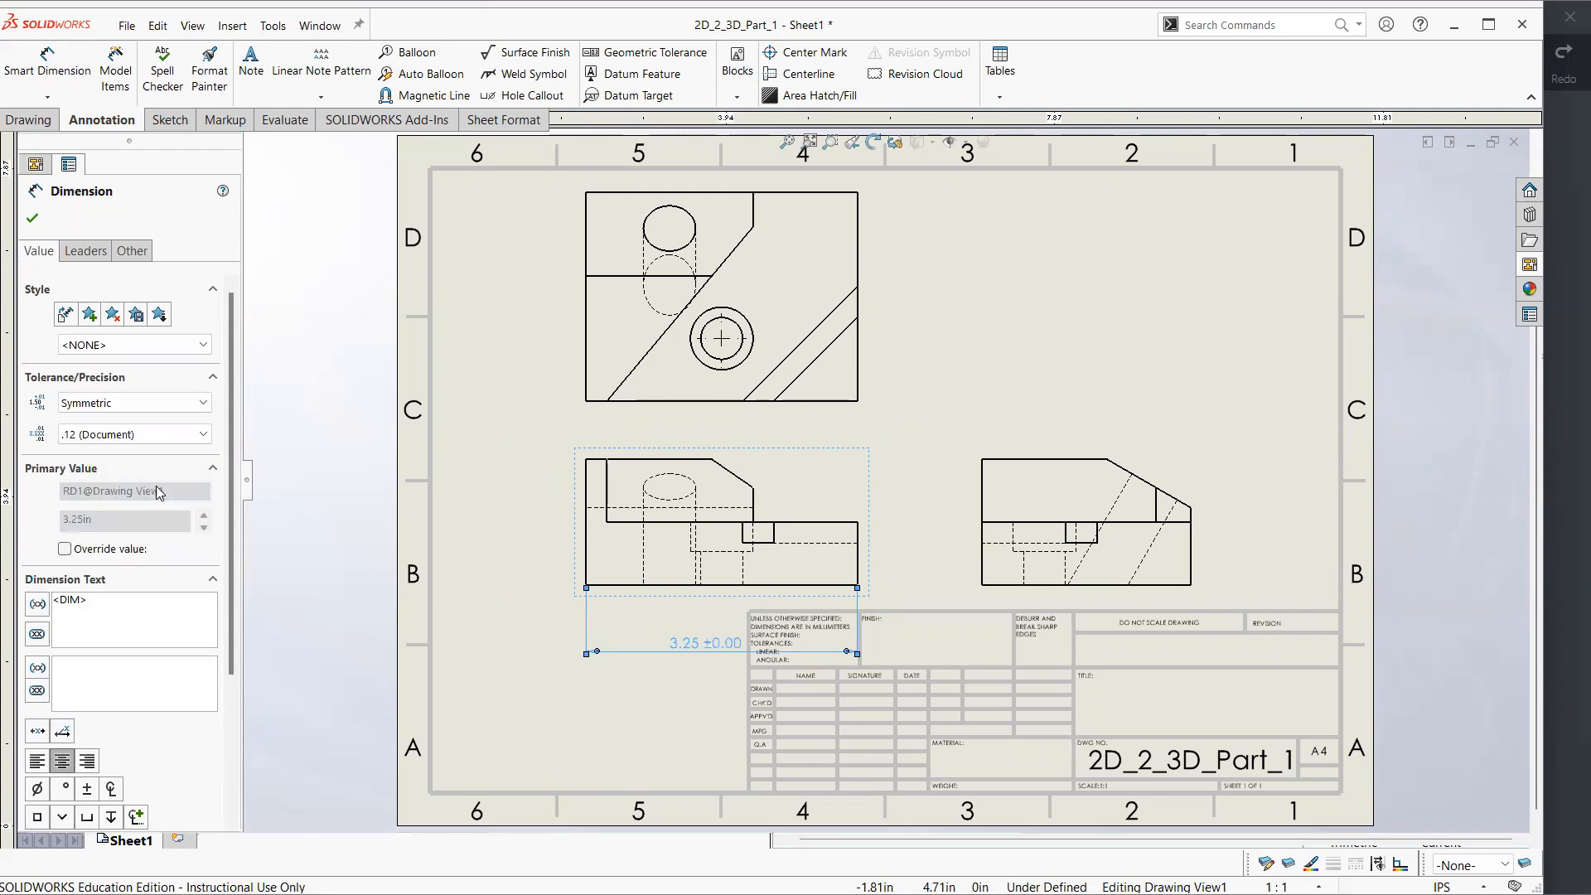
left_click(155, 434)
type("0.10in")
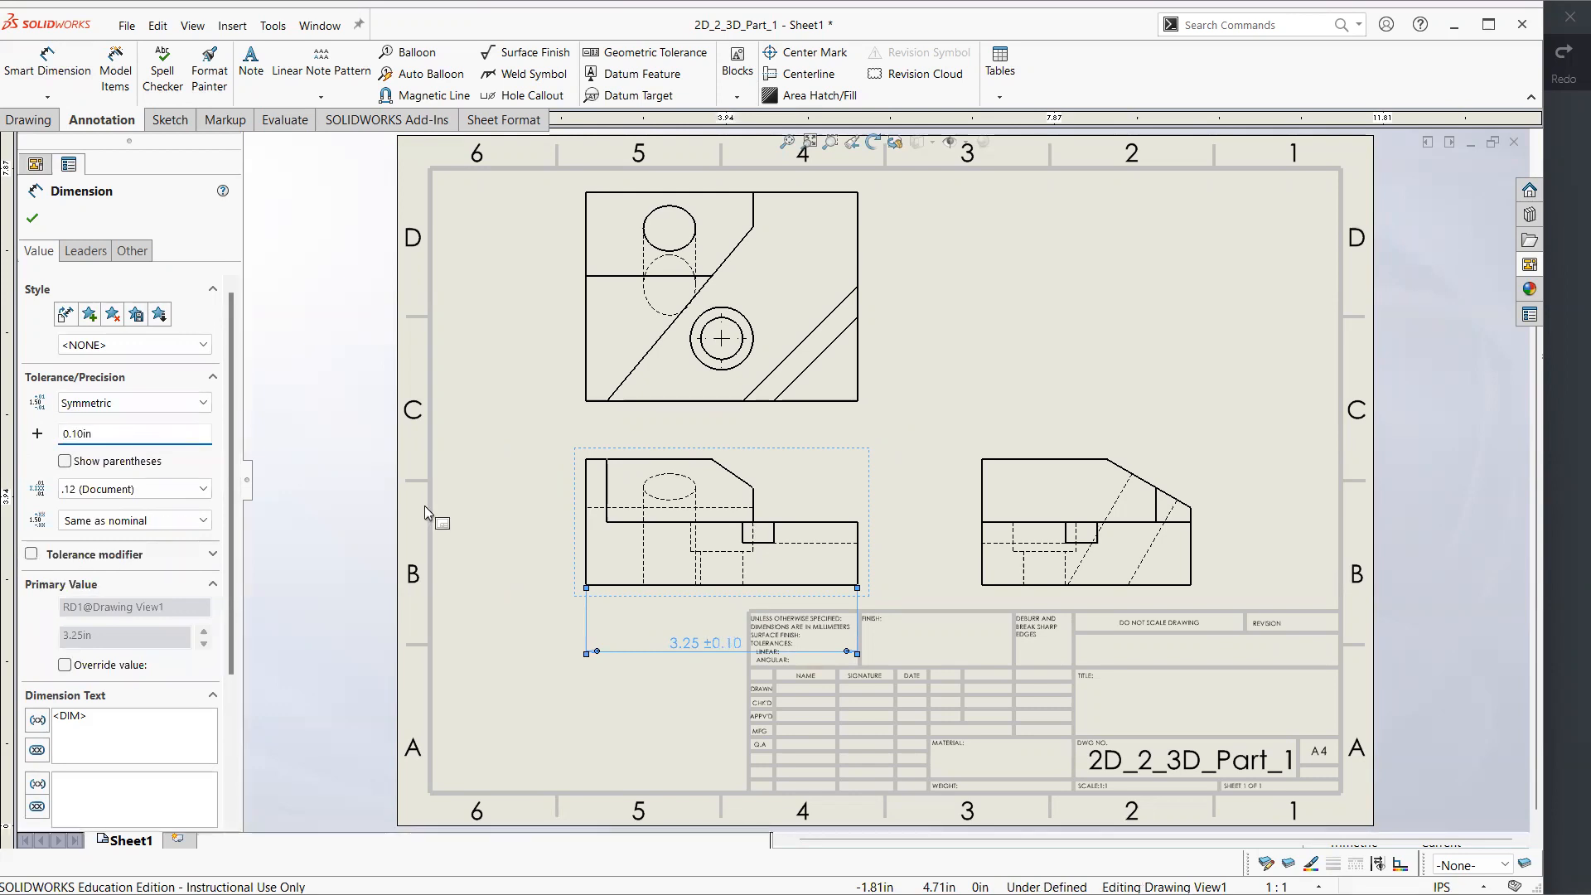
left_click(605, 717)
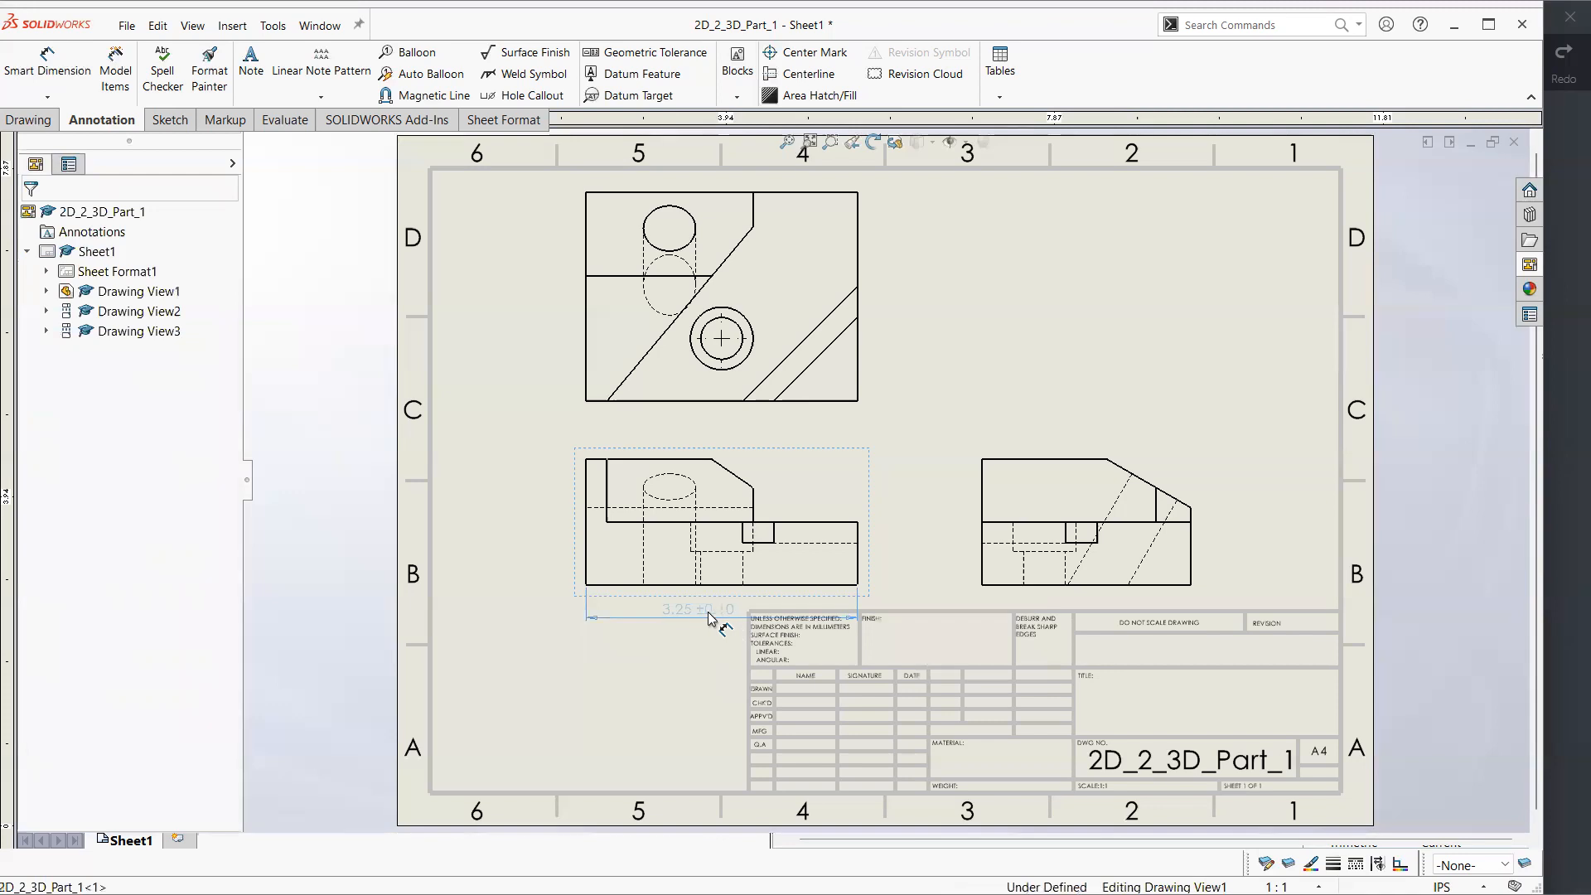
Reposition the overall width dimension below the front view, trying placements closer to and farther from the bottom edge
left_click(708, 609)
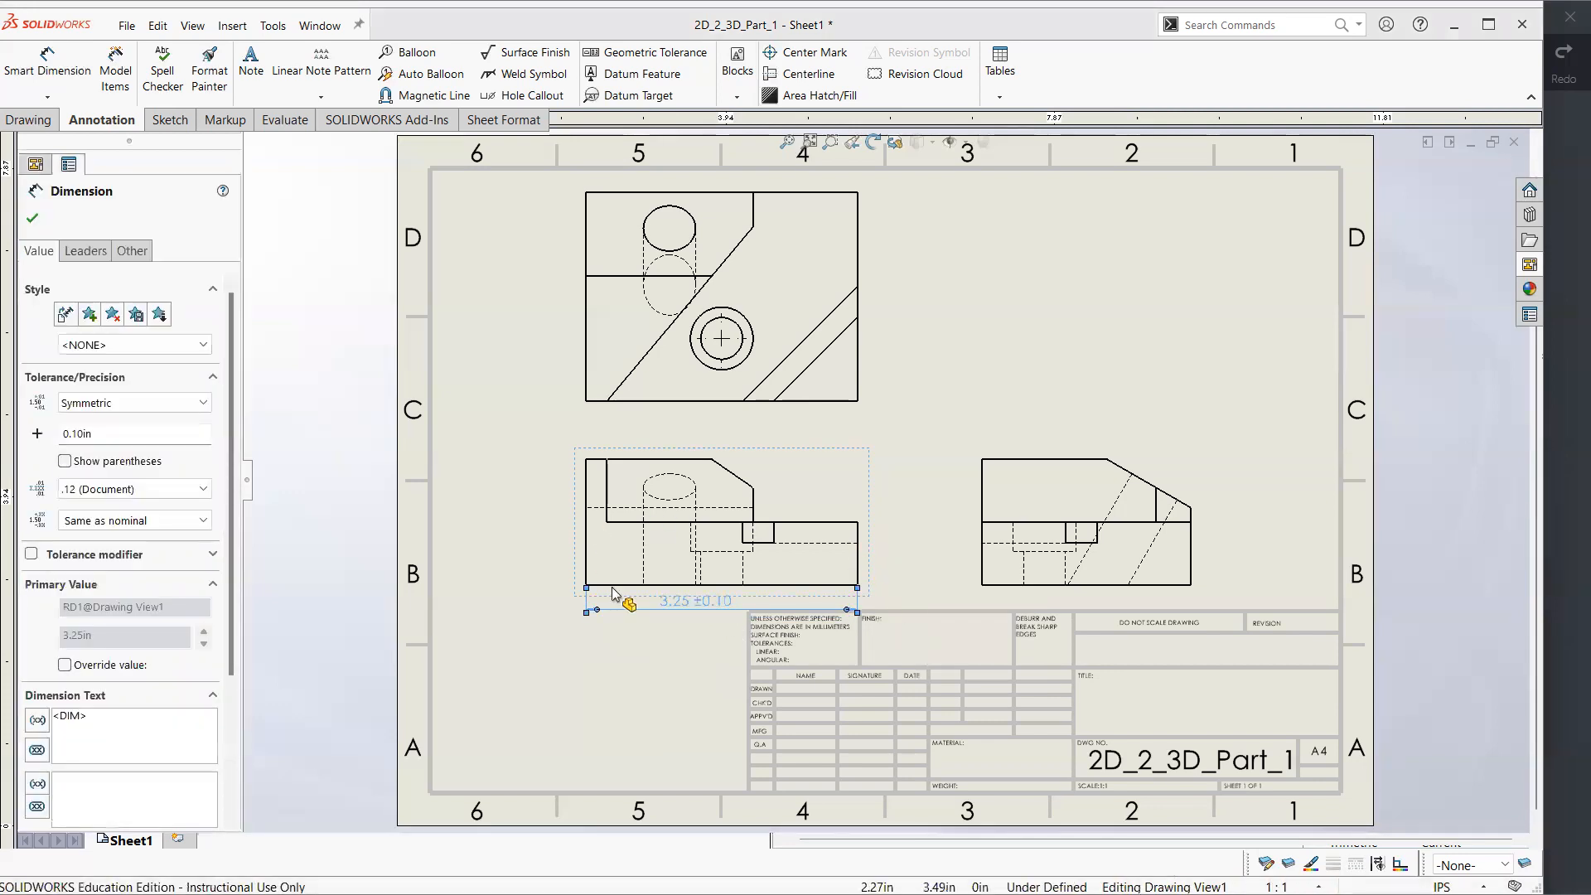
left_click(696, 623)
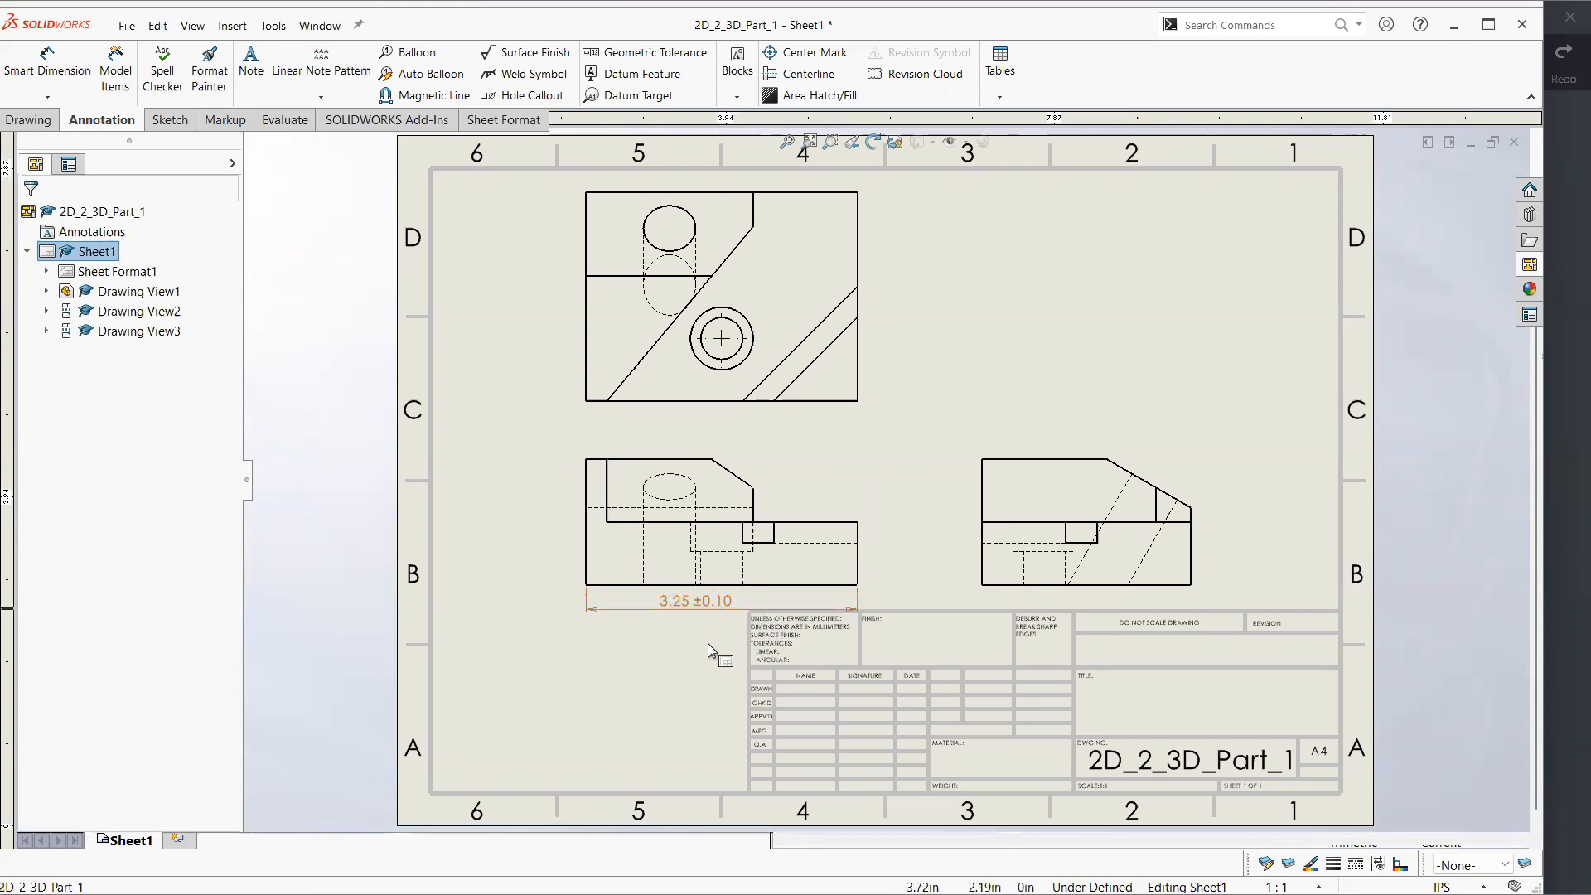
left_click_drag(708, 595, 708, 661)
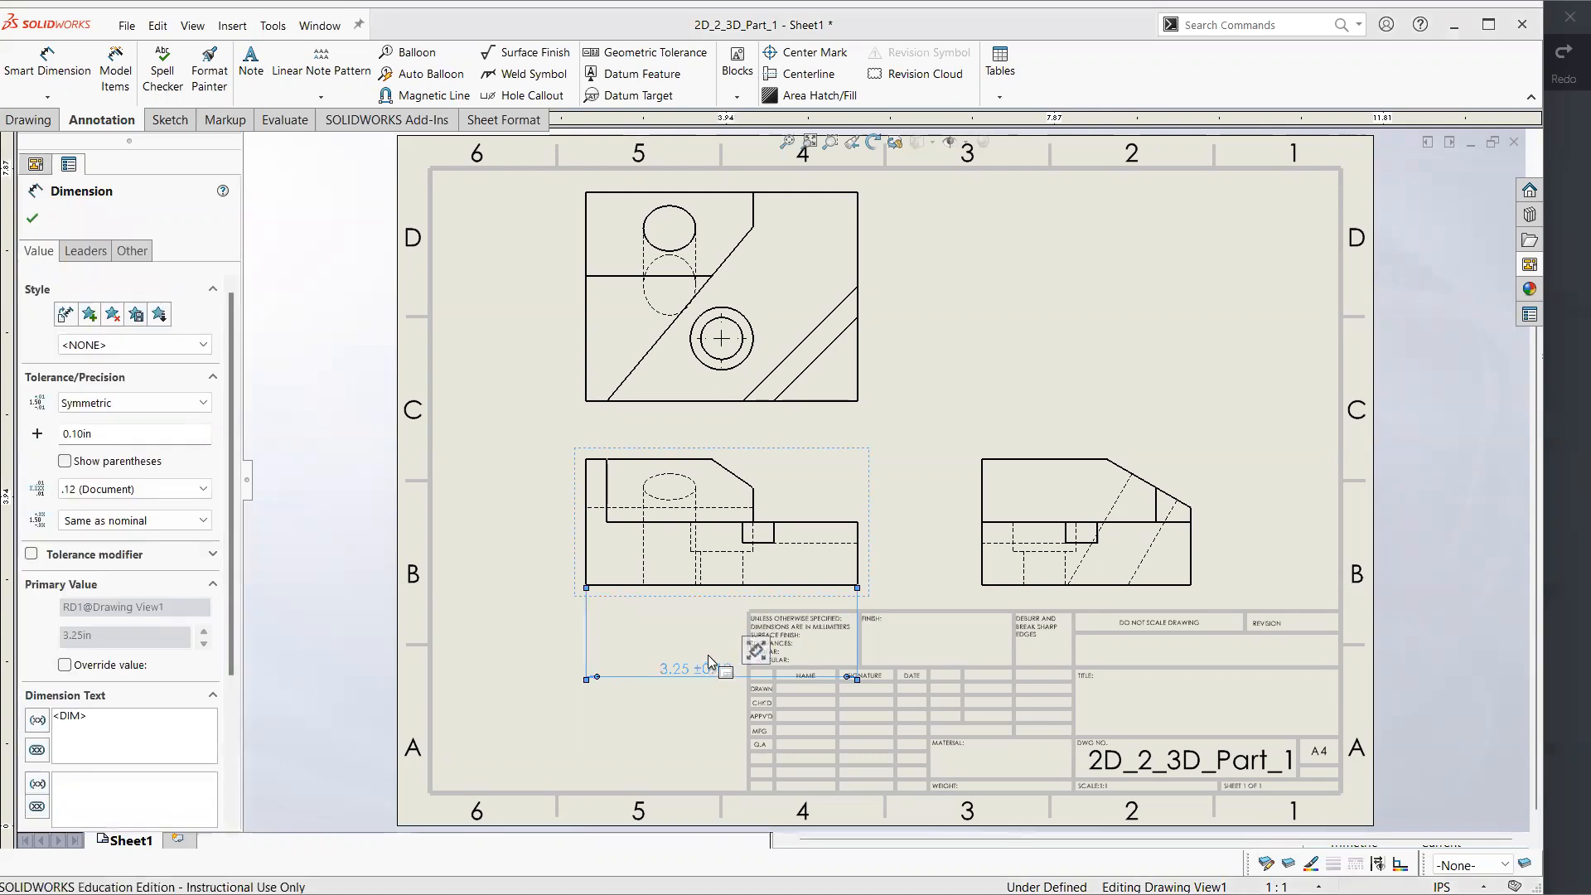
left_click(686, 700)
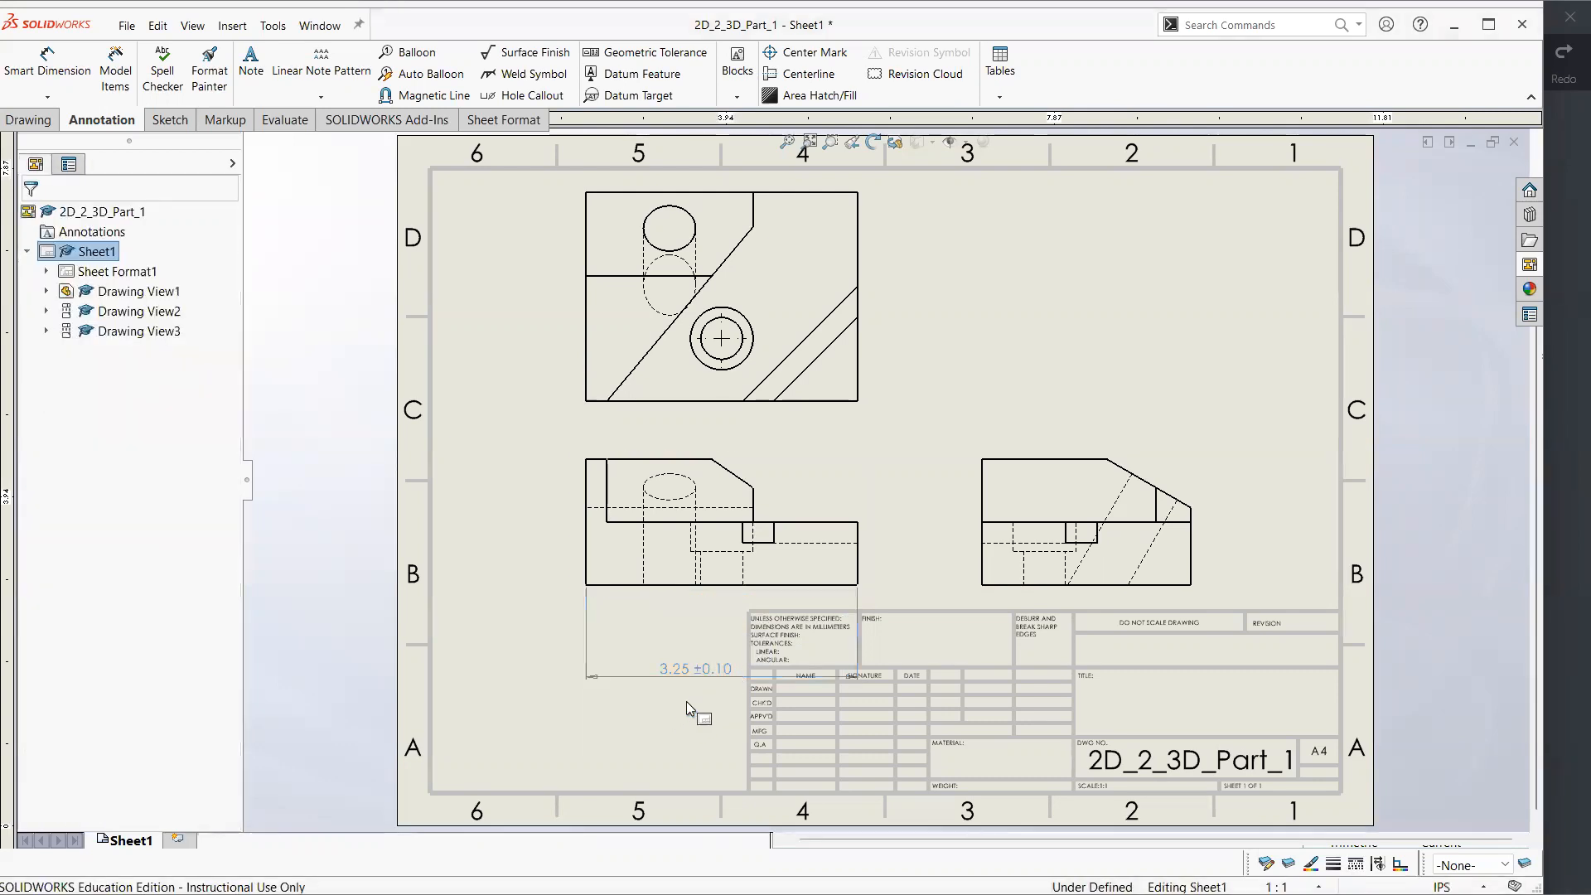
left_click_drag(709, 669, 710, 630)
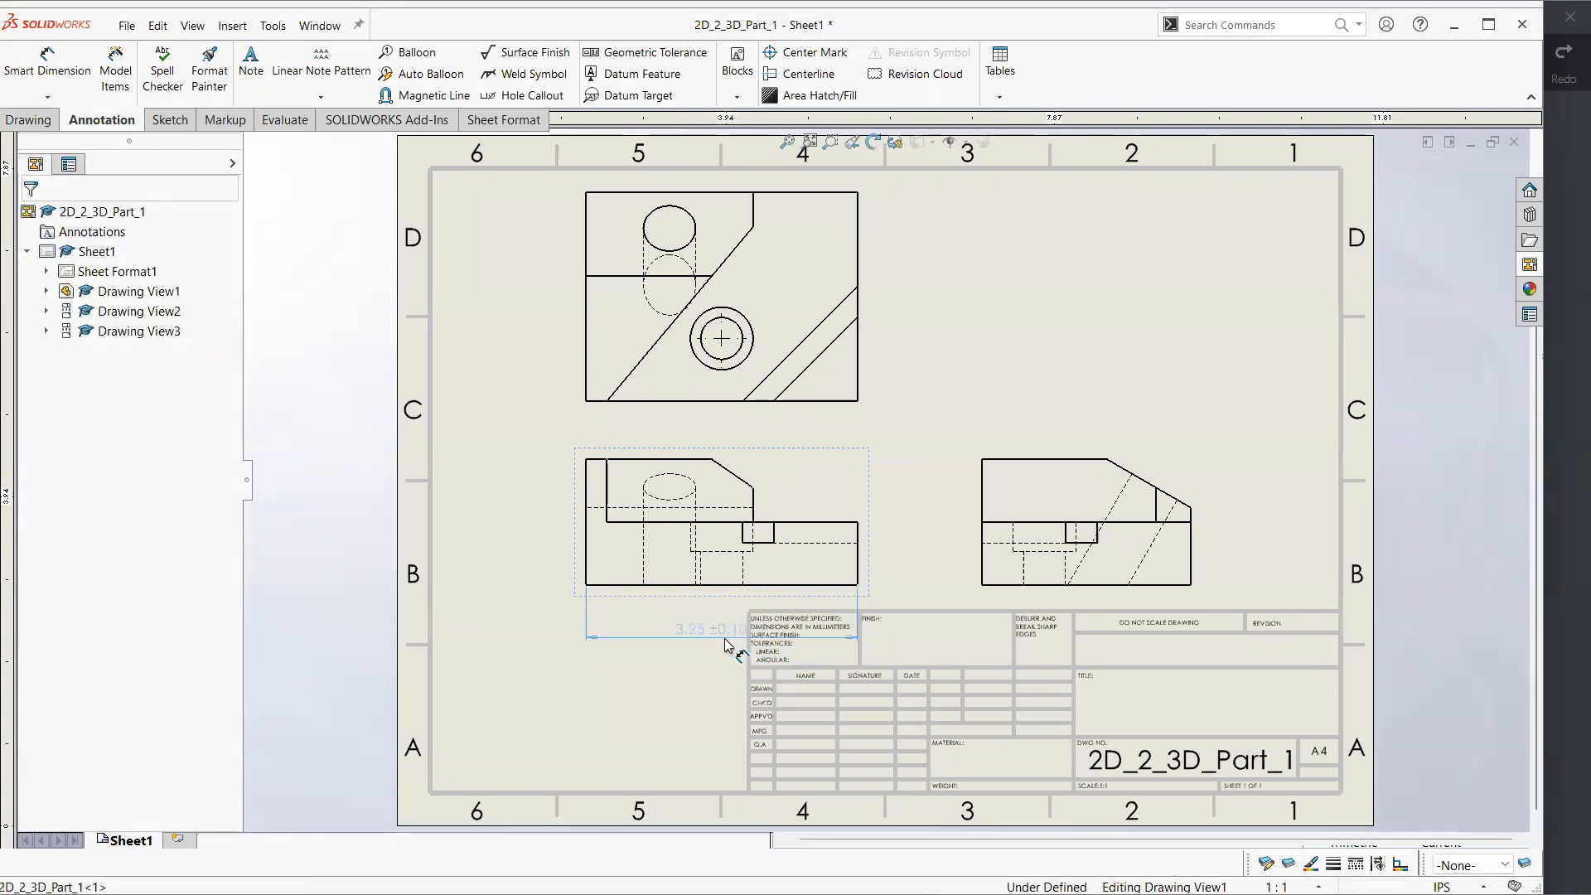
left_click(695, 696)
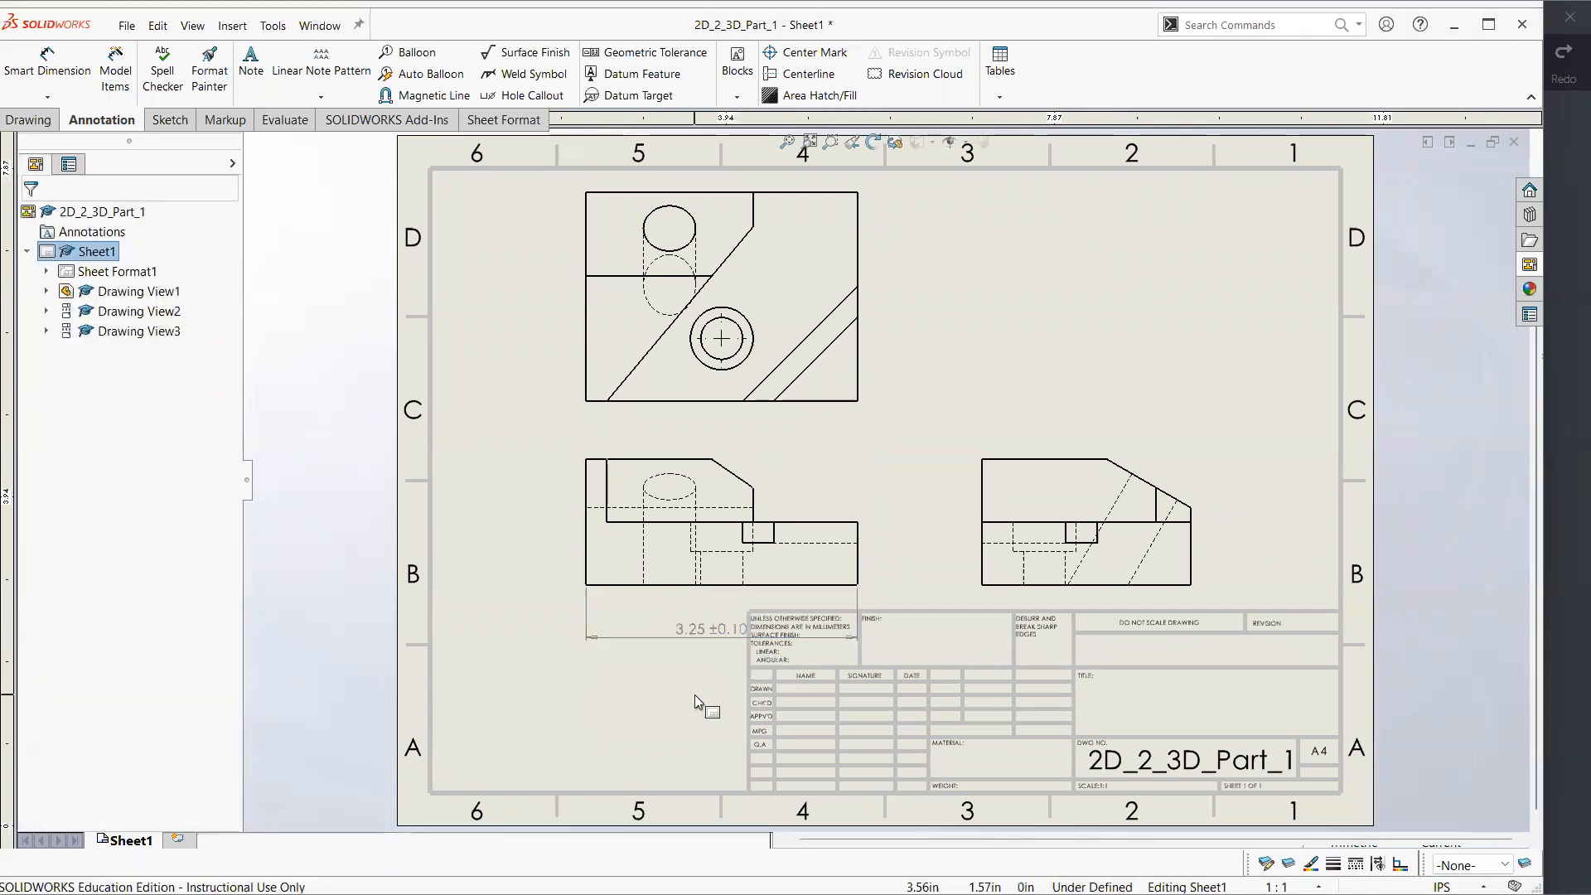
Reduce the overall width dimension's symmetric tolerance to 0.01 in, and try an even tighter value
left_click(721, 642)
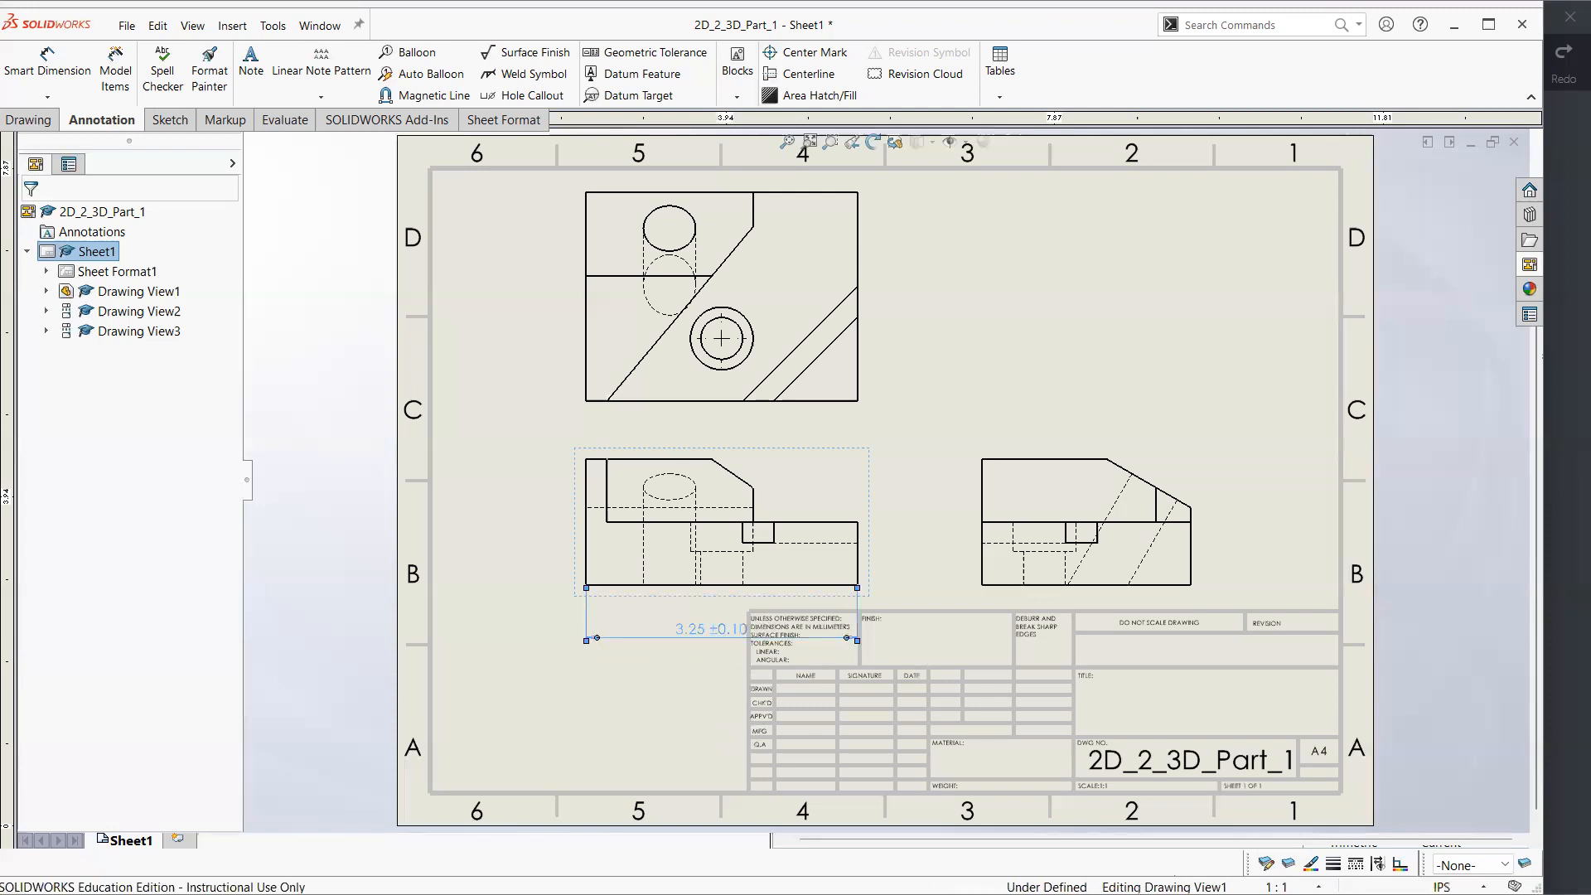
left_click(70, 433)
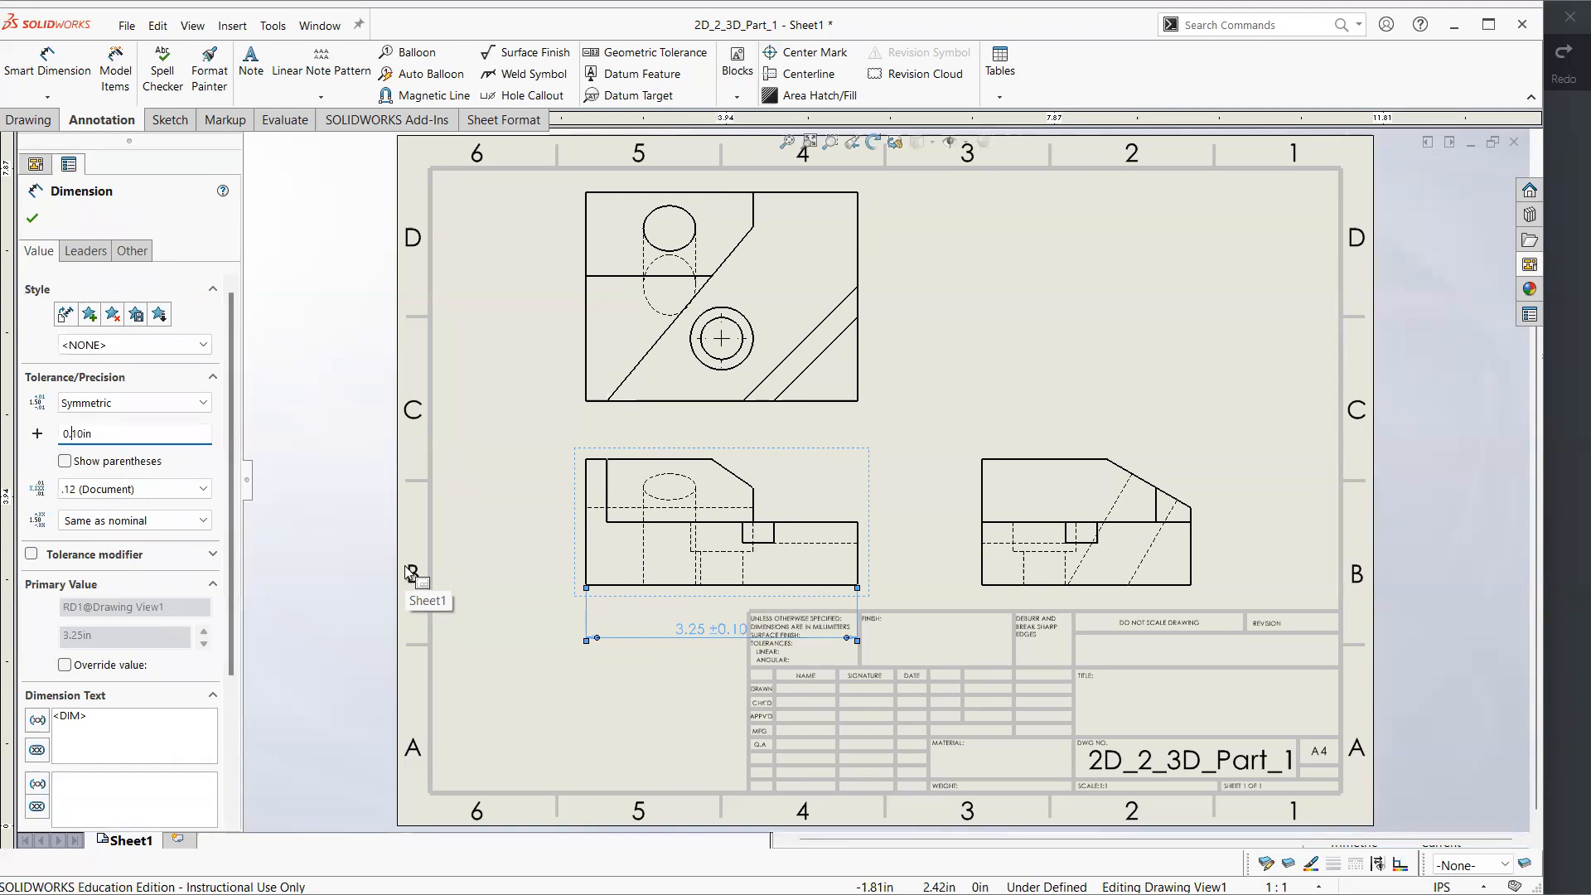
type("0")
key("Return")
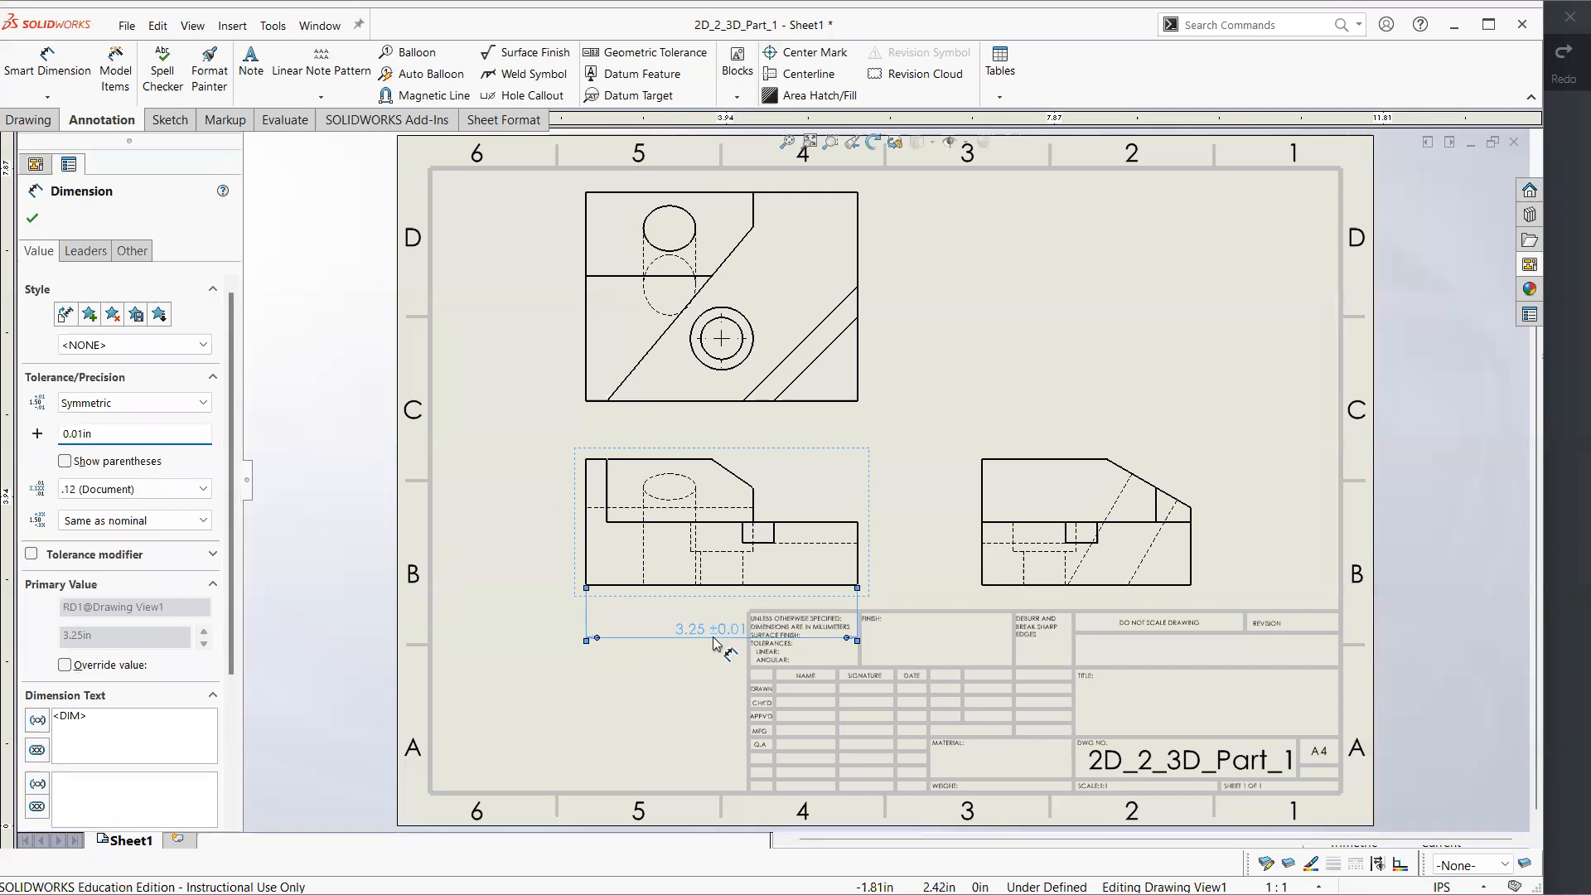
left_click(80, 431)
key("BackSpace")
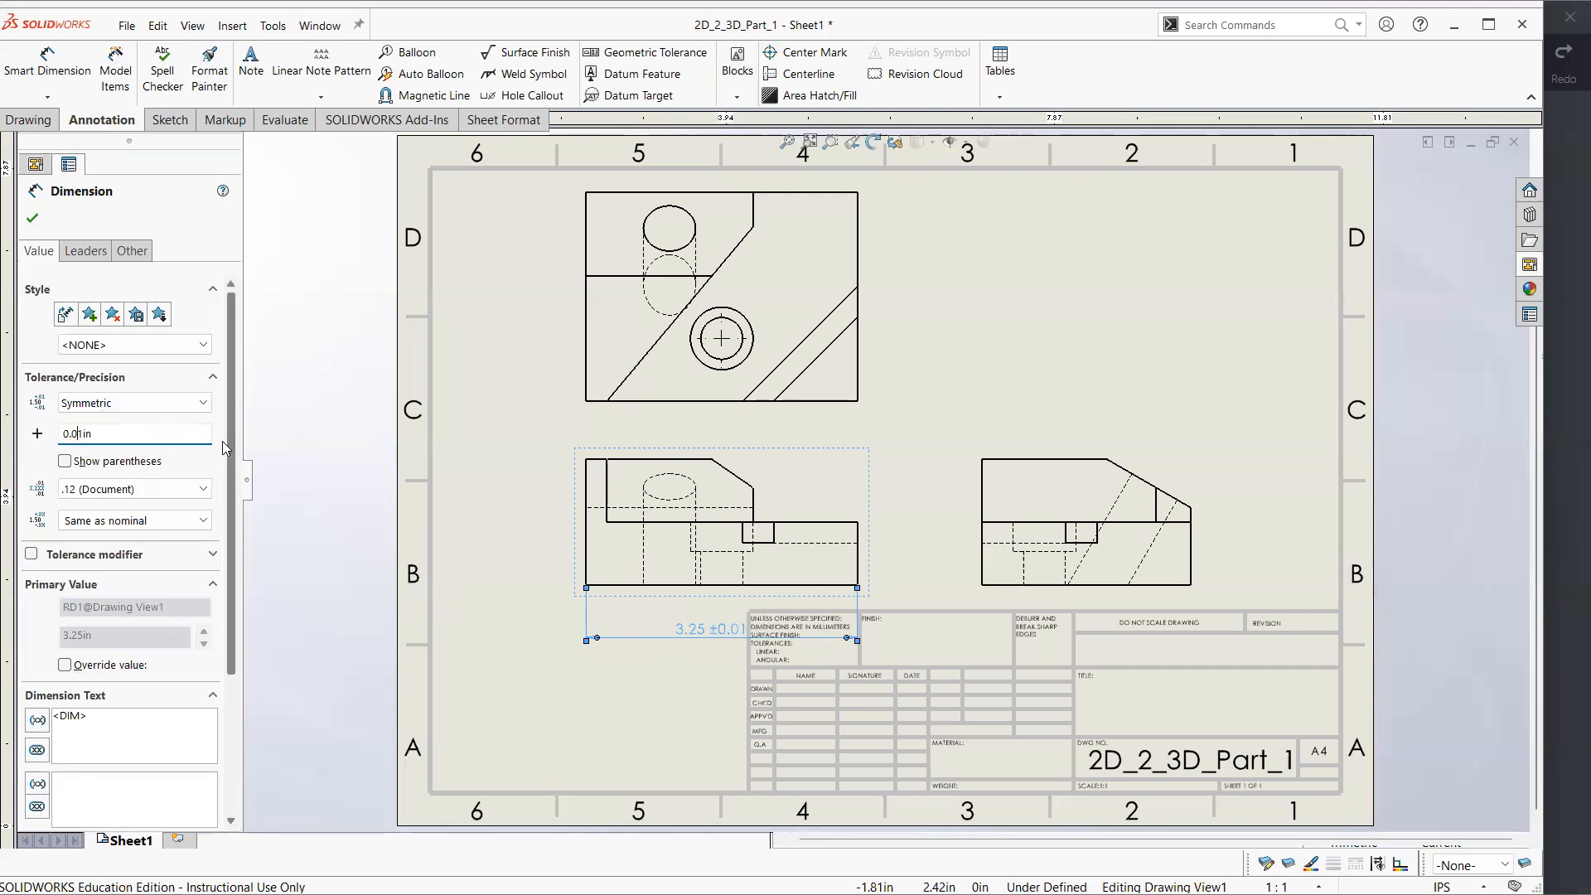
type("01")
left_click(553, 717)
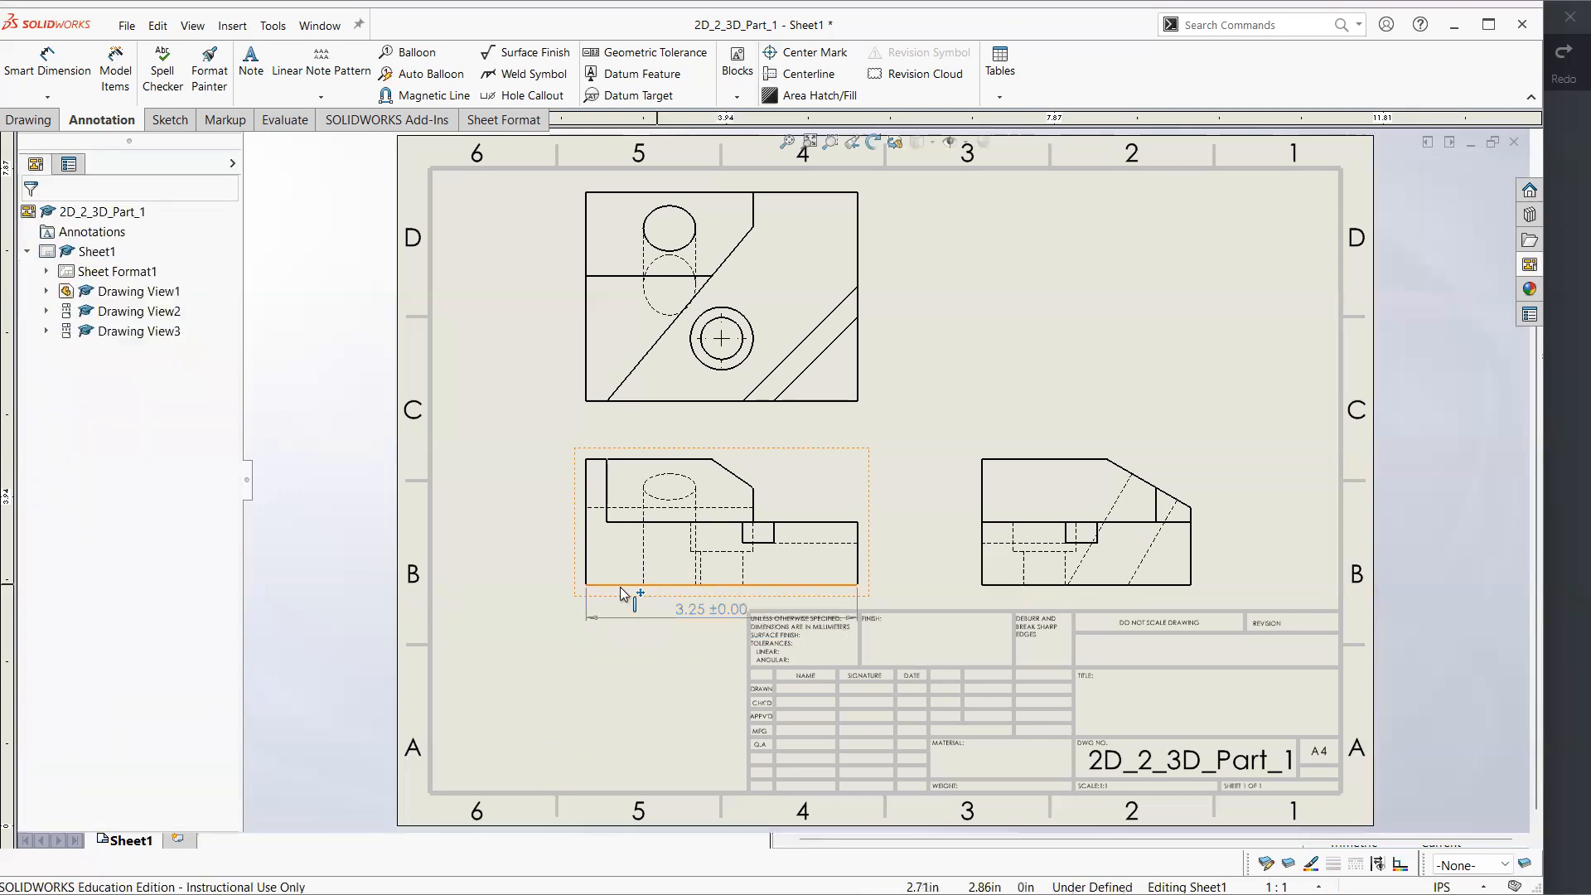
Move the front view up and left, clear of the title block, and set its width dimension's symmetric tolerance to 0.02 in
mouse_move(573, 587)
left_mouse_down()
mouse_move(525, 582)
mouse_move(505, 546)
mouse_move(530, 566)
left_mouse_up()
left_click(671, 589)
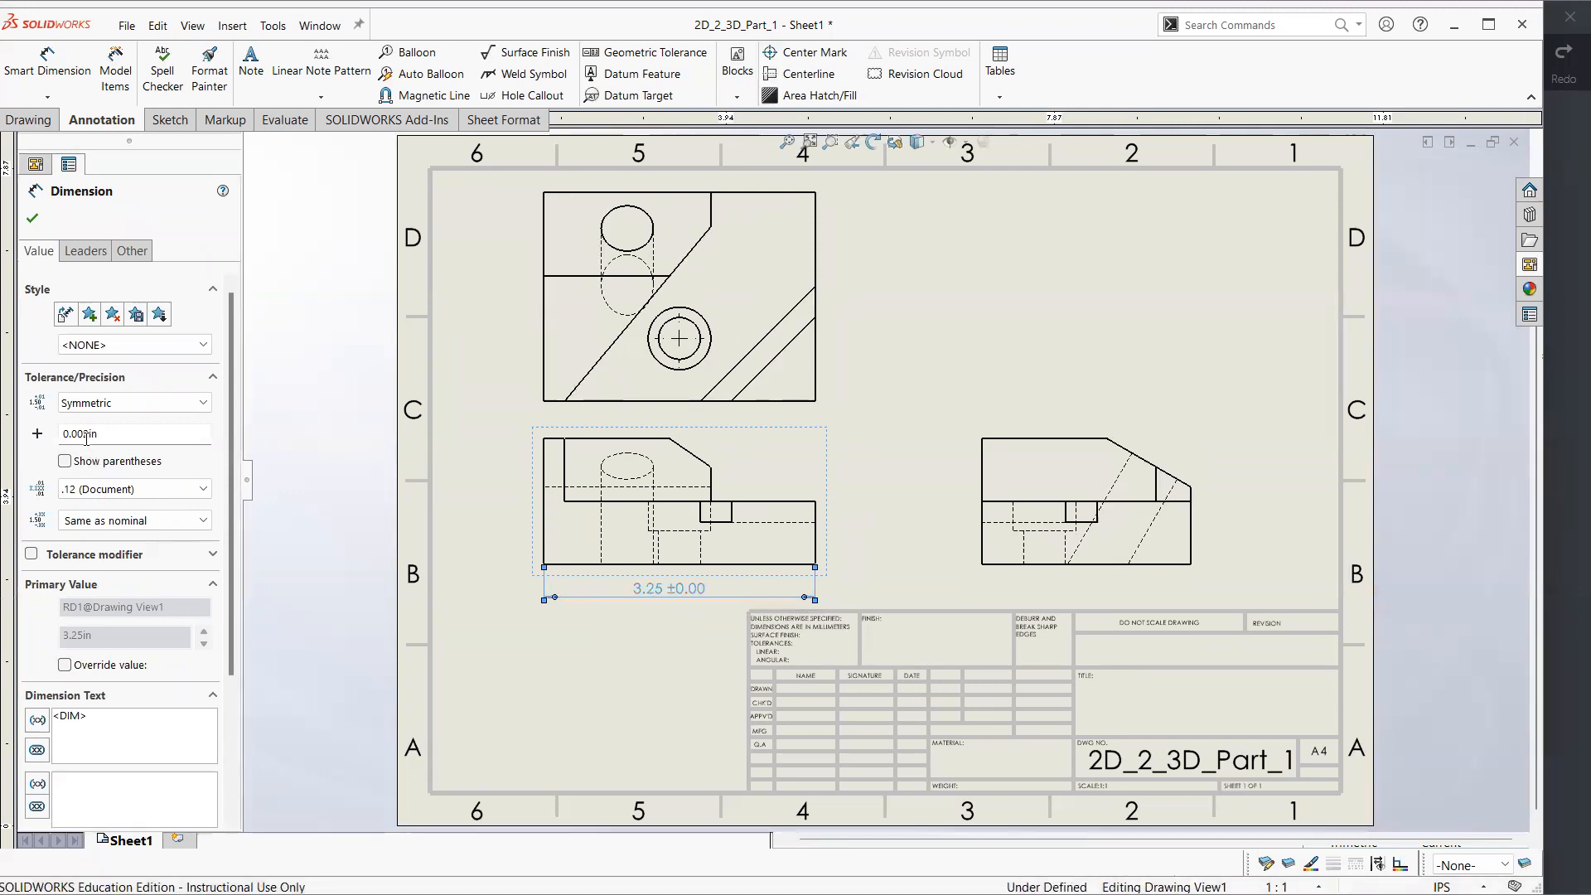
left_click(86, 433)
key("BackSpace")
type("2")
left_click(628, 699)
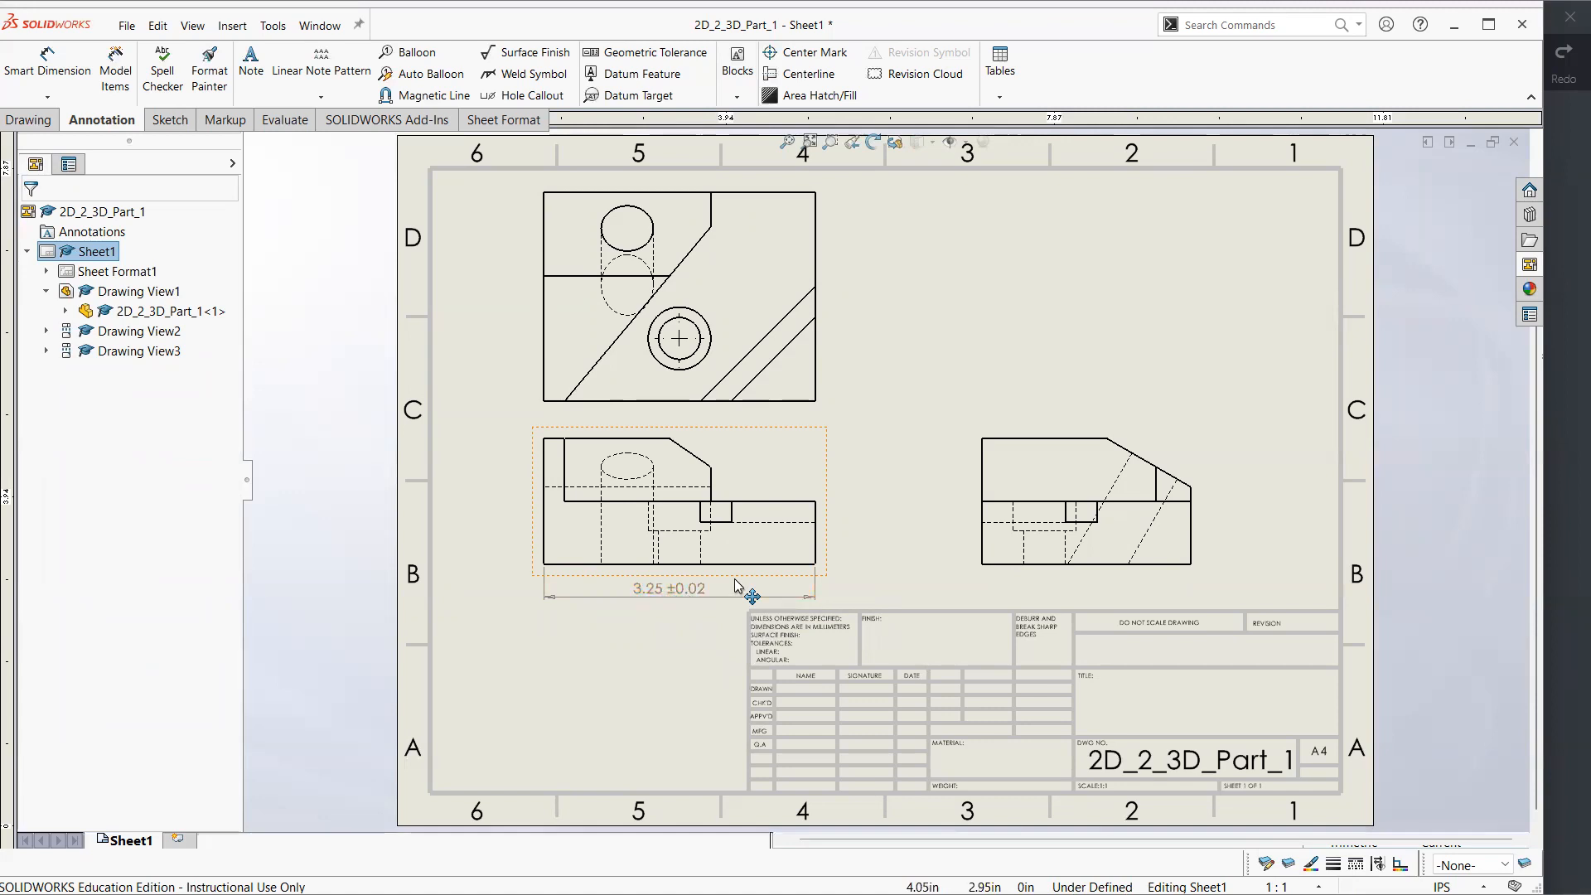
Examine the remaining dimensions on the reference PDF in Xodo, undoing the stray pen stroke, and return to the part drawing
left_click(1562, 439)
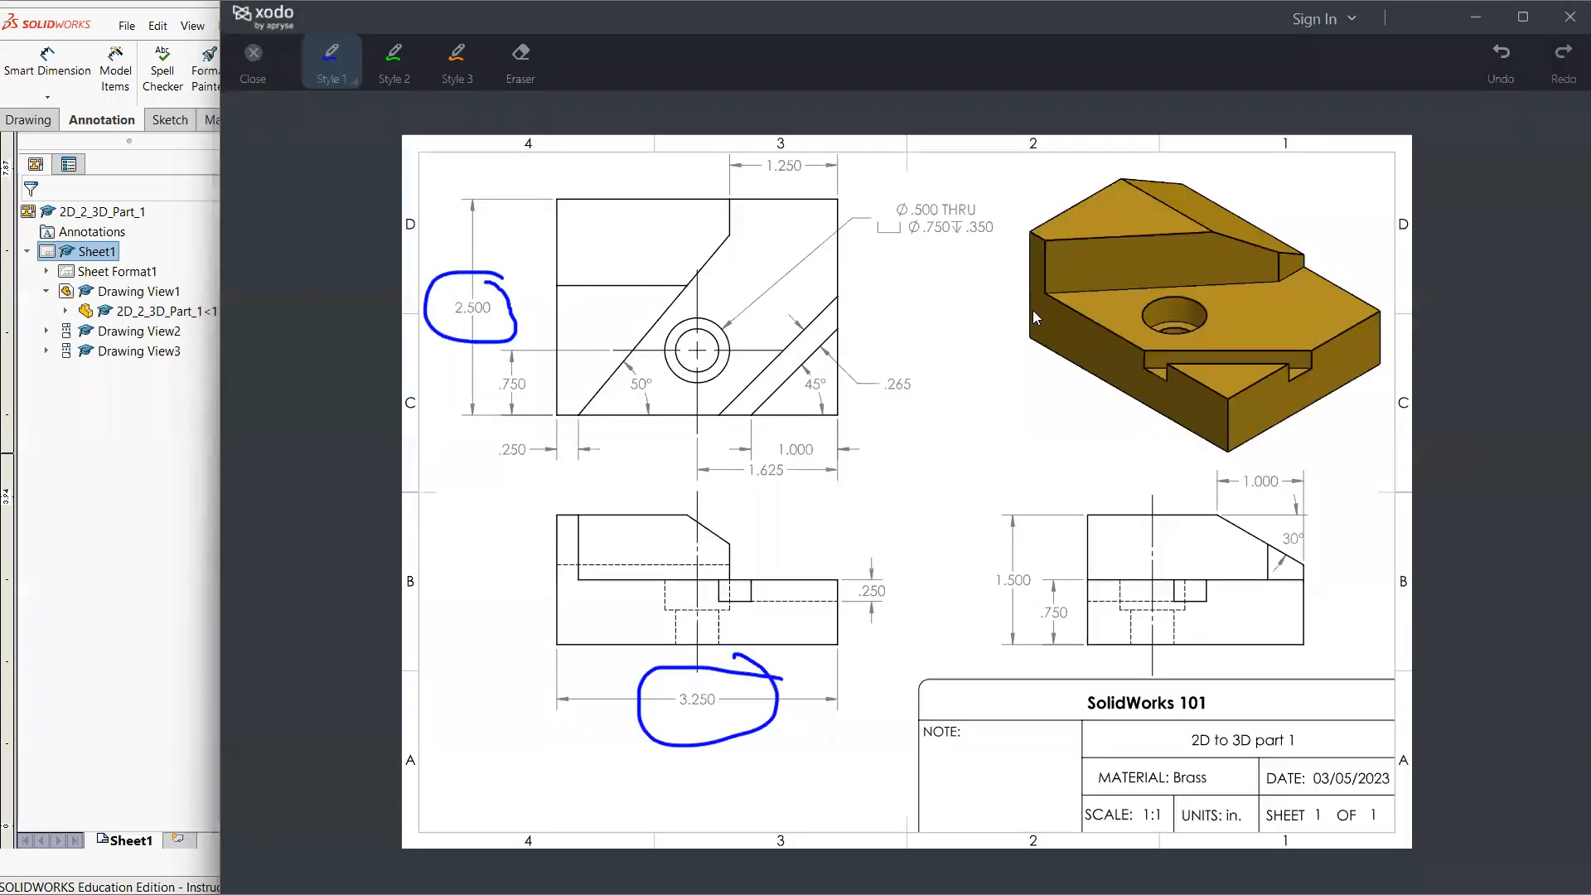
left_click_drag(778, 494, 923, 478)
key("ctrl+z")
left_click(176, 574)
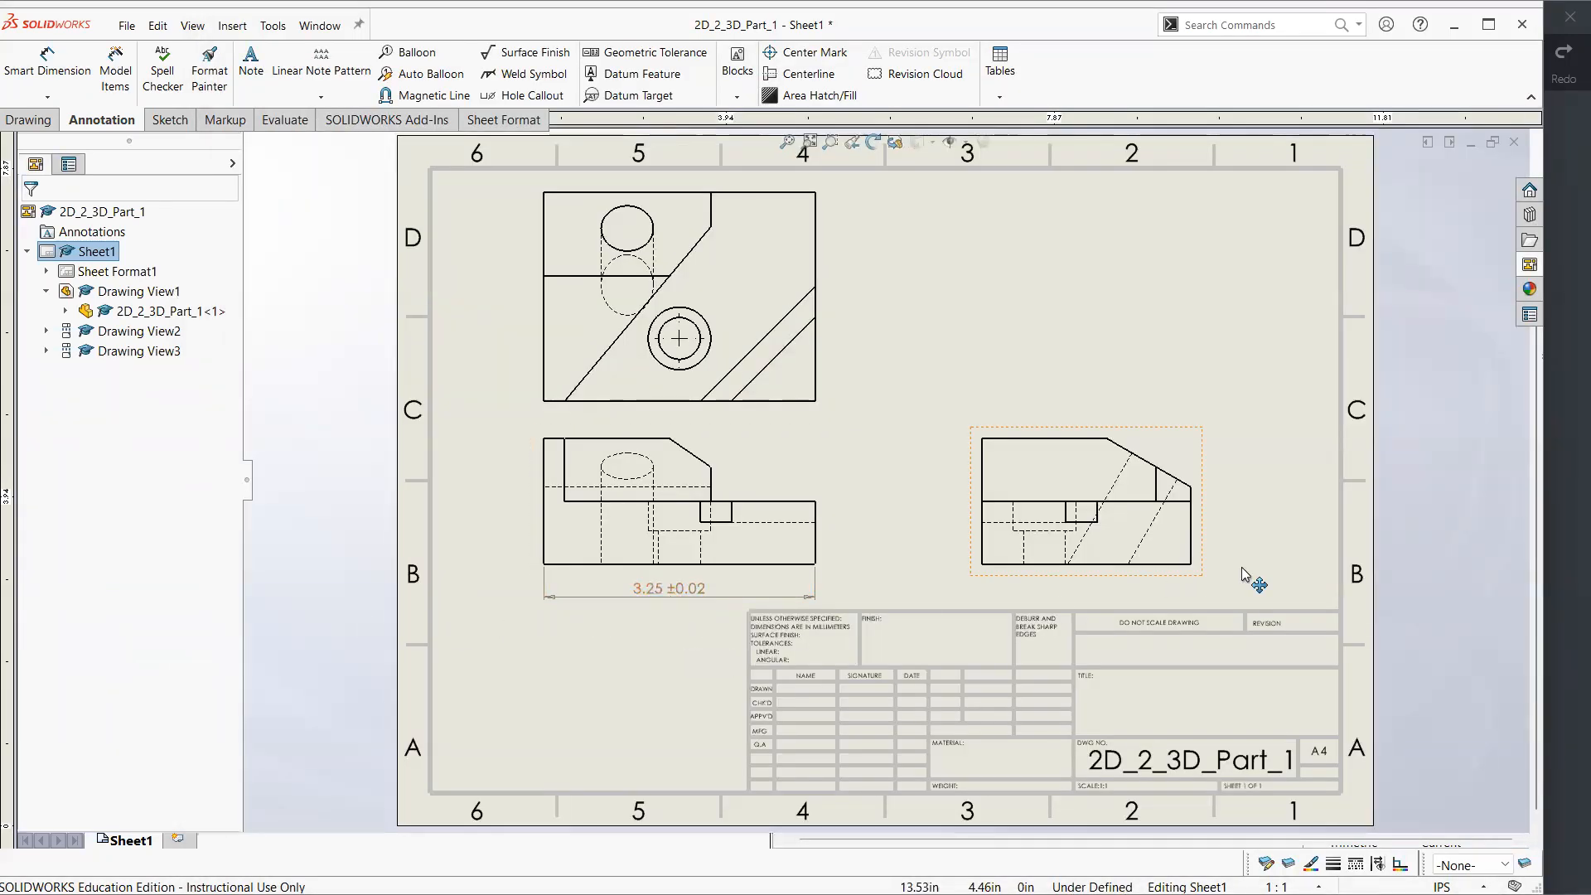
left_click(1557, 475)
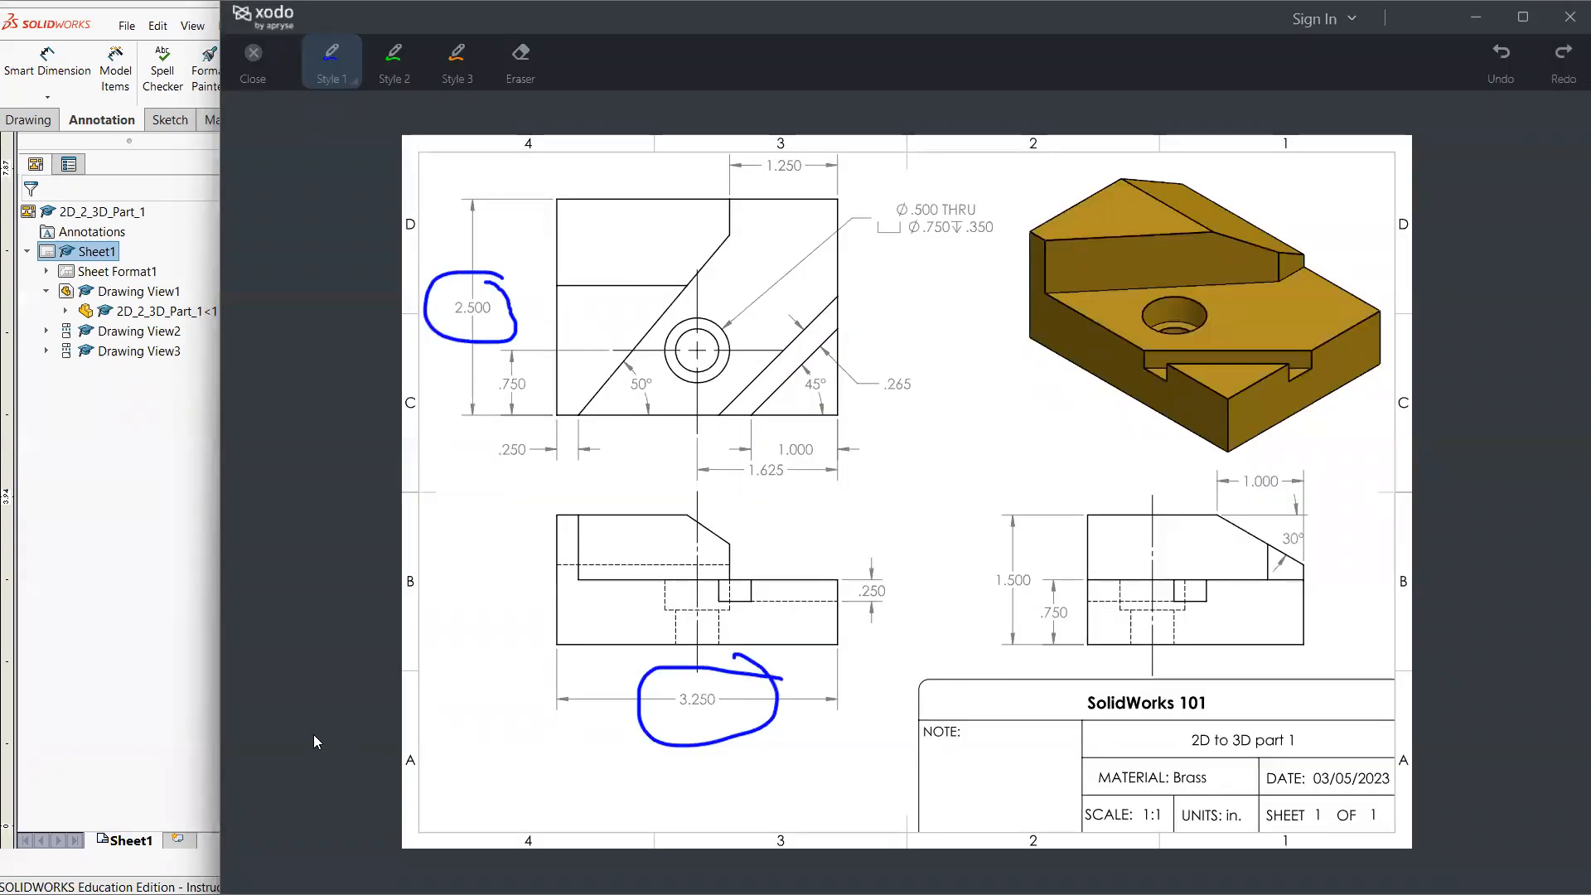
left_click(181, 673)
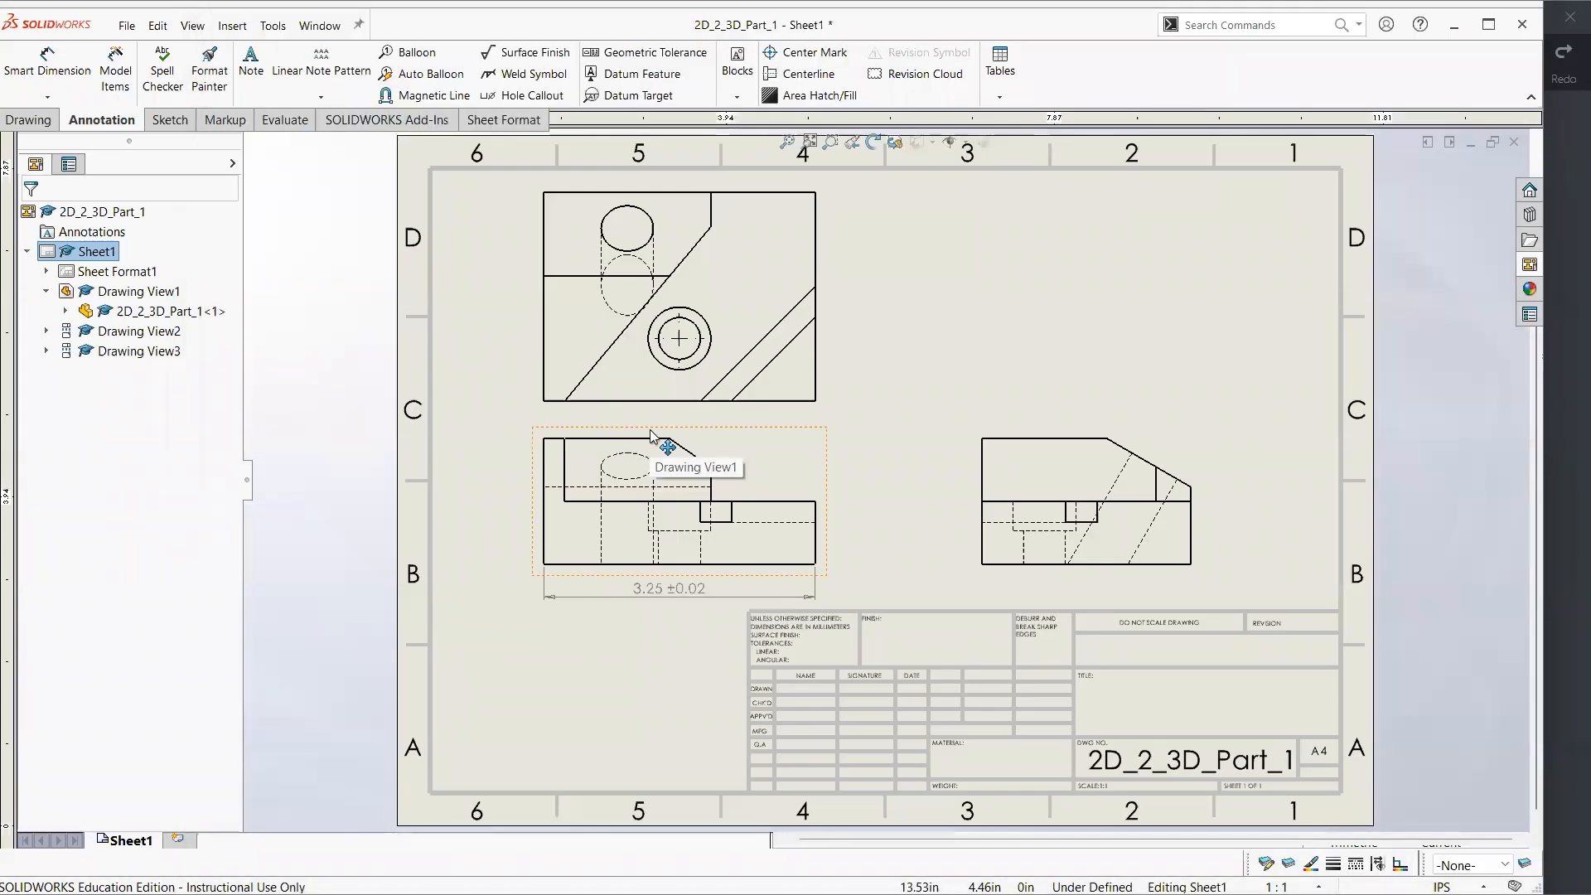